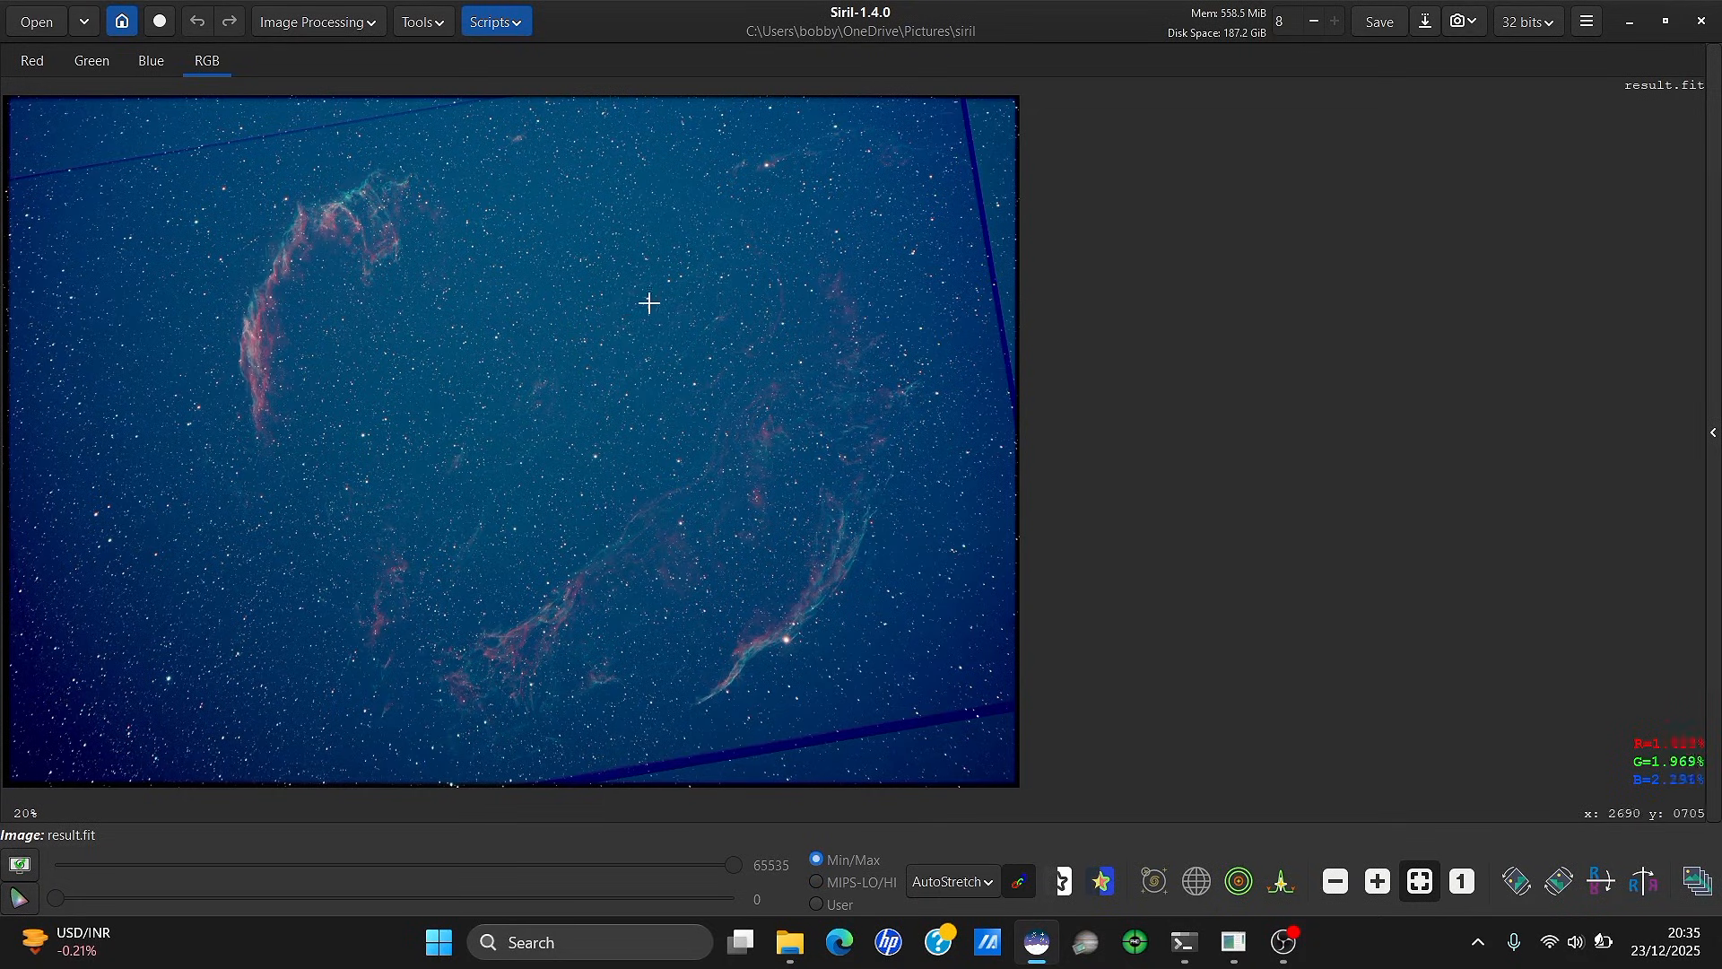
Generate background samples, compute the background model and subtract it from result.fit
{"action": "left_click", "coordinate": [505, 24]}
{"action": "left_click", "coordinate": [505, 24]}
{"action": "left_click", "coordinate": [348, 23]}
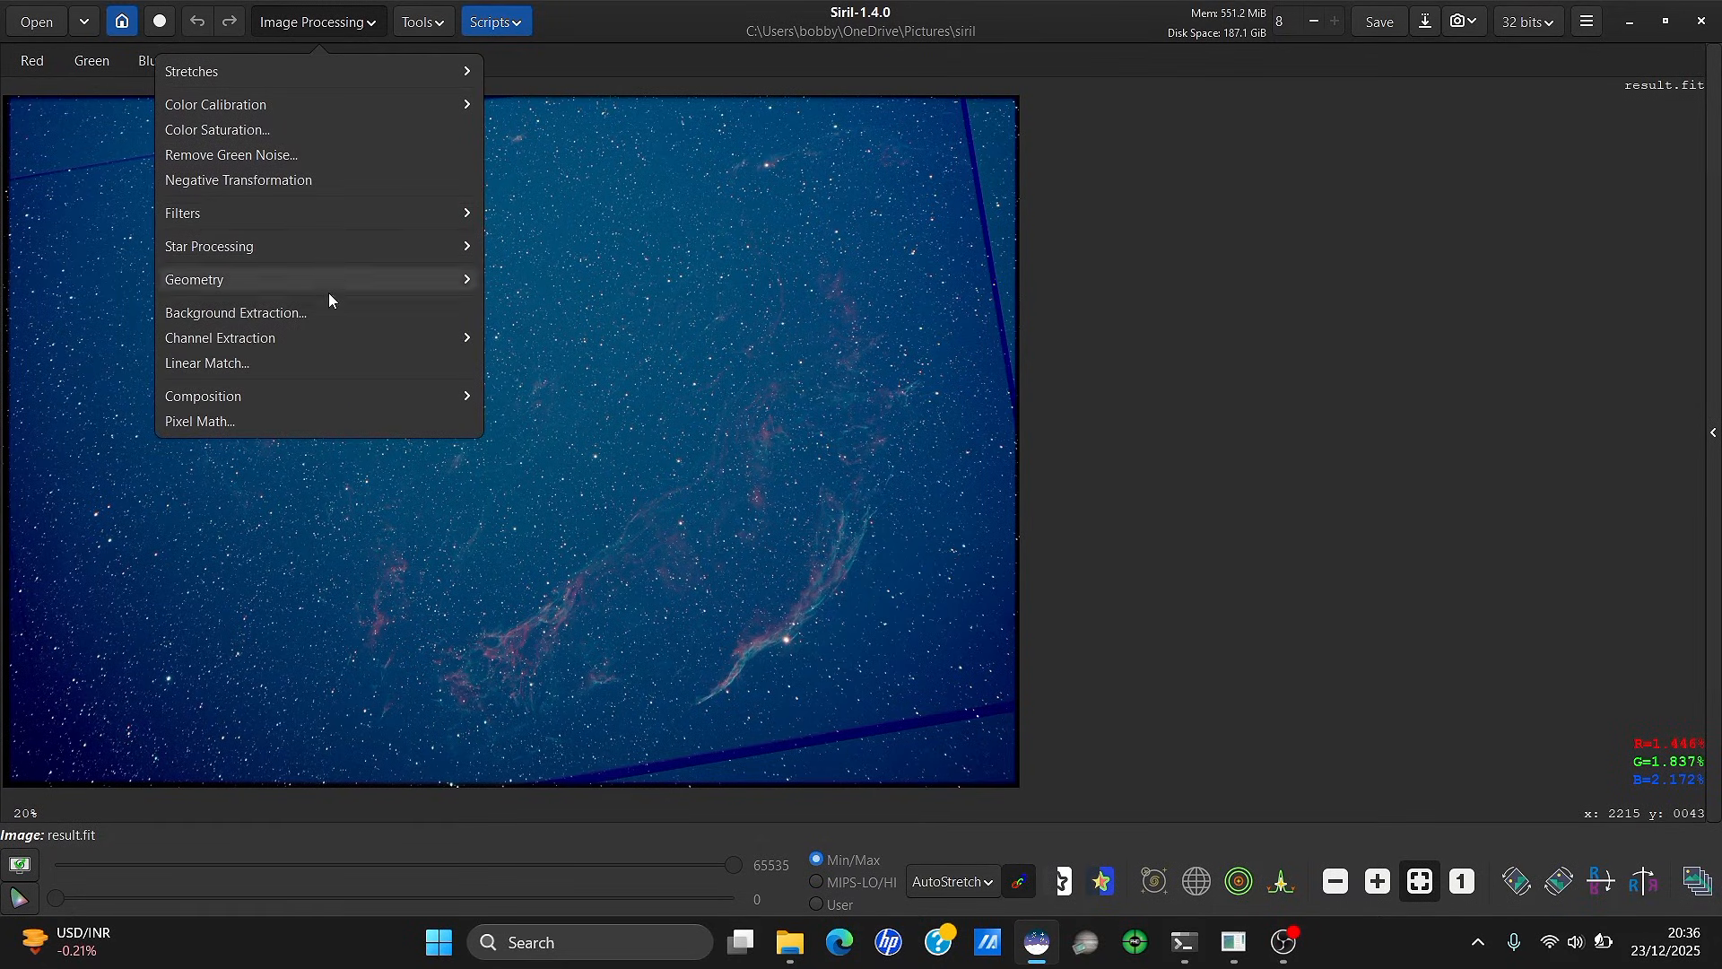
{"action": "left_click", "coordinate": [337, 314]}
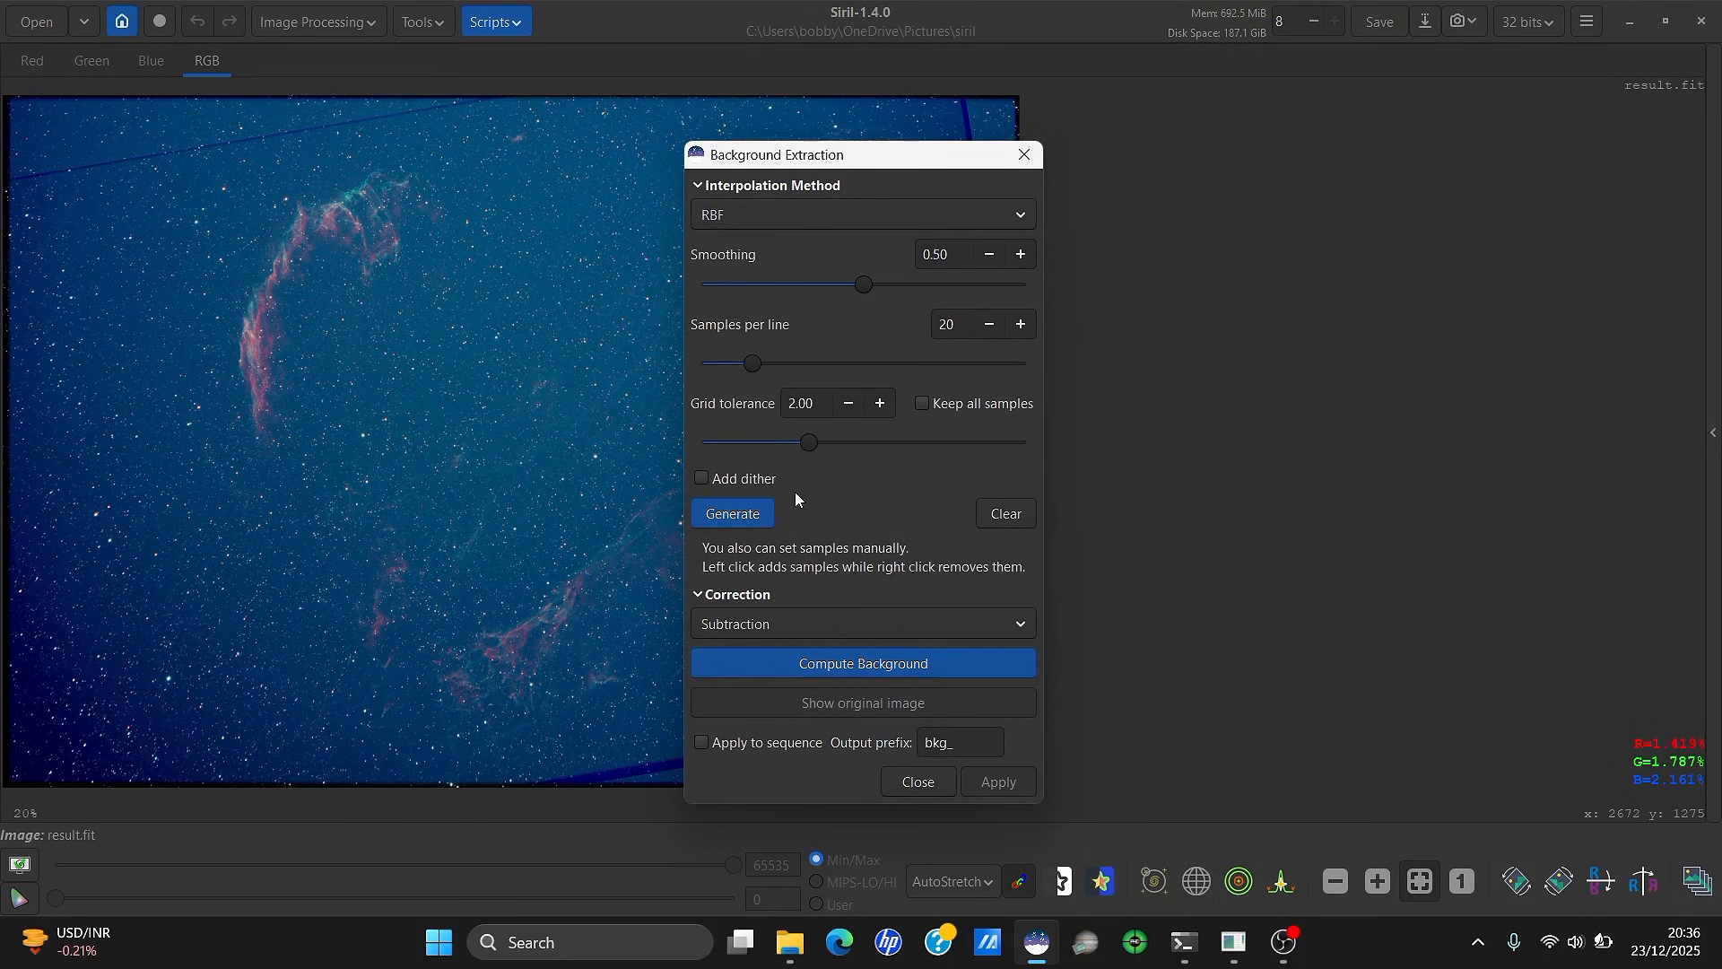
{"action": "left_click", "coordinate": [767, 515]}
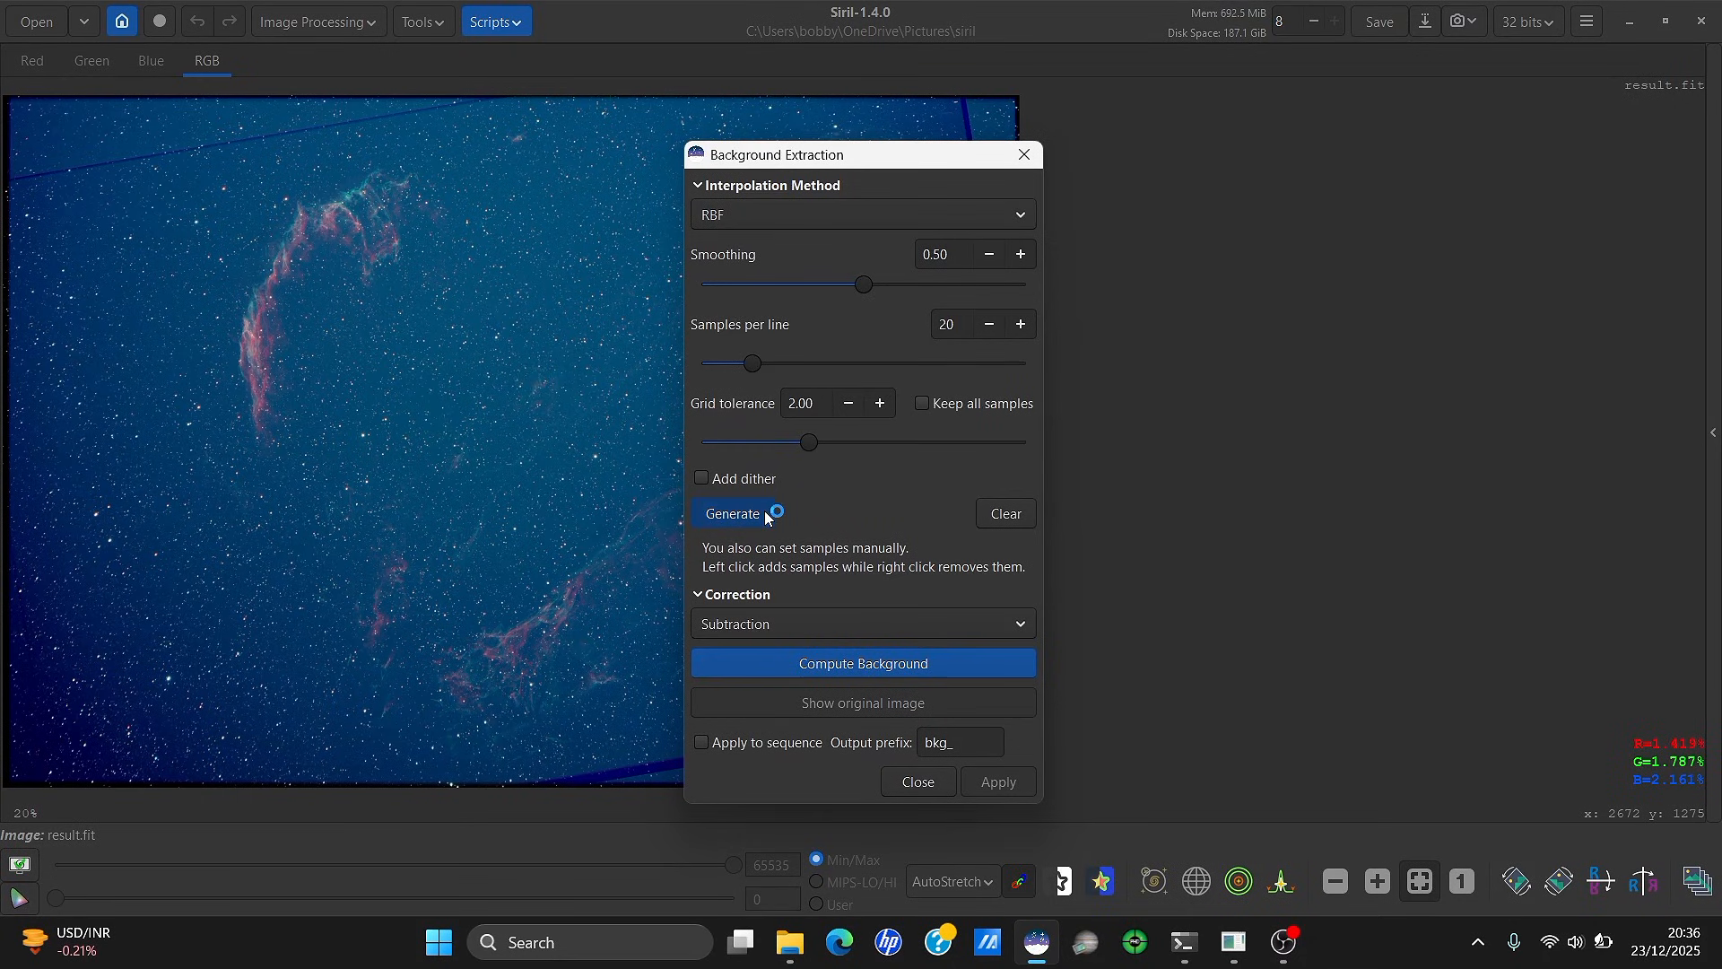
{"action": "left_click", "coordinate": [887, 672]}
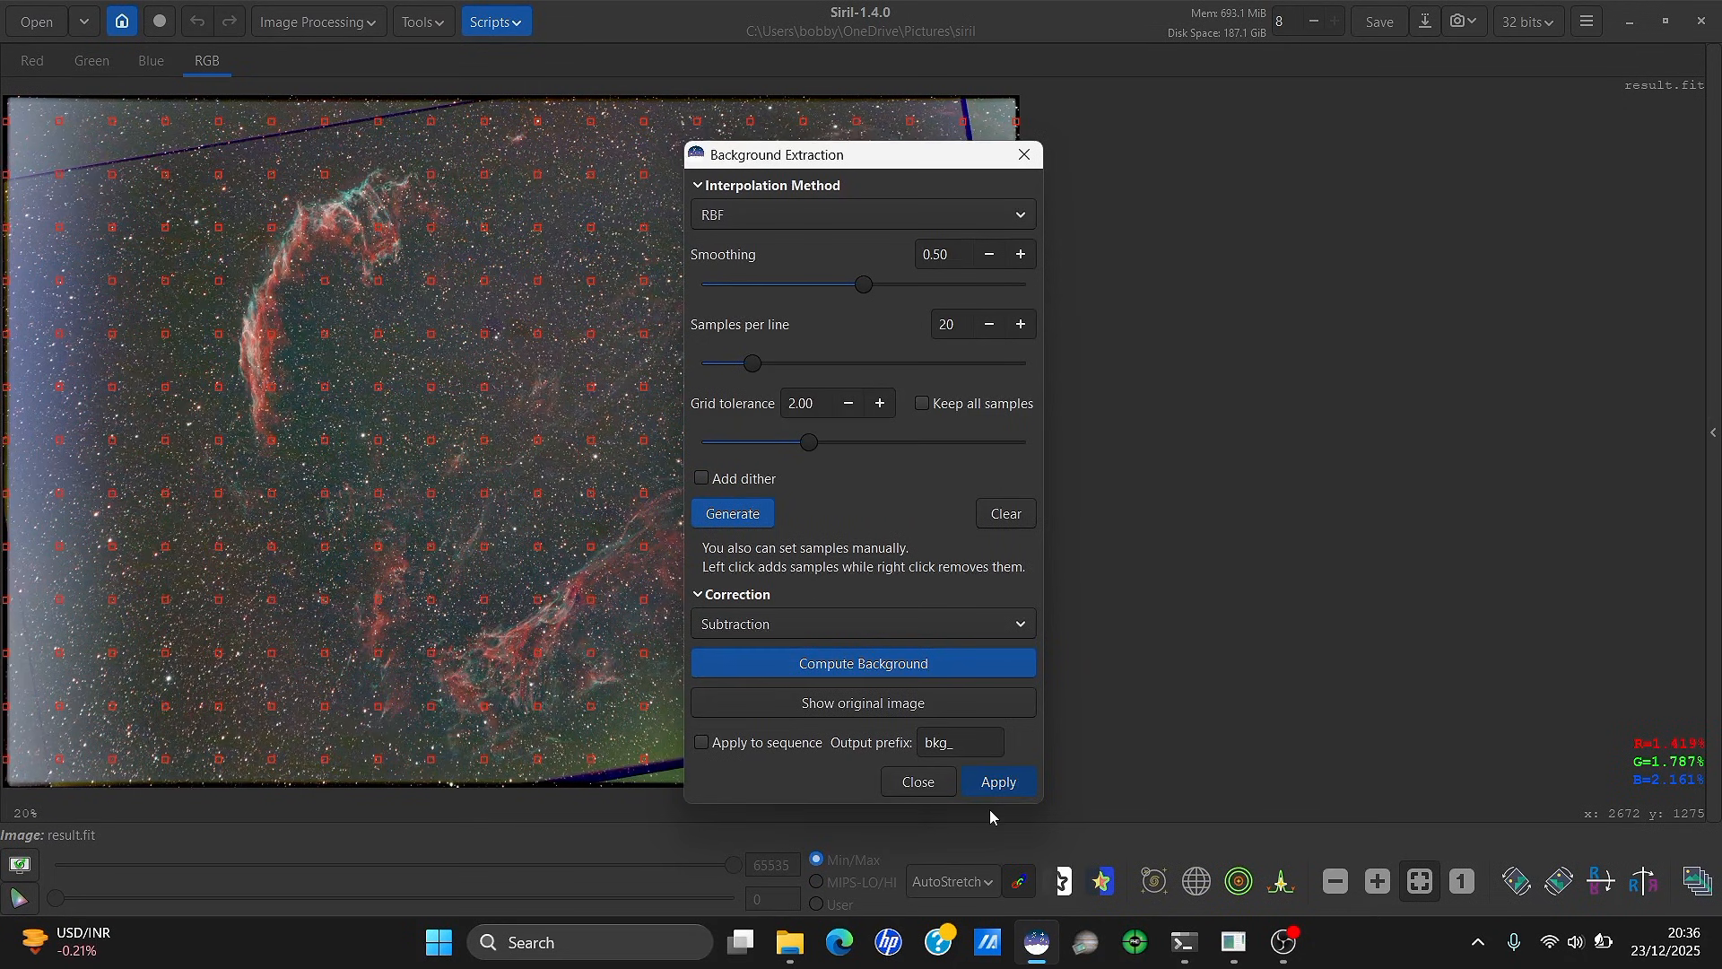
{"action": "left_click", "coordinate": [997, 785]}
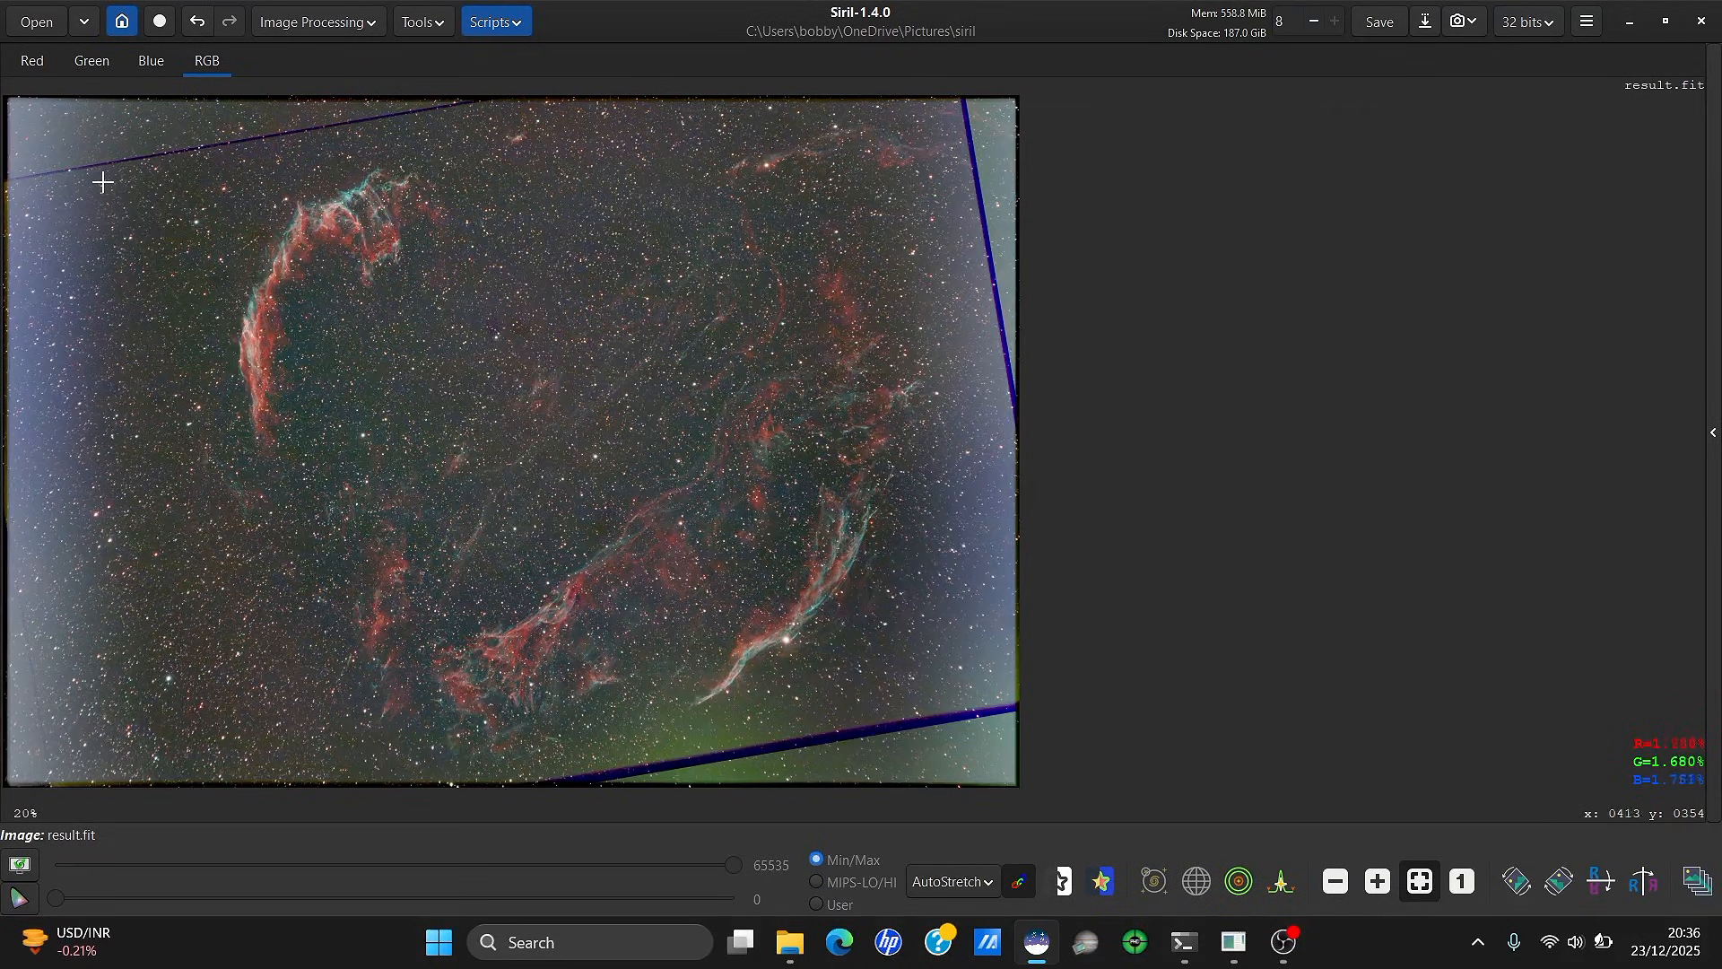
Select the image region and set the Rotate & Crop angle to 6.03°
{"action": "left_click_drag", "start_coordinate": [97, 174], "coordinate": [960, 701]}
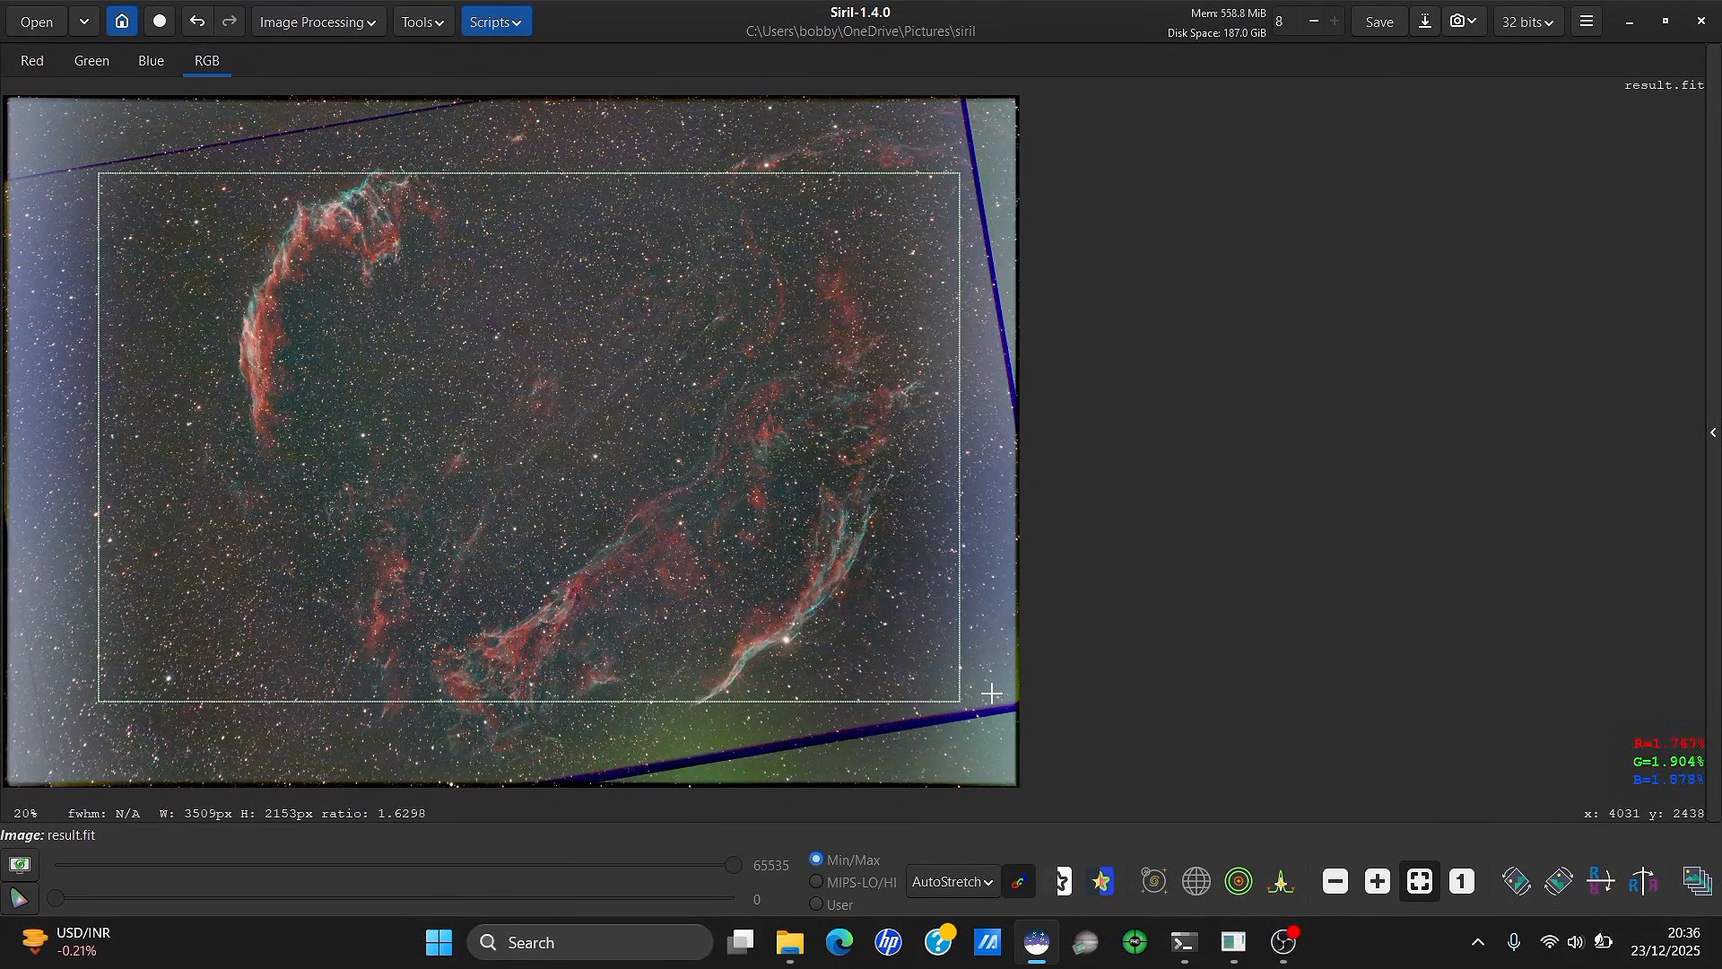
{"action": "right_click", "coordinate": [995, 630]}
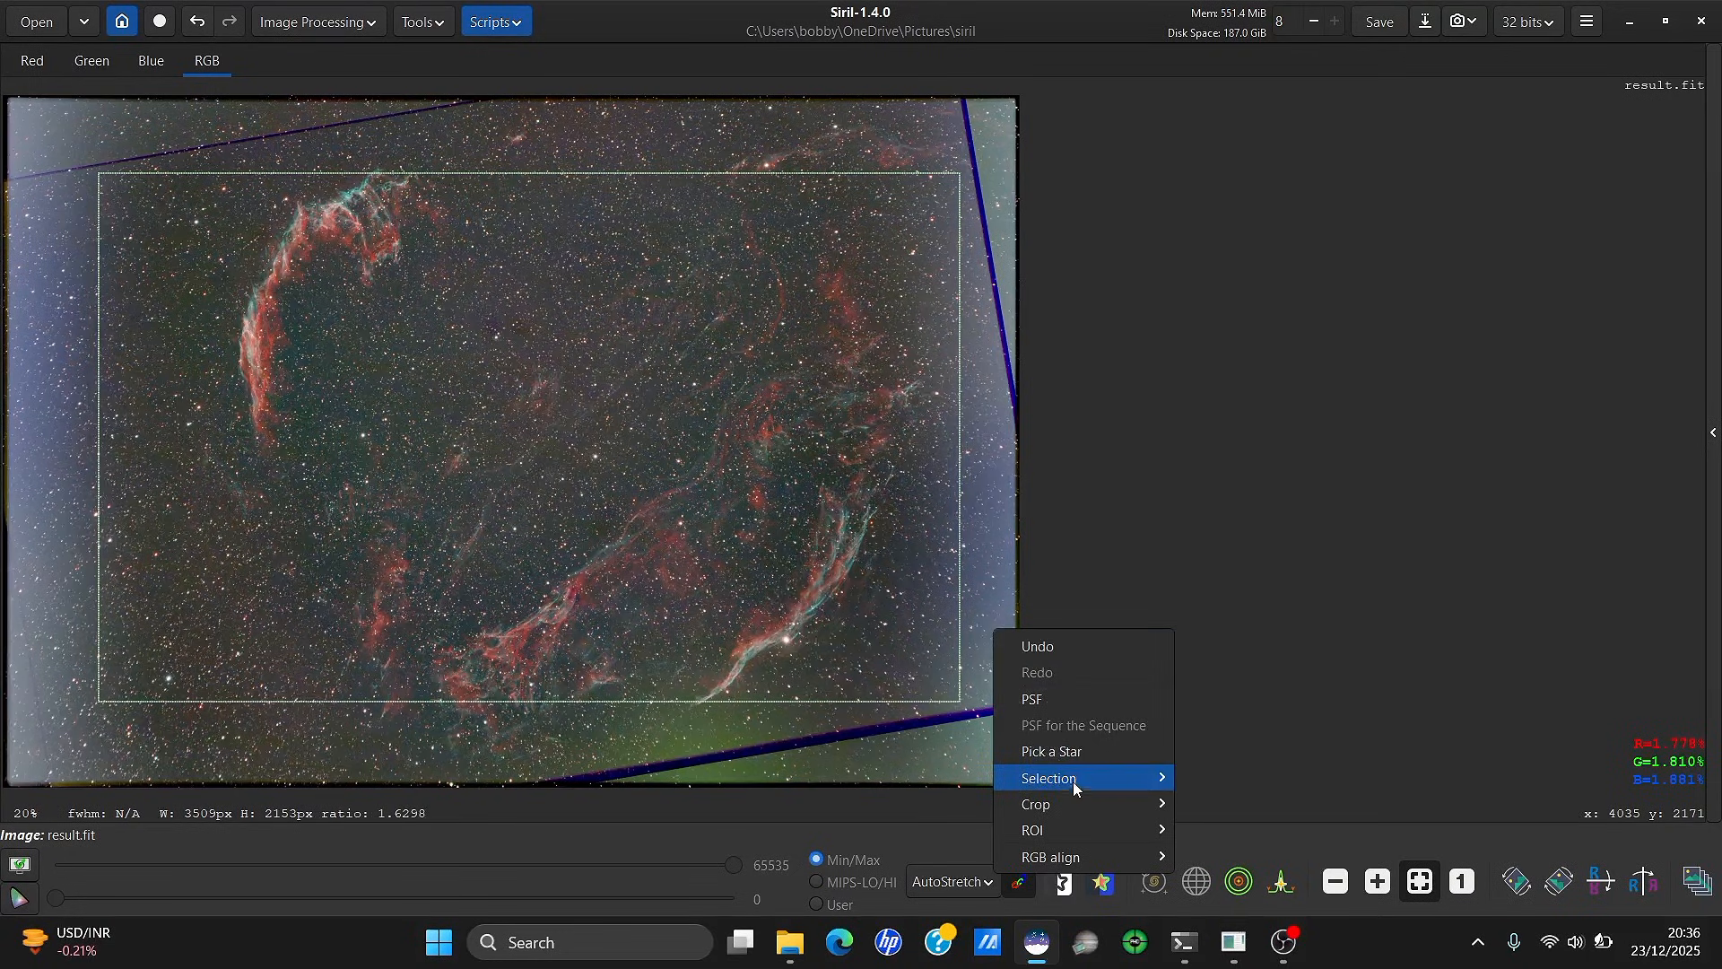
{"action": "mouse_move", "coordinate": [1080, 805]}
{"action": "left_click", "coordinate": [1251, 830]}
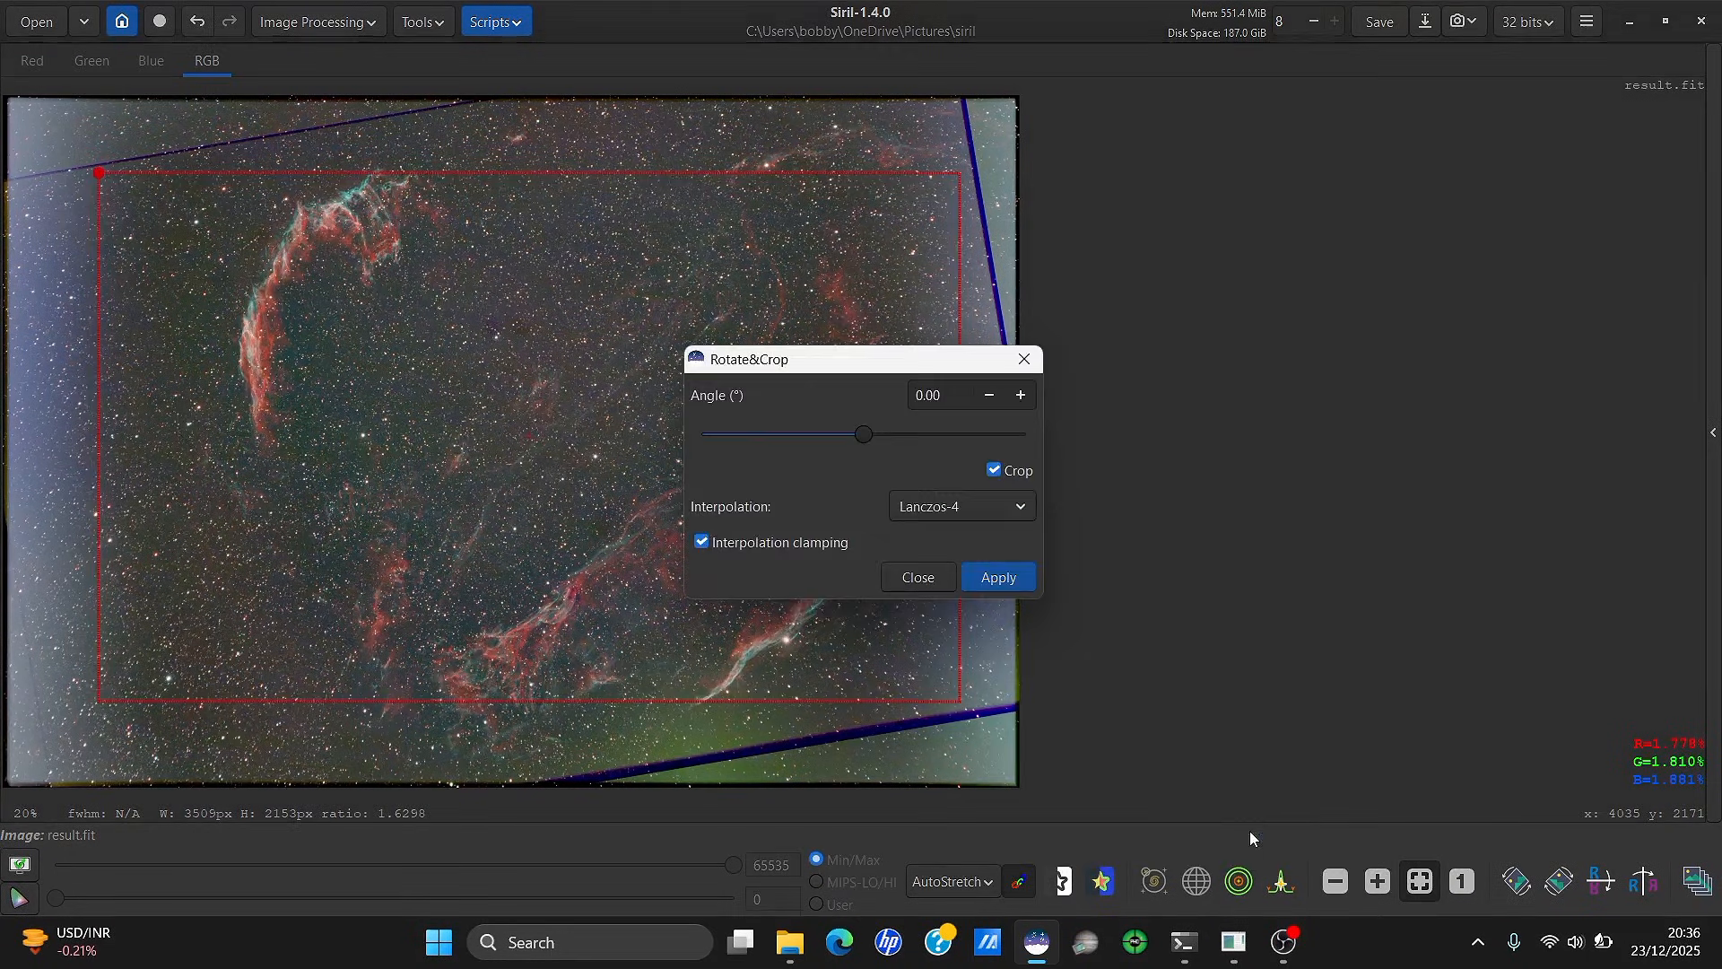
{"action": "left_click_drag", "start_coordinate": [950, 359], "coordinate": [1372, 308]}
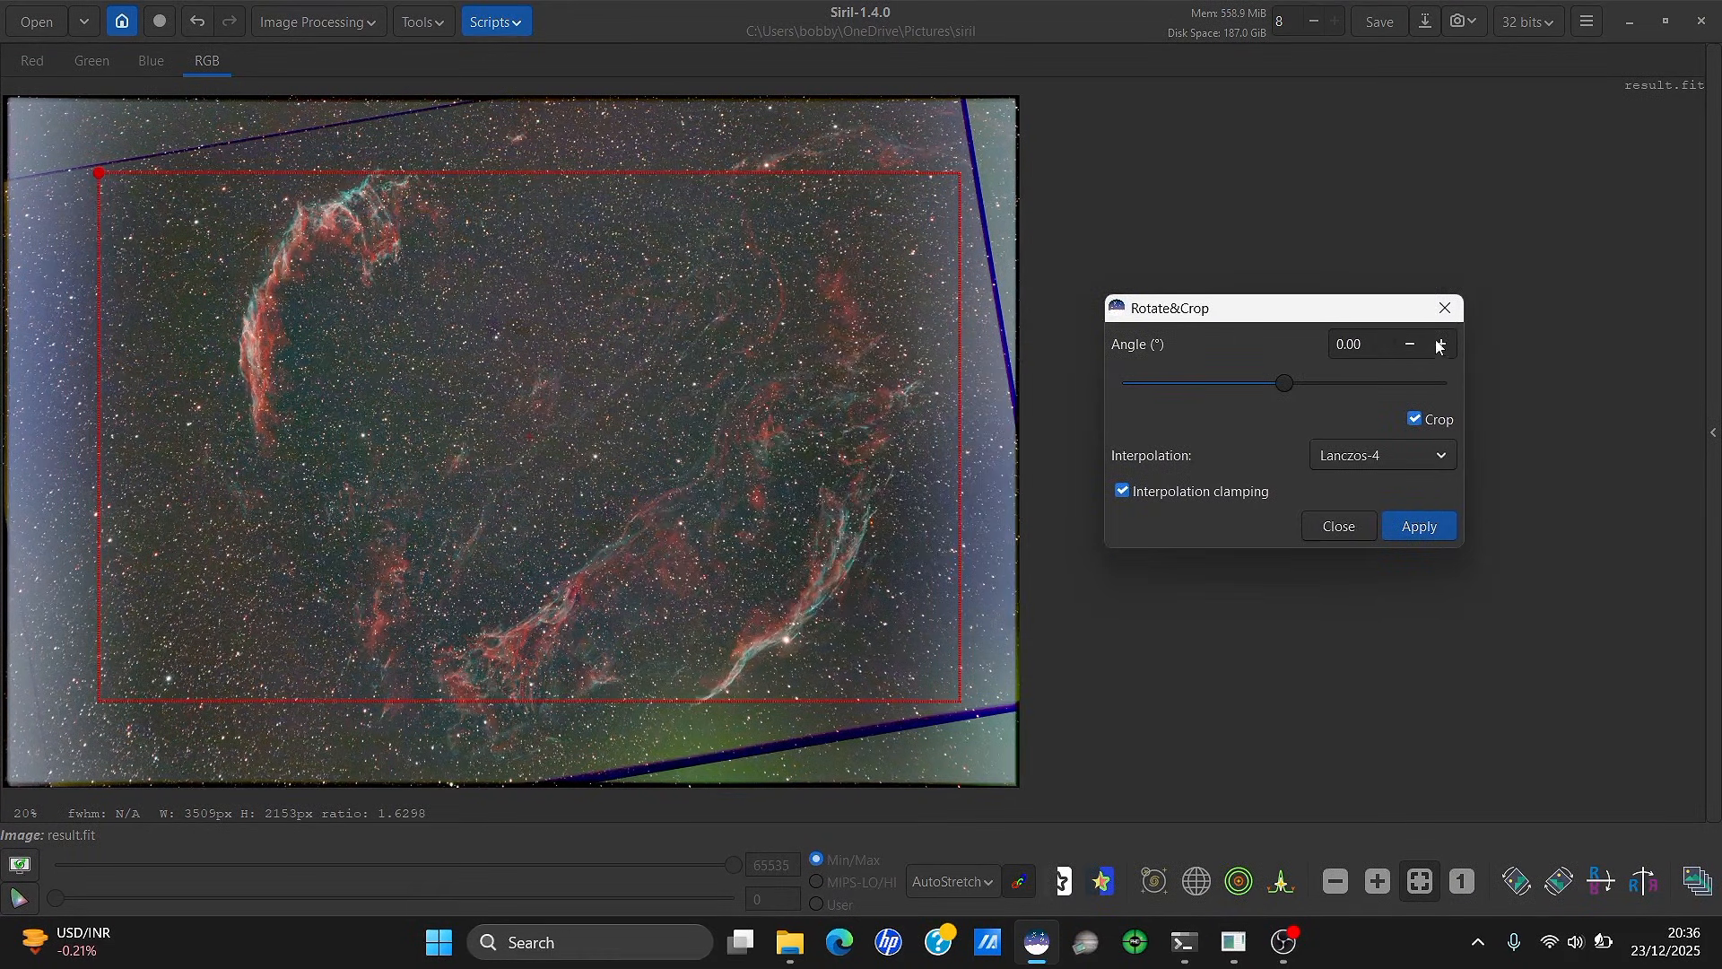
{"action": "left_click_drag", "start_coordinate": [1277, 387], "coordinate": [1288, 388]}
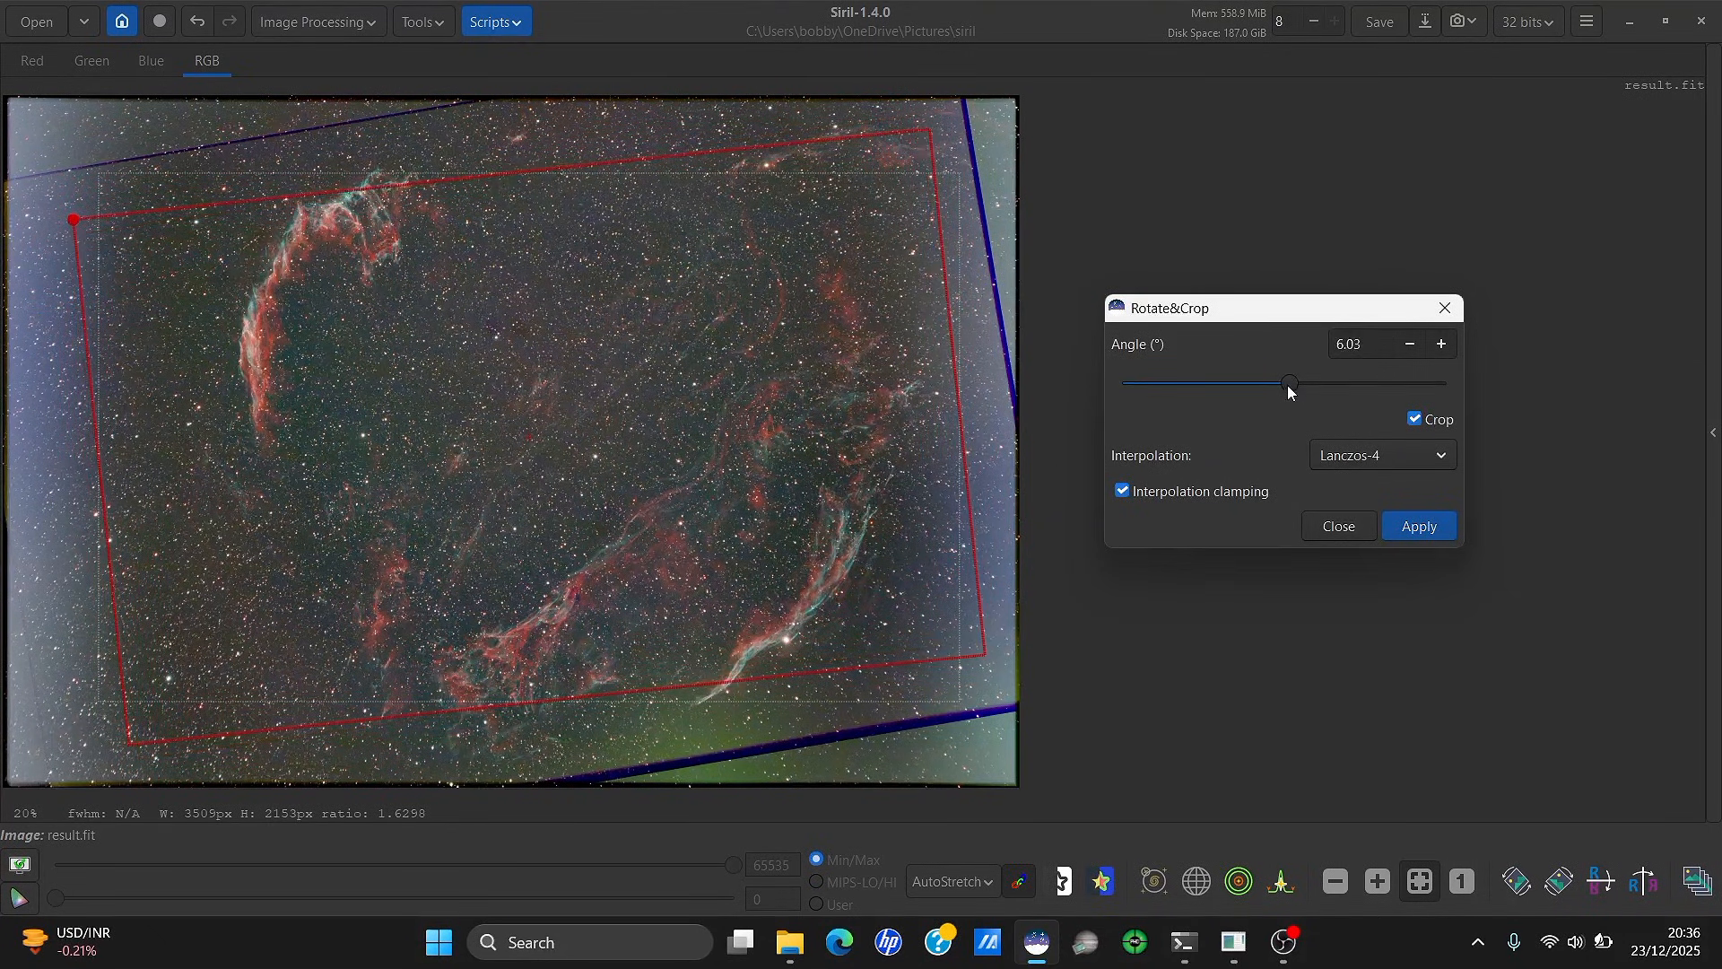
{"action": "left_click", "coordinate": [1418, 347]}
{"action": "left_click", "coordinate": [1449, 342]}
Enlarge the crop frame on all sides to just exclude the dark tilted edges
{"action": "left_click_drag", "start_coordinate": [890, 173], "coordinate": [888, 147]}
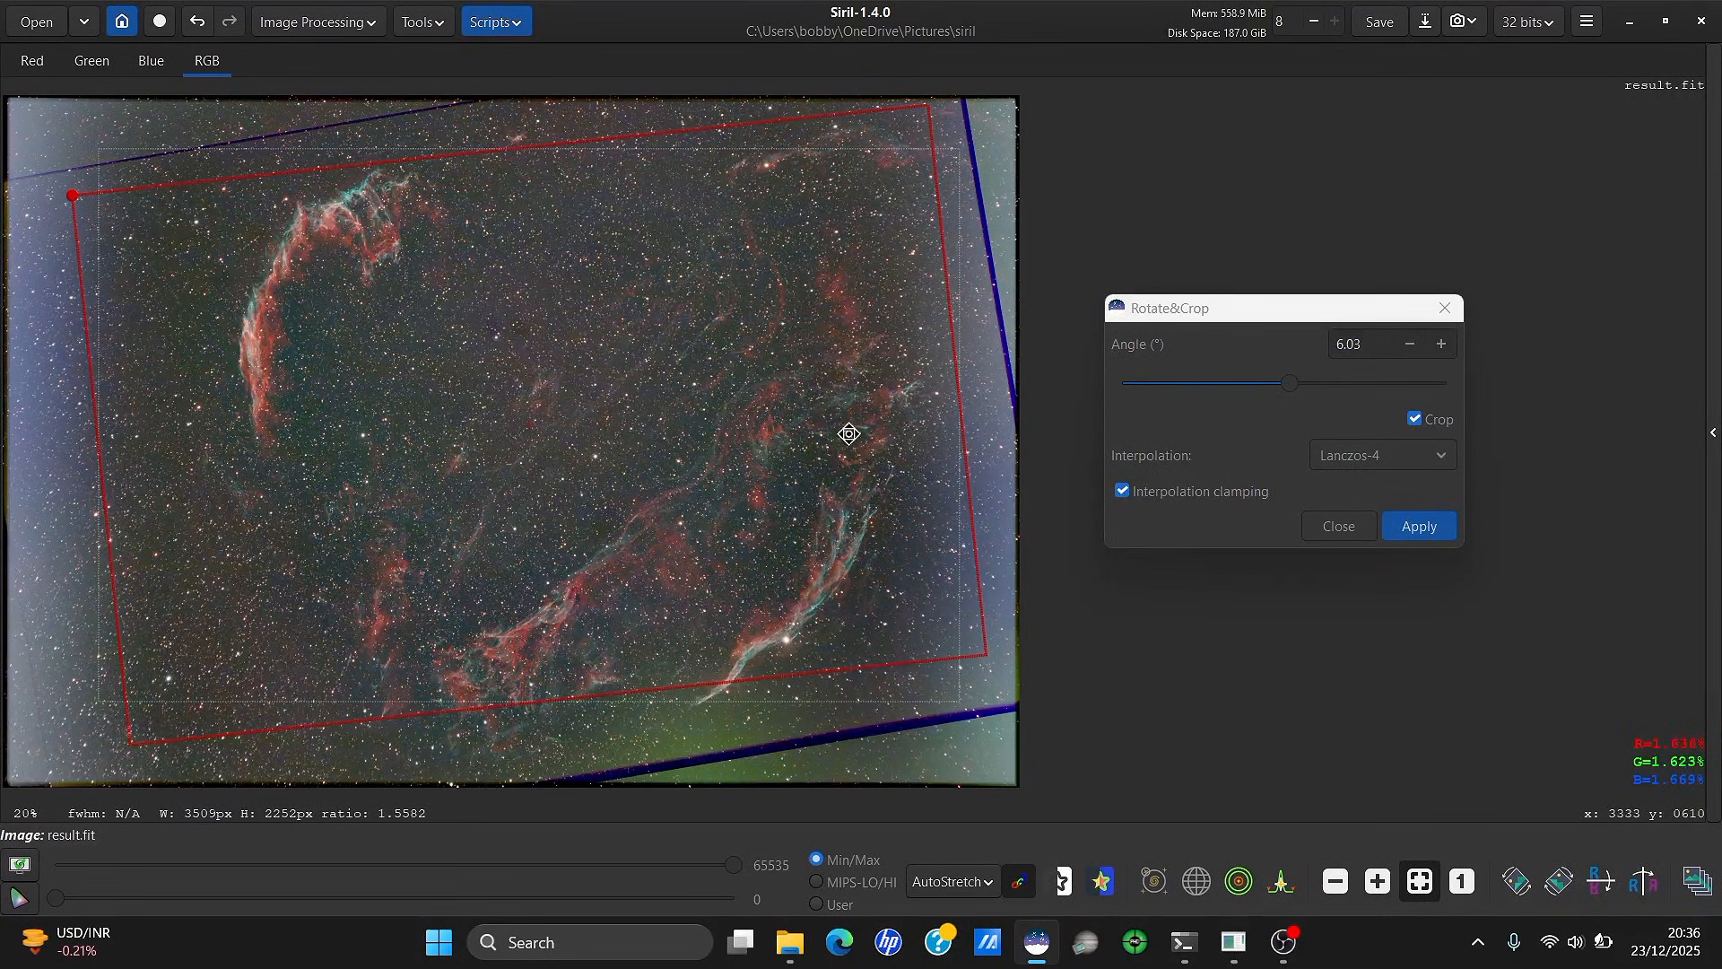
{"action": "left_click_drag", "start_coordinate": [942, 710], "coordinate": [961, 733]}
{"action": "left_click_drag", "start_coordinate": [960, 665], "coordinate": [973, 673]}
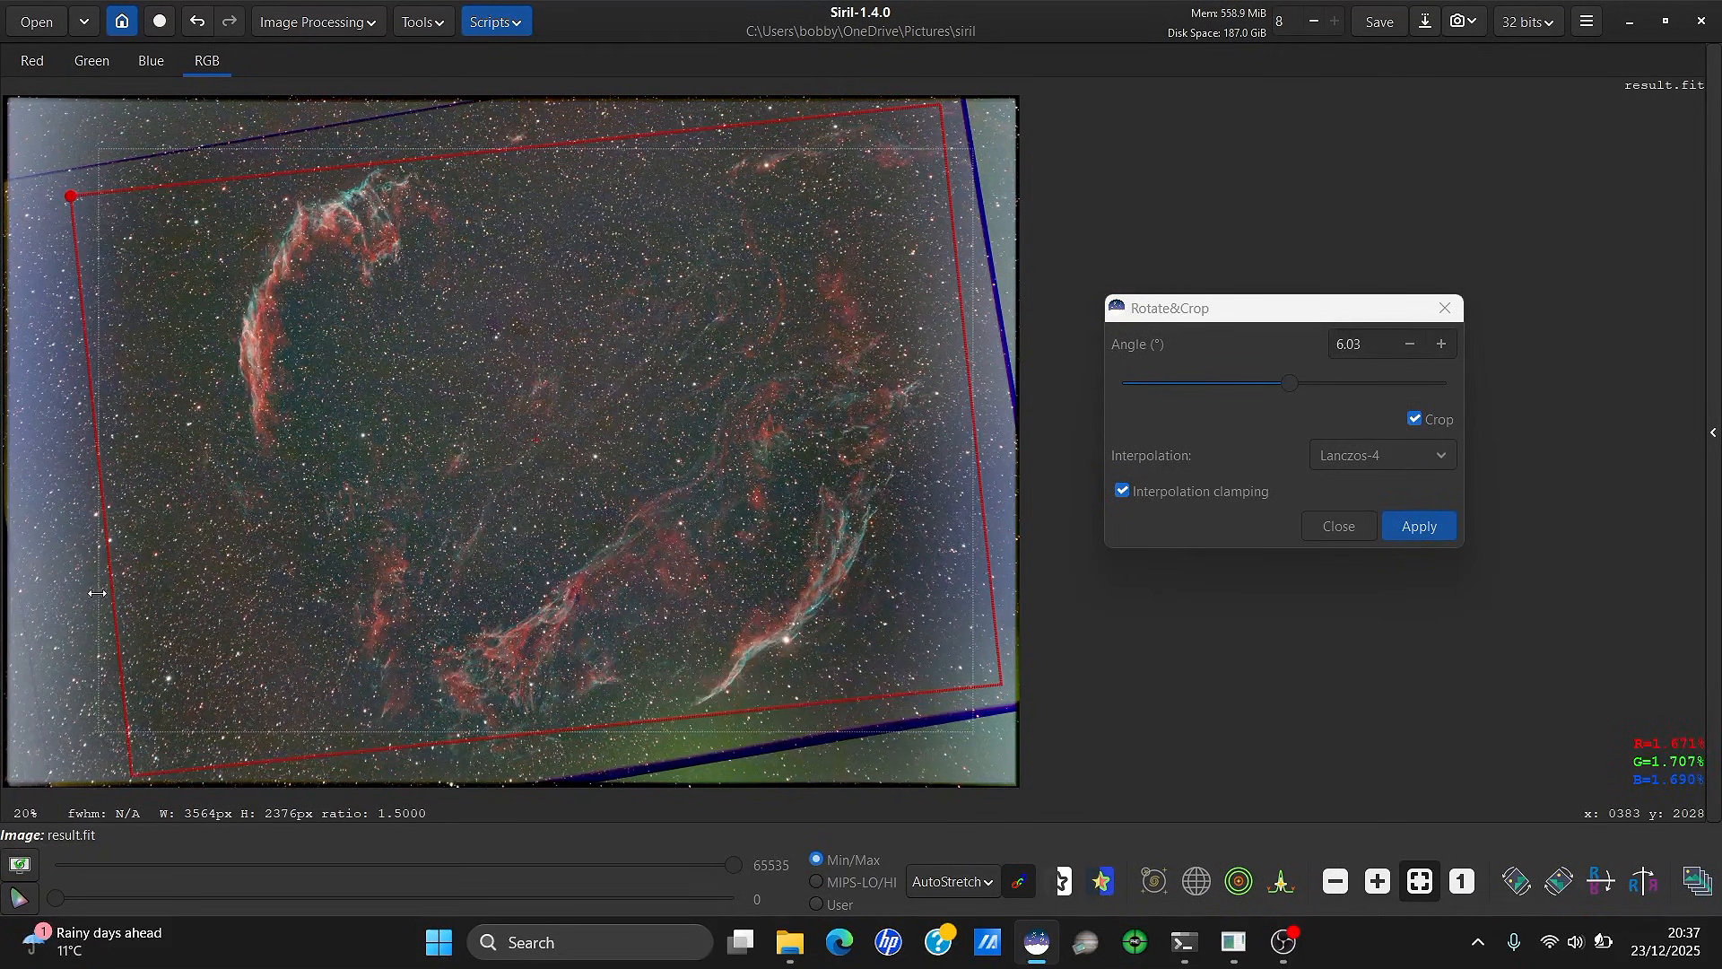
{"action": "left_click_drag", "start_coordinate": [97, 593], "coordinate": [81, 590]}
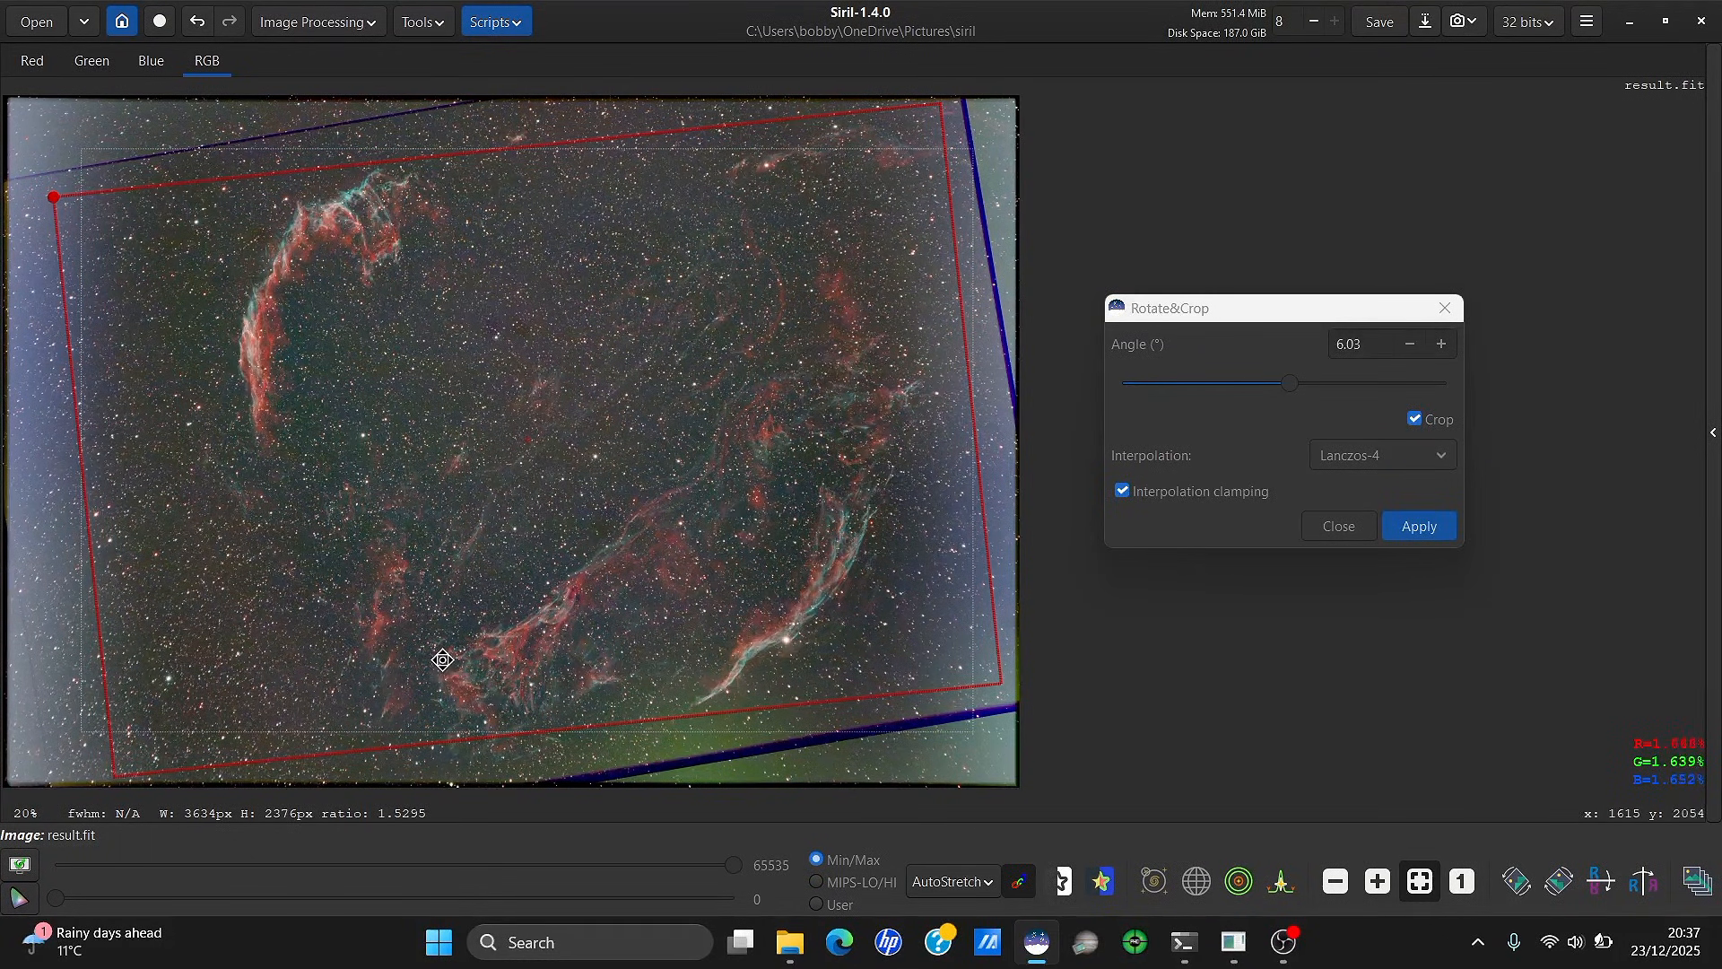
{"action": "left_click_drag", "start_coordinate": [496, 558], "coordinate": [506, 562]}
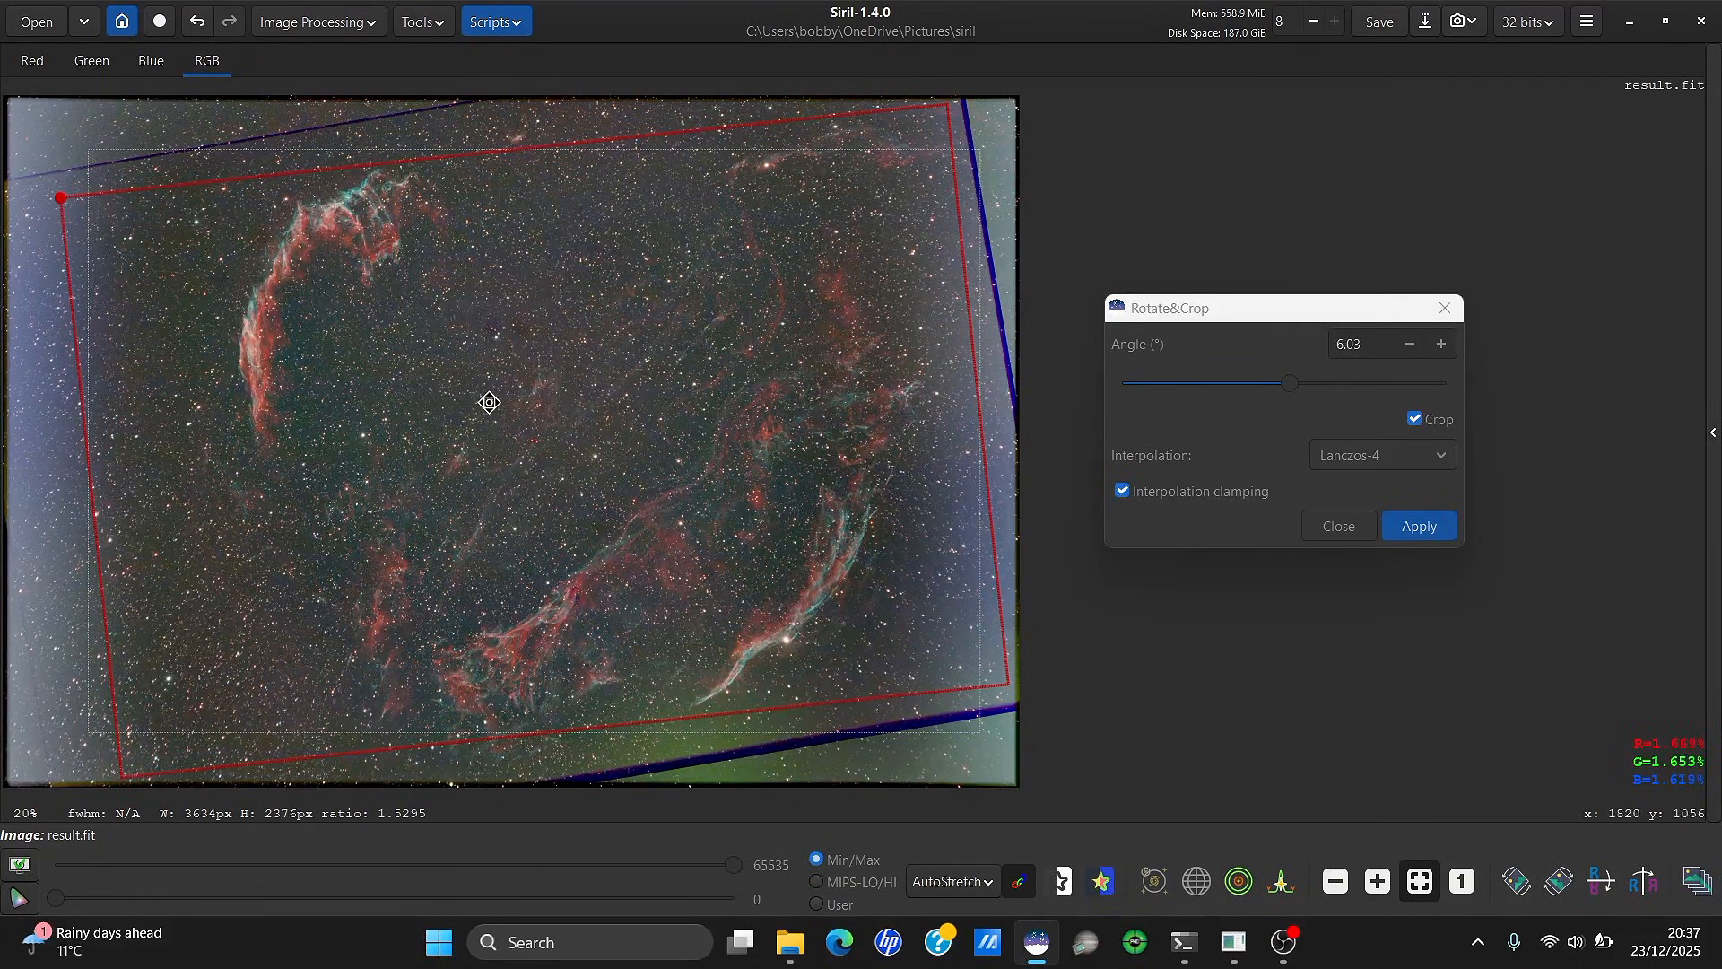
Undo the background extraction, then apply the 6.03° rotation and crop
{"action": "left_click", "coordinate": [196, 23]}
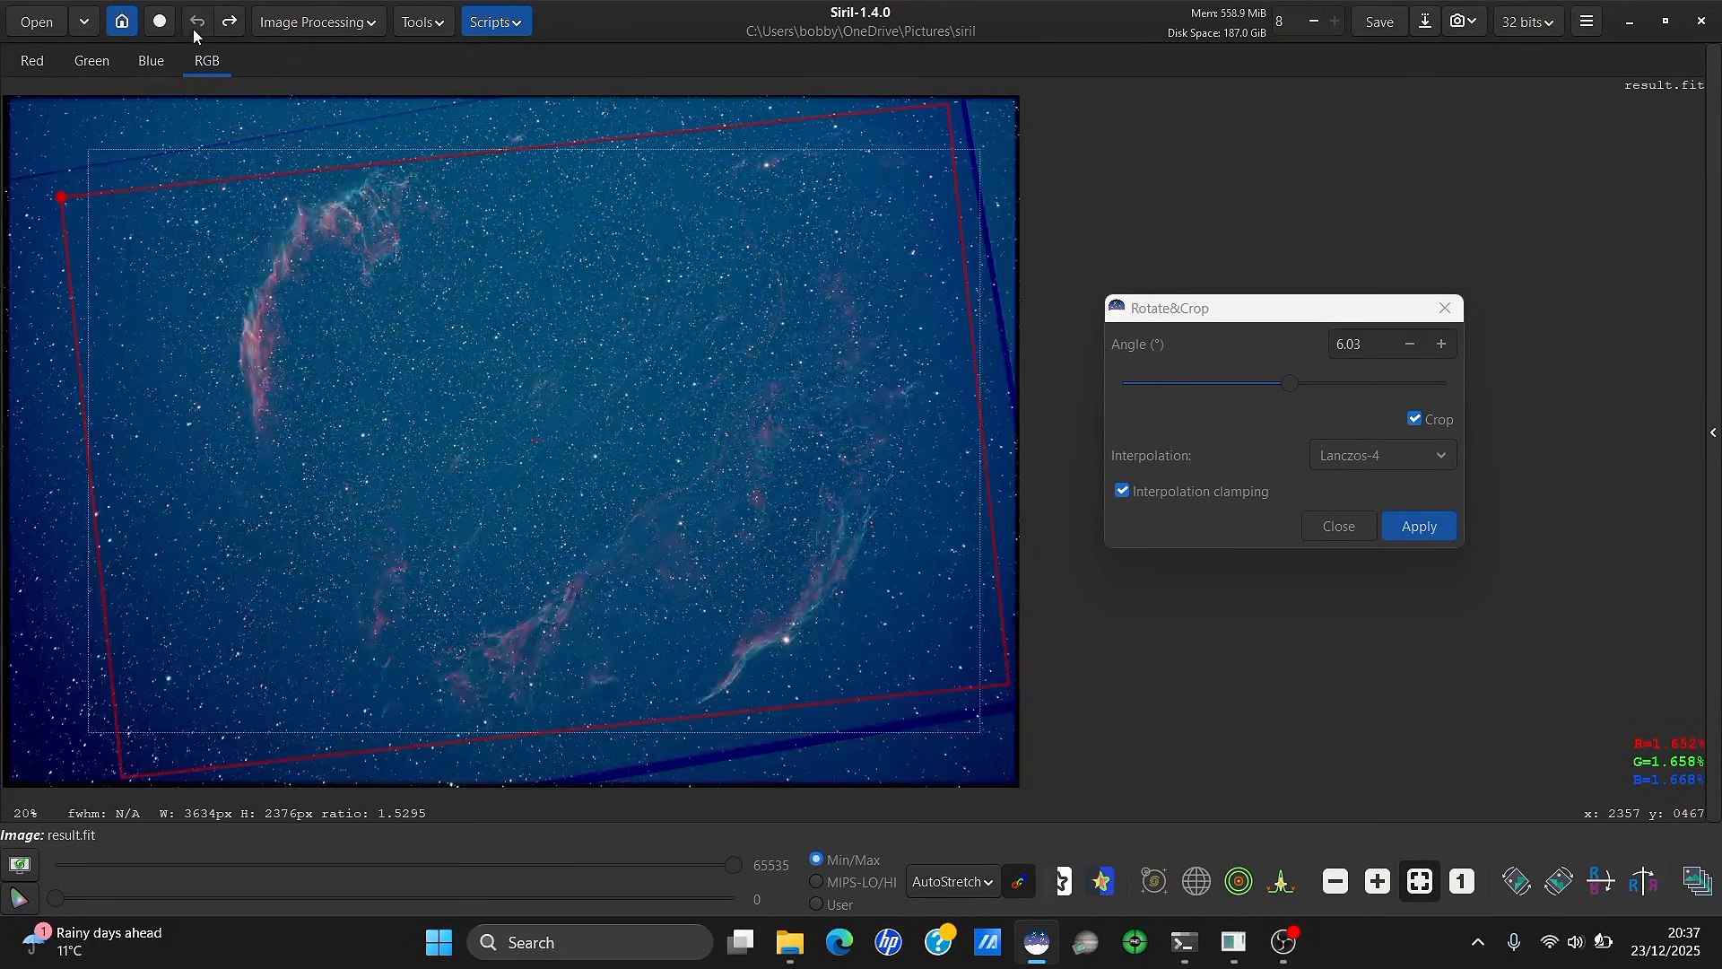
{"action": "left_click", "coordinate": [1406, 528]}
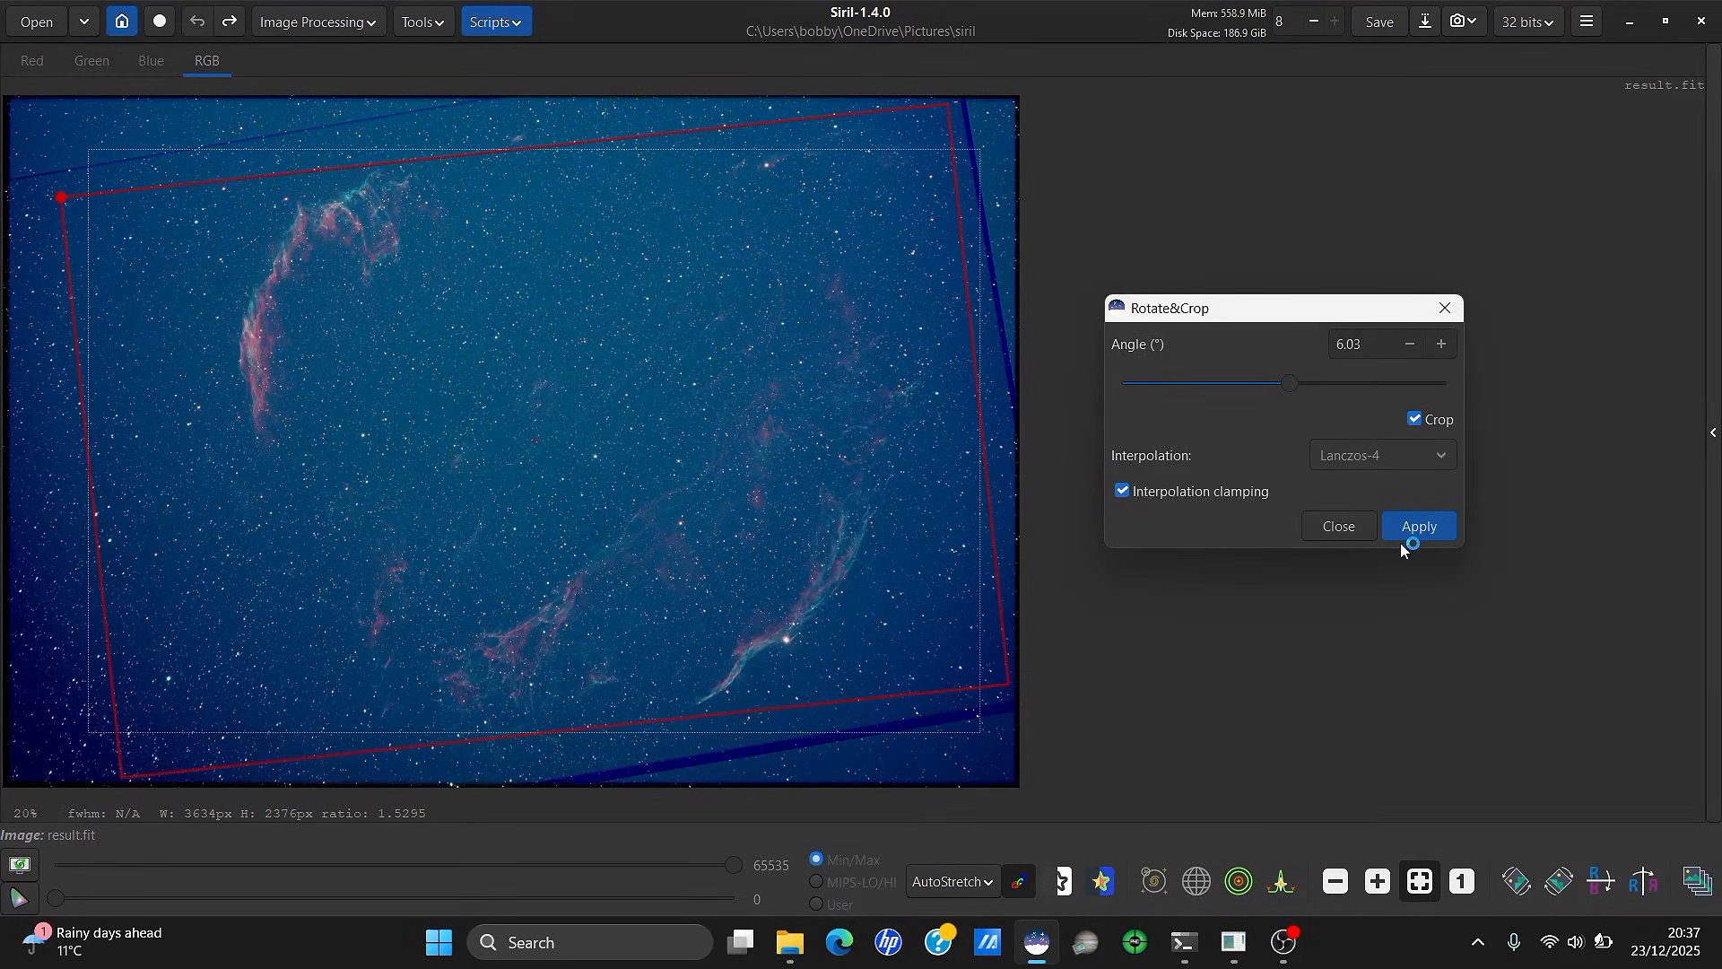
{"action": "left_click", "coordinate": [1444, 308]}
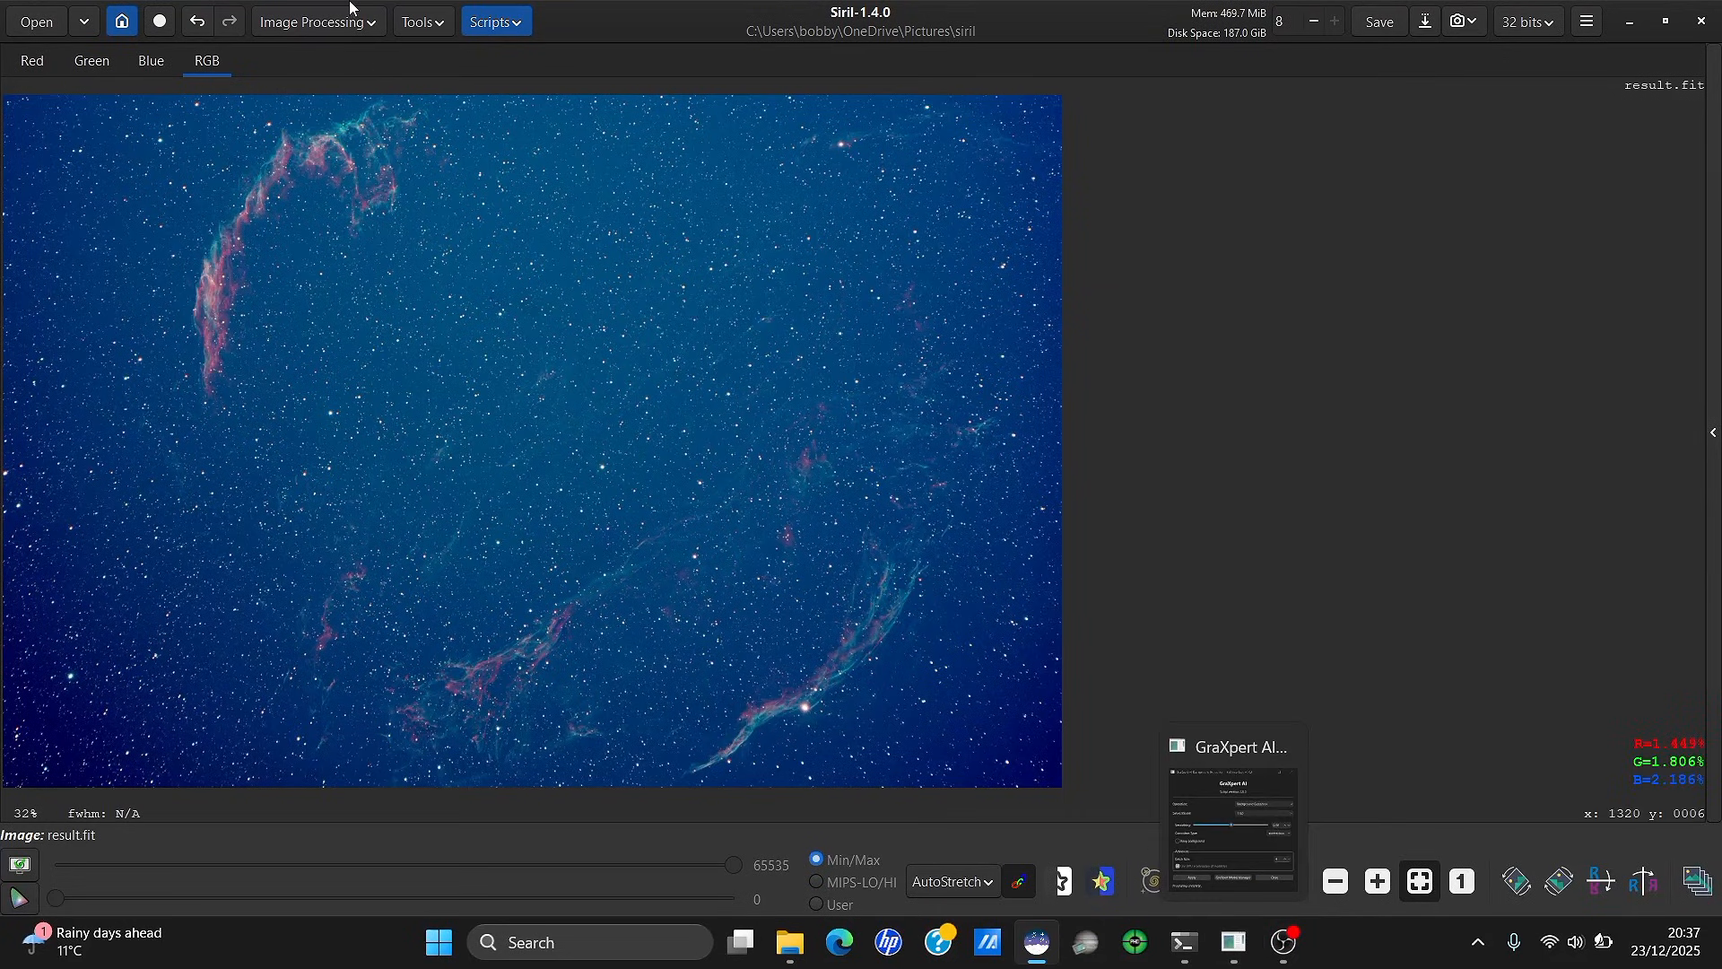
Close the leftover GraXpert window and launch the GraXpert-AI.py processing script, minimized
{"action": "mouse_move", "coordinate": [1237, 937]}
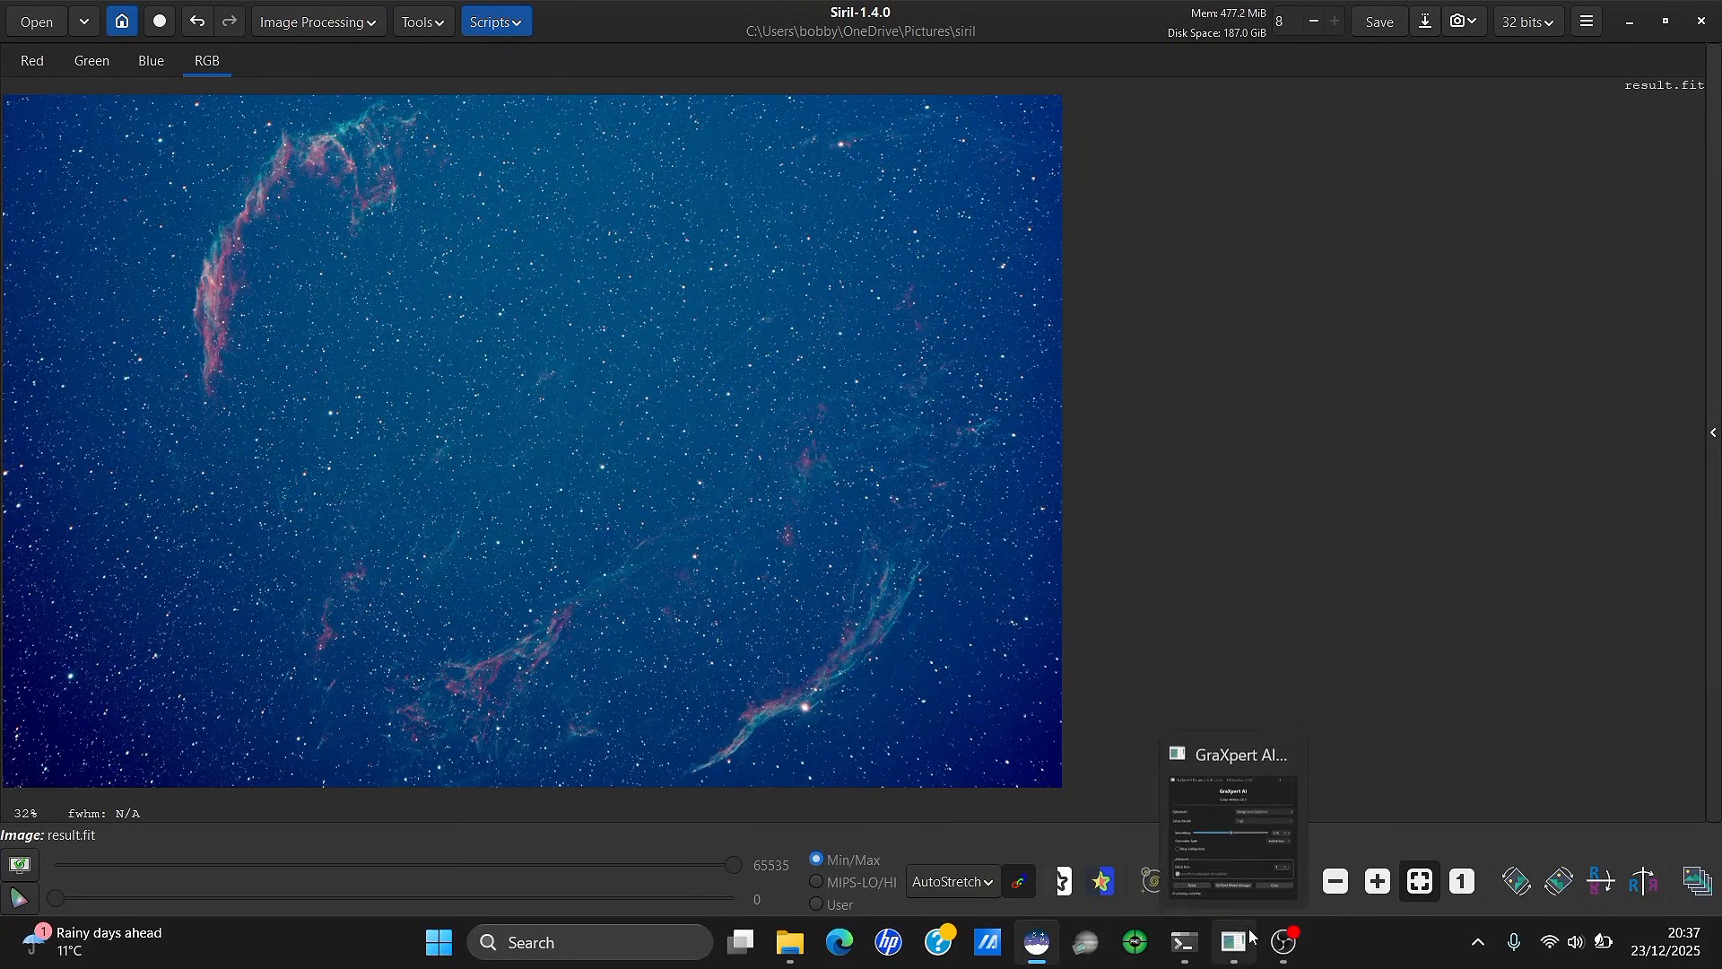
{"action": "left_click", "coordinate": [1284, 745]}
{"action": "left_click", "coordinate": [495, 22]}
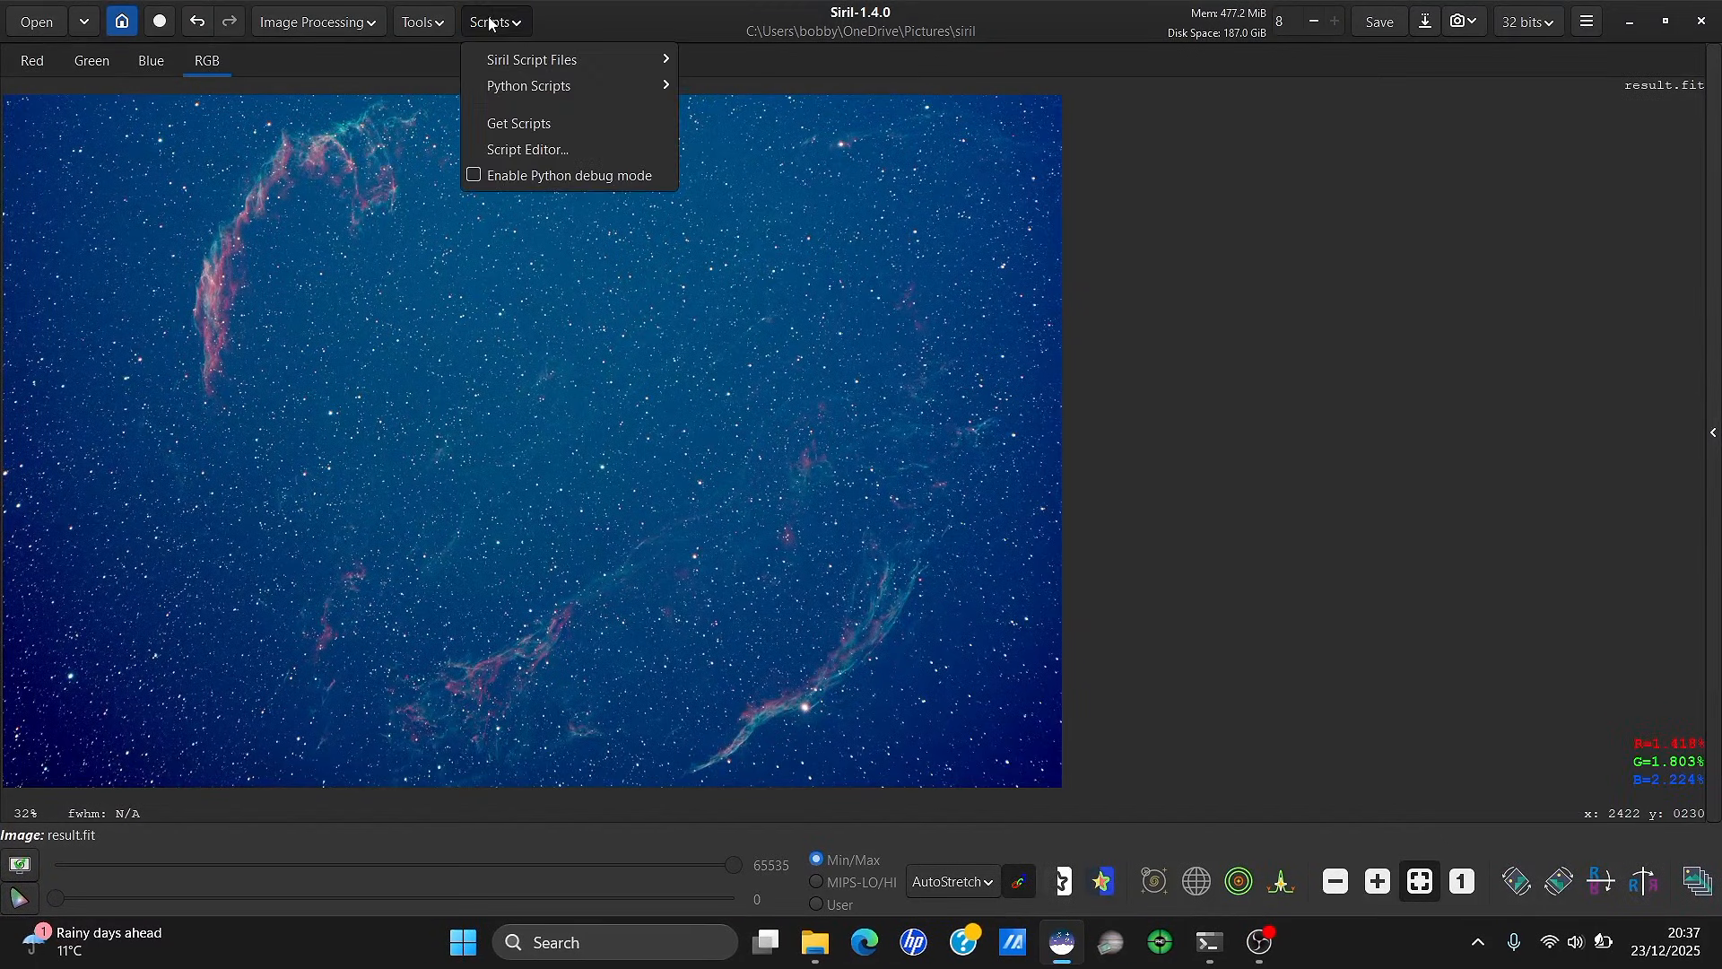
{"action": "mouse_move", "coordinate": [541, 88]}
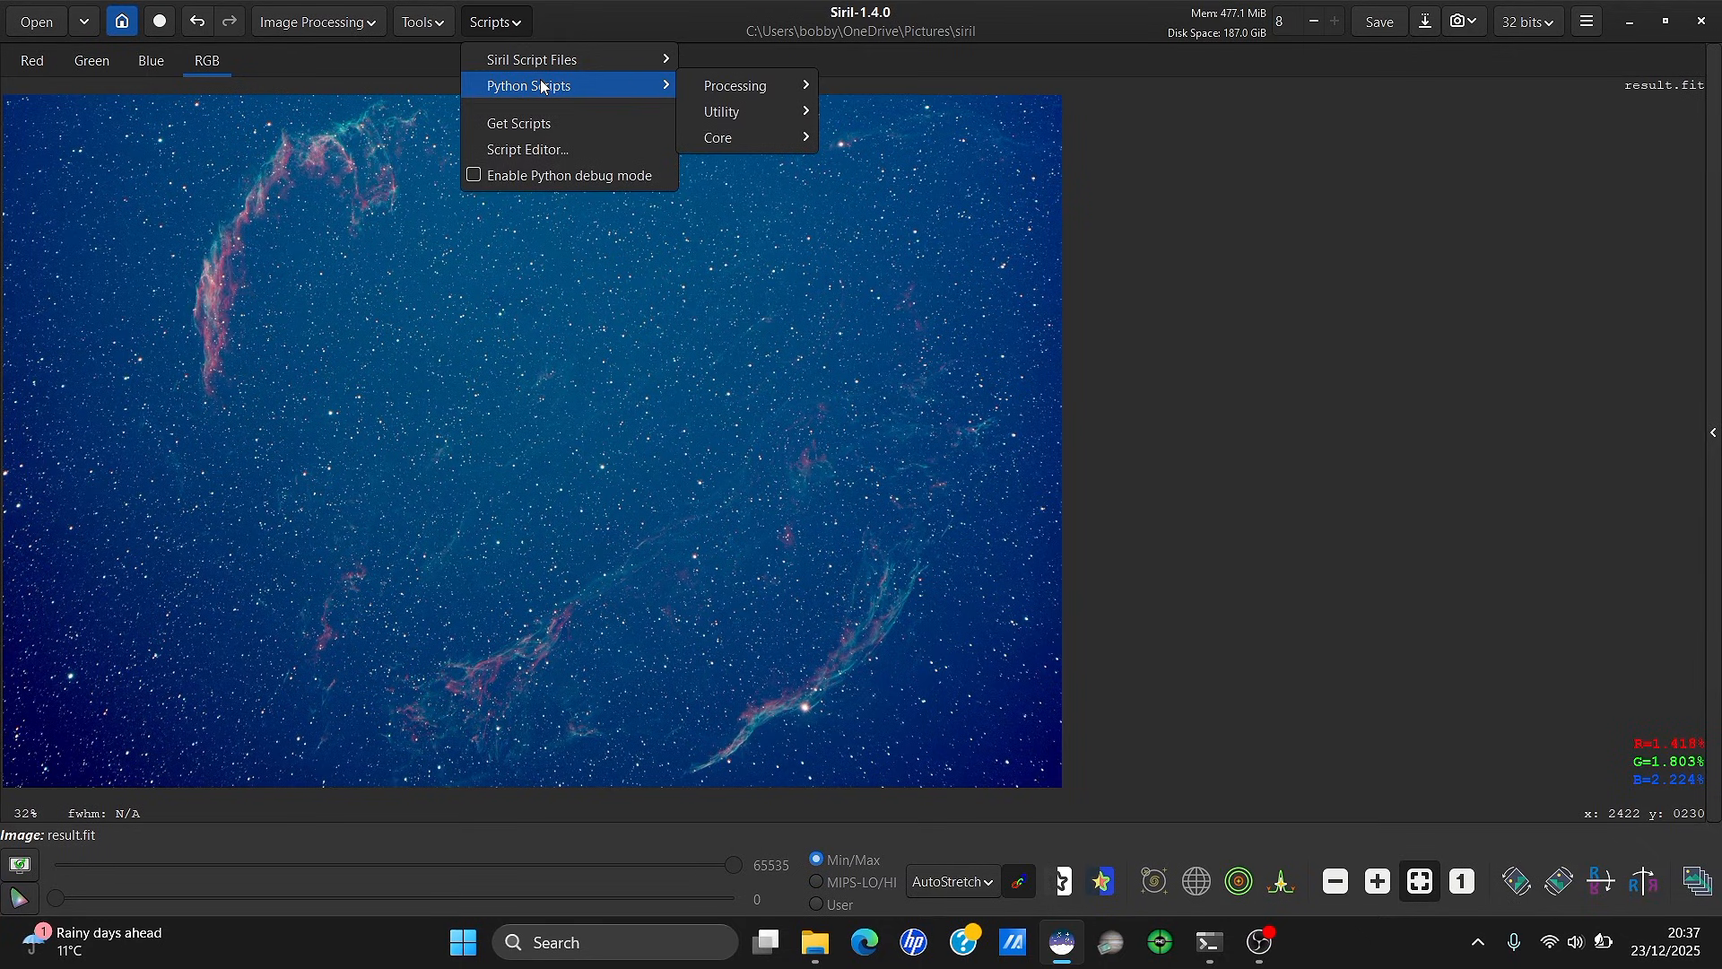
{"action": "mouse_move", "coordinate": [714, 86]}
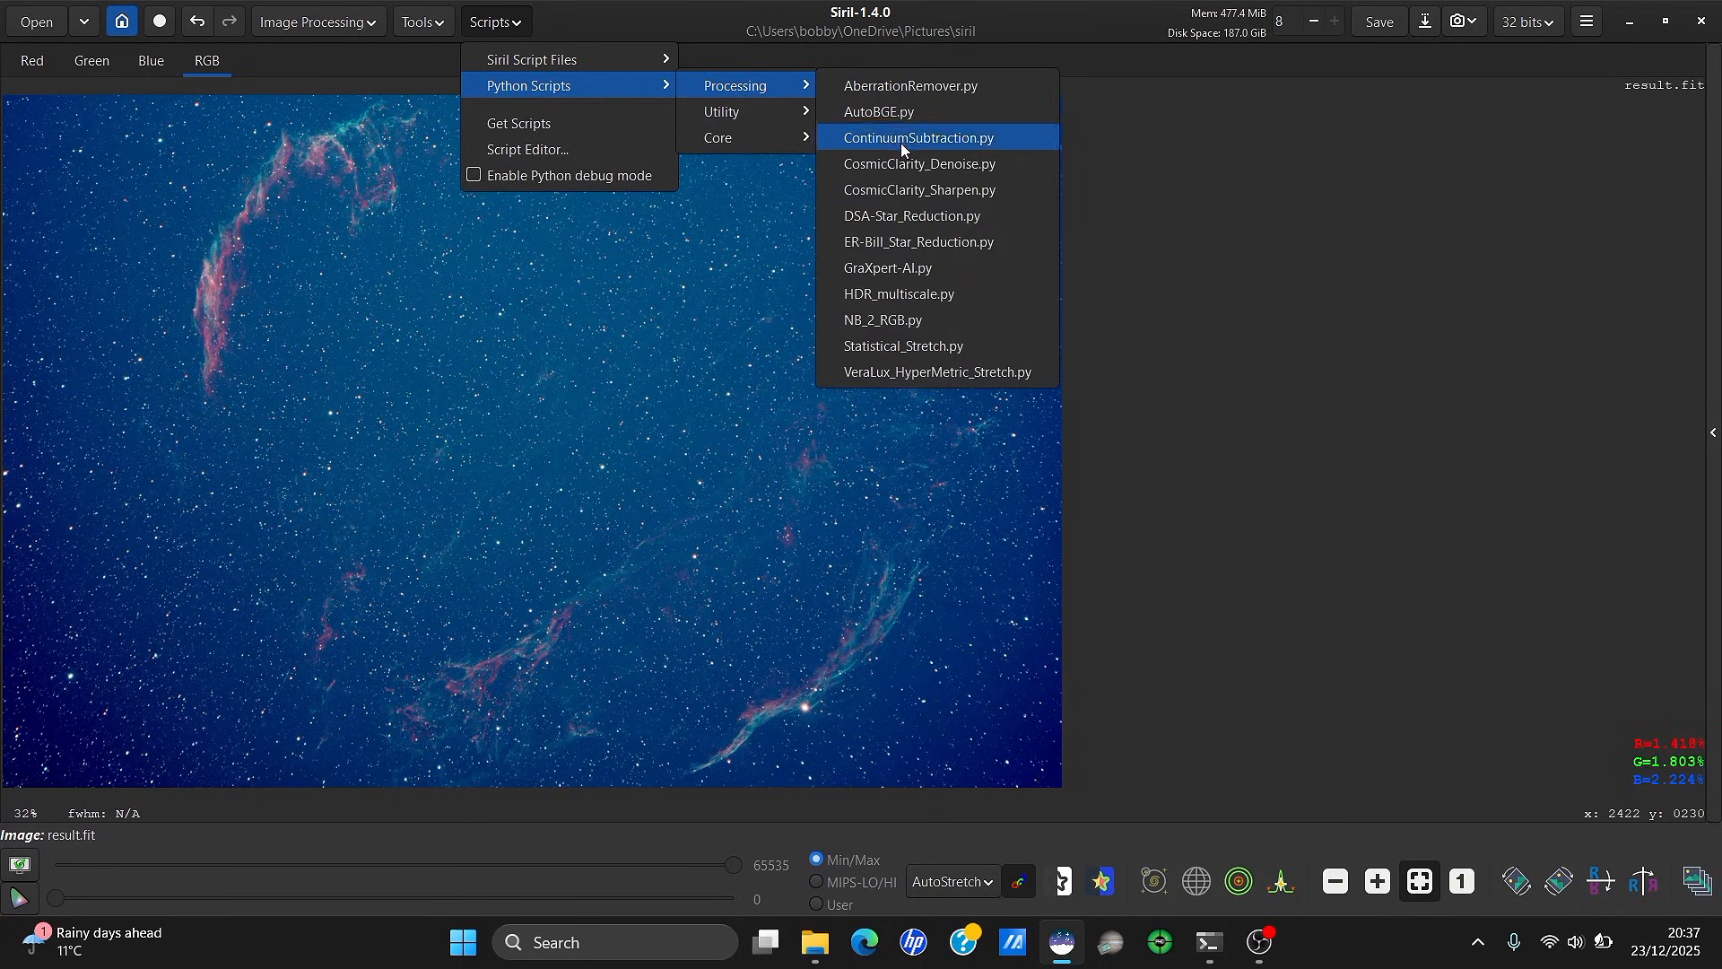
{"action": "left_click", "coordinate": [921, 269]}
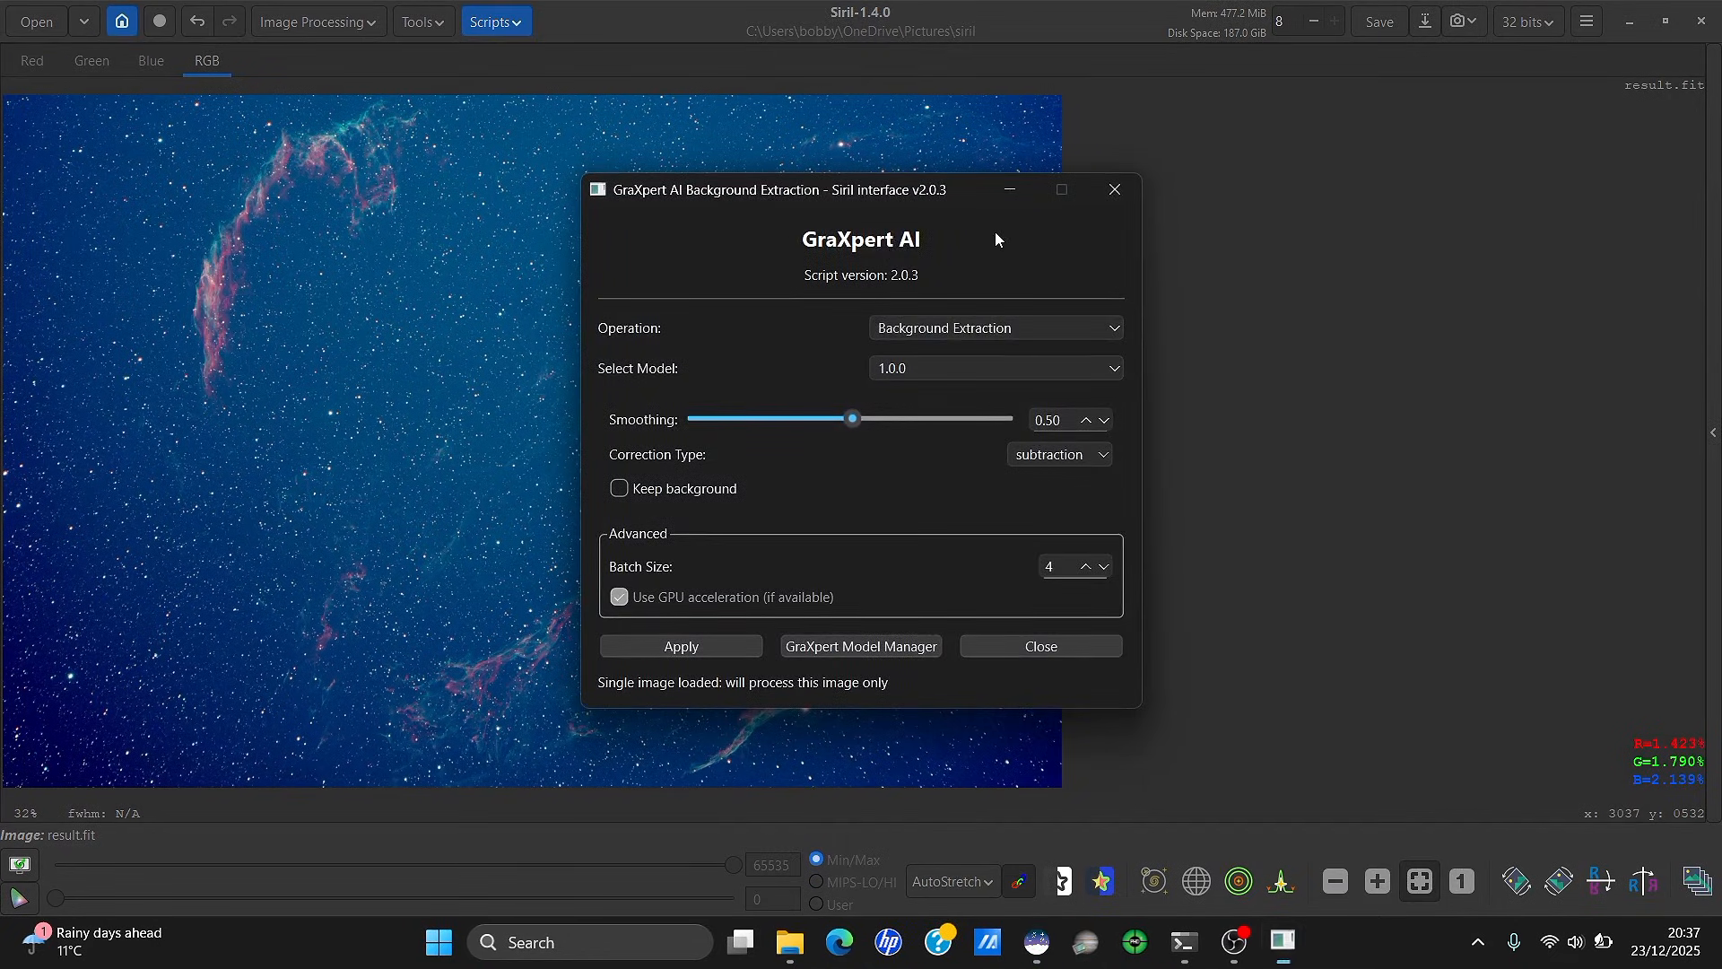
{"action": "left_click", "coordinate": [1012, 189]}
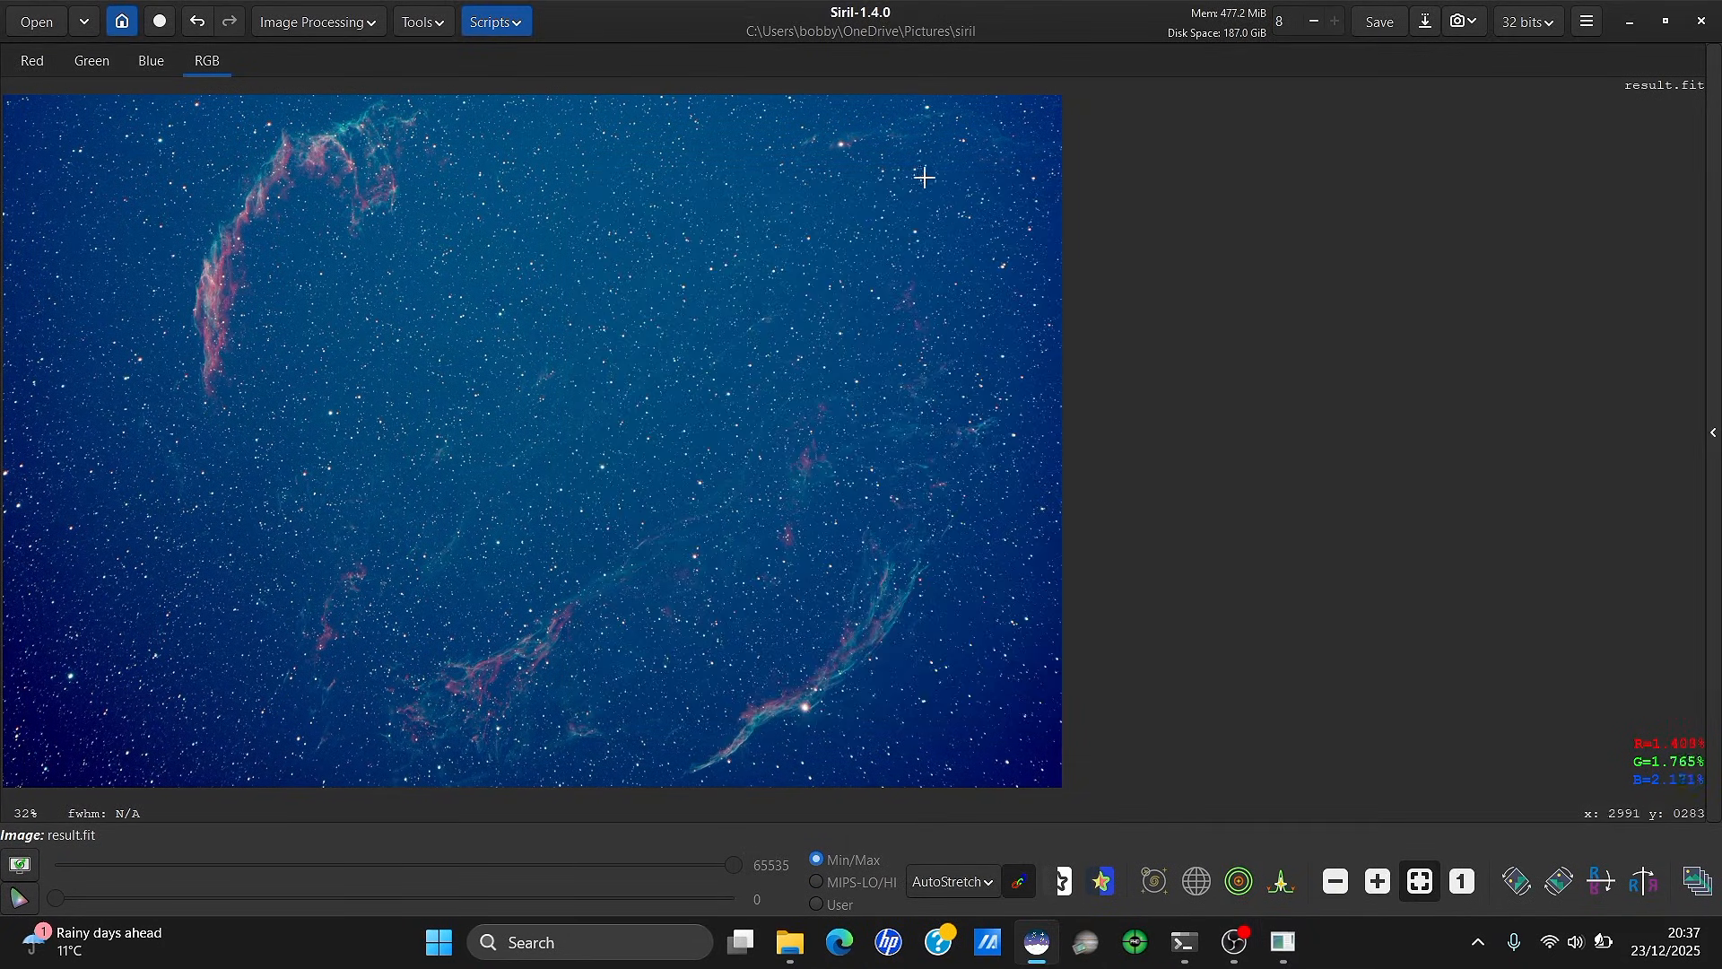
{"action": "left_click", "coordinate": [1588, 27]}
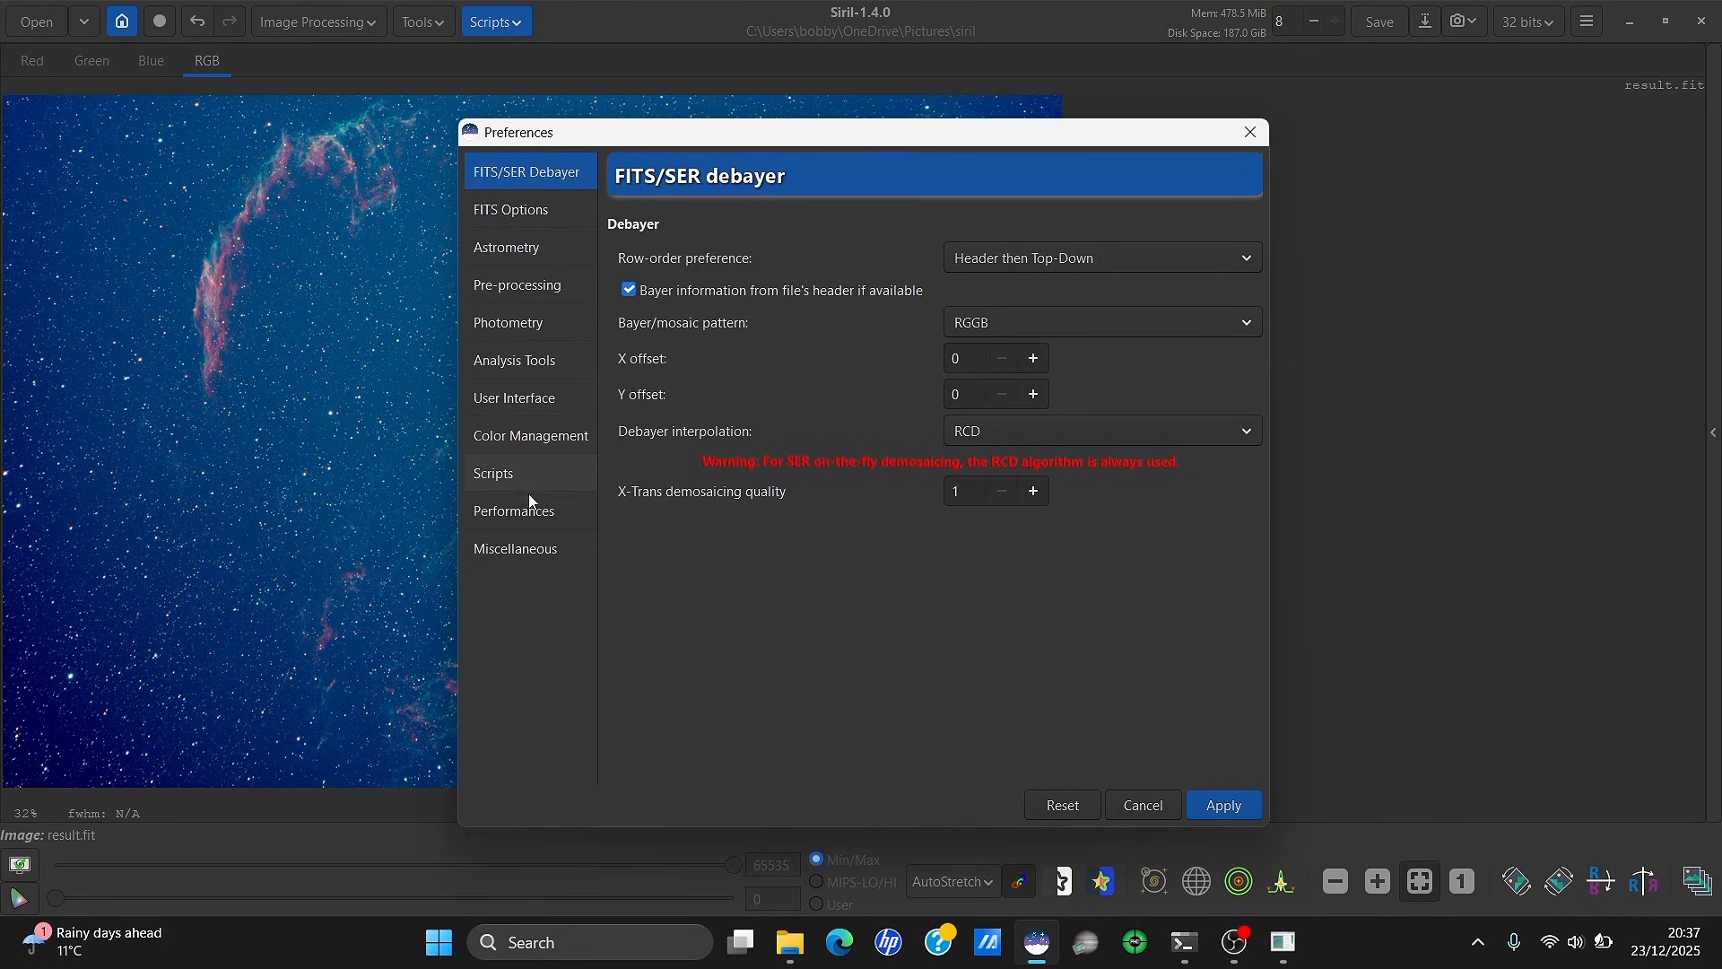
{"action": "left_click", "coordinate": [535, 547]}
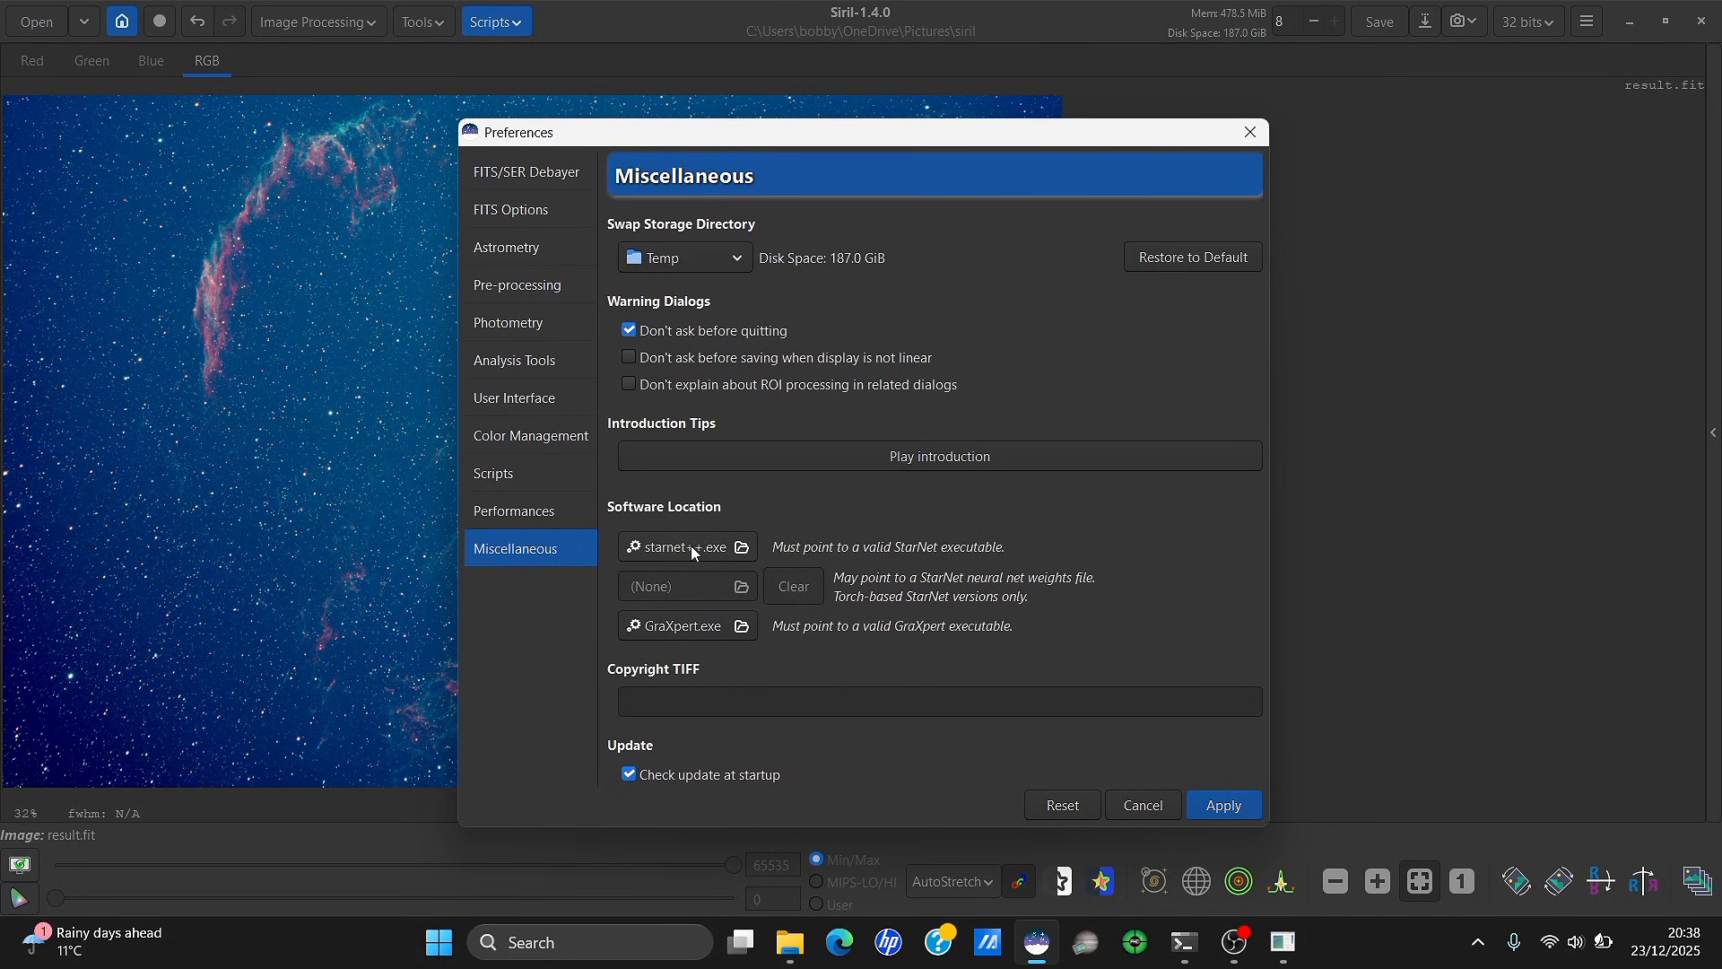
{"action": "left_click", "coordinate": [1223, 804]}
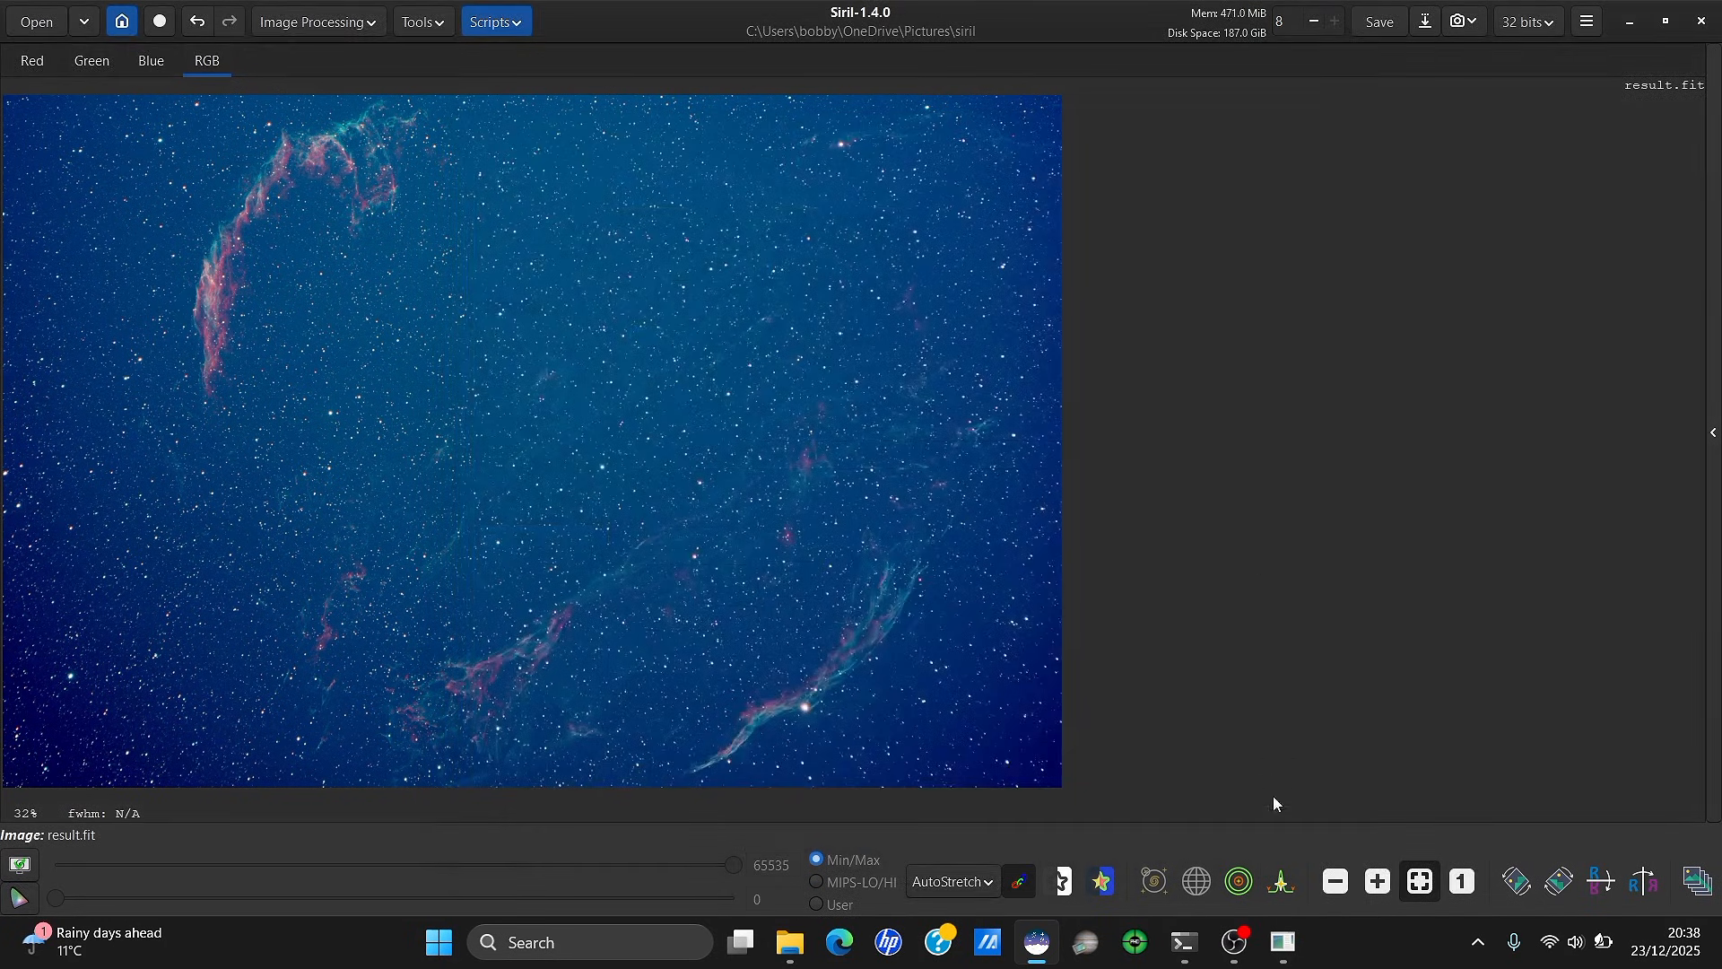
Run GraXpert AI Background Extraction on the cropped result.fit, then minimize its dialog
{"action": "left_click", "coordinate": [1294, 948]}
{"action": "left_click_drag", "start_coordinate": [888, 191], "coordinate": [1323, 125]}
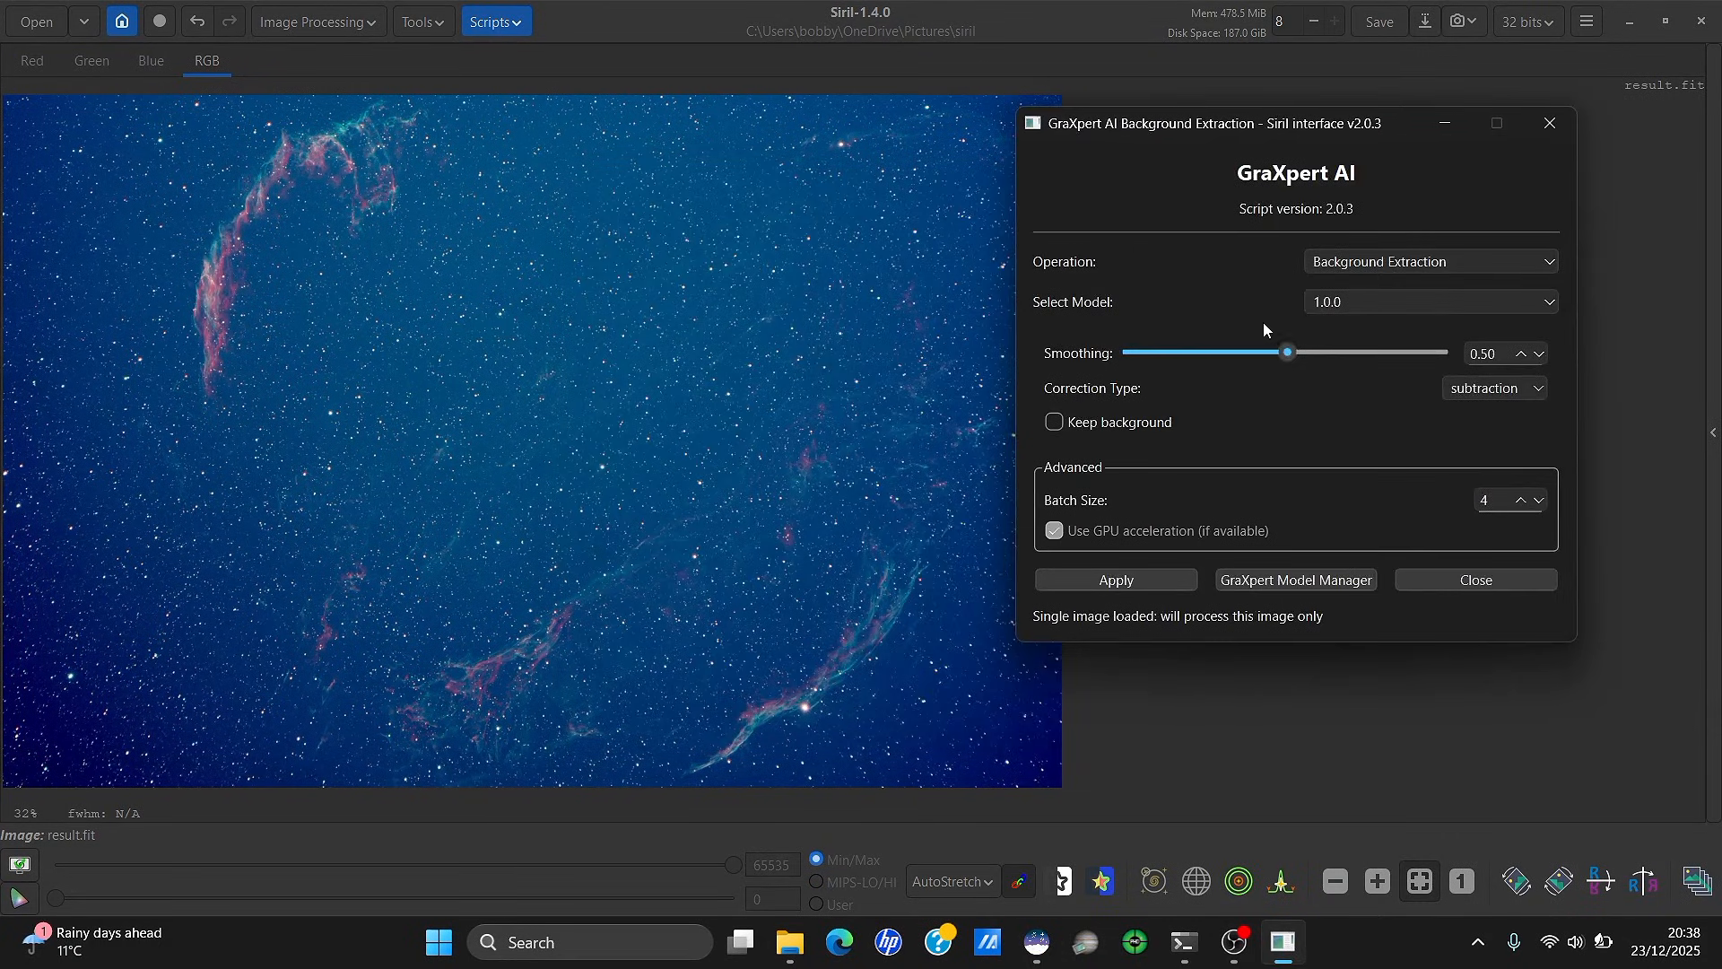
{"action": "left_click", "coordinate": [1151, 585]}
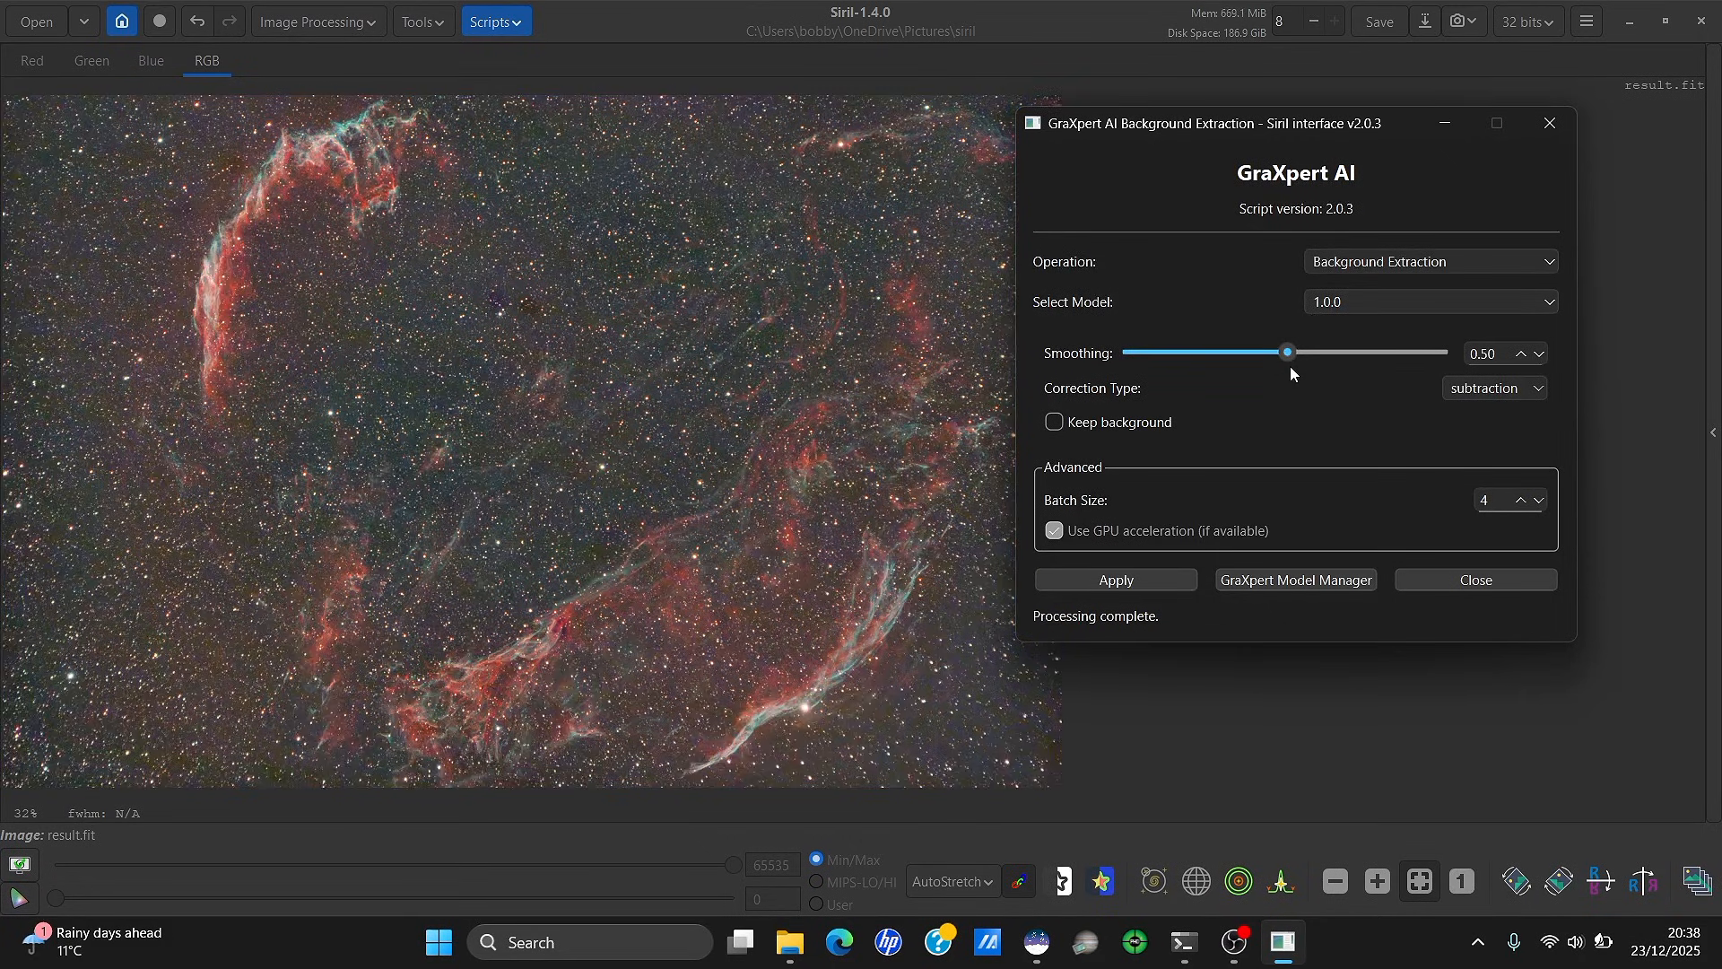
{"action": "left_click", "coordinate": [1443, 122]}
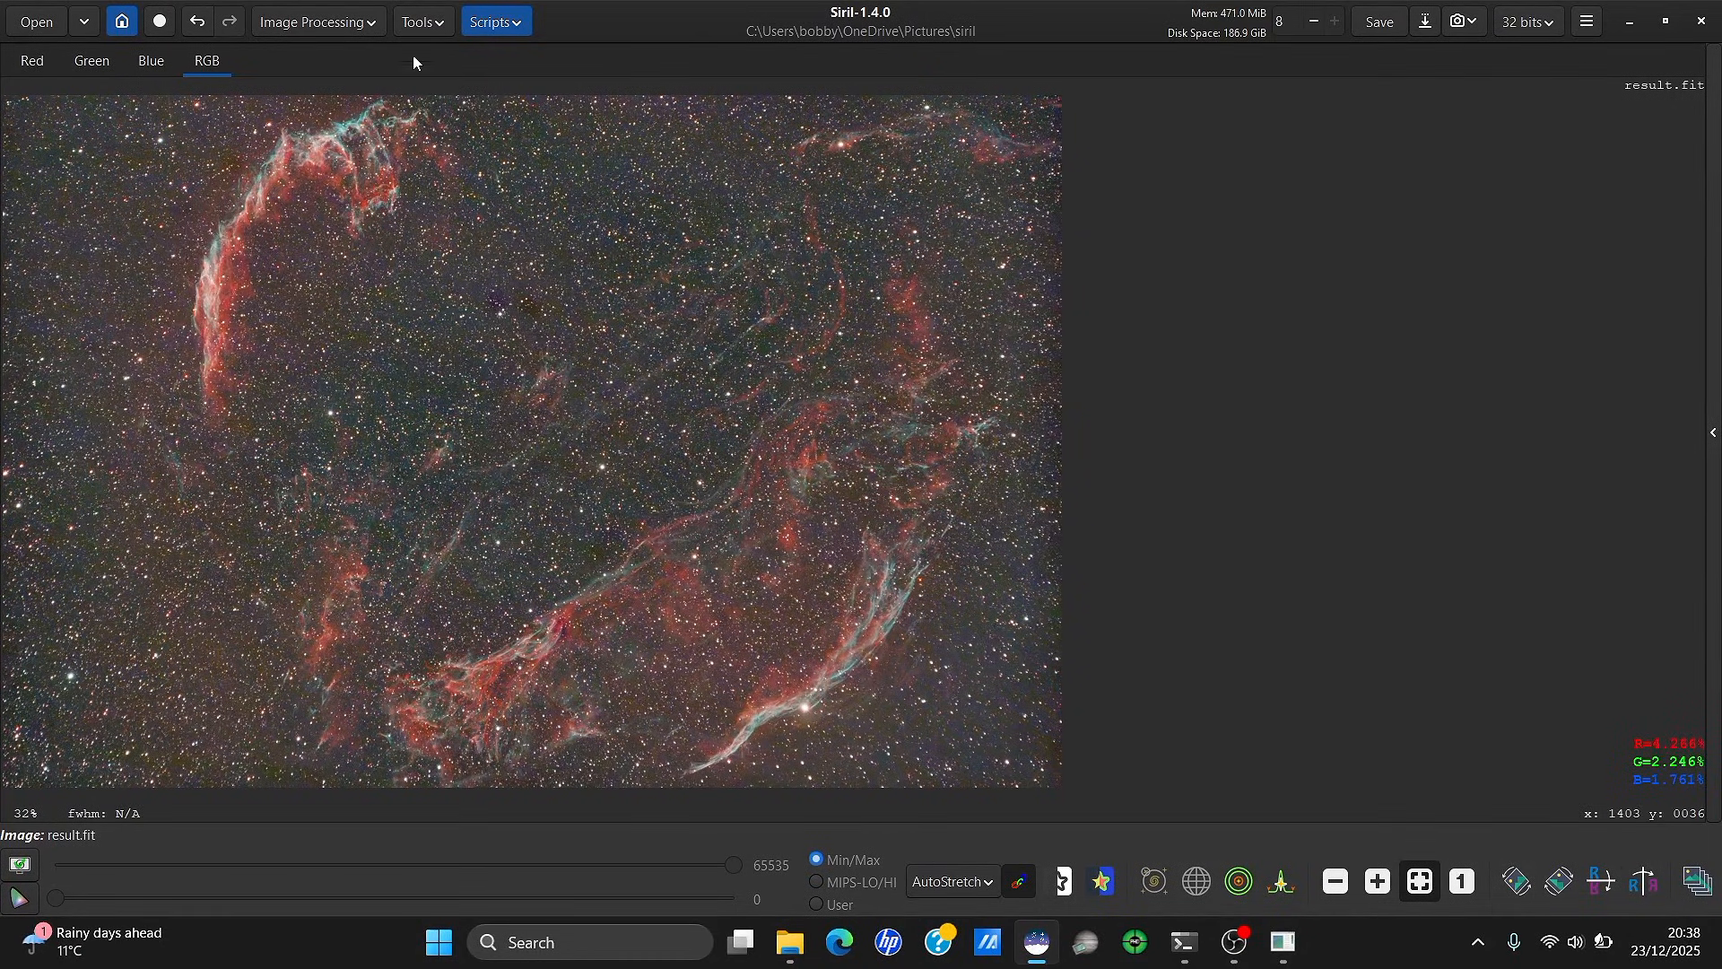
Plate-solve result.fit using the SIMBAD coordinates and a 265.3 mm focal length
{"action": "left_click", "coordinate": [430, 27]}
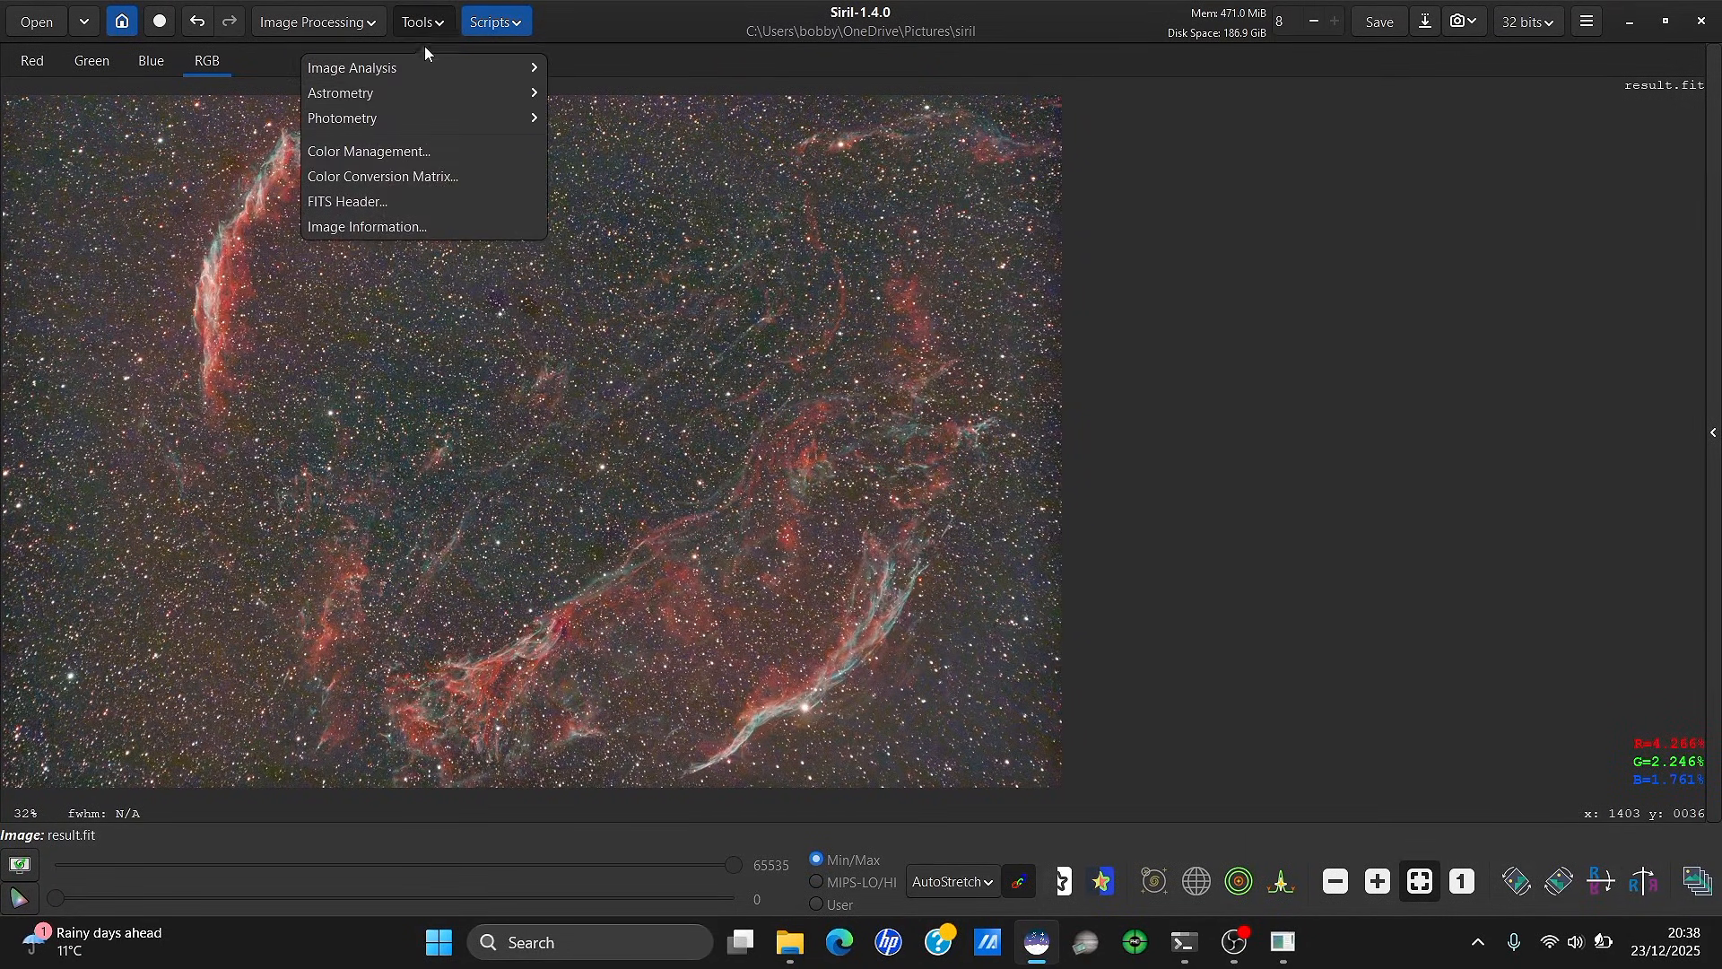
{"action": "left_click", "coordinate": [421, 91]}
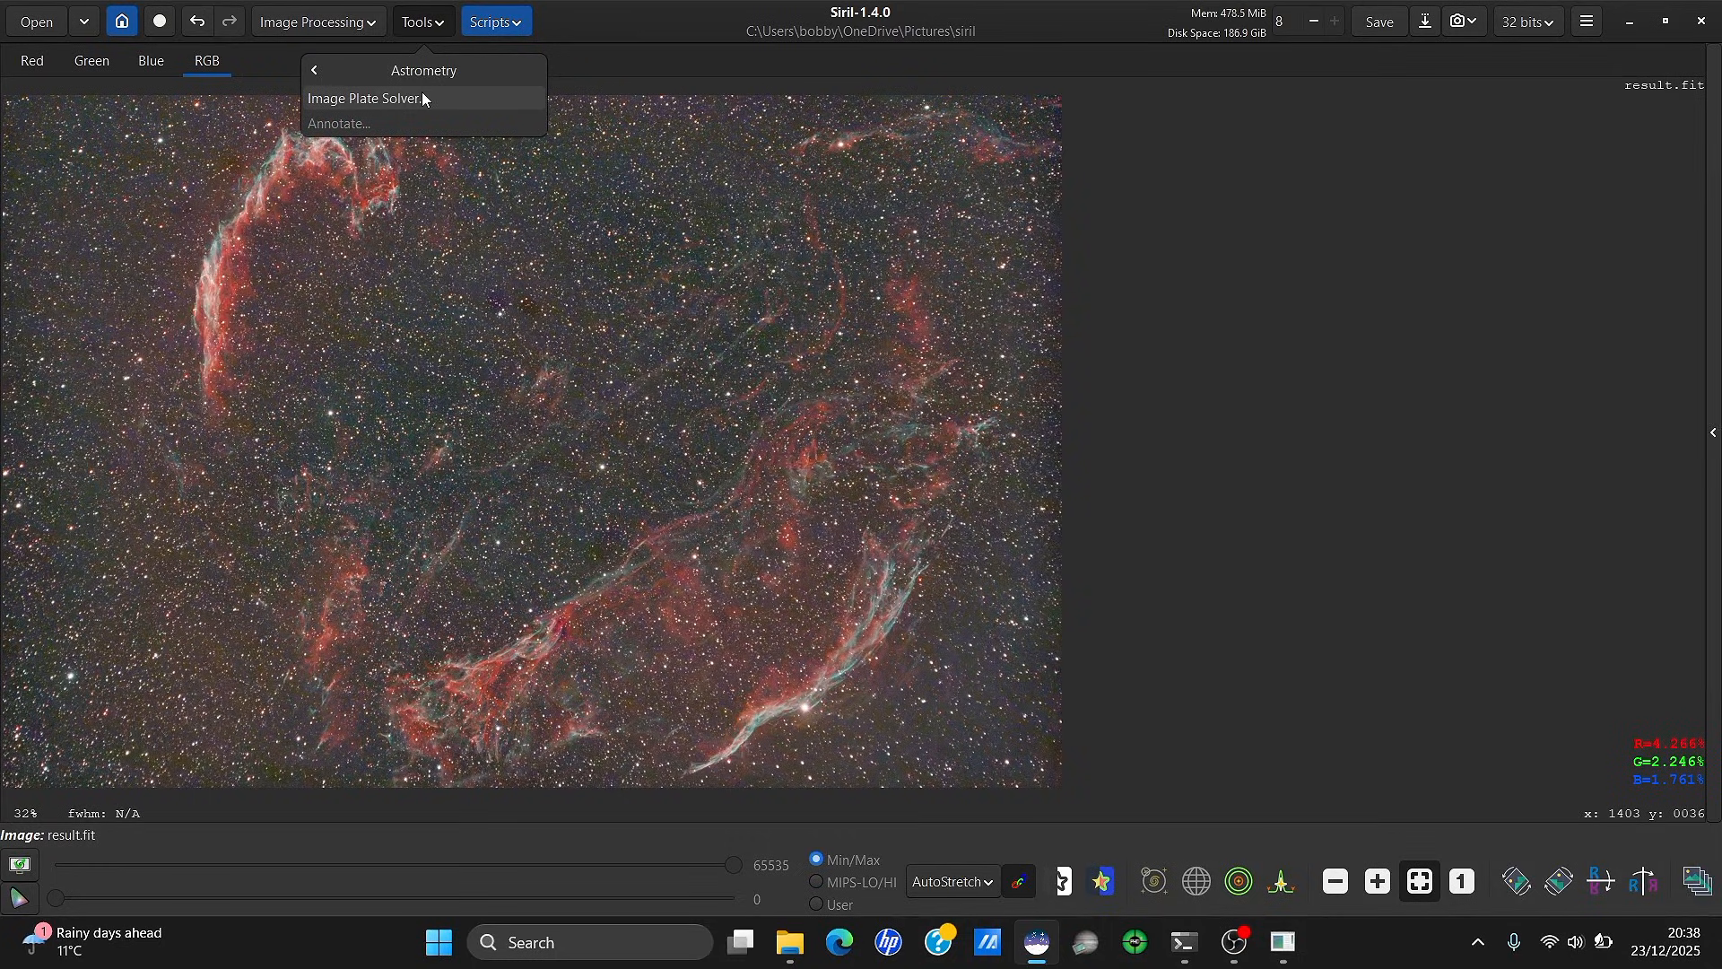
{"action": "left_click", "coordinate": [422, 93]}
{"action": "left_click_drag", "start_coordinate": [929, 126], "coordinate": [1418, 96]}
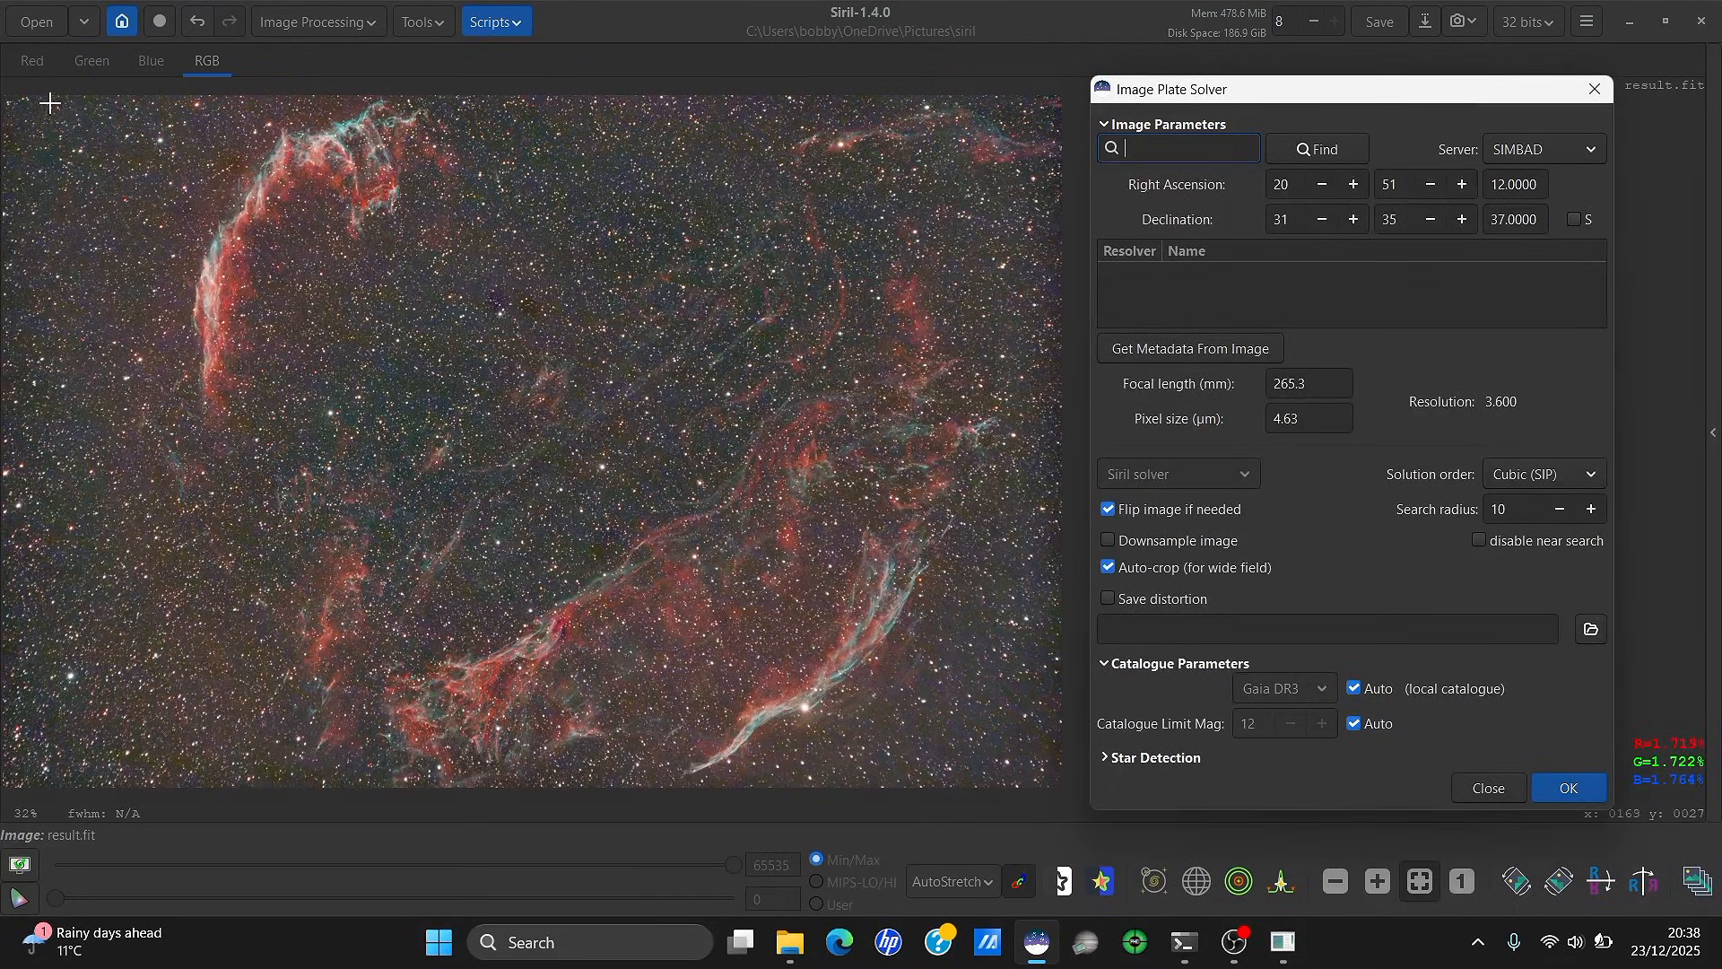
{"action": "left_click_drag", "start_coordinate": [50, 104], "coordinate": [1638, 785]}
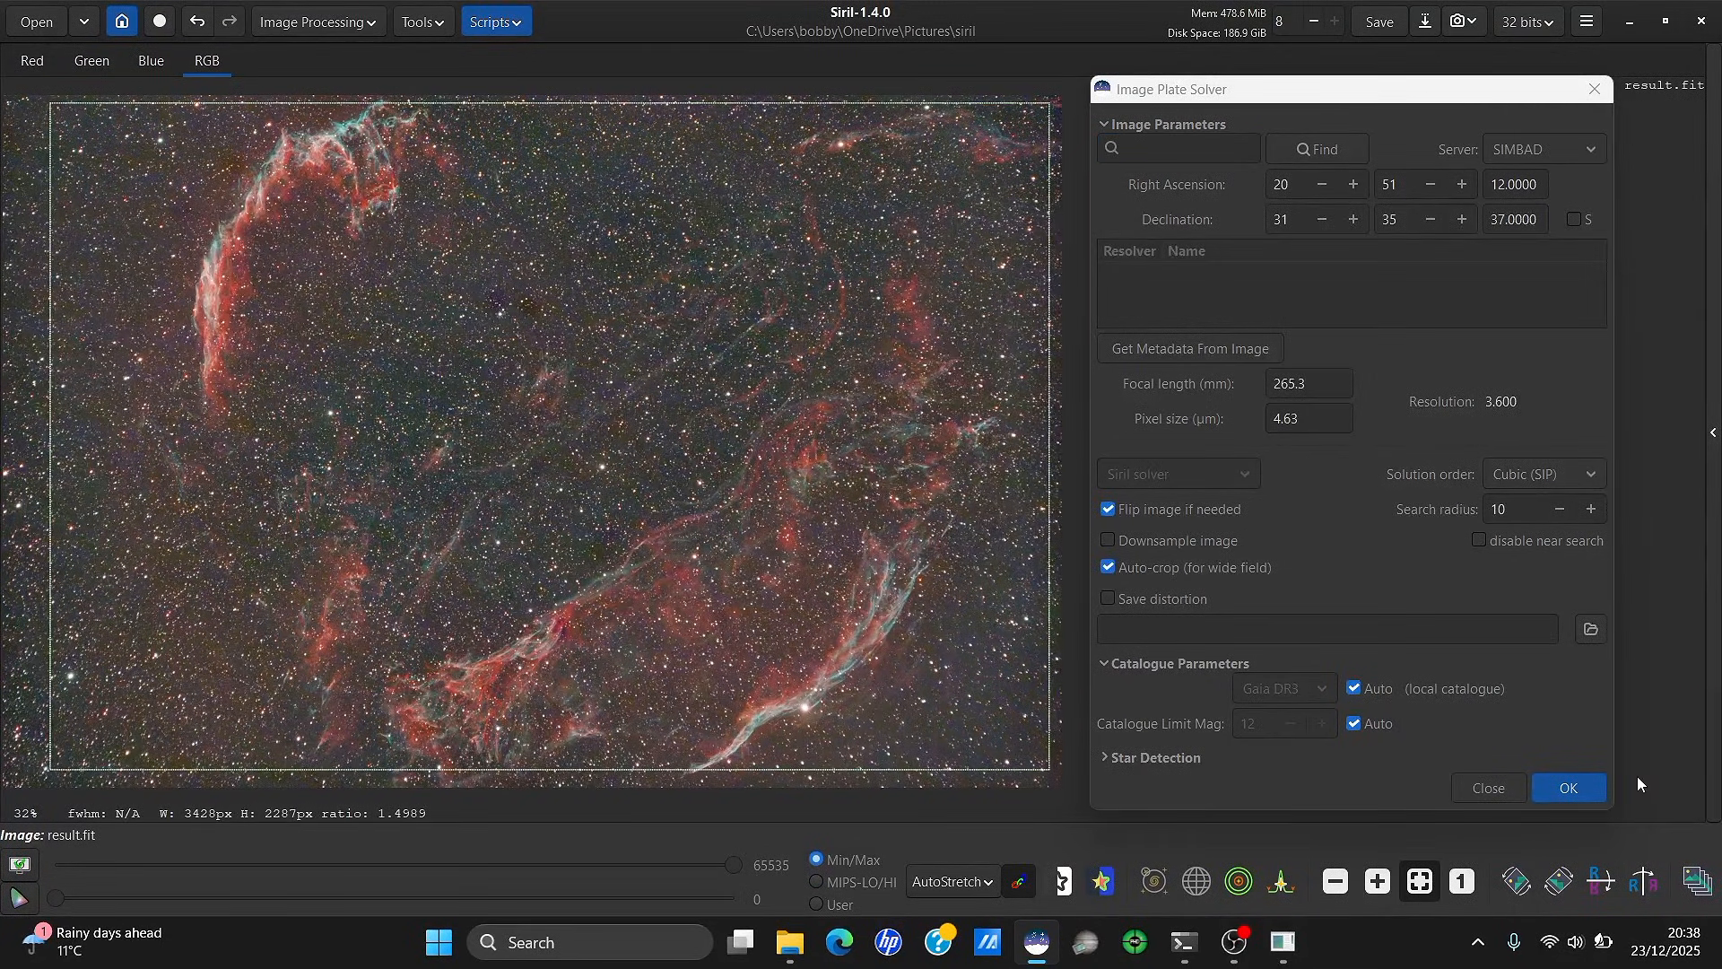
{"action": "left_click", "coordinate": [1586, 786]}
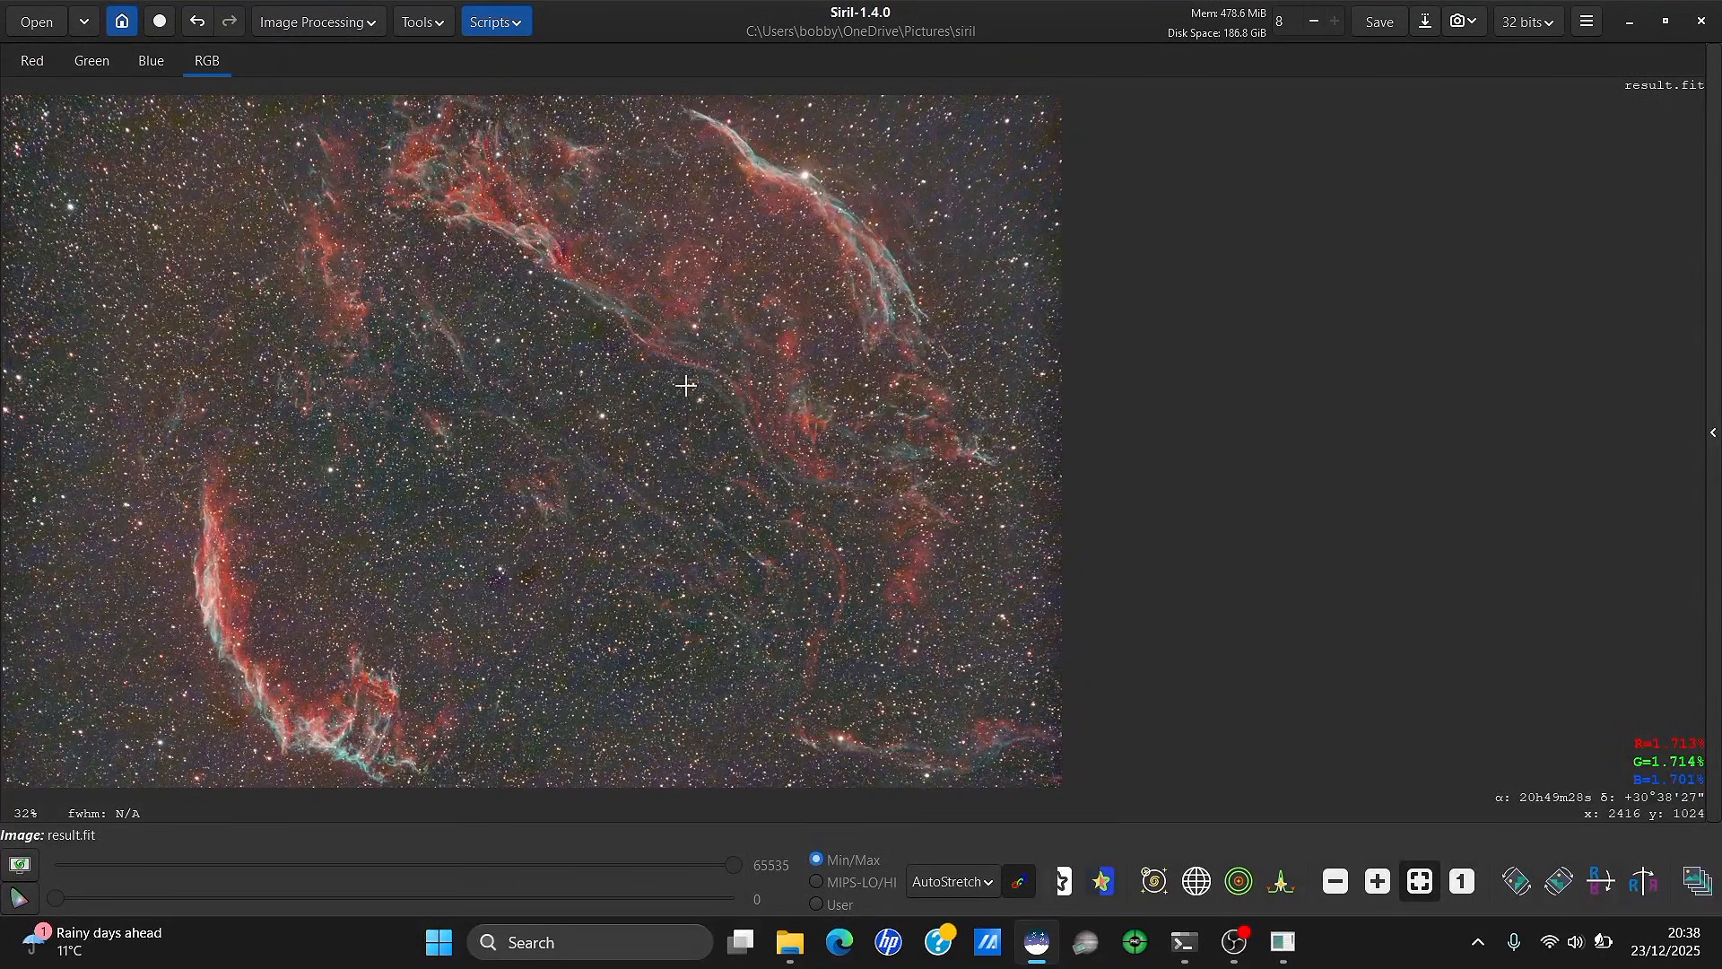
Run narrowband spectrophotometric colour calibration with a Star, type G2(v) white reference
{"action": "left_click", "coordinate": [358, 22]}
{"action": "left_click", "coordinate": [361, 24]}
{"action": "left_click", "coordinate": [364, 23]}
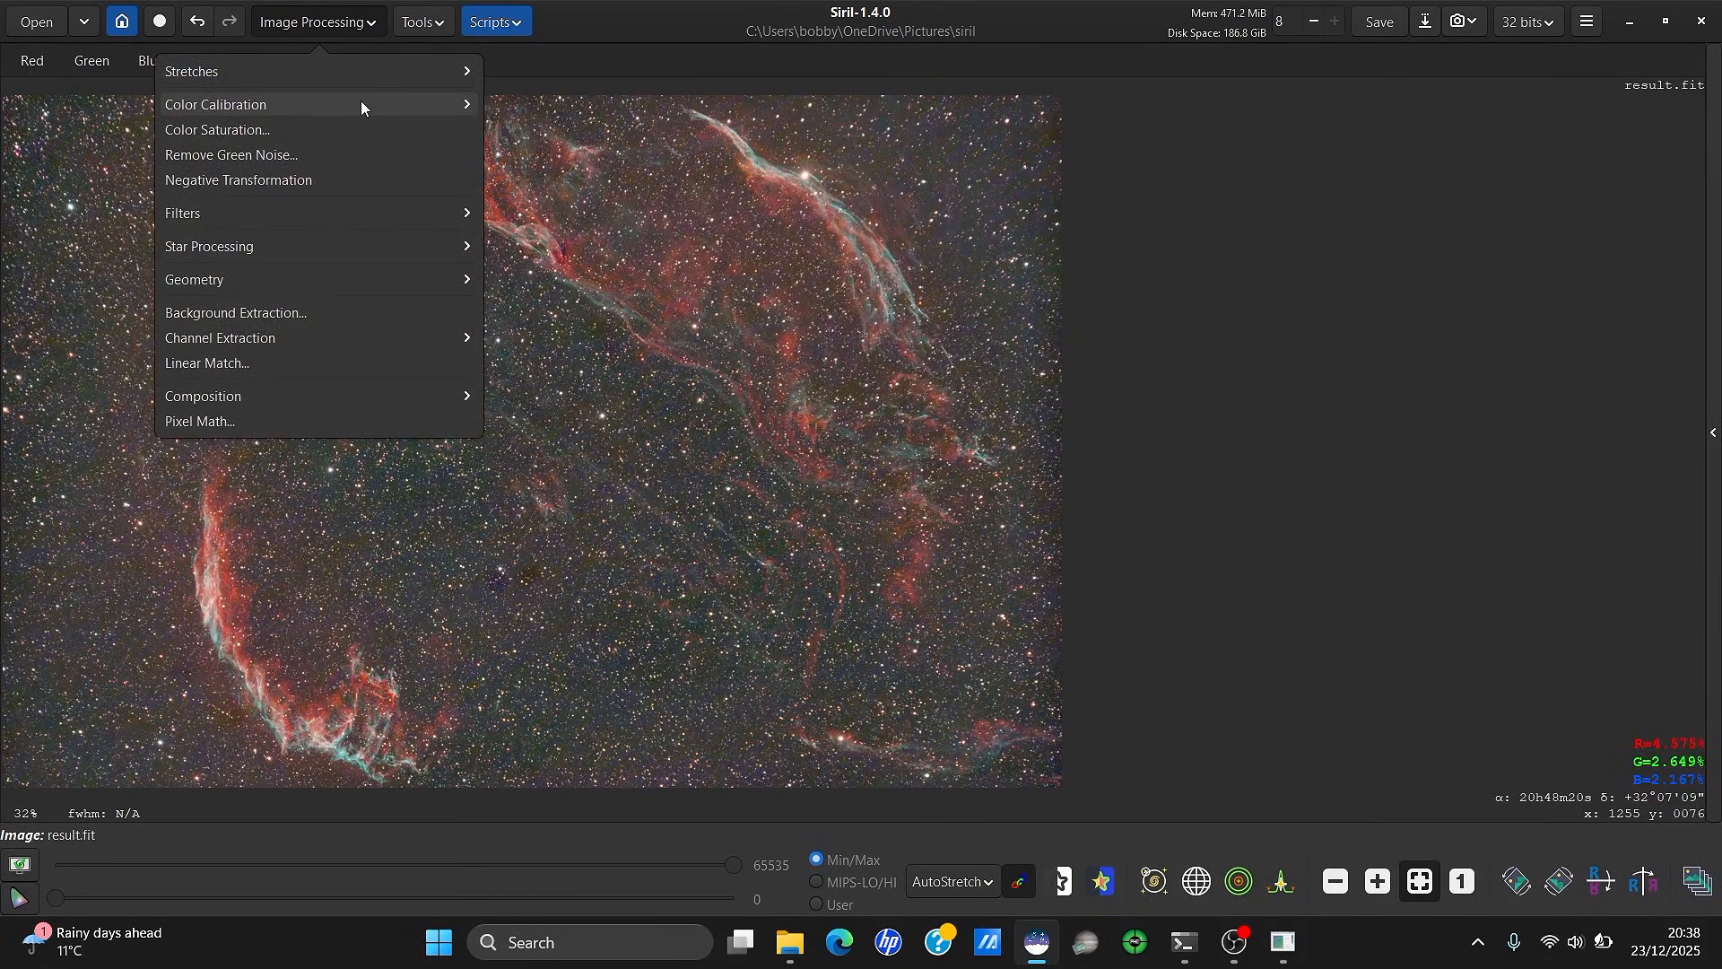
{"action": "left_click", "coordinate": [361, 105]}
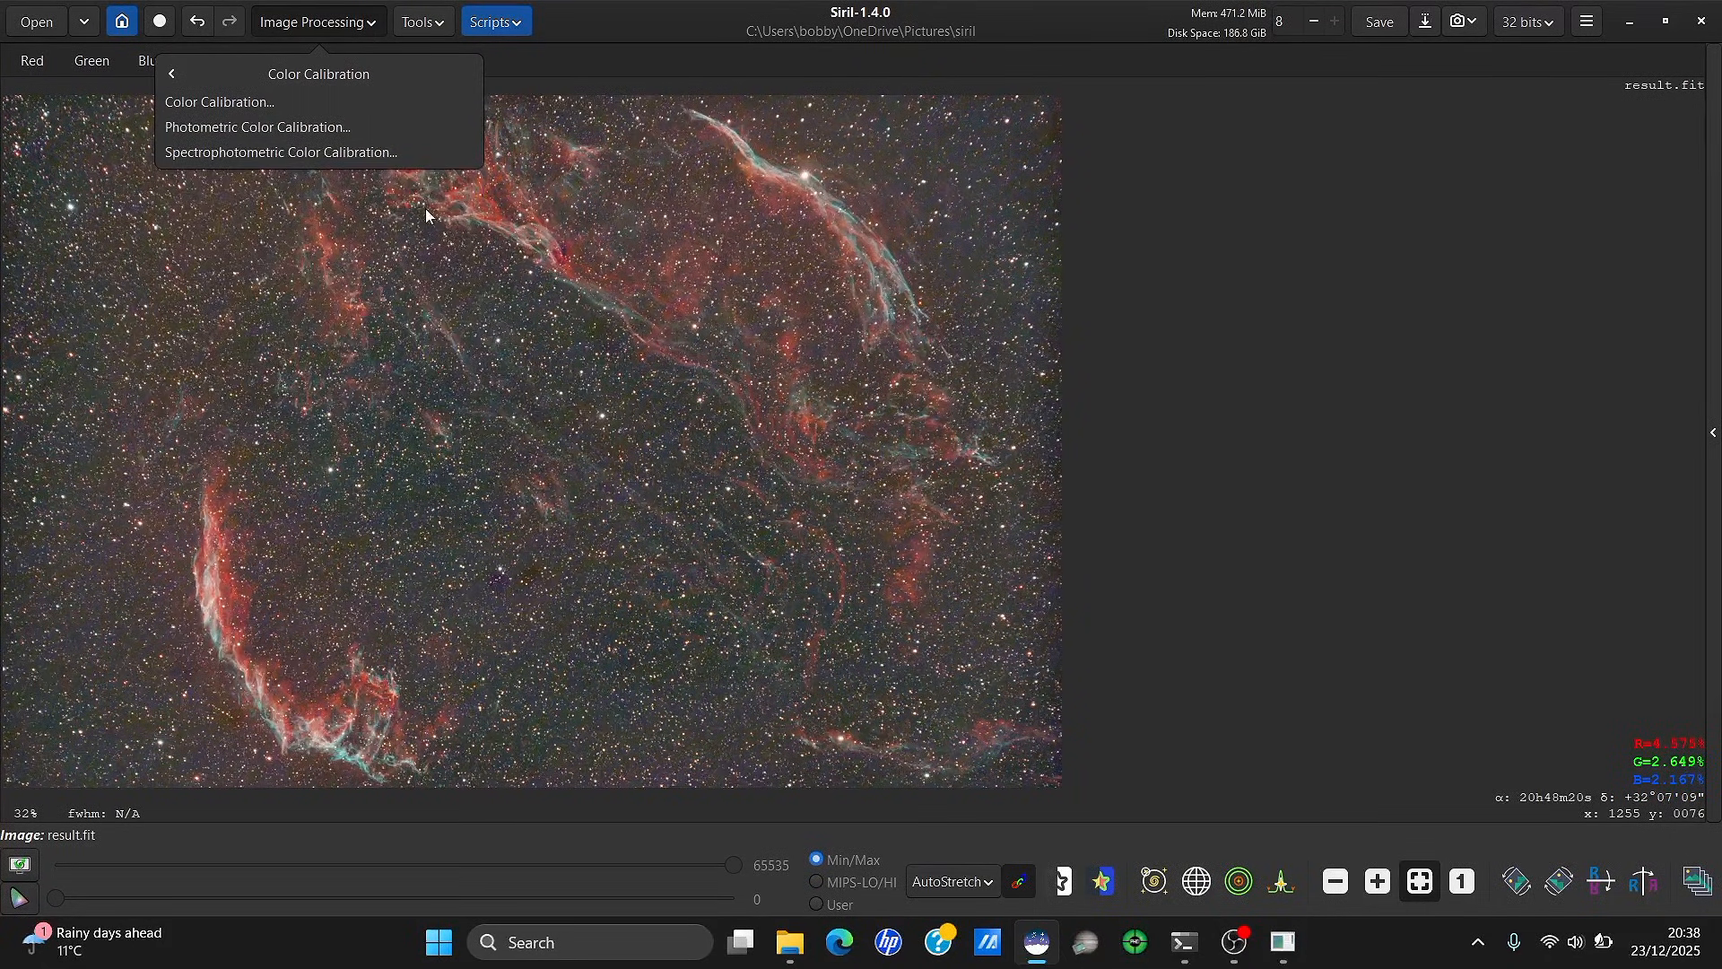
{"action": "left_click", "coordinate": [412, 157]}
{"action": "left_click_drag", "start_coordinate": [912, 232], "coordinate": [1393, 132]}
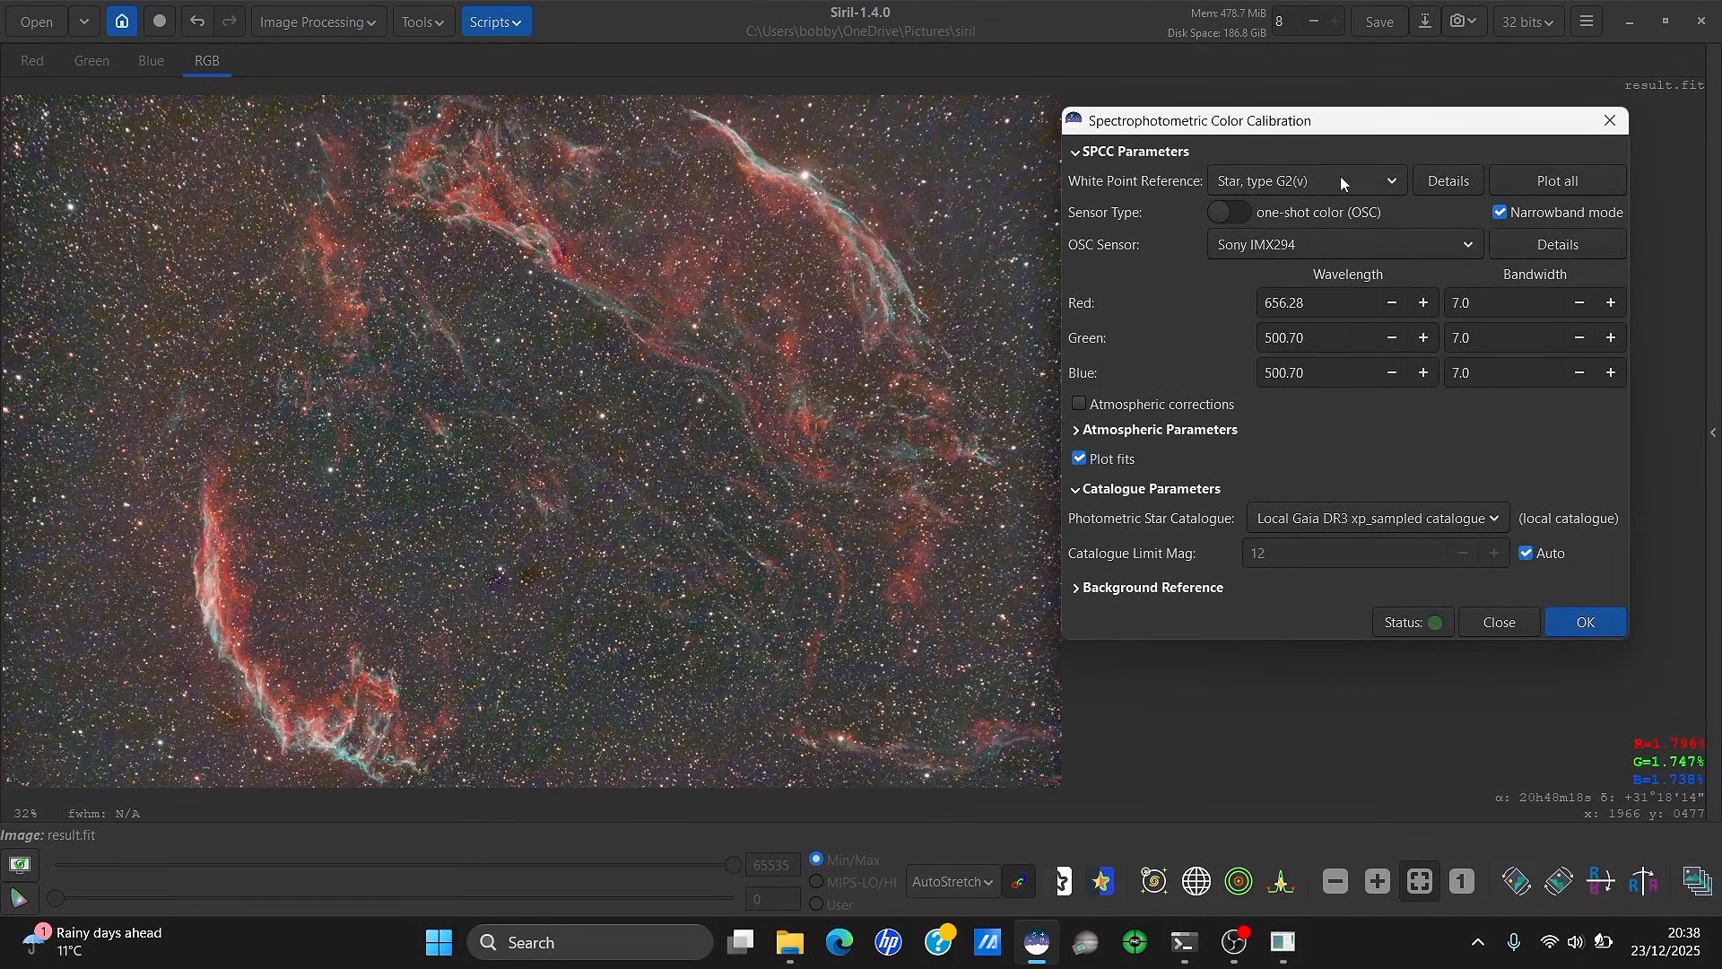
{"action": "left_click", "coordinate": [1314, 175]}
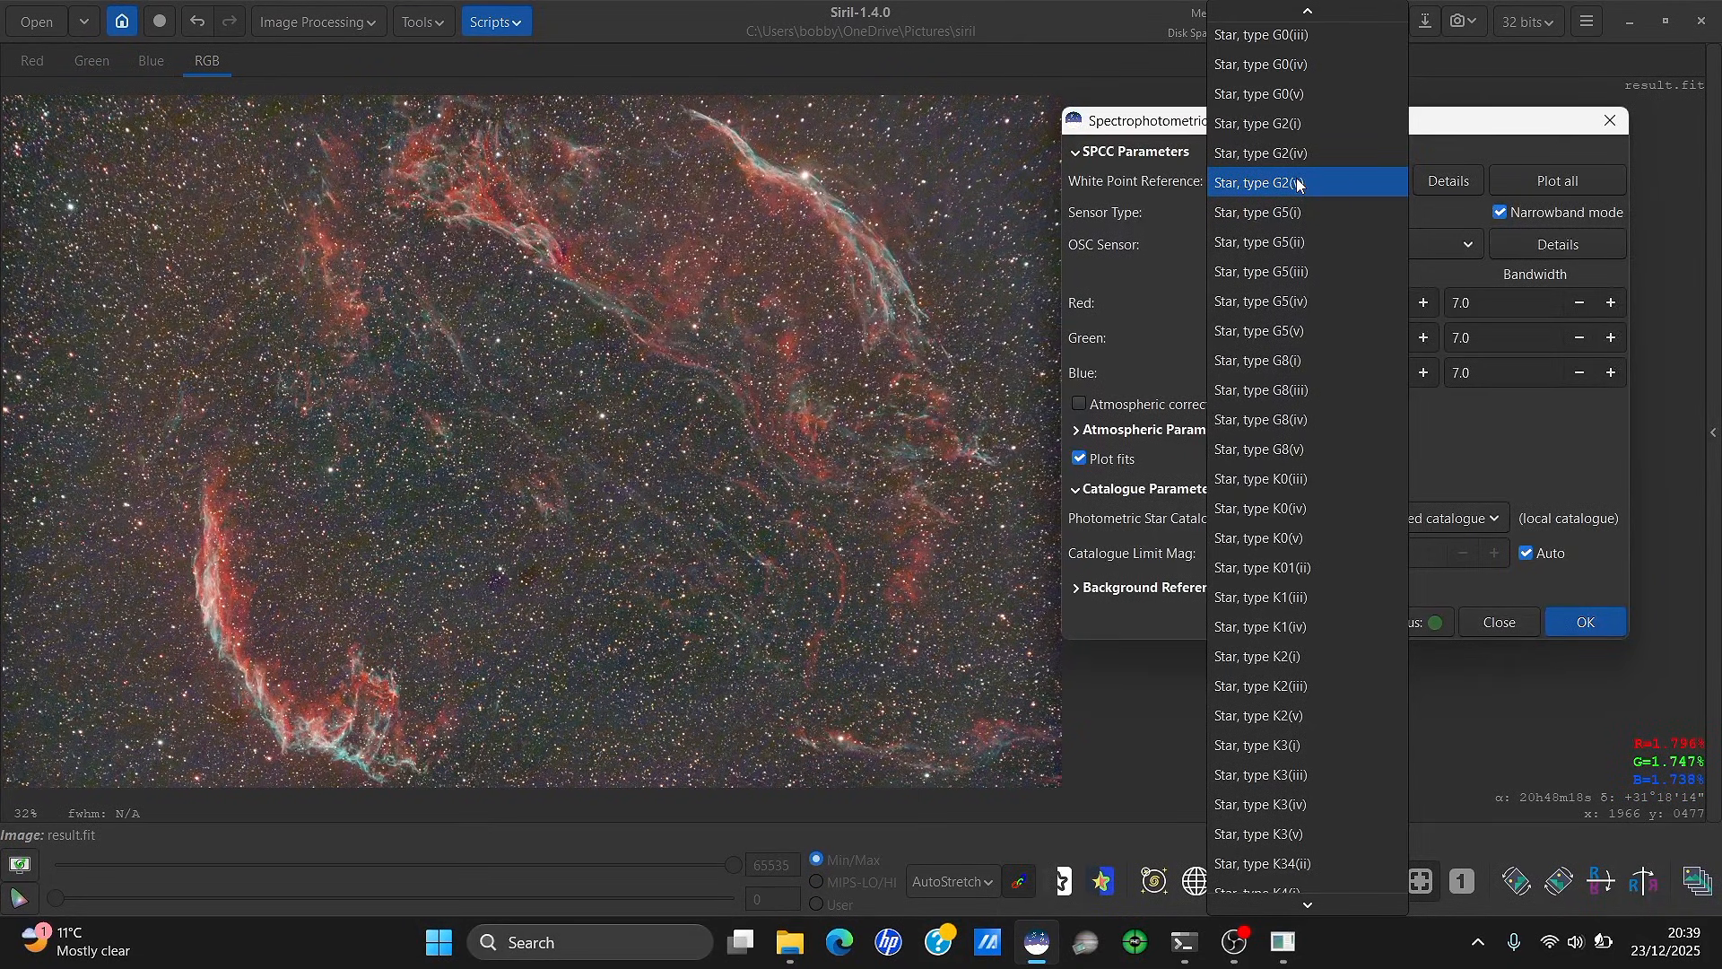
{"action": "left_click", "coordinate": [1305, 183]}
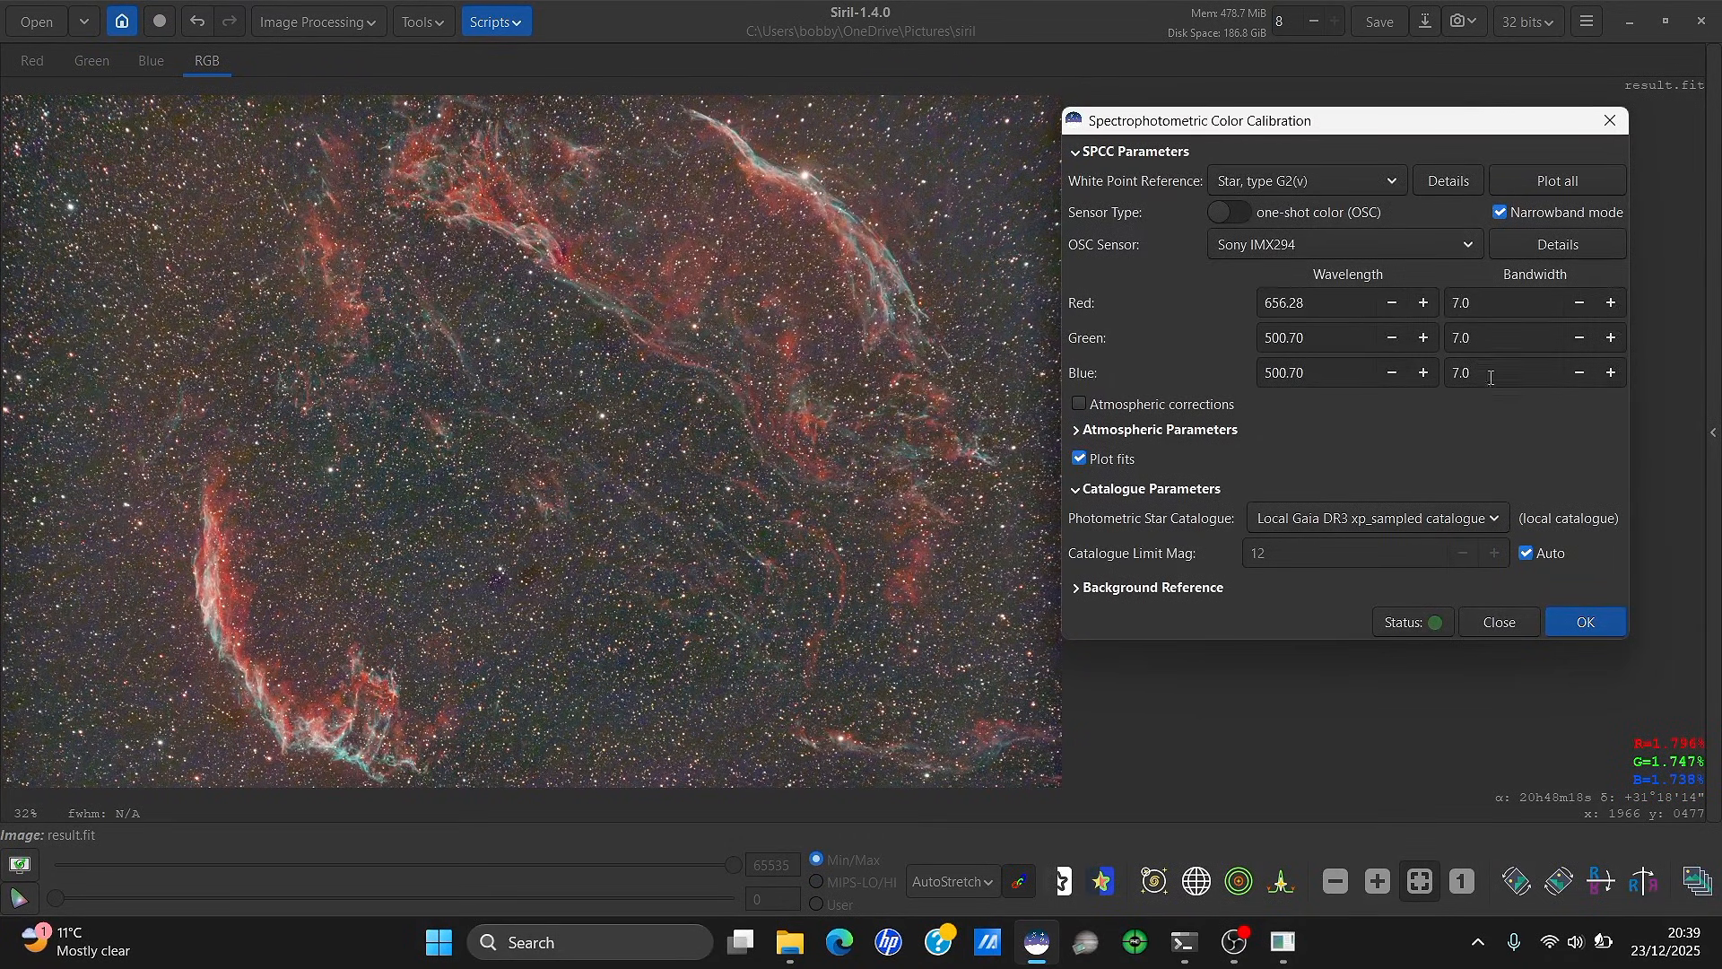
{"action": "left_click", "coordinate": [1600, 629]}
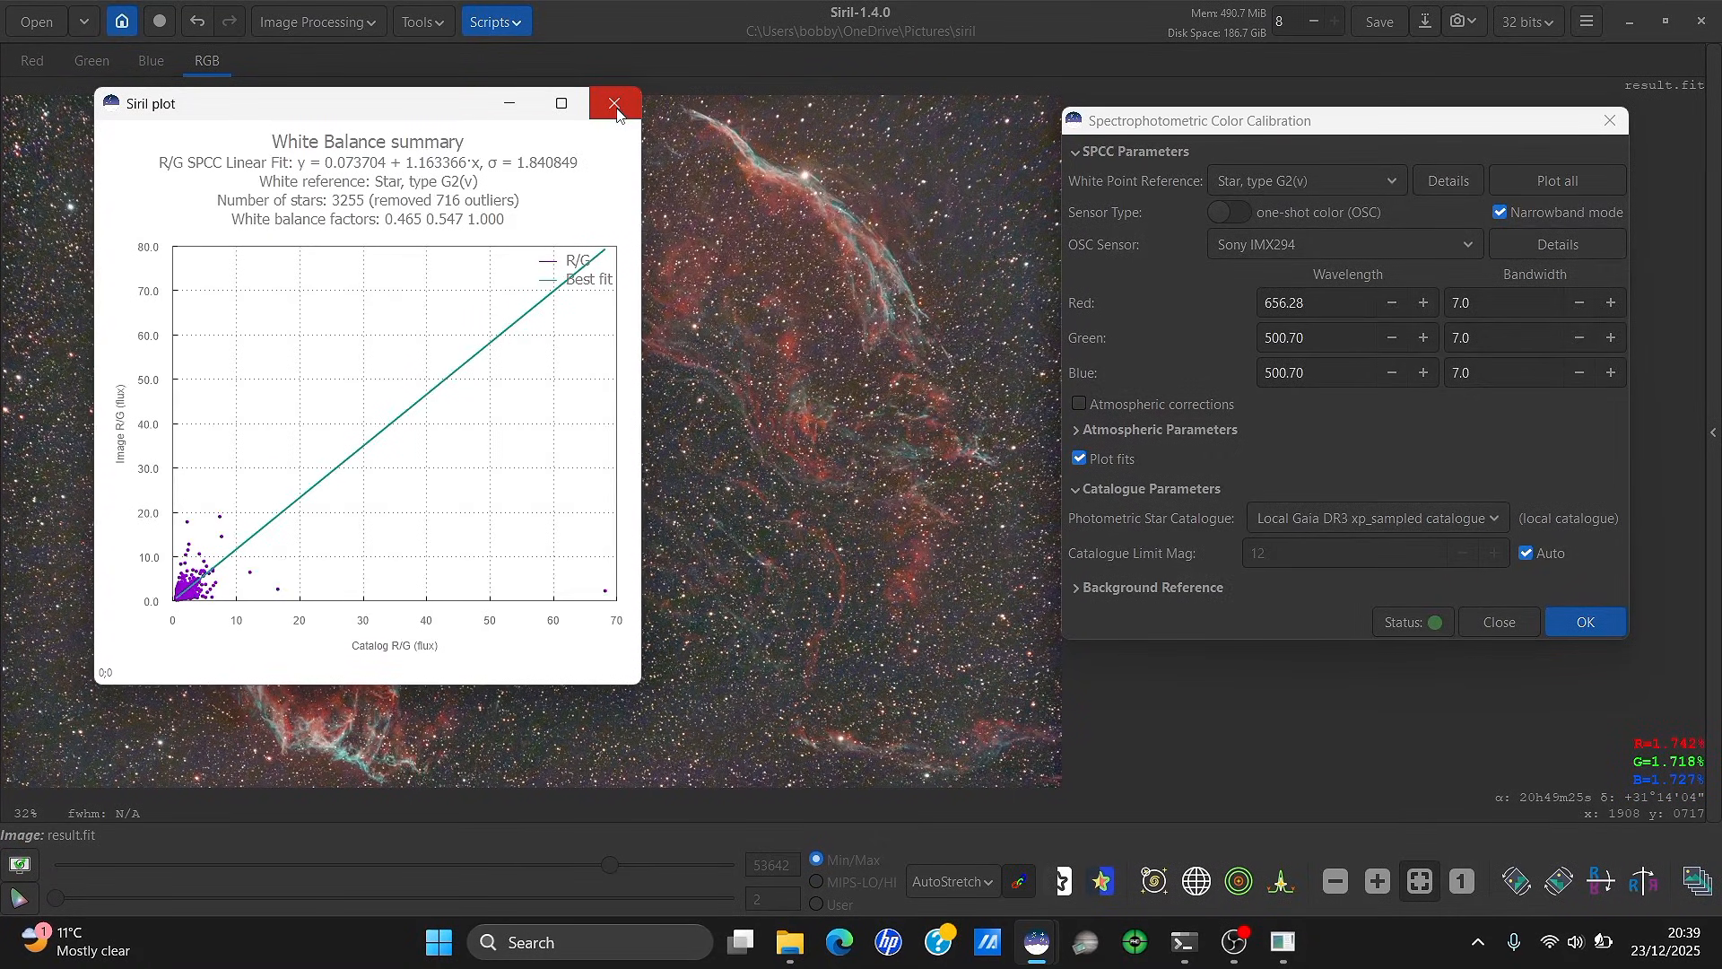
{"action": "left_click", "coordinate": [616, 105]}
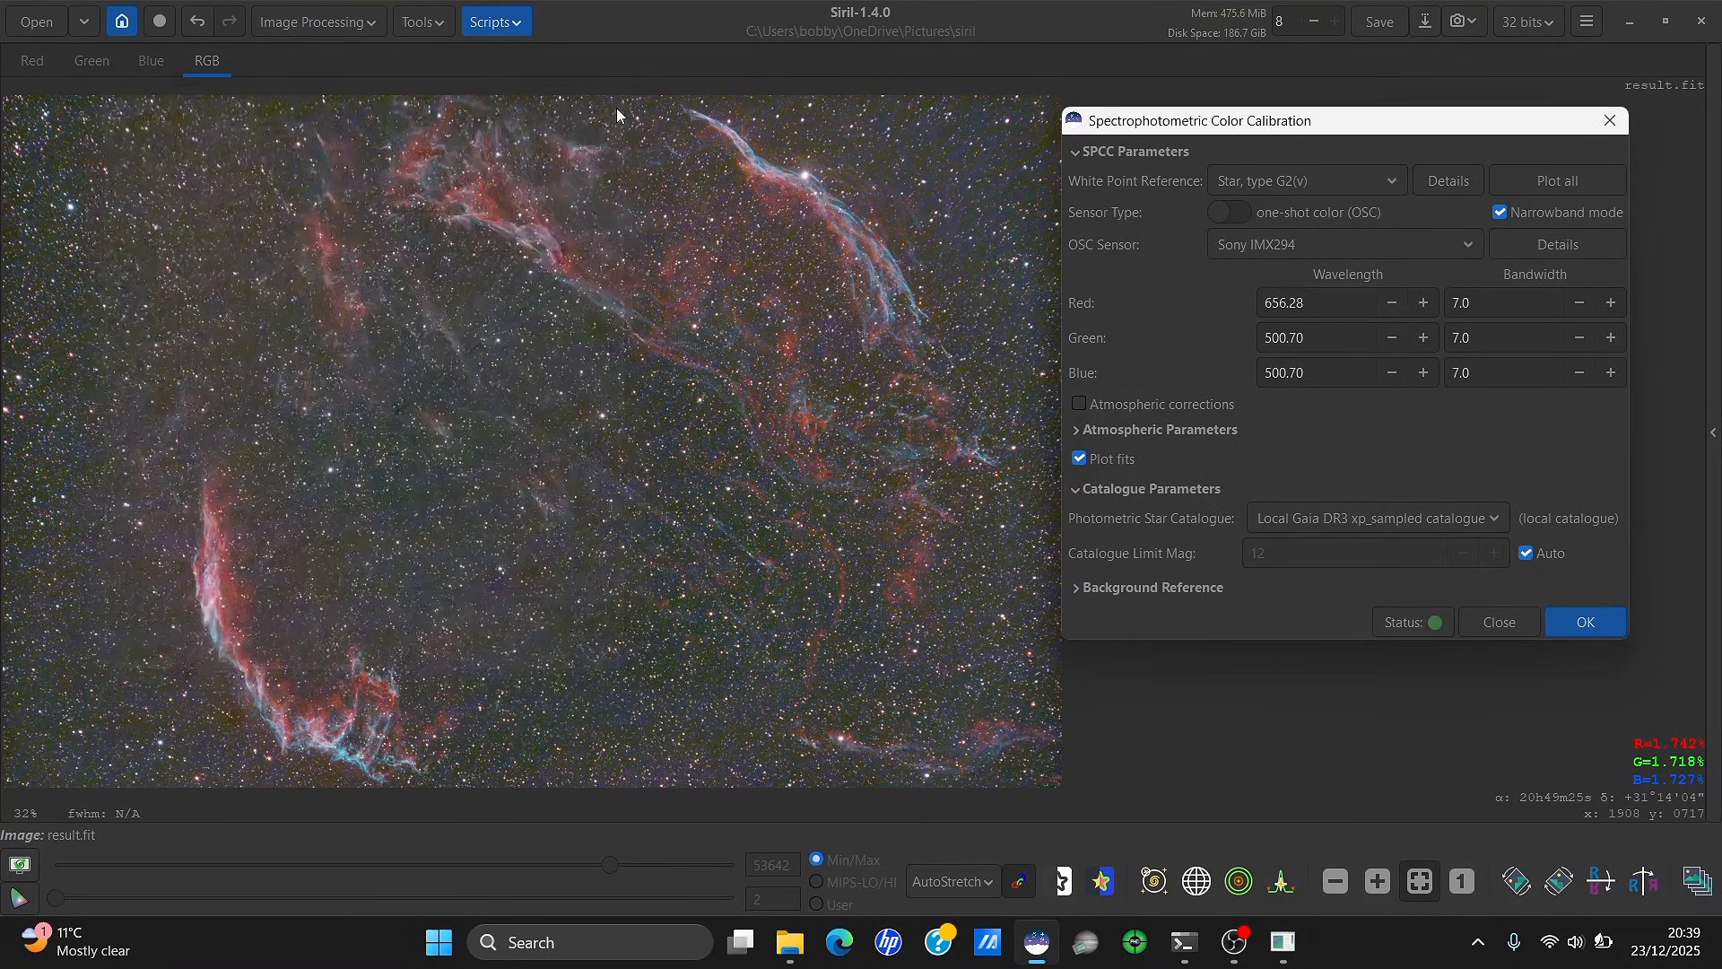
{"action": "left_click", "coordinate": [1609, 120]}
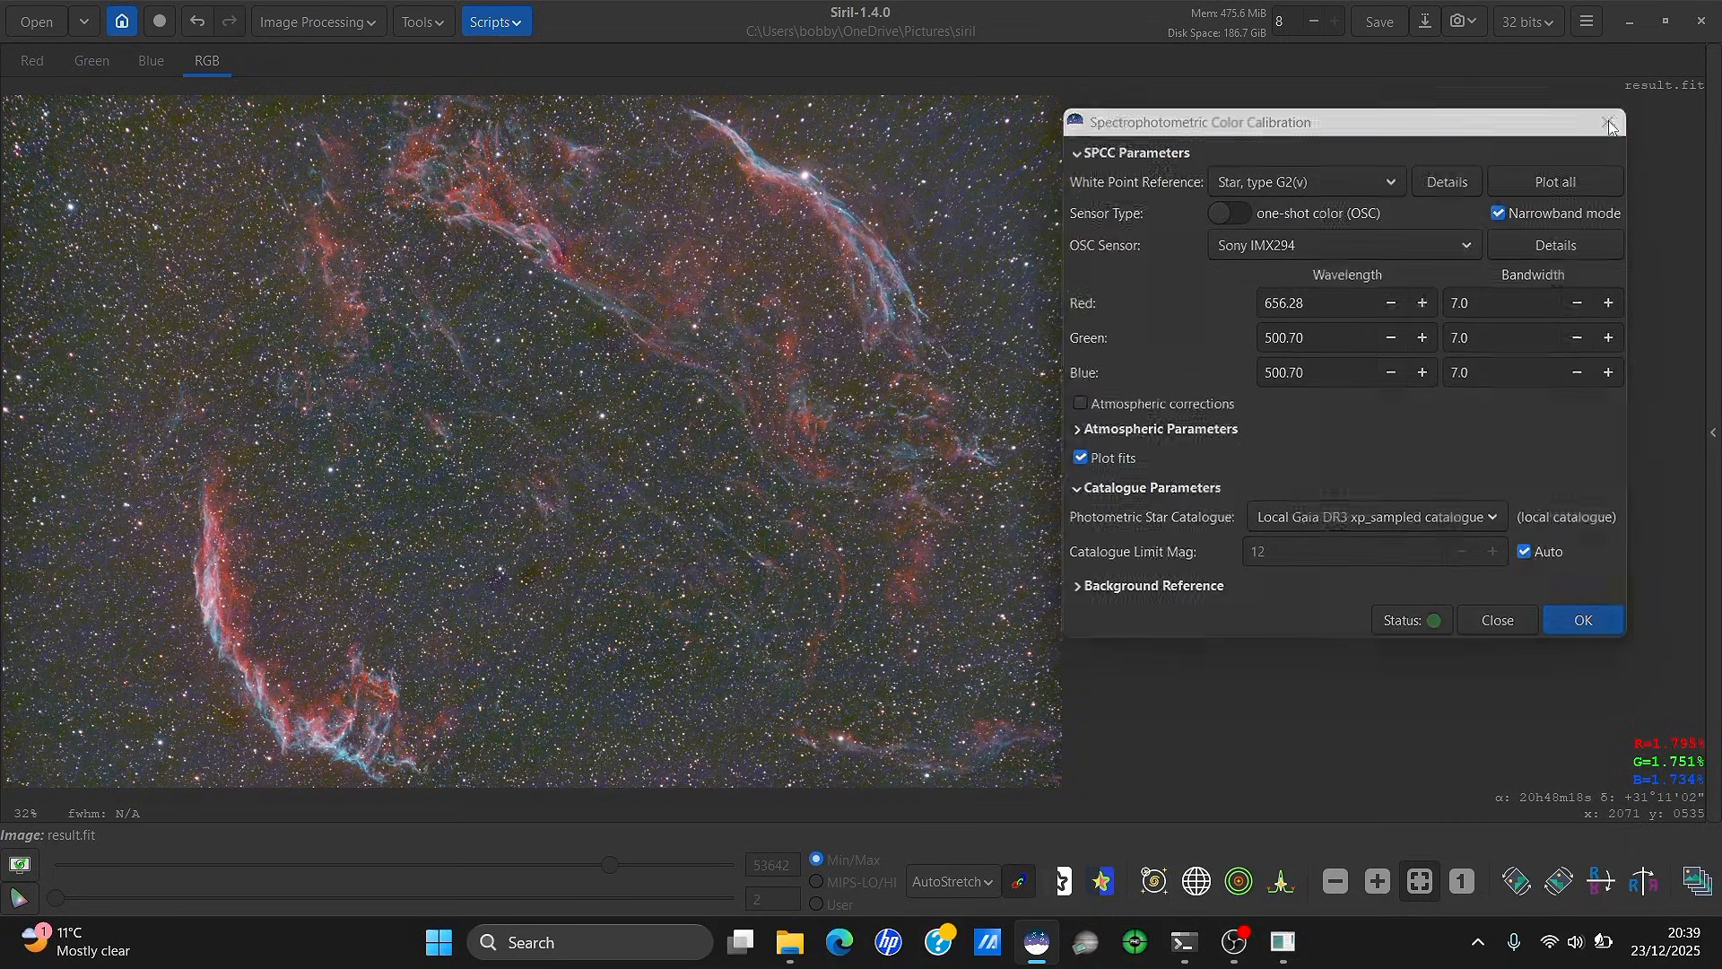
Split result.fit into three channel files named R, G and B
{"action": "left_click", "coordinate": [270, 25]}
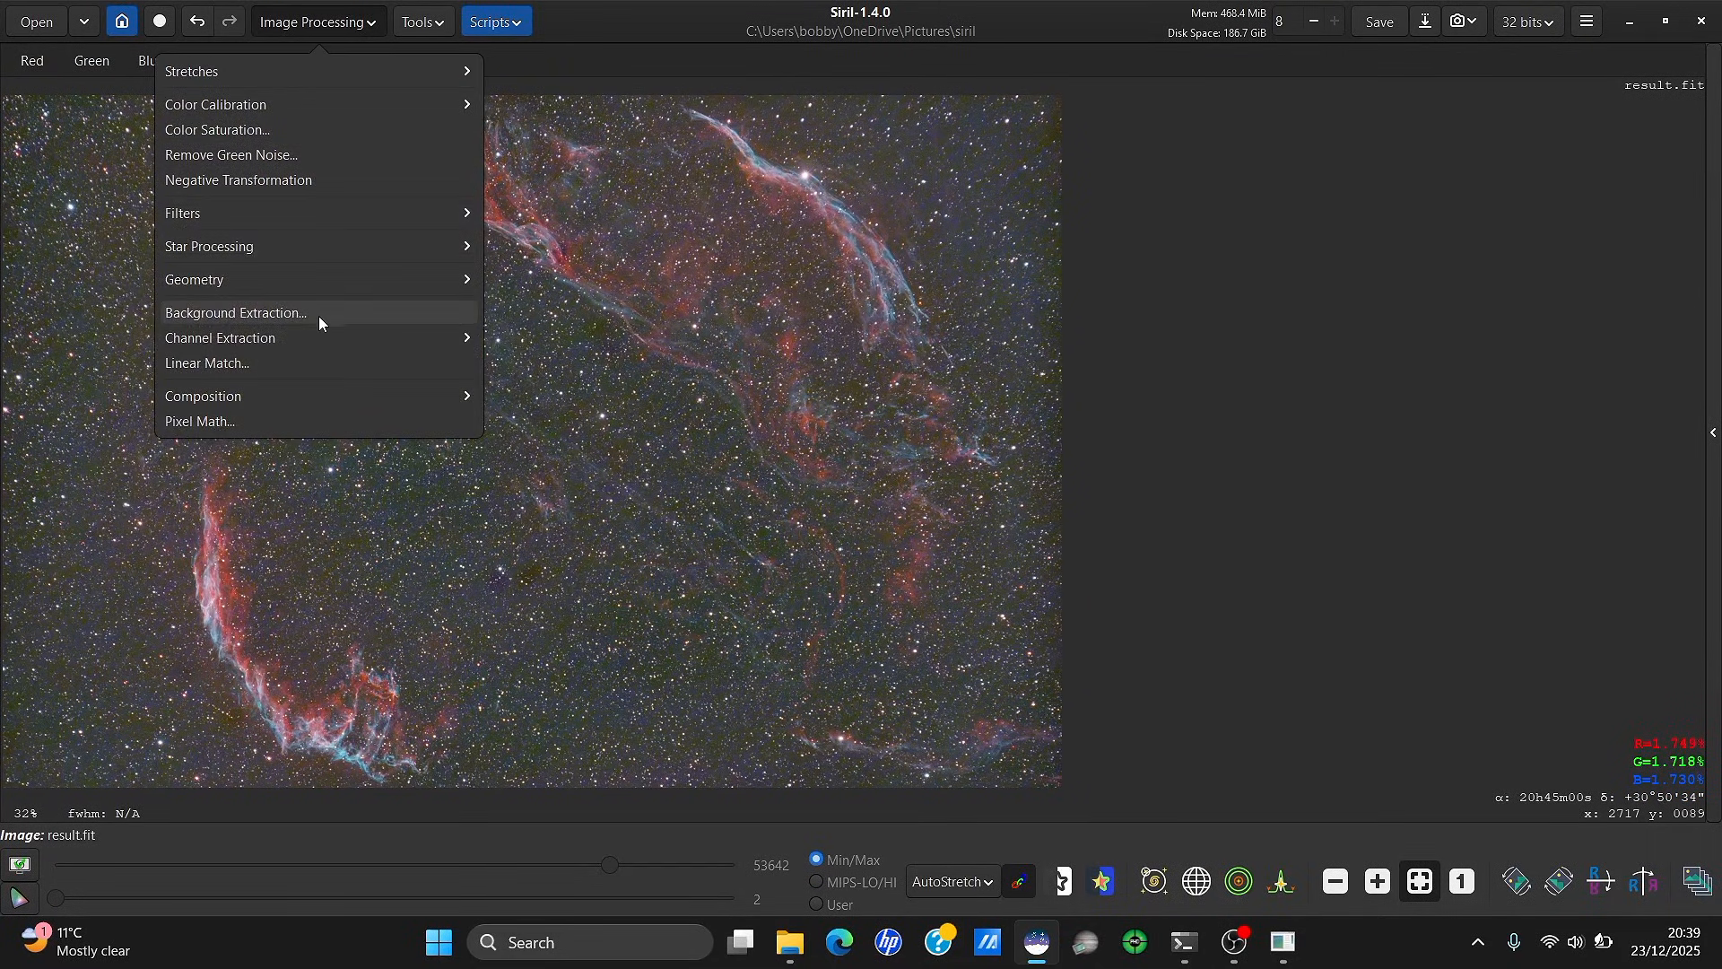
{"action": "left_click", "coordinate": [337, 337]}
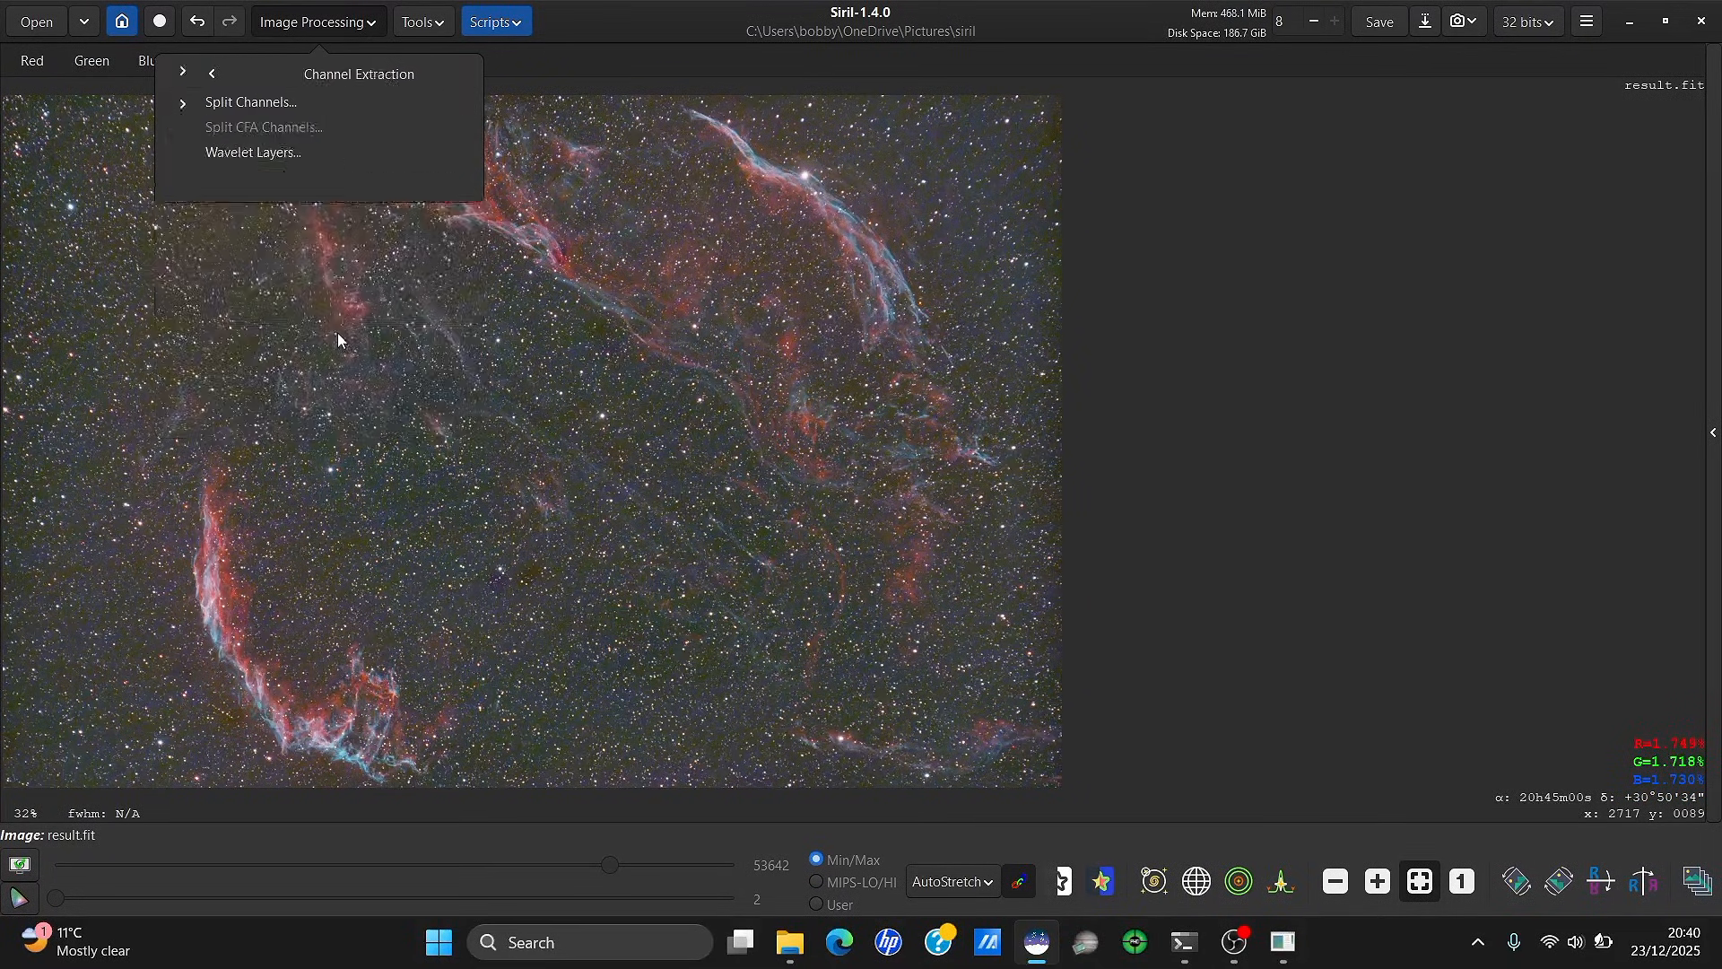
{"action": "left_click", "coordinate": [331, 105]}
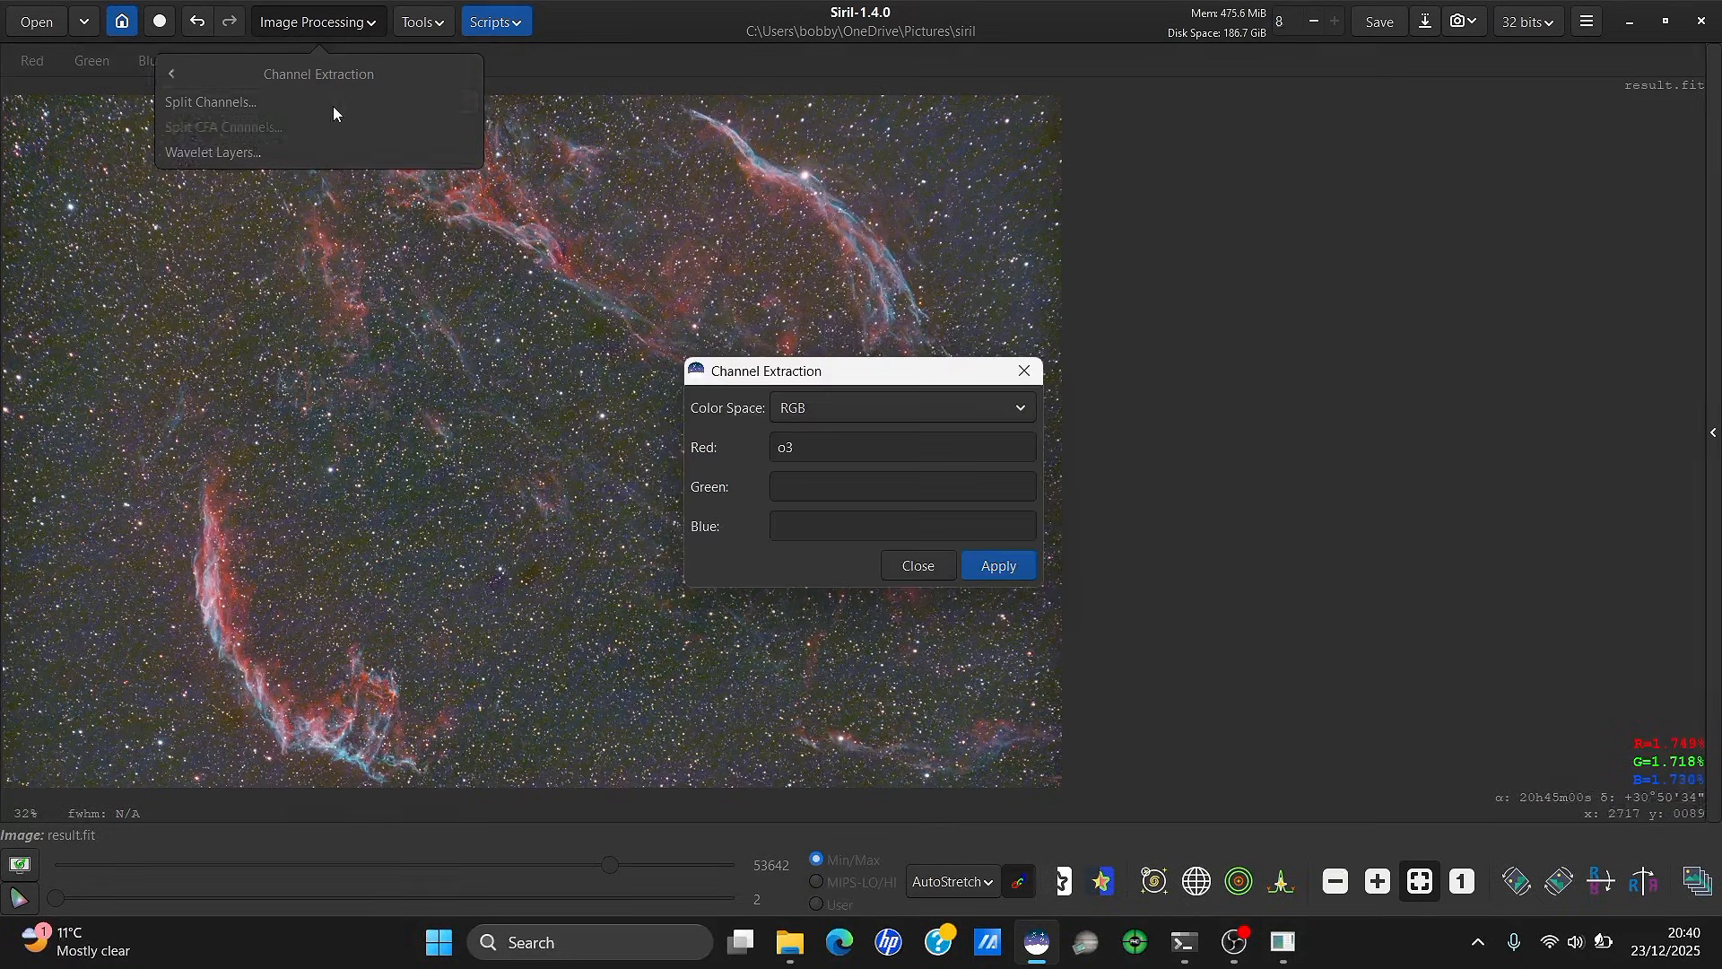
{"action": "double_click", "coordinate": [786, 446]}
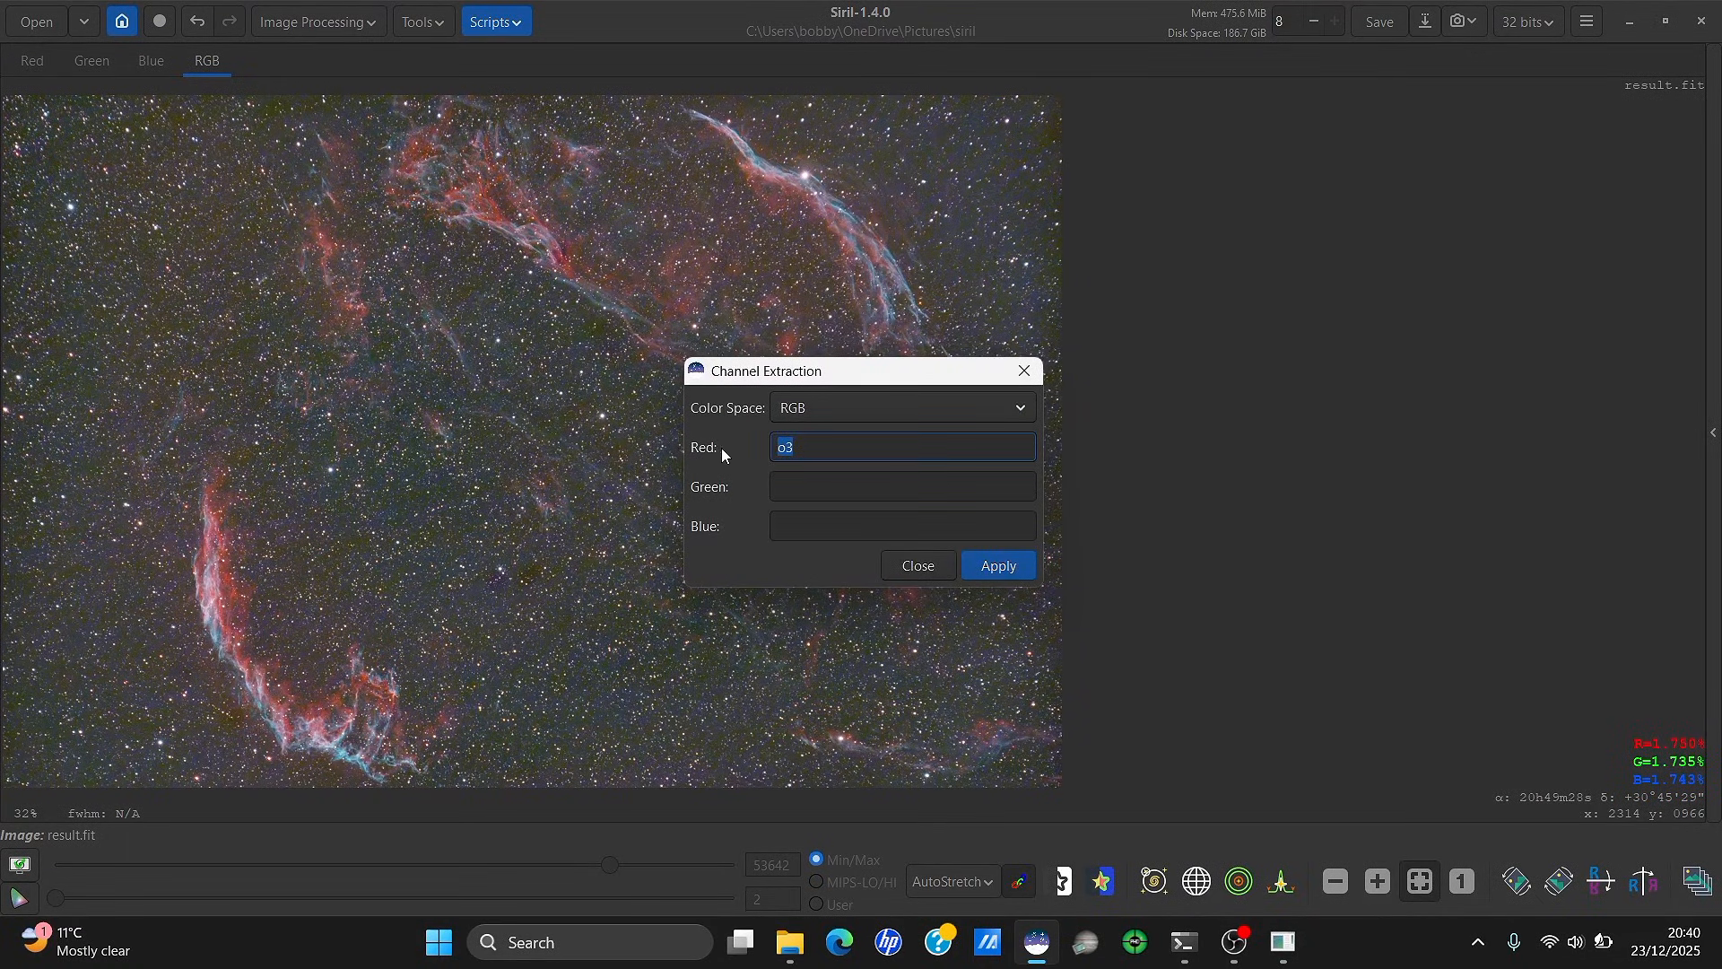
{"action": "type", "text": "R"}
{"action": "left_click", "coordinate": [789, 484]}
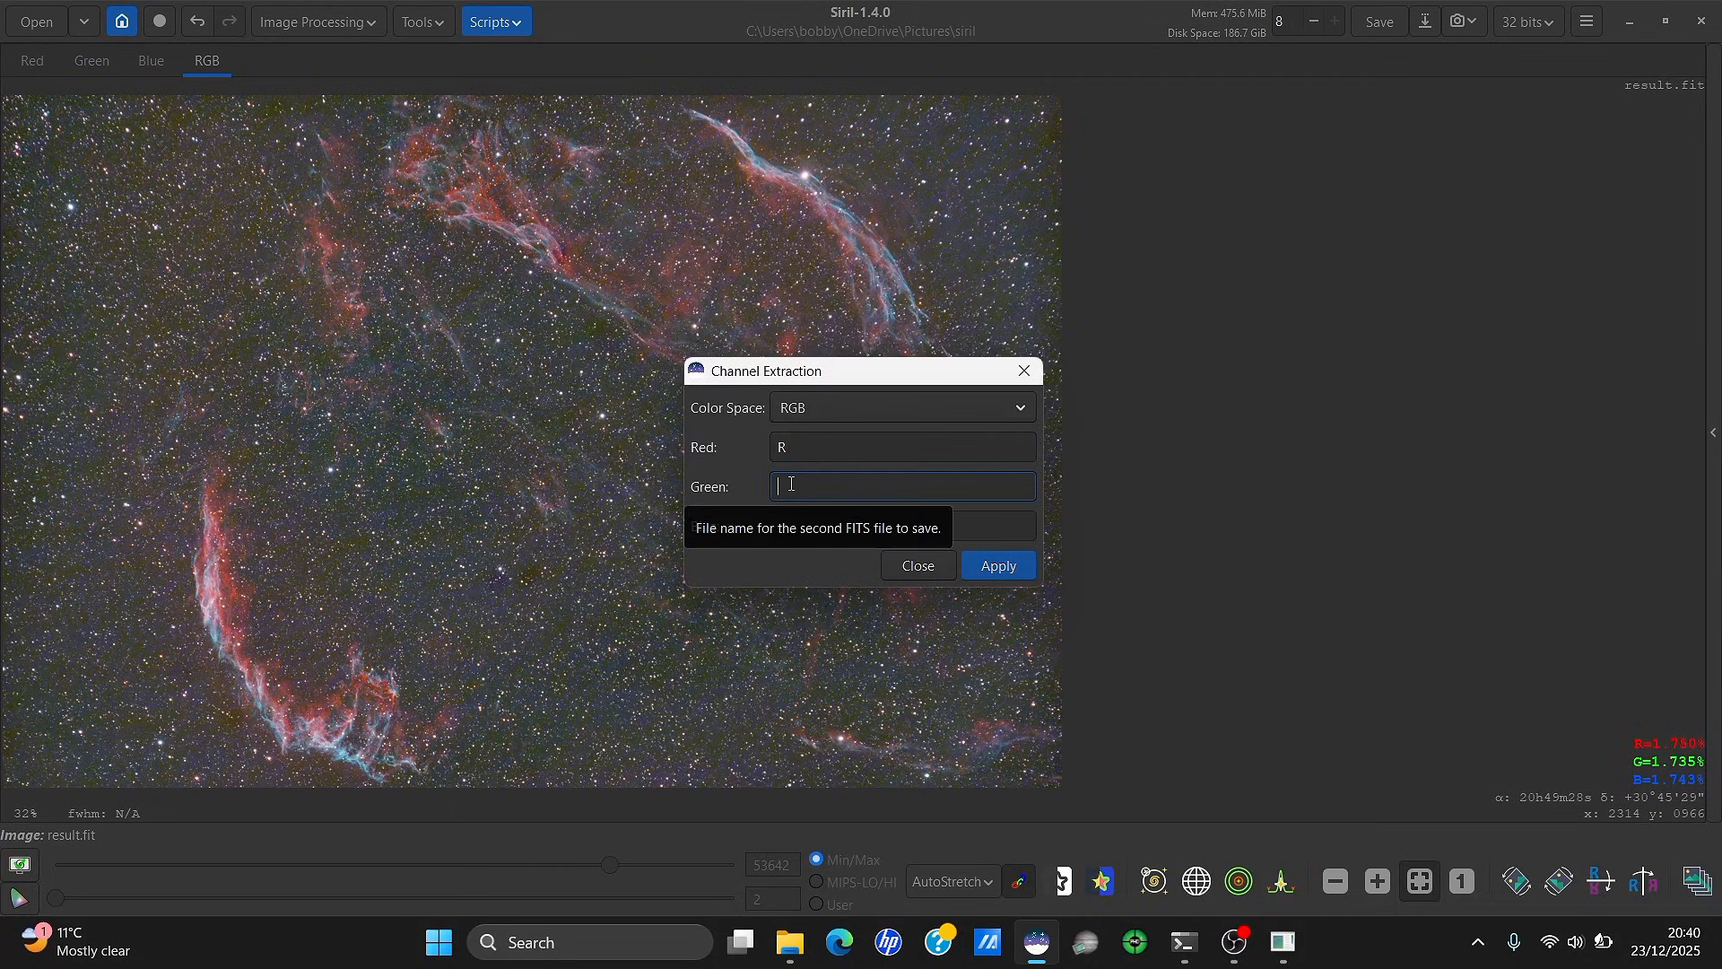
{"action": "type", "text": "G"}
{"action": "left_click", "coordinate": [811, 529]}
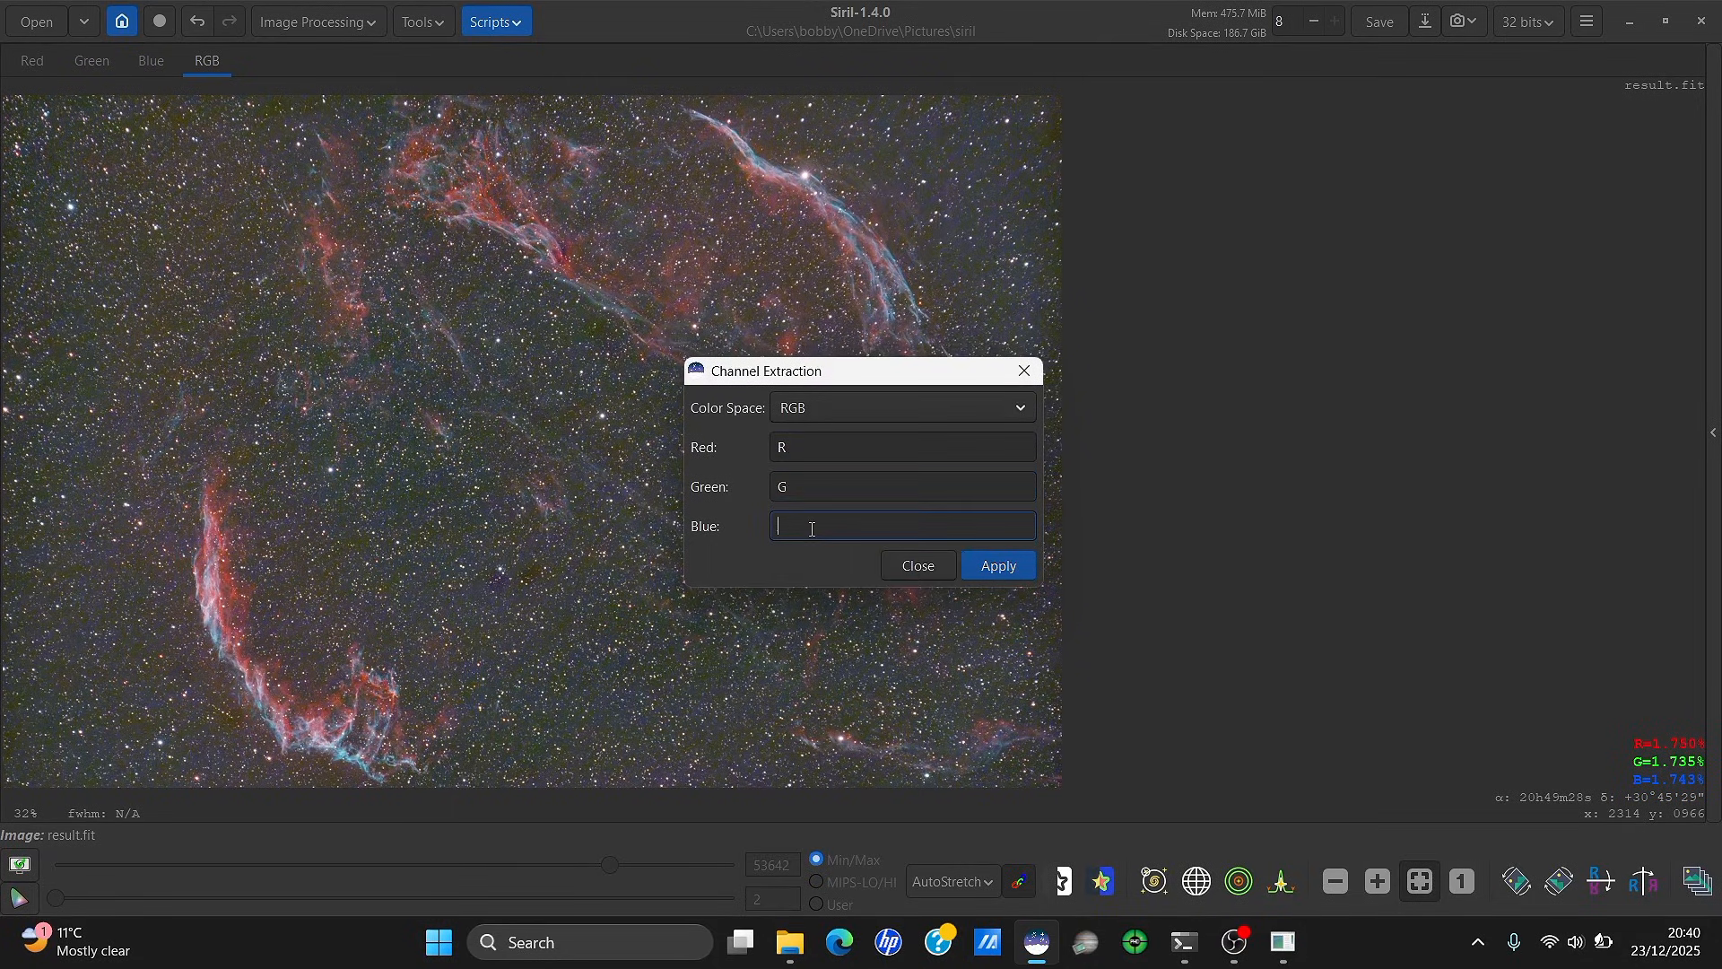
{"action": "type", "text": "B"}
{"action": "left_click_drag", "start_coordinate": [880, 375], "coordinate": [1384, 185]}
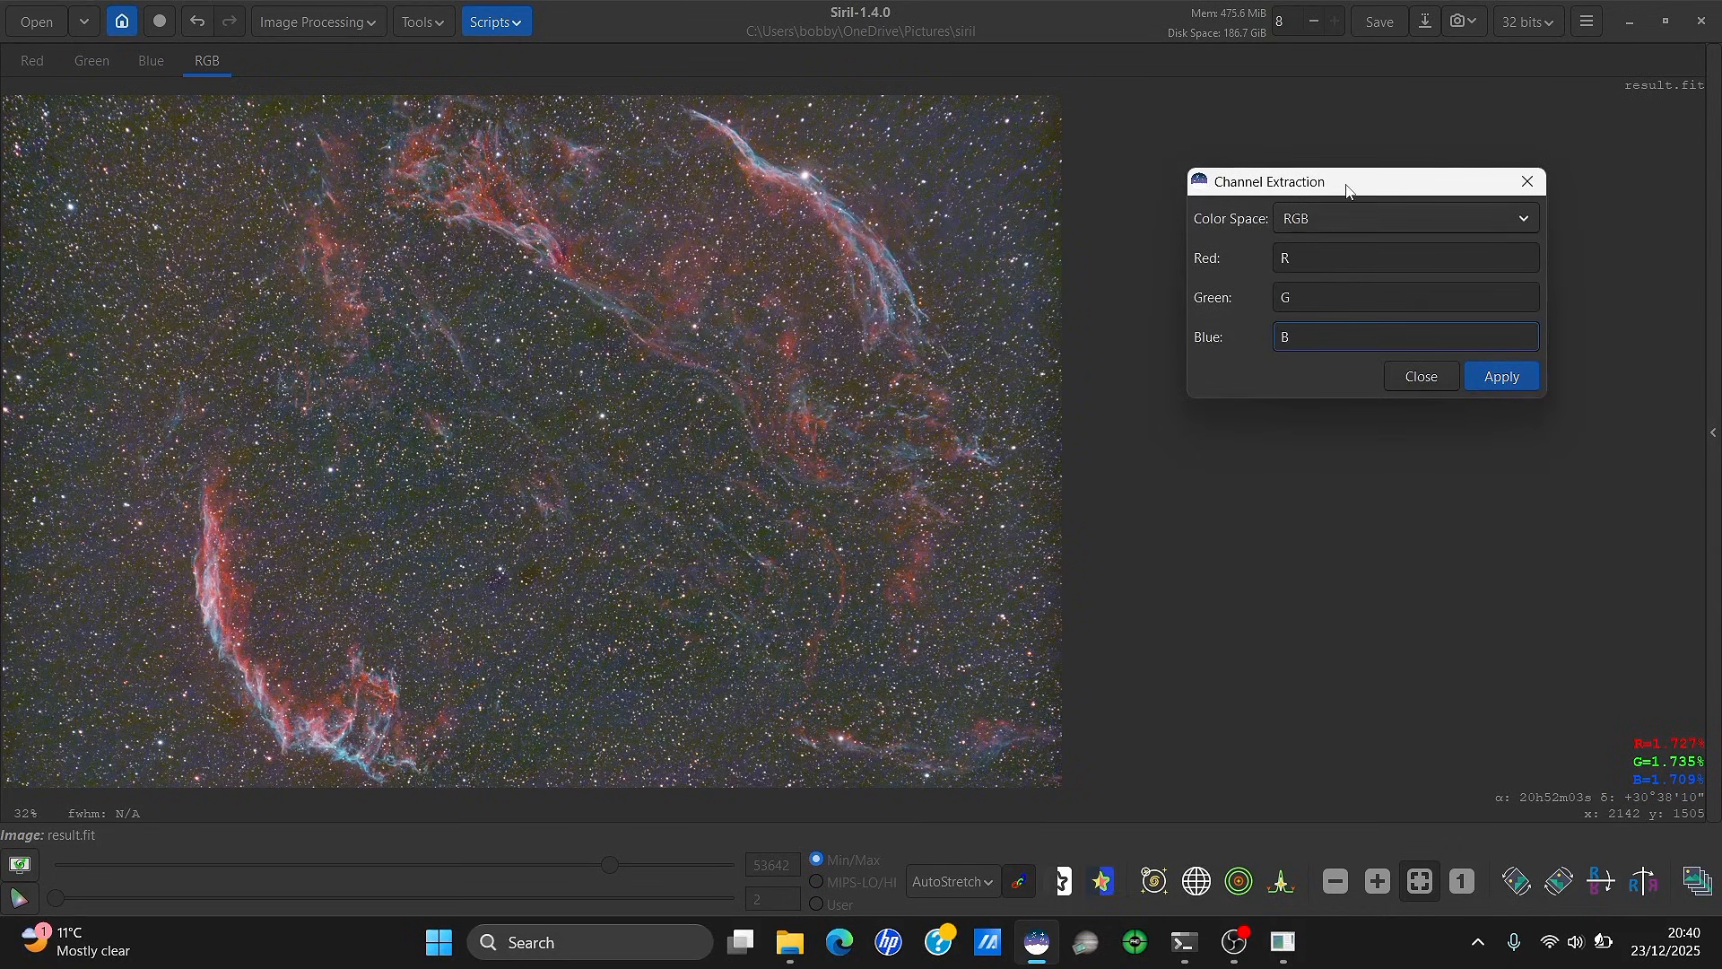
{"action": "left_click_drag", "start_coordinate": [1346, 189], "coordinate": [1301, 224]}
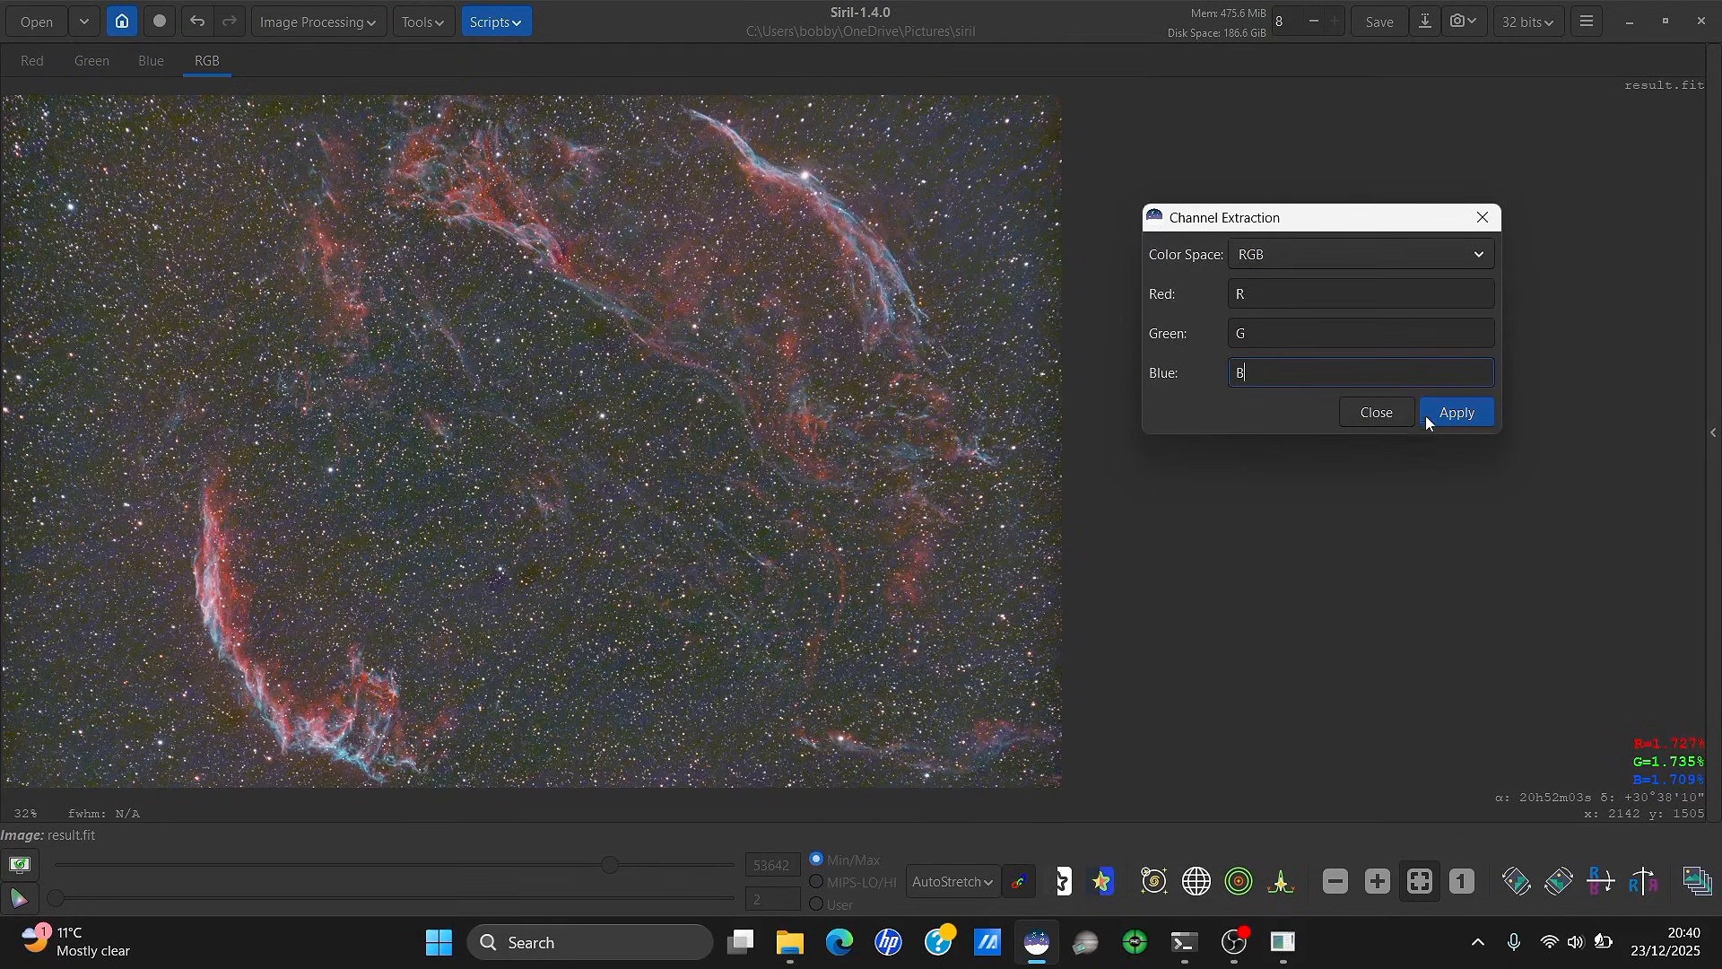
{"action": "left_click", "coordinate": [1451, 412]}
Move B.fit and G.fit from the siril folder into the process subfolder
{"action": "left_click", "coordinate": [1496, 224]}
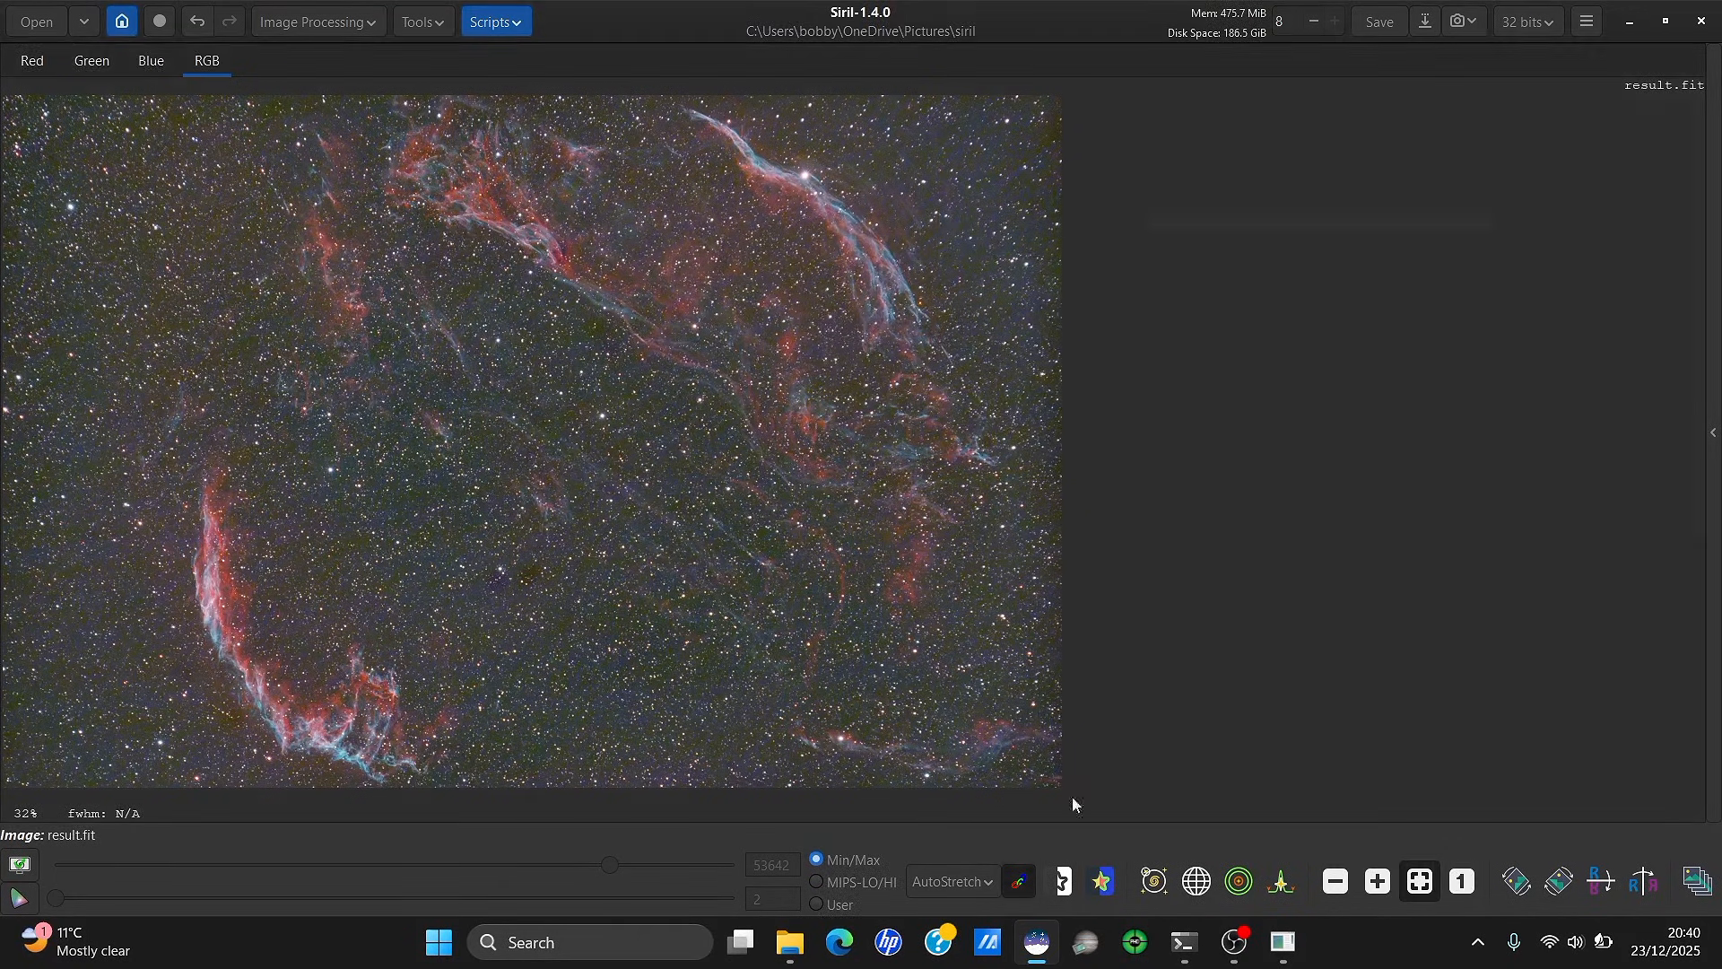
{"action": "left_click", "coordinate": [789, 941]}
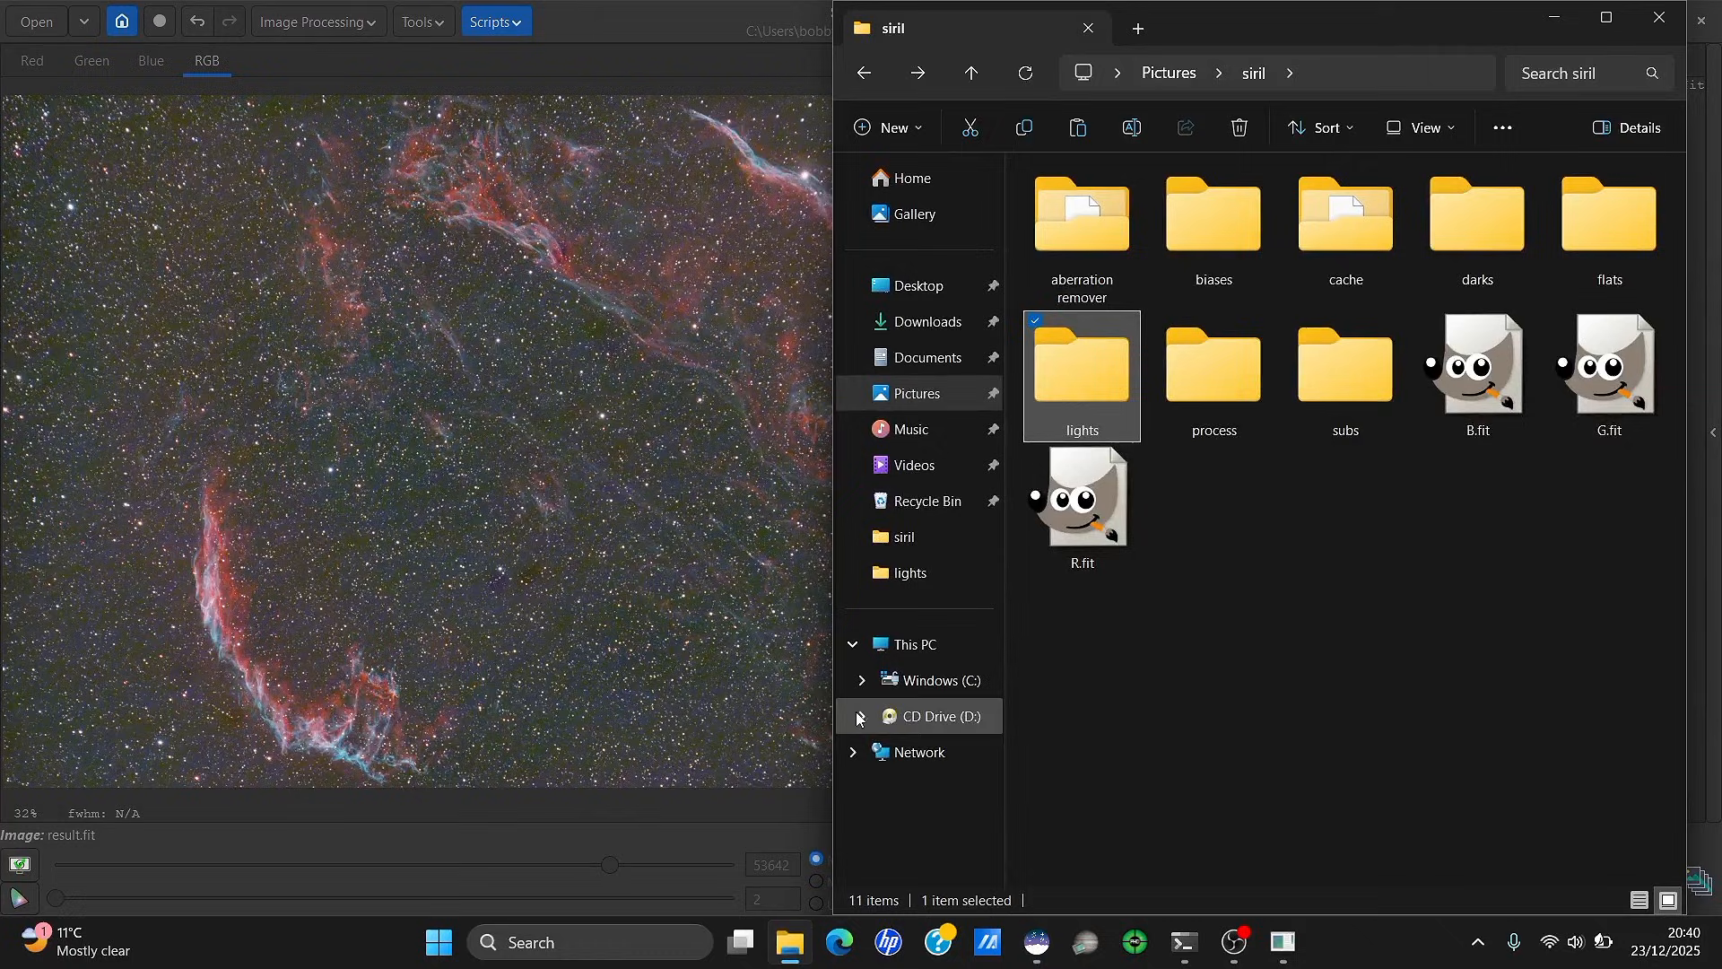
{"action": "left_click", "coordinate": [1396, 535]}
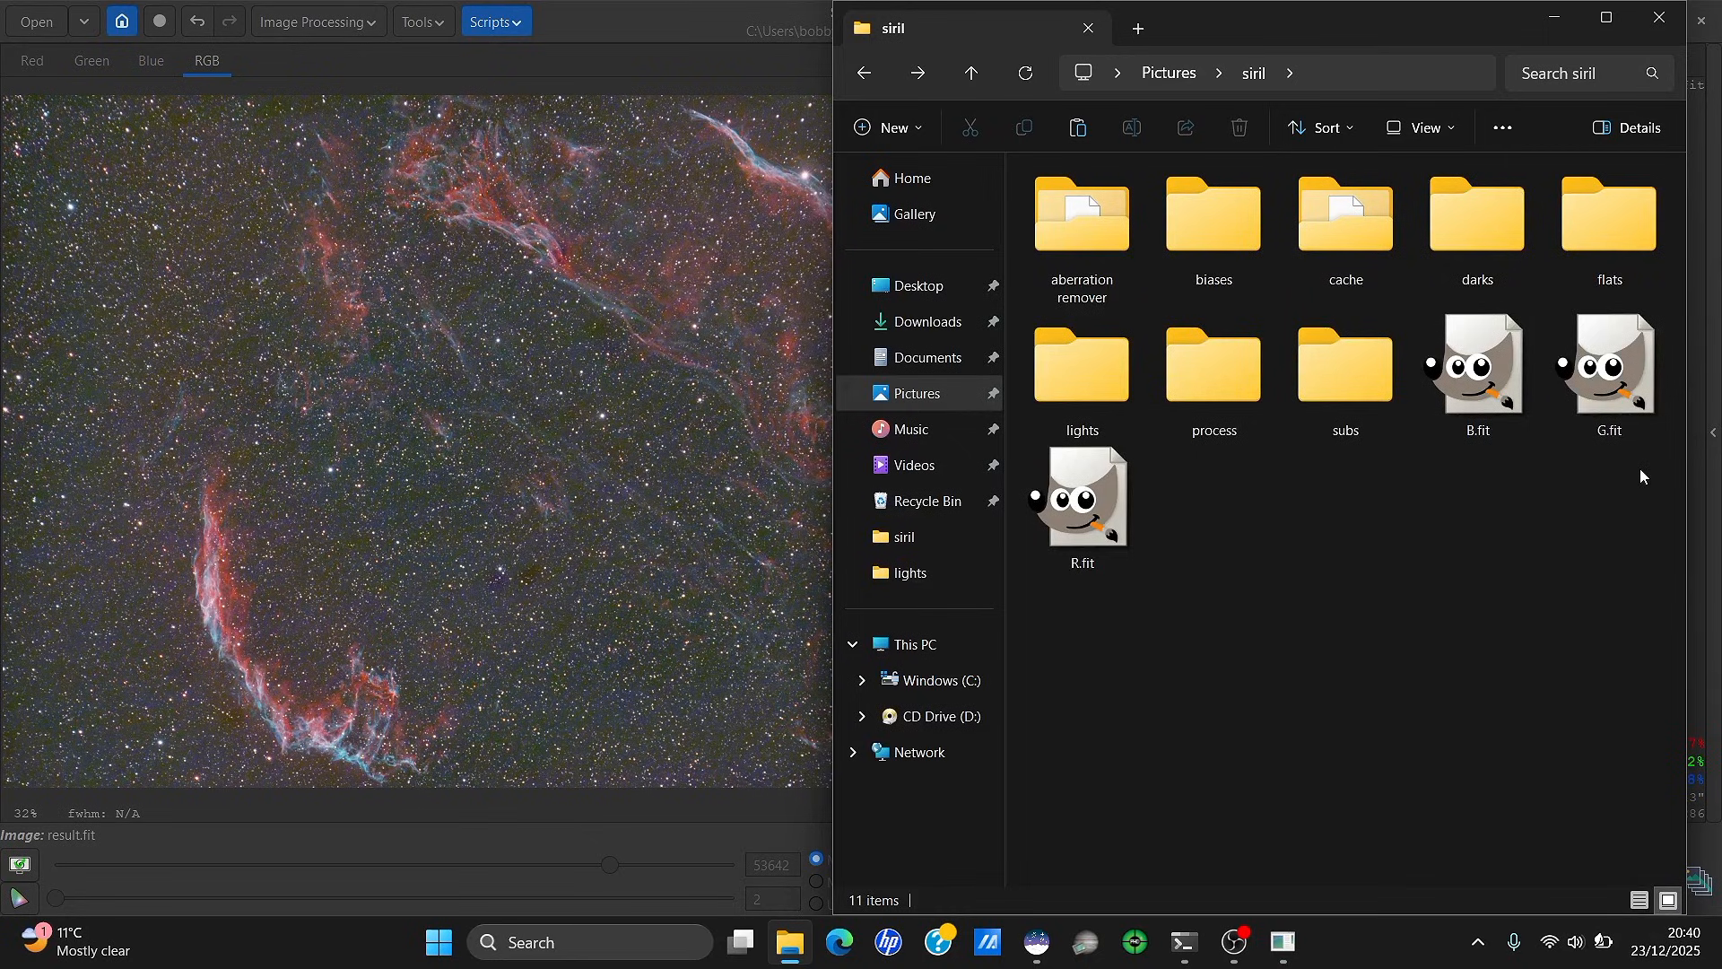
{"action": "left_click_drag", "start_coordinate": [1641, 475], "coordinate": [1426, 310]}
{"action": "left_click_drag", "start_coordinate": [1503, 384], "coordinate": [1092, 377]}
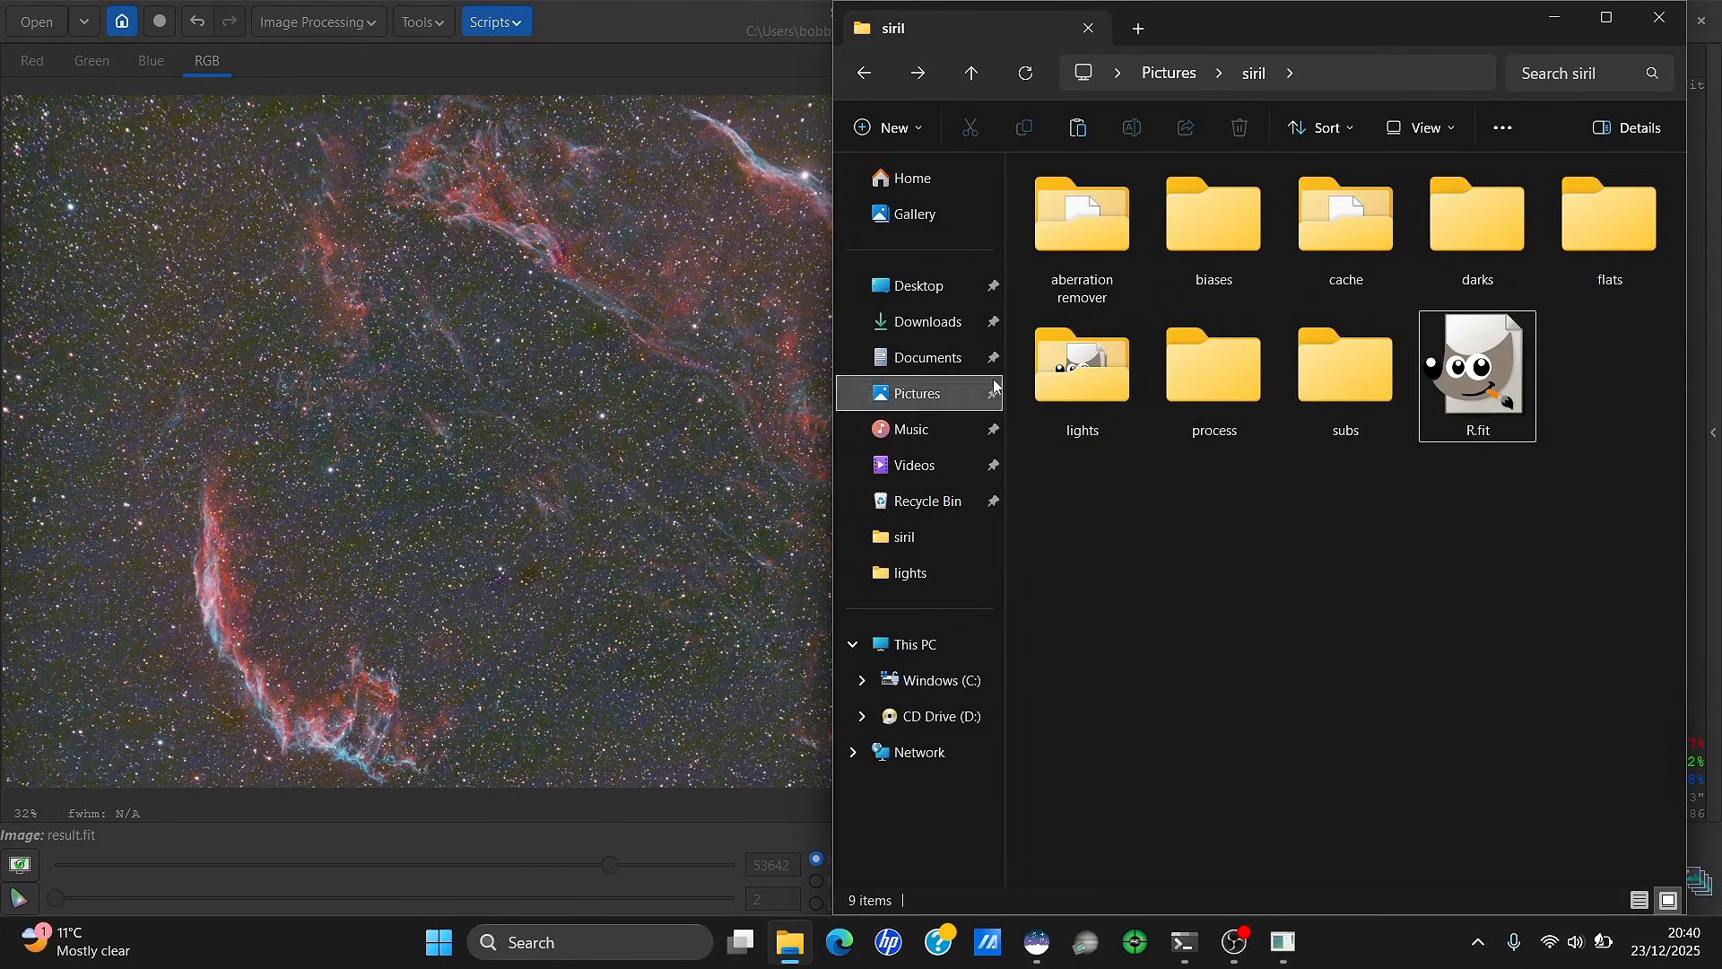
{"action": "left_click", "coordinate": [492, 20]}
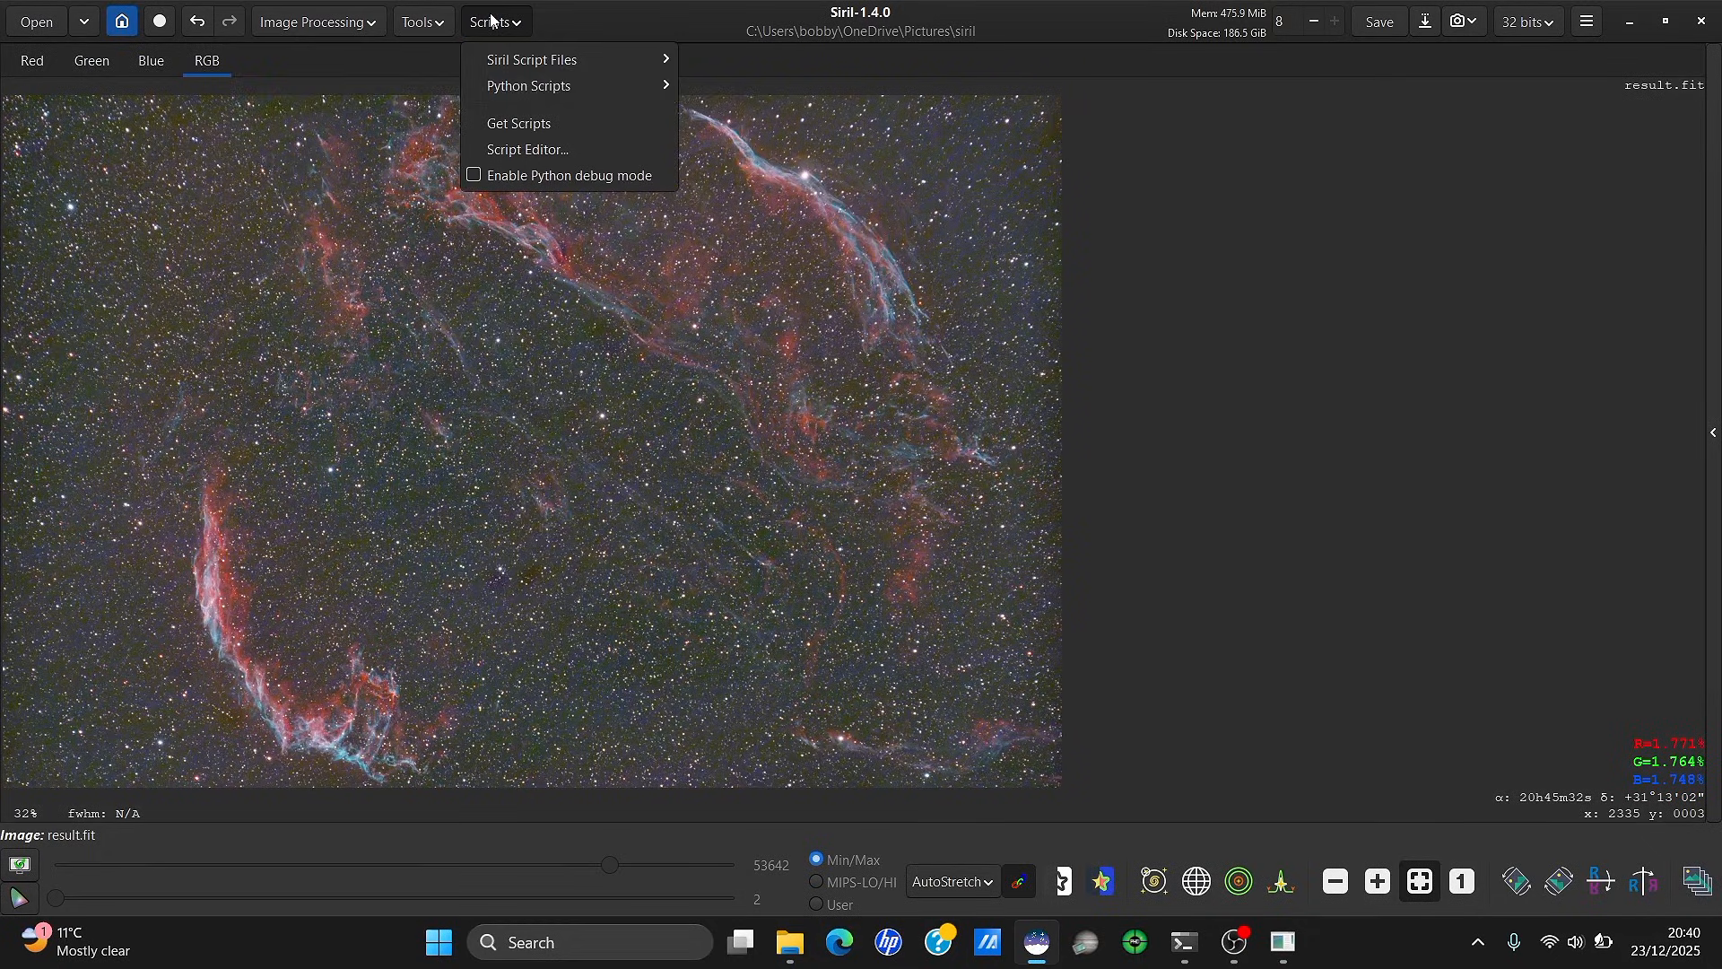
Run the OSC_Preprocessing_WithoutDBF script and show its console output
{"action": "left_click", "coordinate": [520, 19]}
{"action": "left_click", "coordinate": [519, 20]}
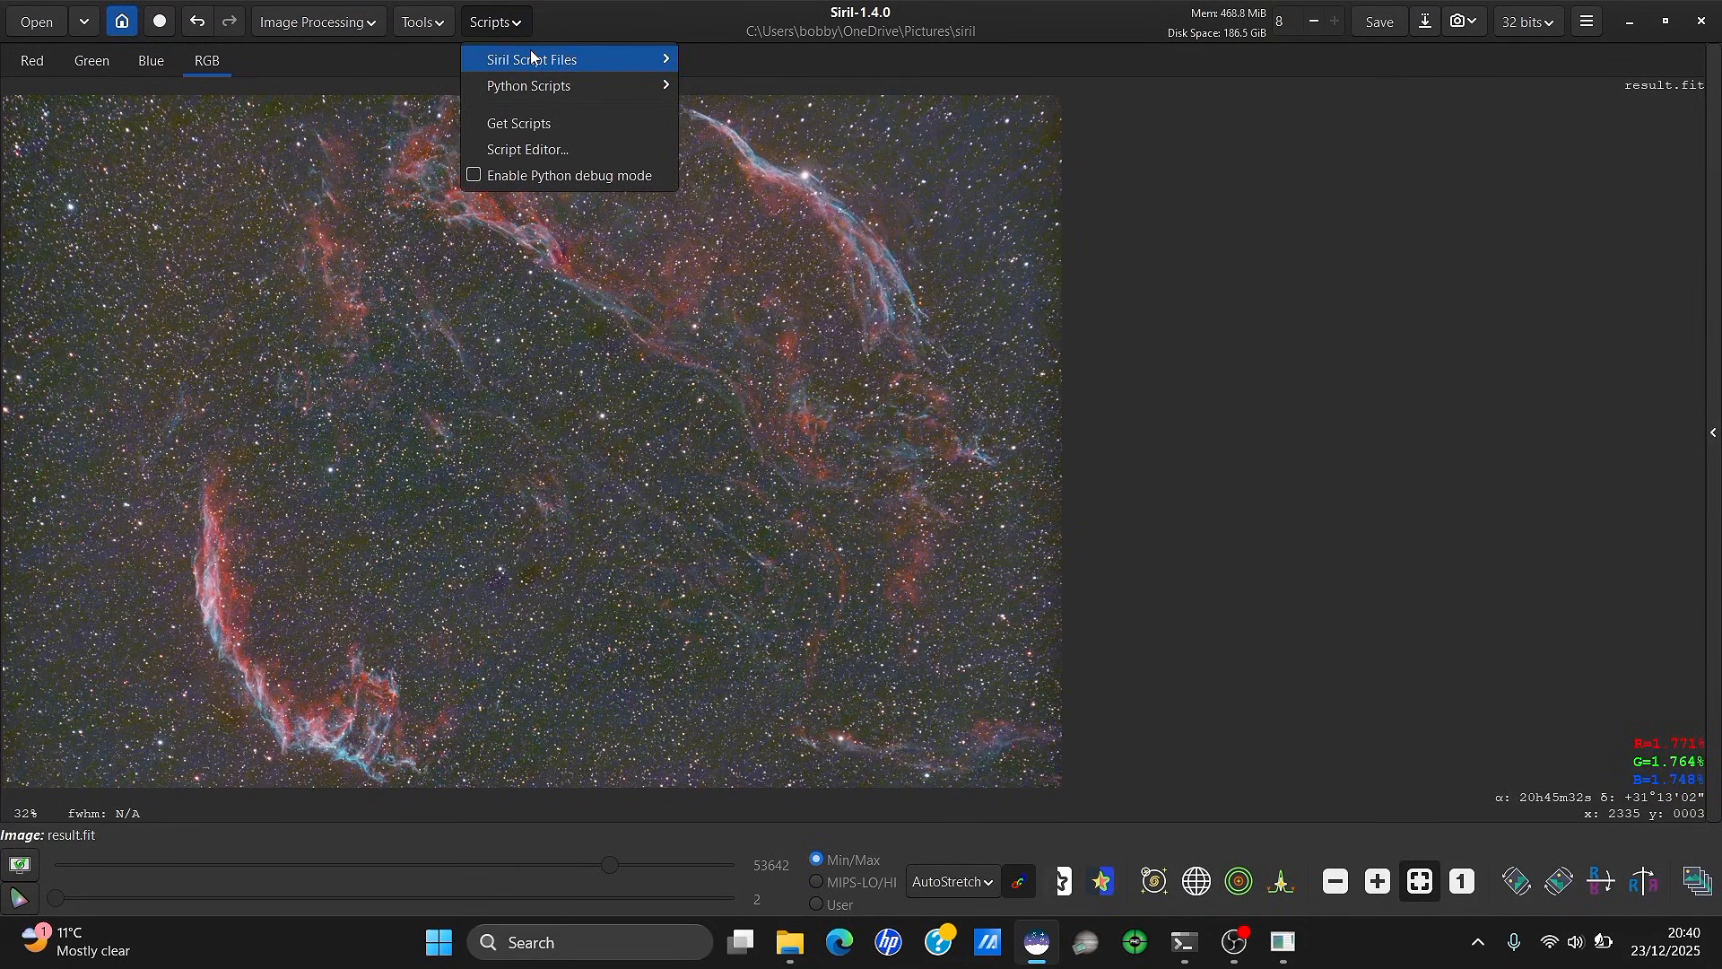
{"action": "mouse_move", "coordinate": [531, 56]}
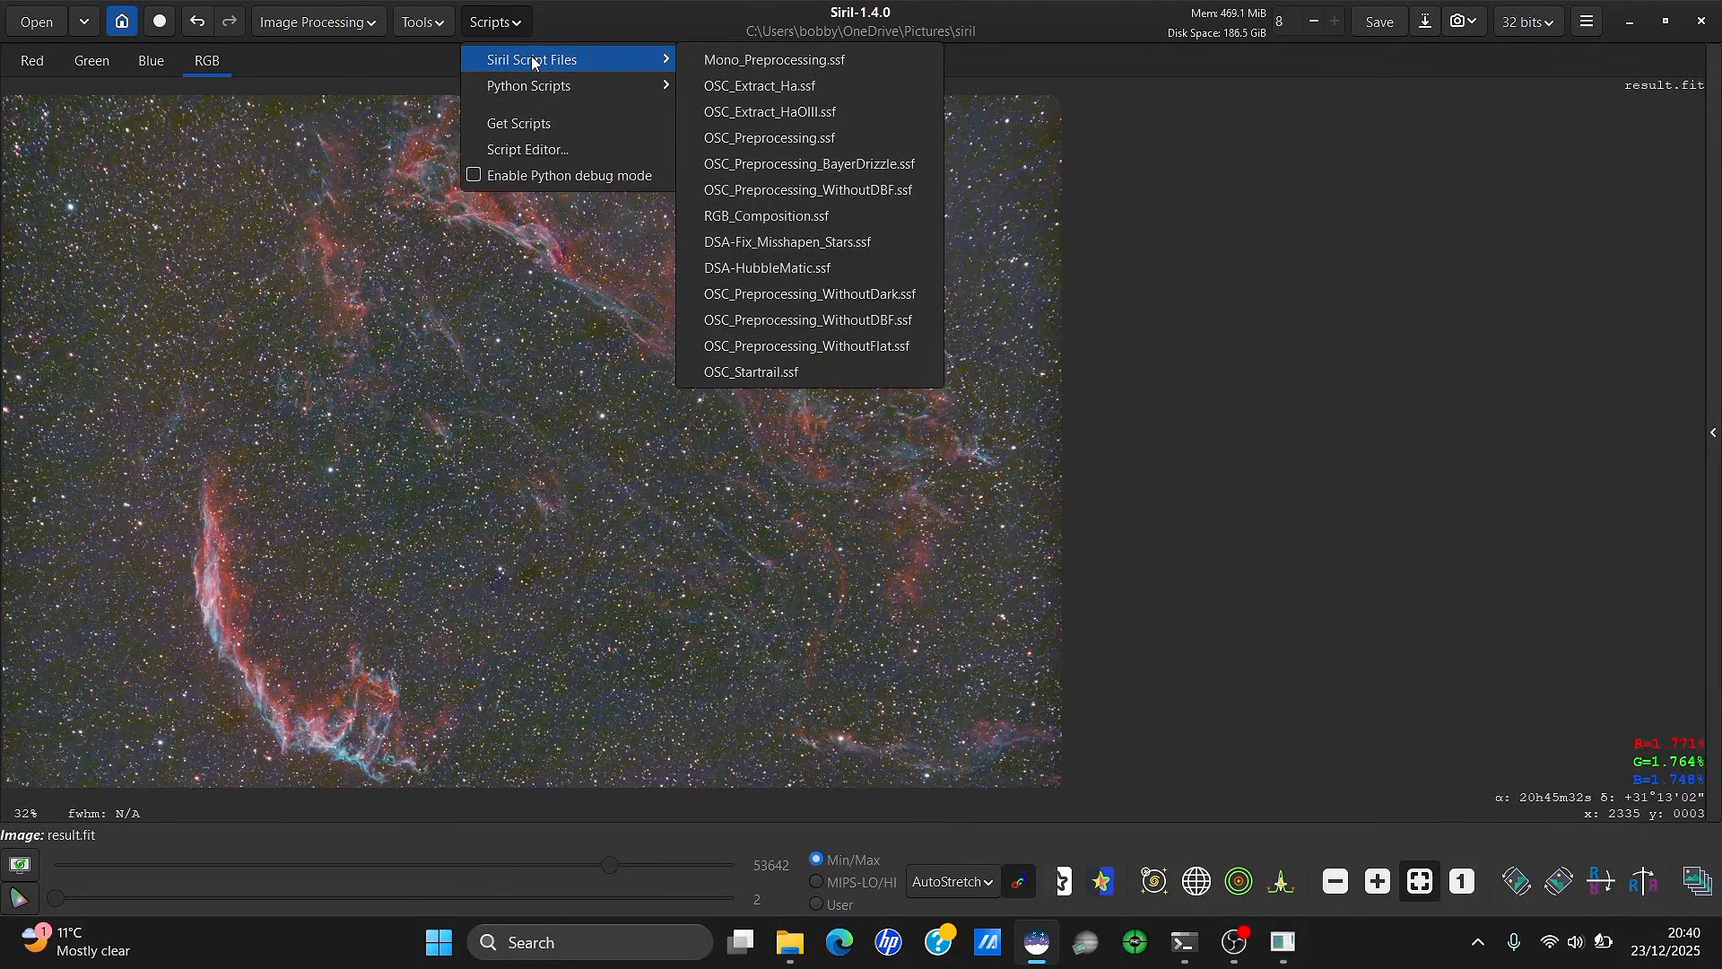
{"action": "left_click", "coordinate": [832, 320]}
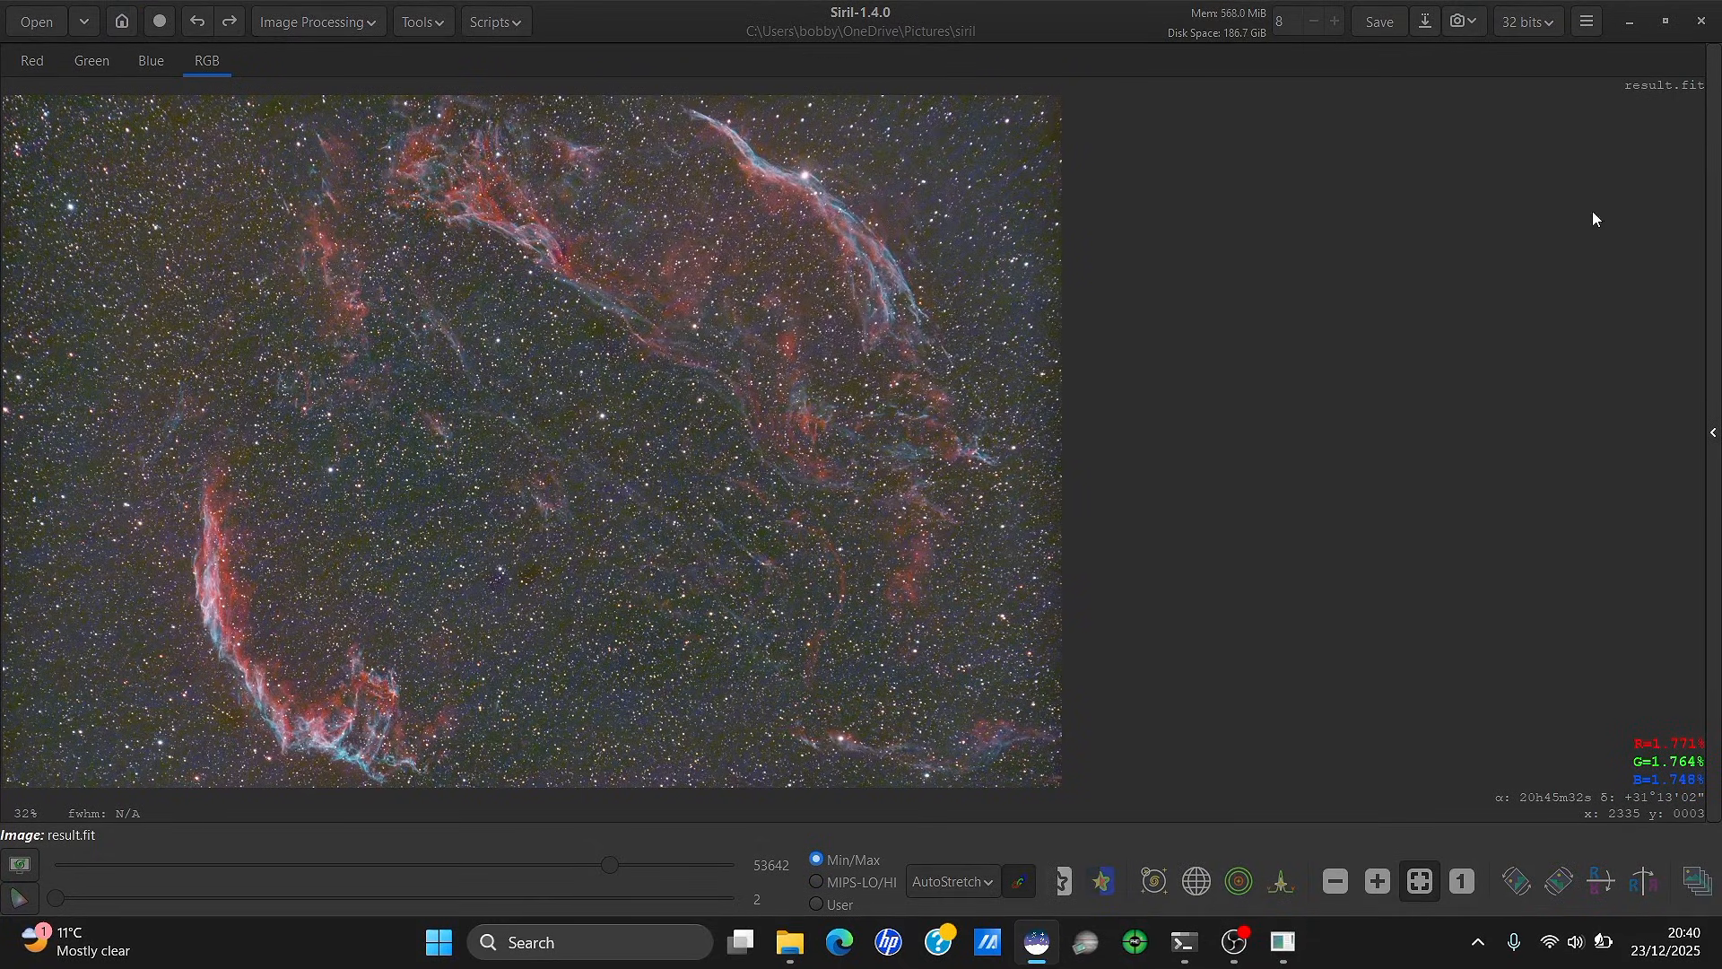
{"action": "left_click", "coordinate": [1714, 189]}
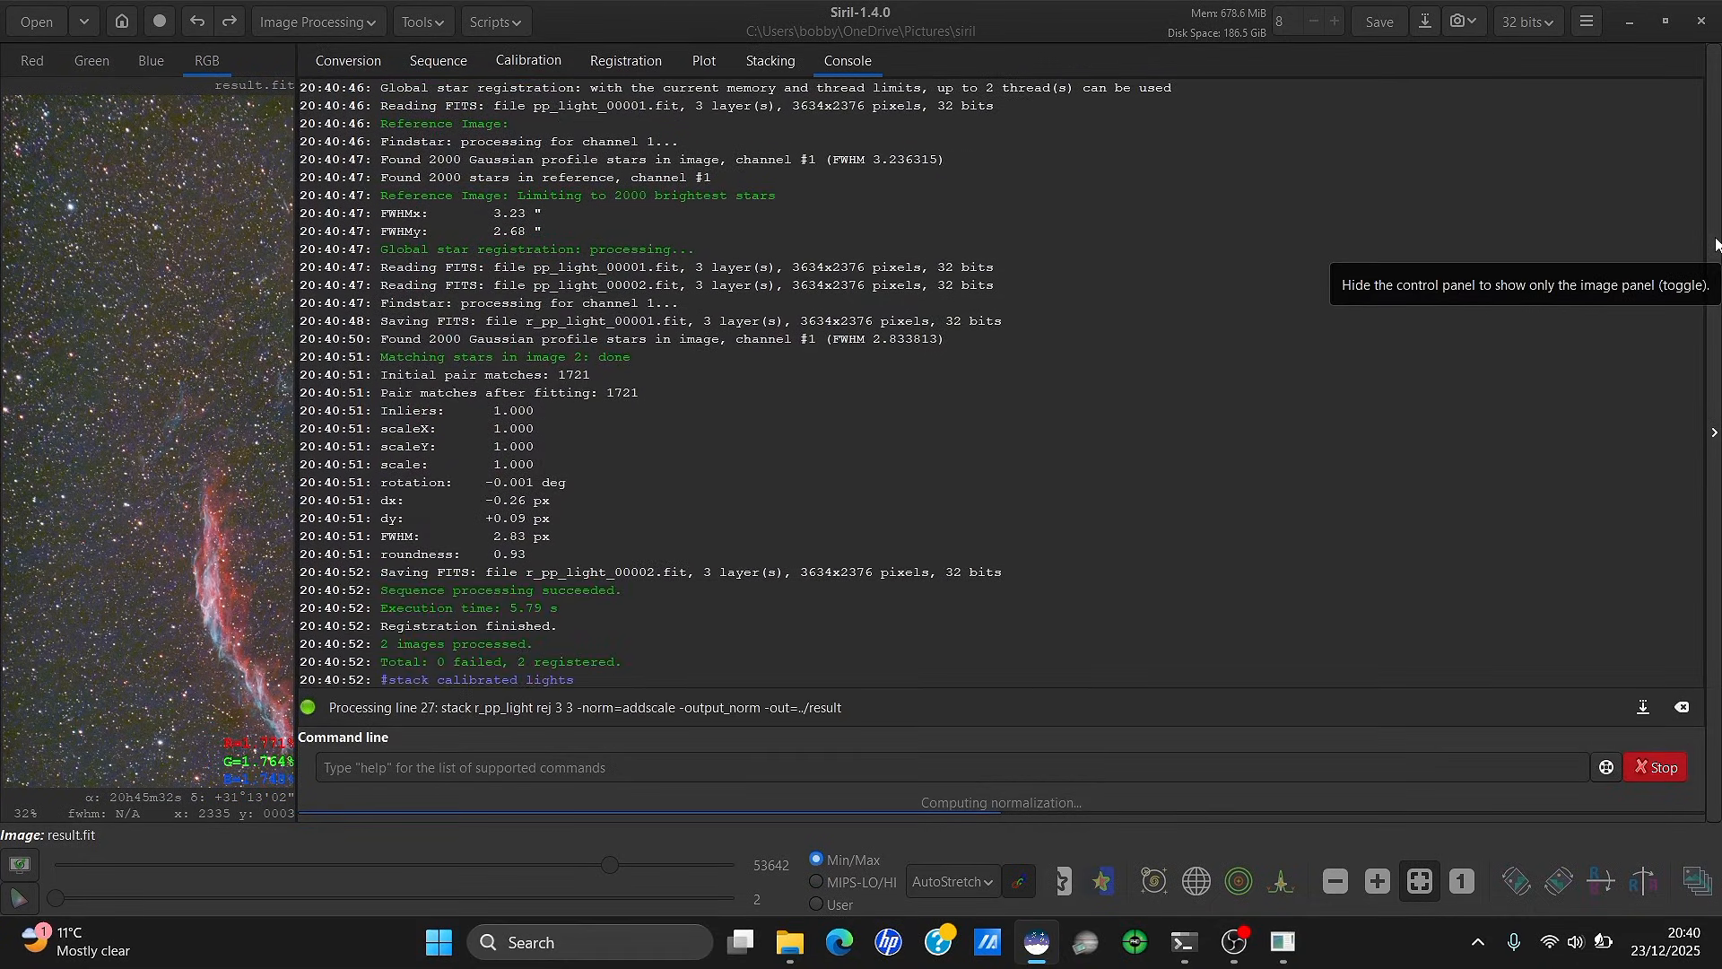
Load result.fit from the siril pictures folder by dropping it into Siril
{"action": "left_click", "coordinate": [1716, 245]}
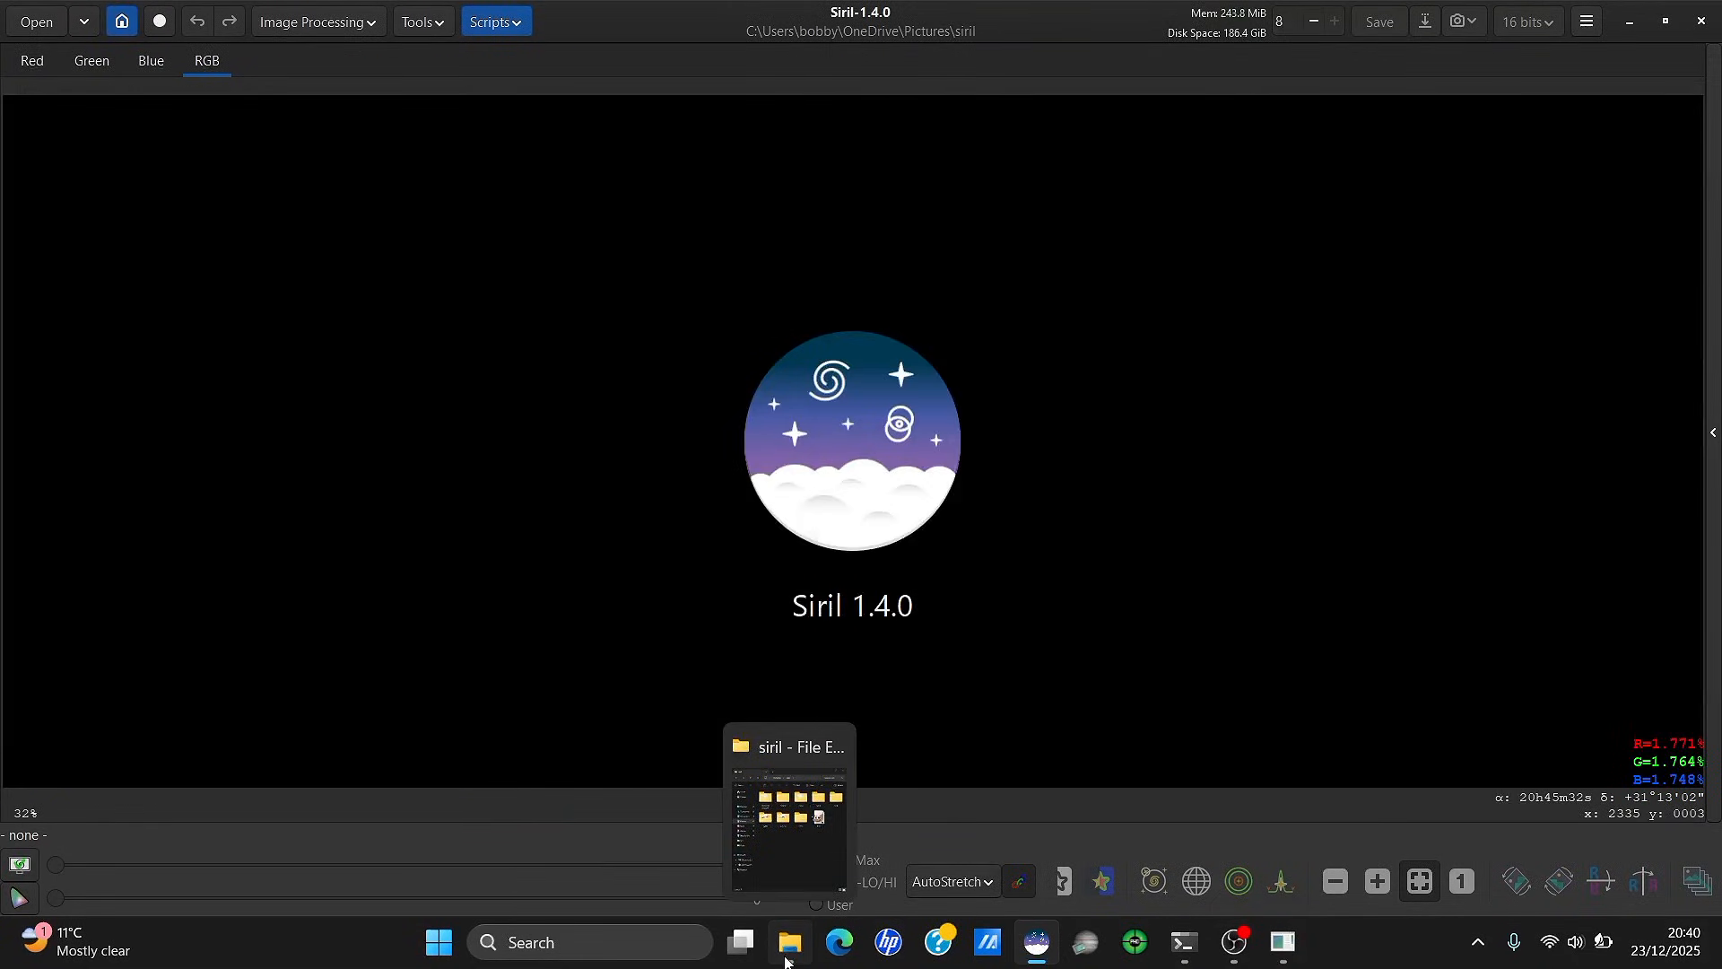
{"action": "left_click", "coordinate": [786, 938]}
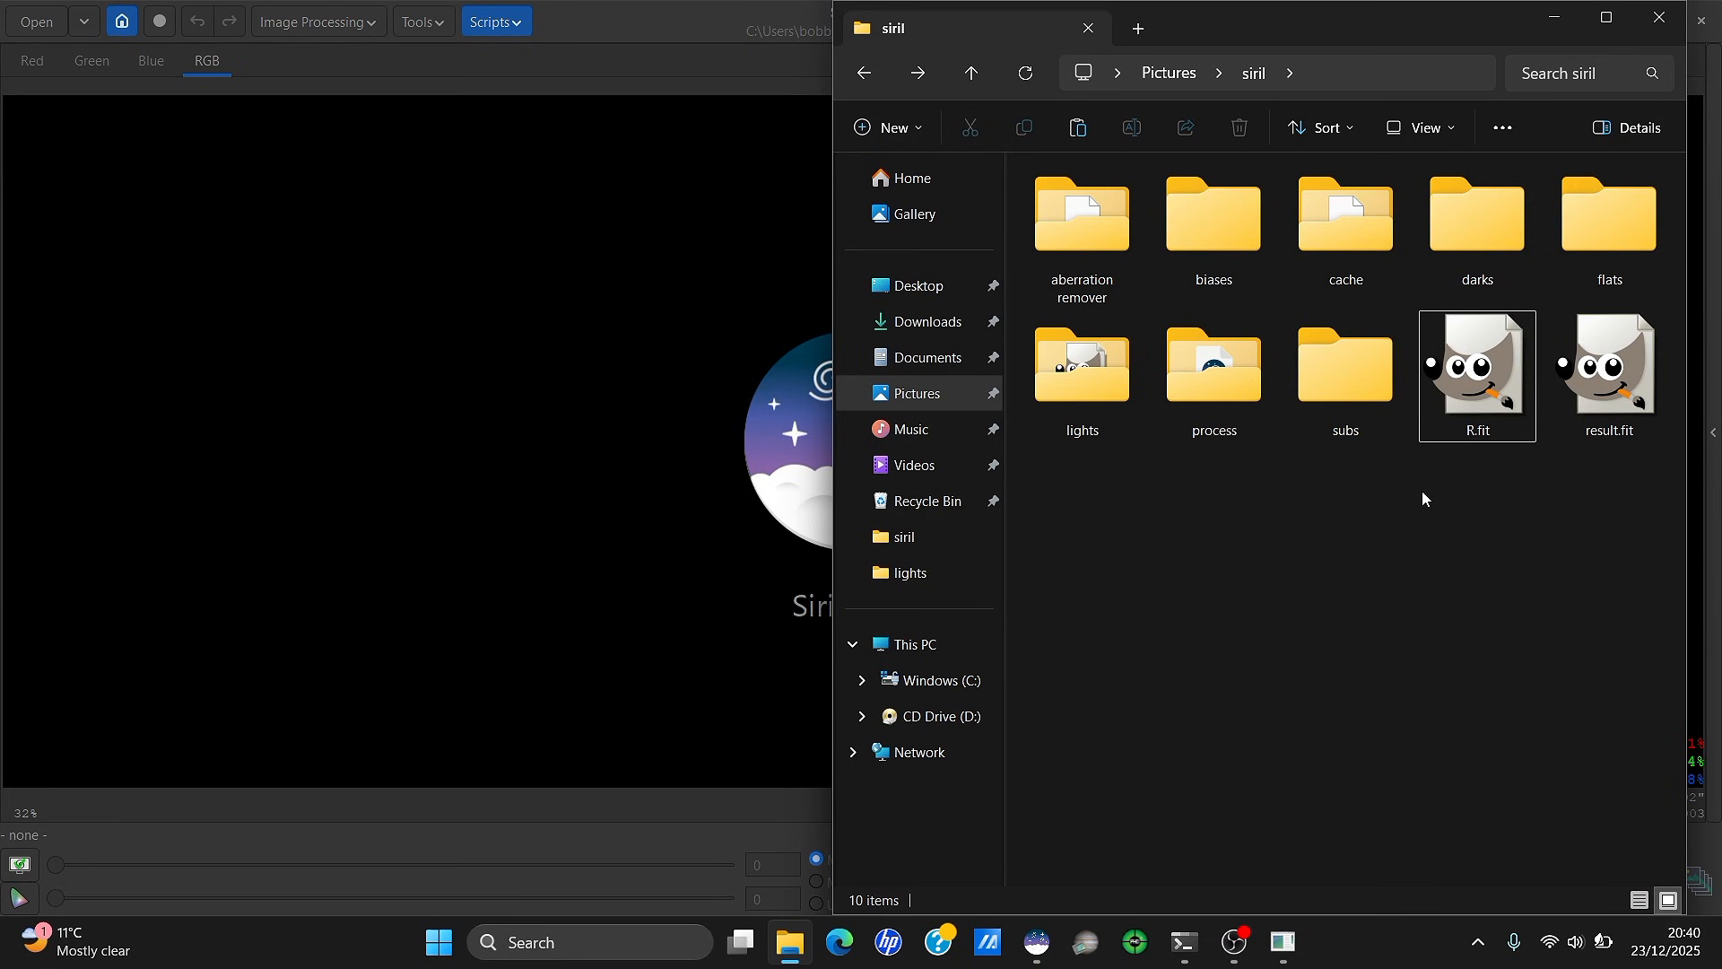
{"action": "left_click", "coordinate": [1652, 382]}
{"action": "left_click", "coordinate": [1535, 560]}
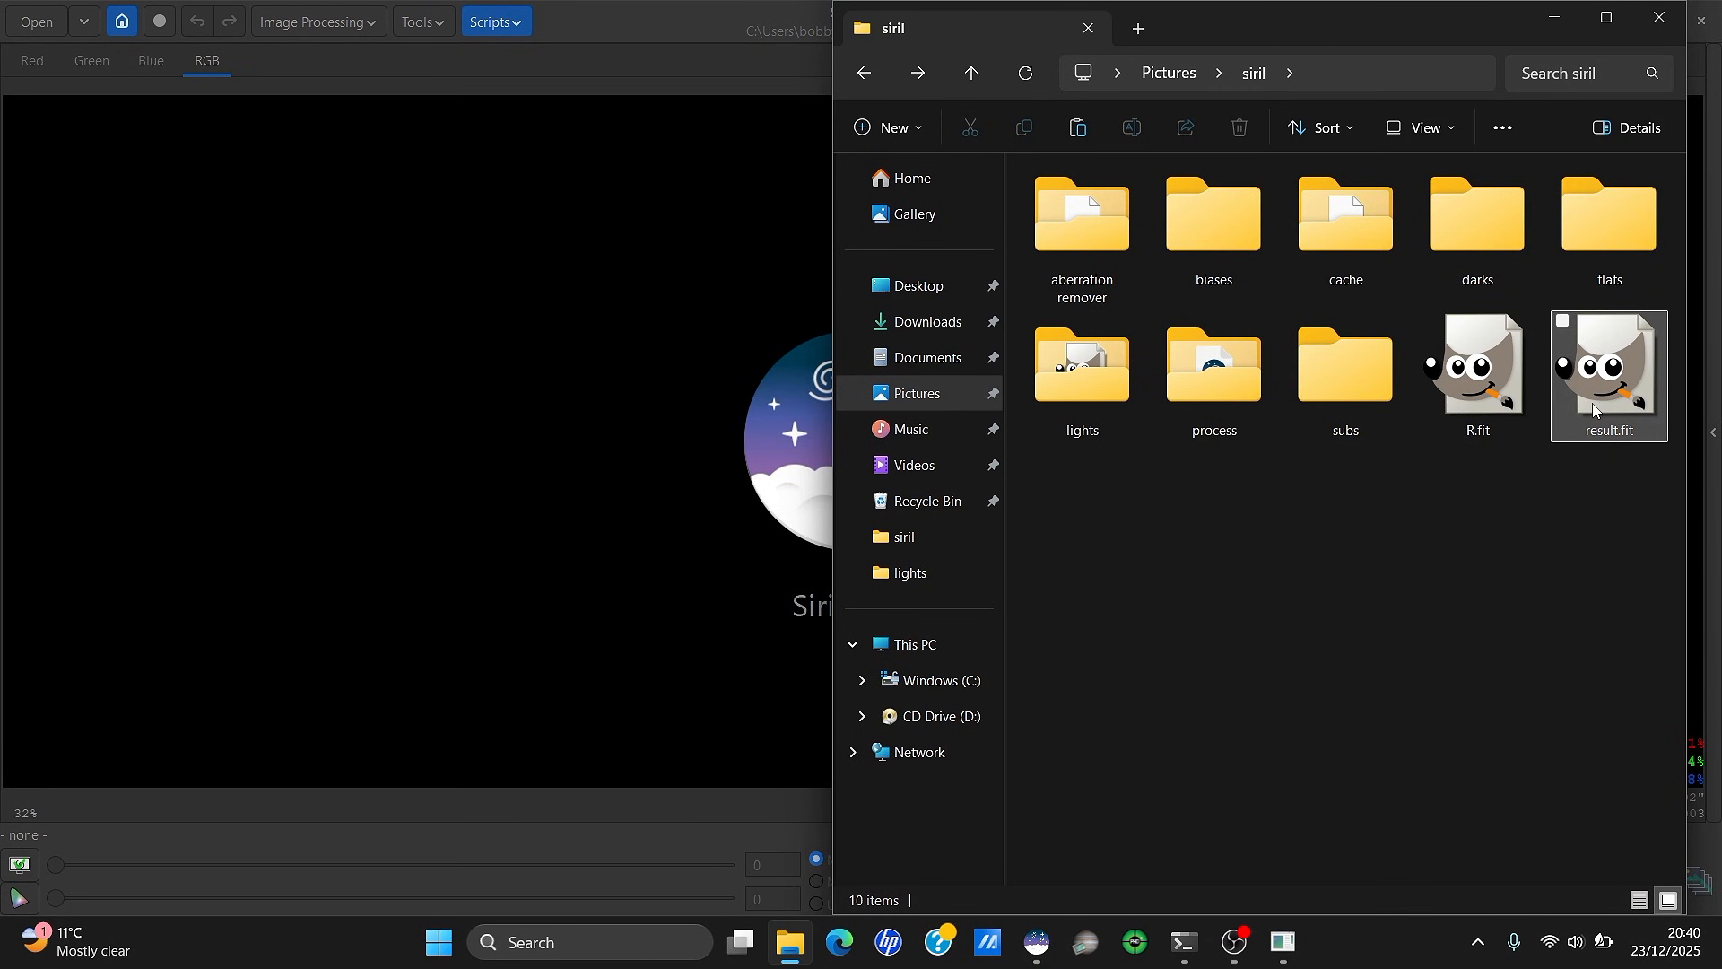
{"action": "left_click_drag", "start_coordinate": [1595, 406], "coordinate": [746, 308]}
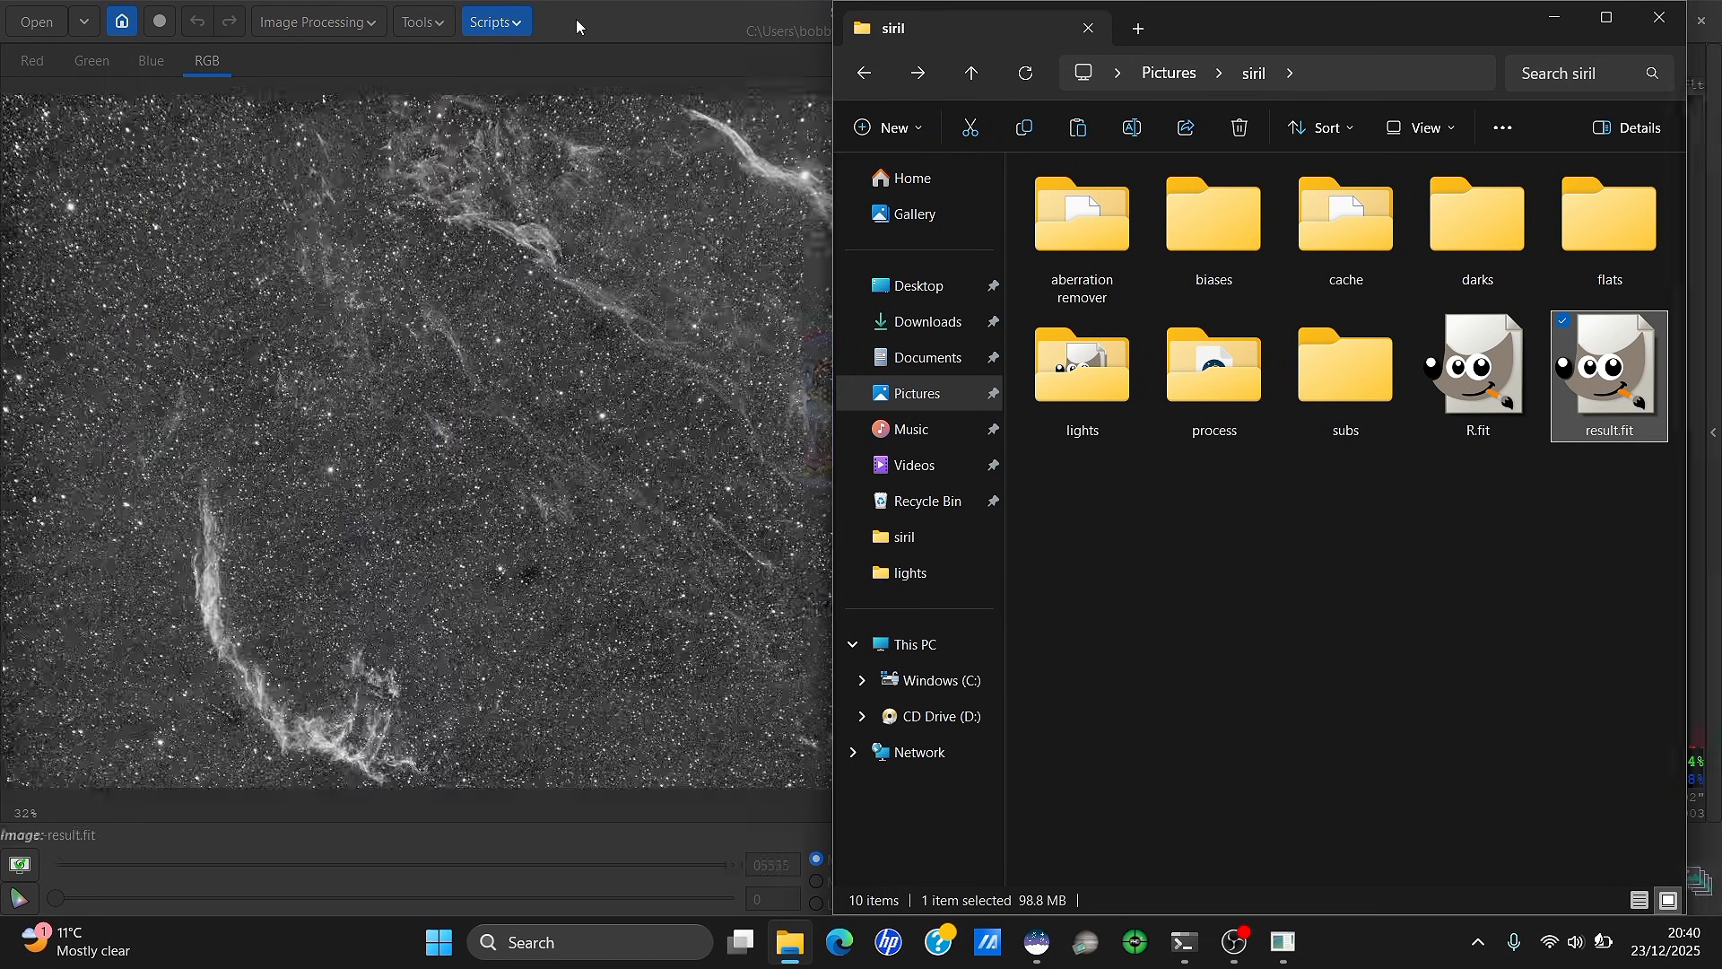
{"action": "left_click", "coordinate": [574, 19]}
Extract only the red channel as O3, leaving the green and blue output names empty
{"action": "left_click", "coordinate": [338, 20]}
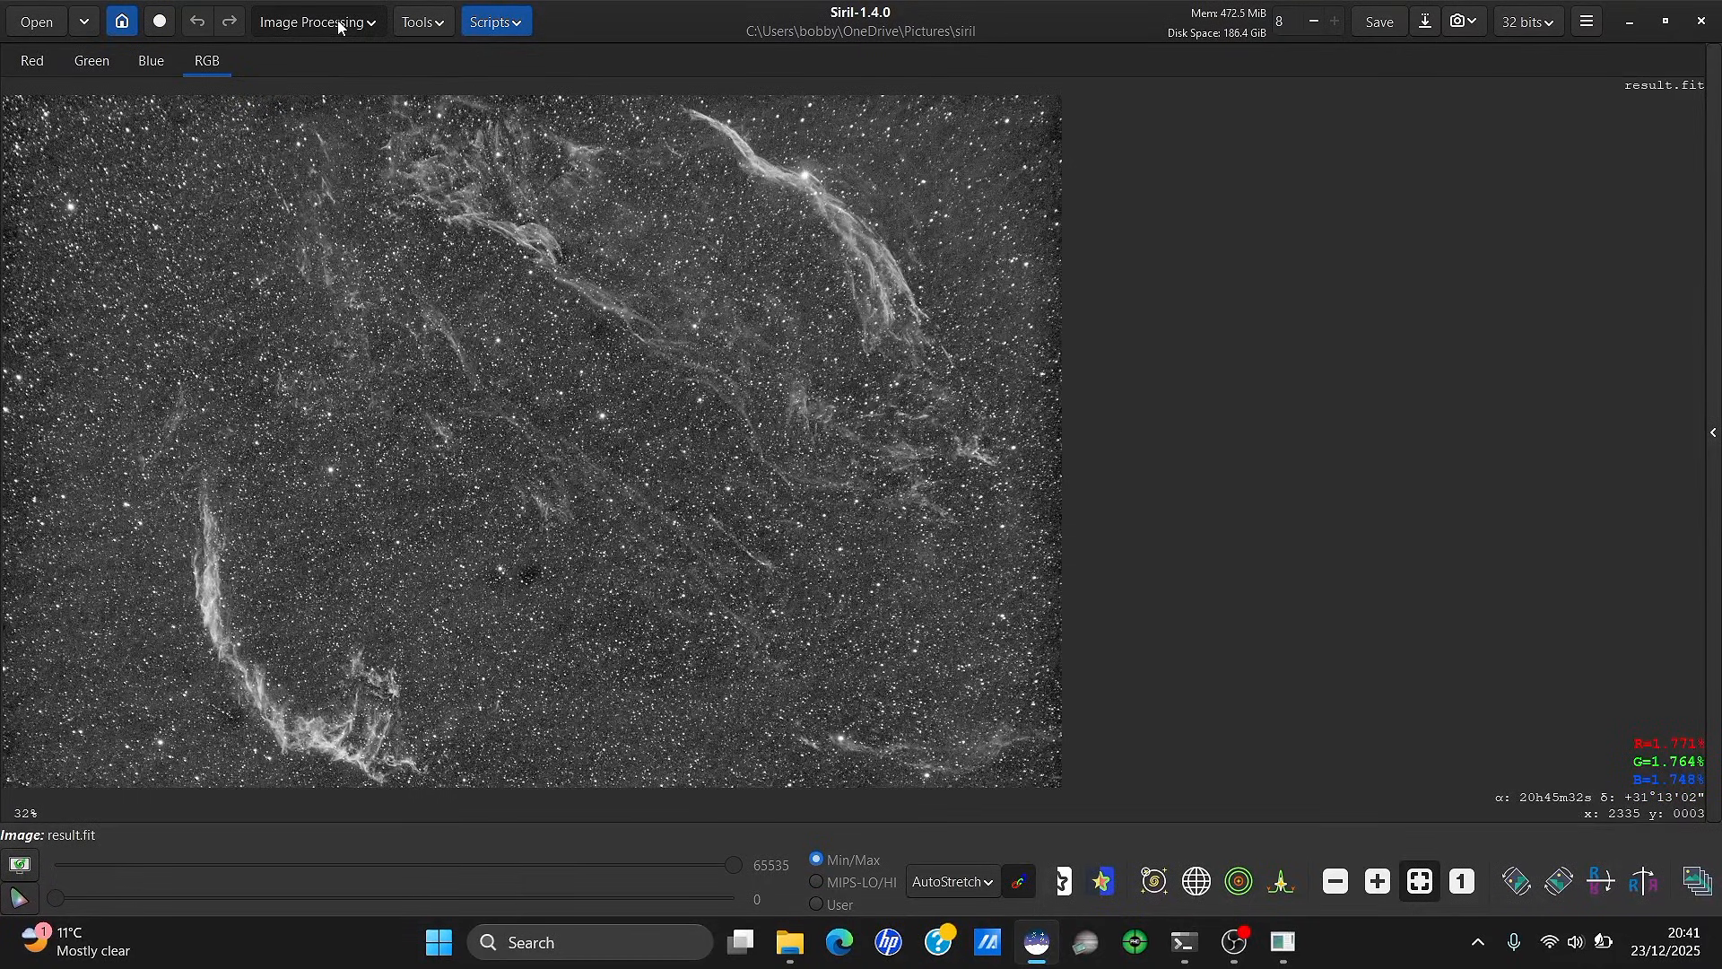
{"action": "left_click", "coordinate": [303, 337]}
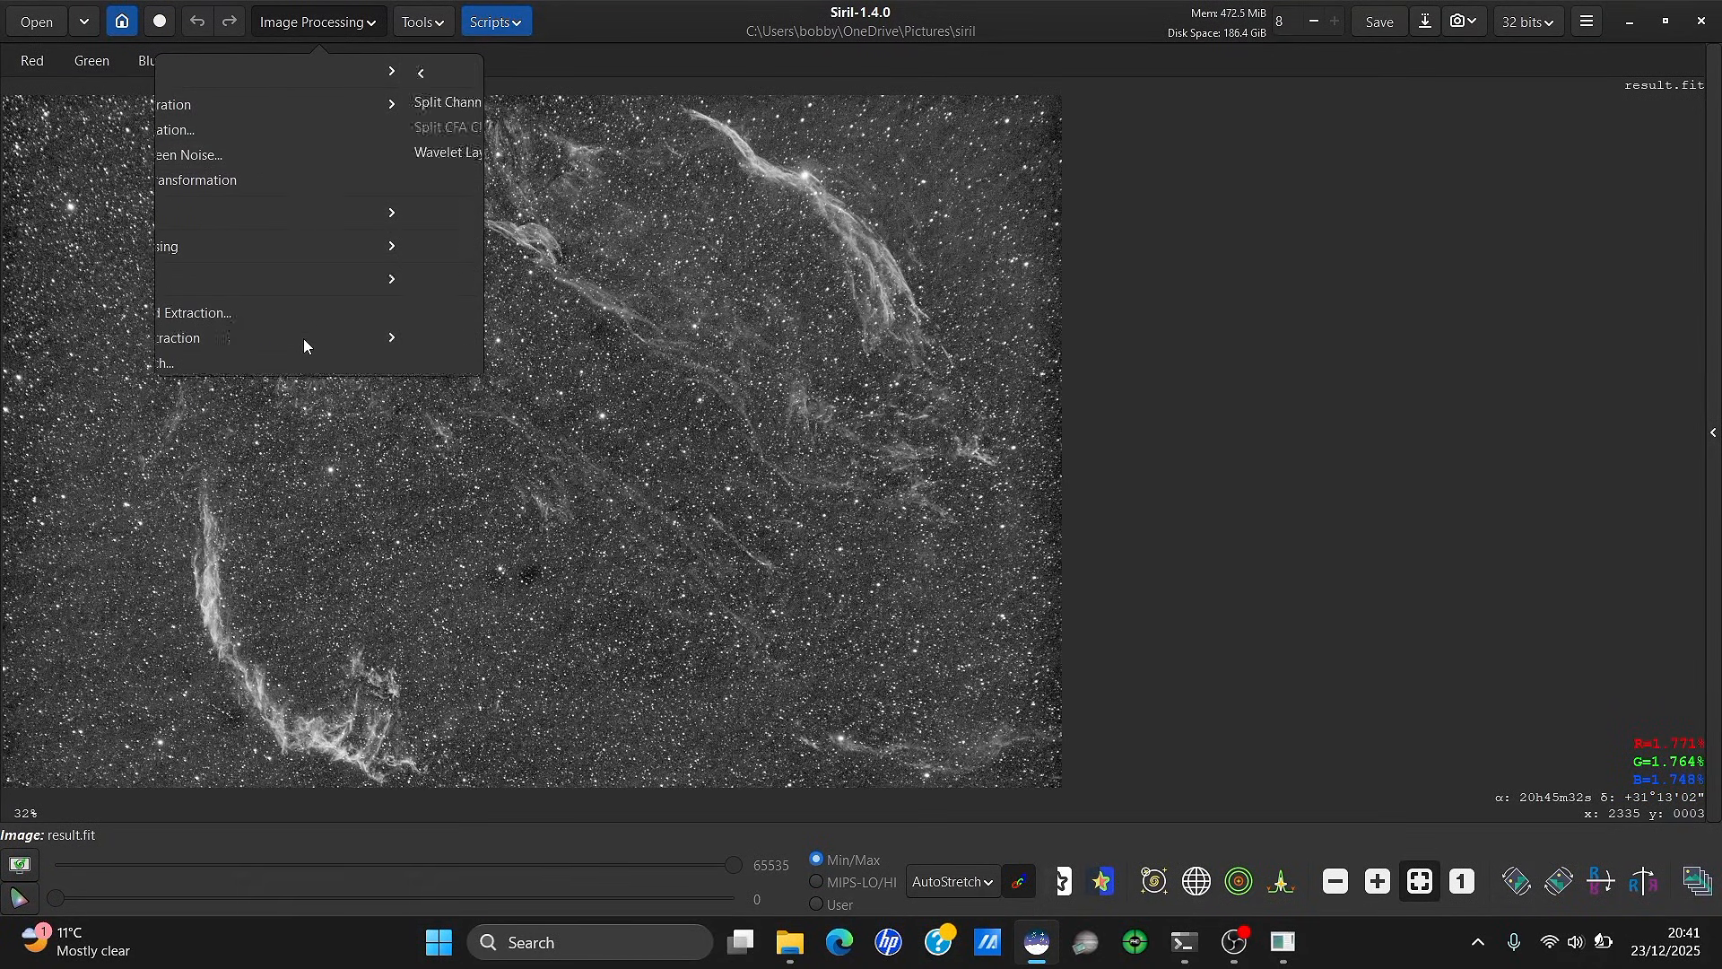
{"action": "left_click", "coordinate": [323, 104]}
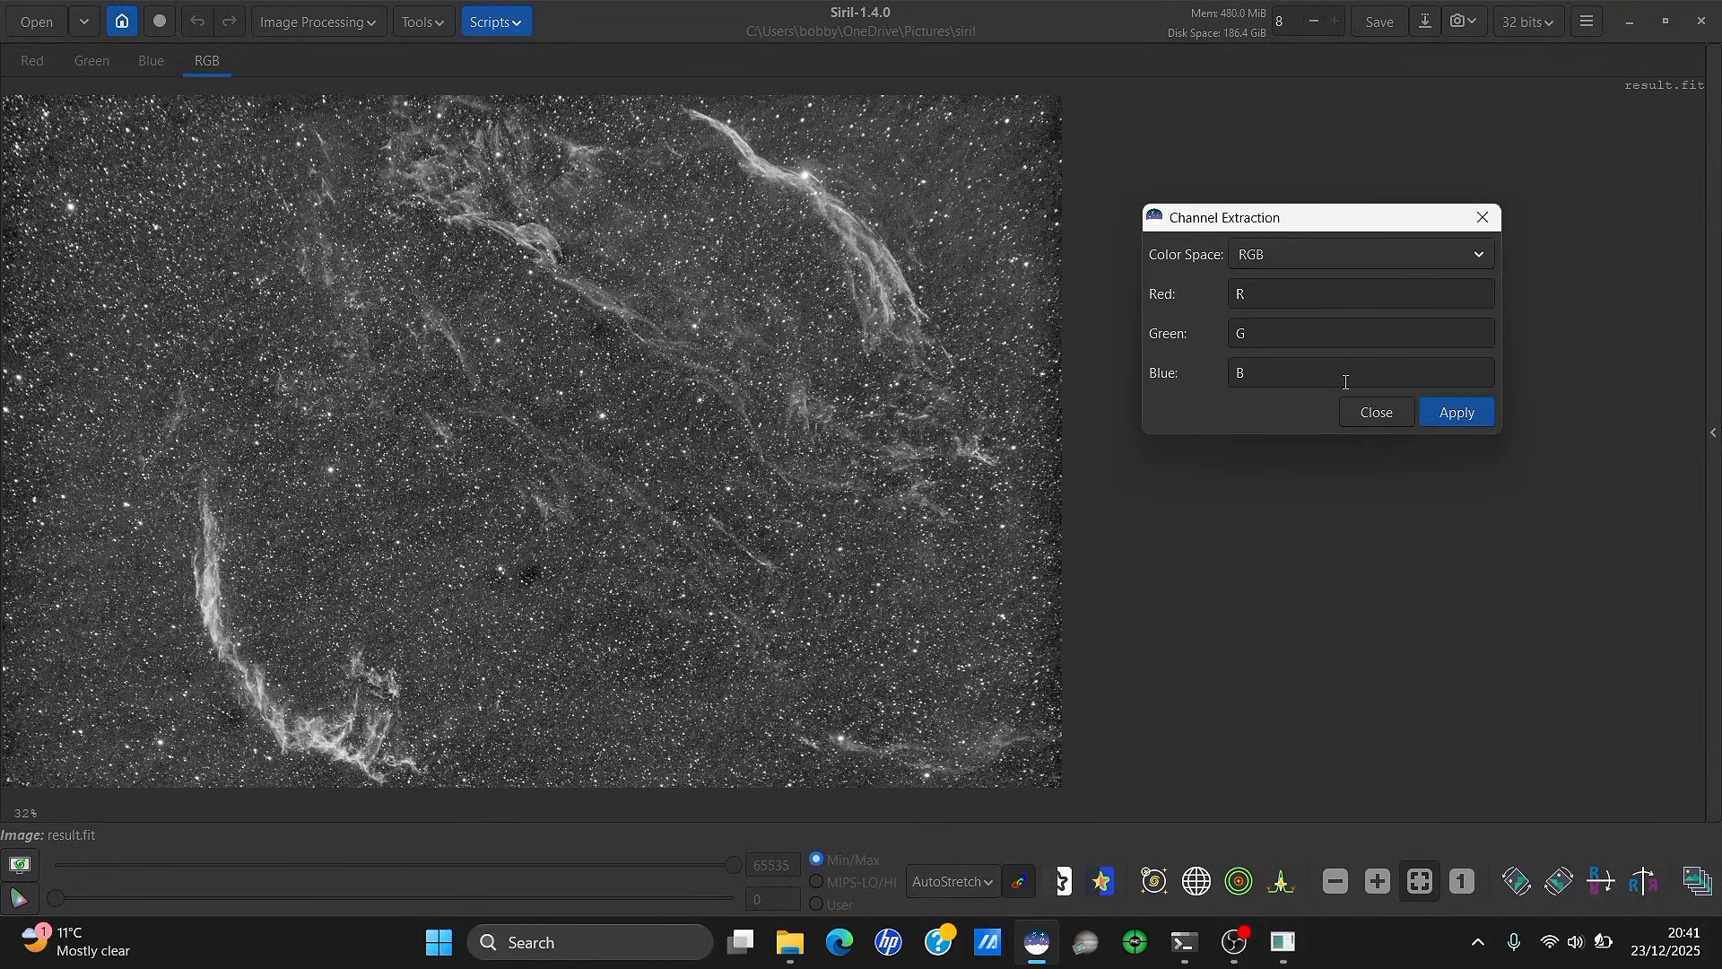
{"action": "key", "text": "BackSpace"}
{"action": "left_click", "coordinate": [1309, 339]}
{"action": "key", "text": "BackSpace"}
{"action": "left_click", "coordinate": [1310, 294]}
{"action": "key", "text": "BackSpace"}
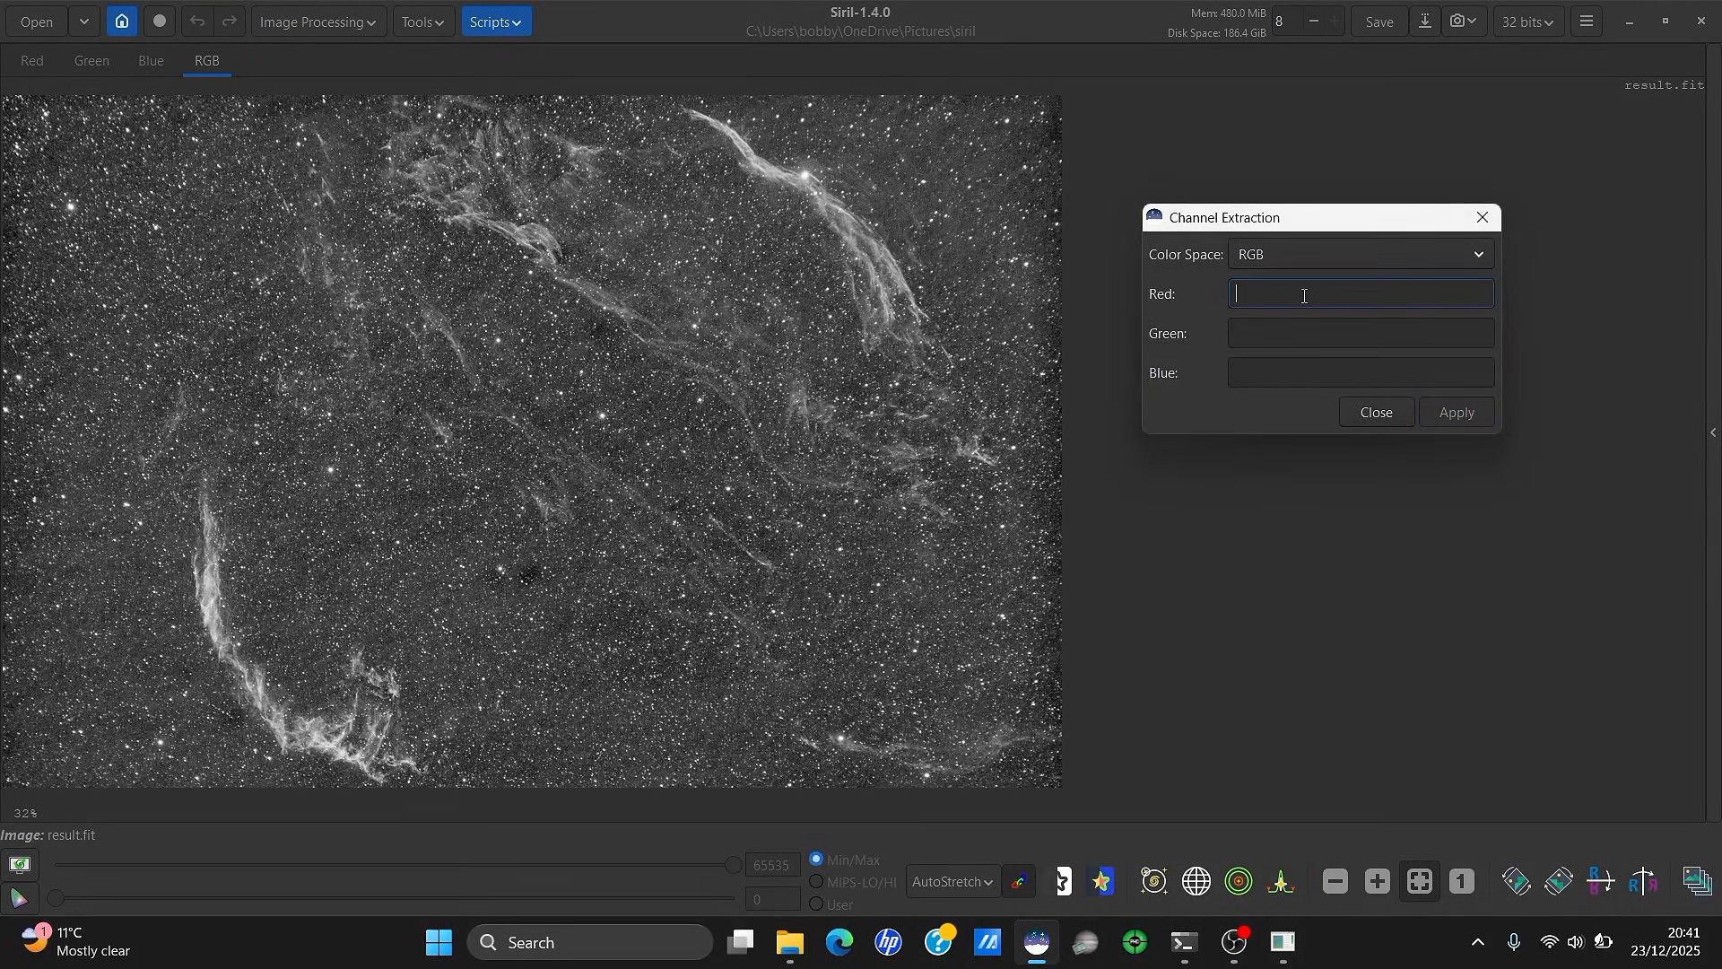
{"action": "type", "text": "O3"}
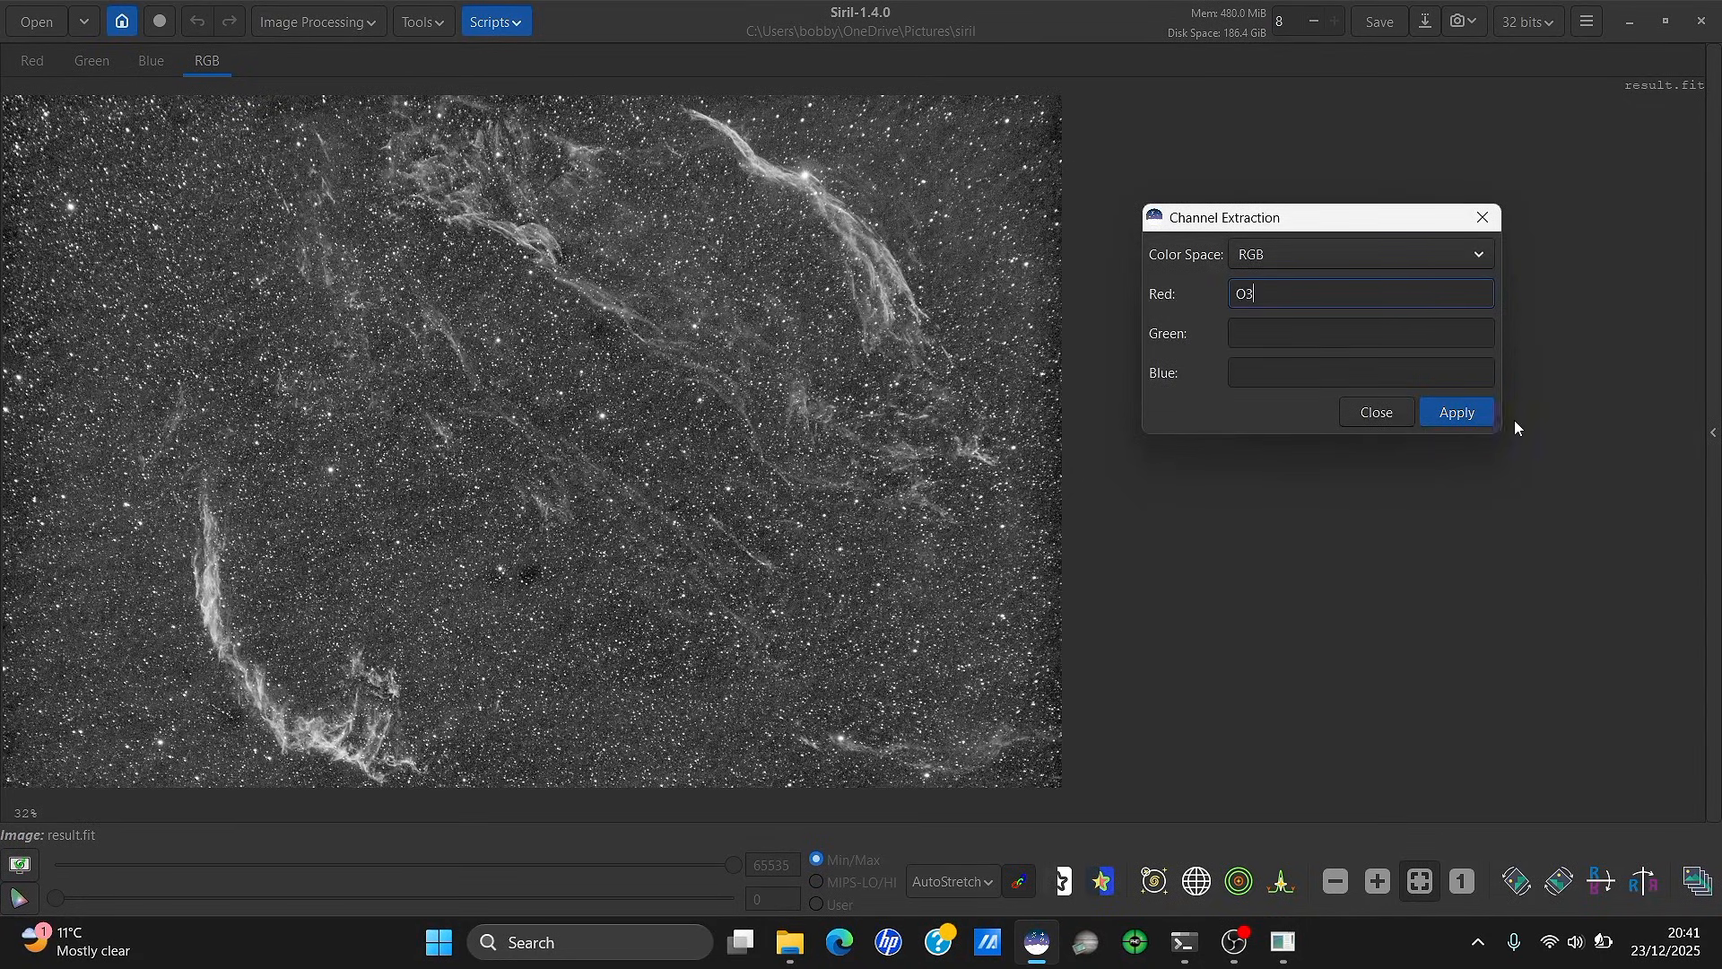
{"action": "left_click", "coordinate": [1446, 413]}
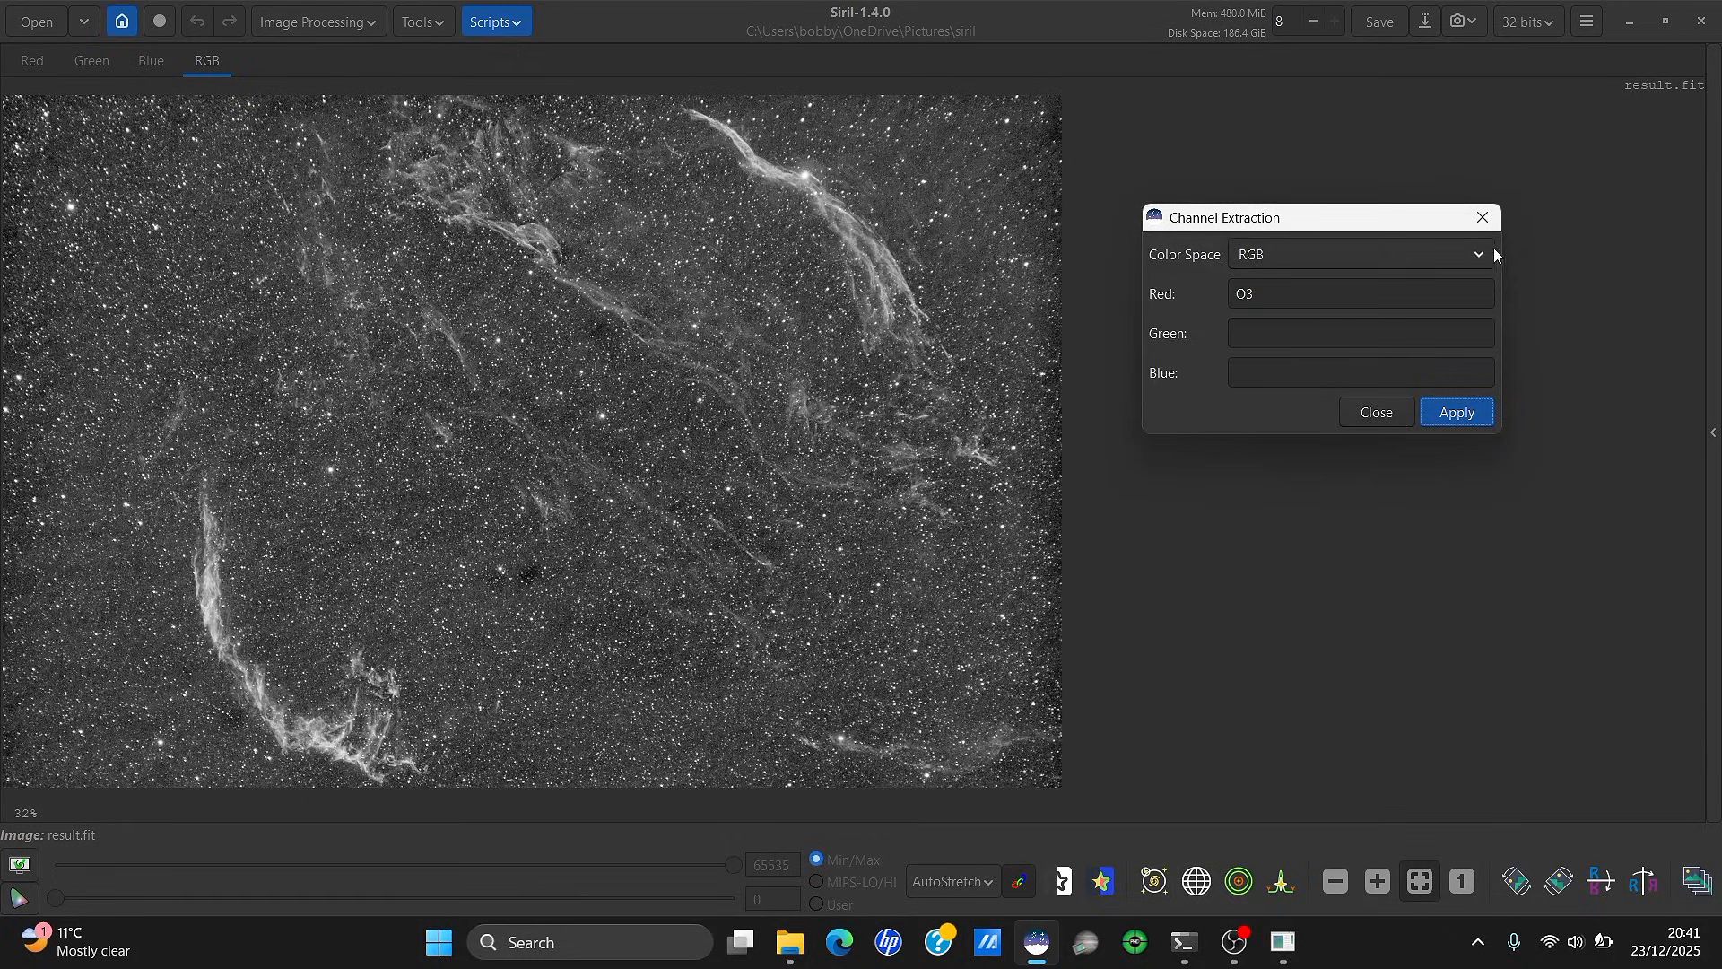
{"action": "left_click", "coordinate": [1483, 217]}
{"action": "left_click", "coordinate": [314, 21]}
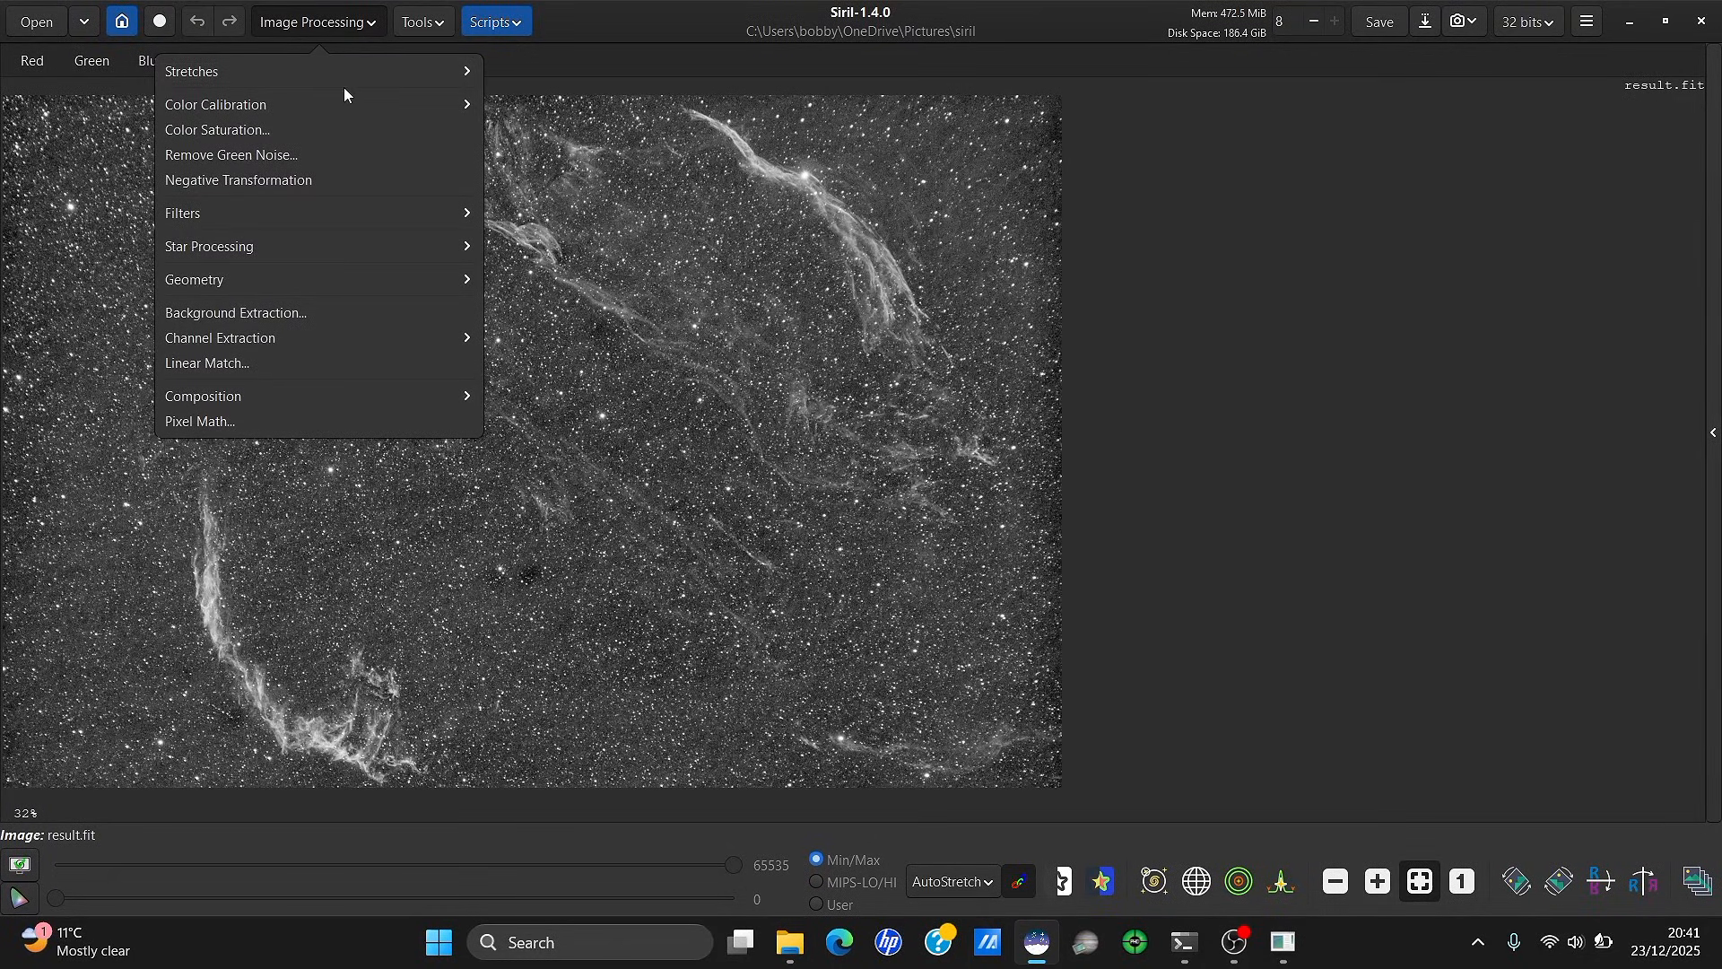
Start a new RGB composite, discarding the current image, with R.fit as the luminance layer
{"action": "left_click", "coordinate": [360, 386]}
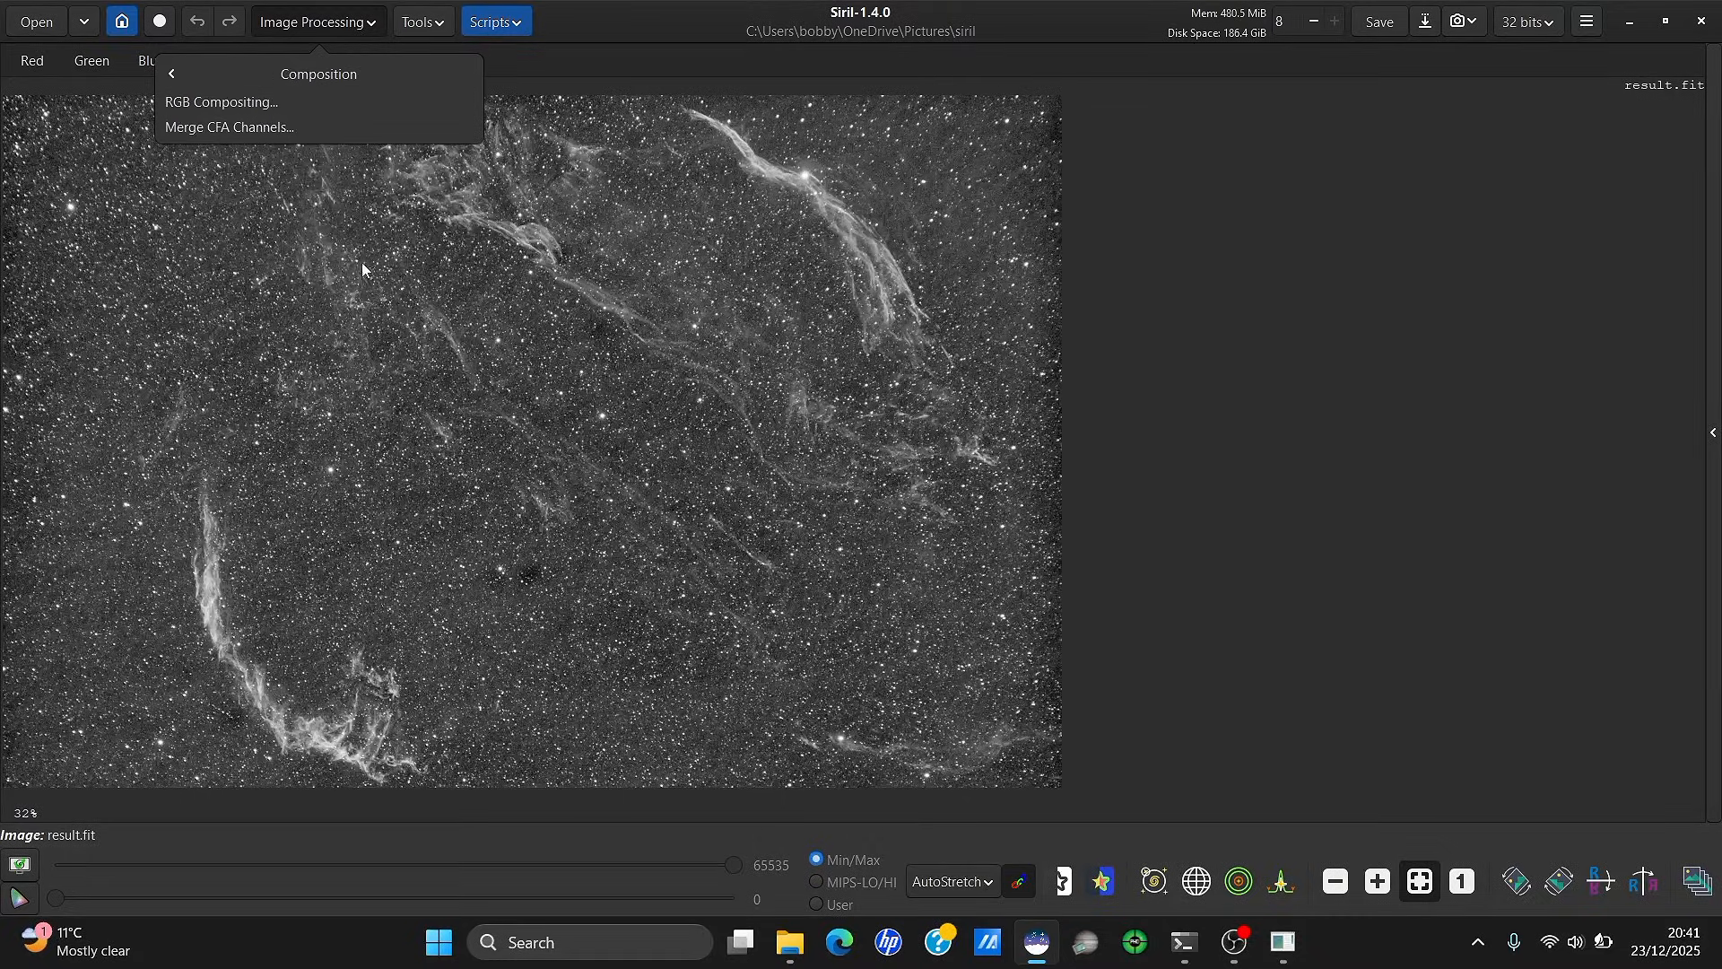
{"action": "left_click", "coordinate": [297, 102]}
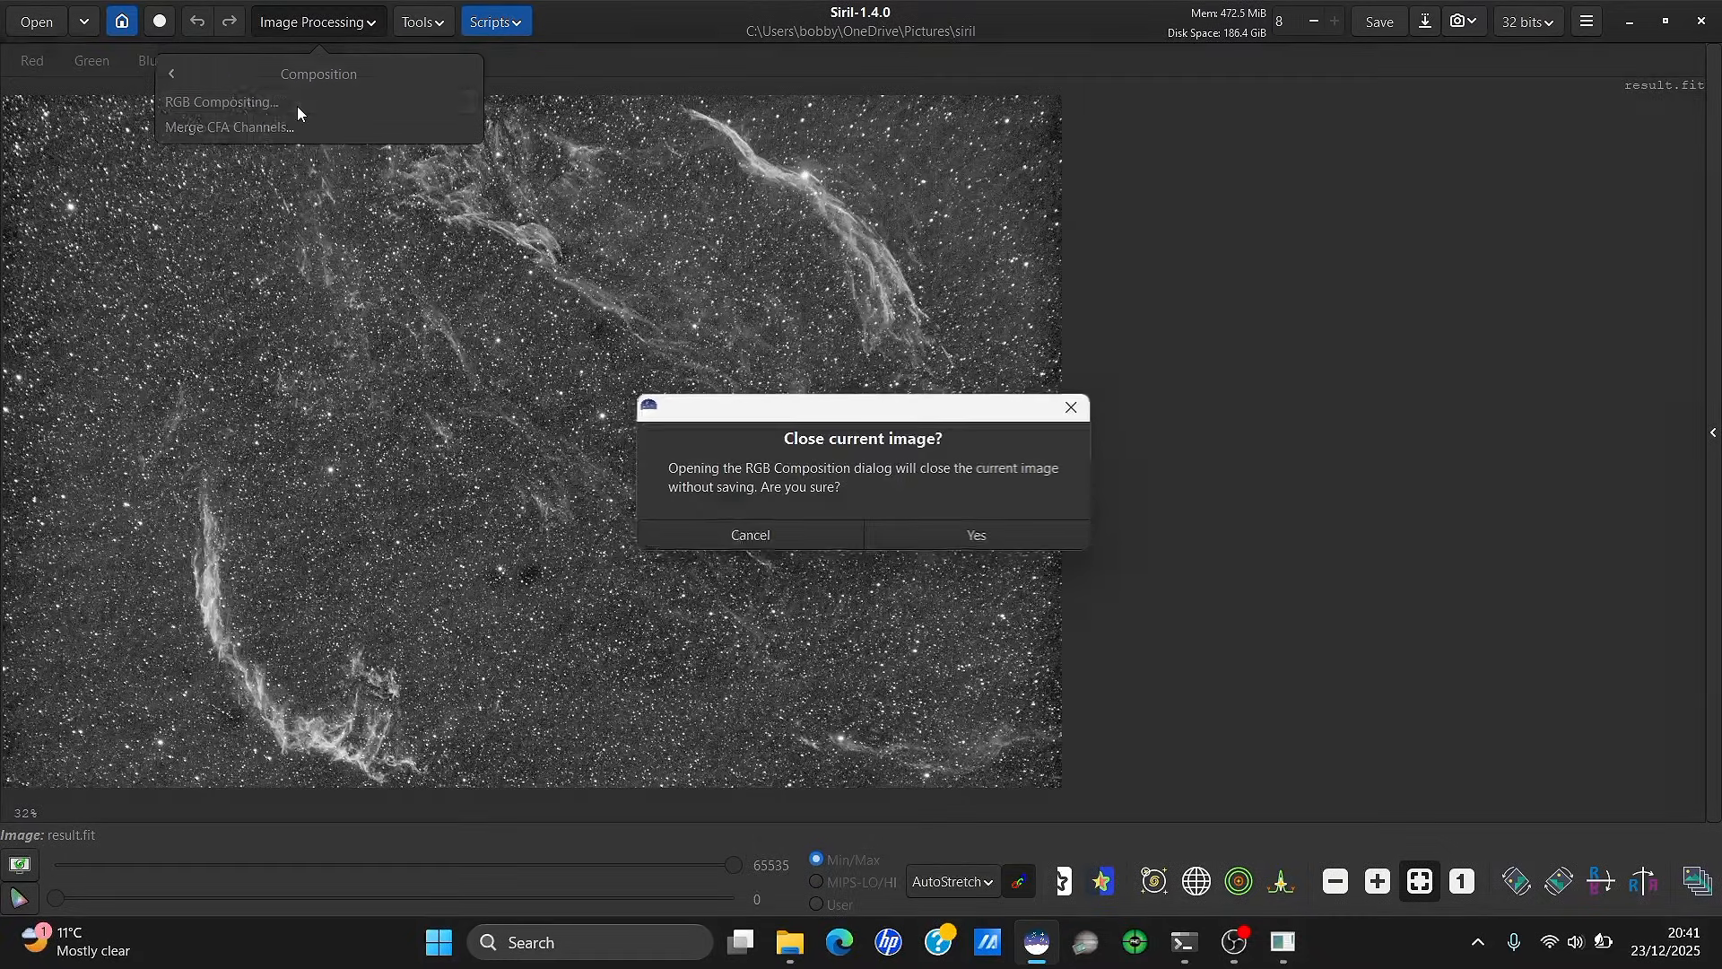
{"action": "left_click", "coordinate": [970, 536]}
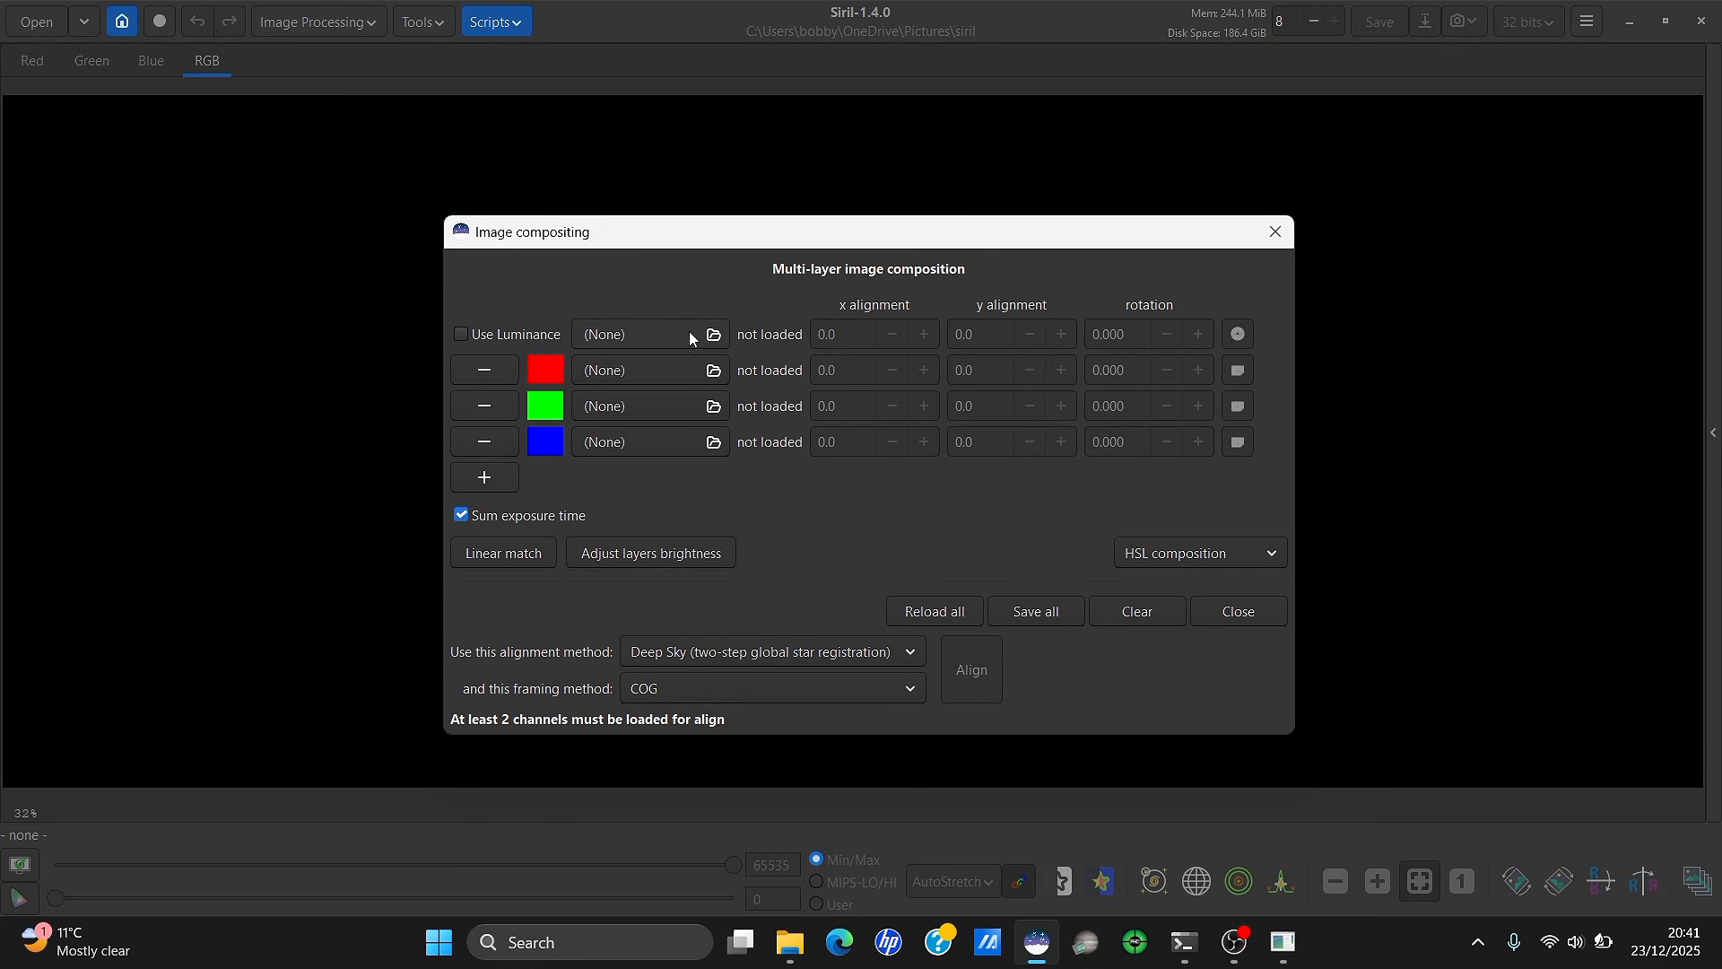
{"action": "left_click", "coordinate": [662, 333]}
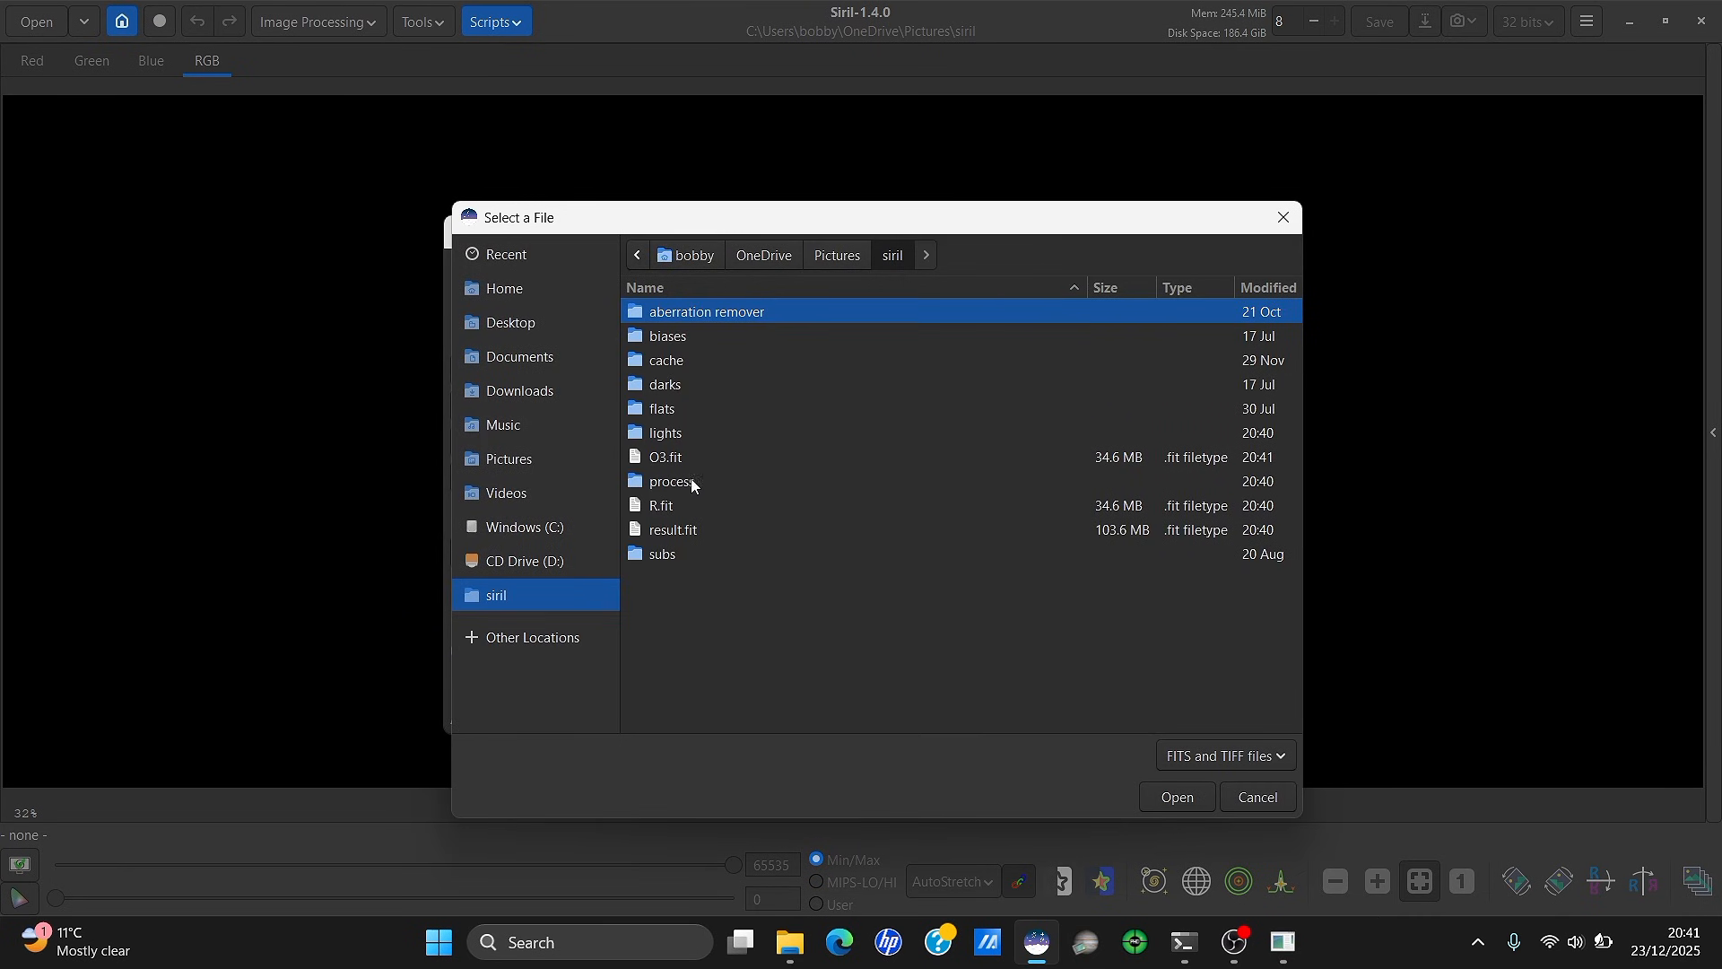
{"action": "double_click", "coordinate": [685, 502]}
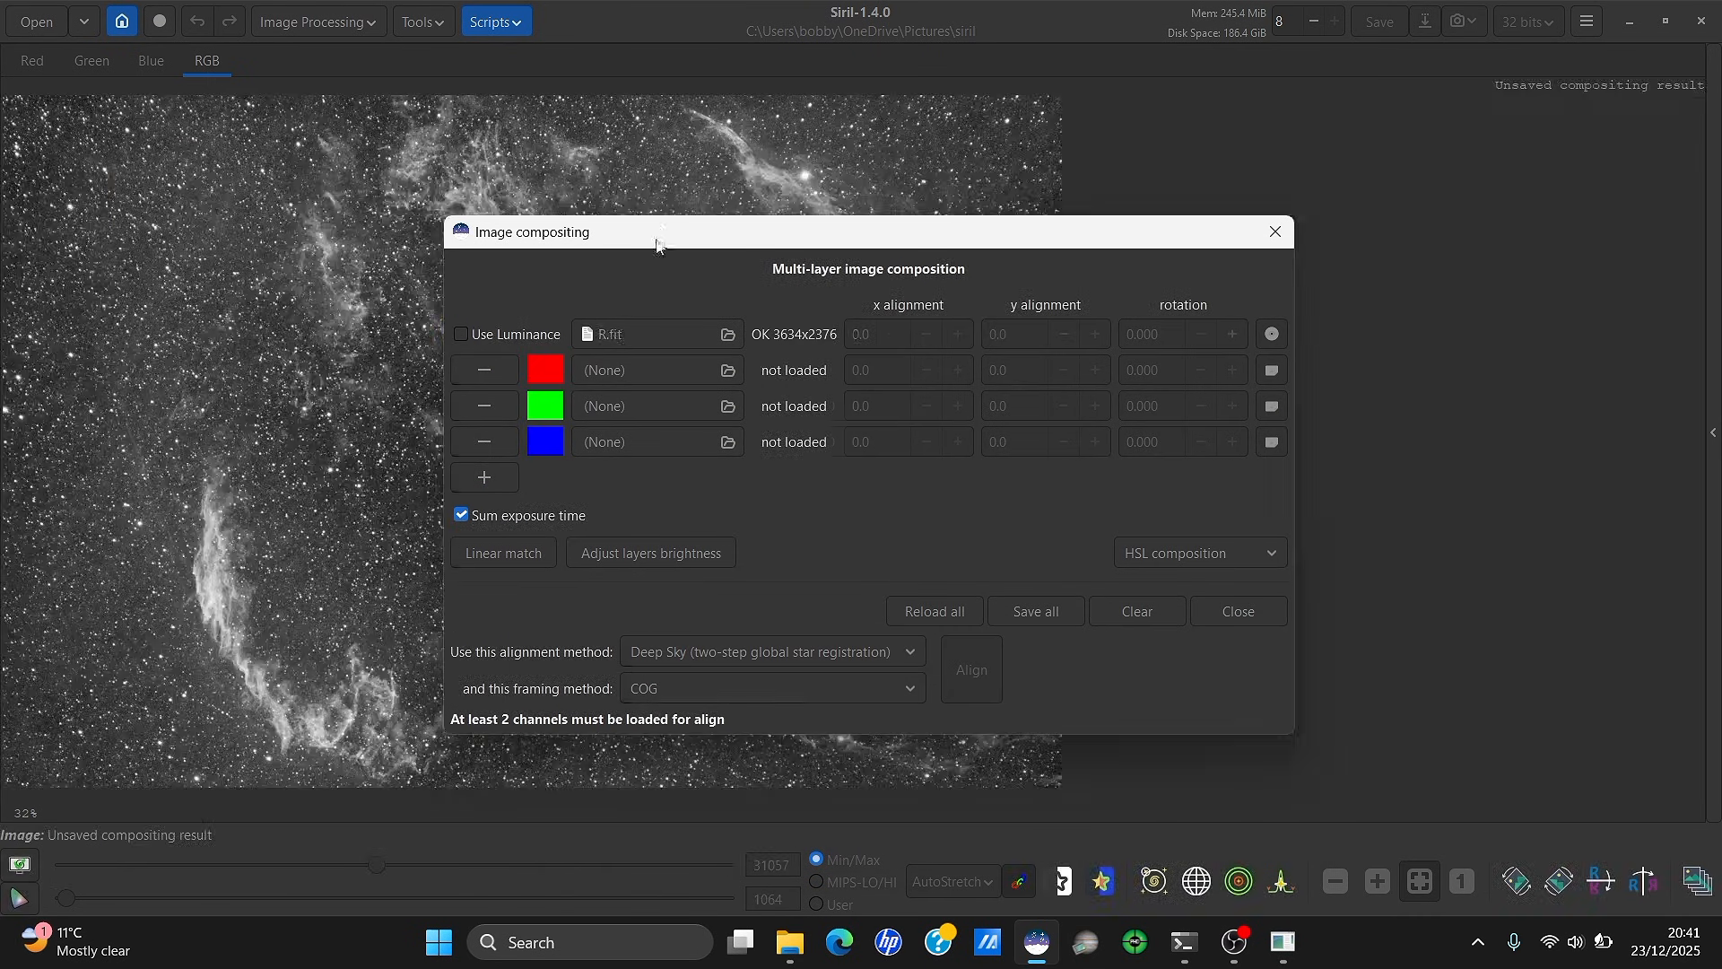
Assign R.fit to red and O3.fit to green and blue, then close the compositing dialog
{"action": "left_click_drag", "start_coordinate": [657, 243], "coordinate": [1020, 141]}
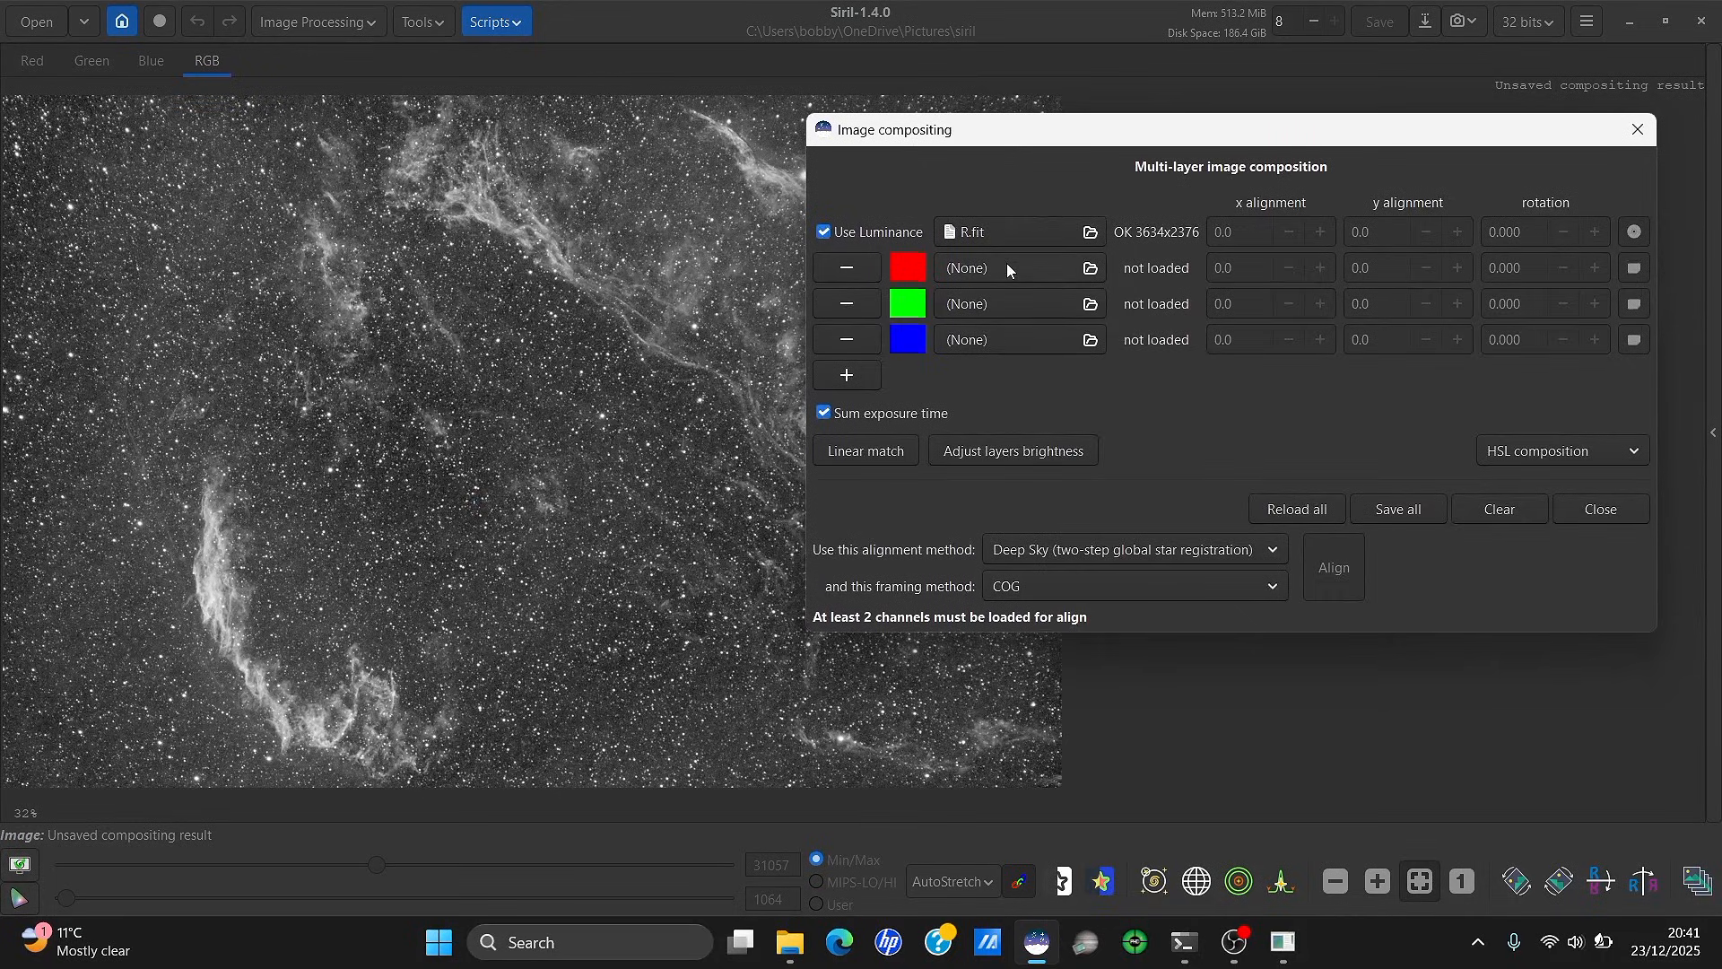
{"action": "left_click", "coordinate": [1006, 267]}
{"action": "double_click", "coordinate": [1055, 418]}
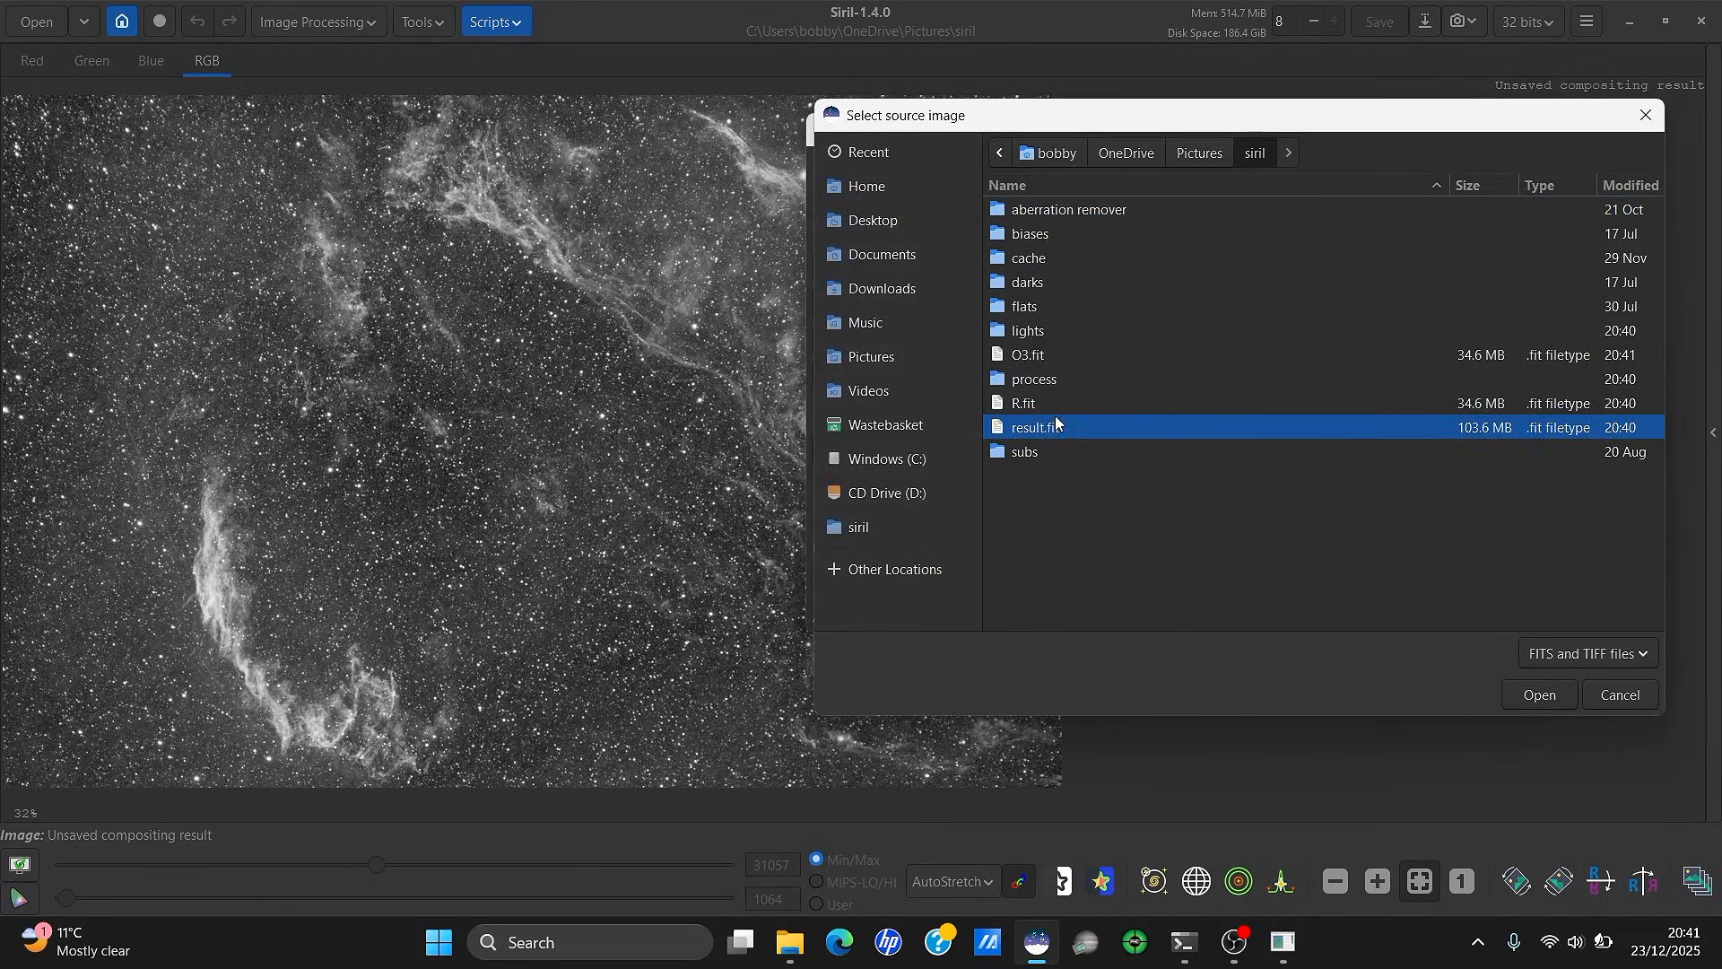
{"action": "left_click", "coordinate": [1051, 269]}
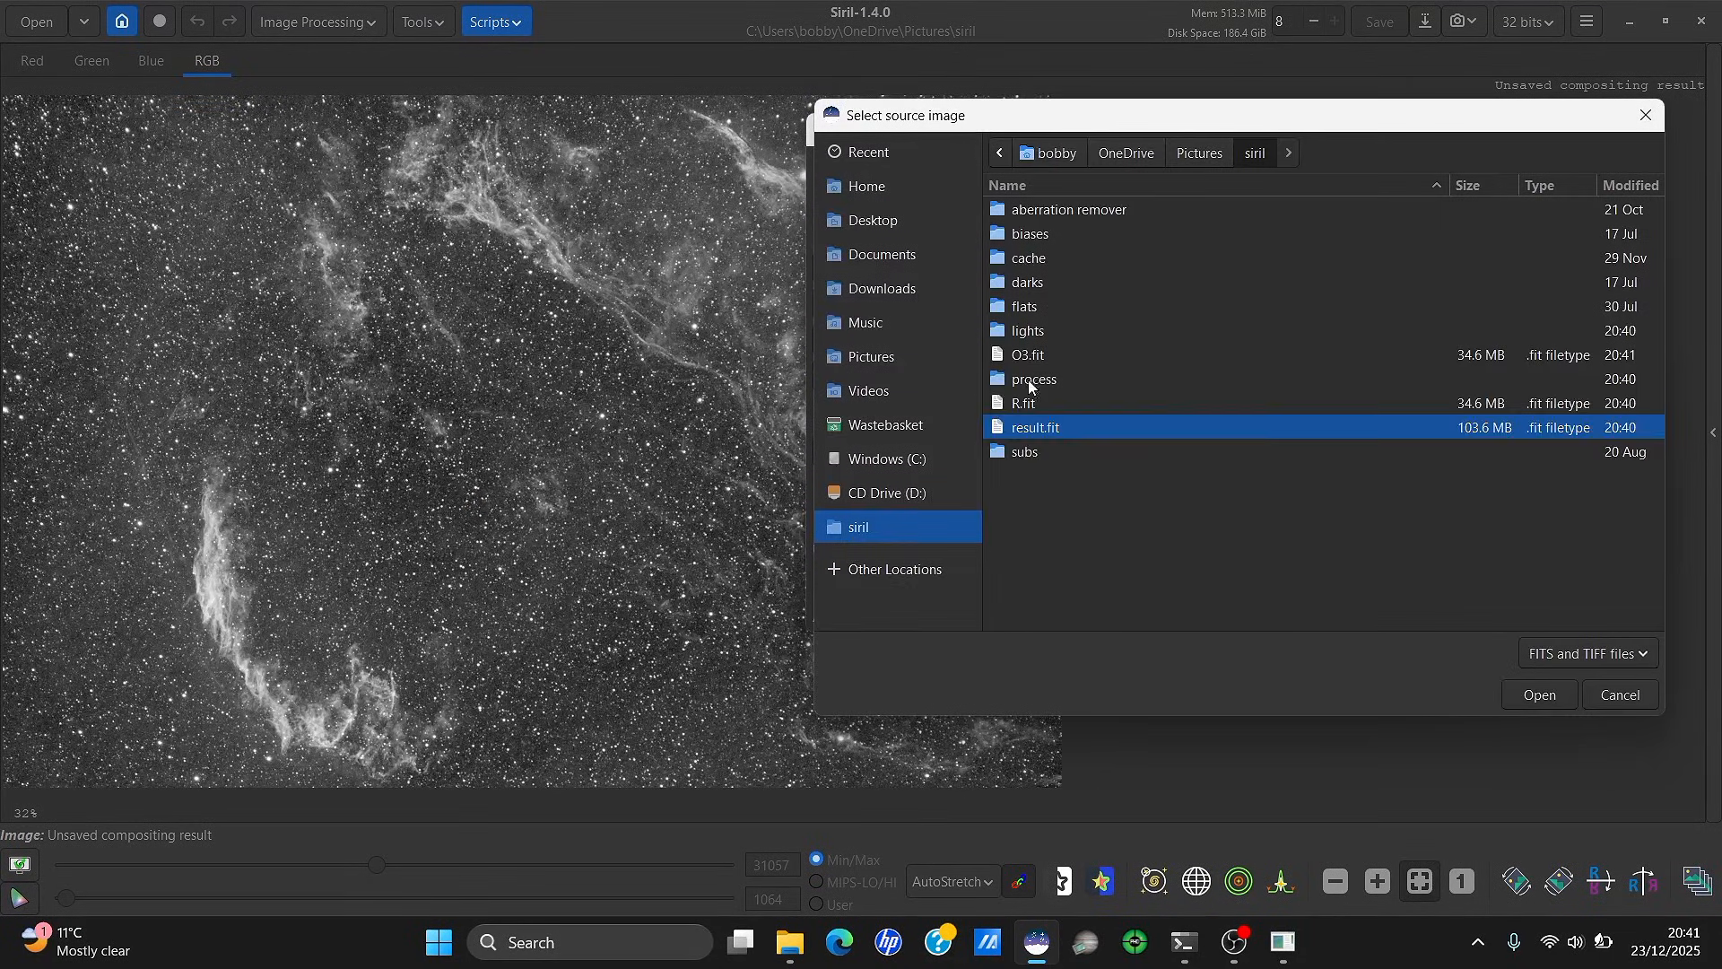
{"action": "double_click", "coordinate": [1026, 402]}
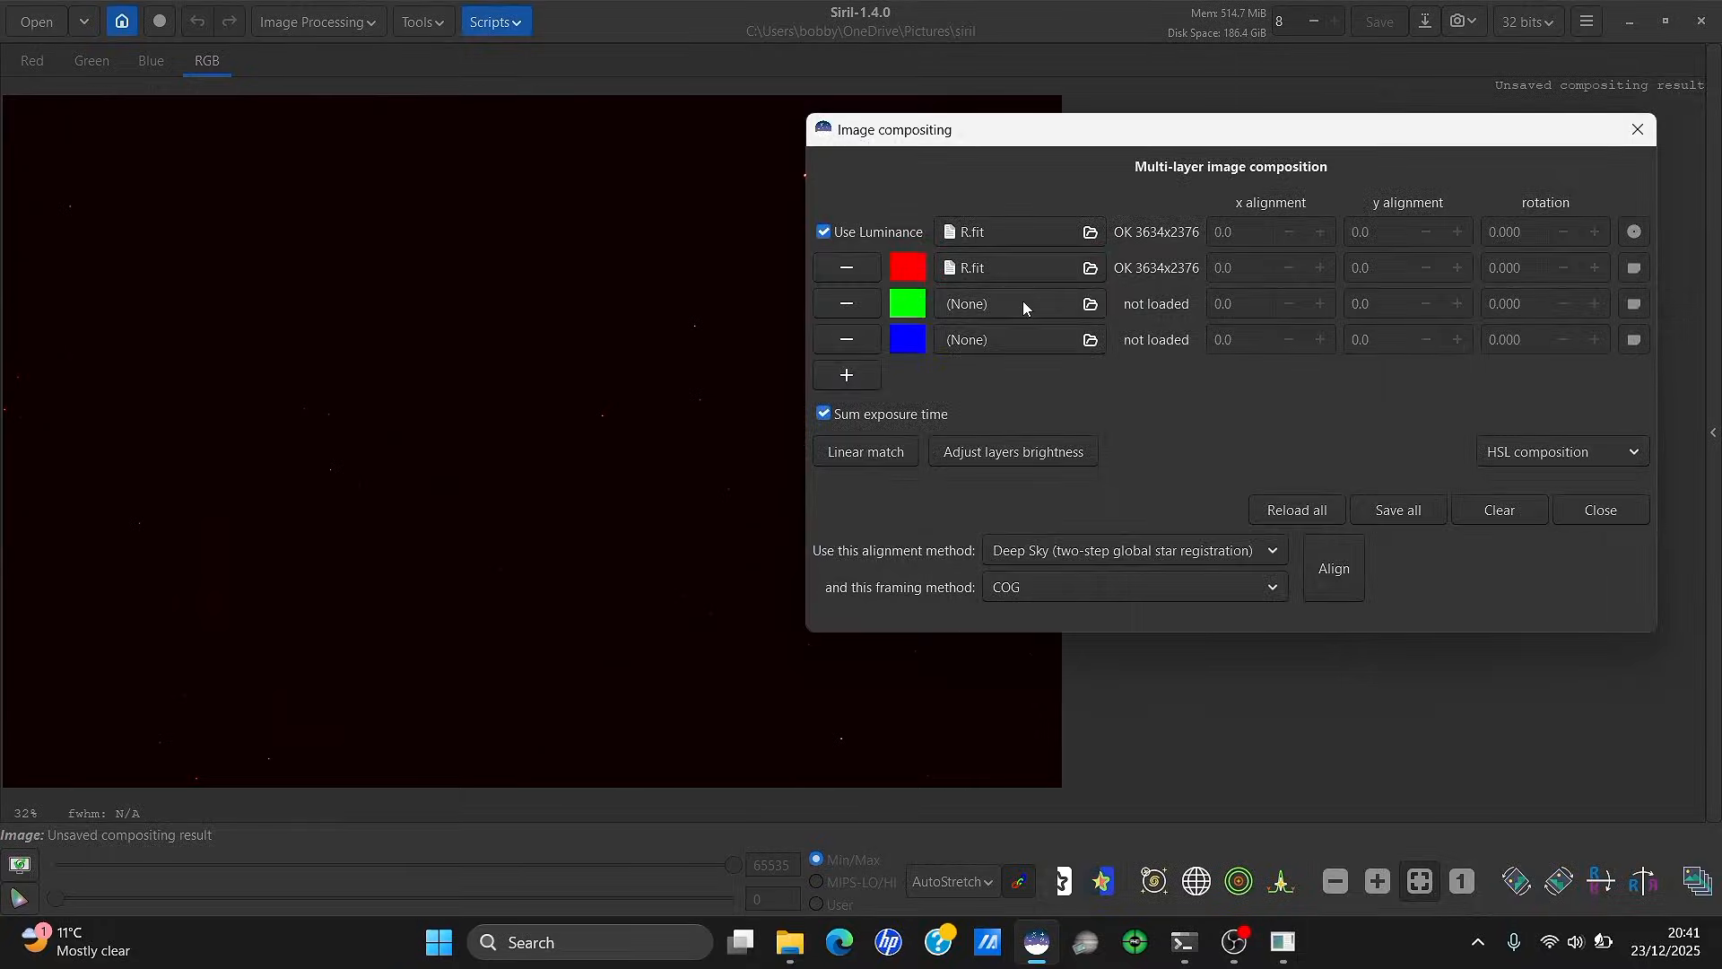
{"action": "left_click", "coordinate": [1022, 300]}
{"action": "double_click", "coordinate": [1065, 356]}
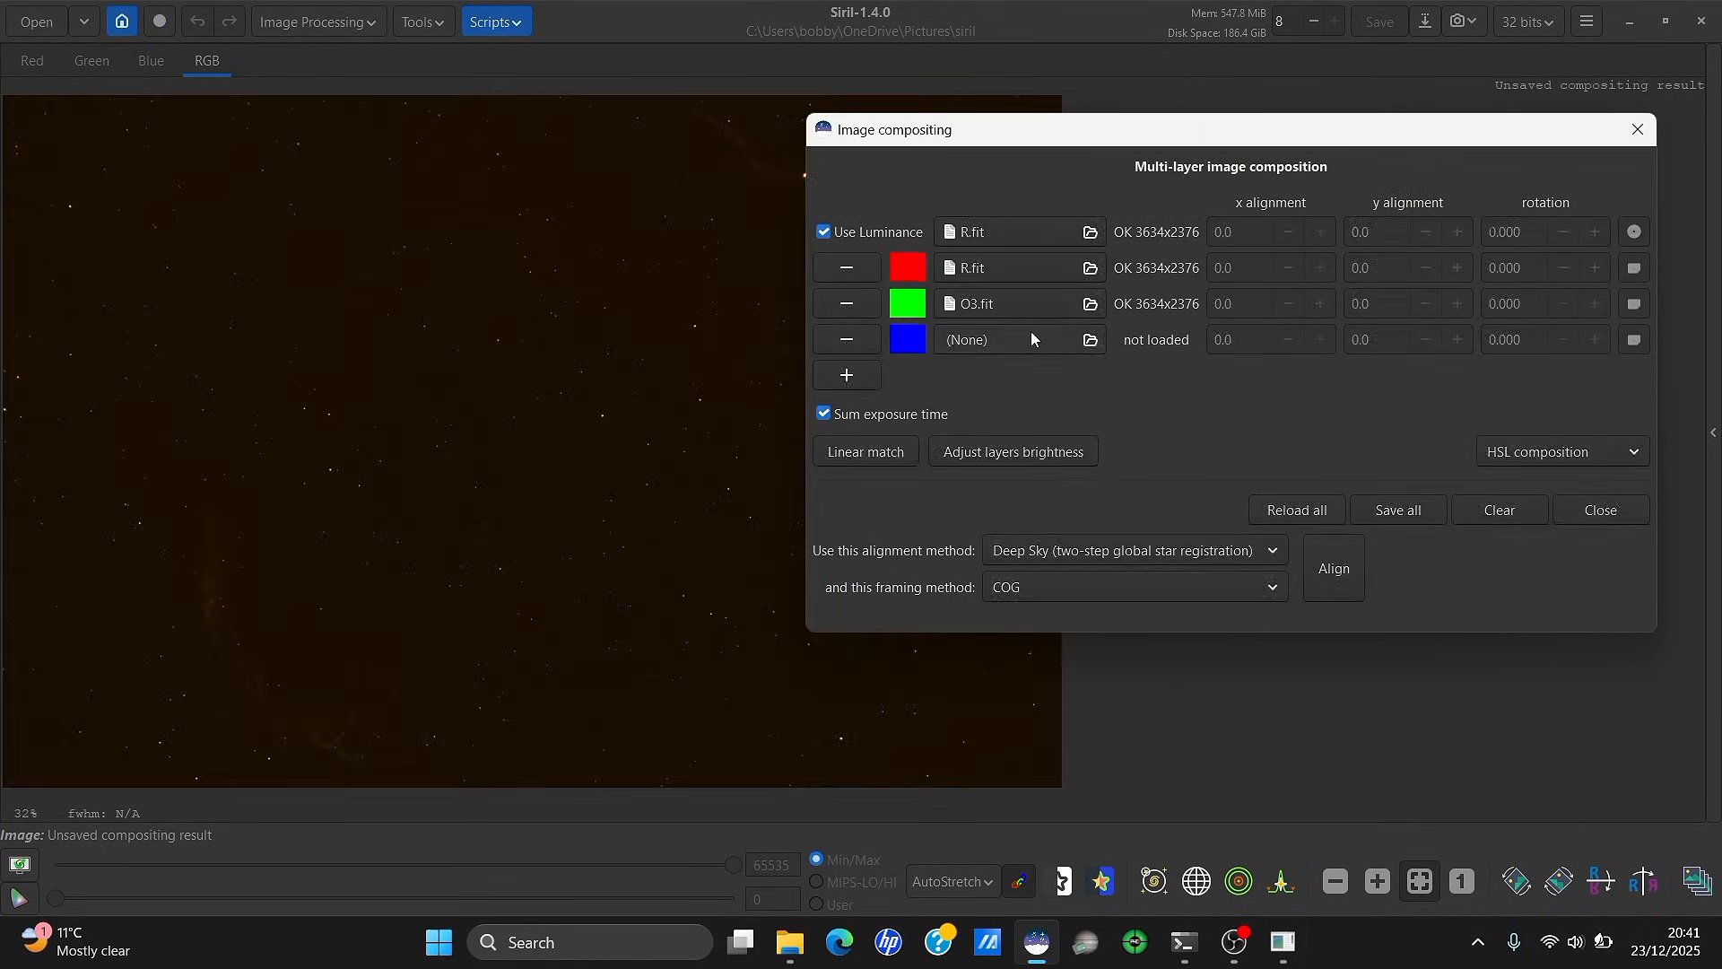
{"action": "left_click", "coordinate": [1032, 332]}
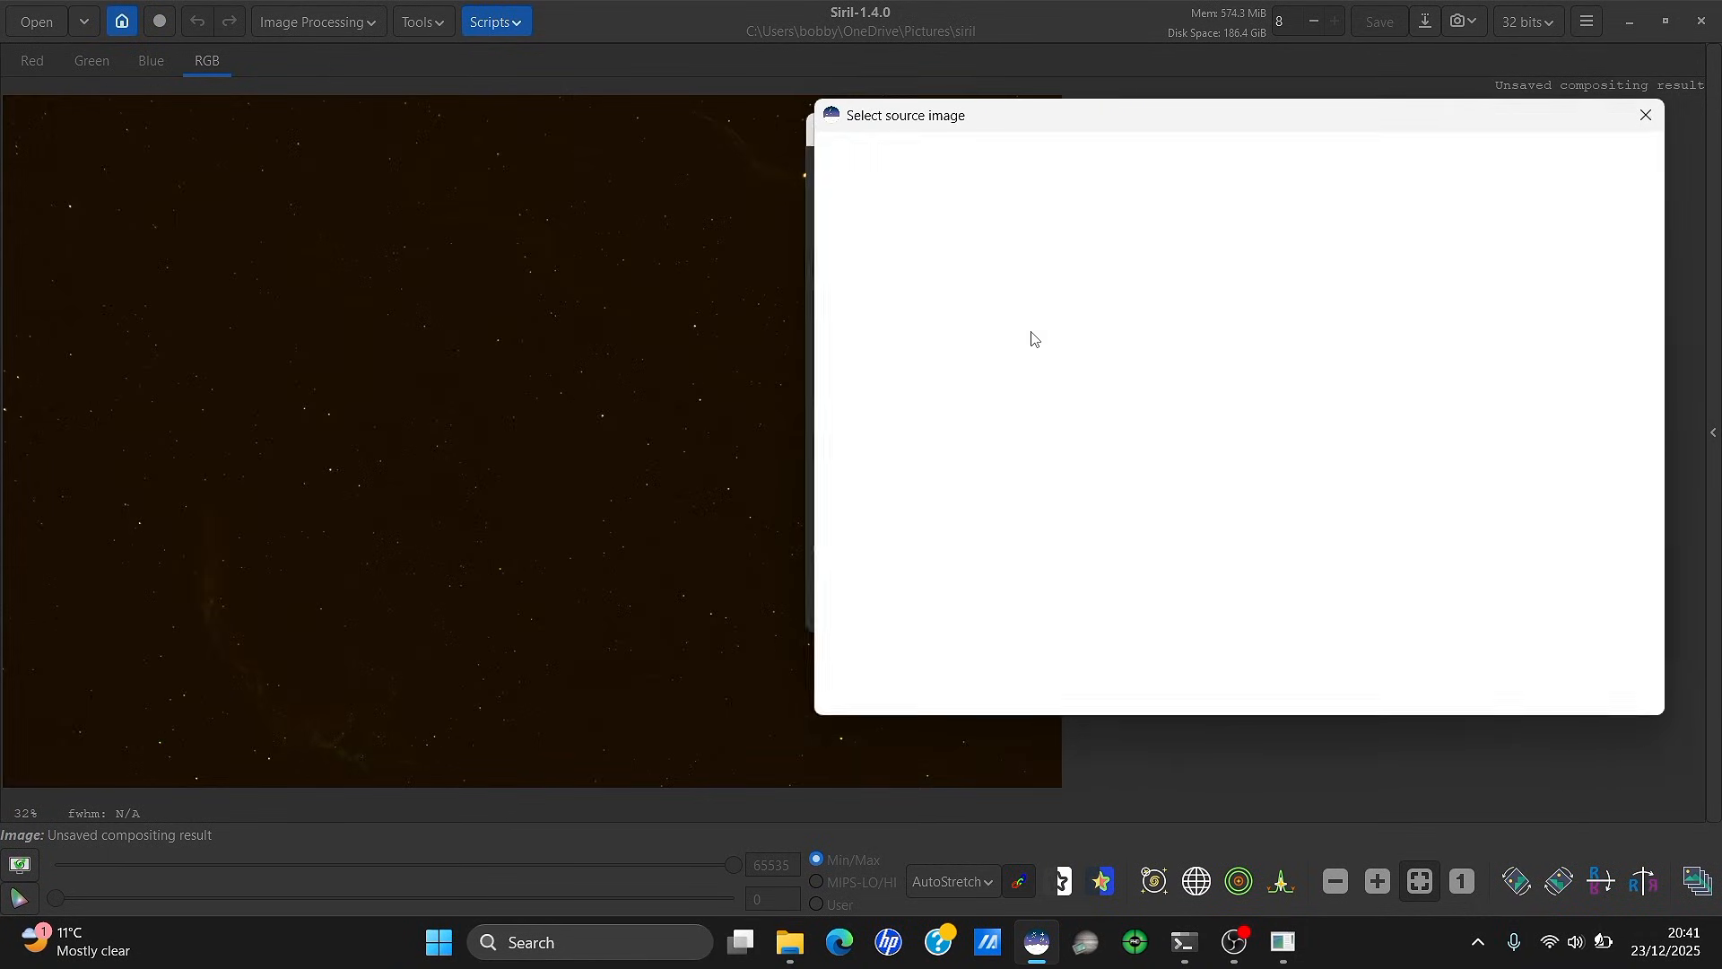
{"action": "double_click", "coordinate": [1057, 358]}
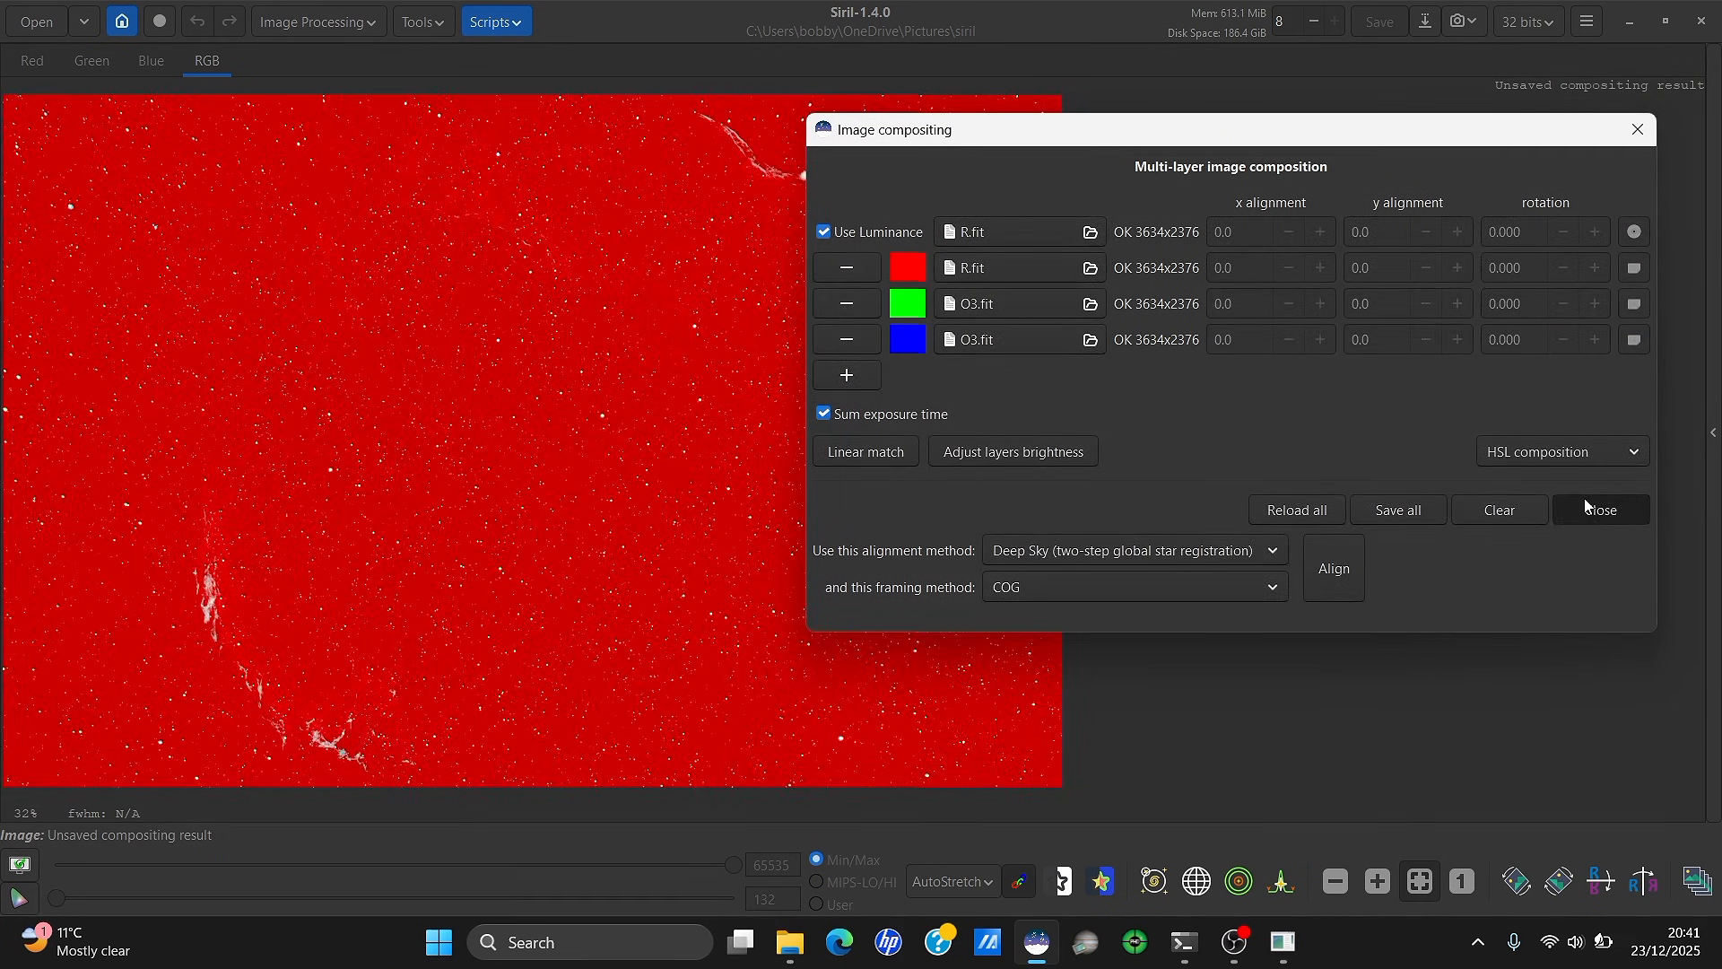
{"action": "left_click", "coordinate": [1586, 510]}
{"action": "mouse_move", "coordinate": [1282, 942]}
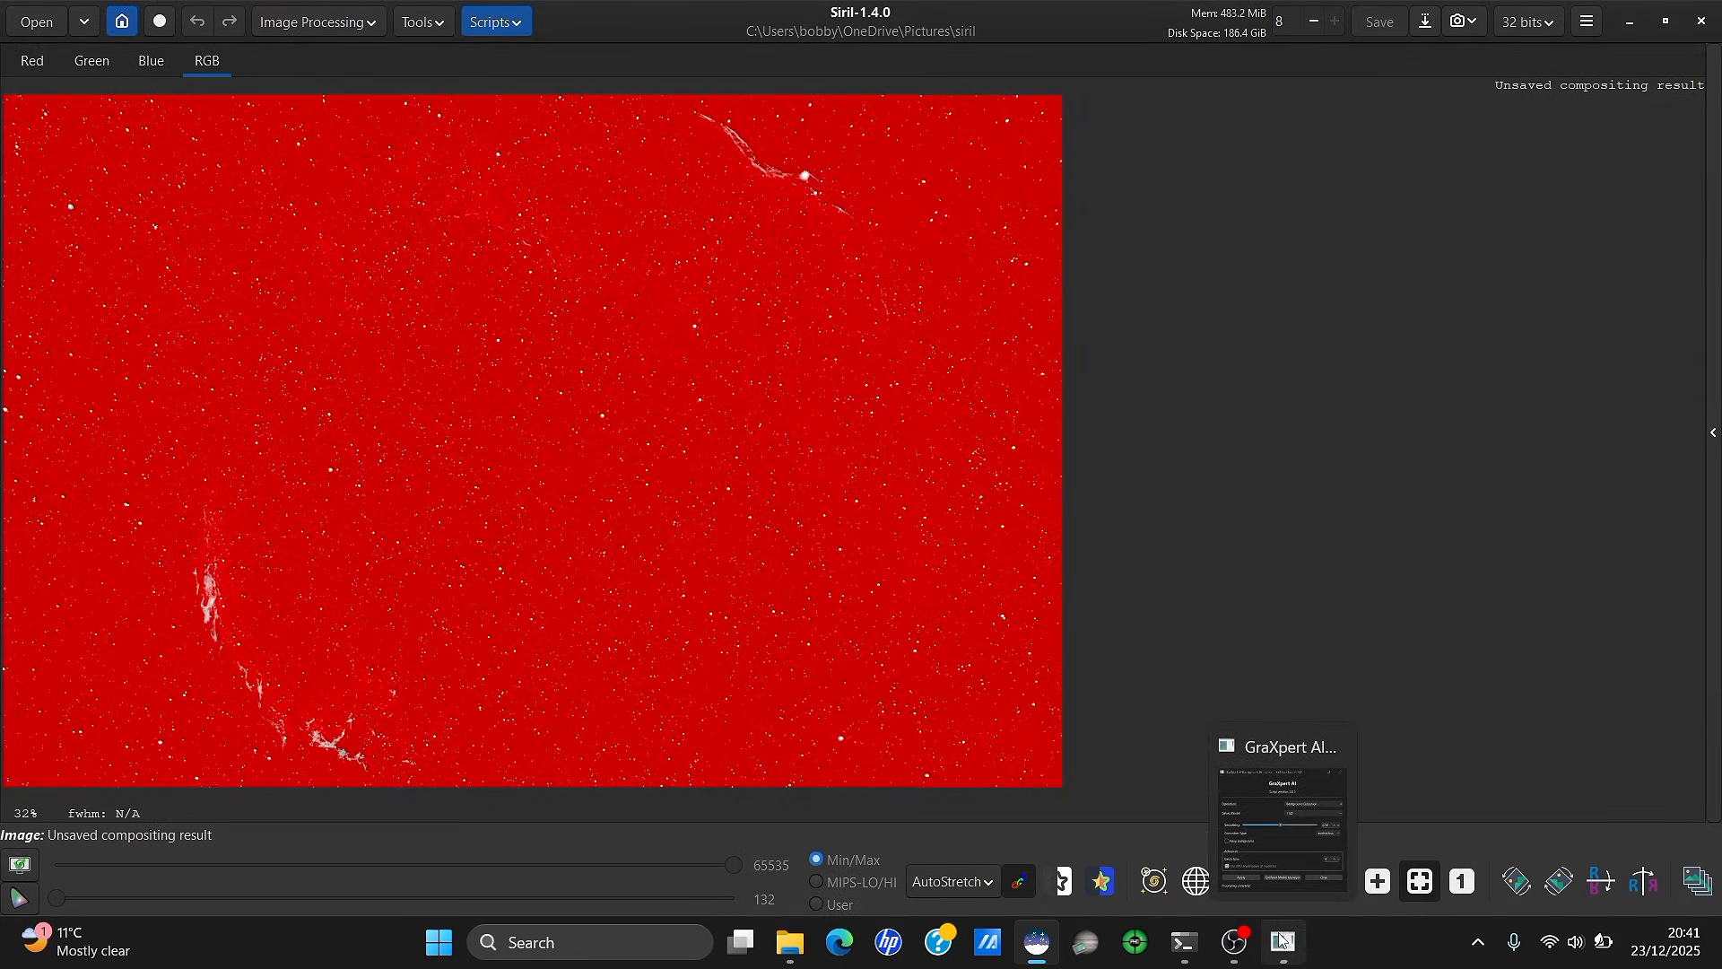
{"action": "left_click", "coordinate": [1266, 910]}
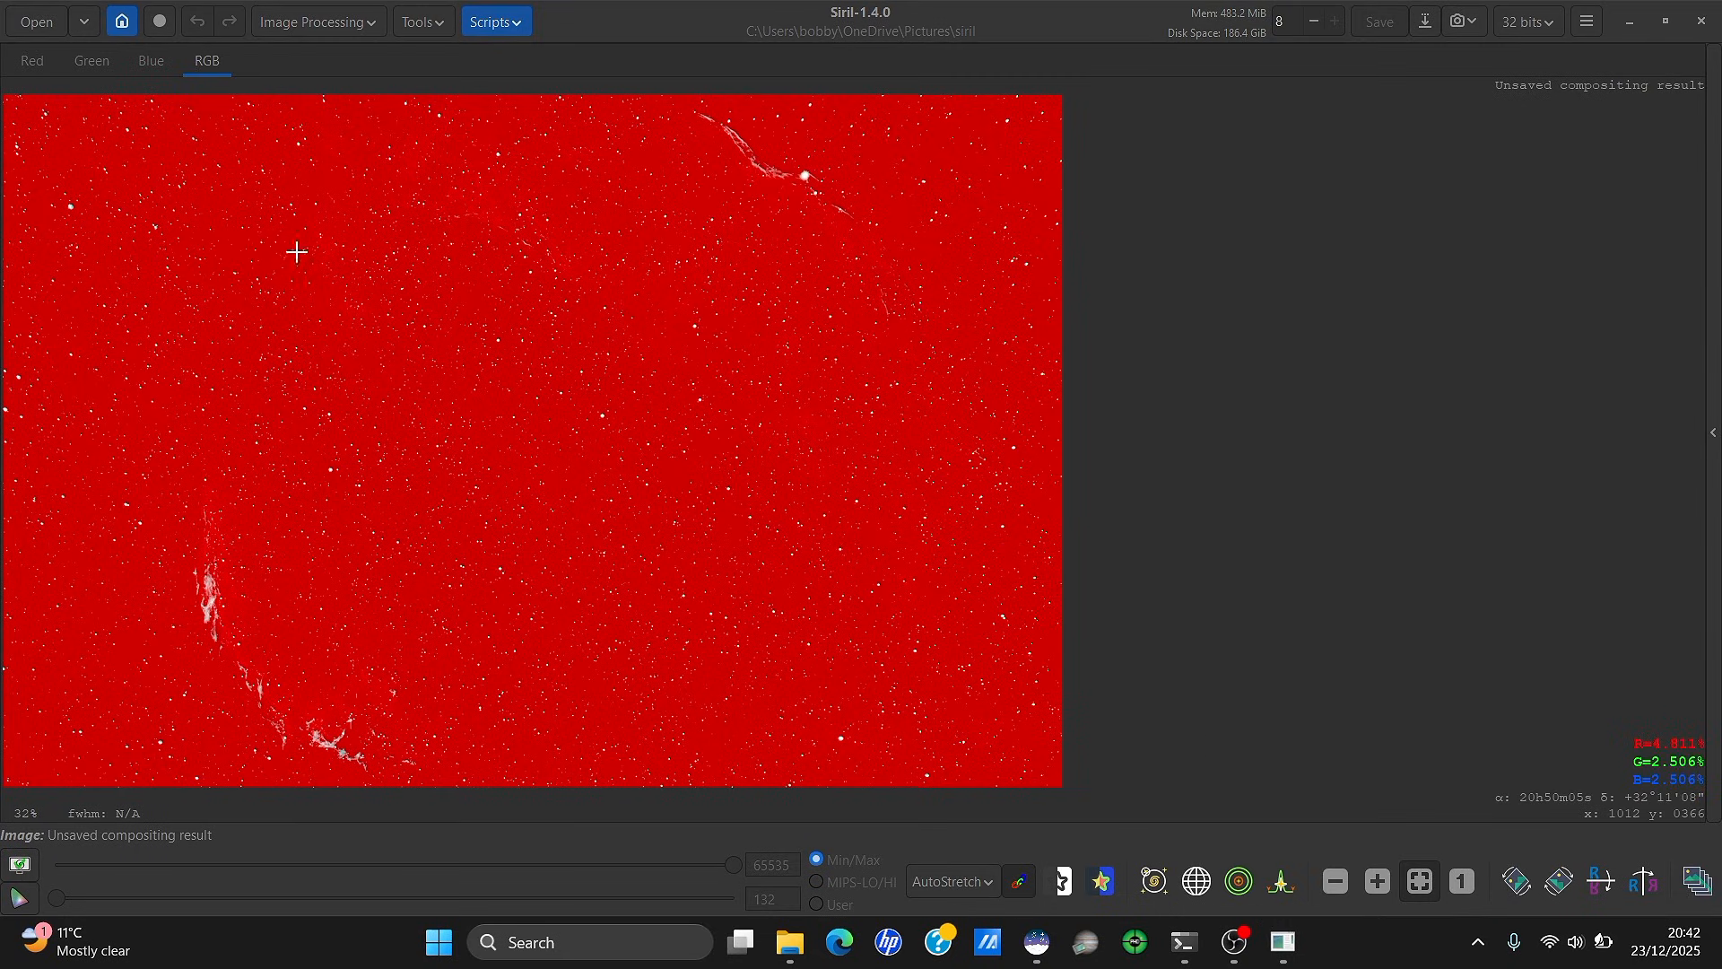
{"action": "left_click", "coordinate": [295, 251]}
{"action": "left_click", "coordinate": [1269, 911]}
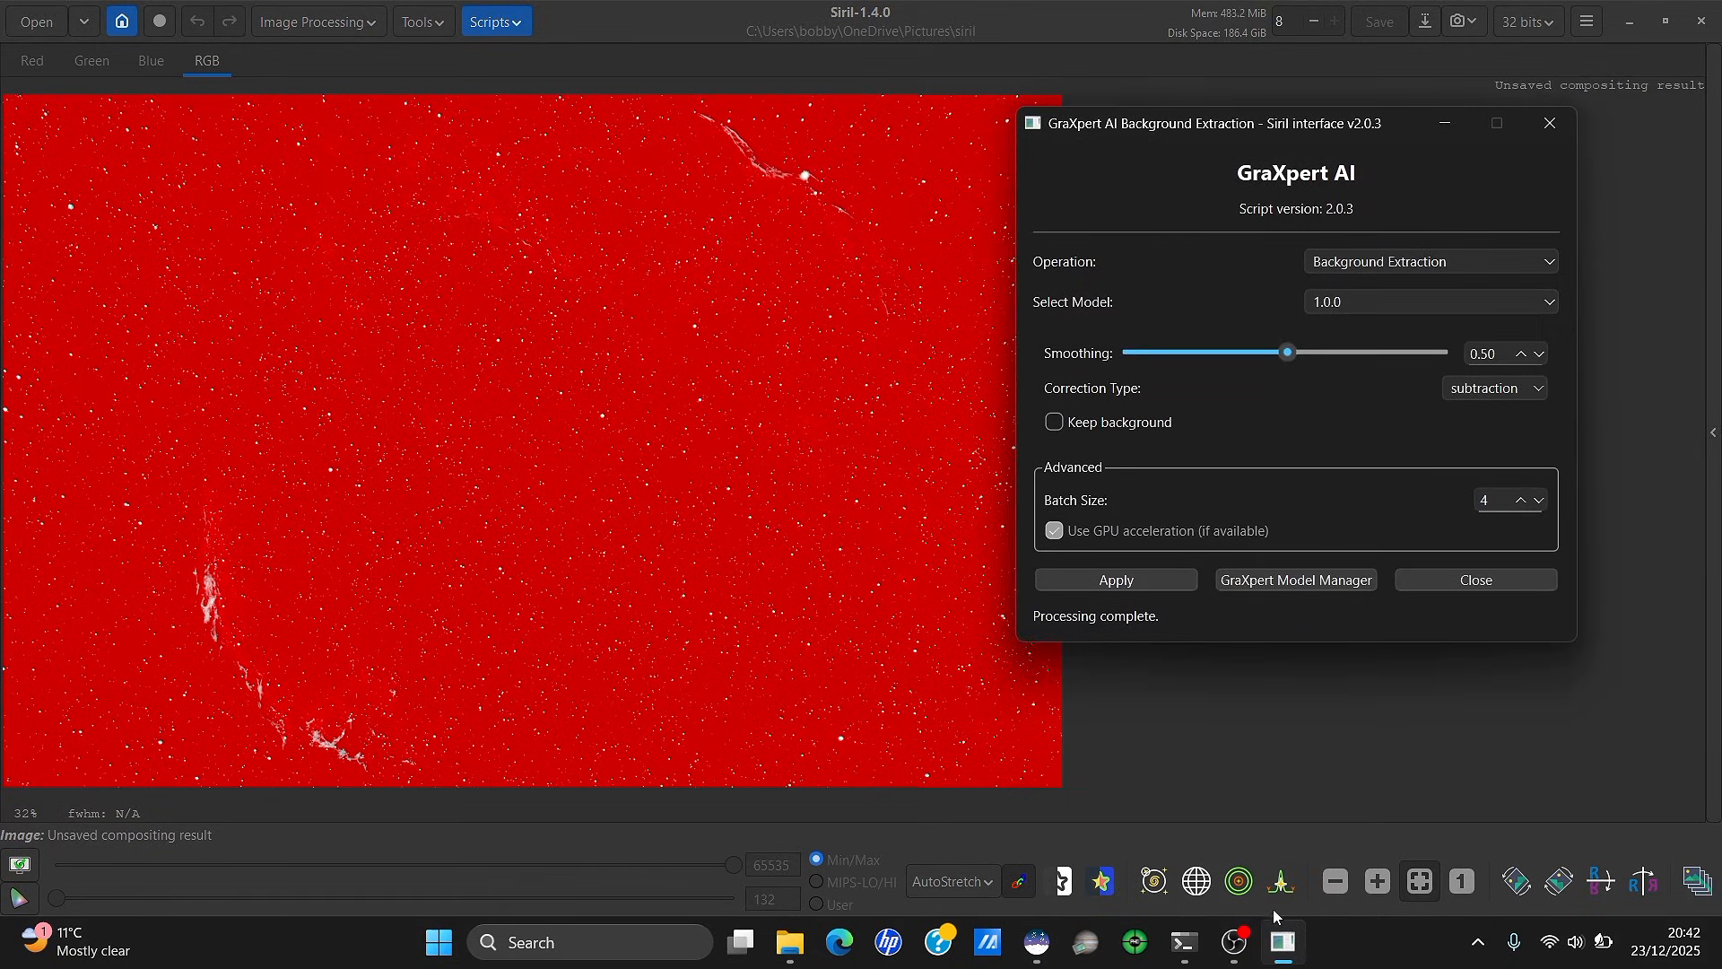
{"action": "left_click", "coordinate": [1152, 583]}
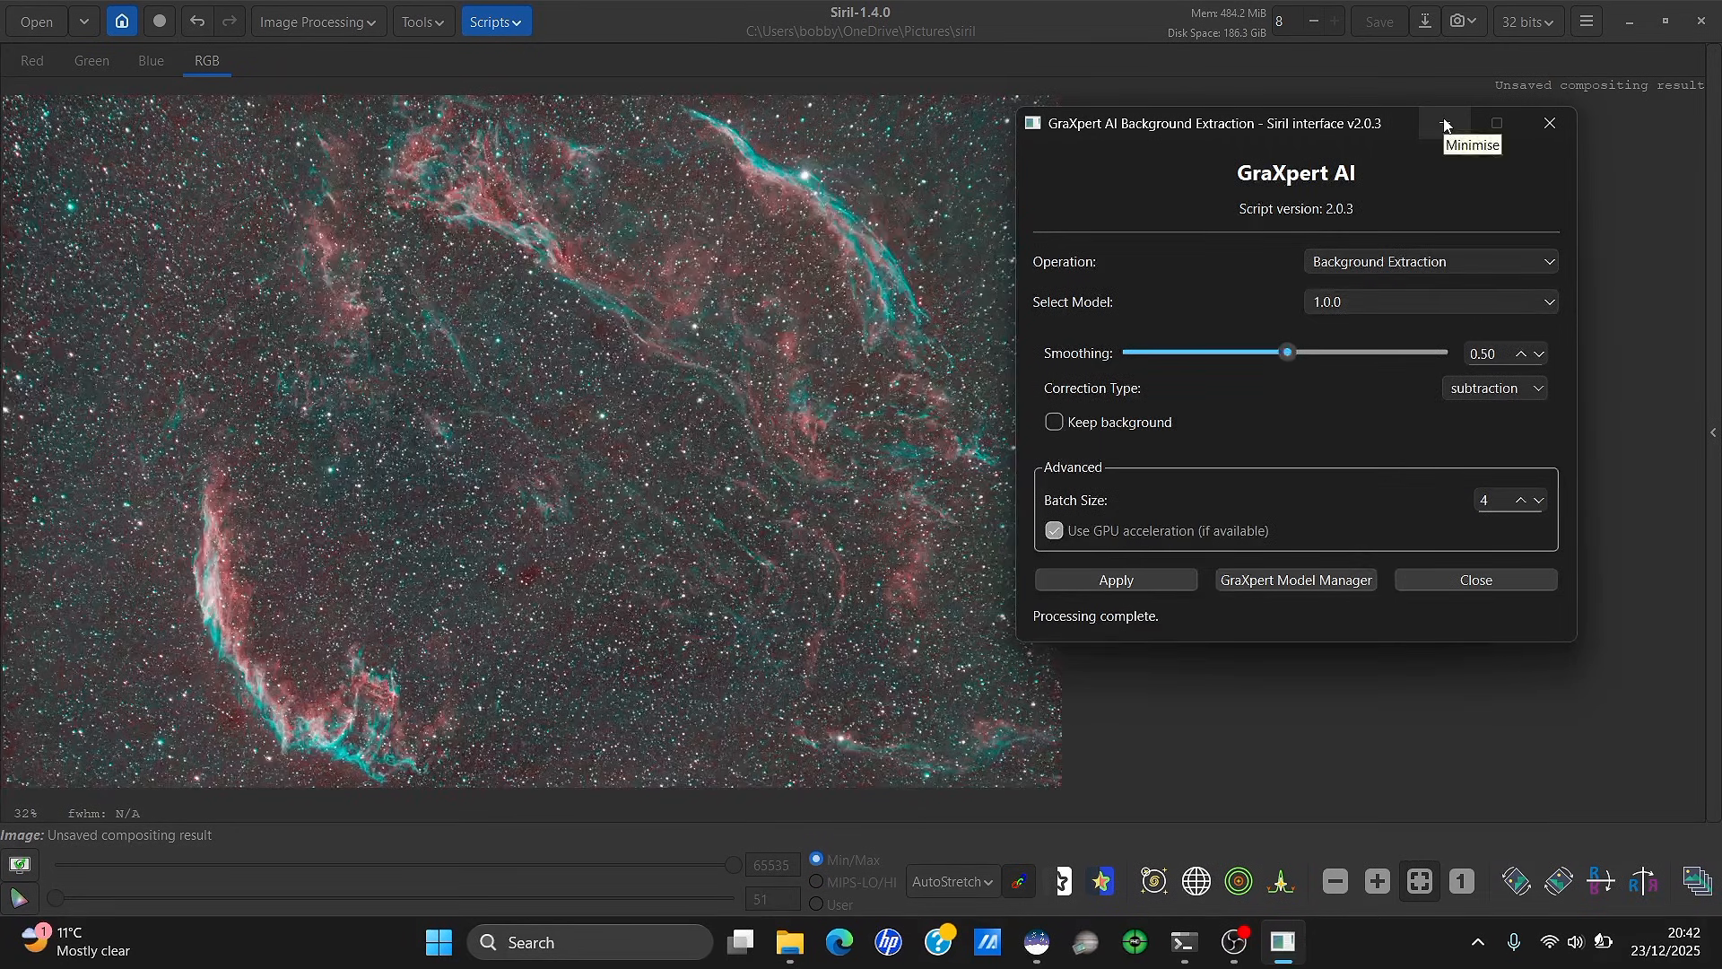
{"action": "left_click", "coordinate": [1444, 124]}
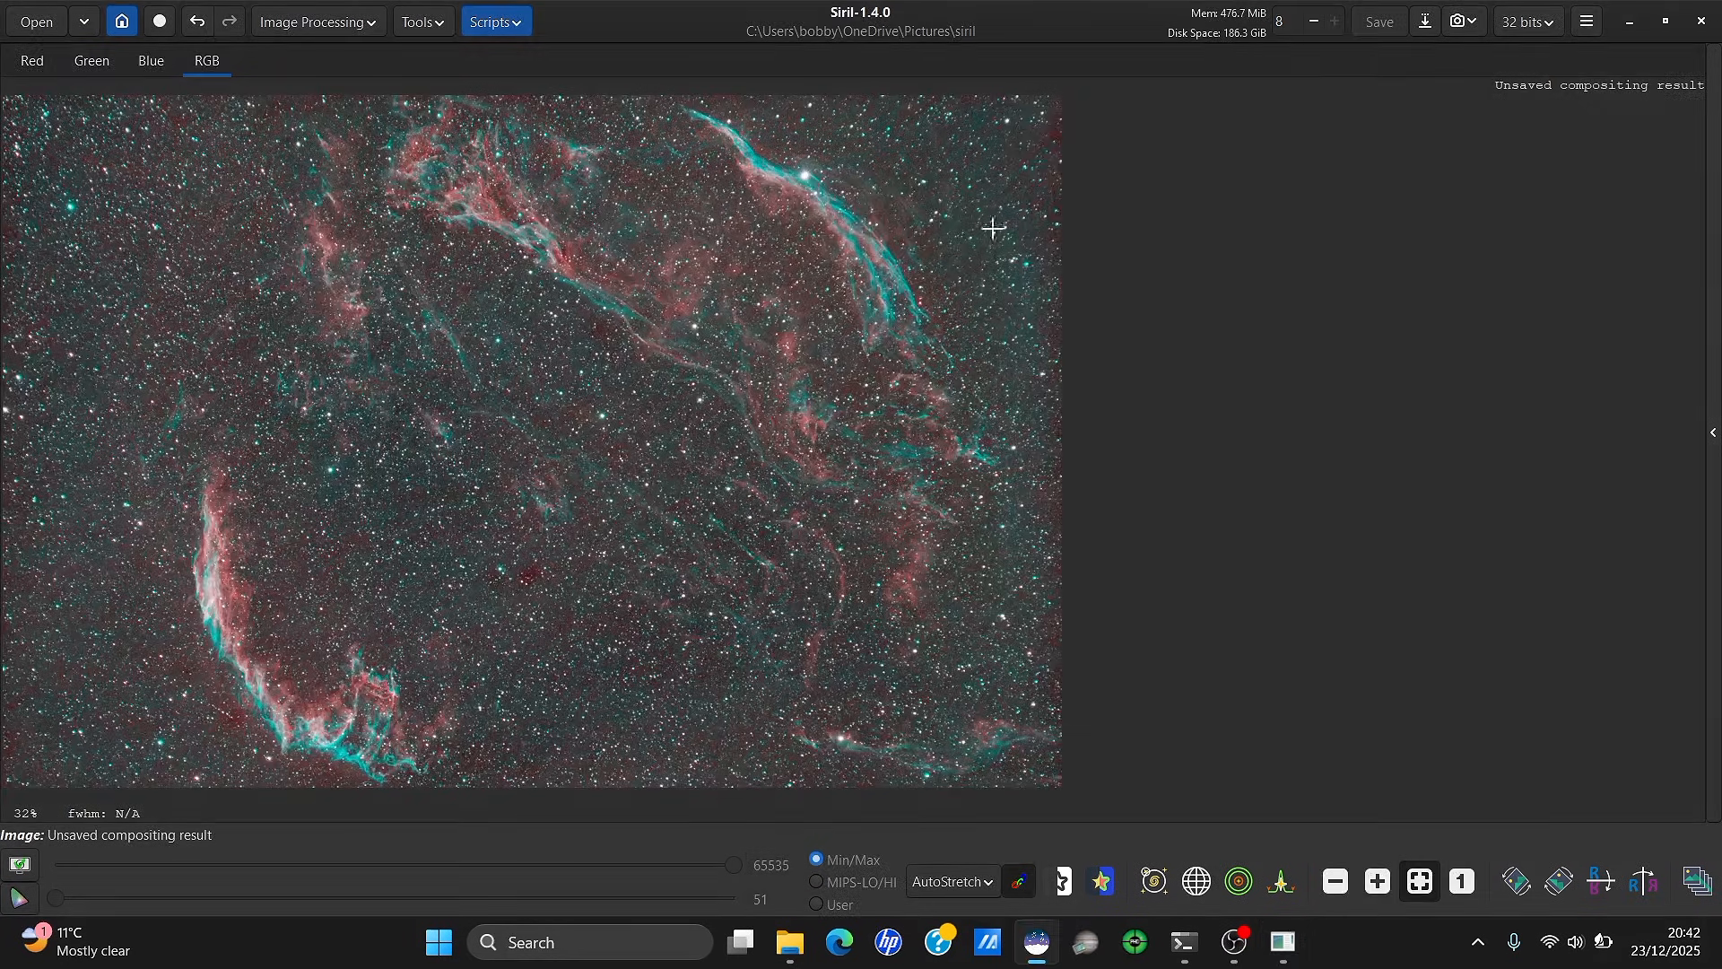
{"action": "scroll", "coordinate": [938, 180], "scroll_direction": "up", "scroll_amount": 3}
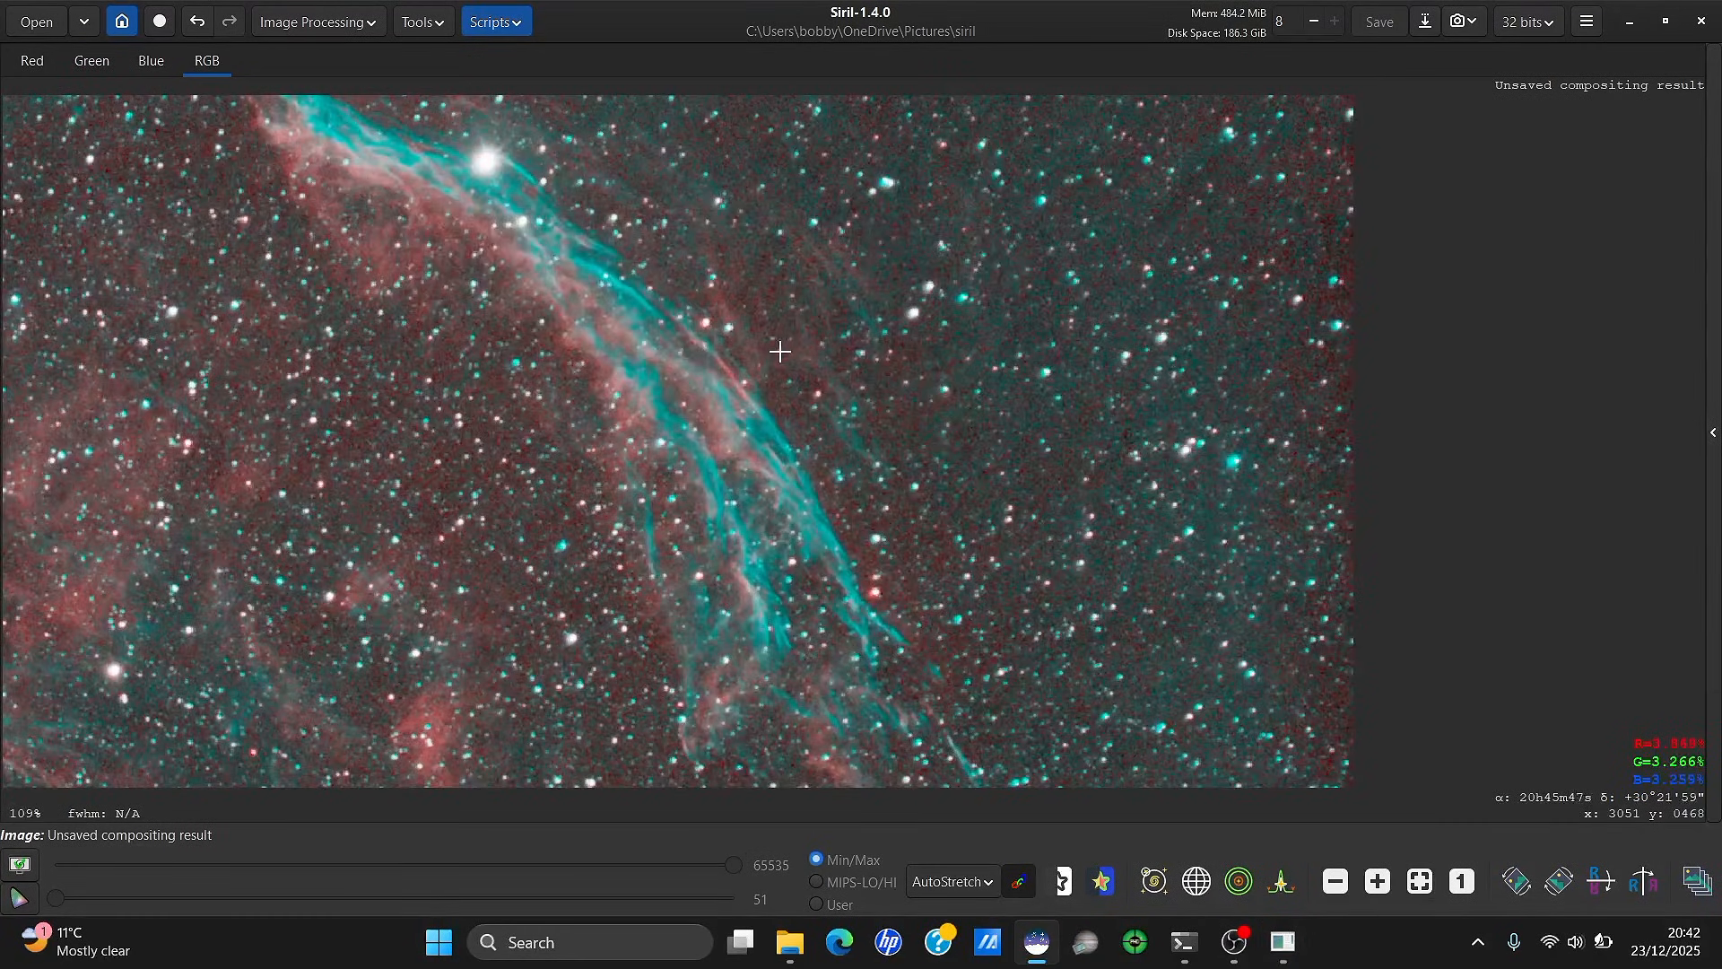
{"action": "scroll", "coordinate": [780, 352], "scroll_direction": "down", "scroll_amount": 3}
{"action": "scroll", "coordinate": [272, 362], "scroll_direction": "down", "scroll_amount": 1}
{"action": "scroll", "coordinate": [107, 454], "scroll_direction": "up", "scroll_amount": 2}
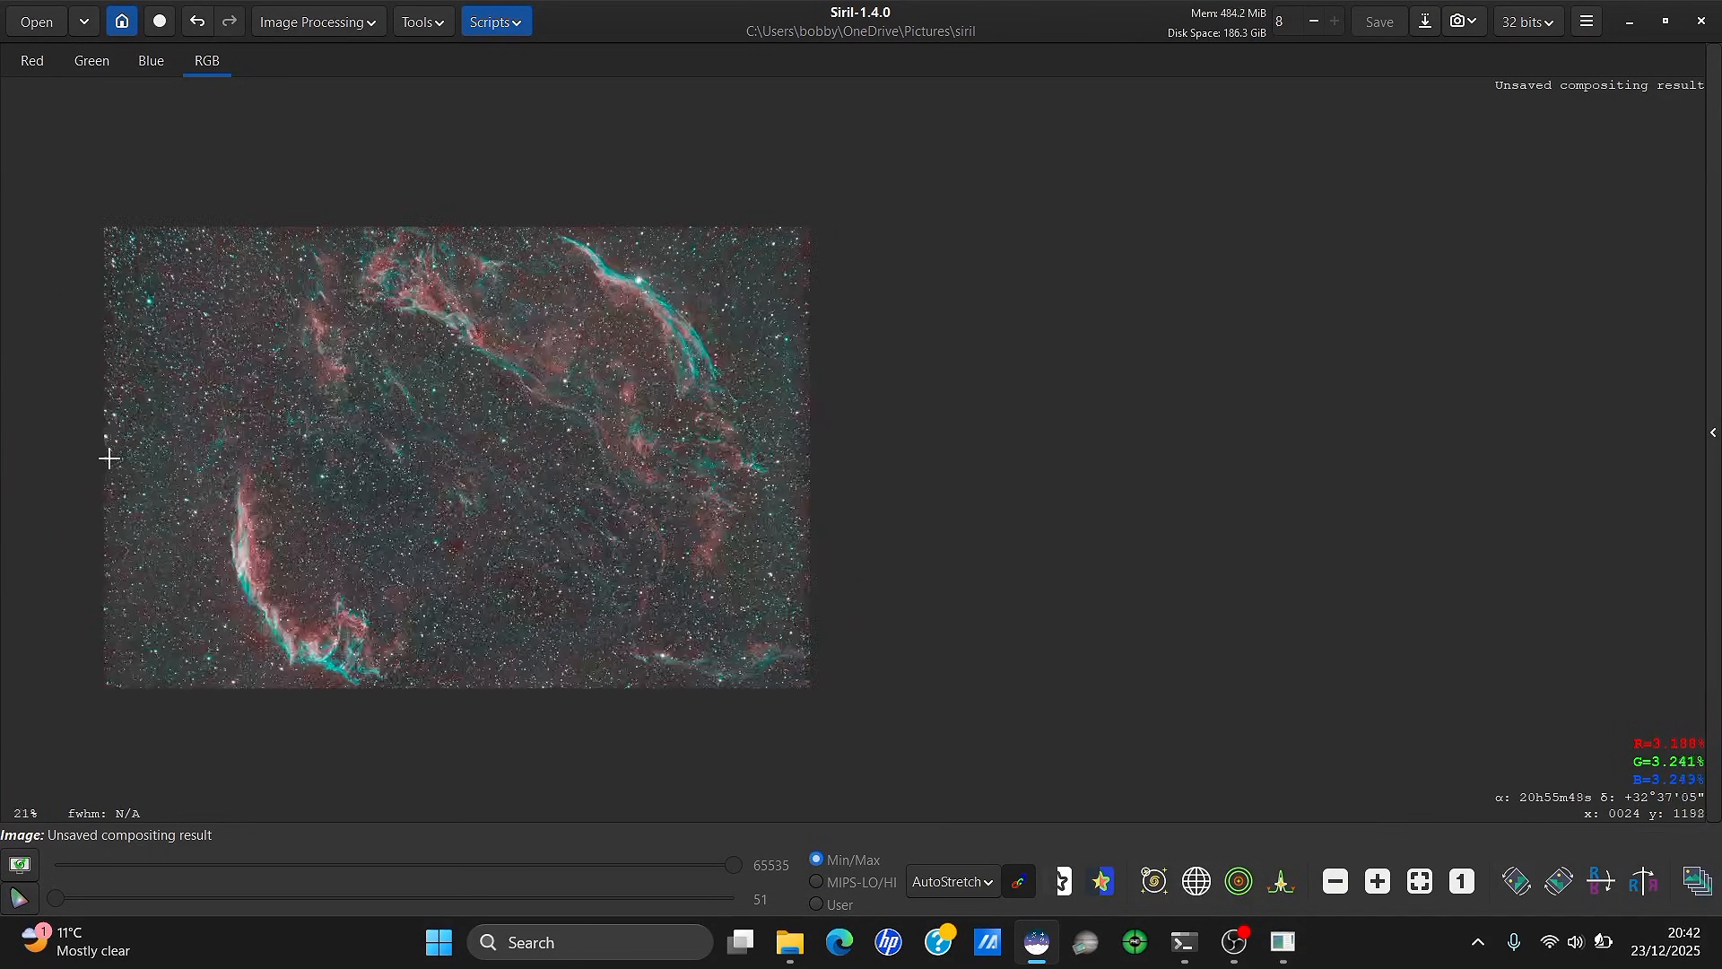
{"action": "scroll", "coordinate": [538, 189], "scroll_direction": "up", "scroll_amount": 3}
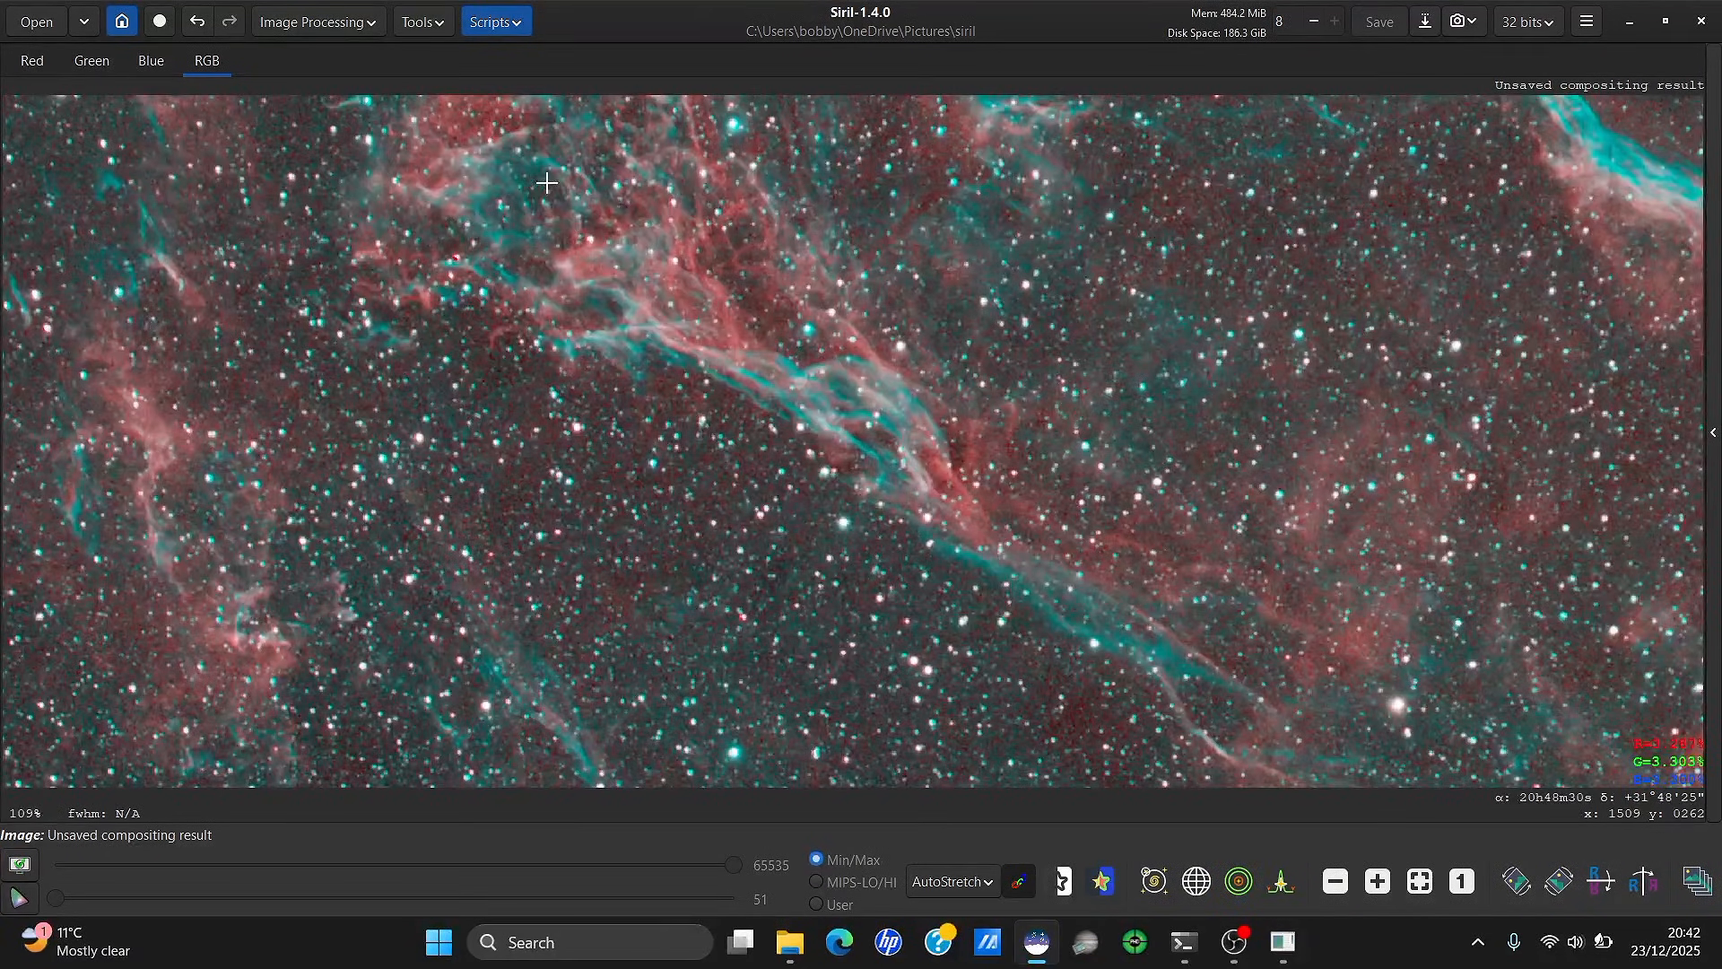
{"action": "scroll", "coordinate": [546, 182], "scroll_direction": "down", "scroll_amount": 3}
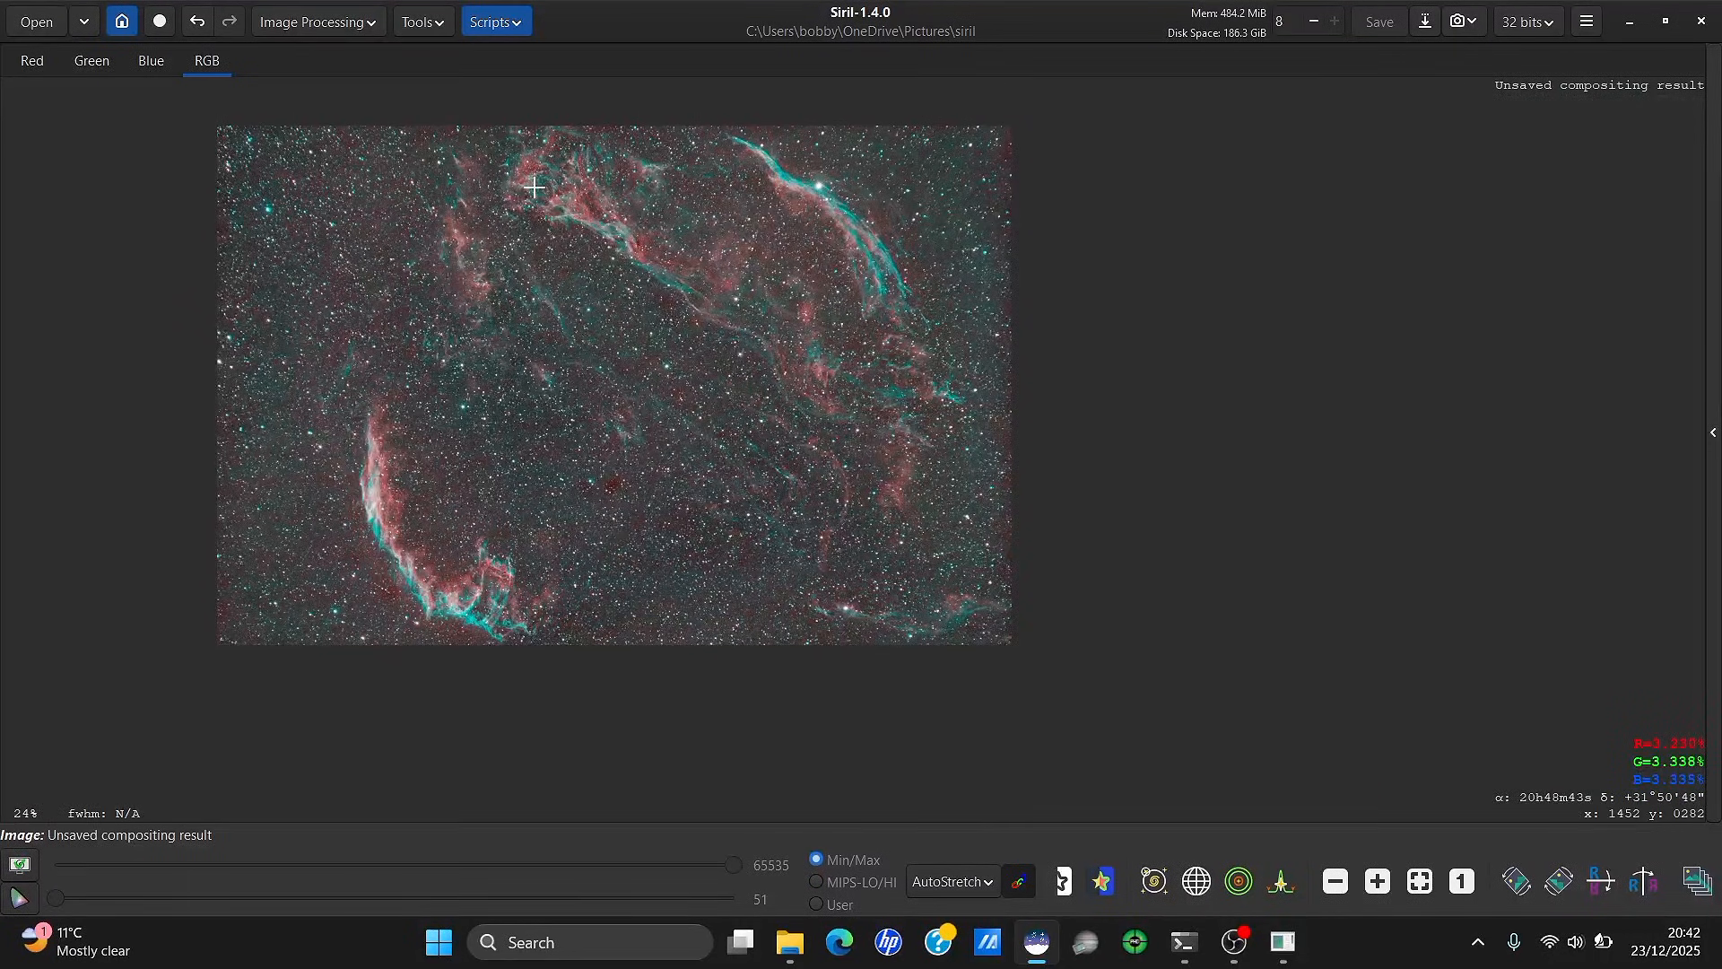
{"action": "scroll", "coordinate": [525, 198], "scroll_direction": "down", "scroll_amount": 1}
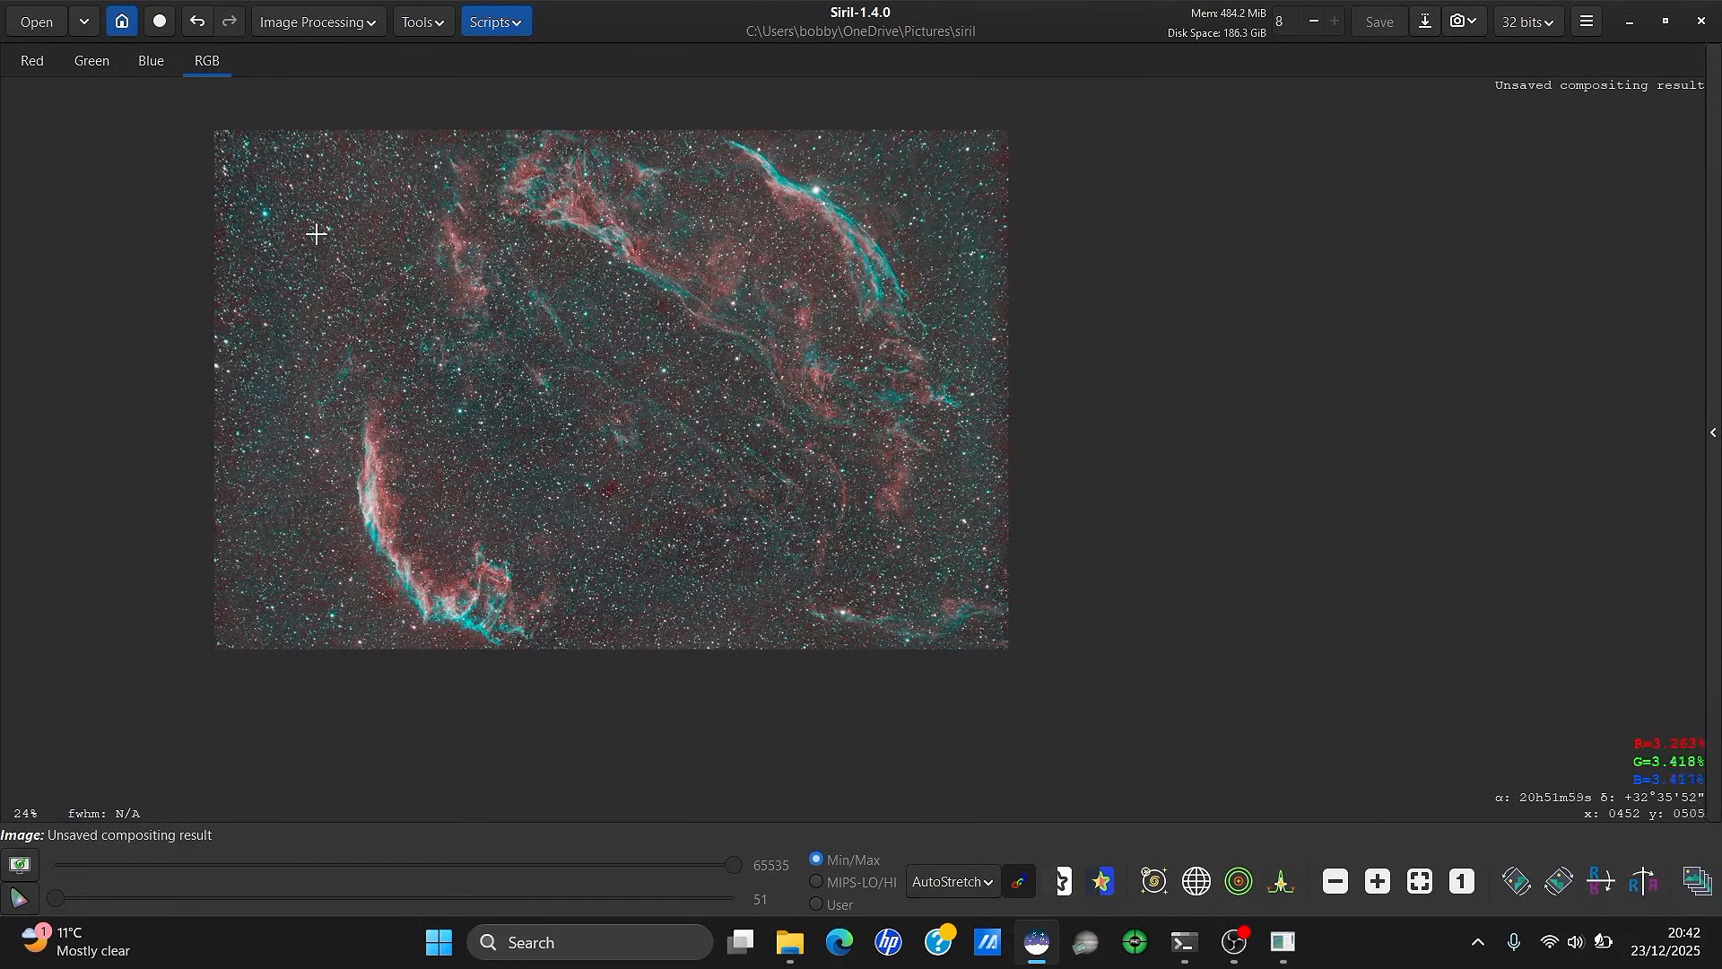
{"action": "scroll", "coordinate": [318, 233], "scroll_direction": "up", "scroll_amount": 4}
{"action": "scroll", "coordinate": [315, 235], "scroll_direction": "down", "scroll_amount": 3}
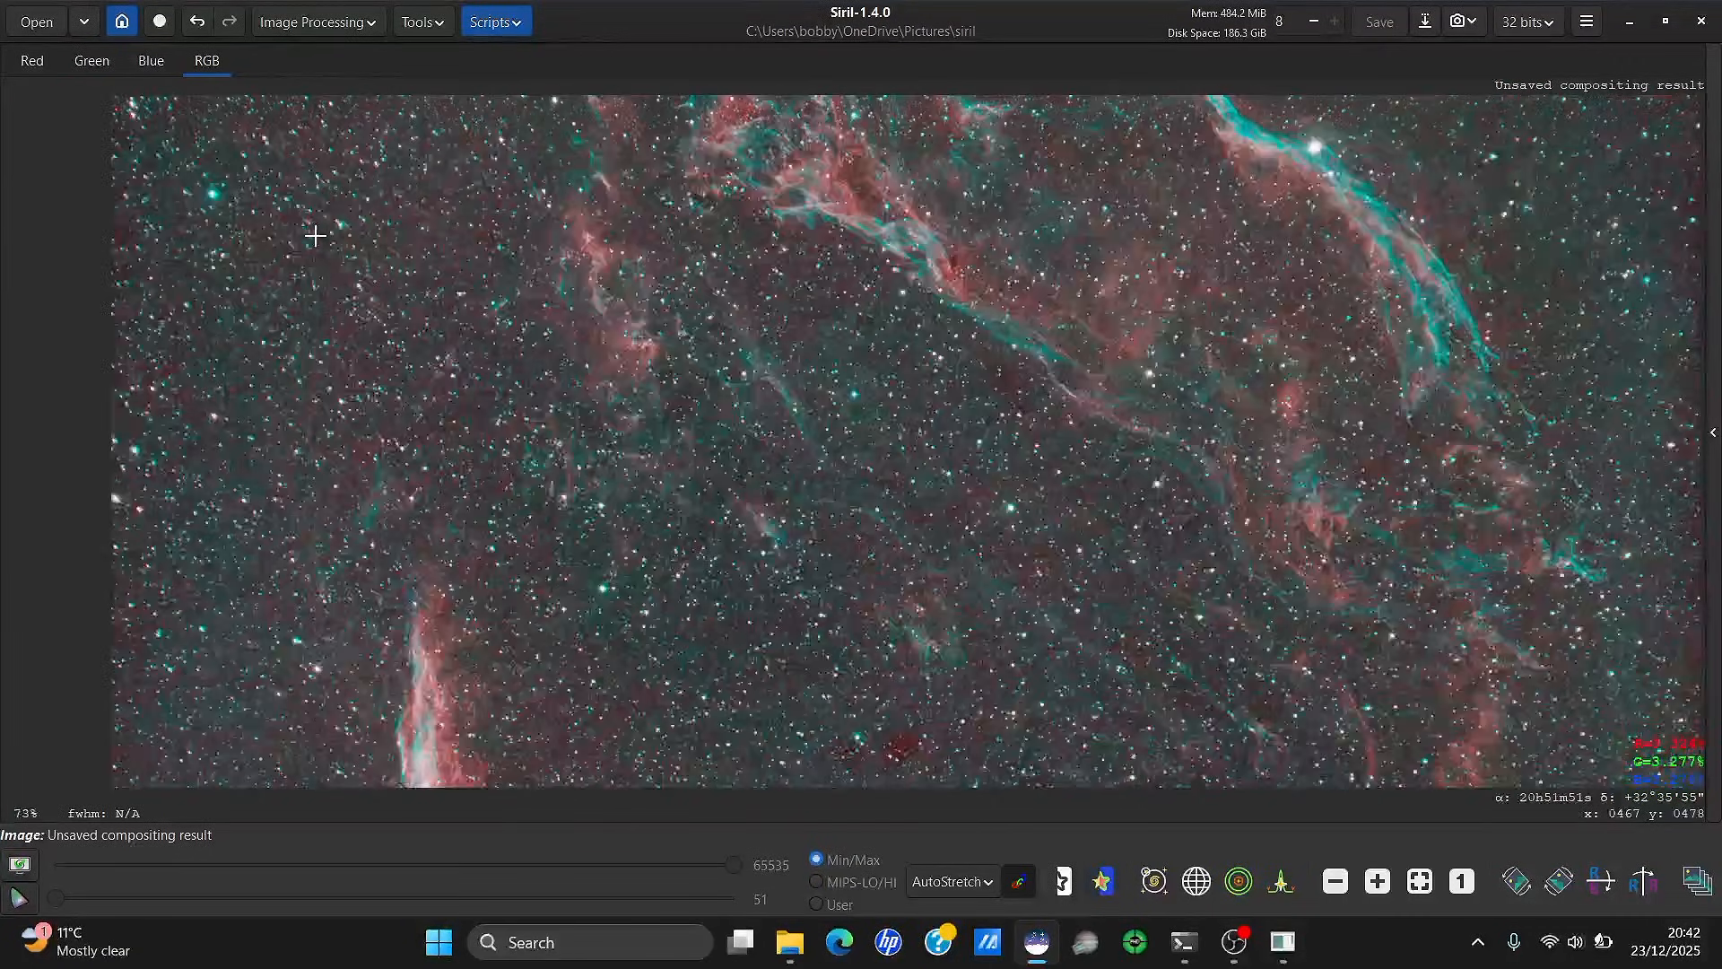
{"action": "scroll", "coordinate": [277, 684], "scroll_direction": "up", "scroll_amount": 3}
{"action": "scroll", "coordinate": [274, 684], "scroll_direction": "down", "scroll_amount": 4}
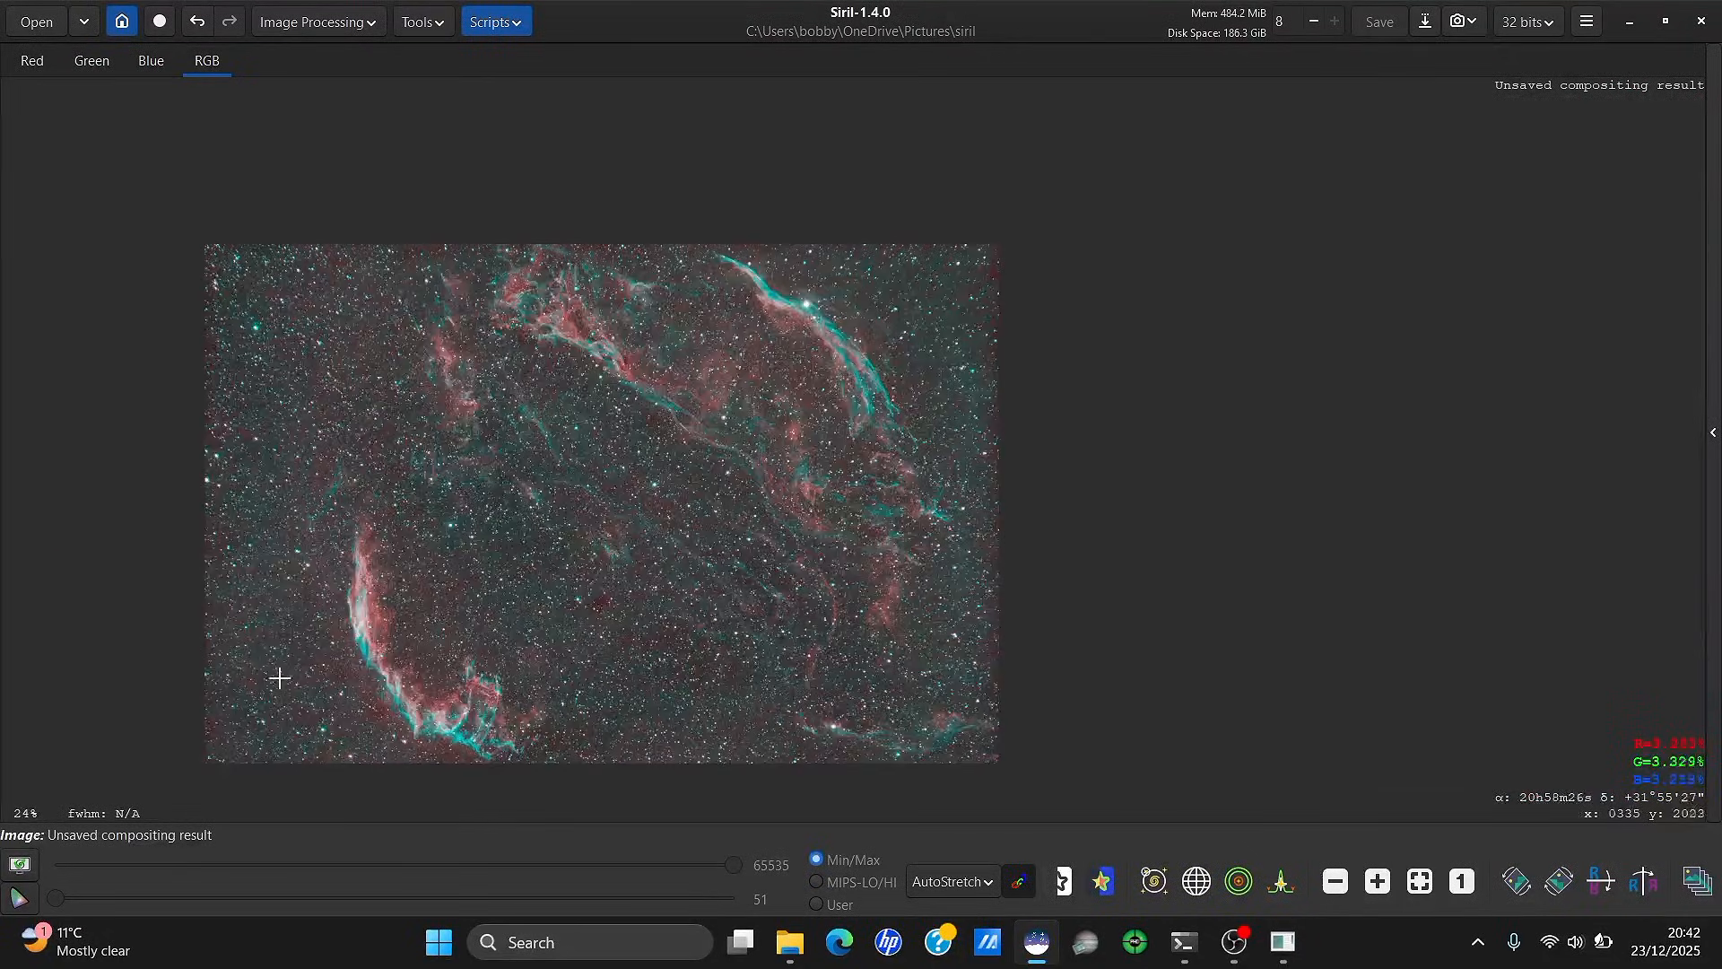
Run the AberrationRemover.py script's Calculate on the composite and close it once processing completes
{"action": "left_click", "coordinate": [494, 33]}
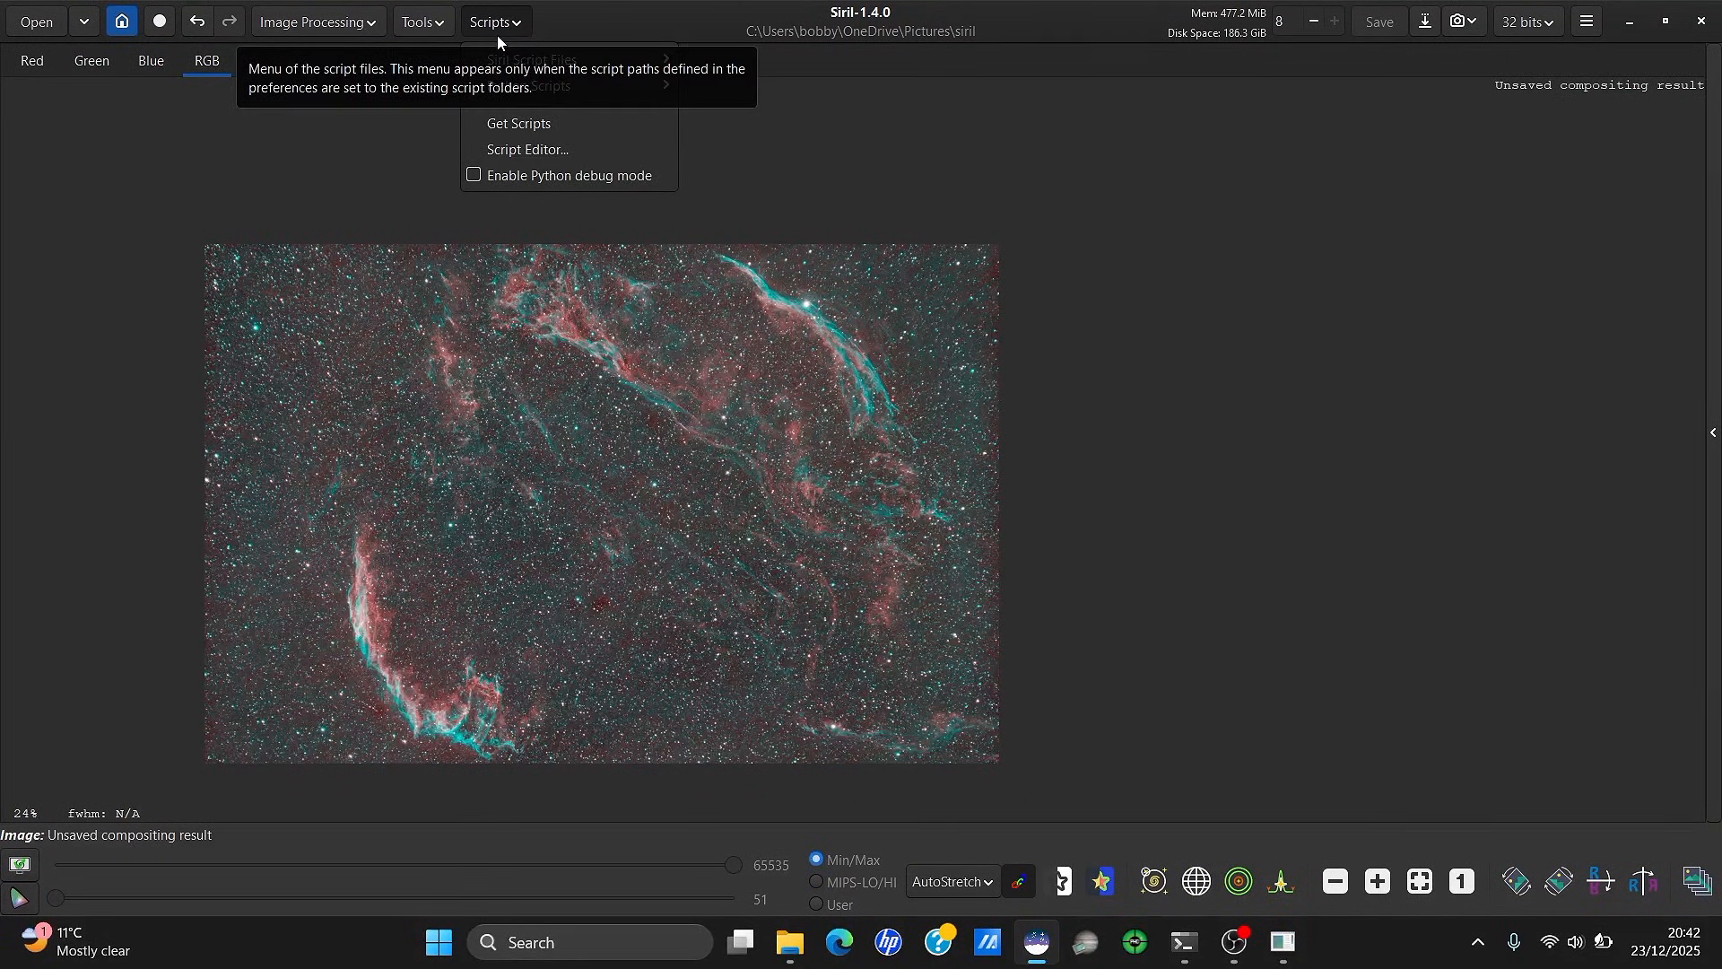
{"action": "mouse_move", "coordinate": [524, 58]}
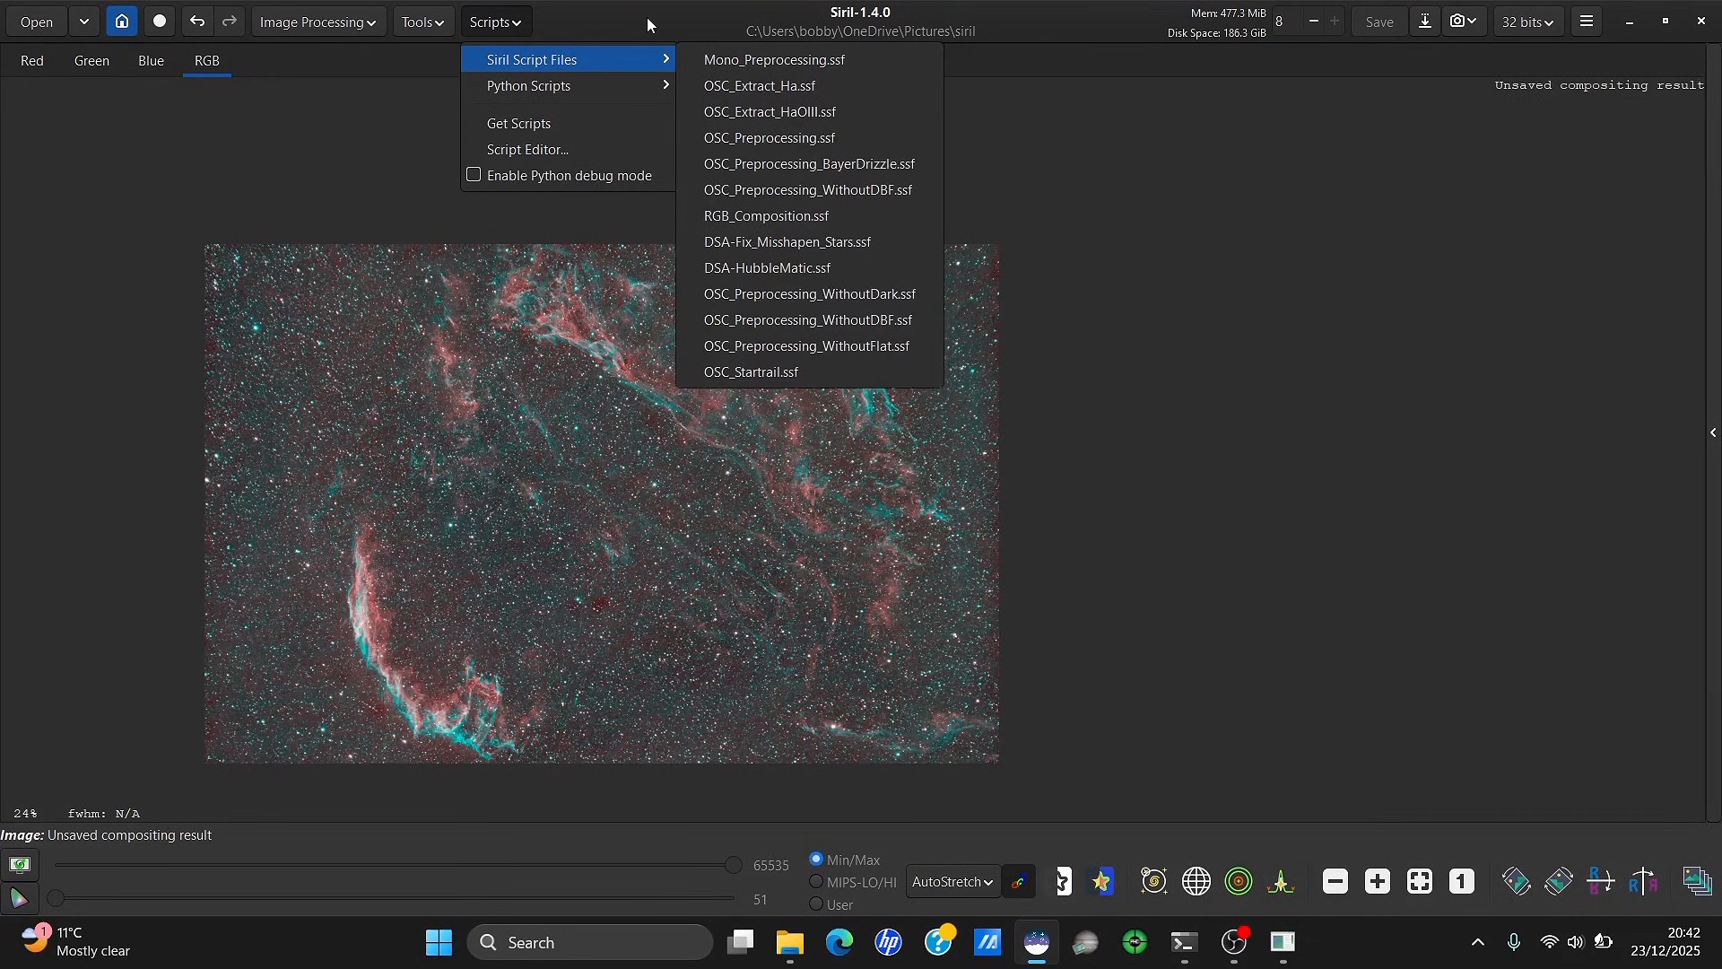
{"action": "left_click", "coordinate": [498, 22]}
{"action": "left_click", "coordinate": [498, 22]}
{"action": "mouse_move", "coordinate": [572, 88]}
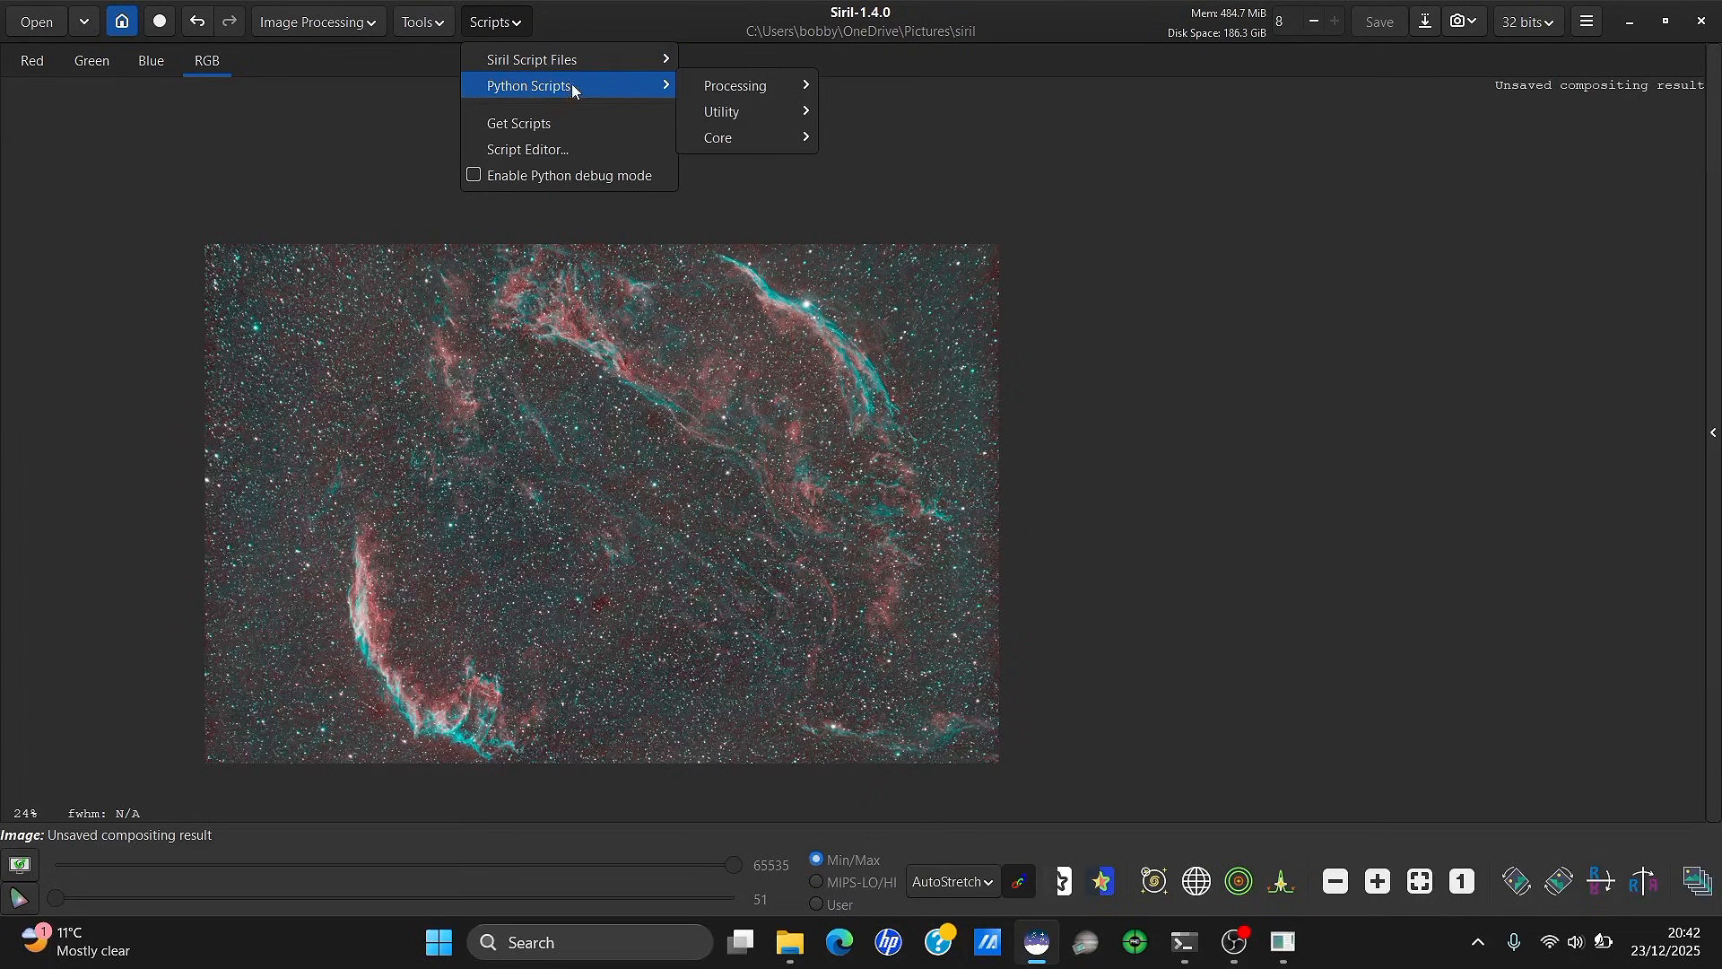
{"action": "mouse_move", "coordinate": [749, 86]}
{"action": "left_click", "coordinate": [864, 86]}
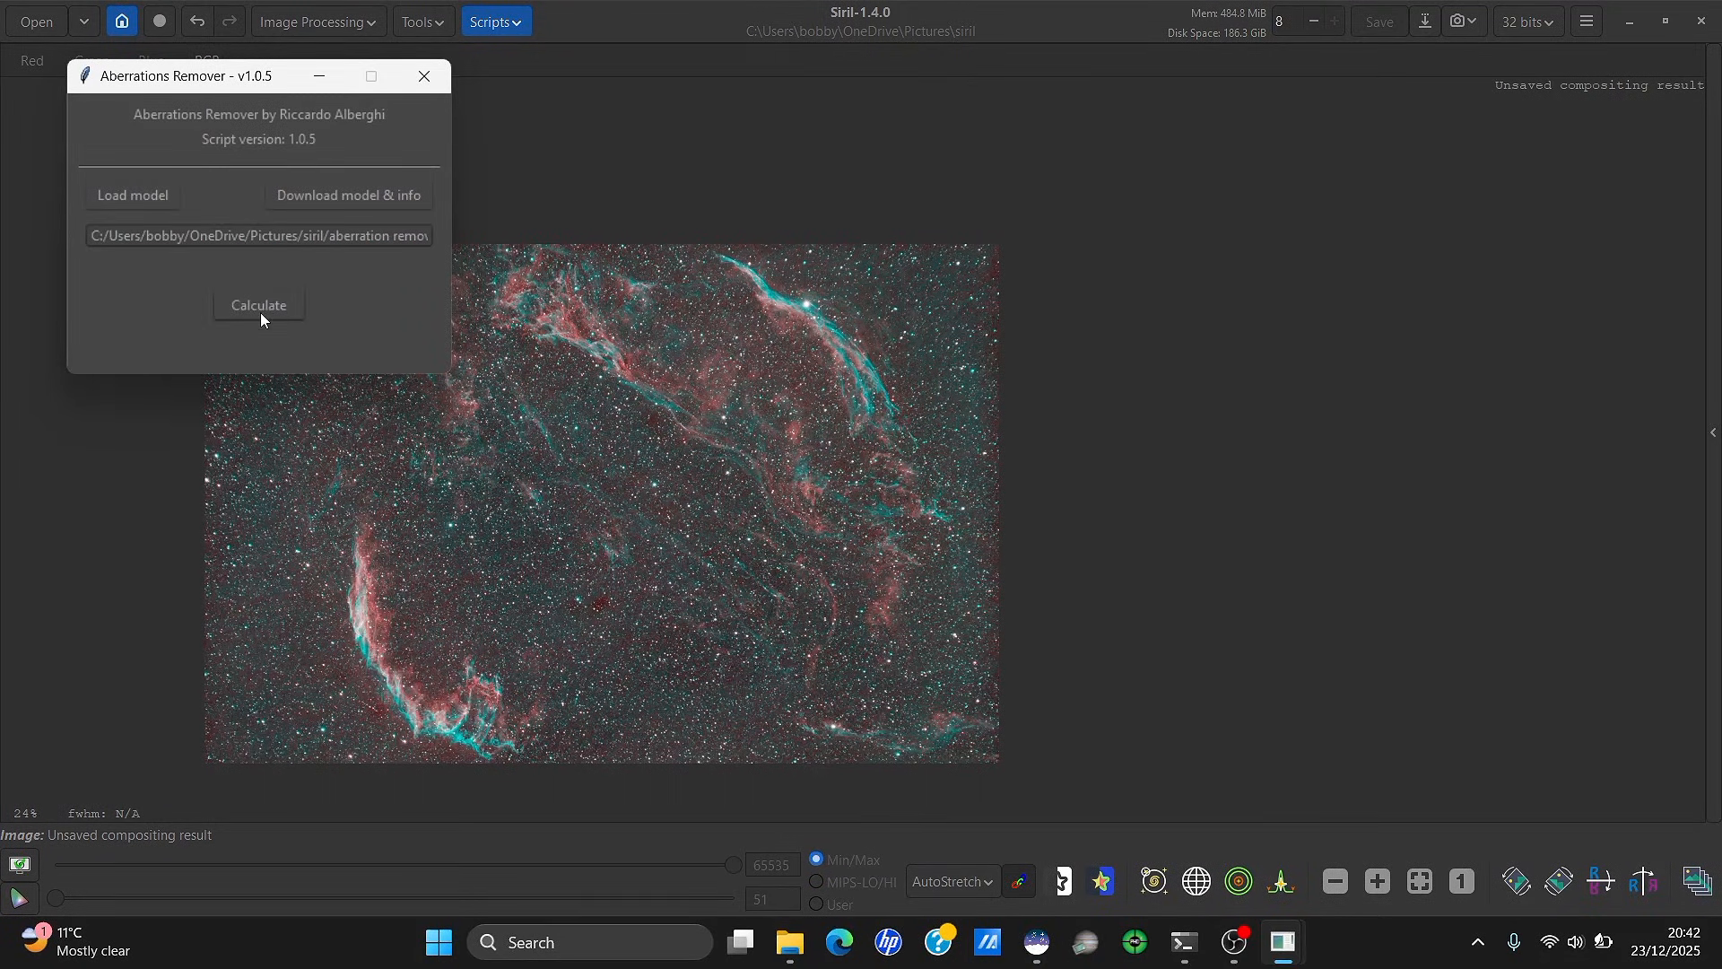
{"action": "left_click", "coordinate": [273, 310]}
{"action": "left_click", "coordinate": [423, 84]}
{"action": "scroll", "coordinate": [418, 346], "scroll_direction": "up", "scroll_amount": 4}
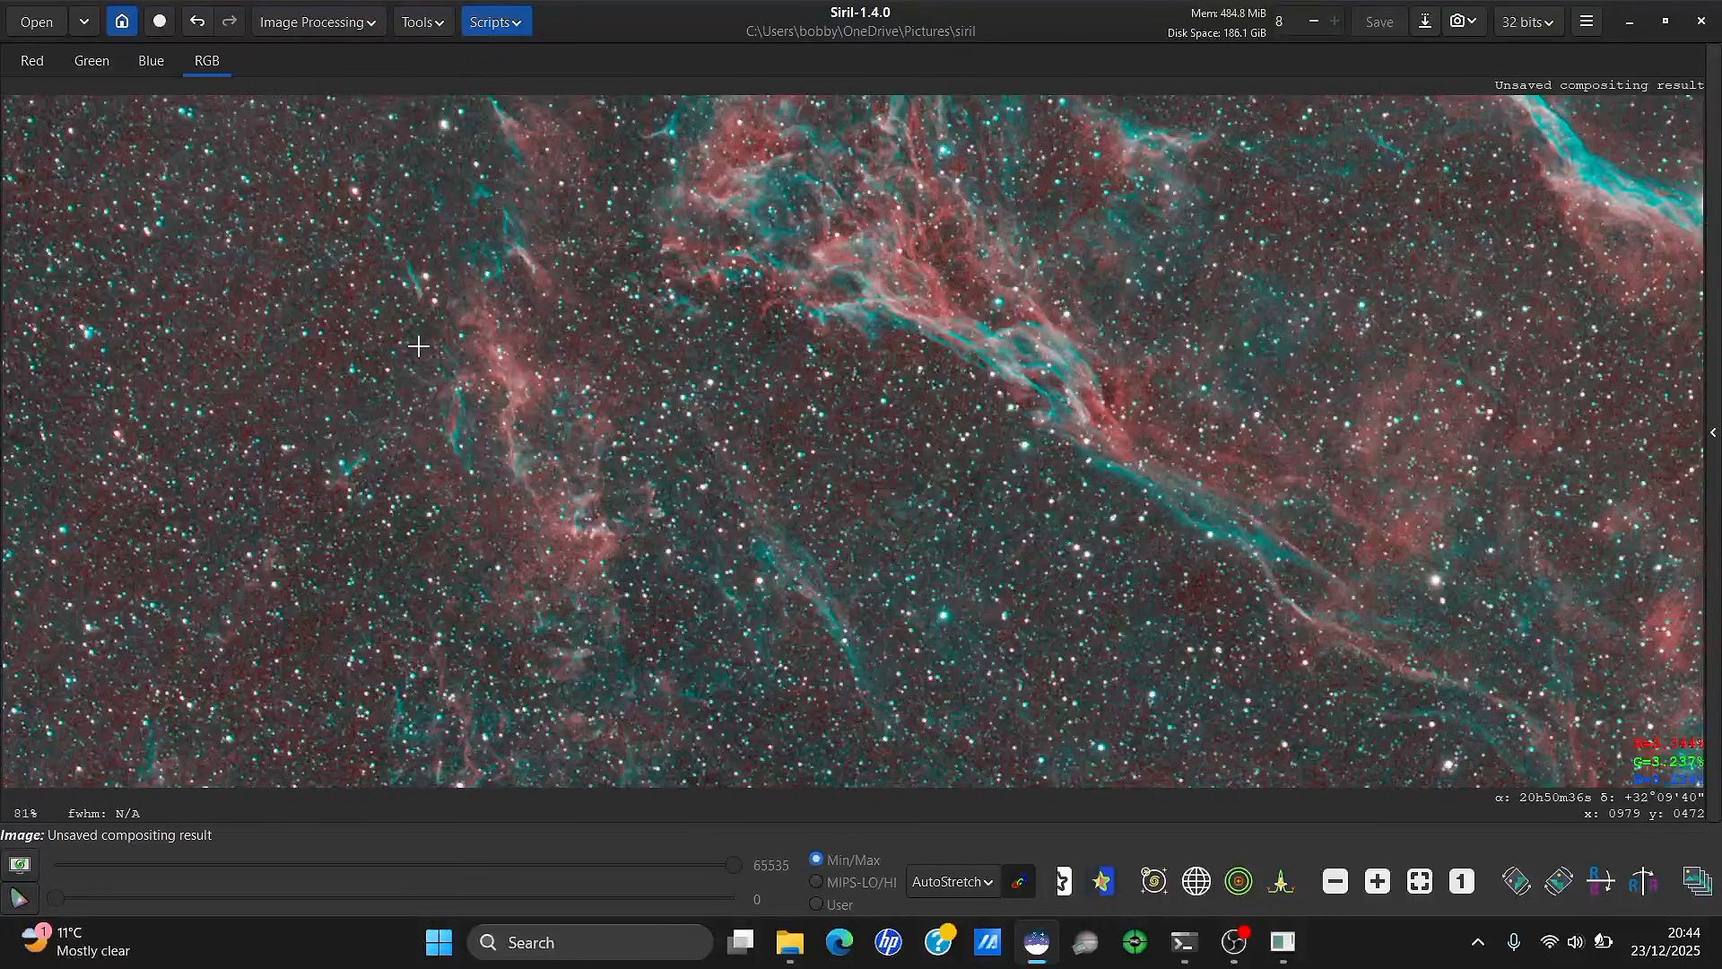
{"action": "scroll", "coordinate": [418, 346], "scroll_direction": "down", "scroll_amount": 3}
{"action": "scroll", "coordinate": [961, 769], "scroll_direction": "down", "scroll_amount": 1}
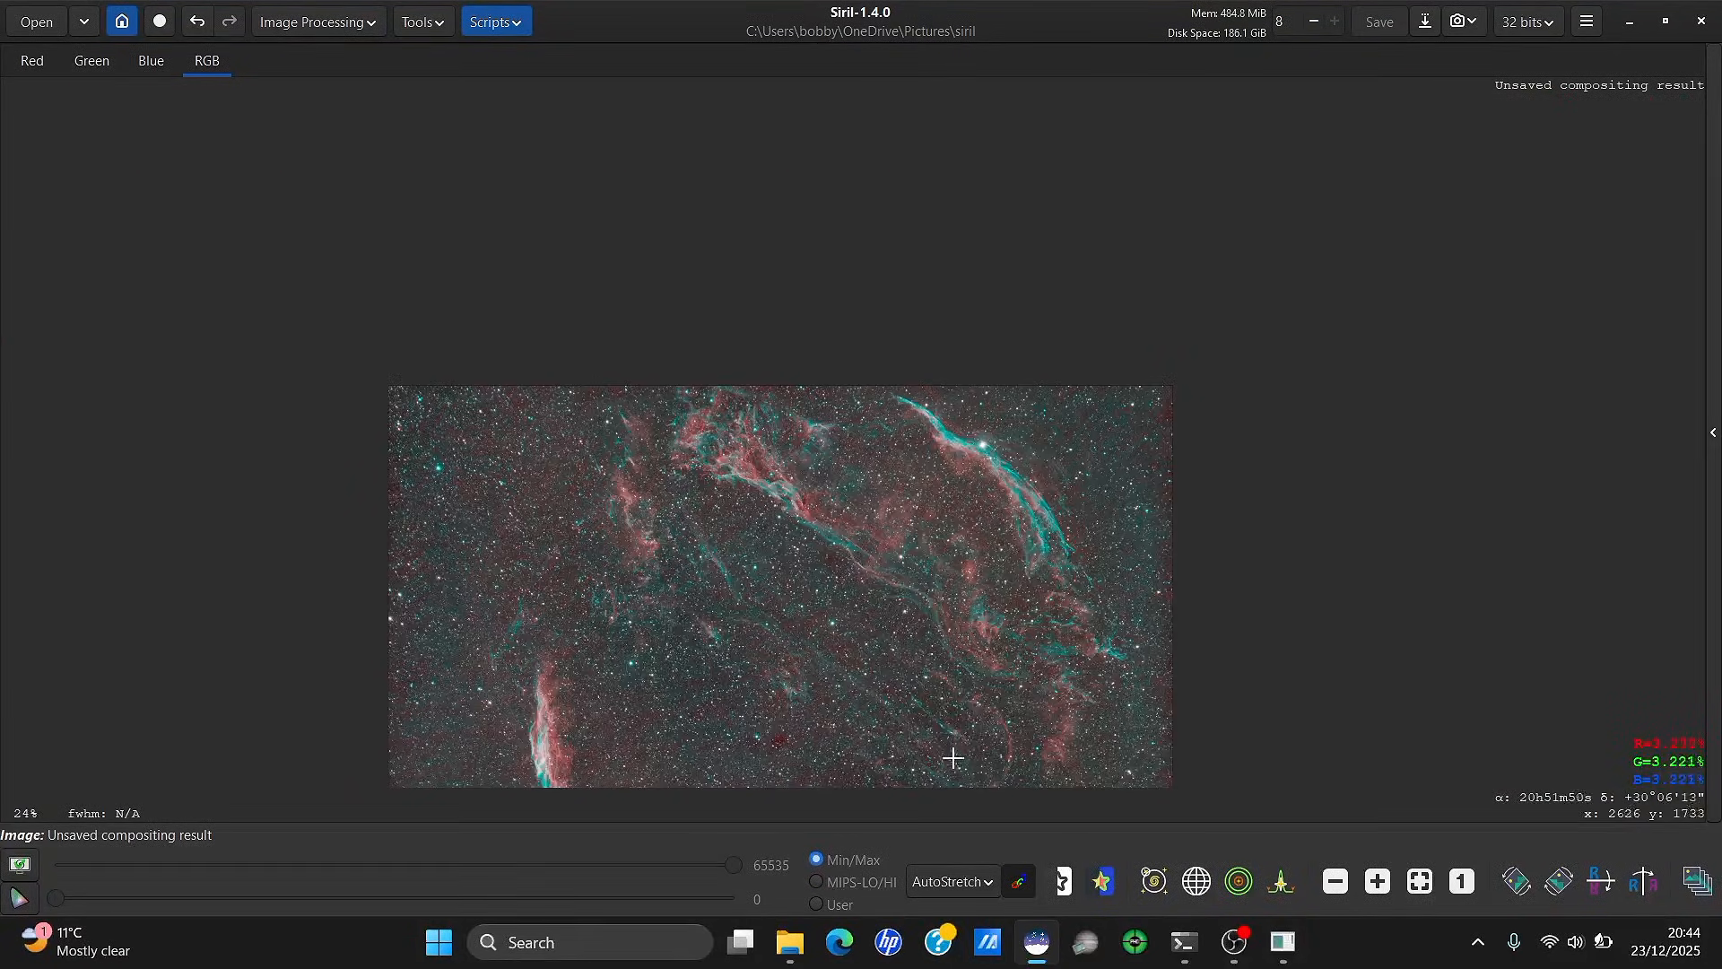
{"action": "scroll", "coordinate": [939, 712], "scroll_direction": "down", "scroll_amount": 1}
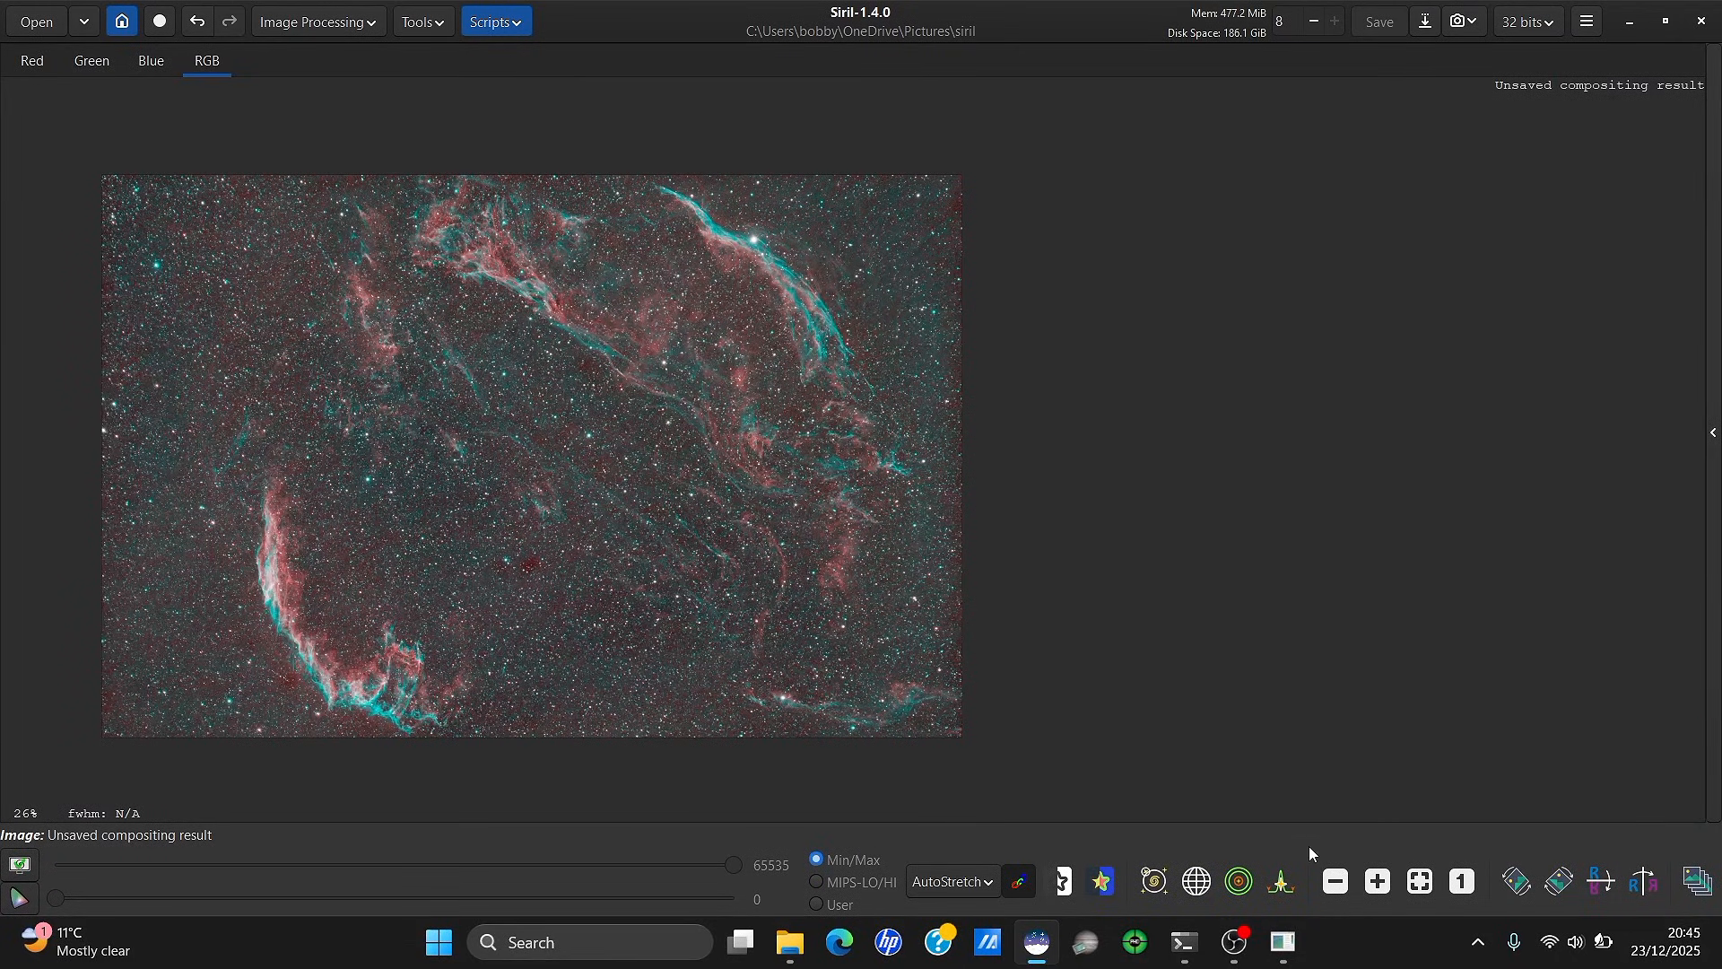
Close the leftover GraXpert AI window and relaunch the GraXpert script
{"action": "left_click", "coordinate": [1284, 943]}
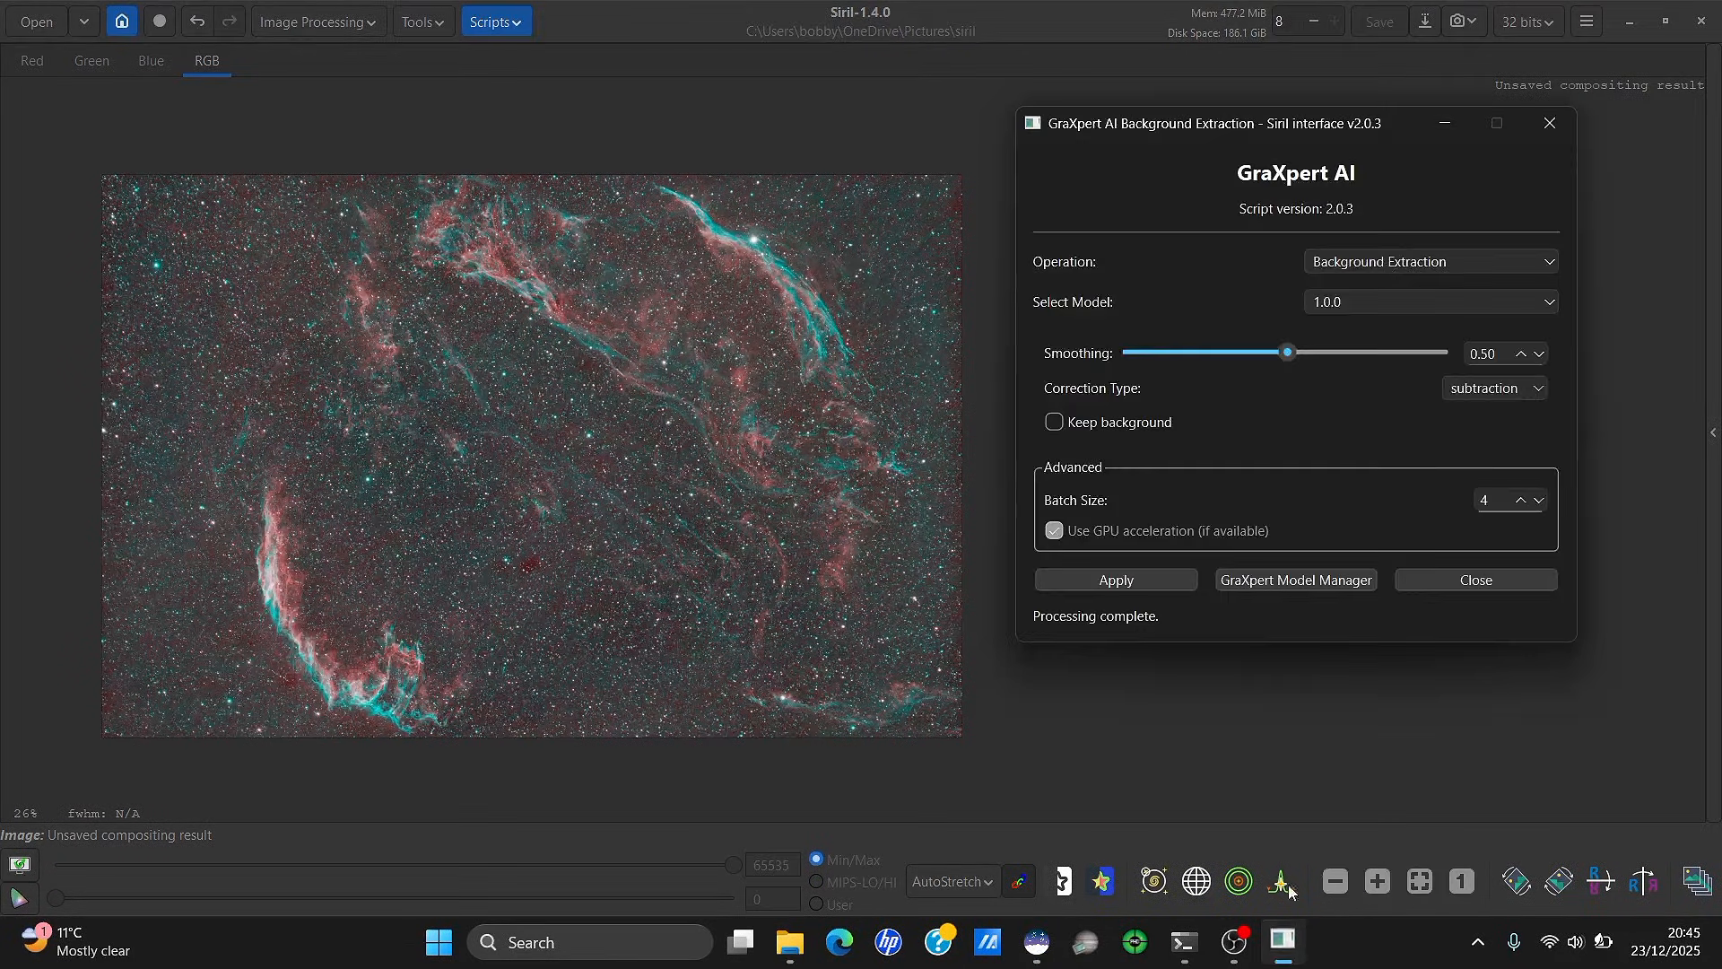
{"action": "left_click", "coordinate": [1540, 109]}
{"action": "left_click", "coordinate": [510, 30]}
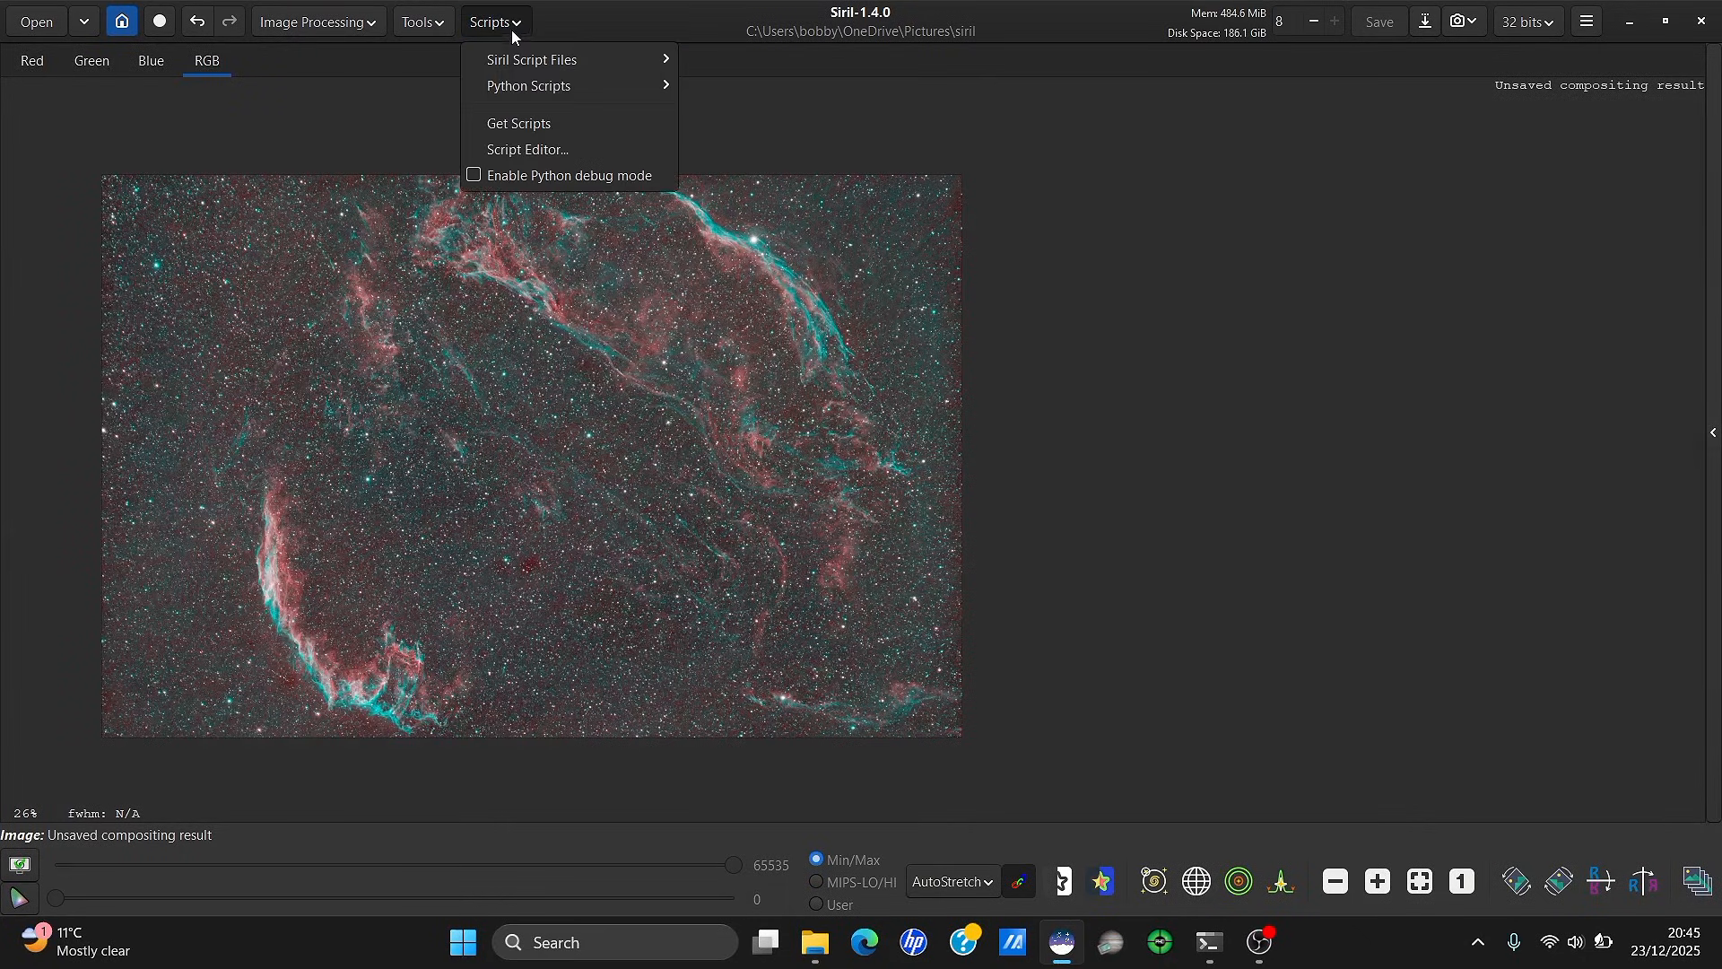
{"action": "left_click", "coordinate": [914, 262]}
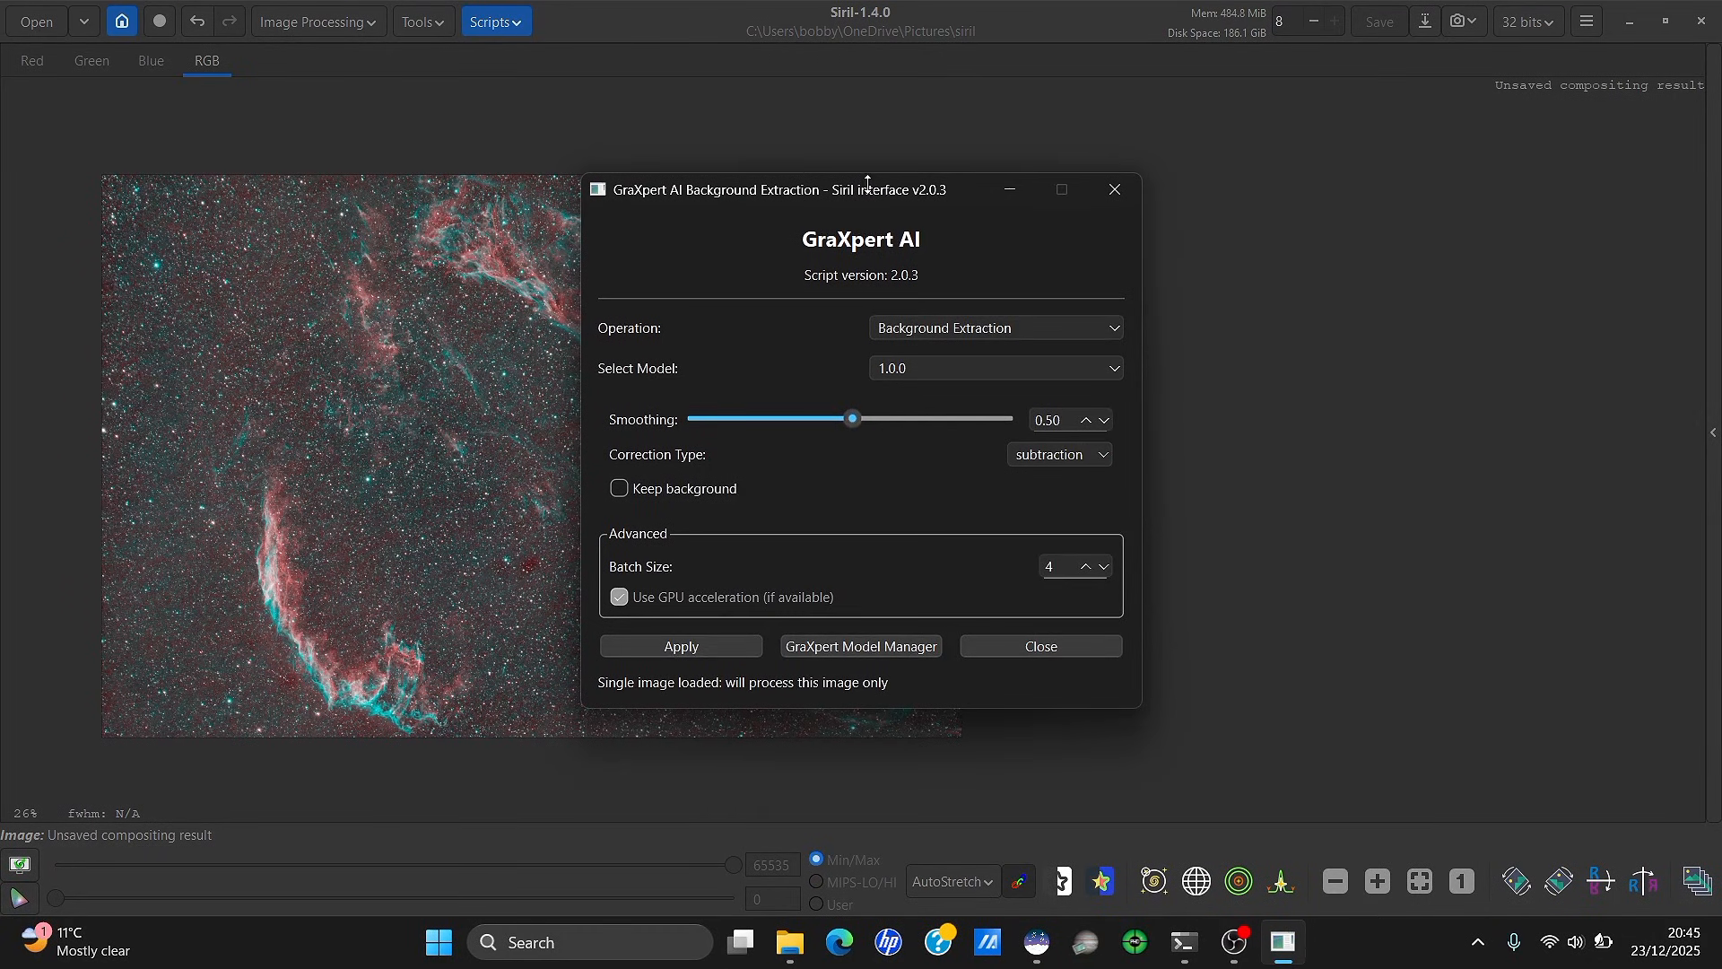
{"action": "left_click_drag", "start_coordinate": [871, 191], "coordinate": [1187, 180]}
Run GraXpert Denoising at strength 0.92 and show the console log
{"action": "left_click", "coordinate": [1269, 315]}
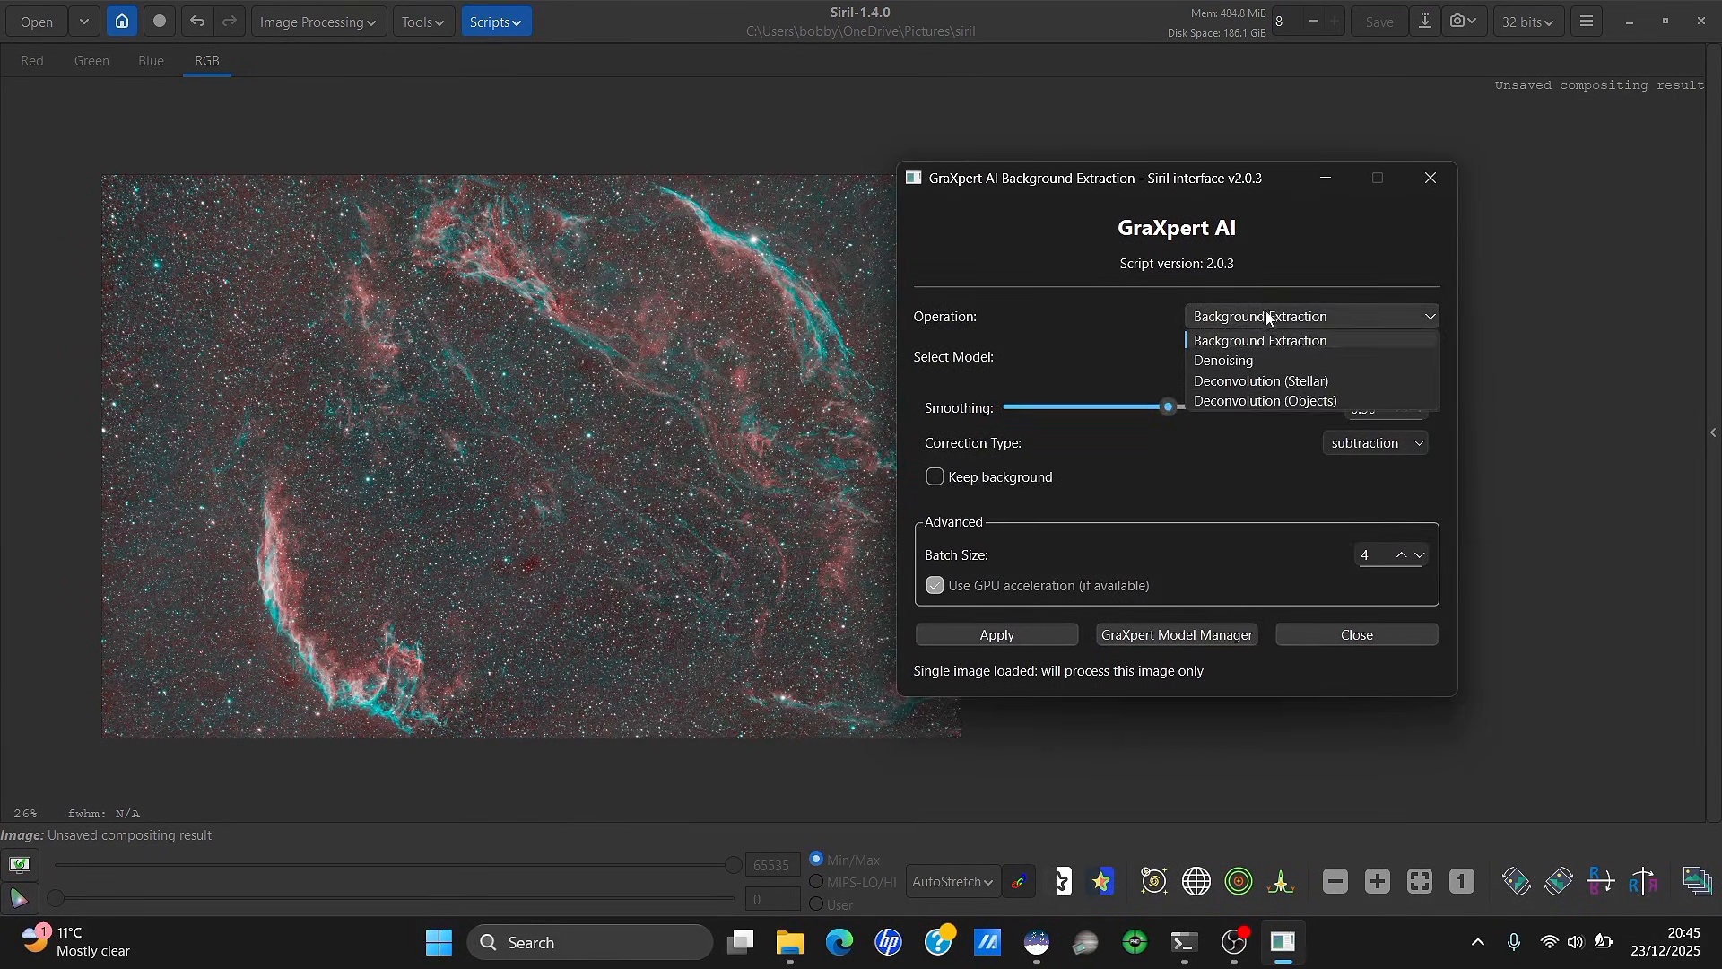
{"action": "left_click", "coordinate": [1254, 360]}
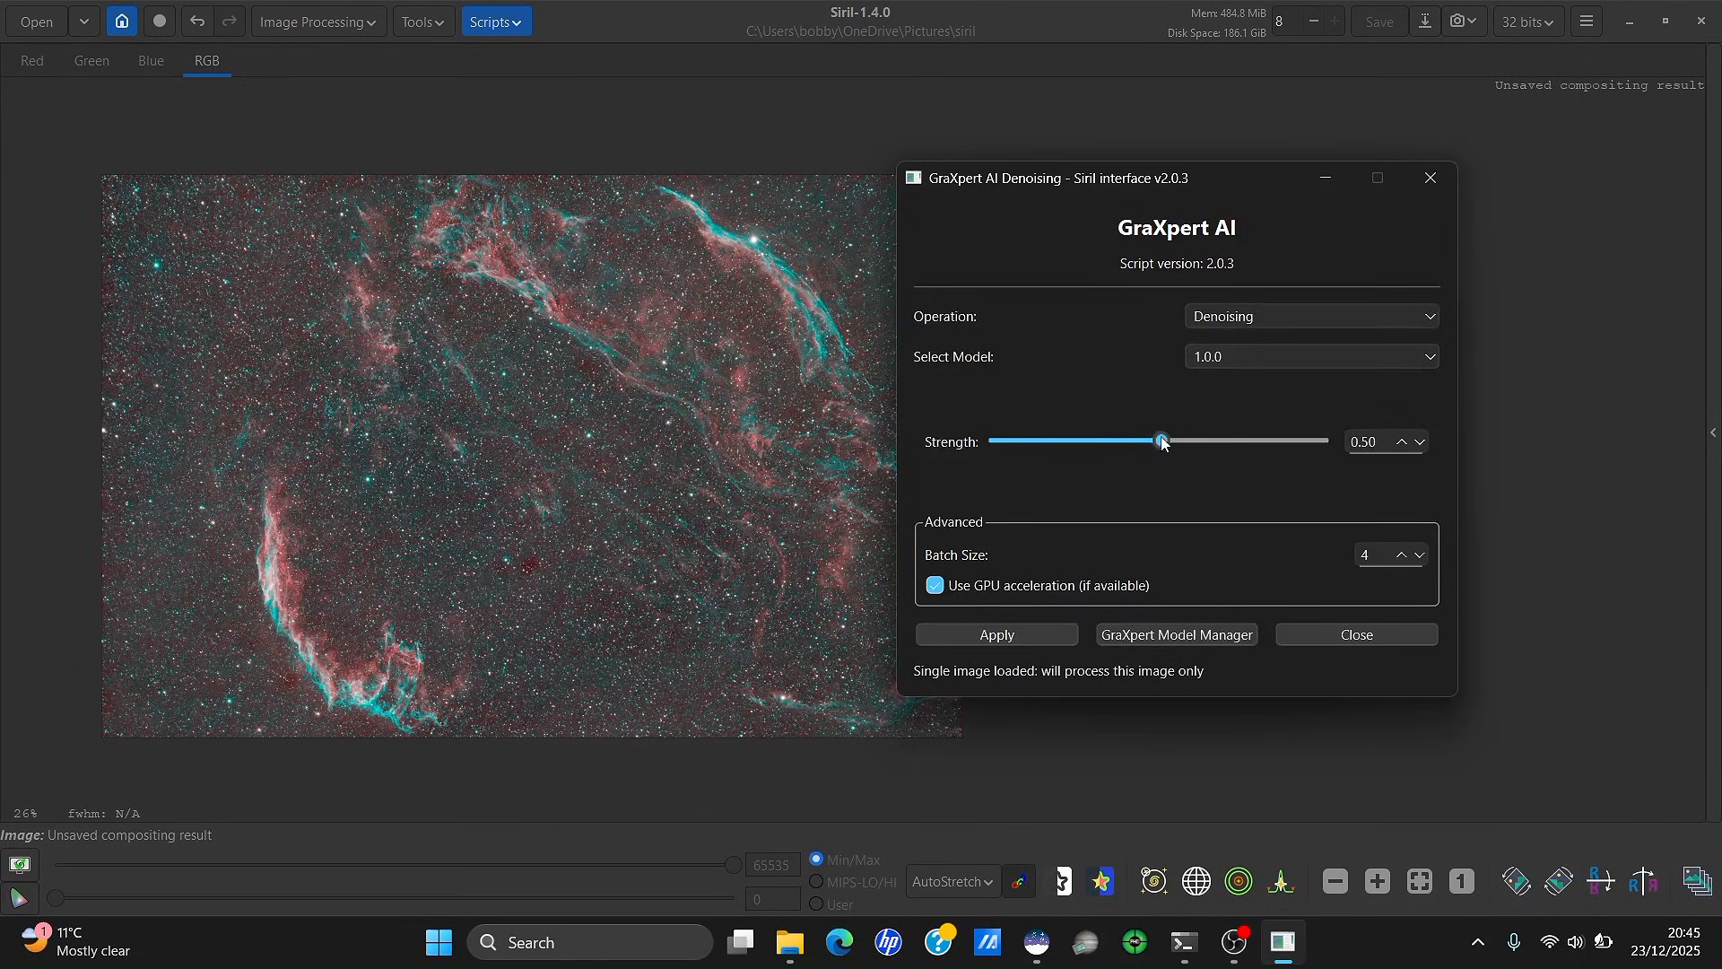
{"action": "scroll", "coordinate": [539, 438], "scroll_direction": "up", "scroll_amount": 5}
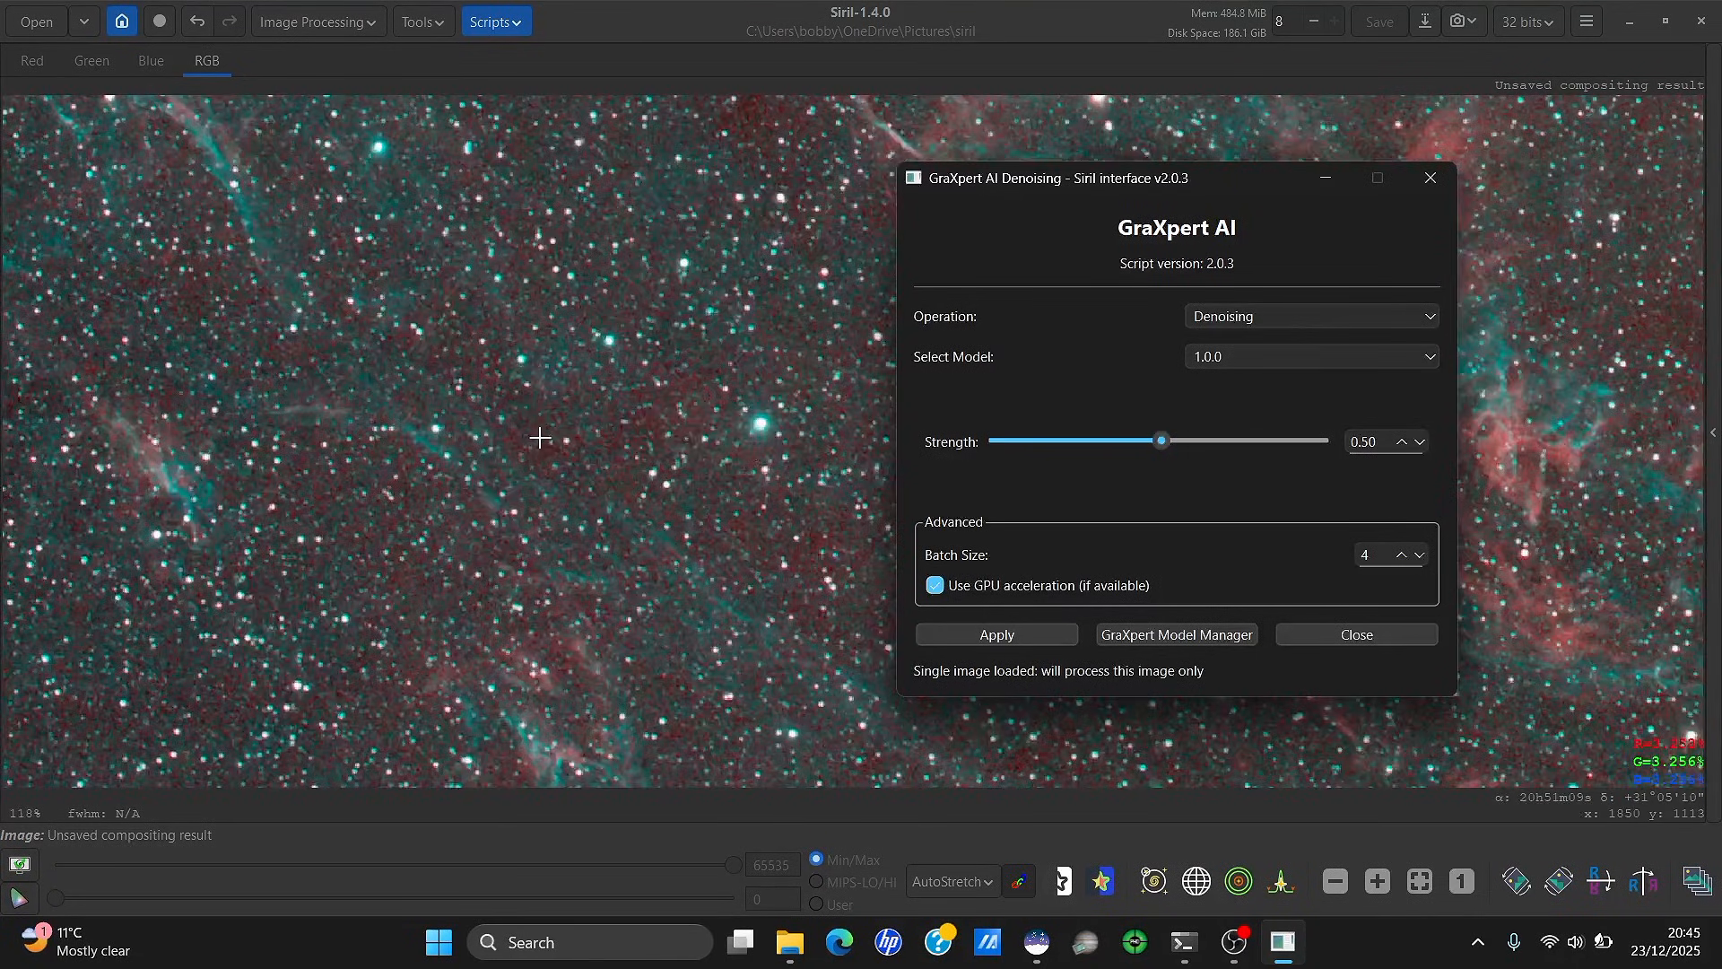
{"action": "left_click_drag", "start_coordinate": [1157, 446], "coordinate": [1300, 446]}
{"action": "left_click", "coordinate": [1032, 630]}
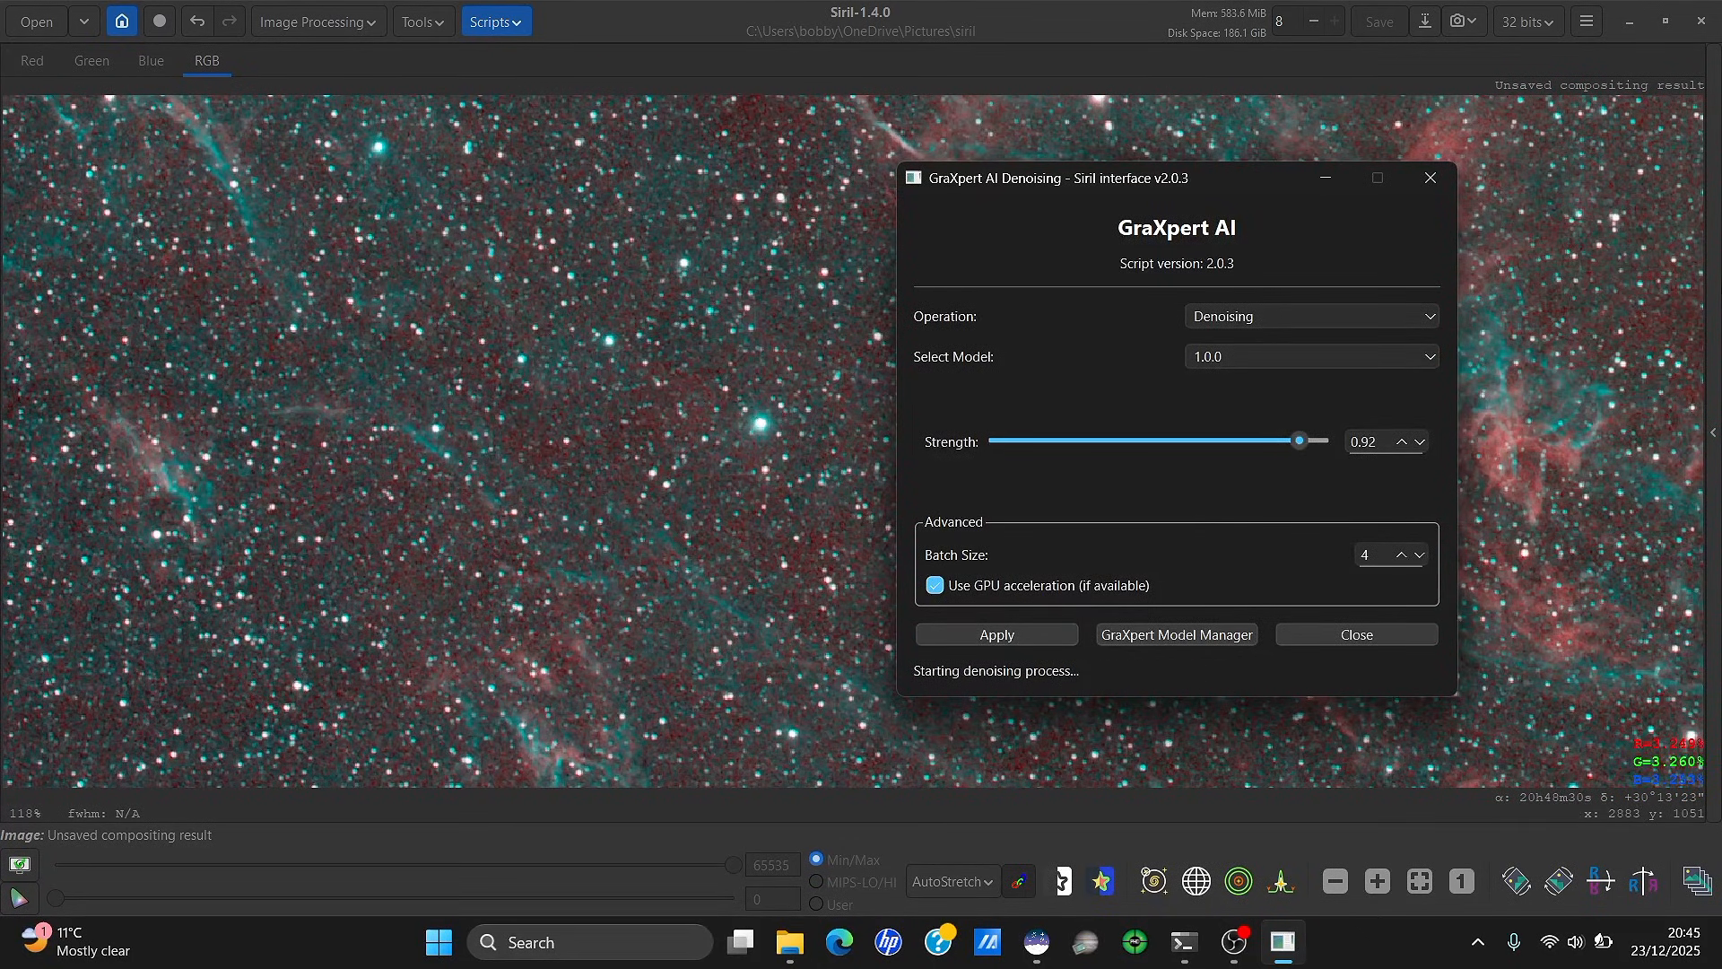
{"action": "left_click", "coordinate": [1713, 260]}
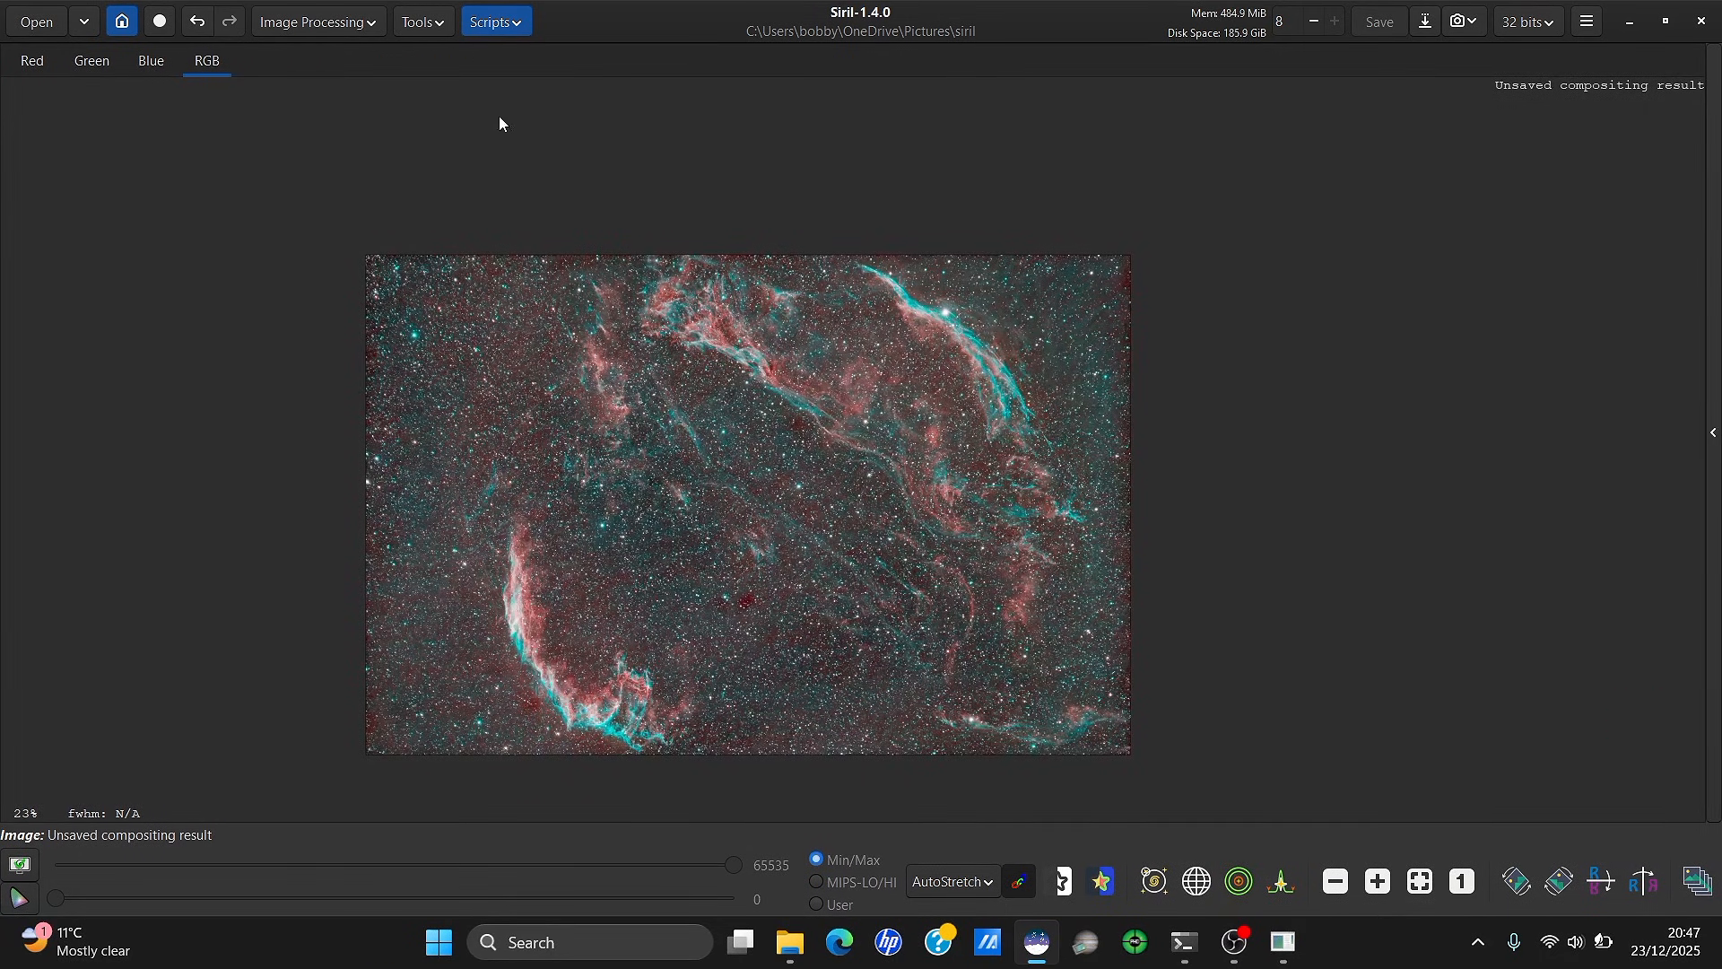
Run StarNet Star Removal with Pre-stretch and Generate star mask enabled, following progress in the console
{"action": "left_click", "coordinate": [337, 23]}
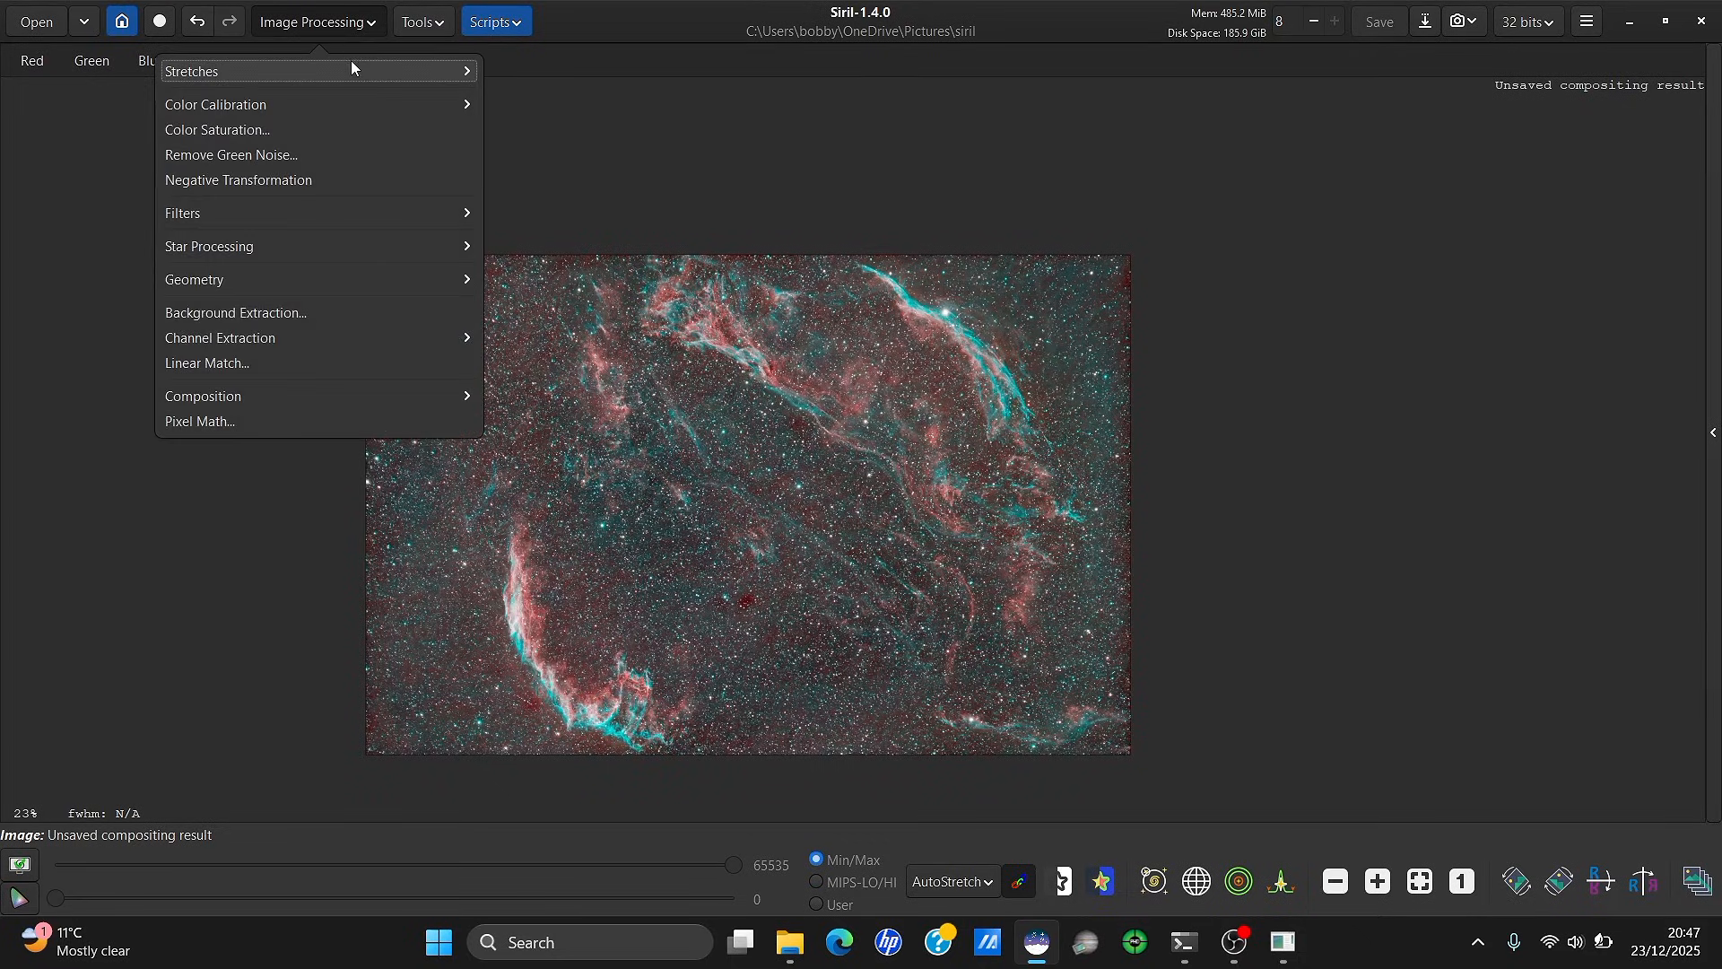
{"action": "left_click", "coordinate": [345, 247]}
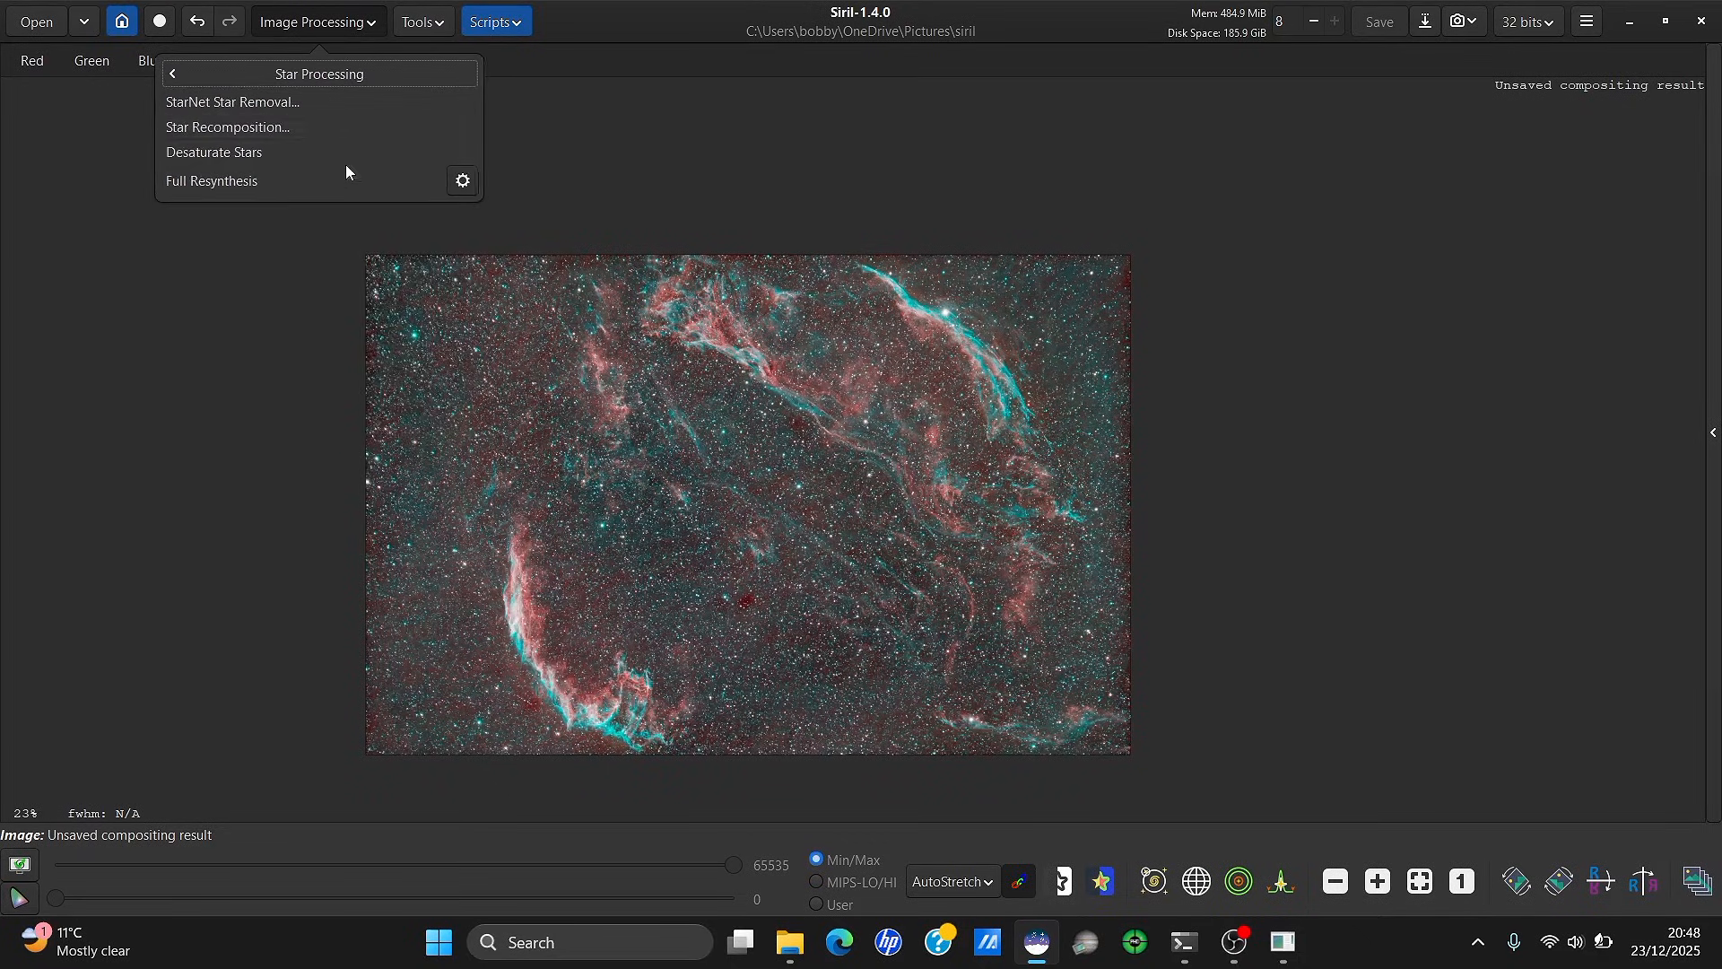
{"action": "left_click", "coordinate": [357, 102]}
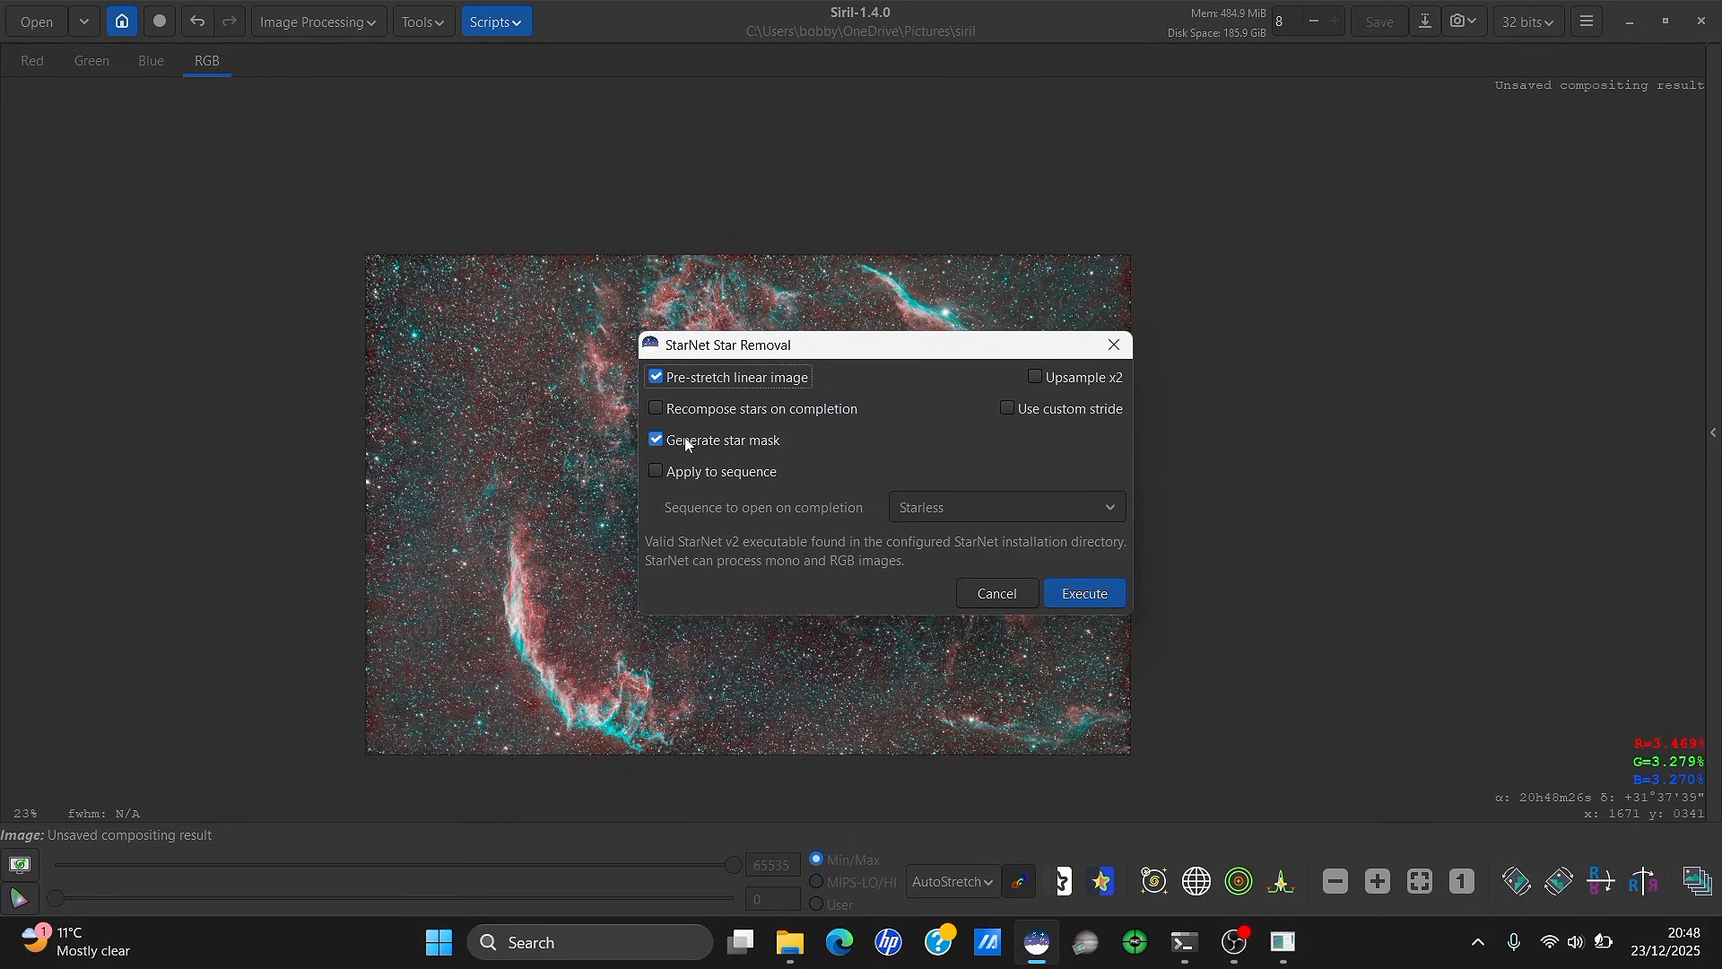
{"action": "left_click", "coordinate": [1086, 593]}
{"action": "left_click", "coordinate": [1715, 160]}
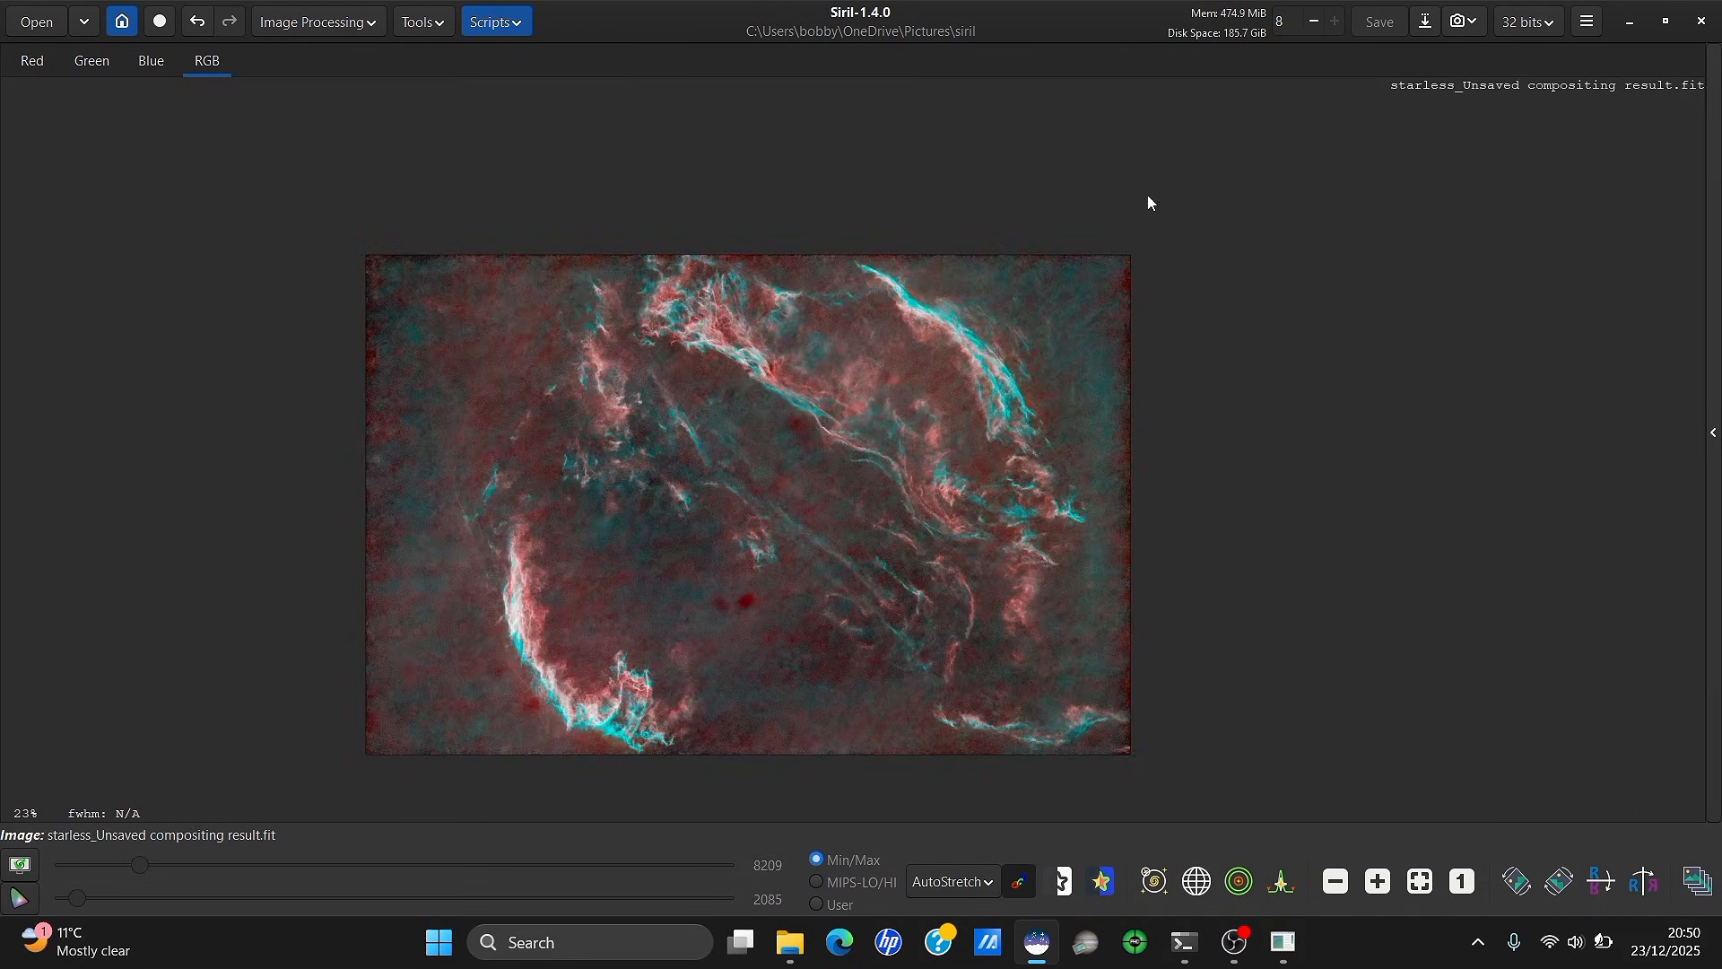
Zoom around the nebula and draw a small selection on one patch of it
{"action": "scroll", "coordinate": [1010, 408], "scroll_direction": "up", "scroll_amount": 4}
{"action": "scroll", "coordinate": [1010, 408], "scroll_direction": "down", "scroll_amount": 5}
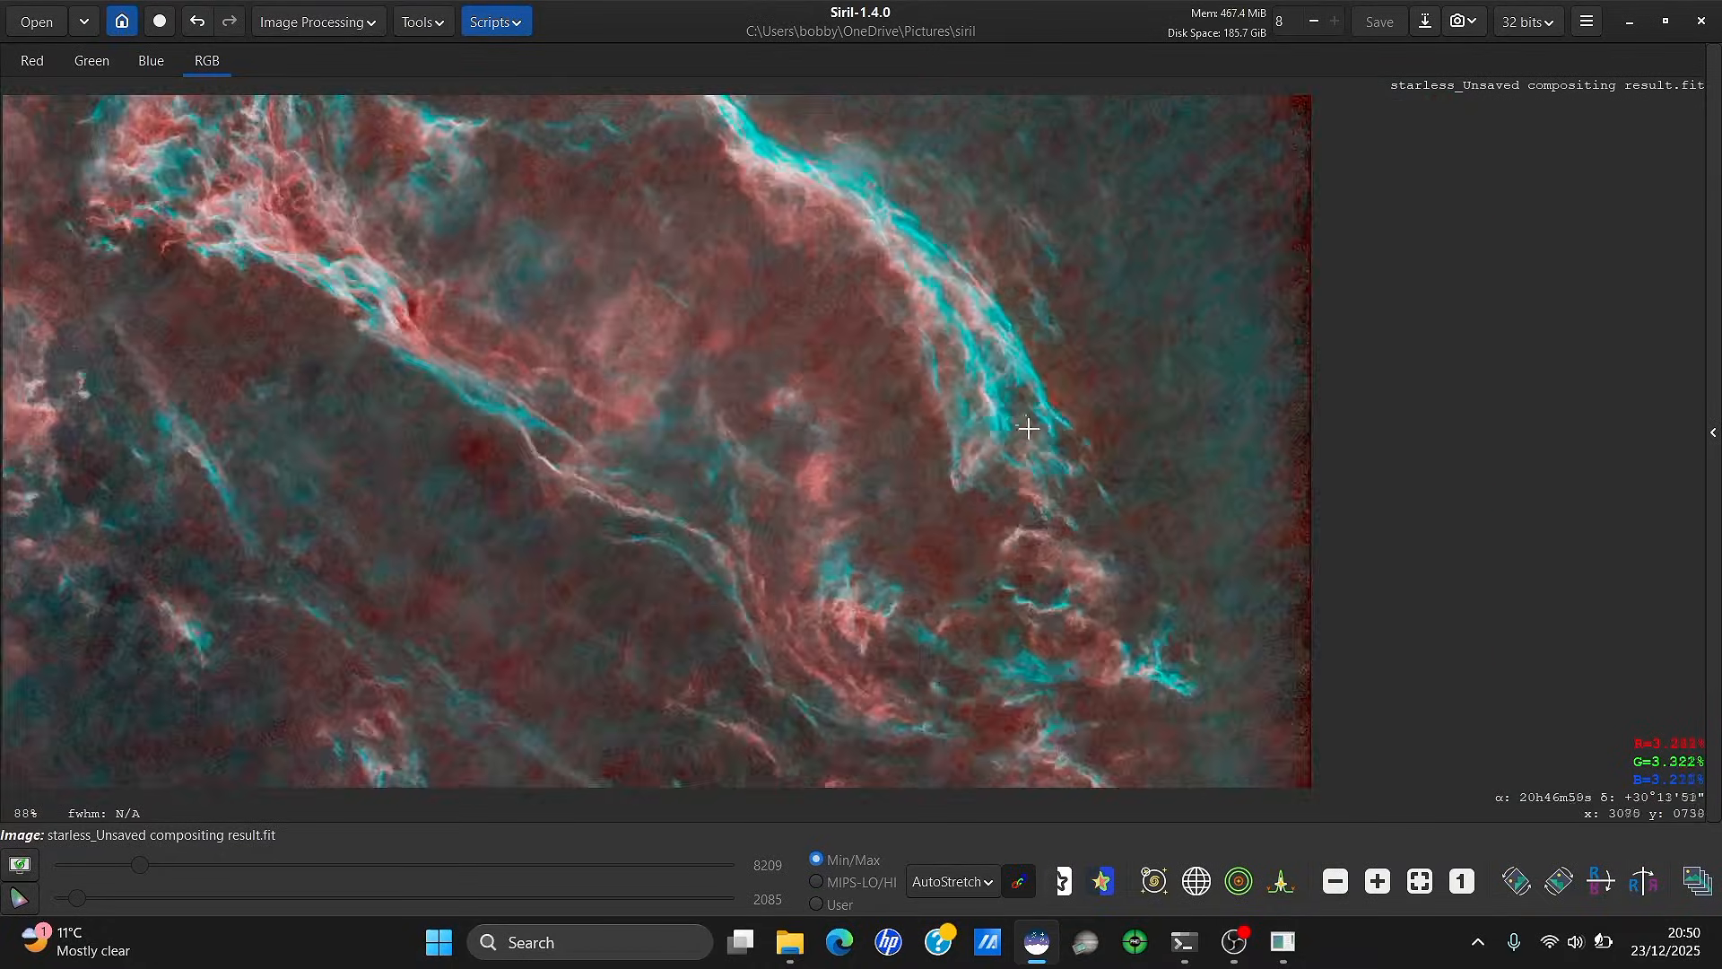
{"action": "scroll", "coordinate": [1031, 432], "scroll_direction": "up", "scroll_amount": 1}
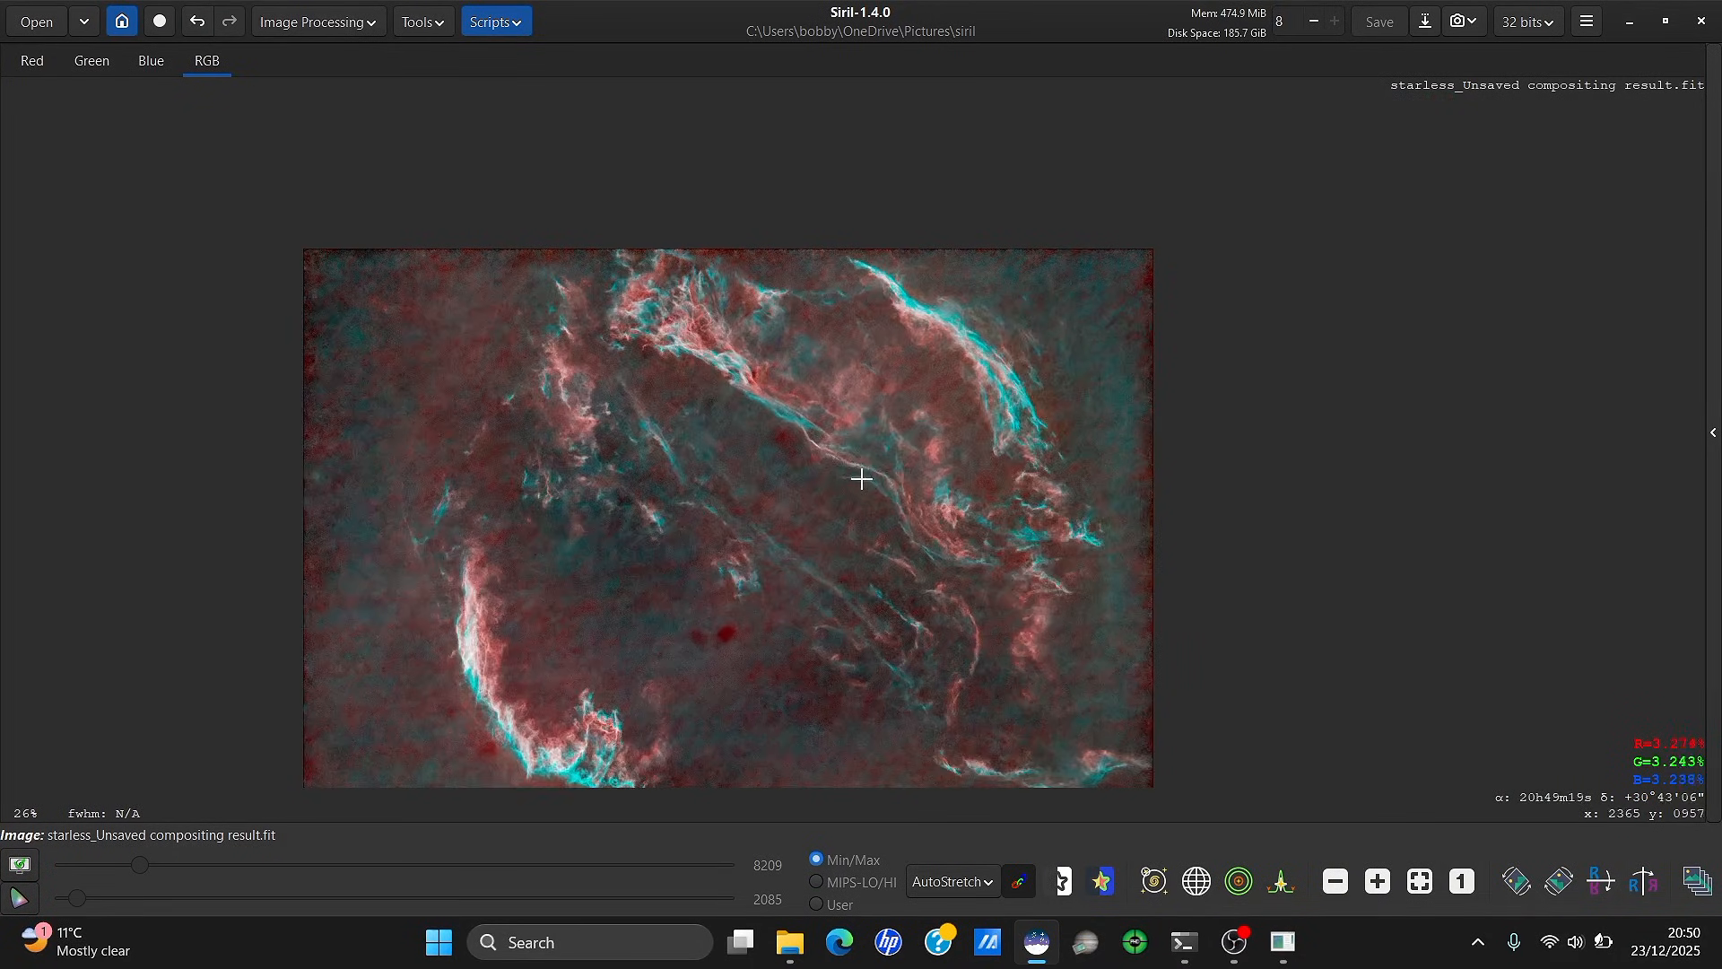
{"action": "scroll", "coordinate": [864, 473], "scroll_direction": "down", "scroll_amount": 1}
{"action": "scroll", "coordinate": [661, 628], "scroll_direction": "up", "scroll_amount": 1}
{"action": "scroll", "coordinate": [659, 627], "scroll_direction": "up", "scroll_amount": 1}
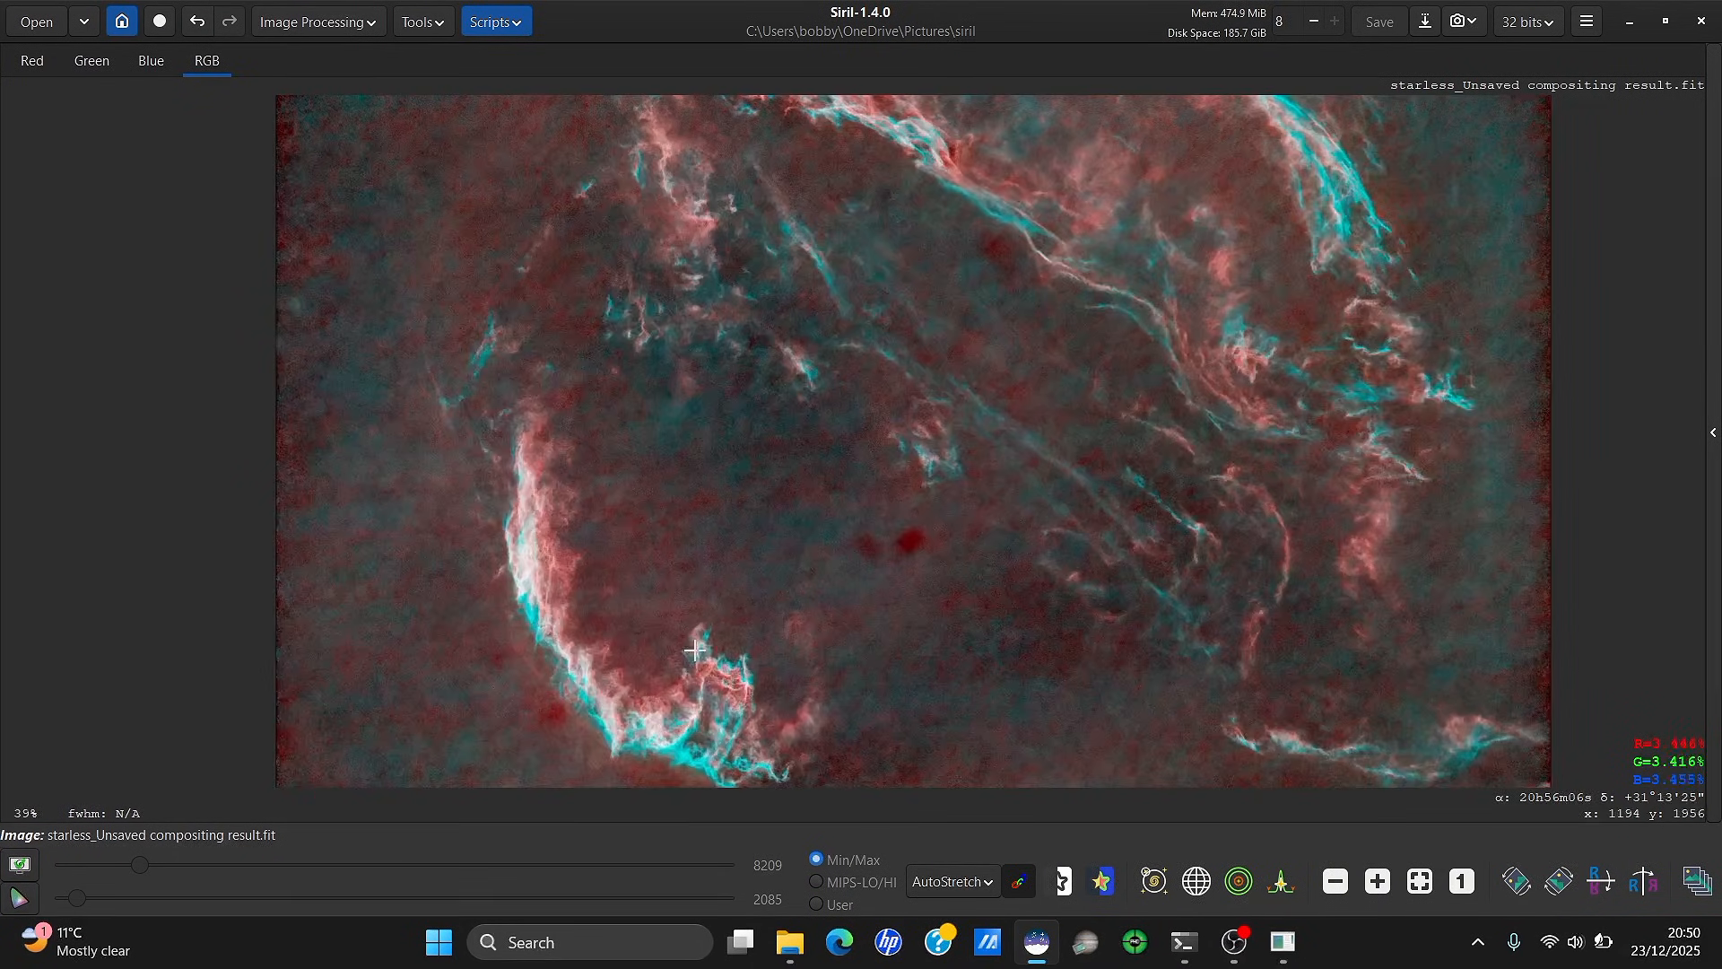
{"action": "scroll", "coordinate": [697, 648], "scroll_direction": "down", "scroll_amount": 1}
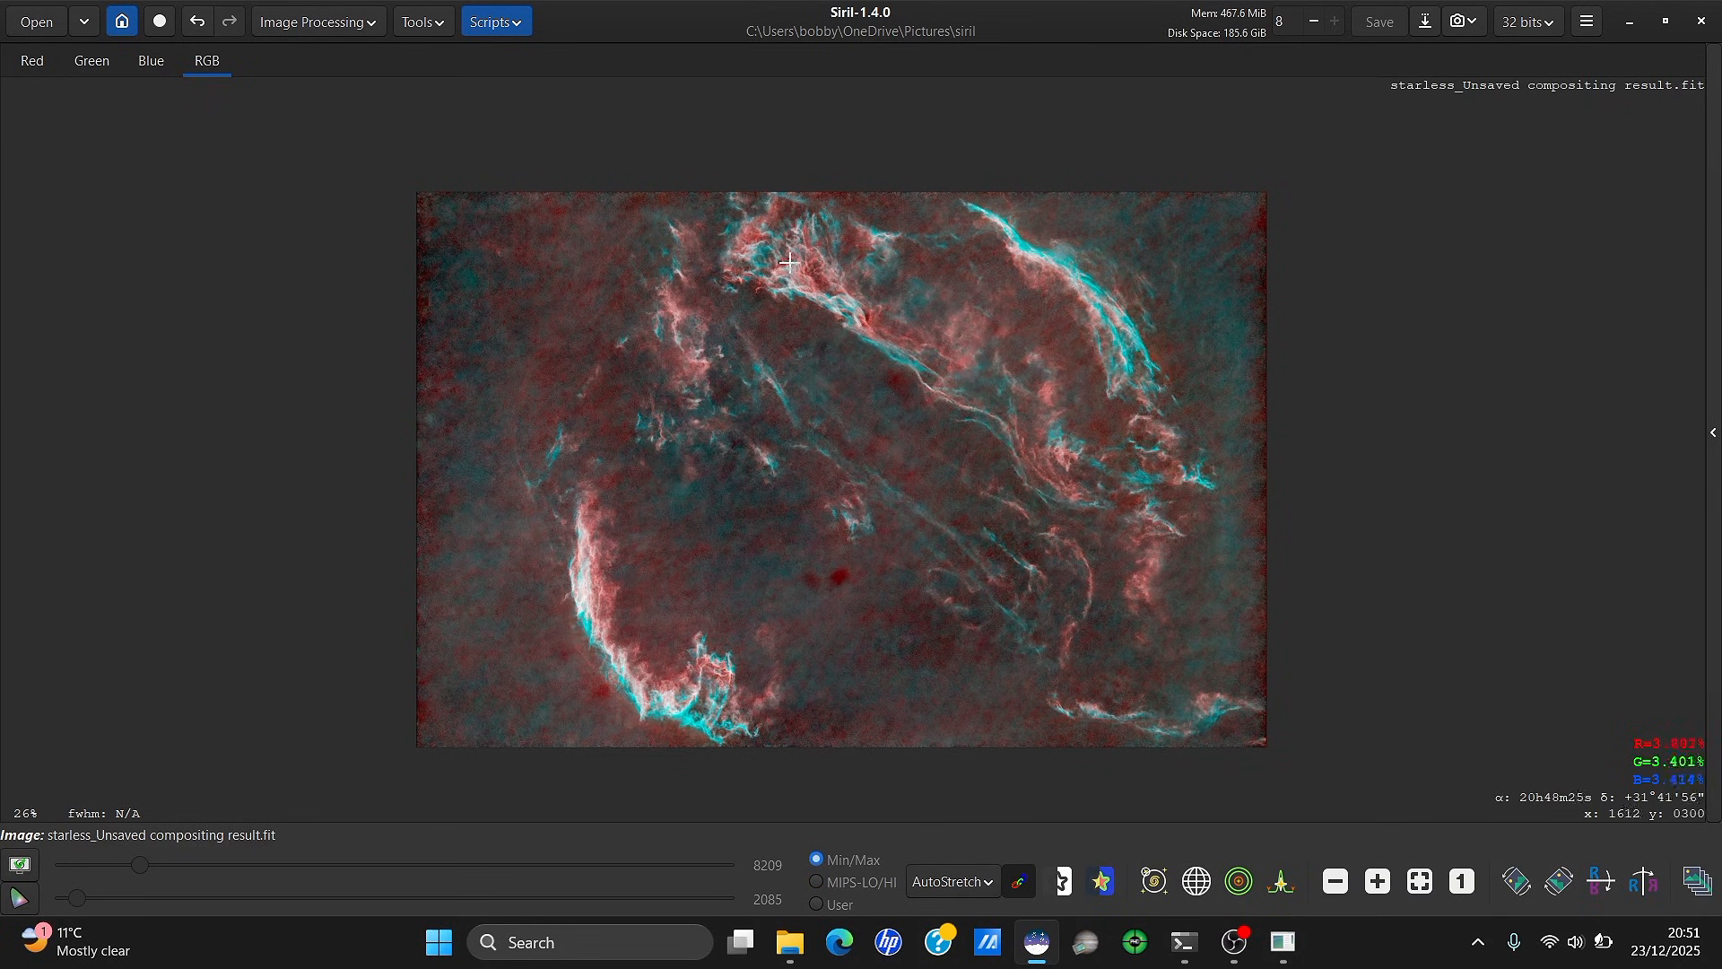
{"action": "scroll", "coordinate": [781, 259], "scroll_direction": "up", "scroll_amount": 2}
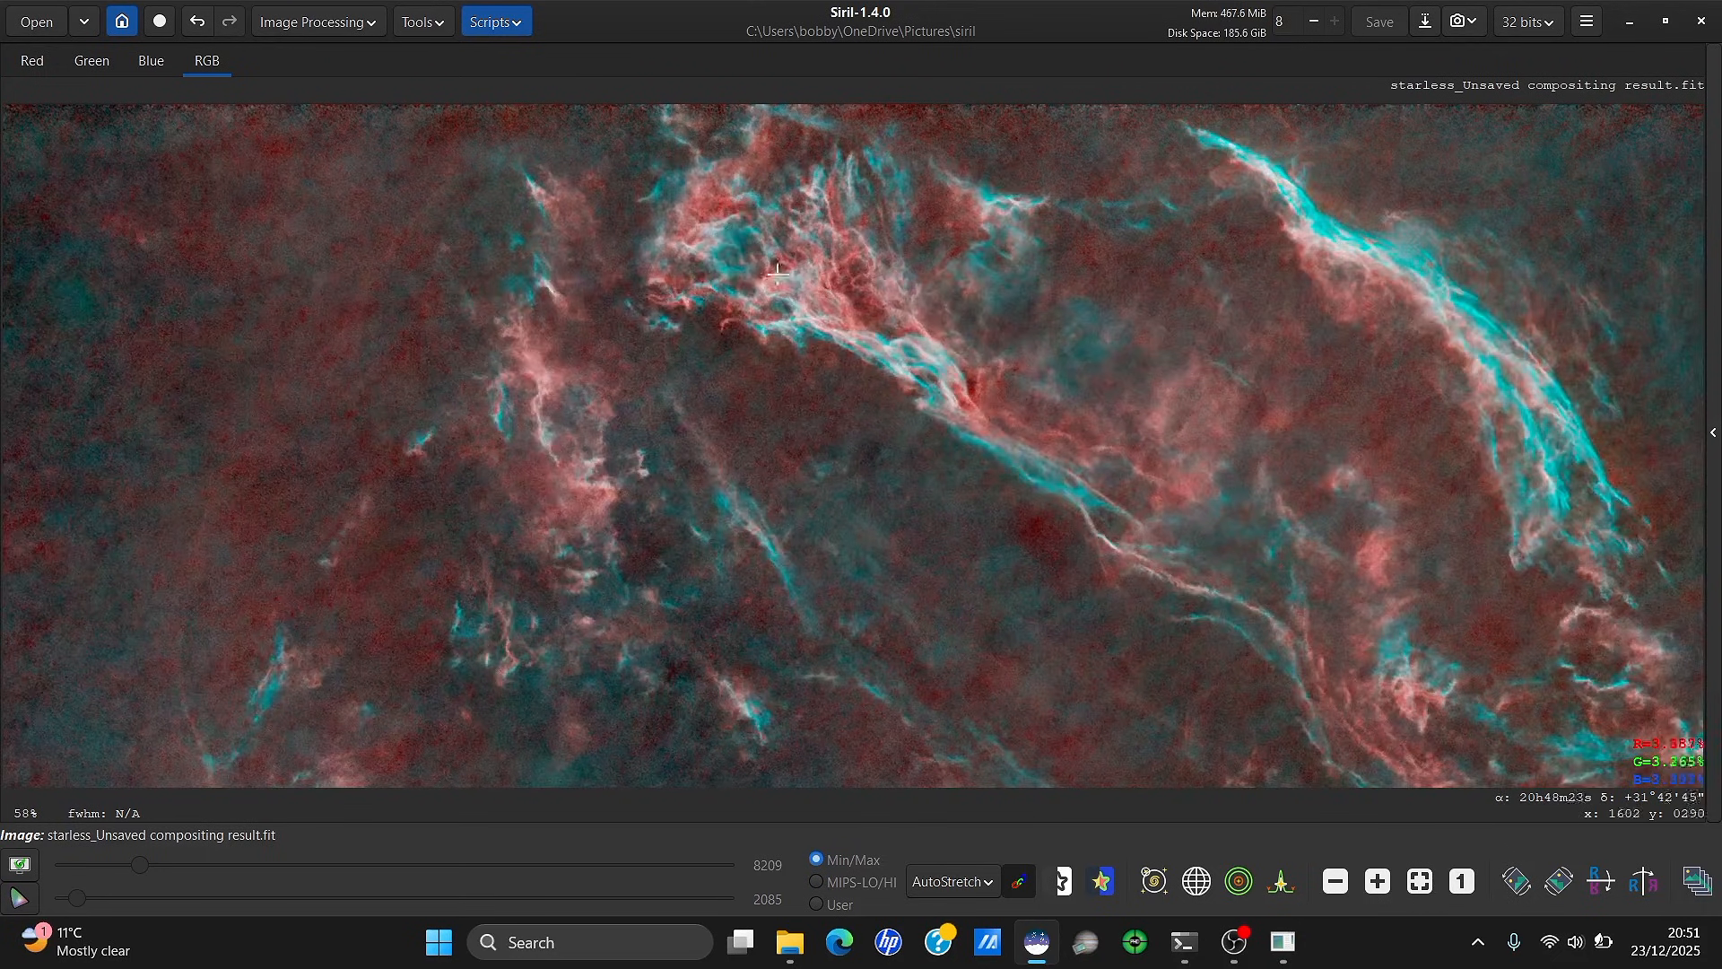
{"action": "left_click_drag", "start_coordinate": [677, 189], "coordinate": [709, 216]}
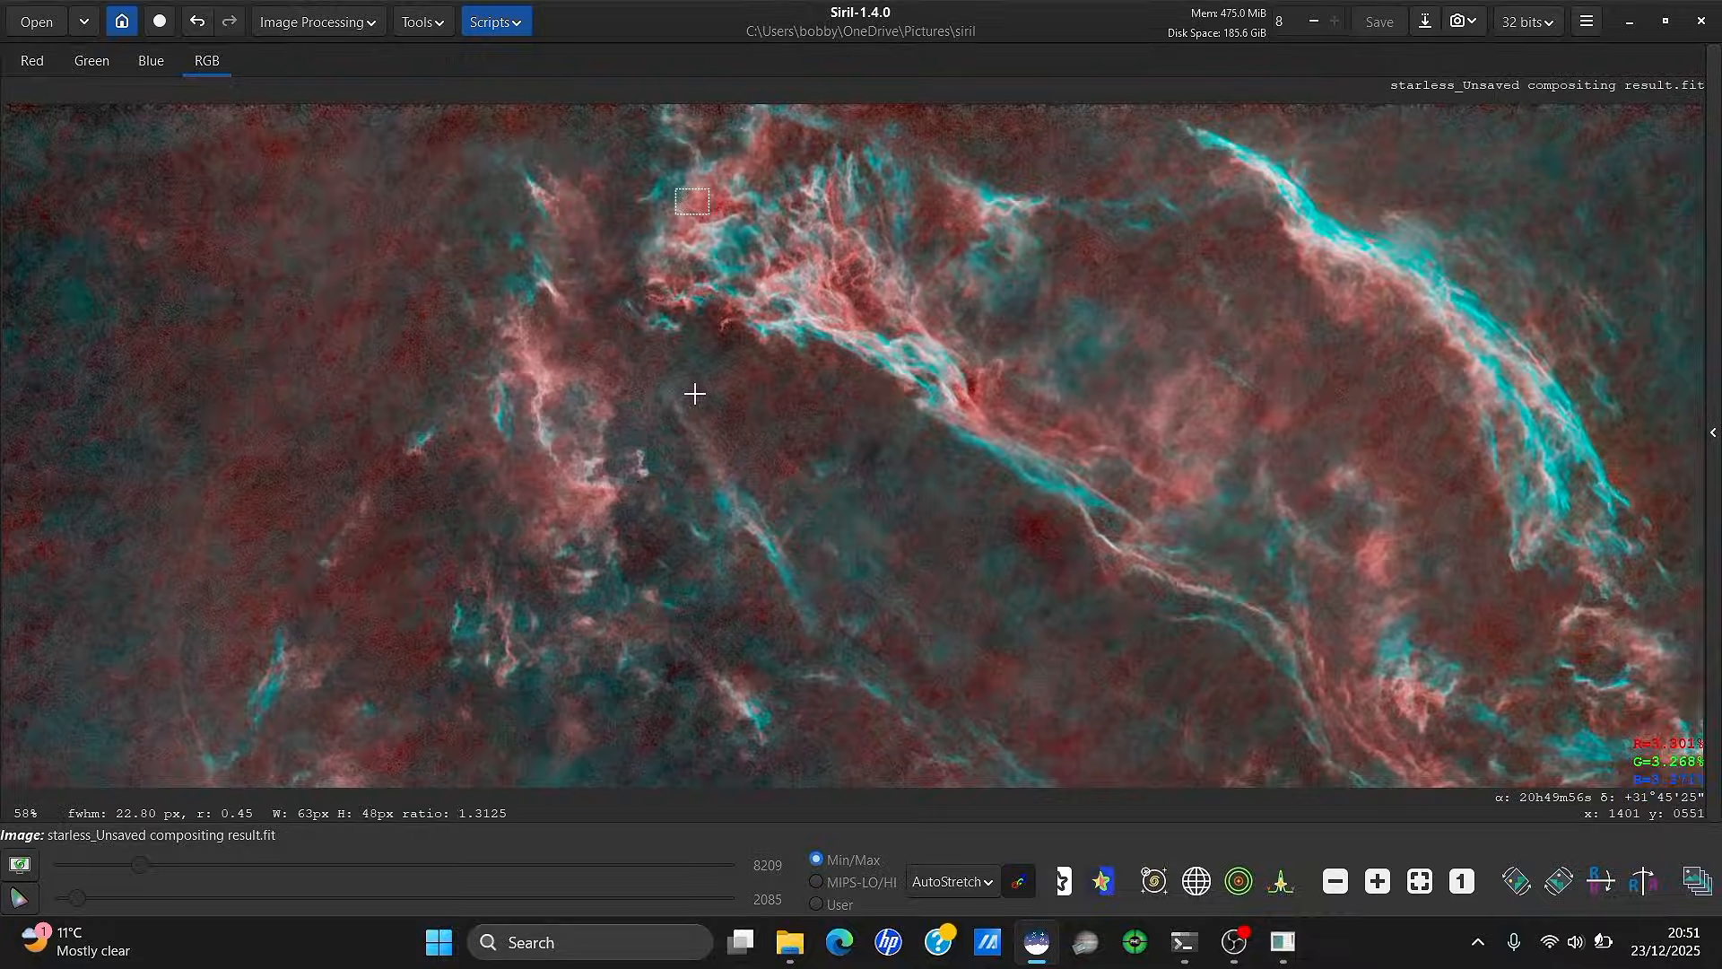
{"action": "scroll", "coordinate": [693, 392], "scroll_direction": "down", "scroll_amount": 3}
{"action": "scroll", "coordinate": [685, 495], "scroll_direction": "up", "scroll_amount": 1}
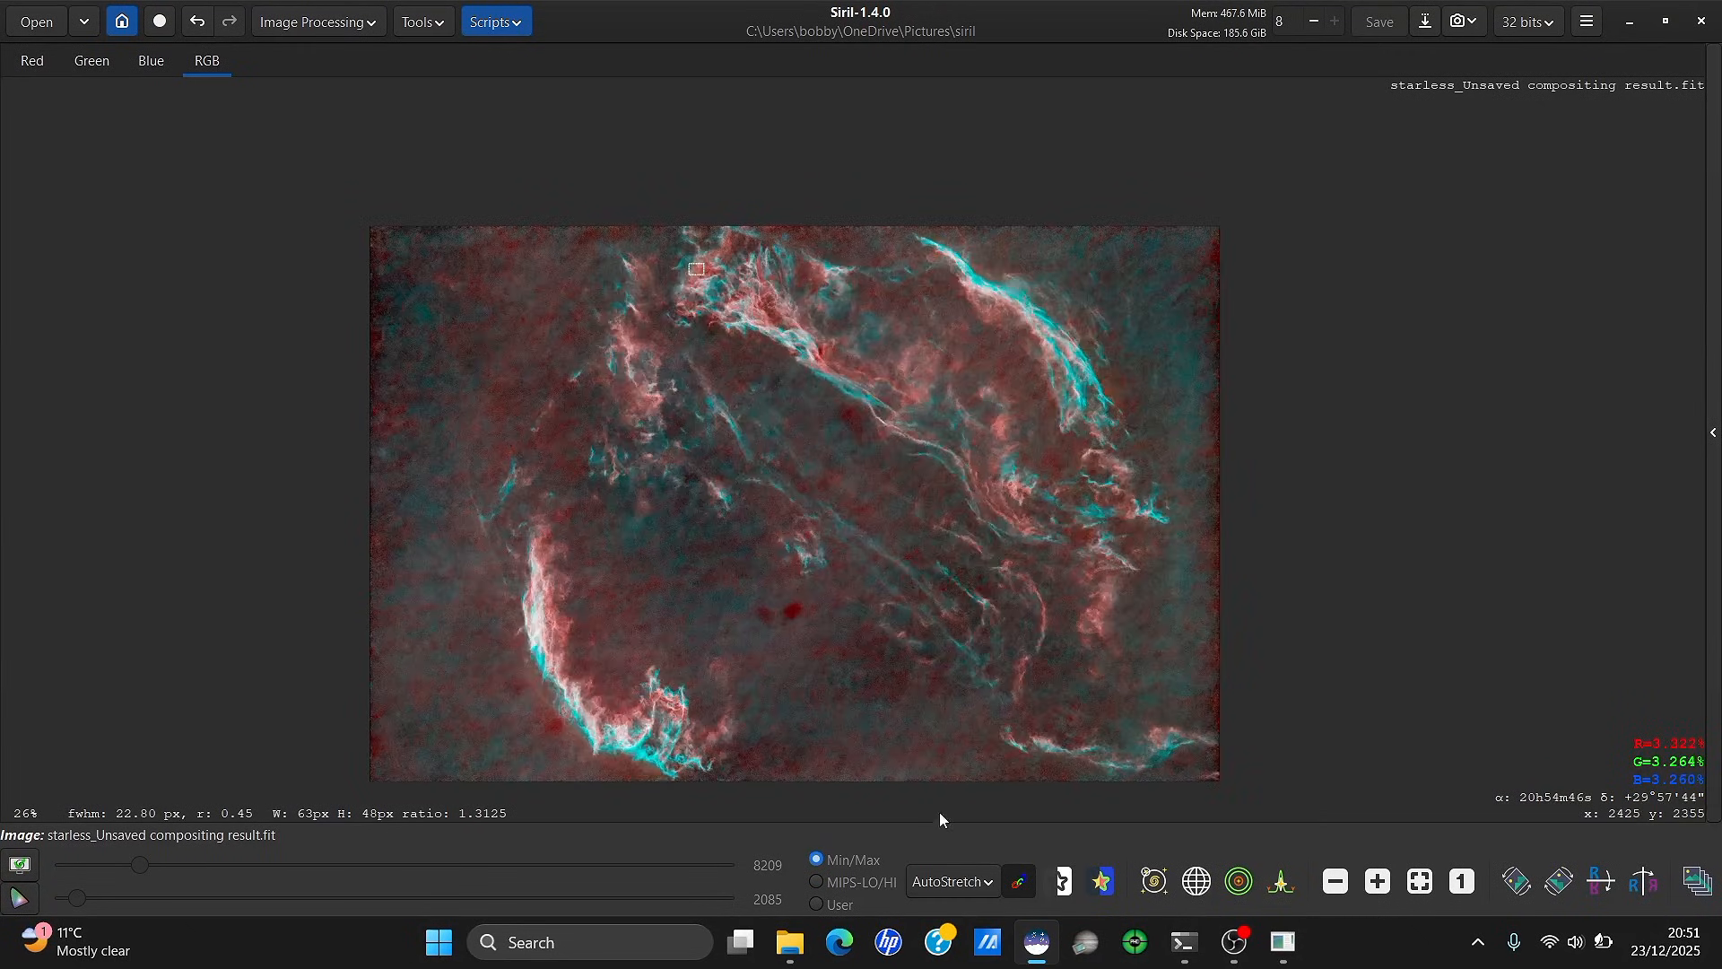
Switch the display mode from AutoStretch to Linear and pan to show the whole image
{"action": "left_click", "coordinate": [951, 877]}
{"action": "left_click", "coordinate": [955, 665]}
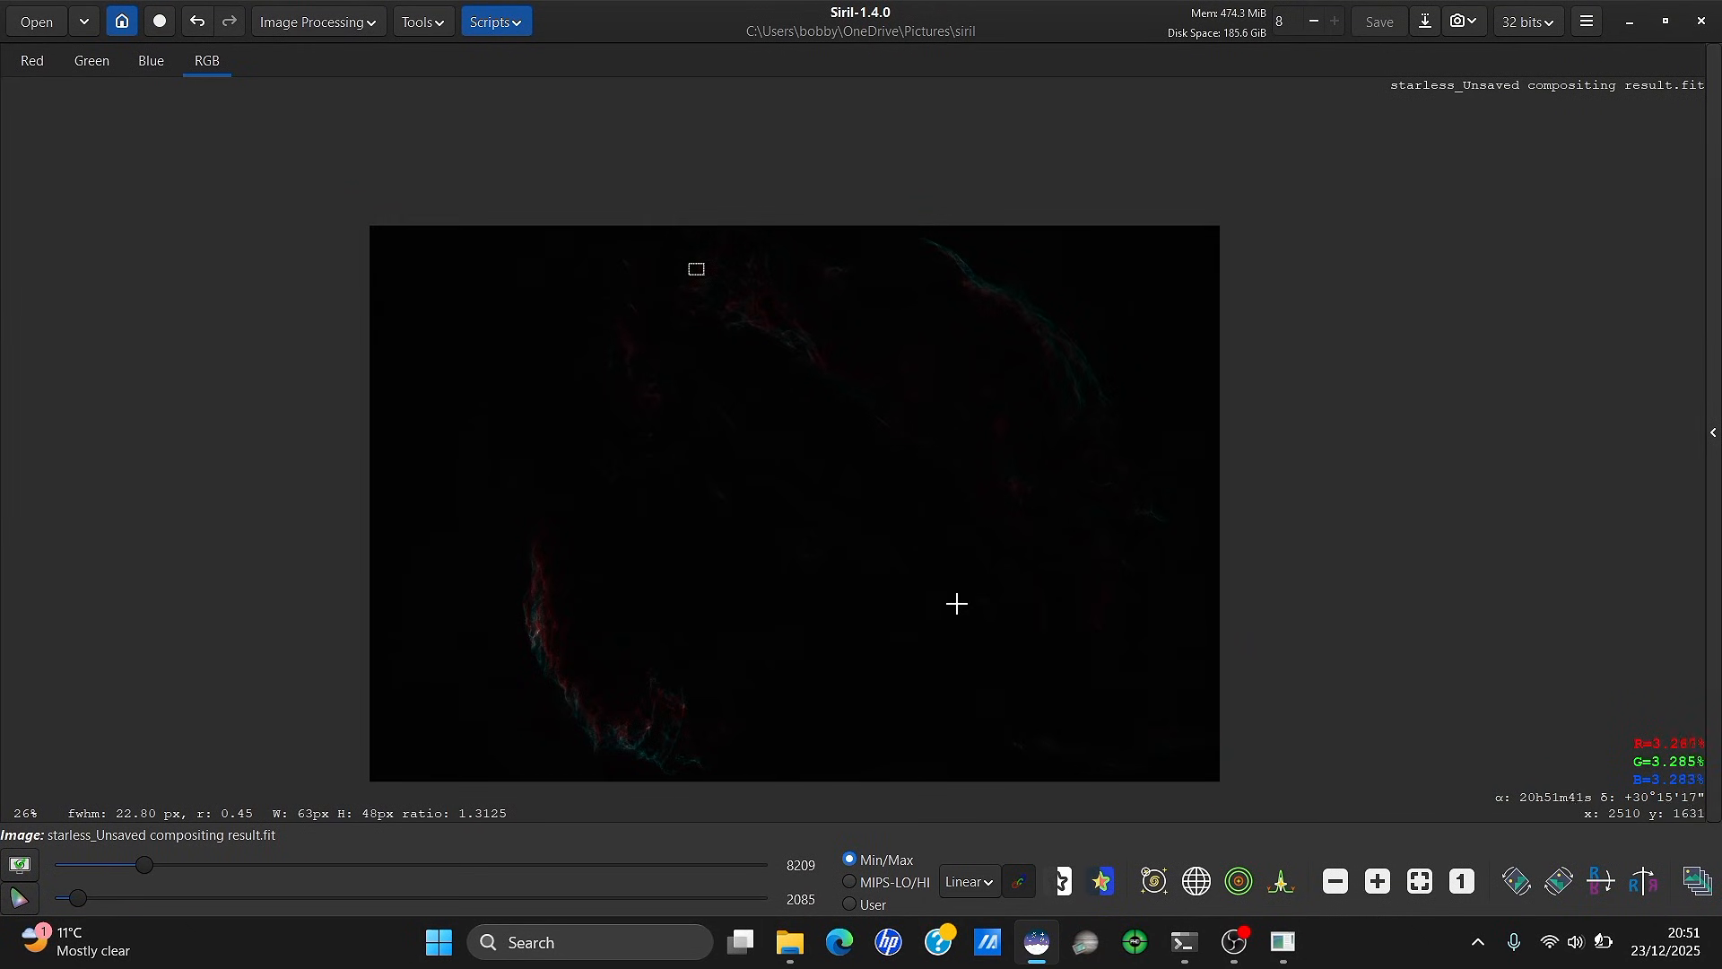
{"action": "left_click_drag", "start_coordinate": [954, 545], "coordinate": [632, 500]}
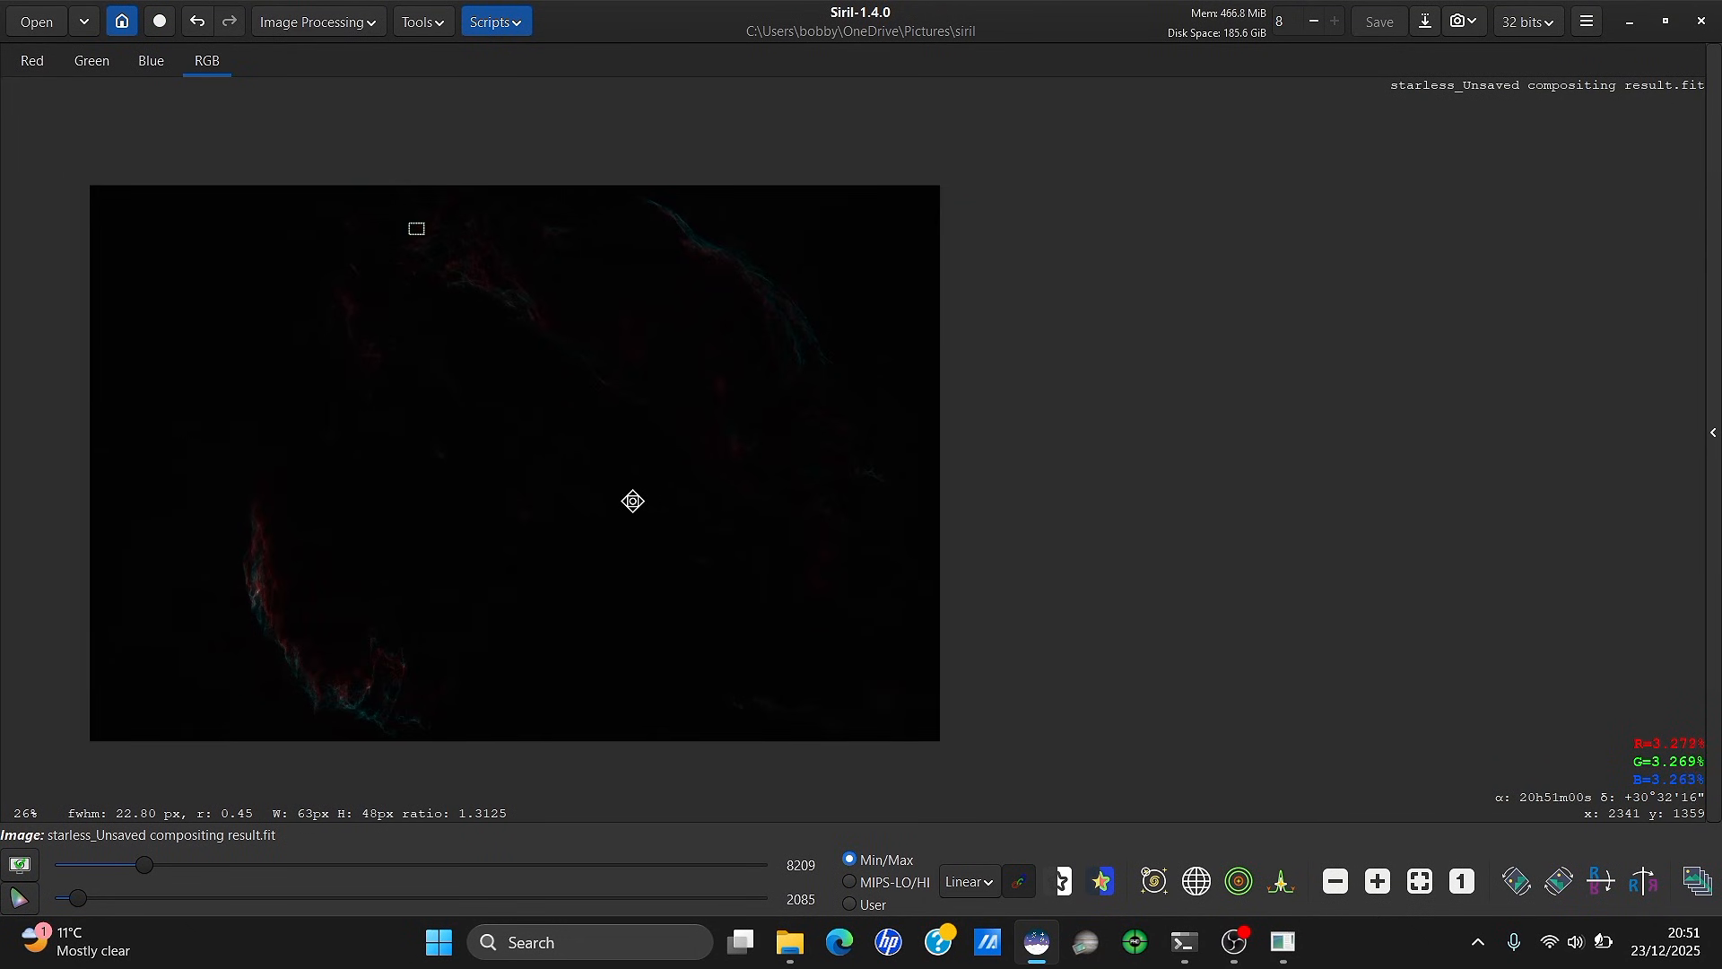
Apply a first Generalised Hyperbolic Stretch with local intensity 5.430 and stretch factor 0.918
{"action": "left_click", "coordinate": [321, 16]}
{"action": "left_click", "coordinate": [312, 62]}
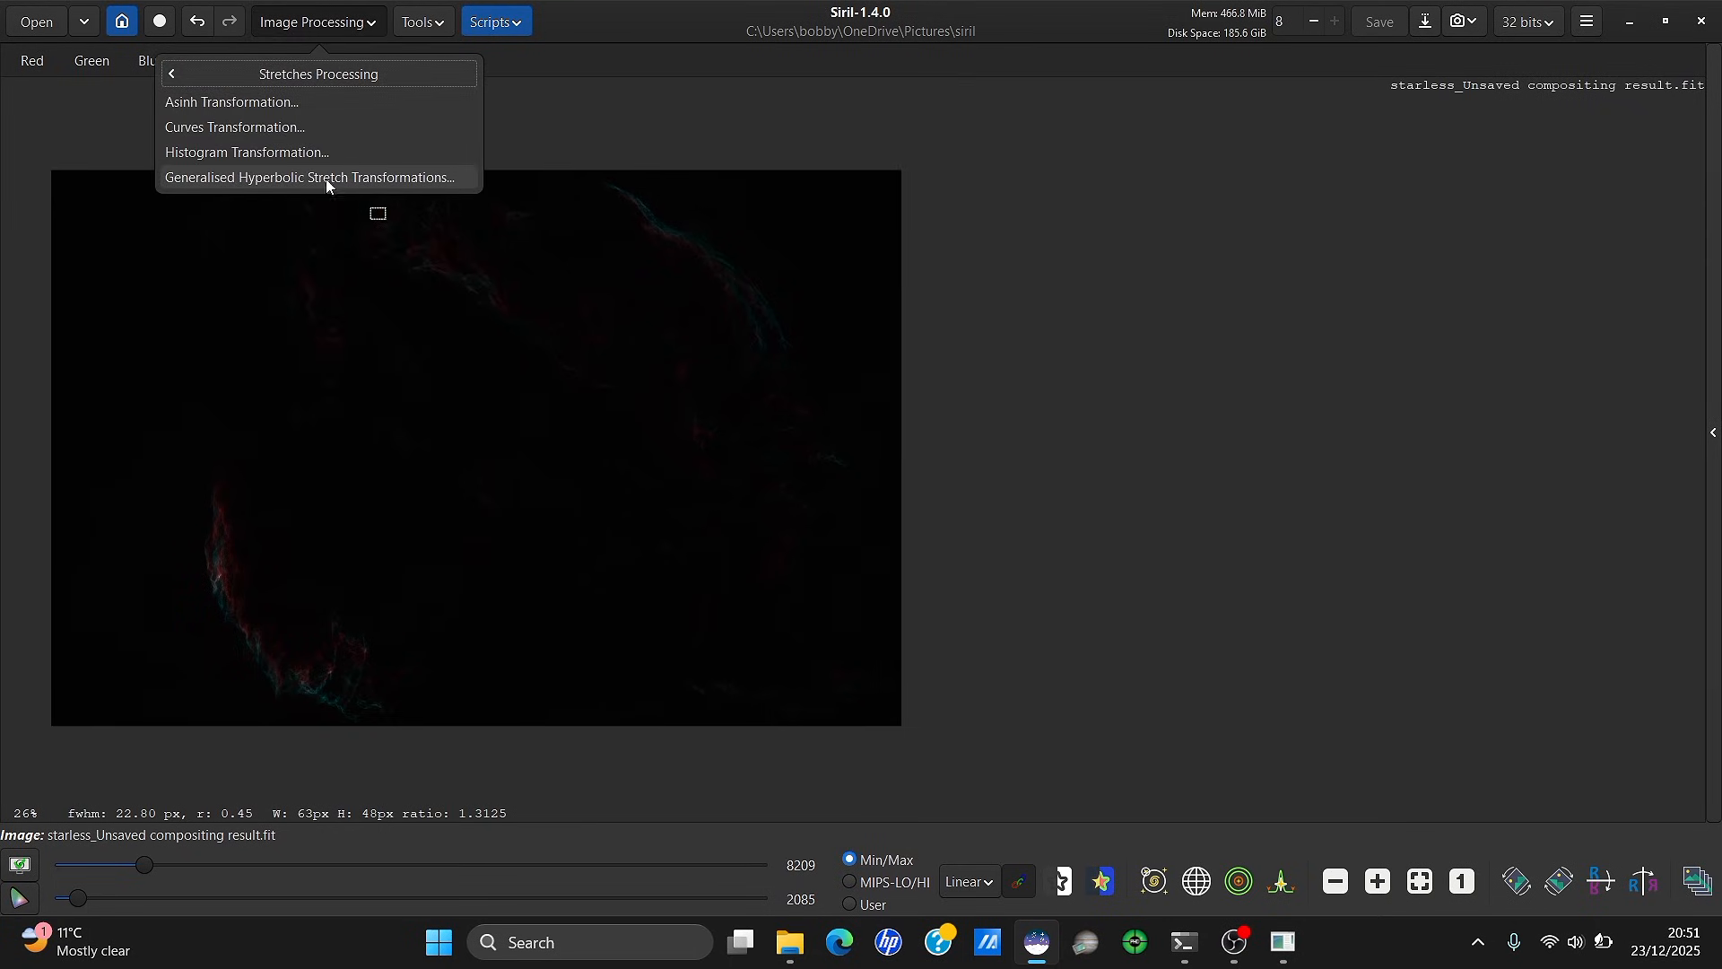
{"action": "left_click", "coordinate": [278, 176]}
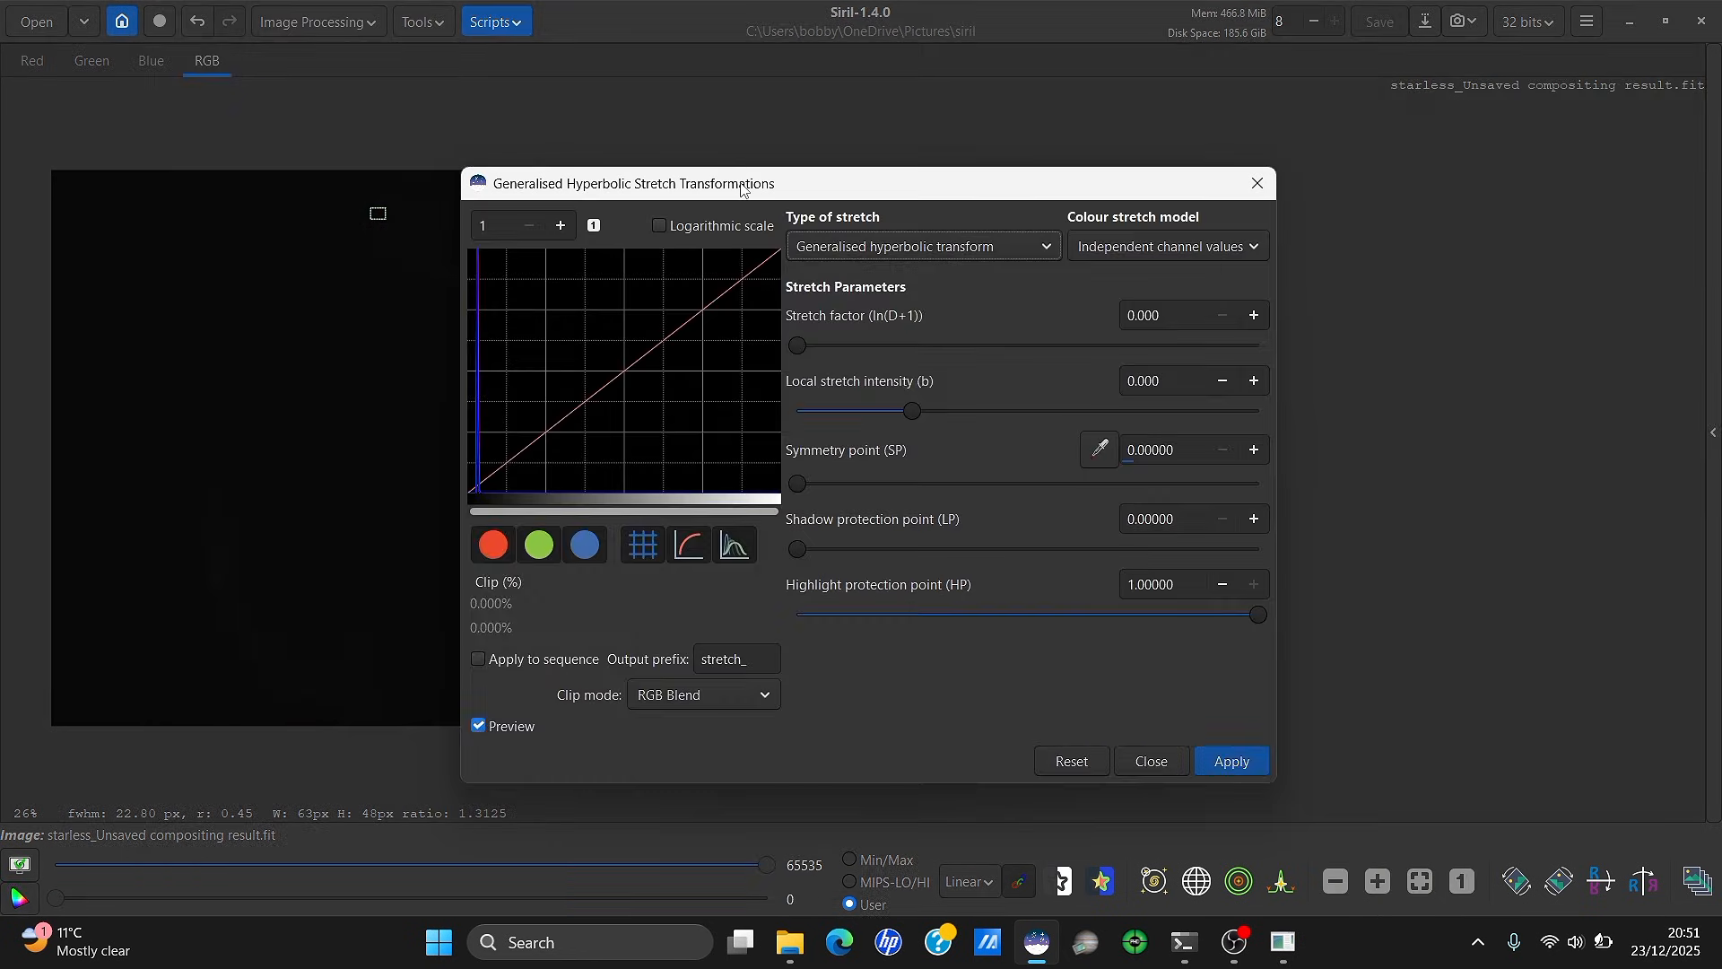
{"action": "left_click_drag", "start_coordinate": [742, 185], "coordinate": [1114, 135]}
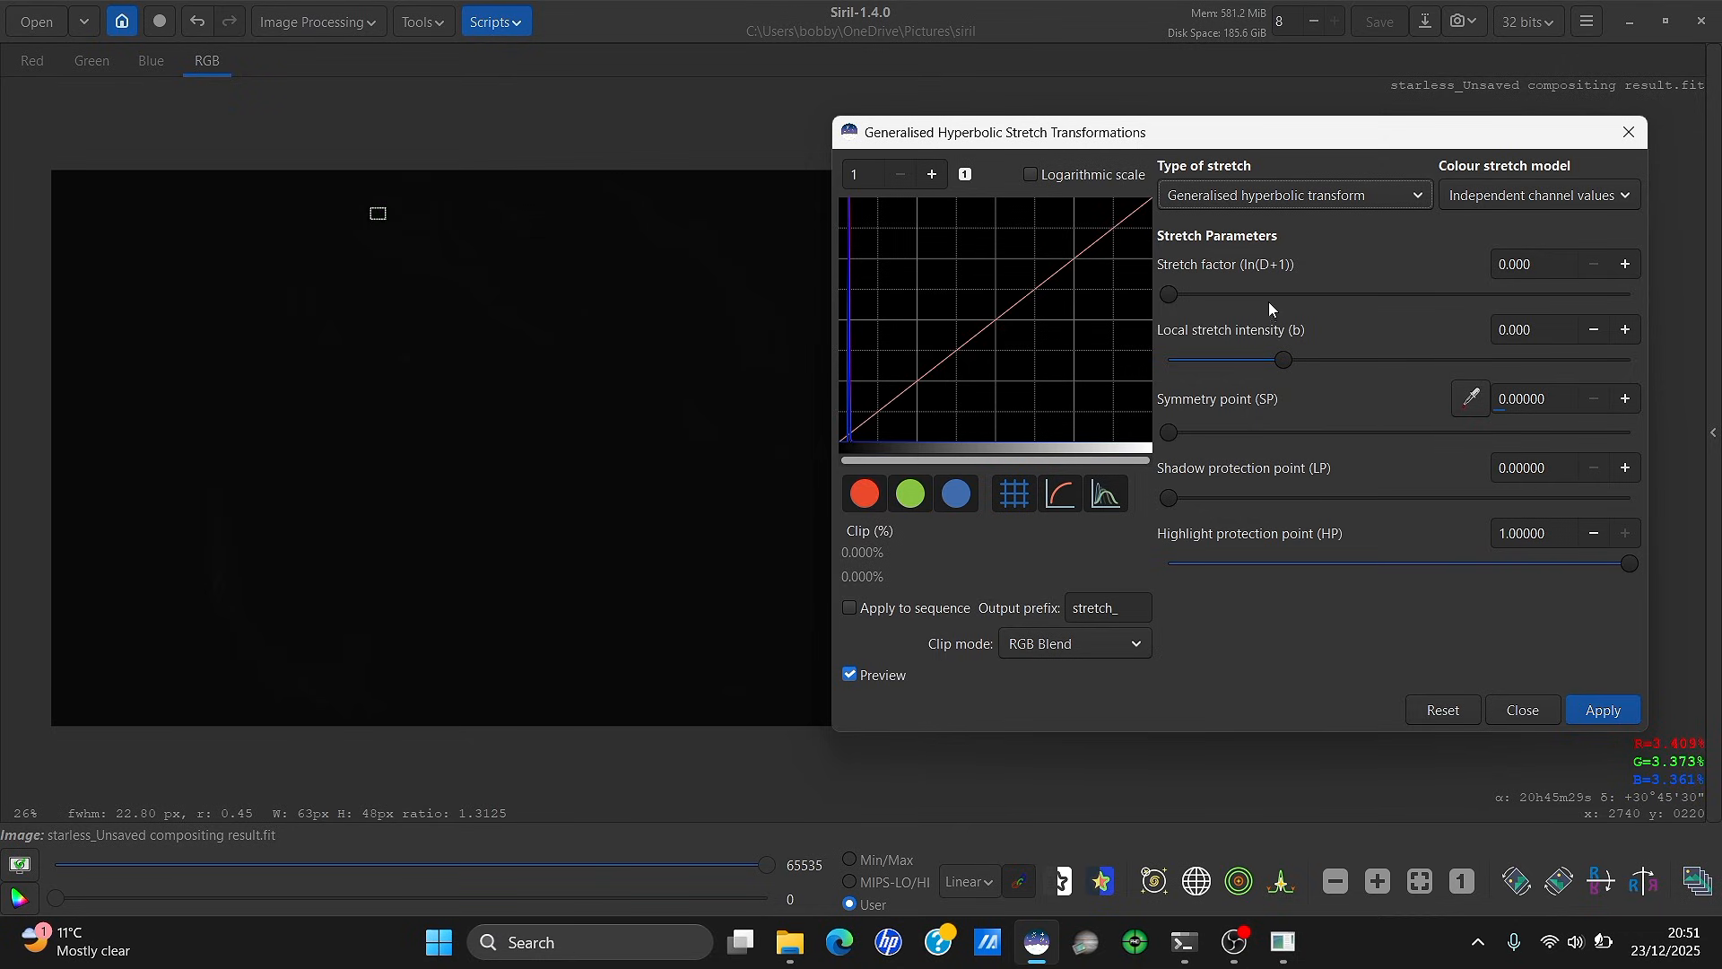
{"action": "left_click_drag", "start_coordinate": [1282, 360], "coordinate": [1407, 359]}
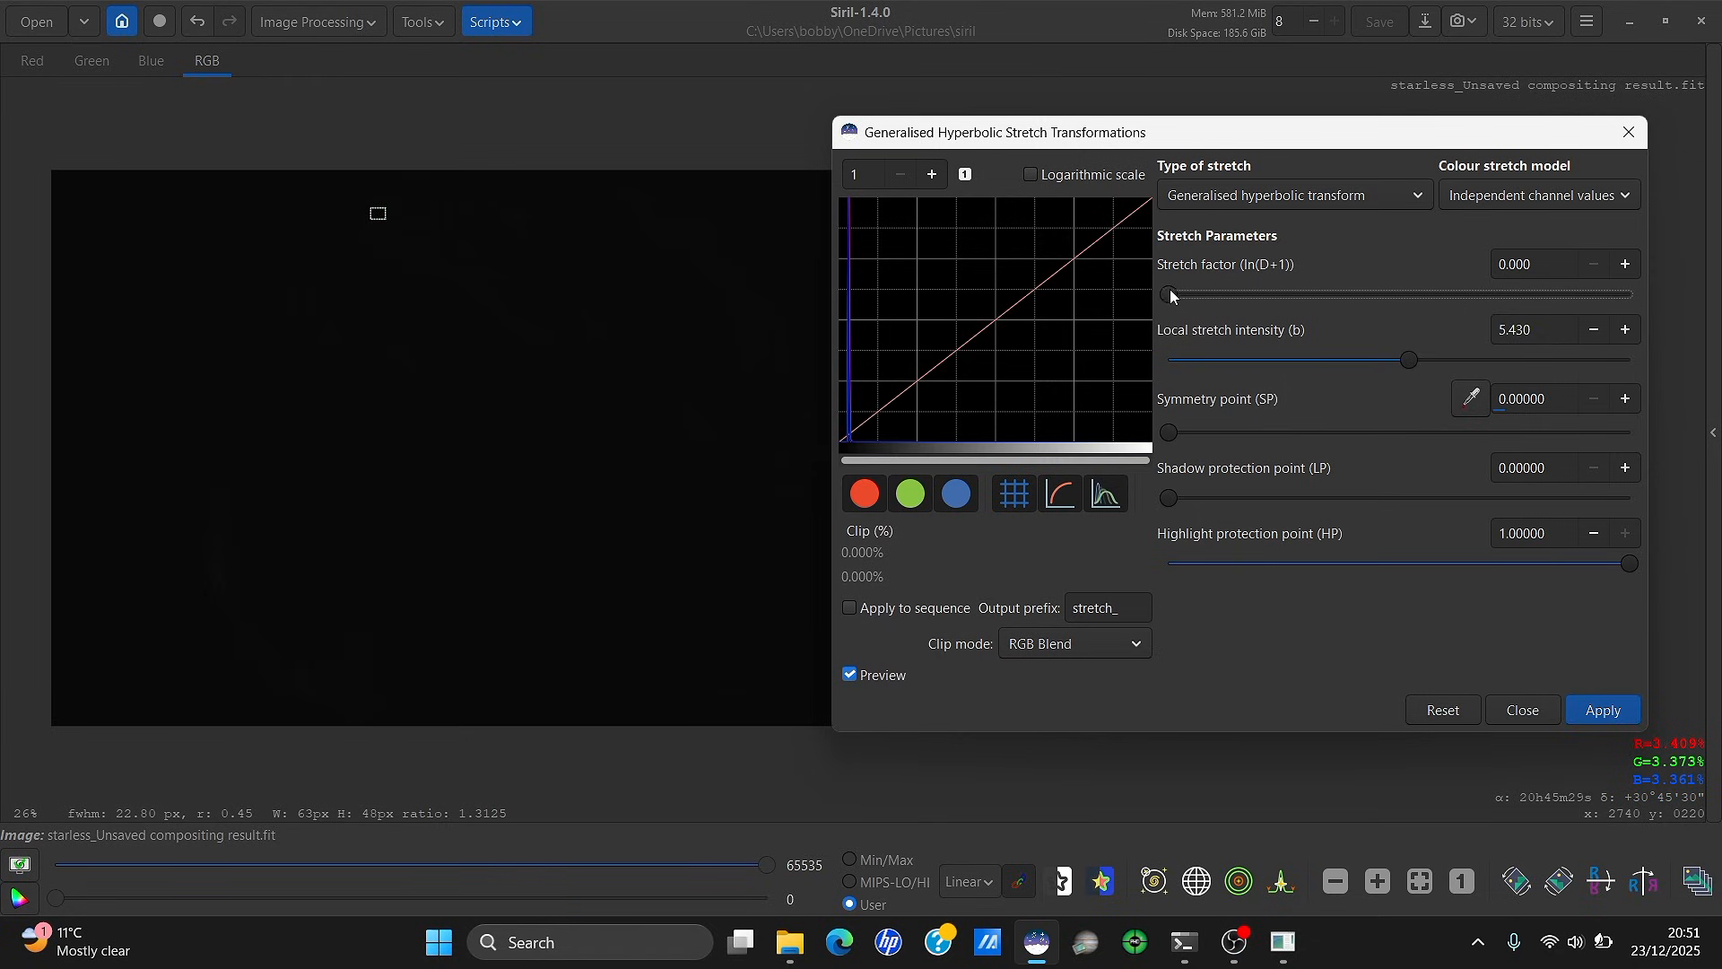
{"action": "left_click_drag", "start_coordinate": [1170, 292], "coordinate": [1212, 296]}
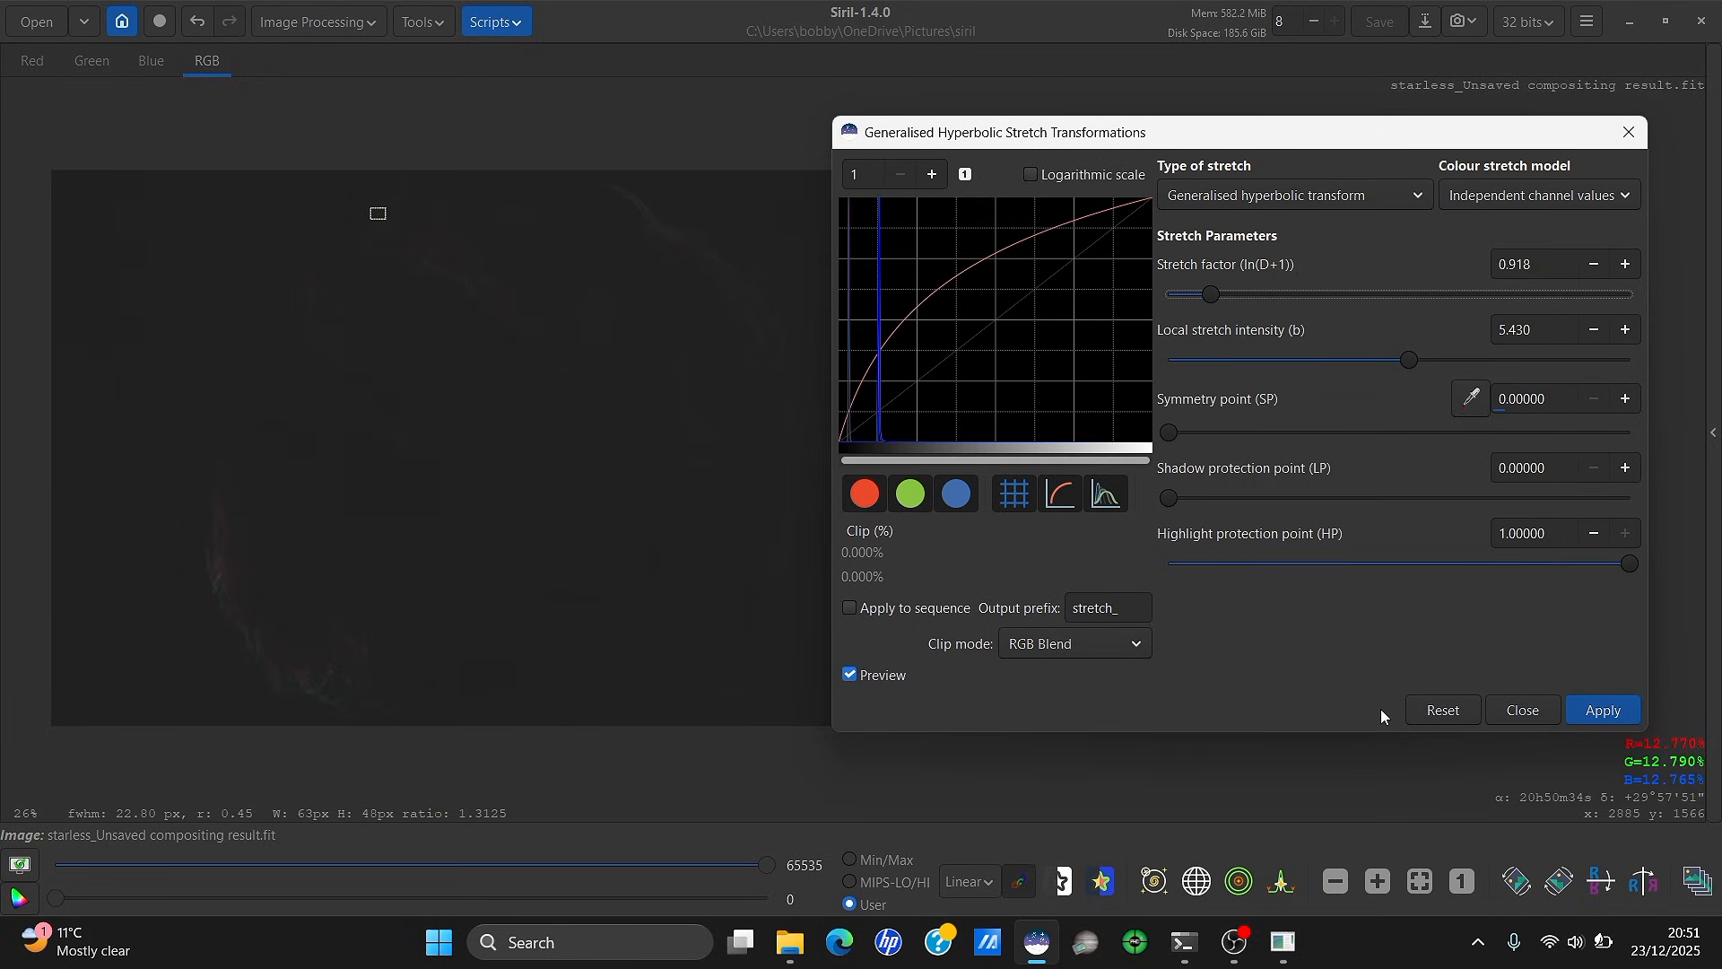
{"action": "left_click", "coordinate": [1611, 713]}
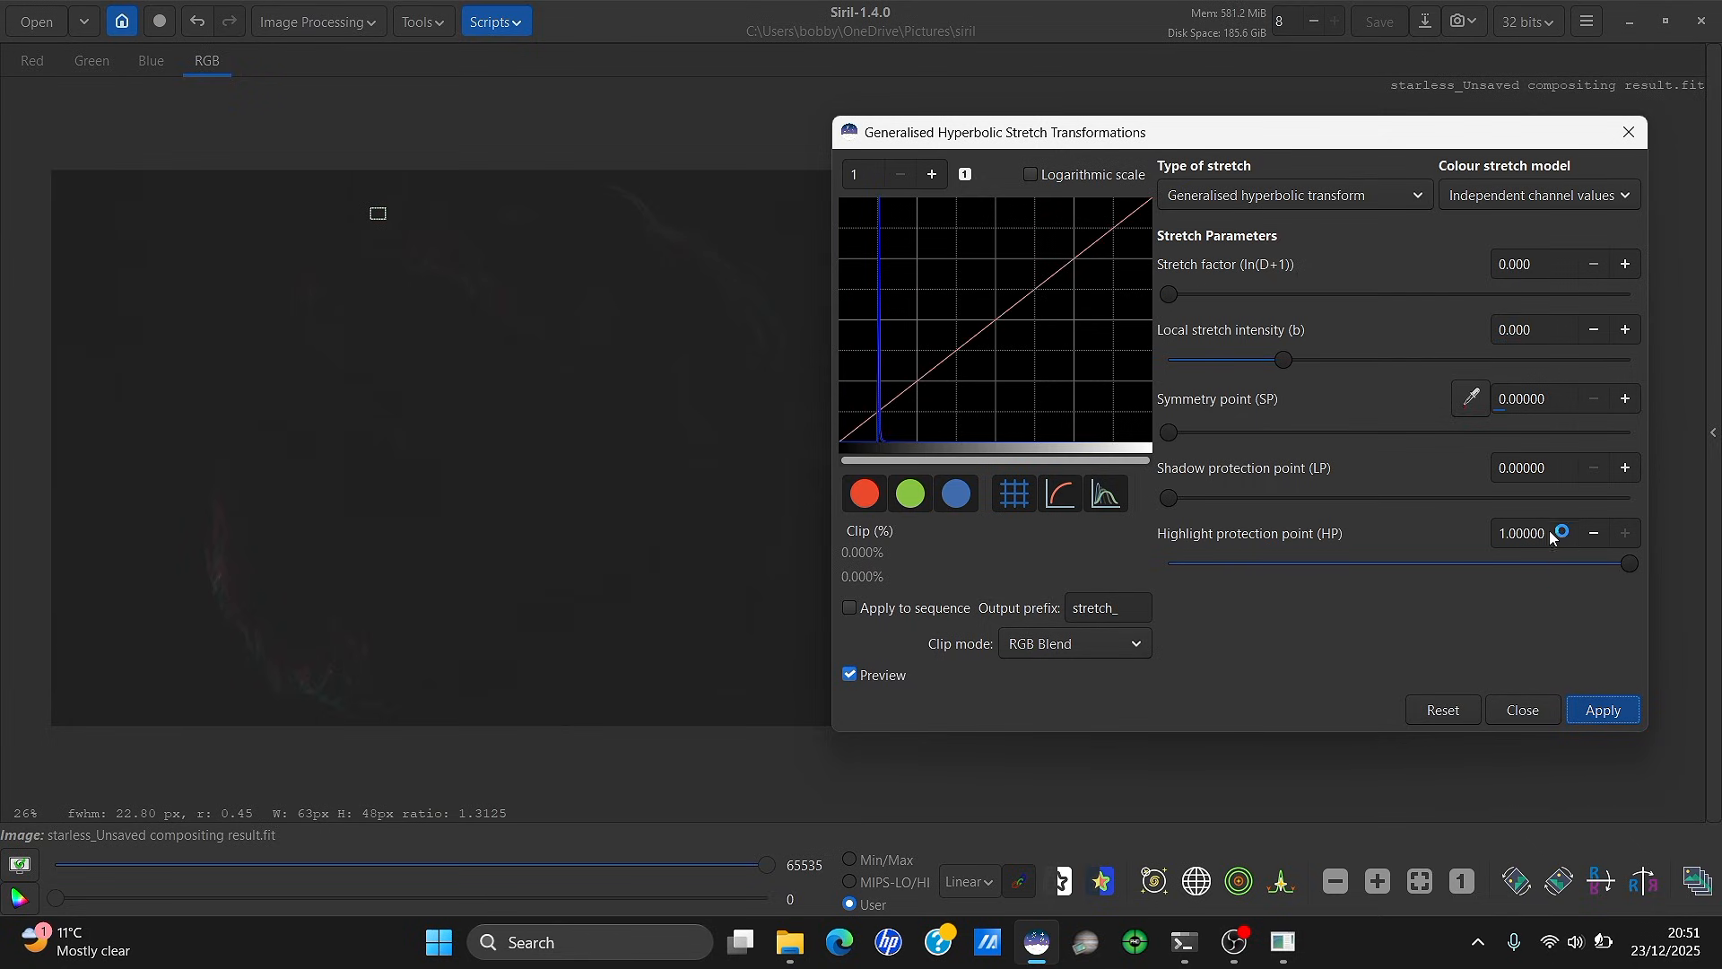
Apply a second stretch with a background-sampled symmetry point, stretch factor 1.738 and HP 0.68359
{"action": "left_click", "coordinate": [1475, 399]}
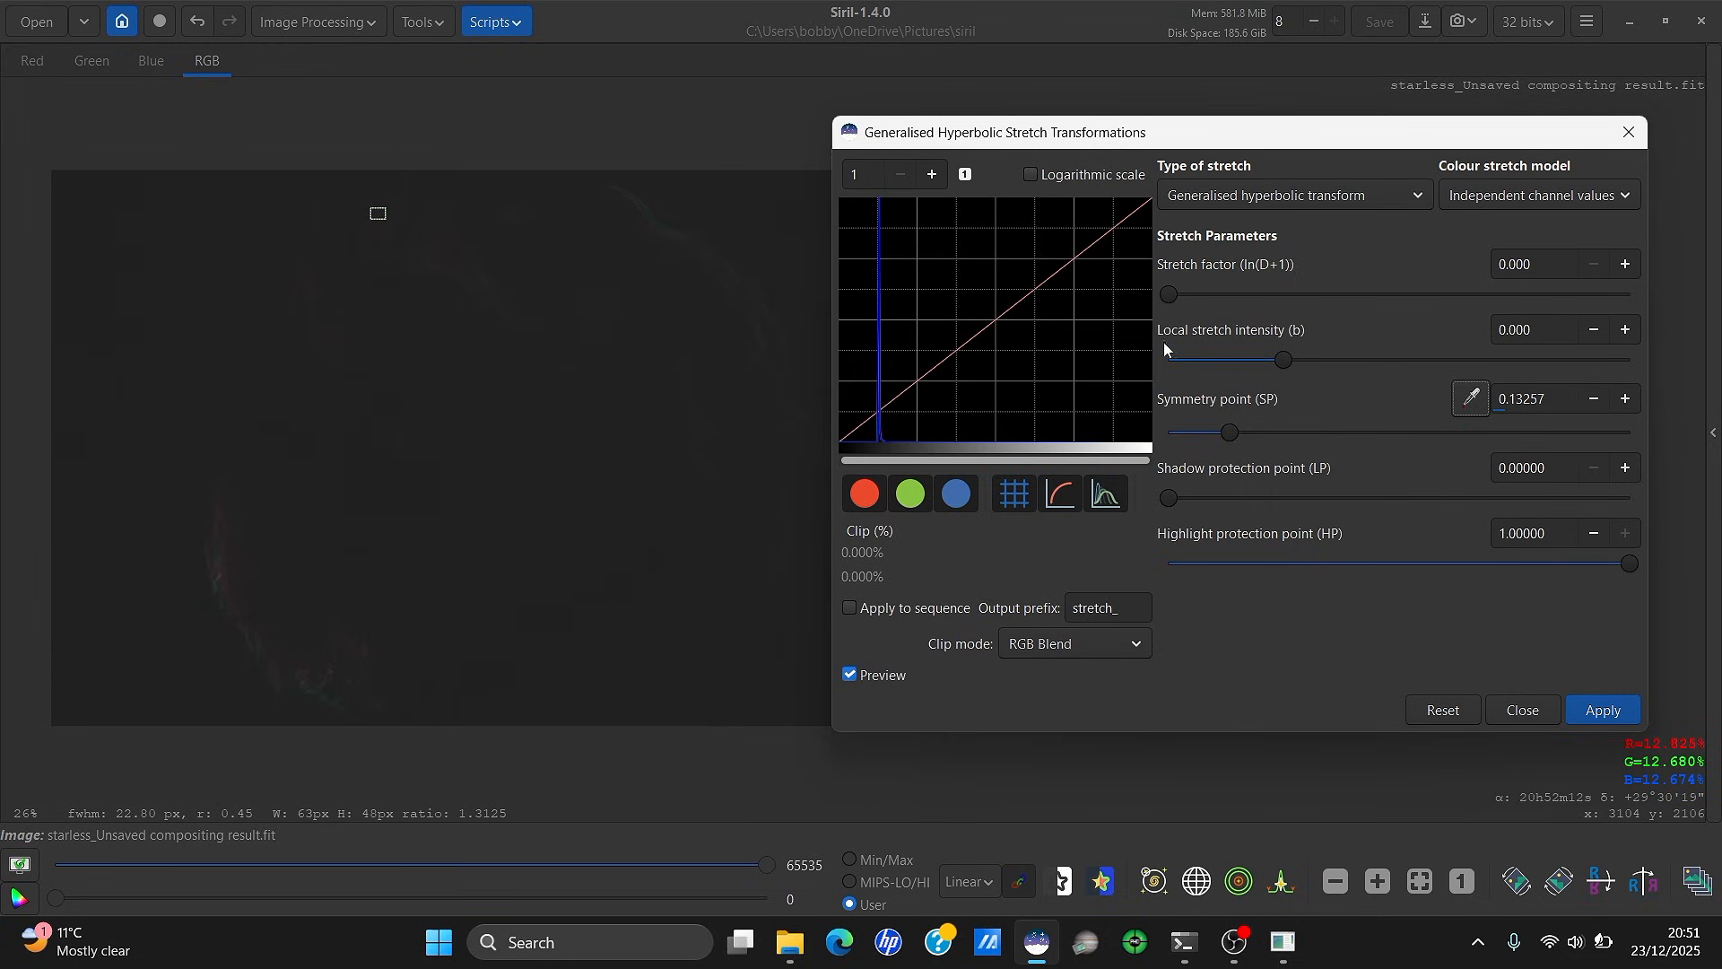
{"action": "left_click_drag", "start_coordinate": [1169, 293], "coordinate": [1252, 312]}
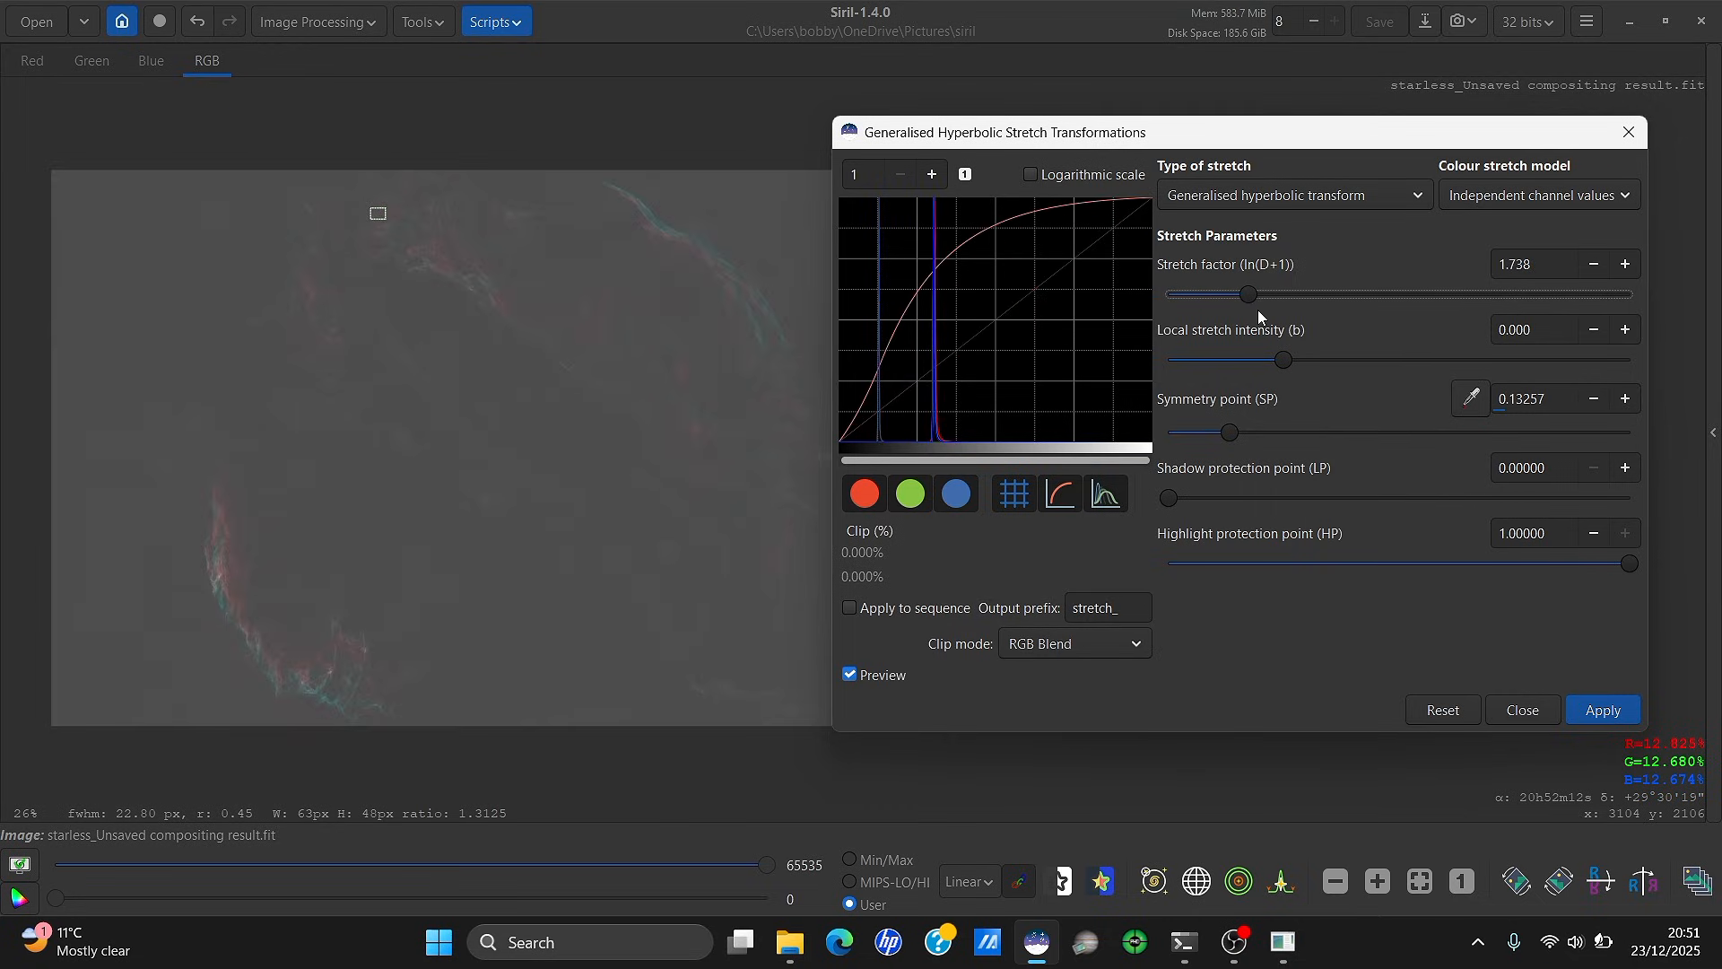
{"action": "left_click", "coordinate": [1483, 564]}
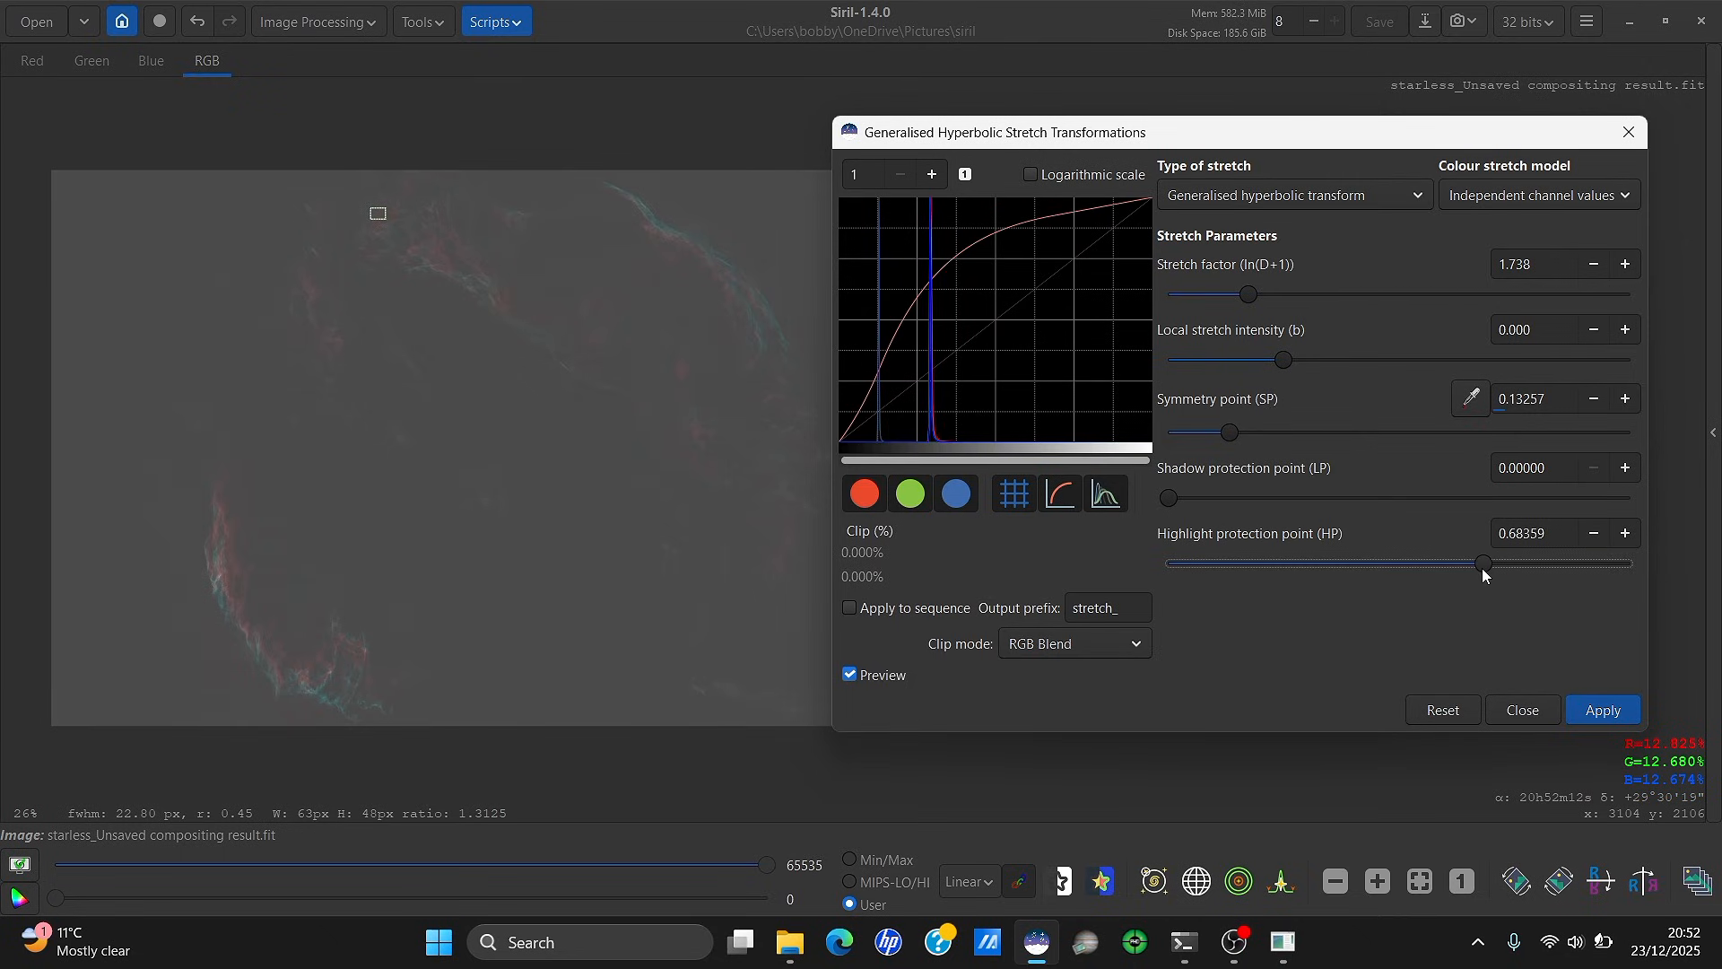
{"action": "left_click", "coordinate": [1606, 712]}
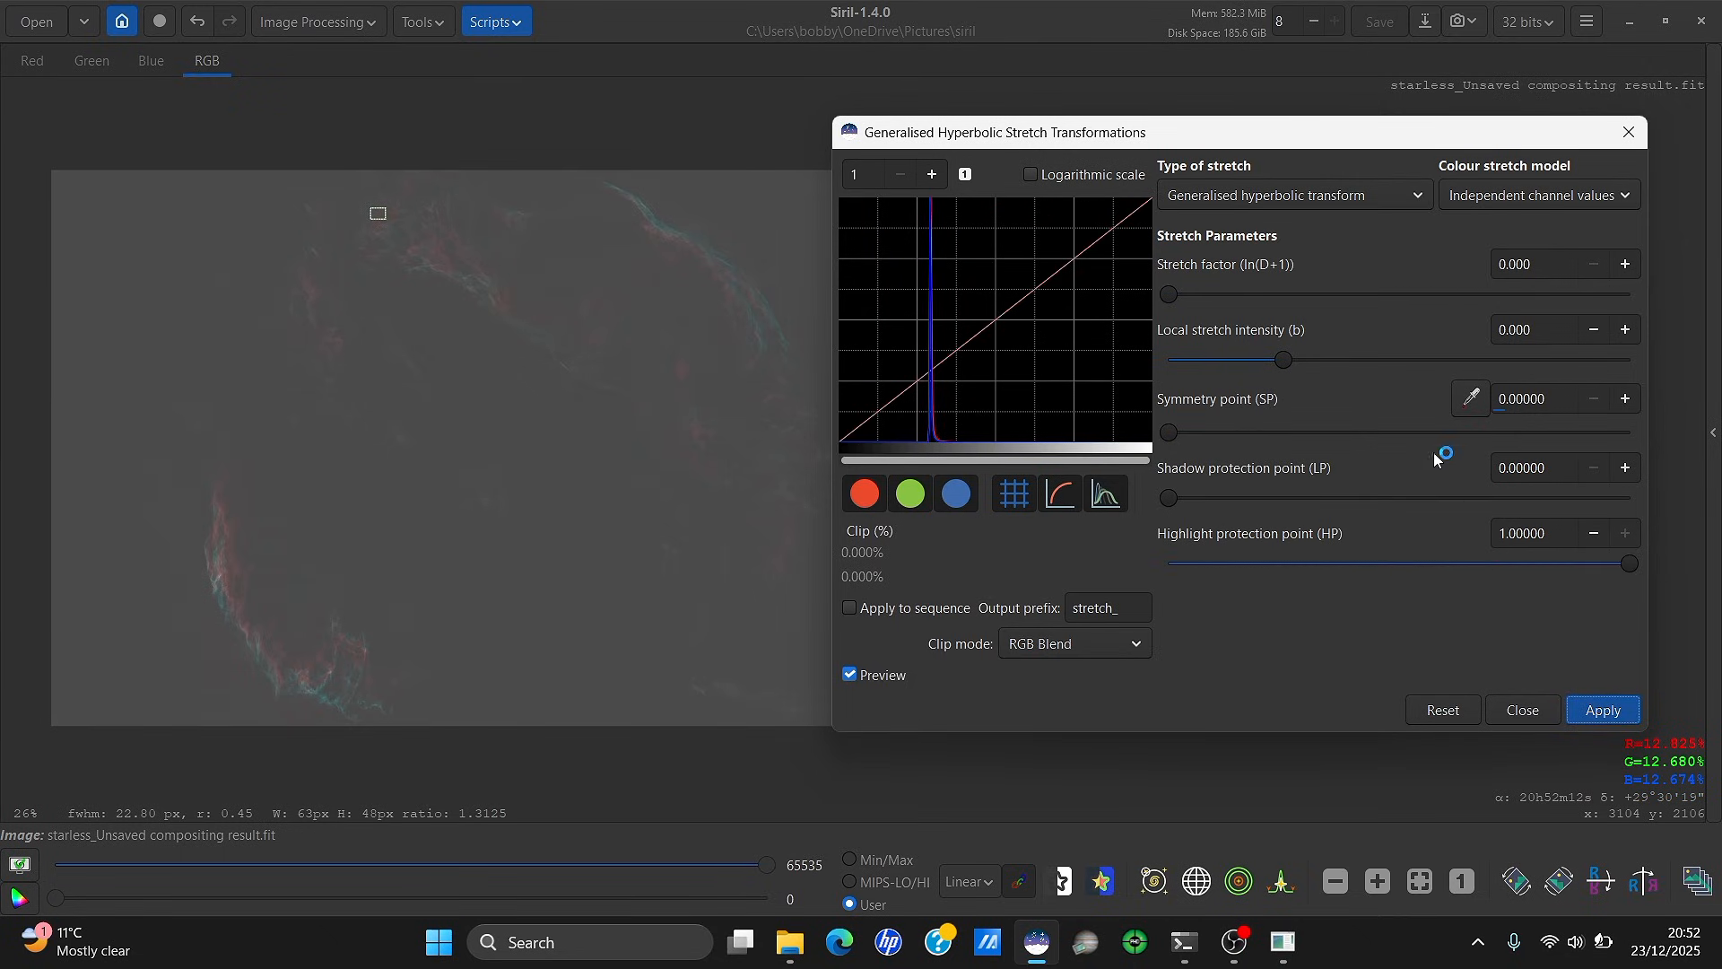
Switch to Linear stretch (BP shift) and apply two successive black-point raises
{"action": "left_click", "coordinate": [1234, 201]}
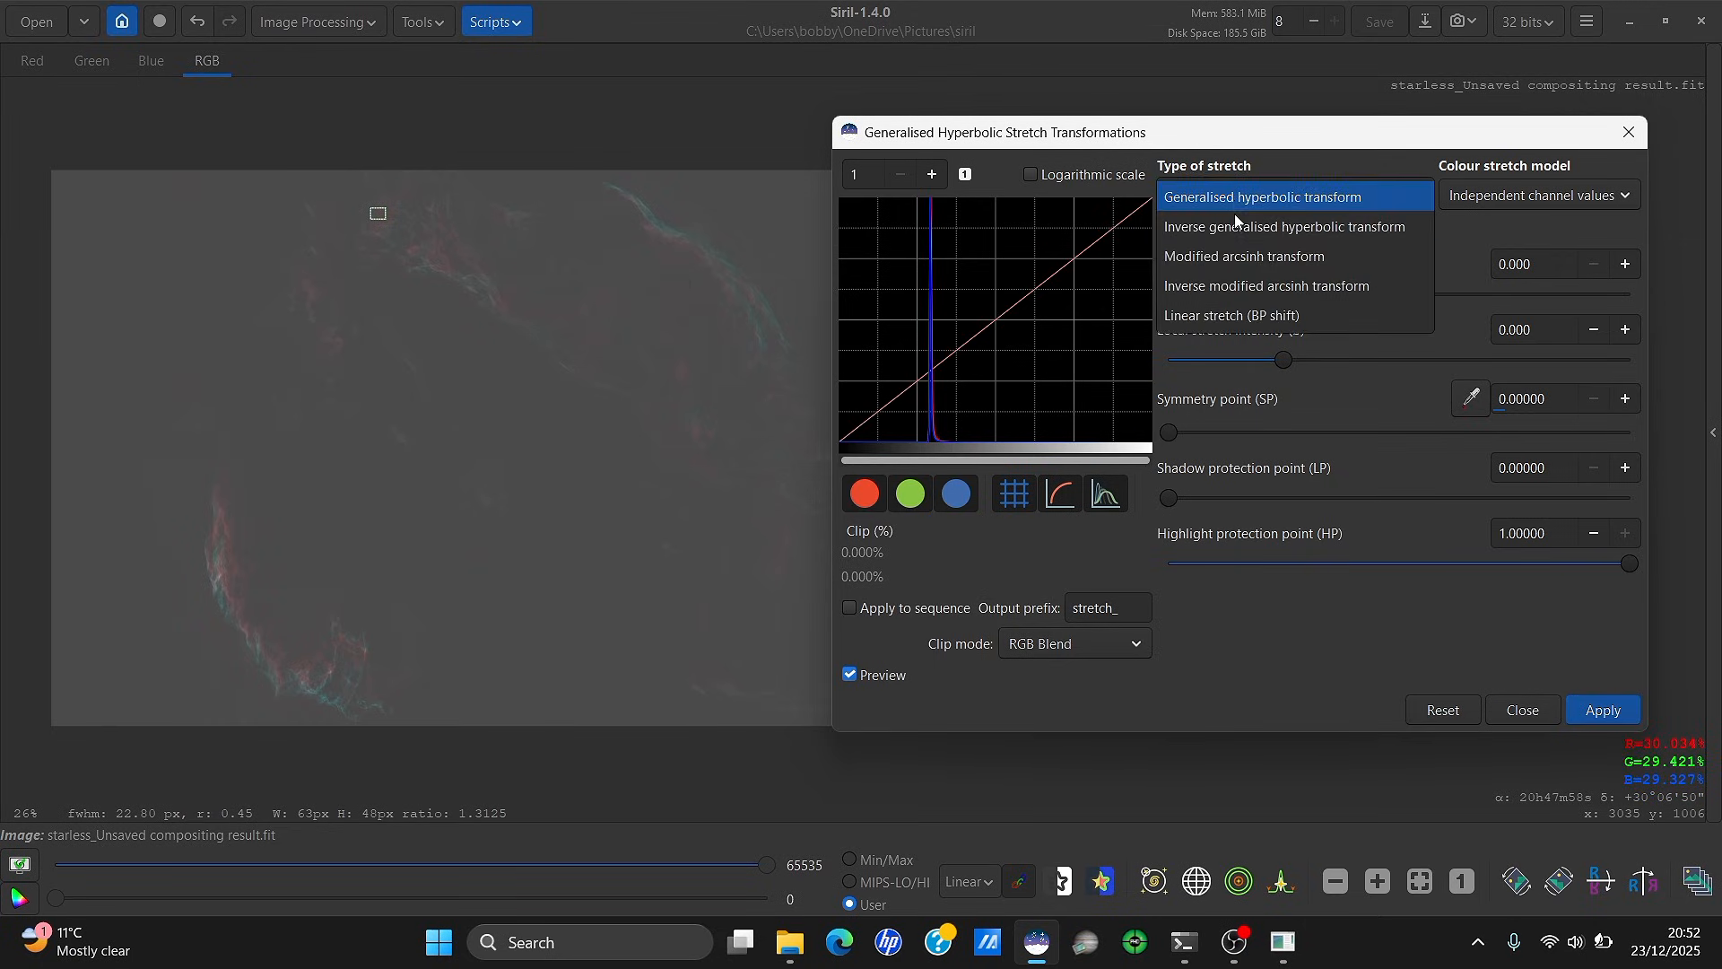
{"action": "left_click", "coordinate": [1238, 308]}
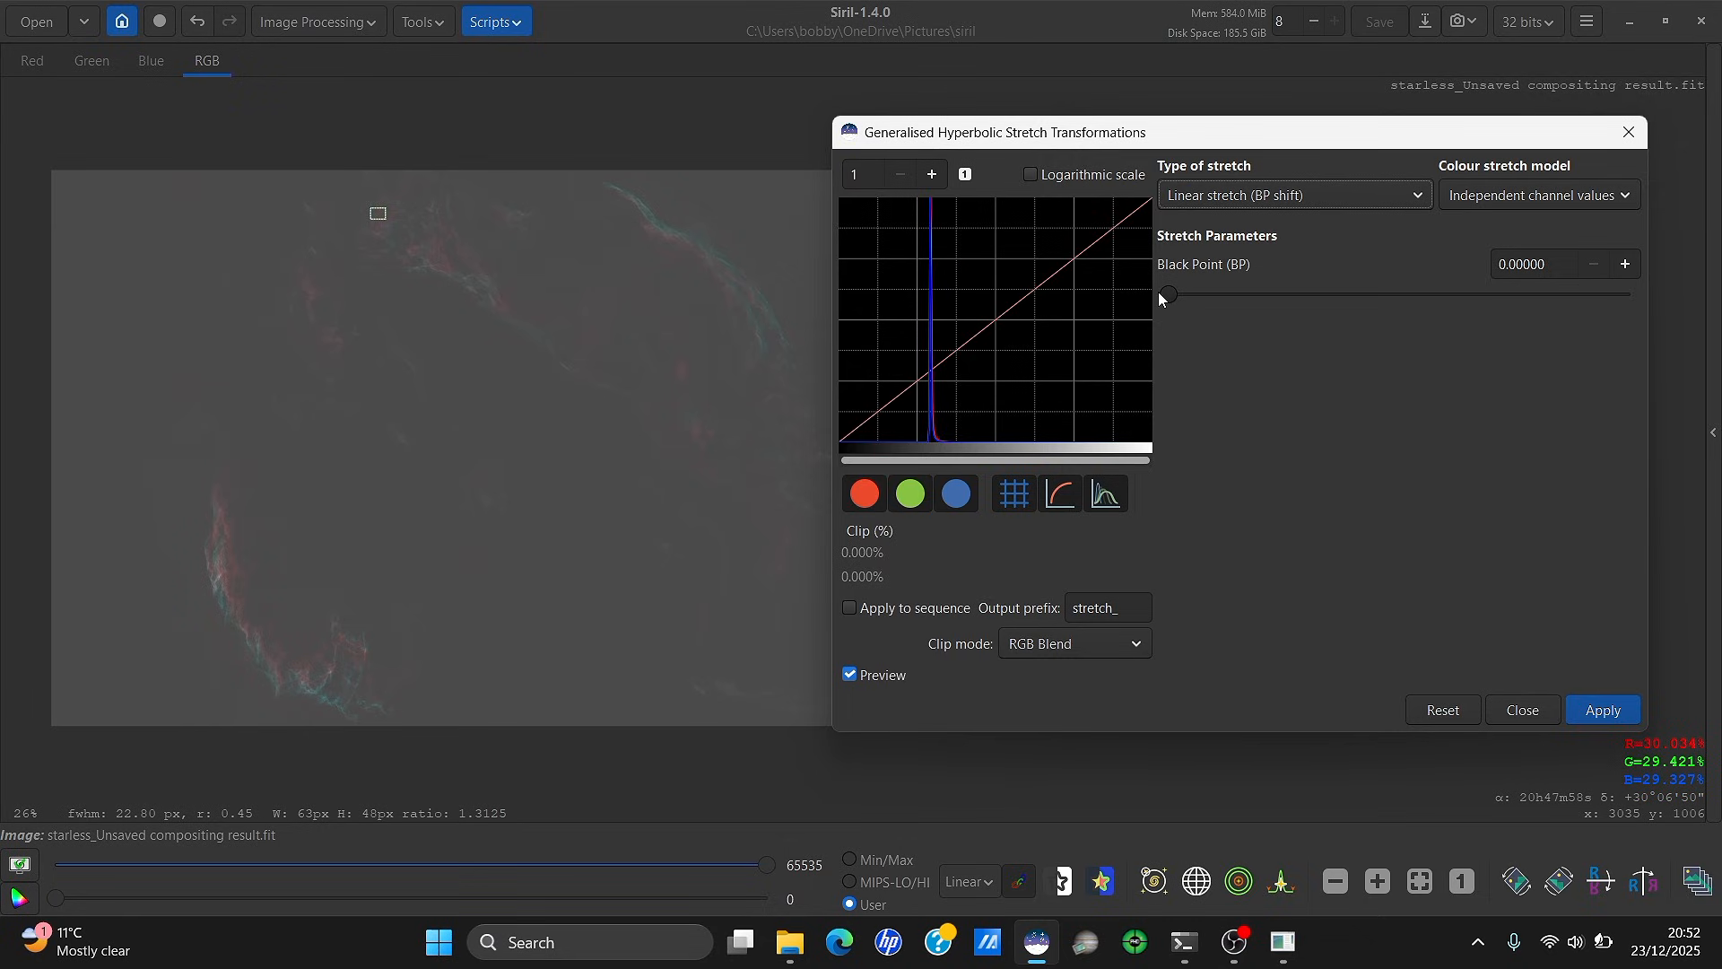
{"action": "left_click_drag", "start_coordinate": [1170, 294], "coordinate": [1237, 296]}
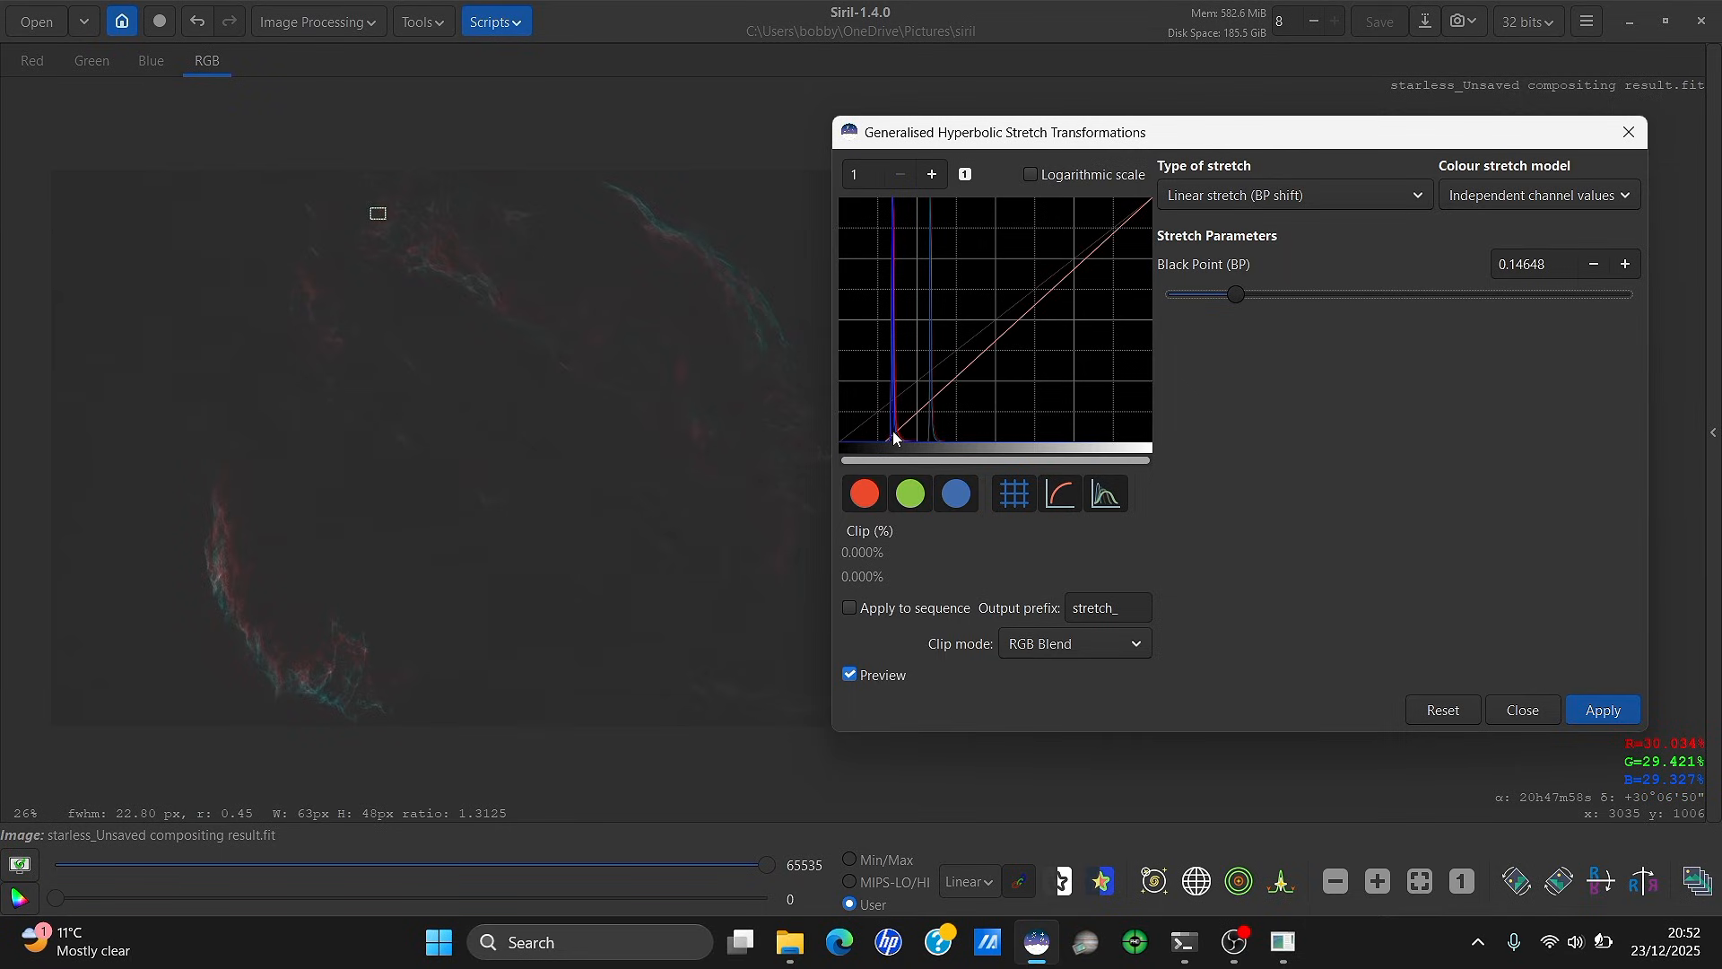
{"action": "left_click", "coordinate": [1596, 711]}
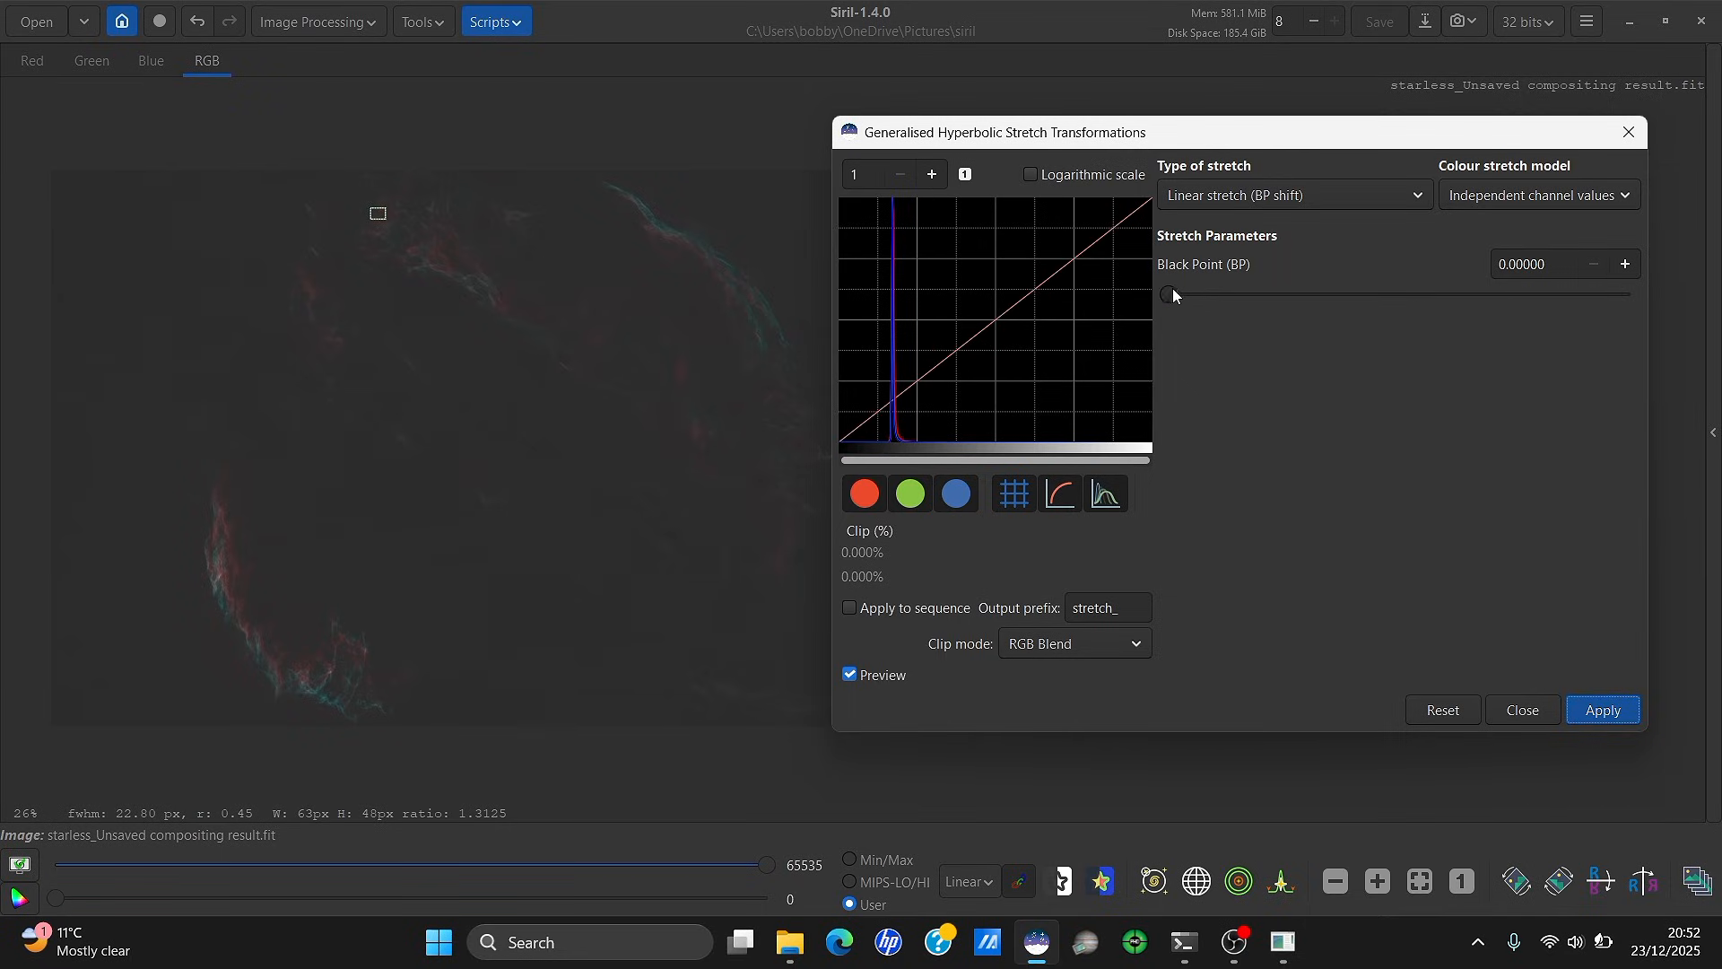
{"action": "left_click_drag", "start_coordinate": [1168, 296], "coordinate": [1187, 298]}
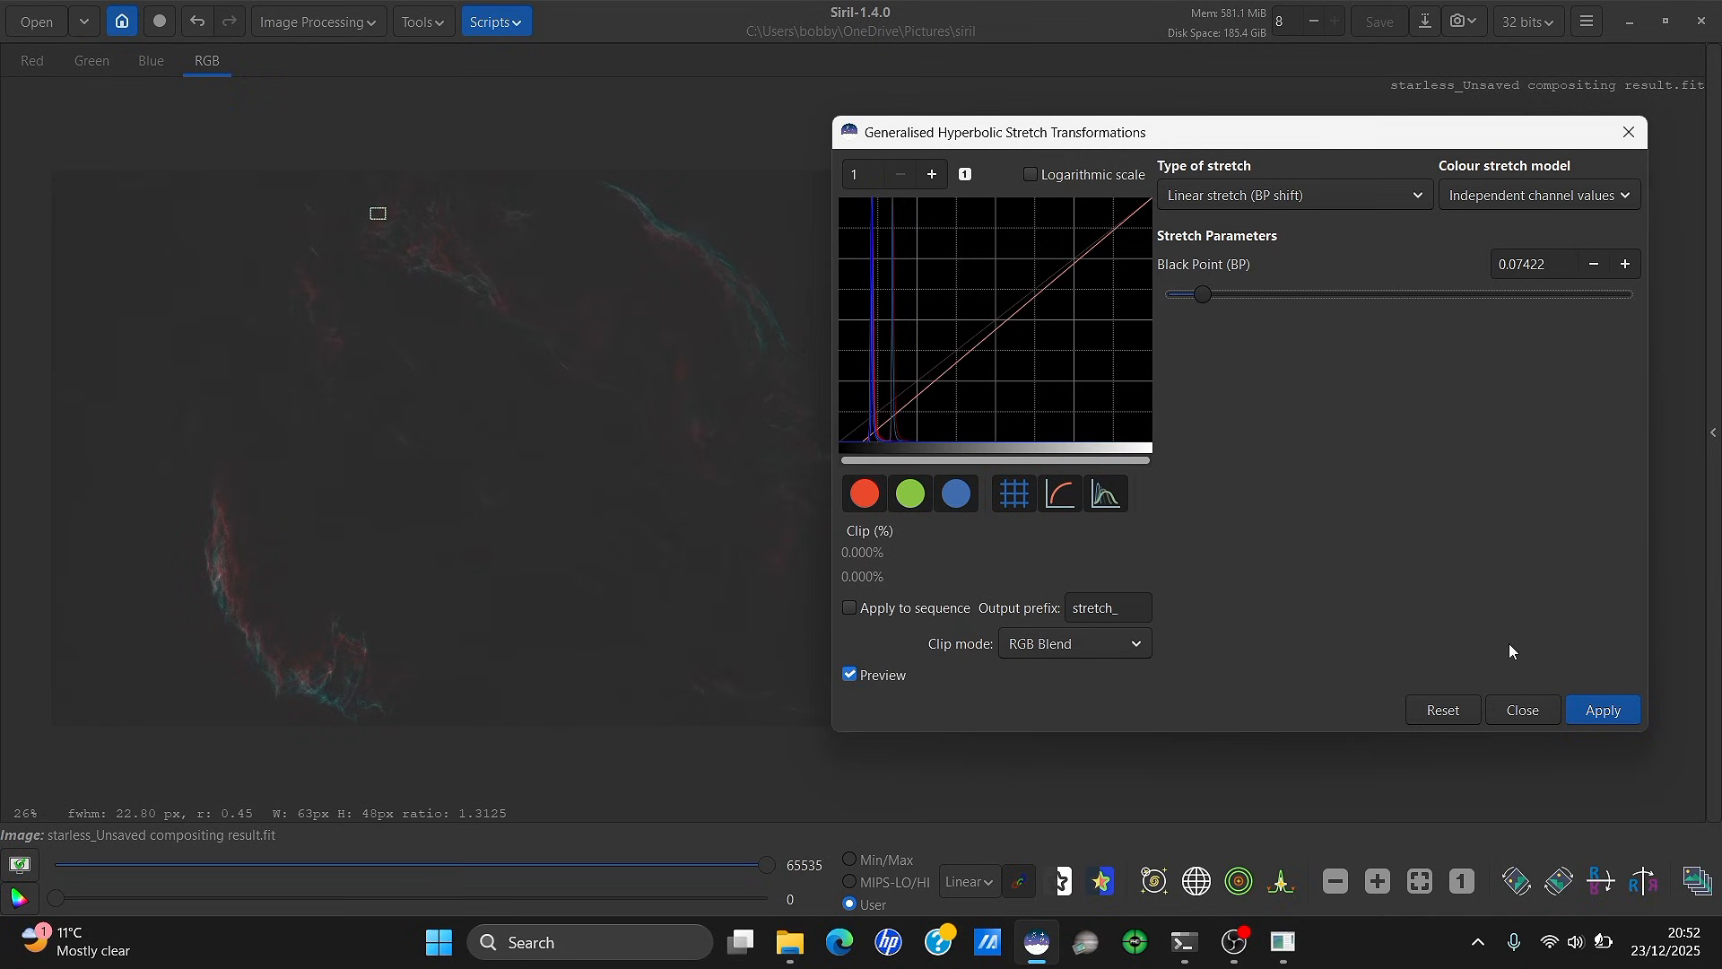
{"action": "left_click", "coordinate": [1594, 708]}
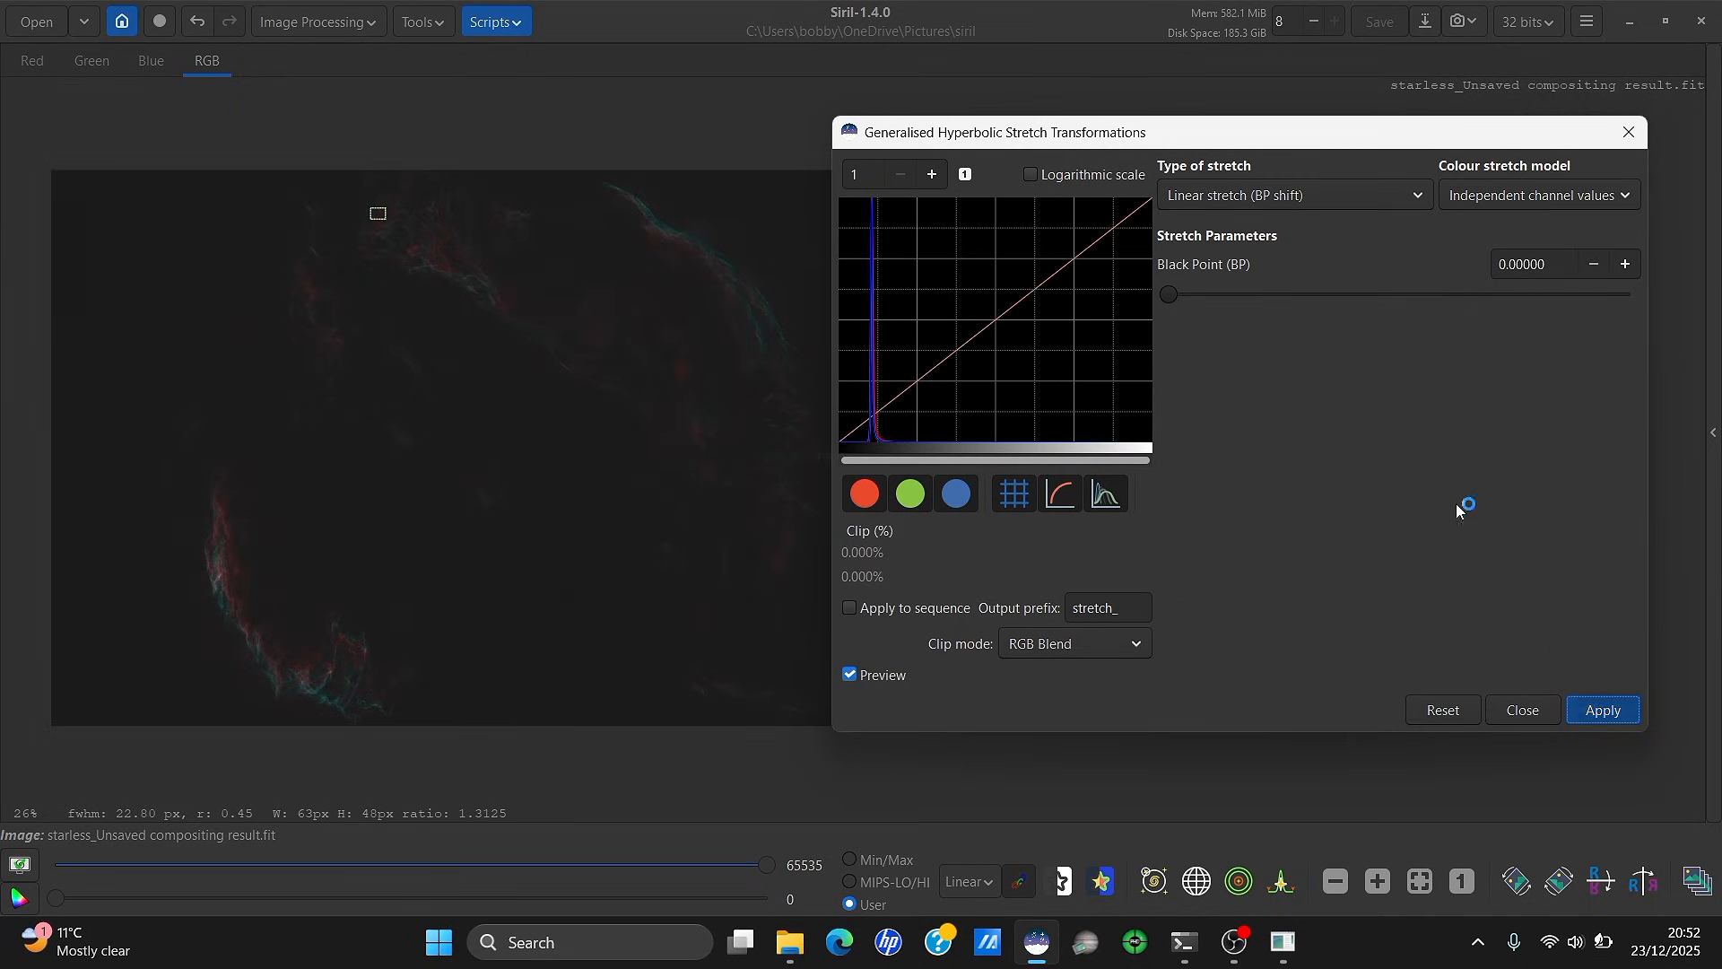
Apply a third hyperbolic stretch with a sampled symmetry point, stretch factor 1.719 and HP 0.68945
{"action": "left_click", "coordinate": [1227, 199]}
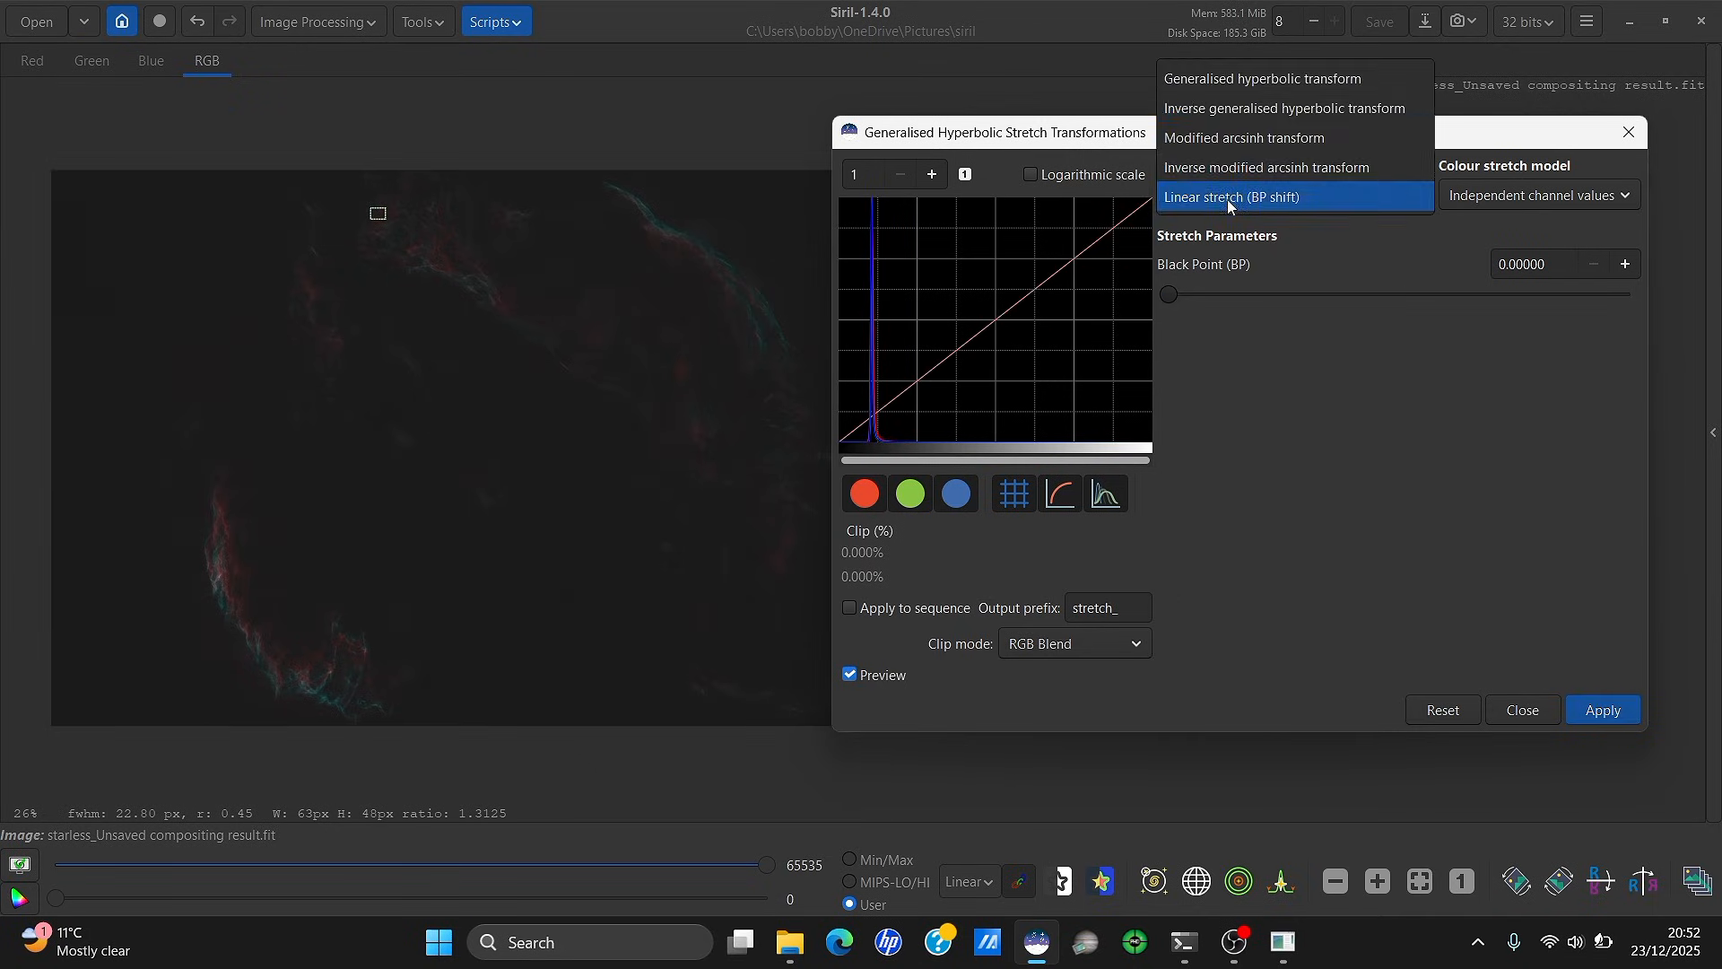
{"action": "left_click", "coordinate": [1245, 84]}
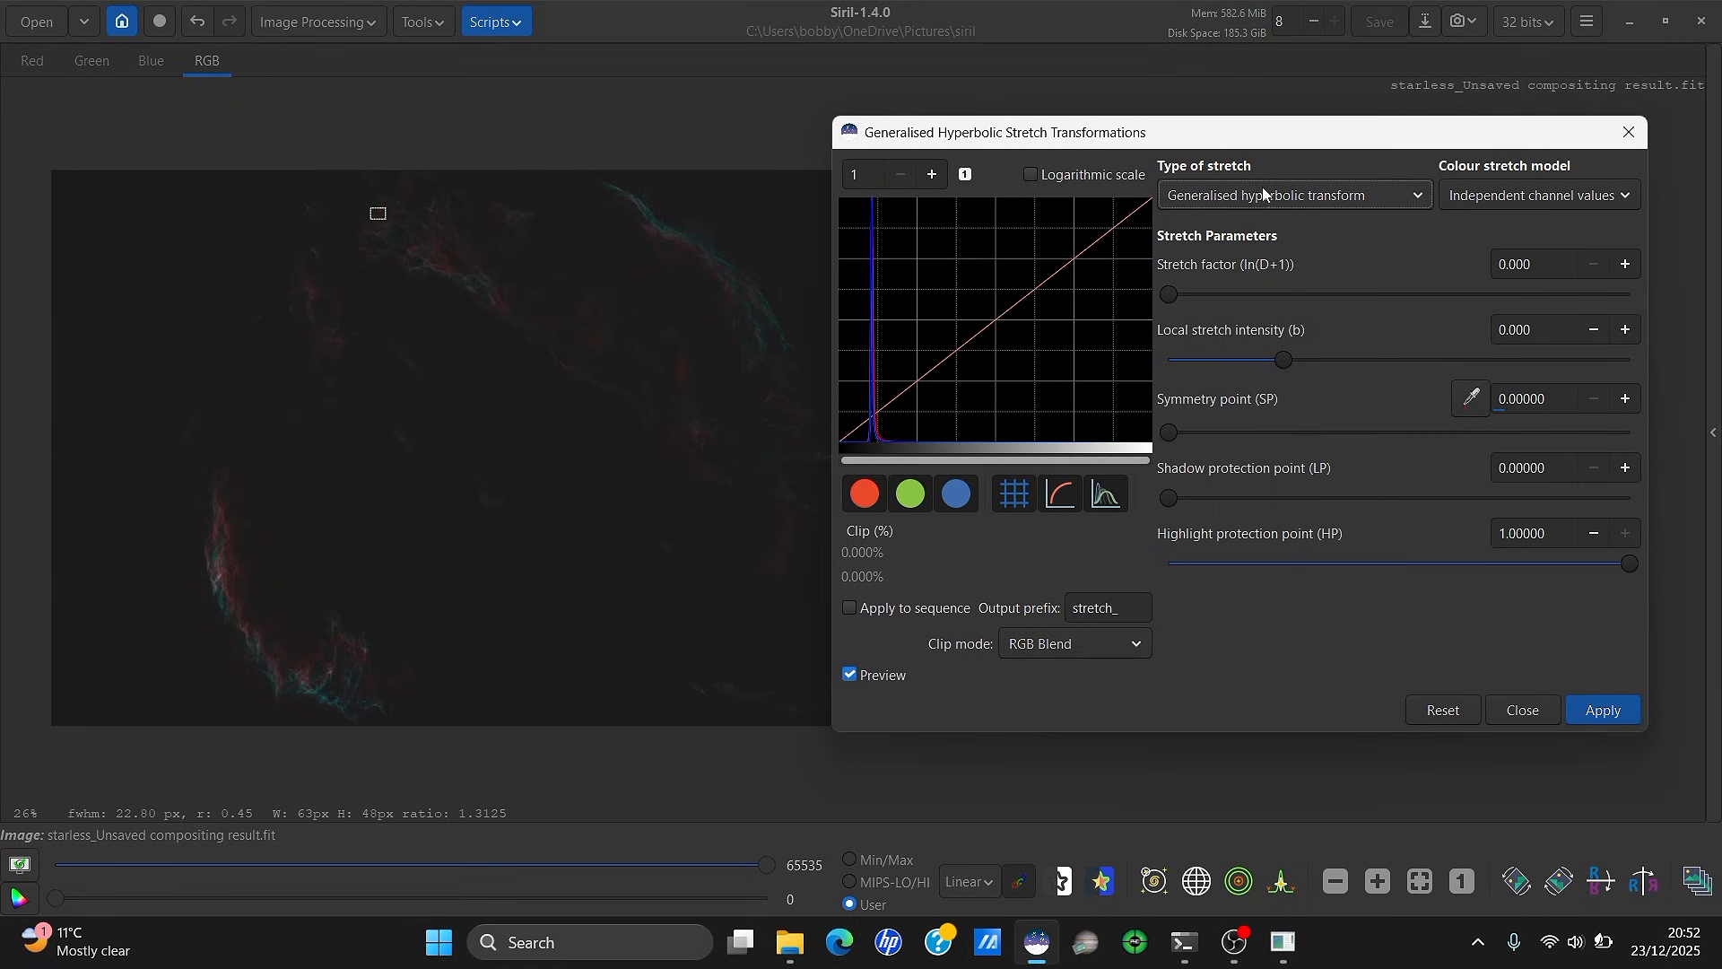
{"action": "left_click", "coordinate": [1478, 398]}
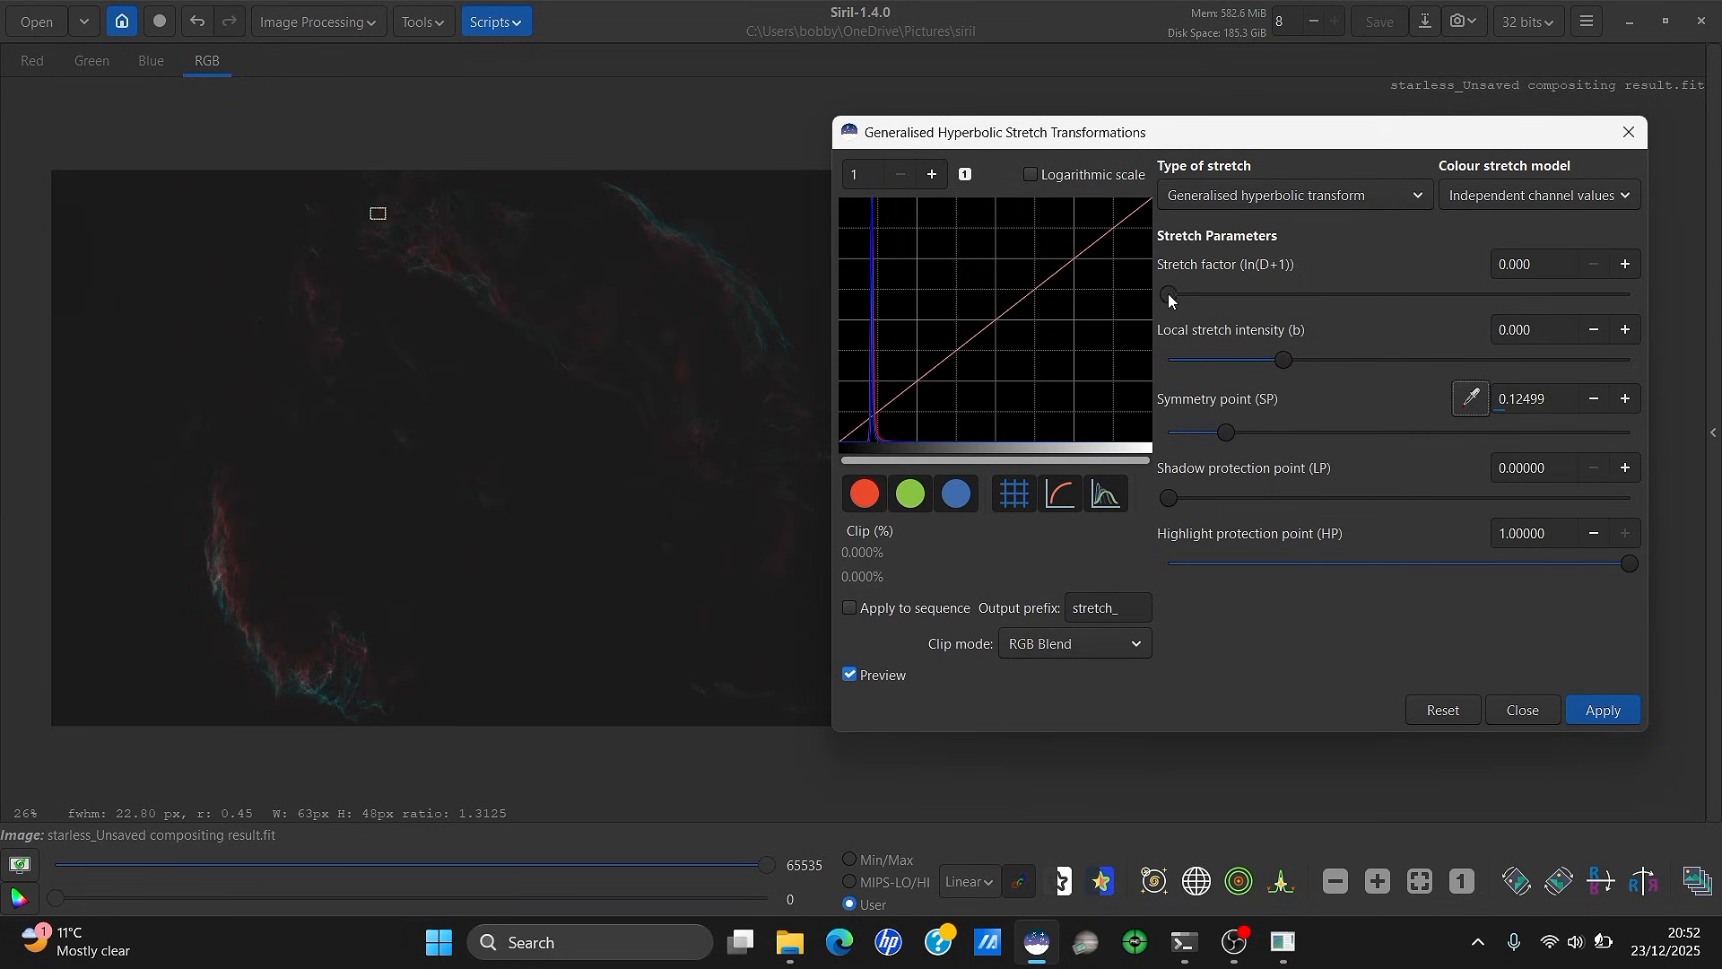
{"action": "left_click_drag", "start_coordinate": [1170, 293], "coordinate": [1249, 309]}
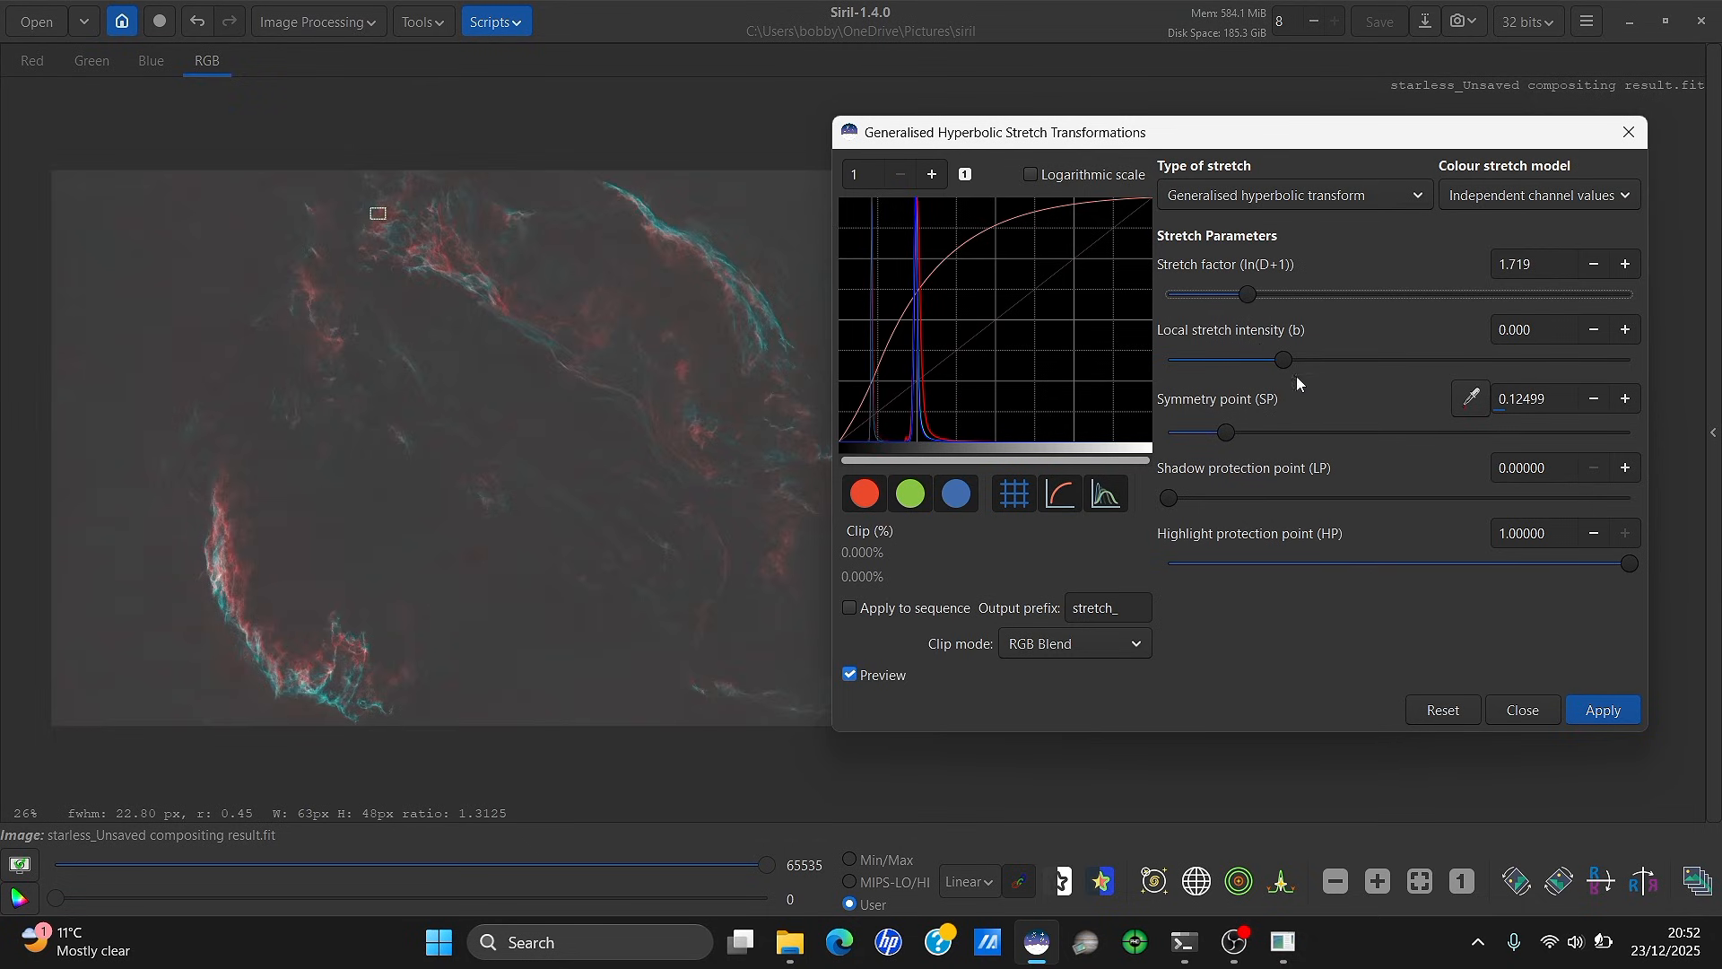
{"action": "left_click", "coordinate": [1485, 562]}
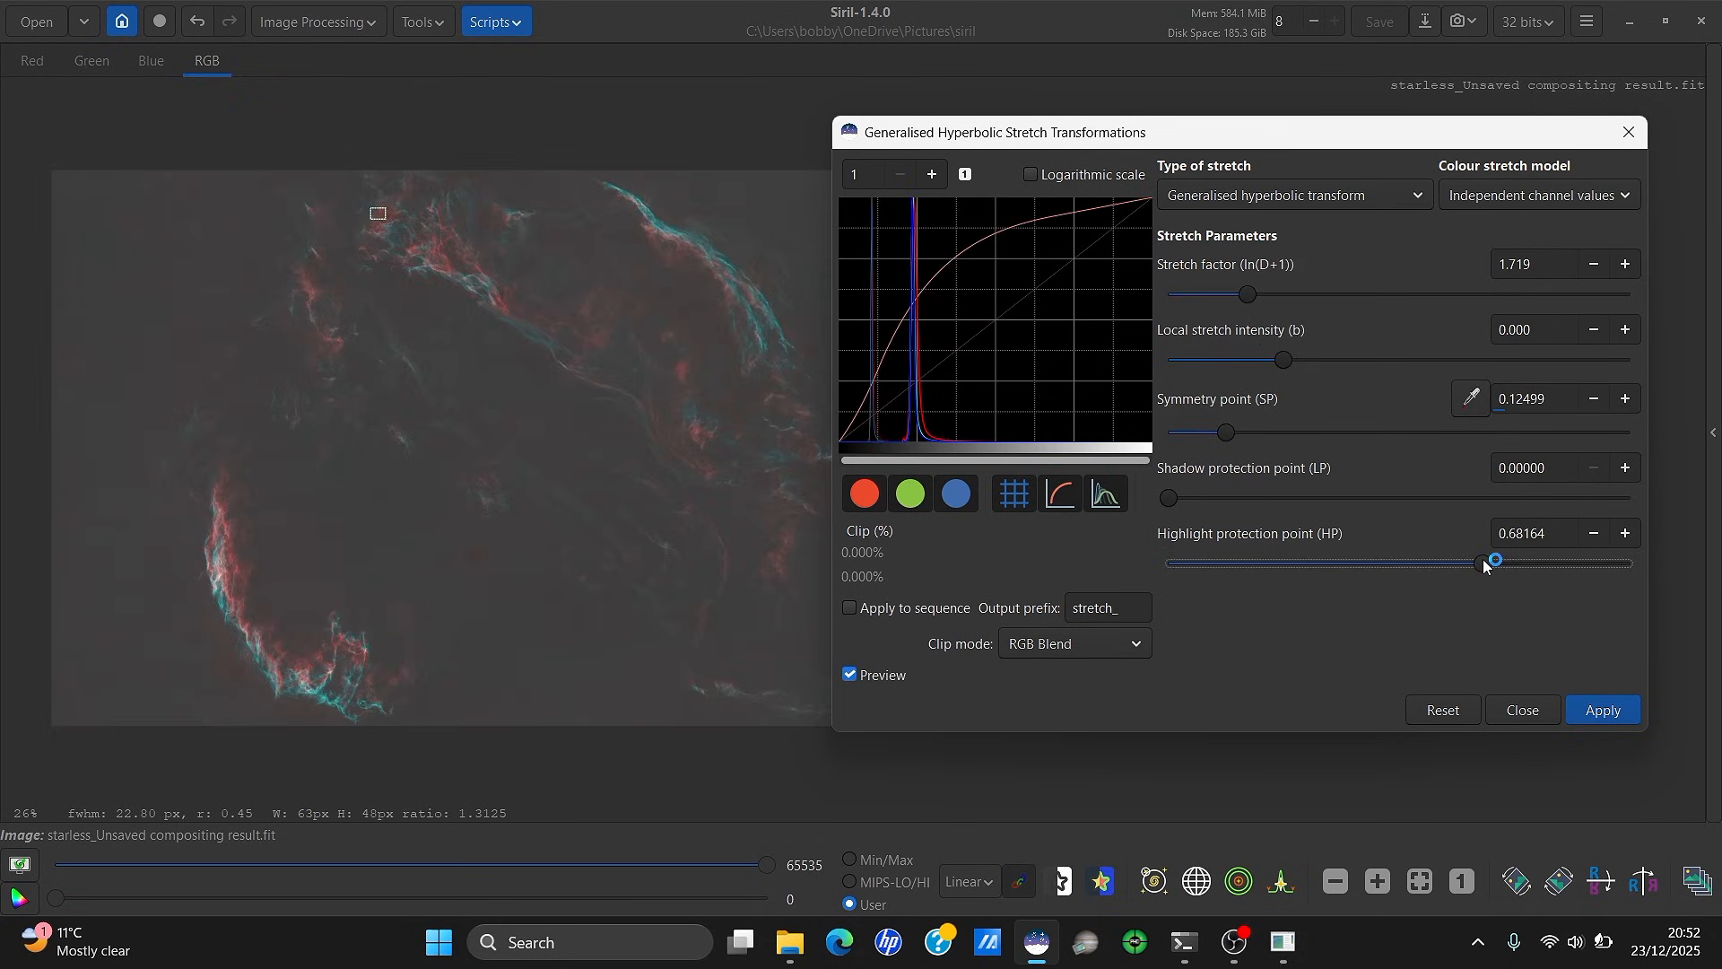
{"action": "left_click_drag", "start_coordinate": [1483, 561], "coordinate": [1463, 566]}
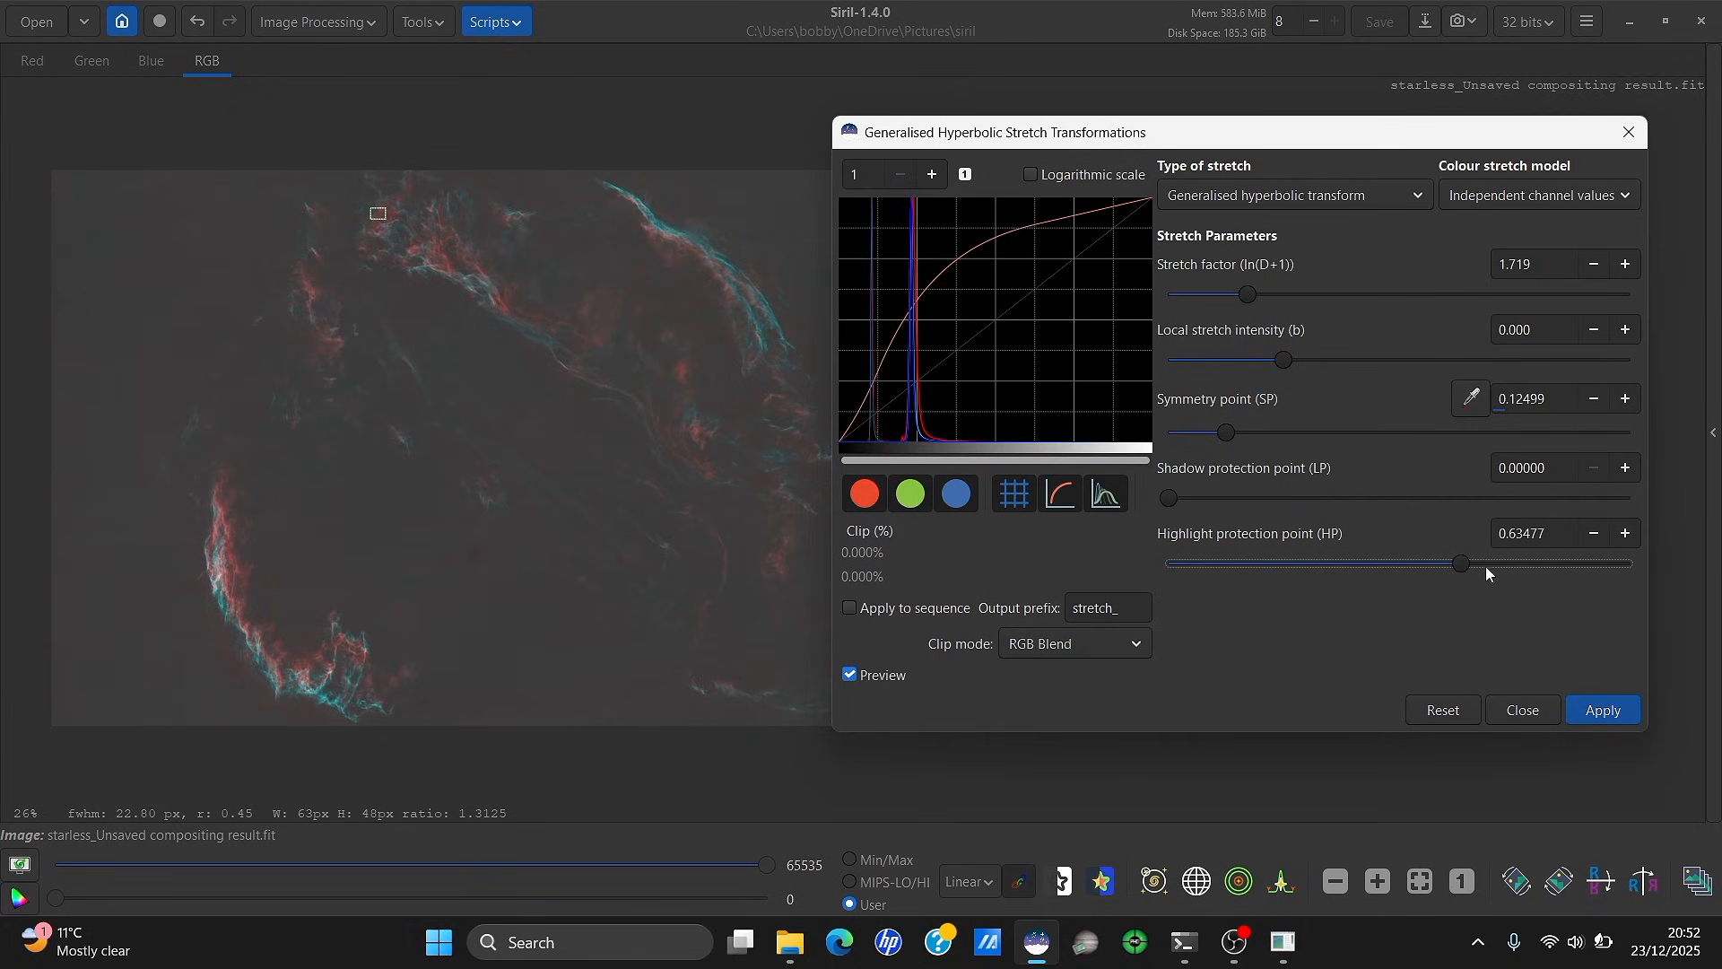
{"action": "left_click", "coordinate": [1487, 565]}
{"action": "left_click", "coordinate": [1606, 711]}
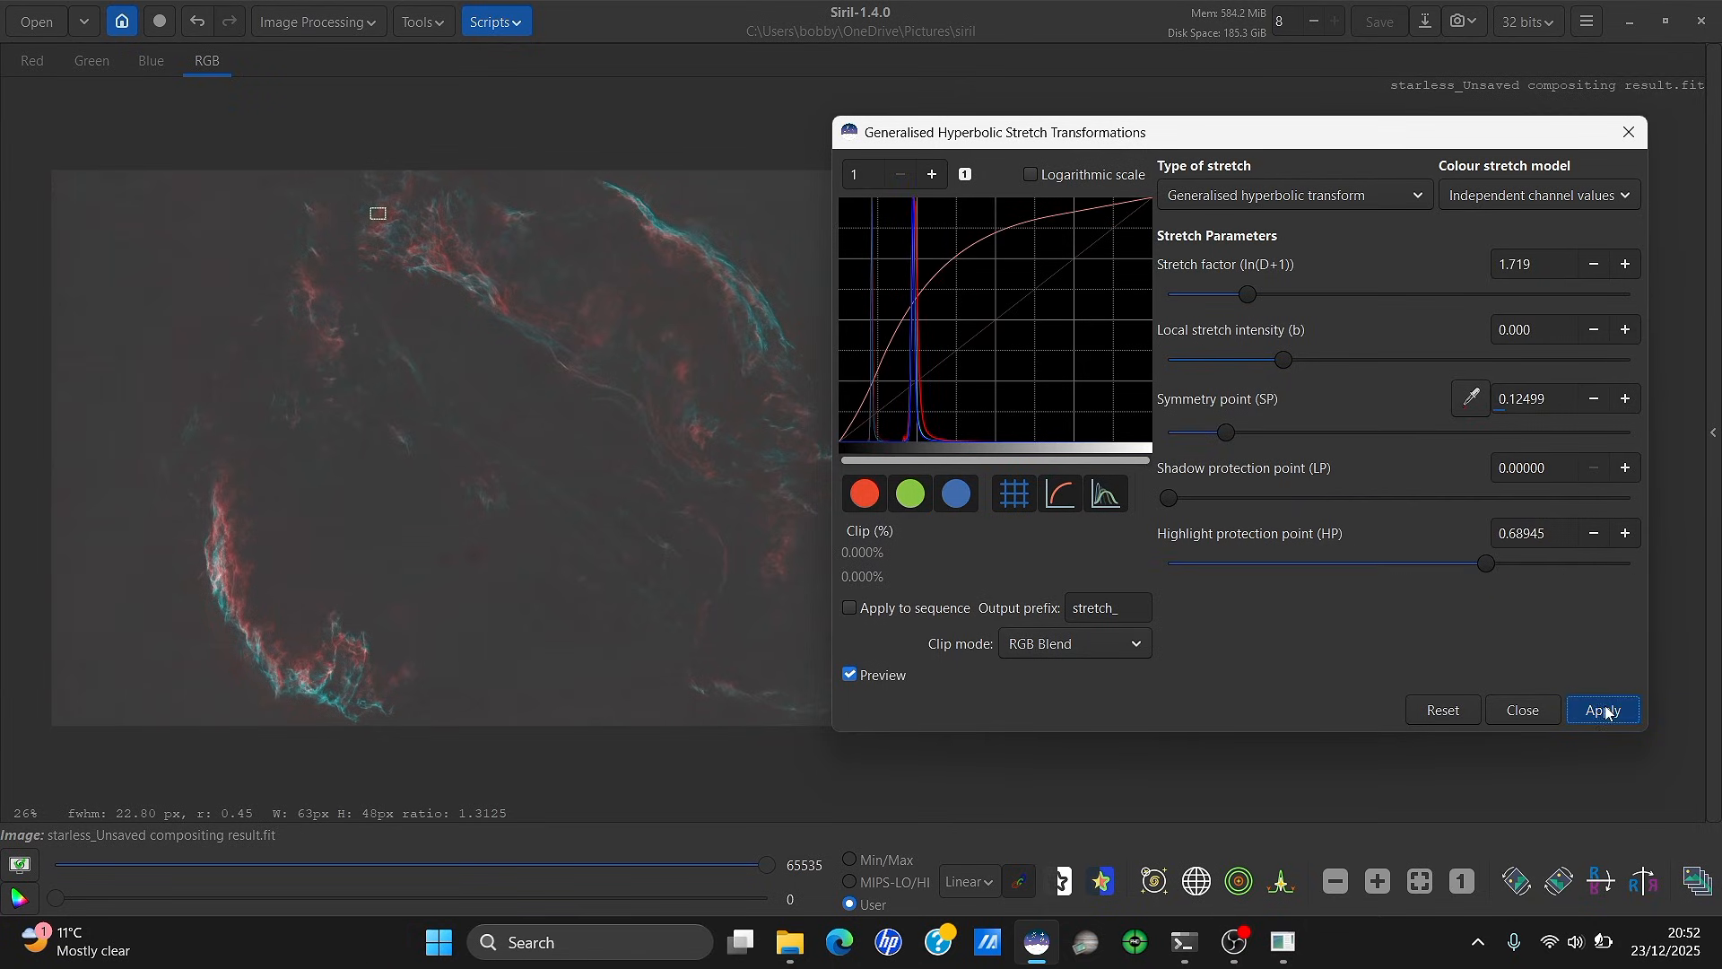
Apply two Linear black-point shifts, the last at about 0.049
{"action": "left_click", "coordinate": [1322, 192]}
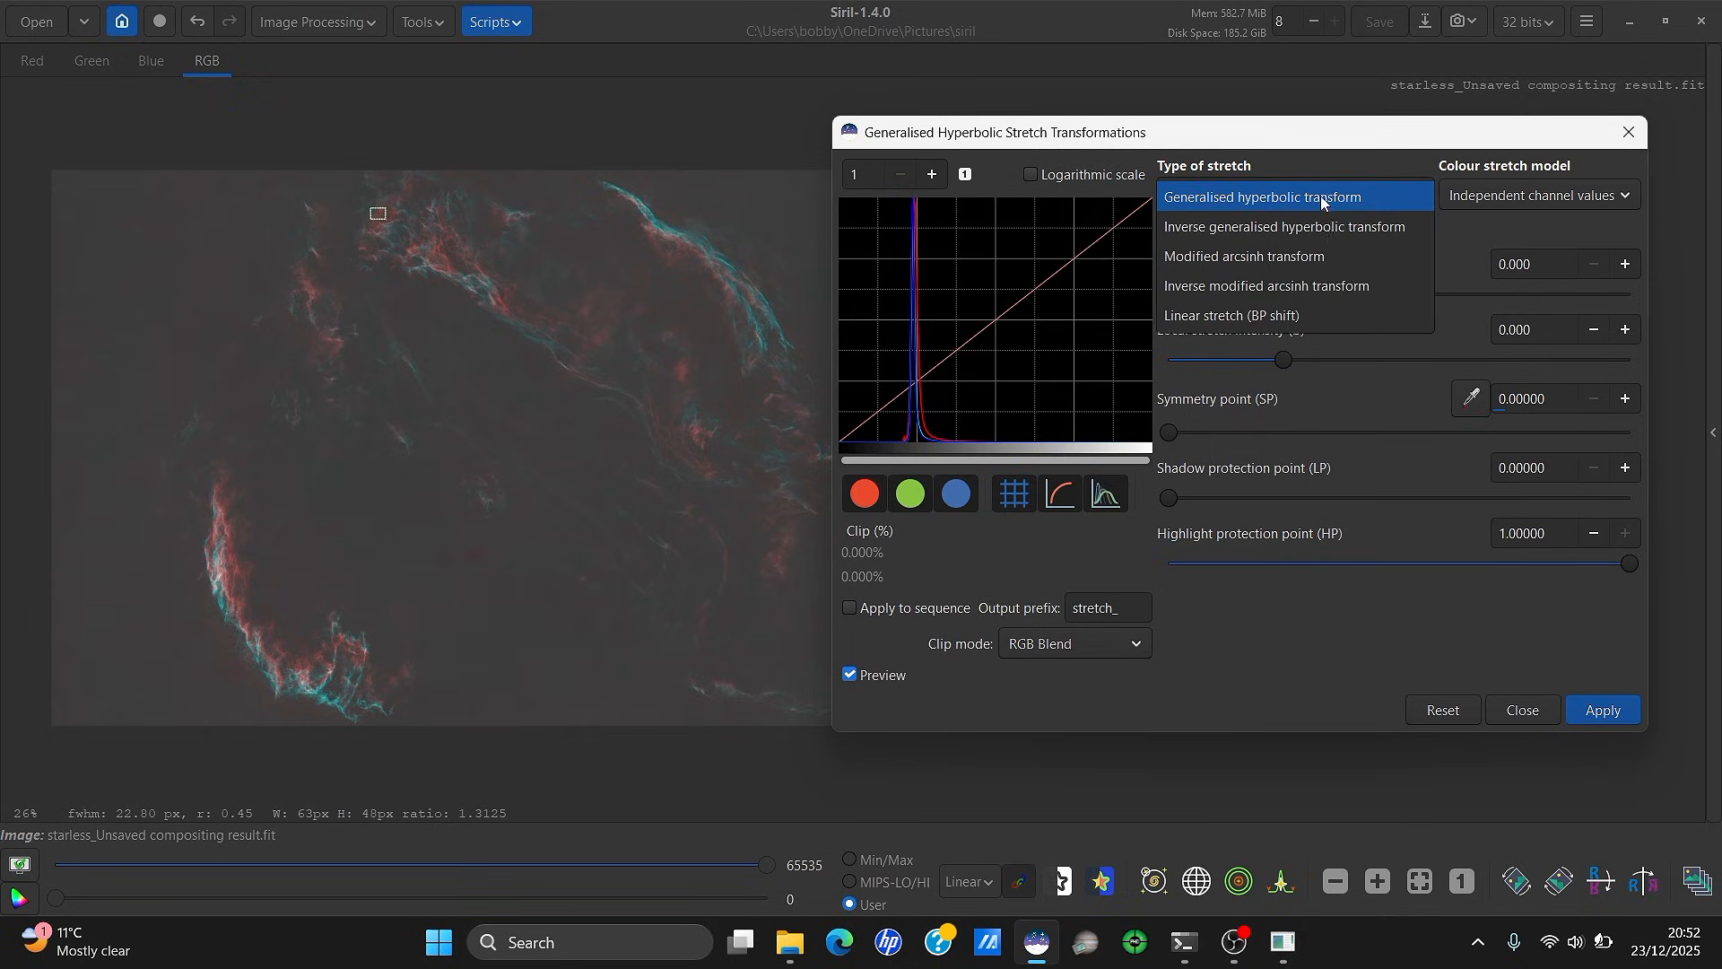
{"action": "left_click", "coordinate": [1315, 313]}
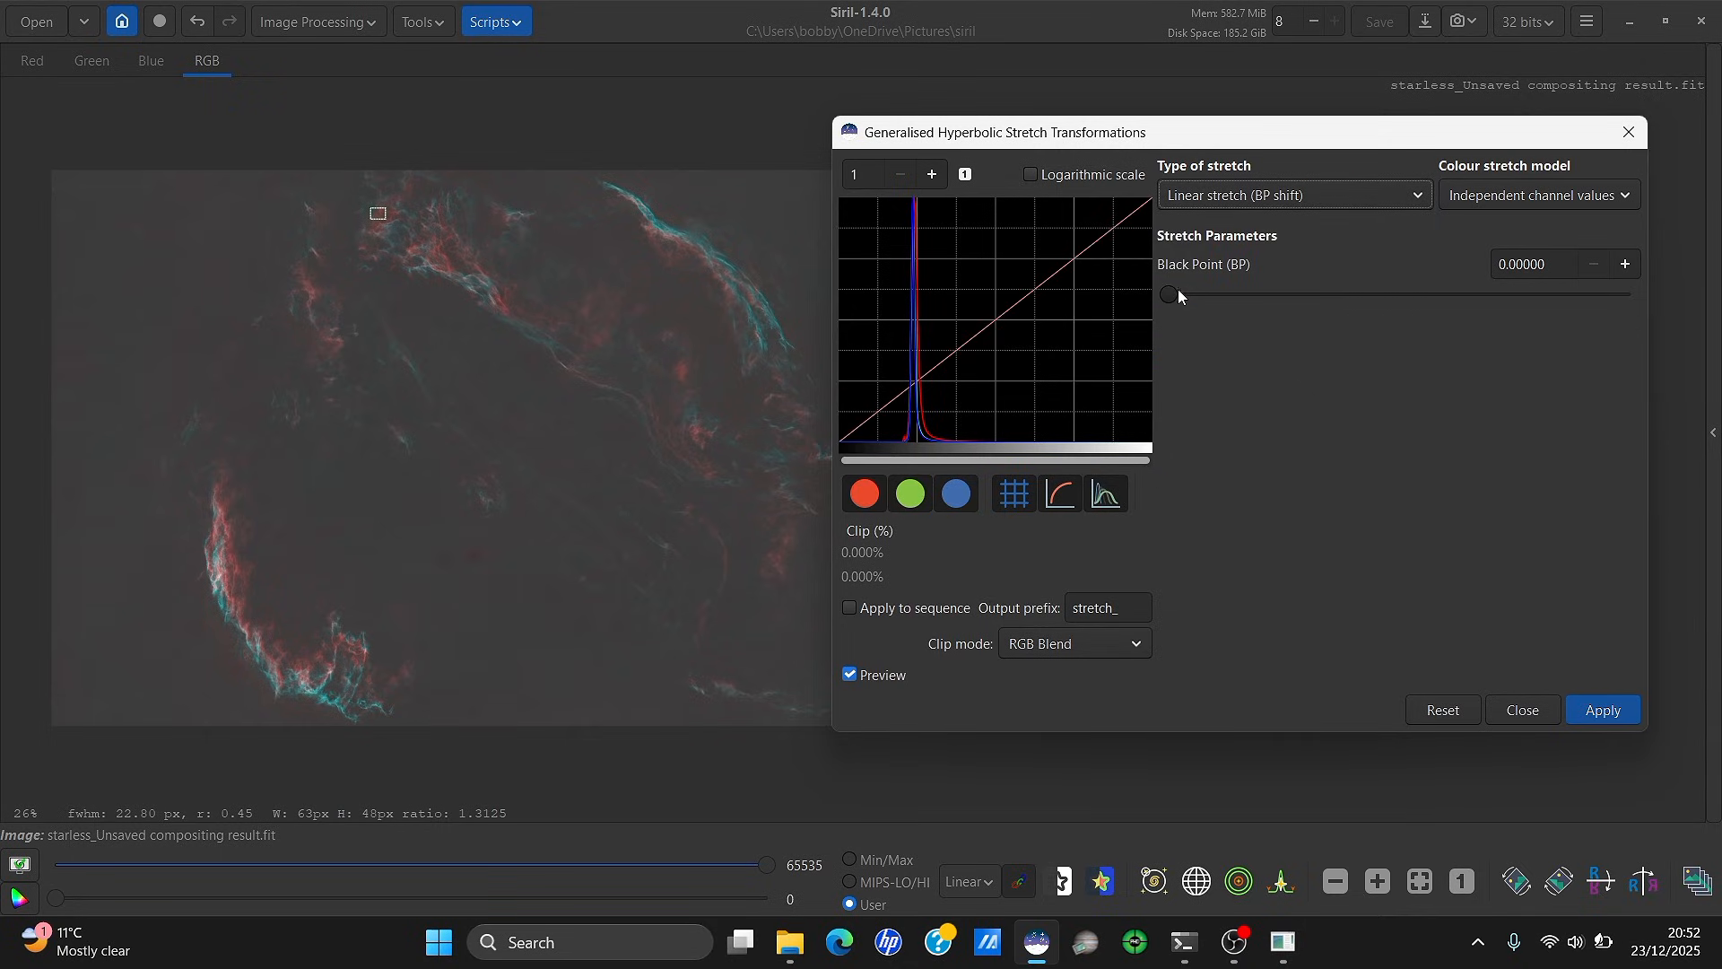
{"action": "left_click_drag", "start_coordinate": [1178, 291], "coordinate": [1216, 291]}
{"action": "left_click", "coordinate": [1604, 710]}
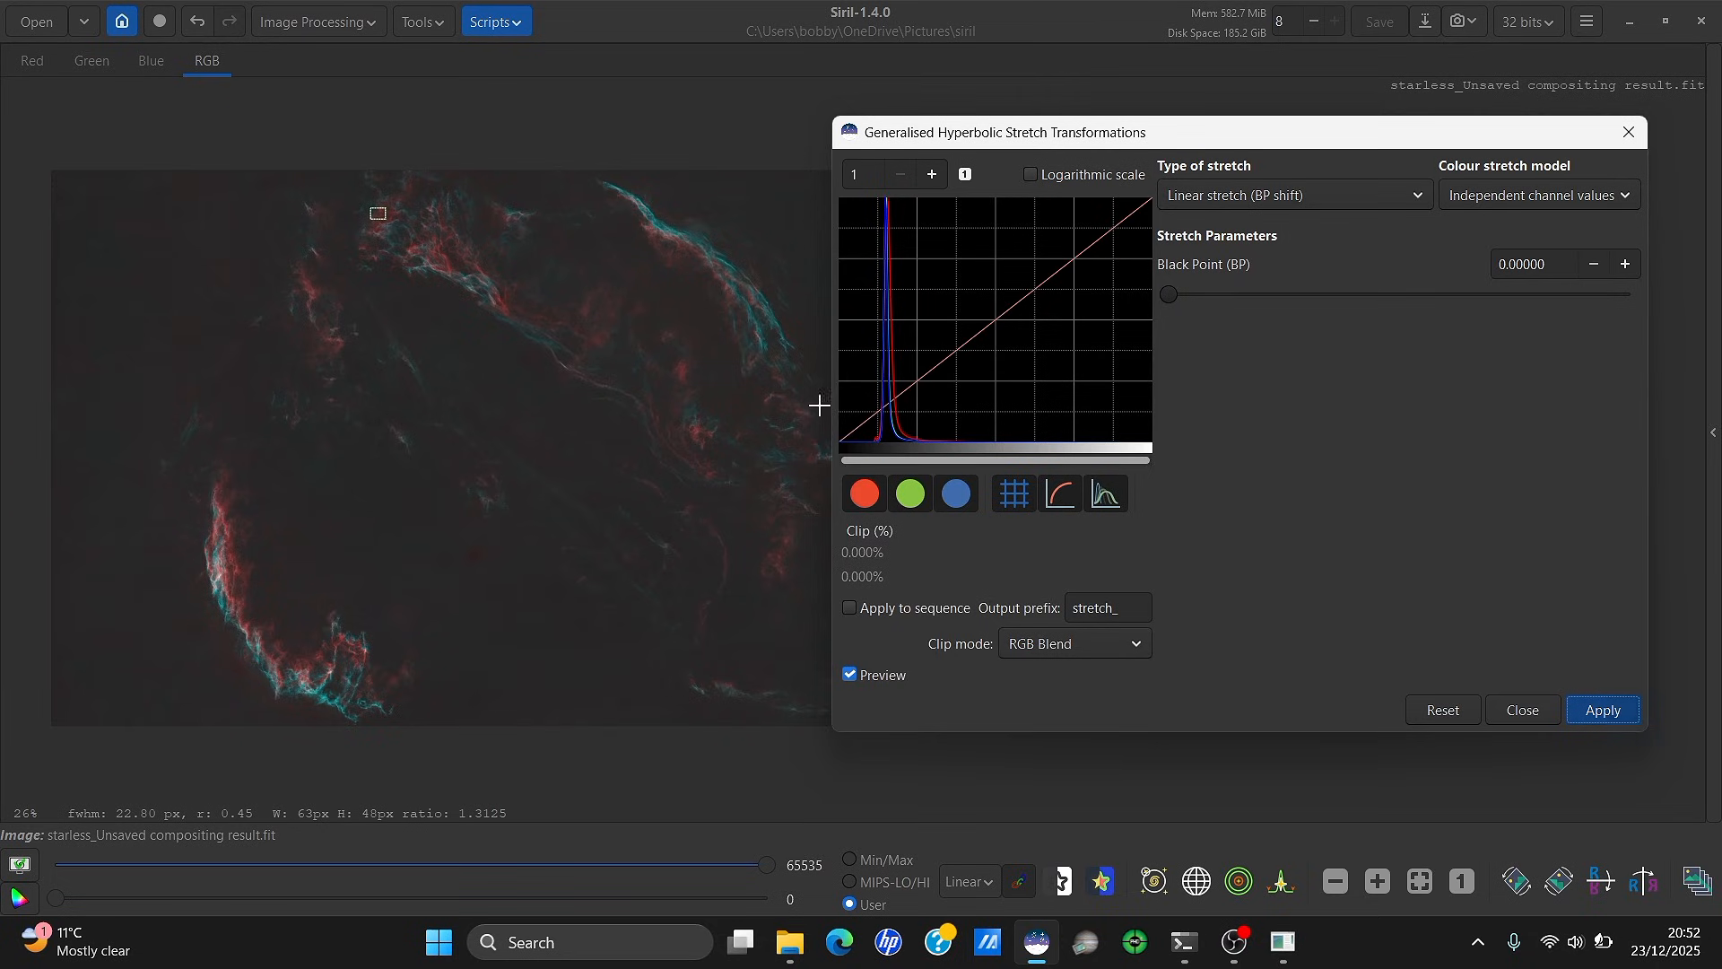
{"action": "left_click_drag", "start_coordinate": [1170, 299], "coordinate": [1190, 294]}
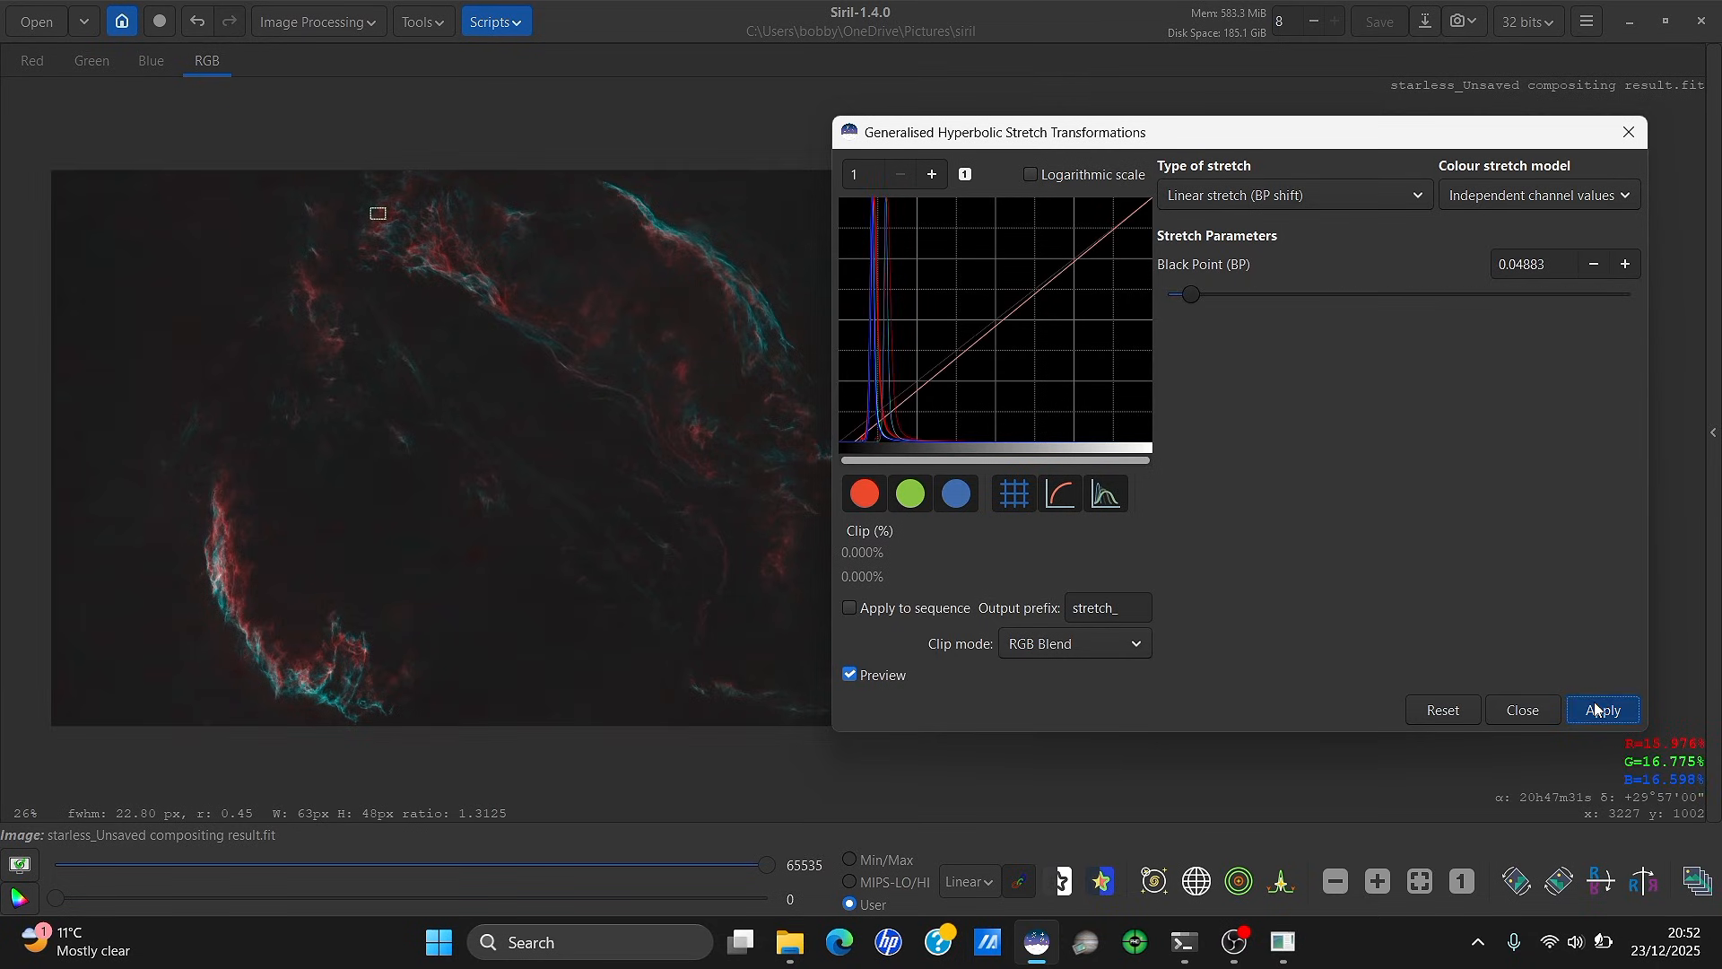
{"action": "left_click", "coordinate": [1594, 702]}
{"action": "left_click", "coordinate": [1278, 194]}
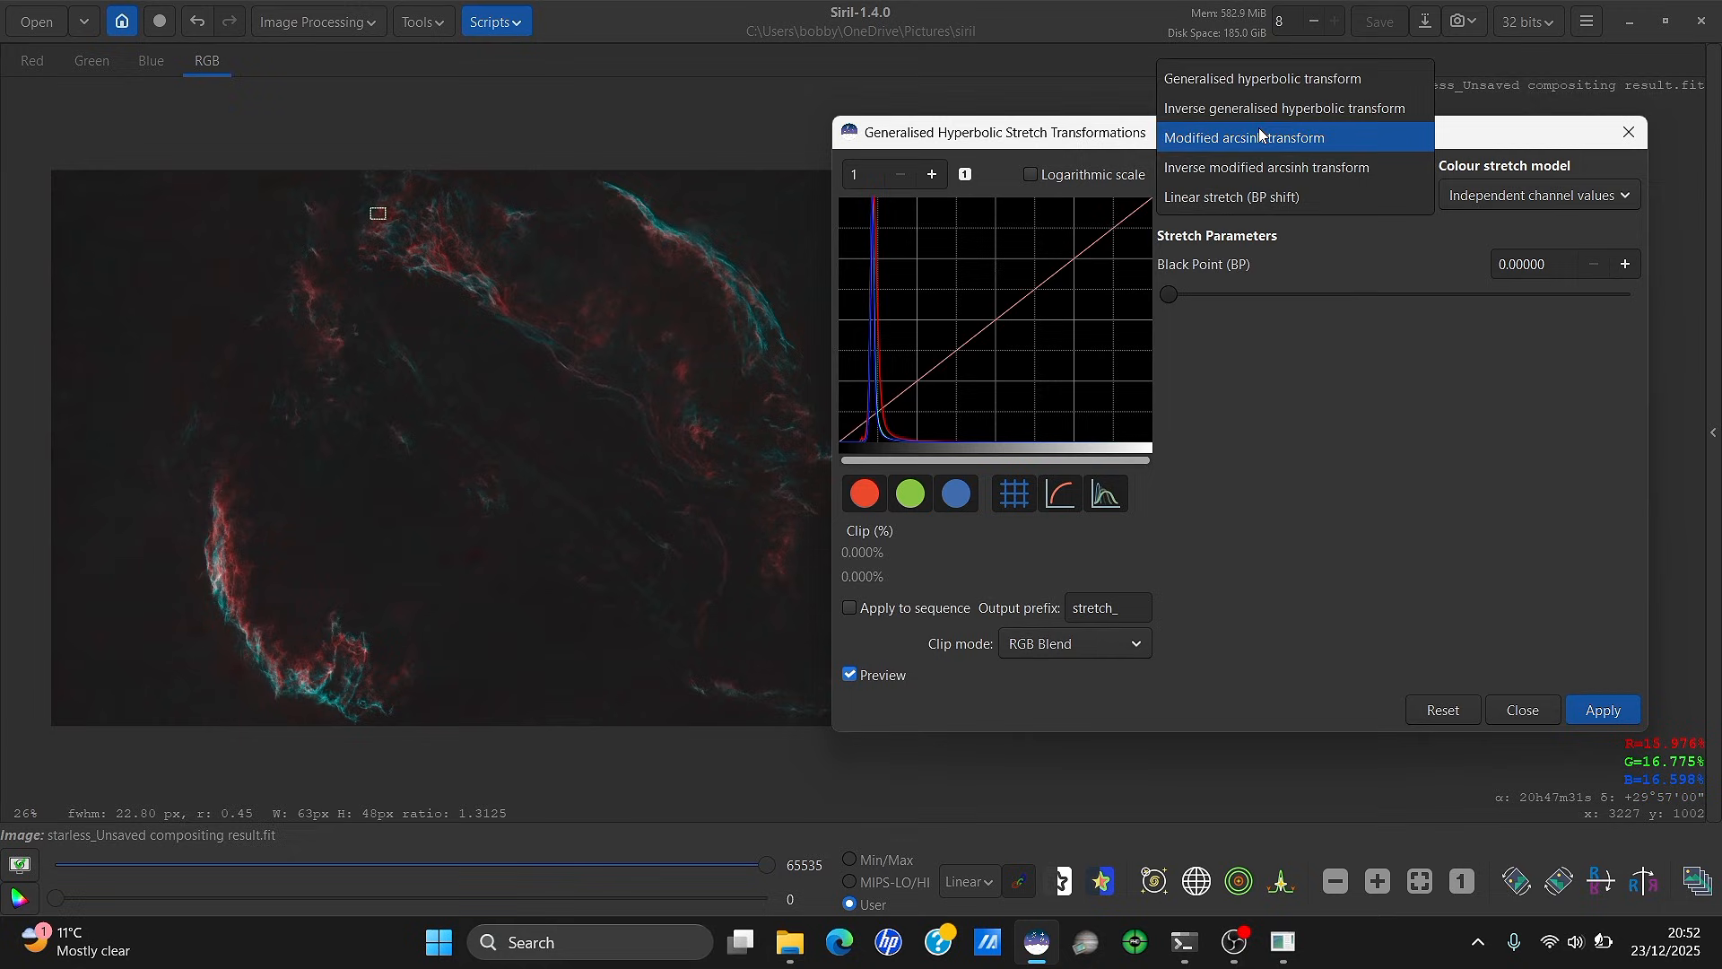
Apply a hyperbolic stretch at factor 1.680 with a sampled symmetry point and highlight protection below 0.615
{"action": "left_click", "coordinate": [1251, 78]}
{"action": "left_click", "coordinate": [1461, 401]}
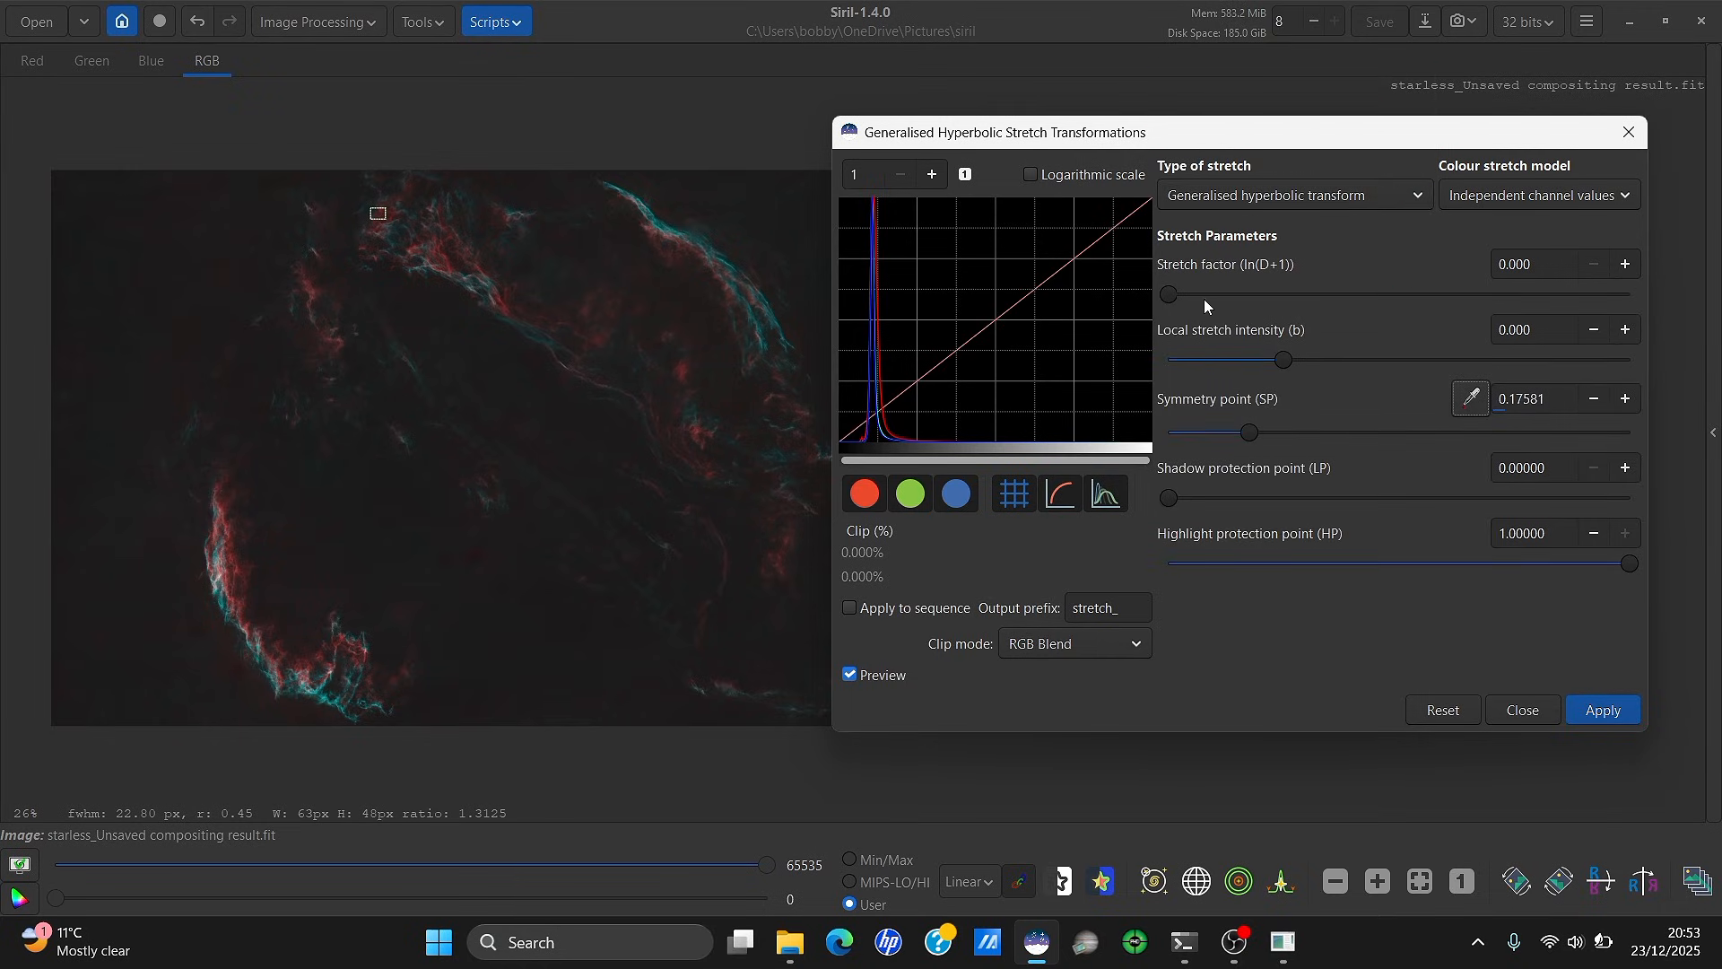
{"action": "left_click_drag", "start_coordinate": [1171, 292], "coordinate": [1251, 304]}
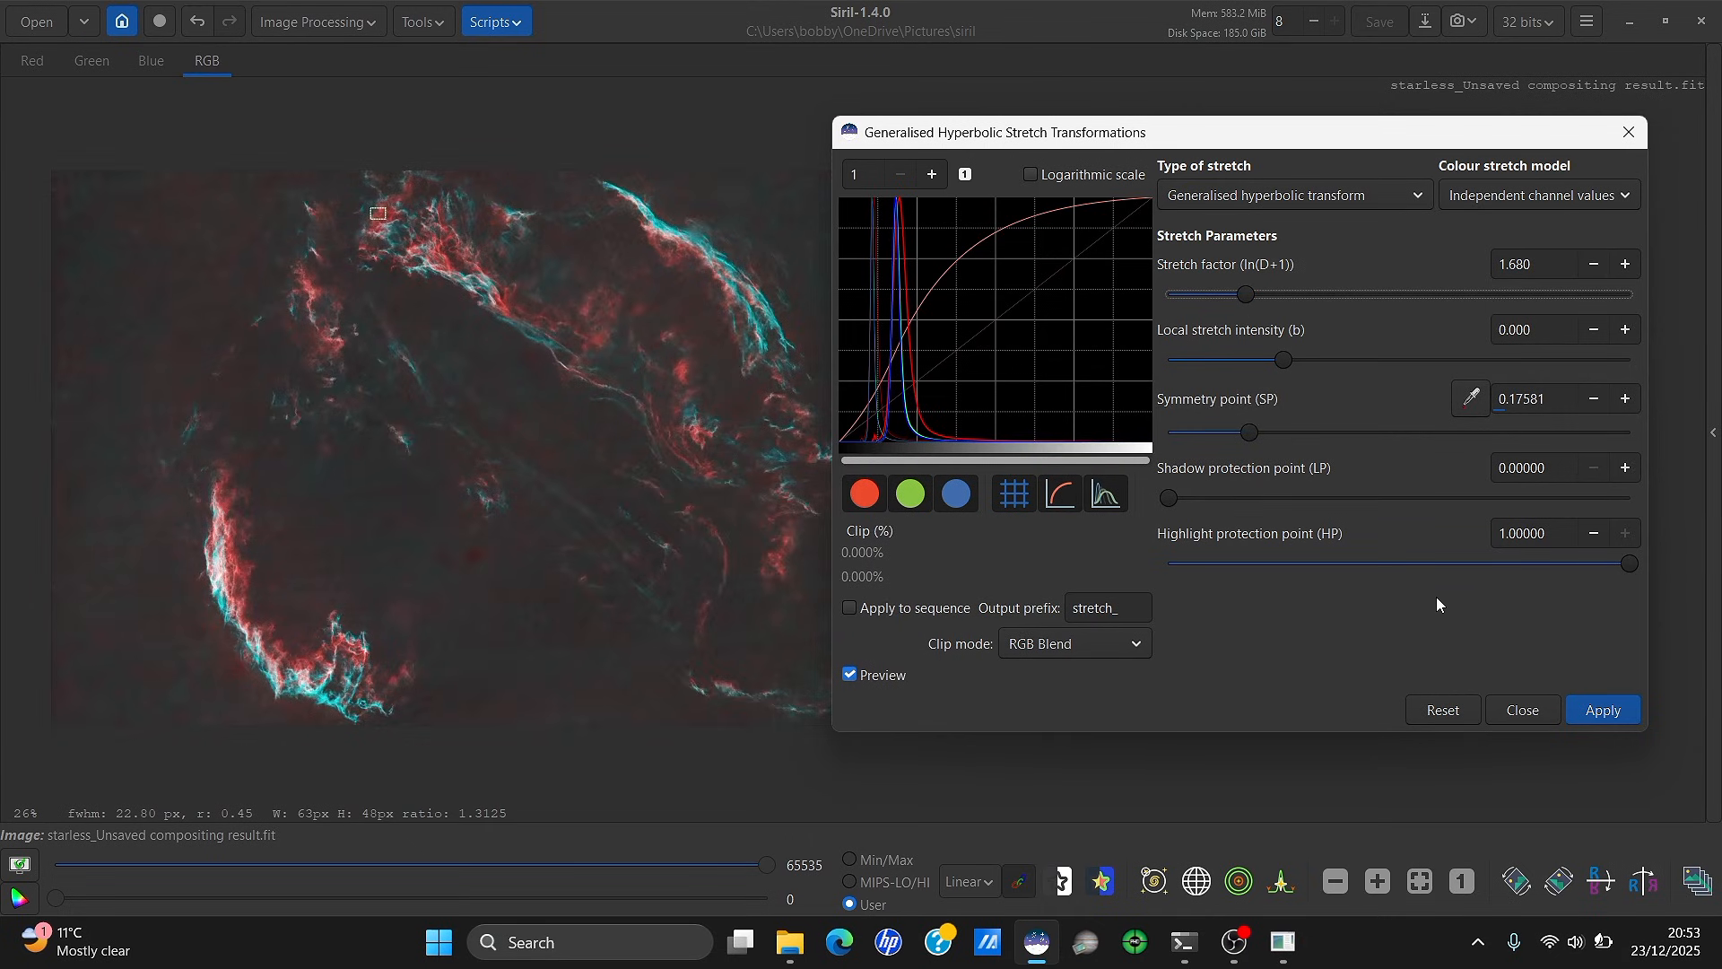
{"action": "left_click", "coordinate": [1492, 563]}
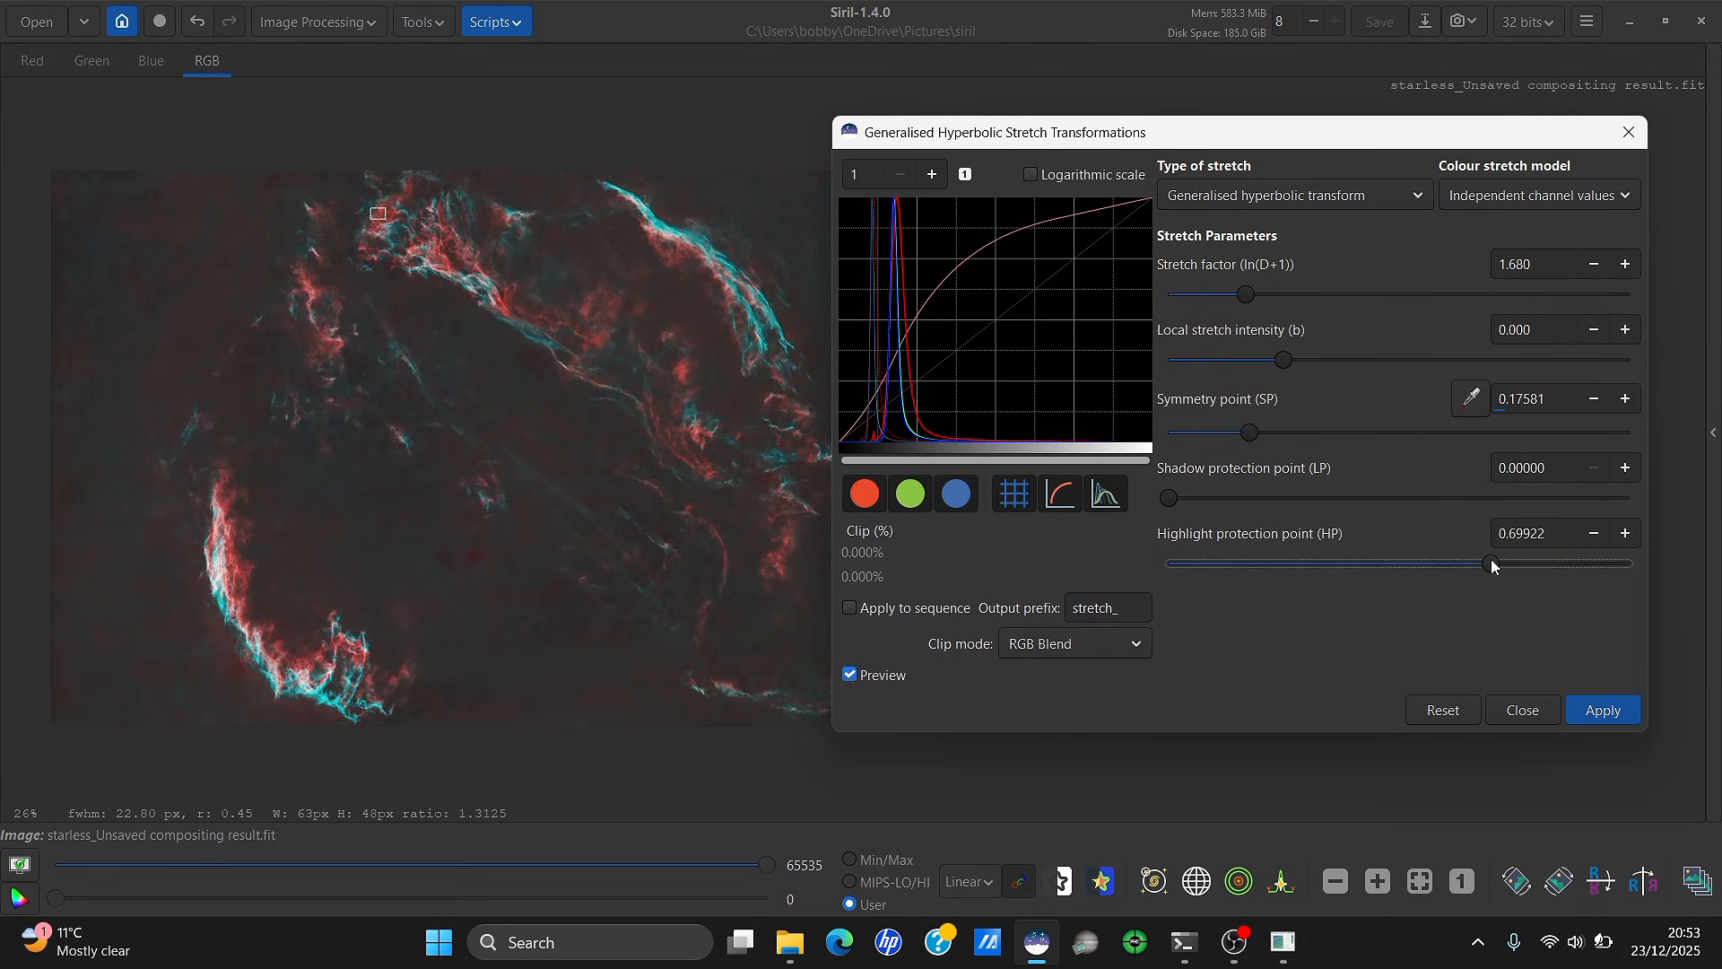
{"action": "left_click_drag", "start_coordinate": [1490, 561], "coordinate": [1452, 562]}
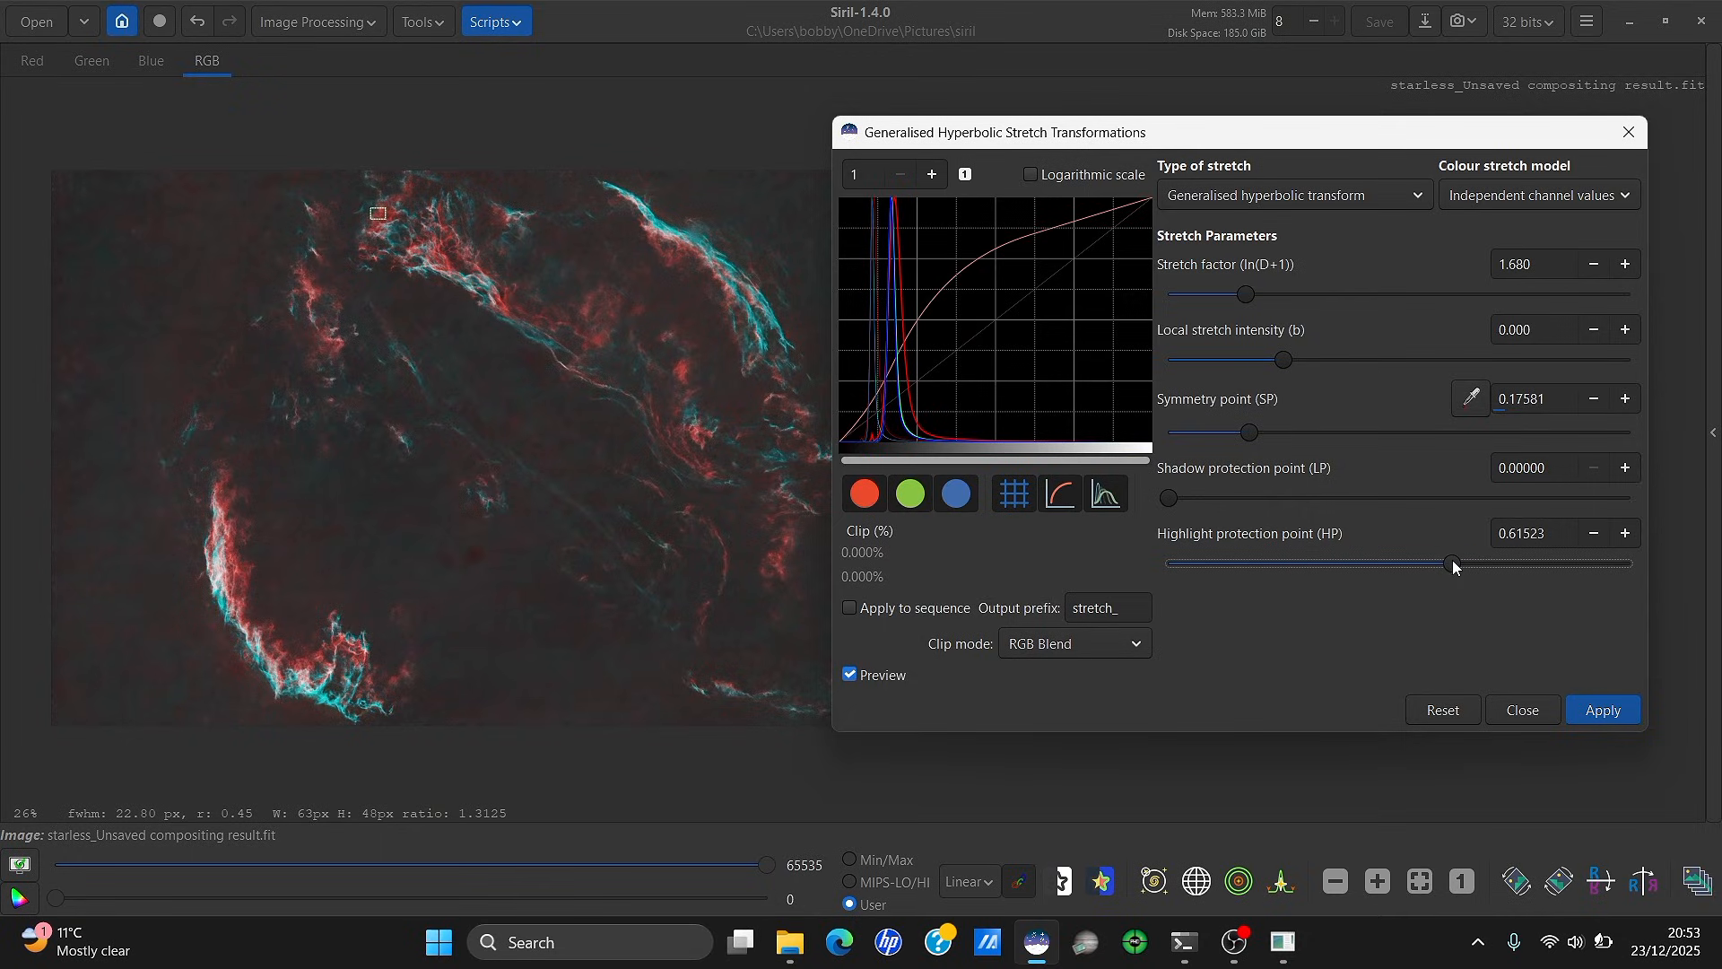
{"action": "left_click", "coordinate": [870, 677]}
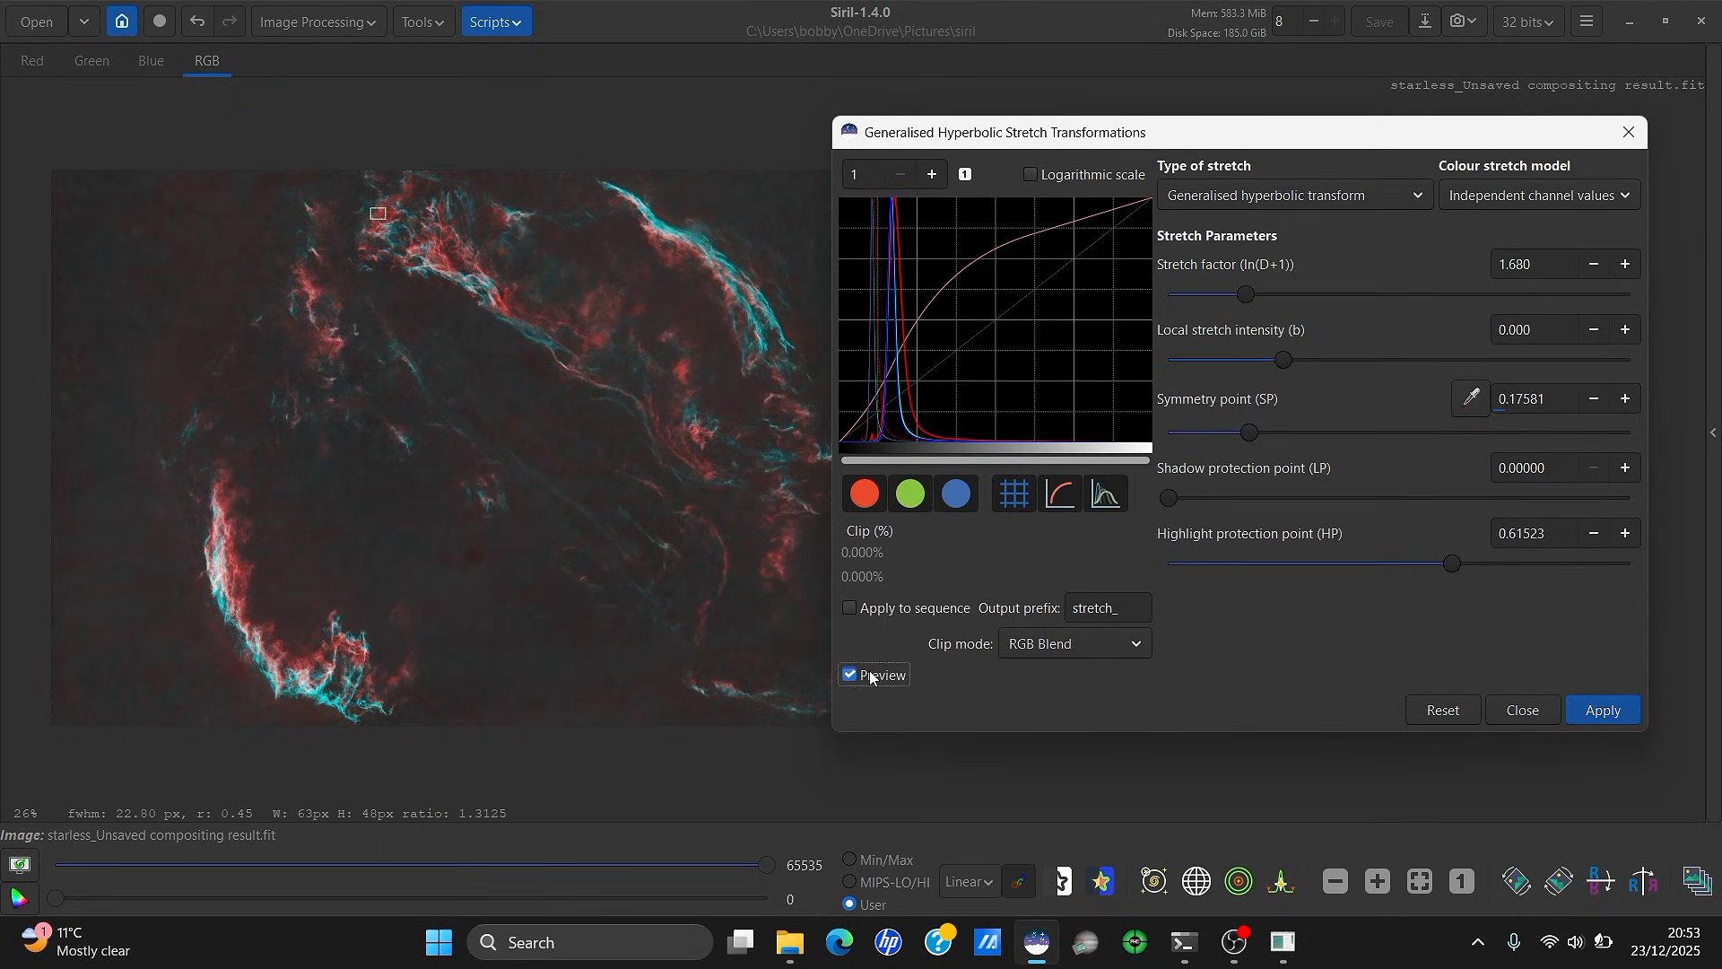
{"action": "left_click", "coordinate": [870, 677]}
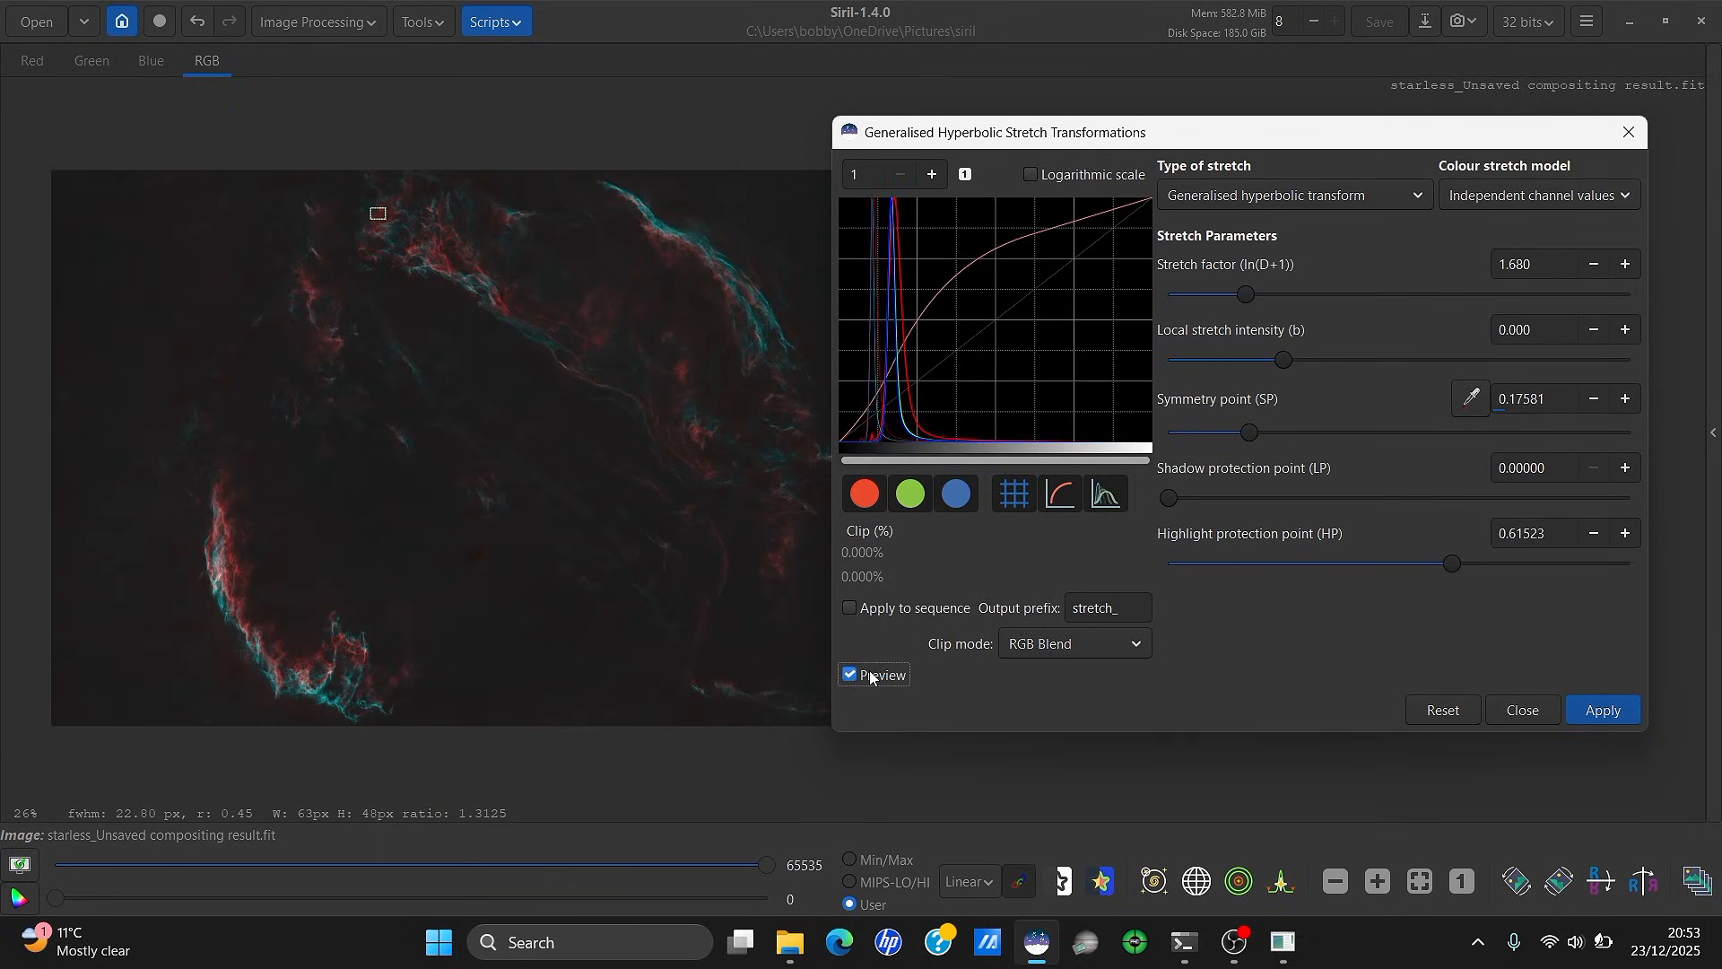
{"action": "left_click", "coordinate": [870, 677]}
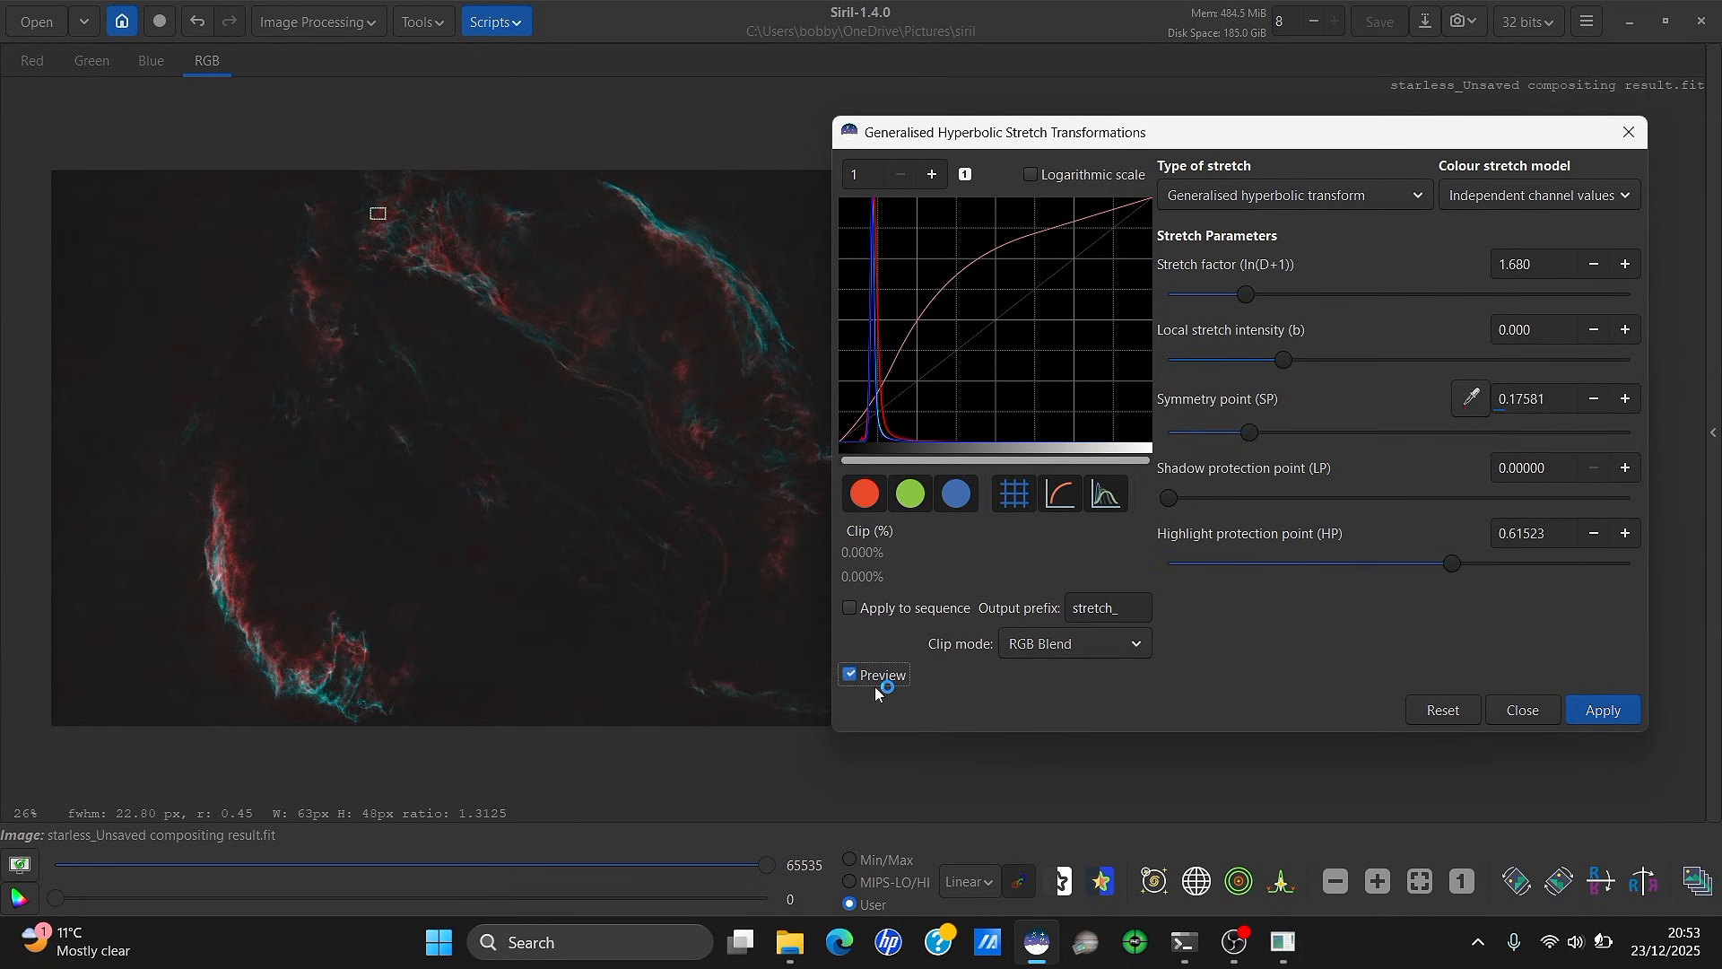
{"action": "left_click", "coordinate": [870, 679]}
{"action": "mouse_move", "coordinate": [1453, 564]}
{"action": "left_mouse_down"}
{"action": "mouse_move", "coordinate": [1392, 563]}
{"action": "mouse_move", "coordinate": [1433, 563]}
{"action": "left_mouse_up"}
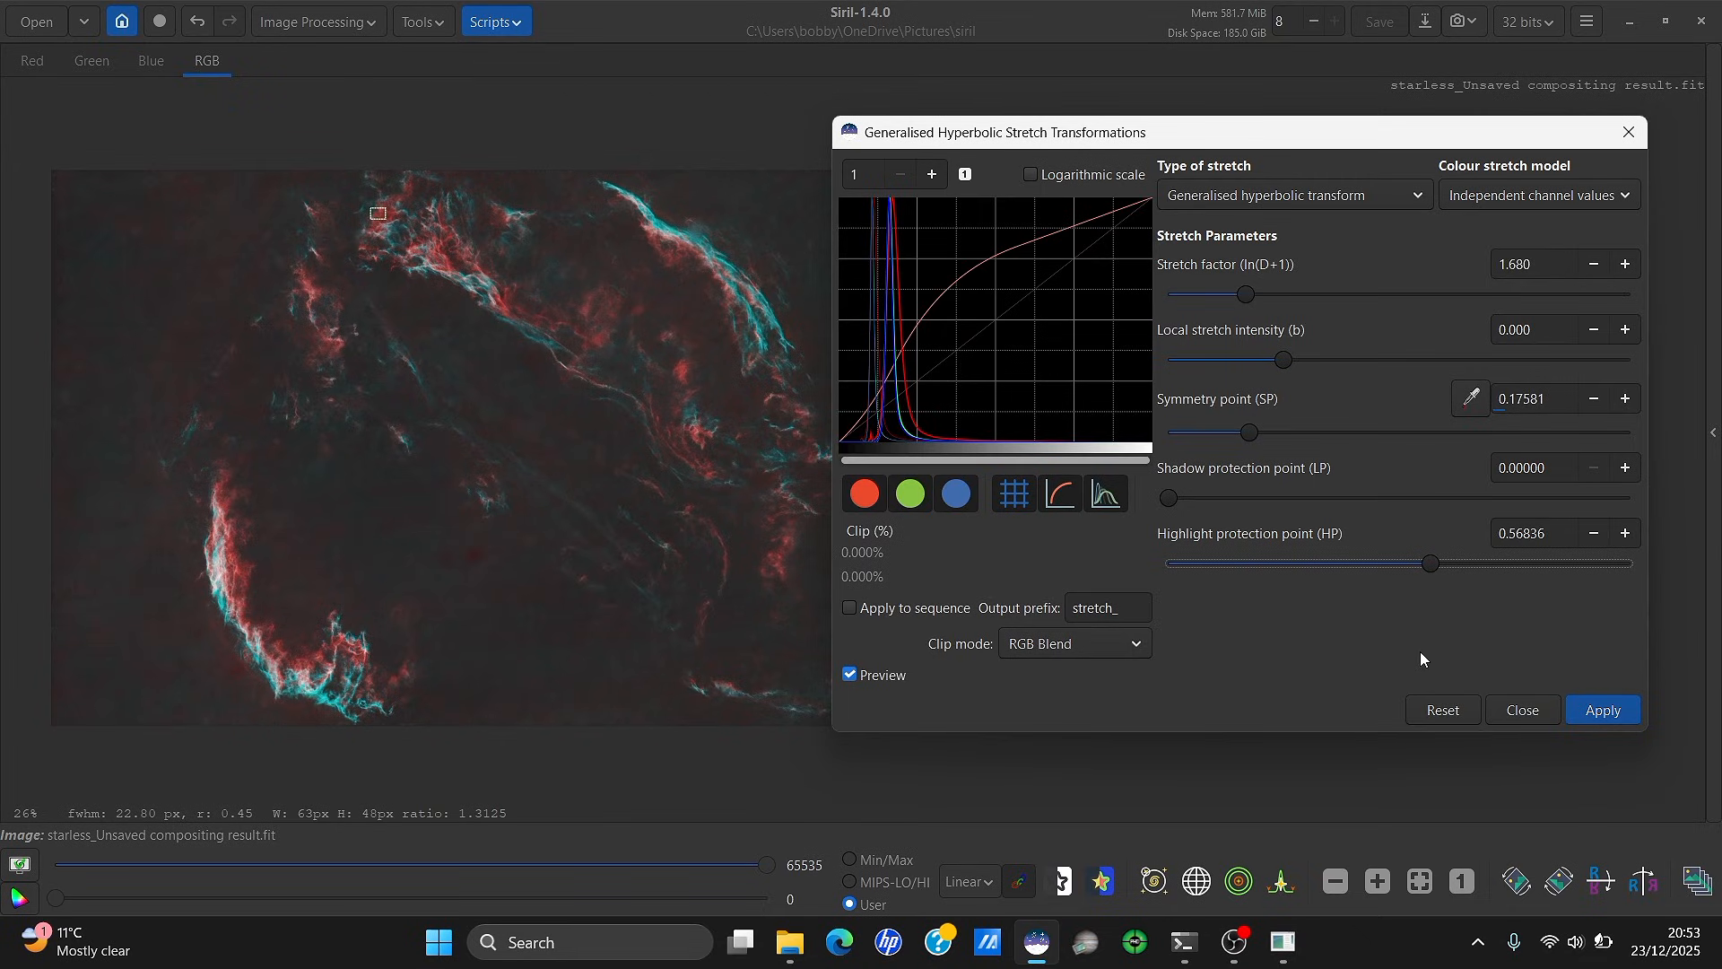
{"action": "left_click", "coordinate": [1600, 710]}
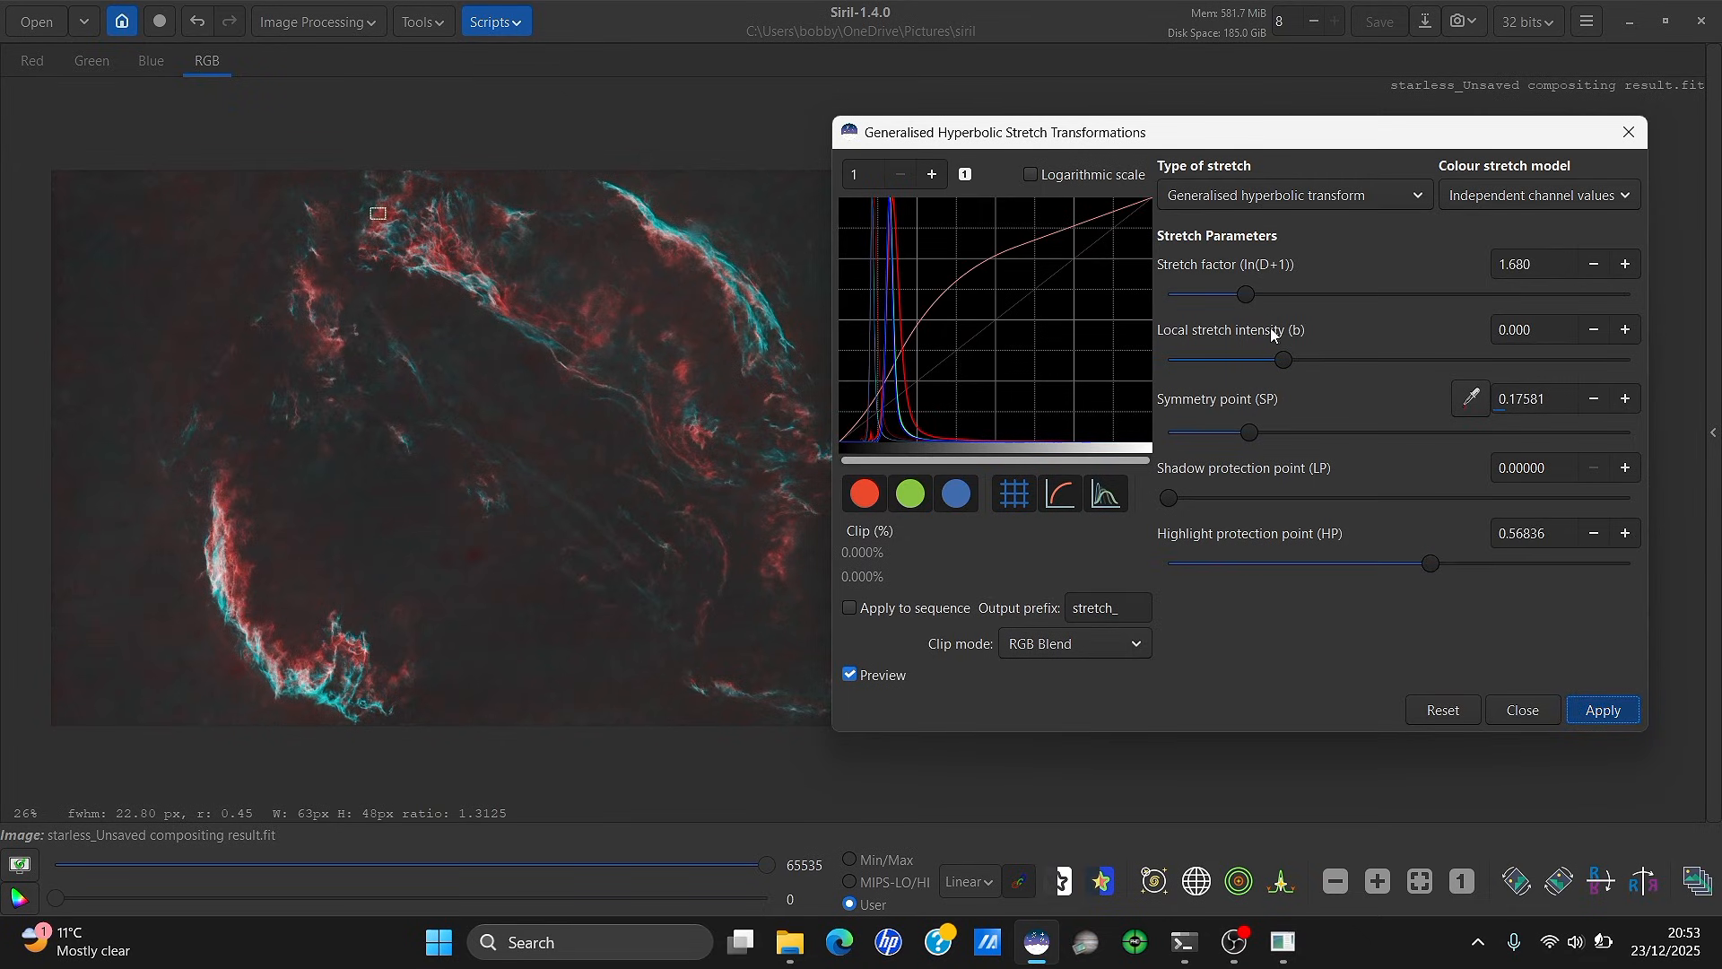
Apply a Linear black-point shift of about 0.039 to darken the background
{"action": "left_click", "coordinate": [1224, 210]}
{"action": "left_click", "coordinate": [1217, 309]}
{"action": "left_click_drag", "start_coordinate": [1173, 293], "coordinate": [1191, 292]}
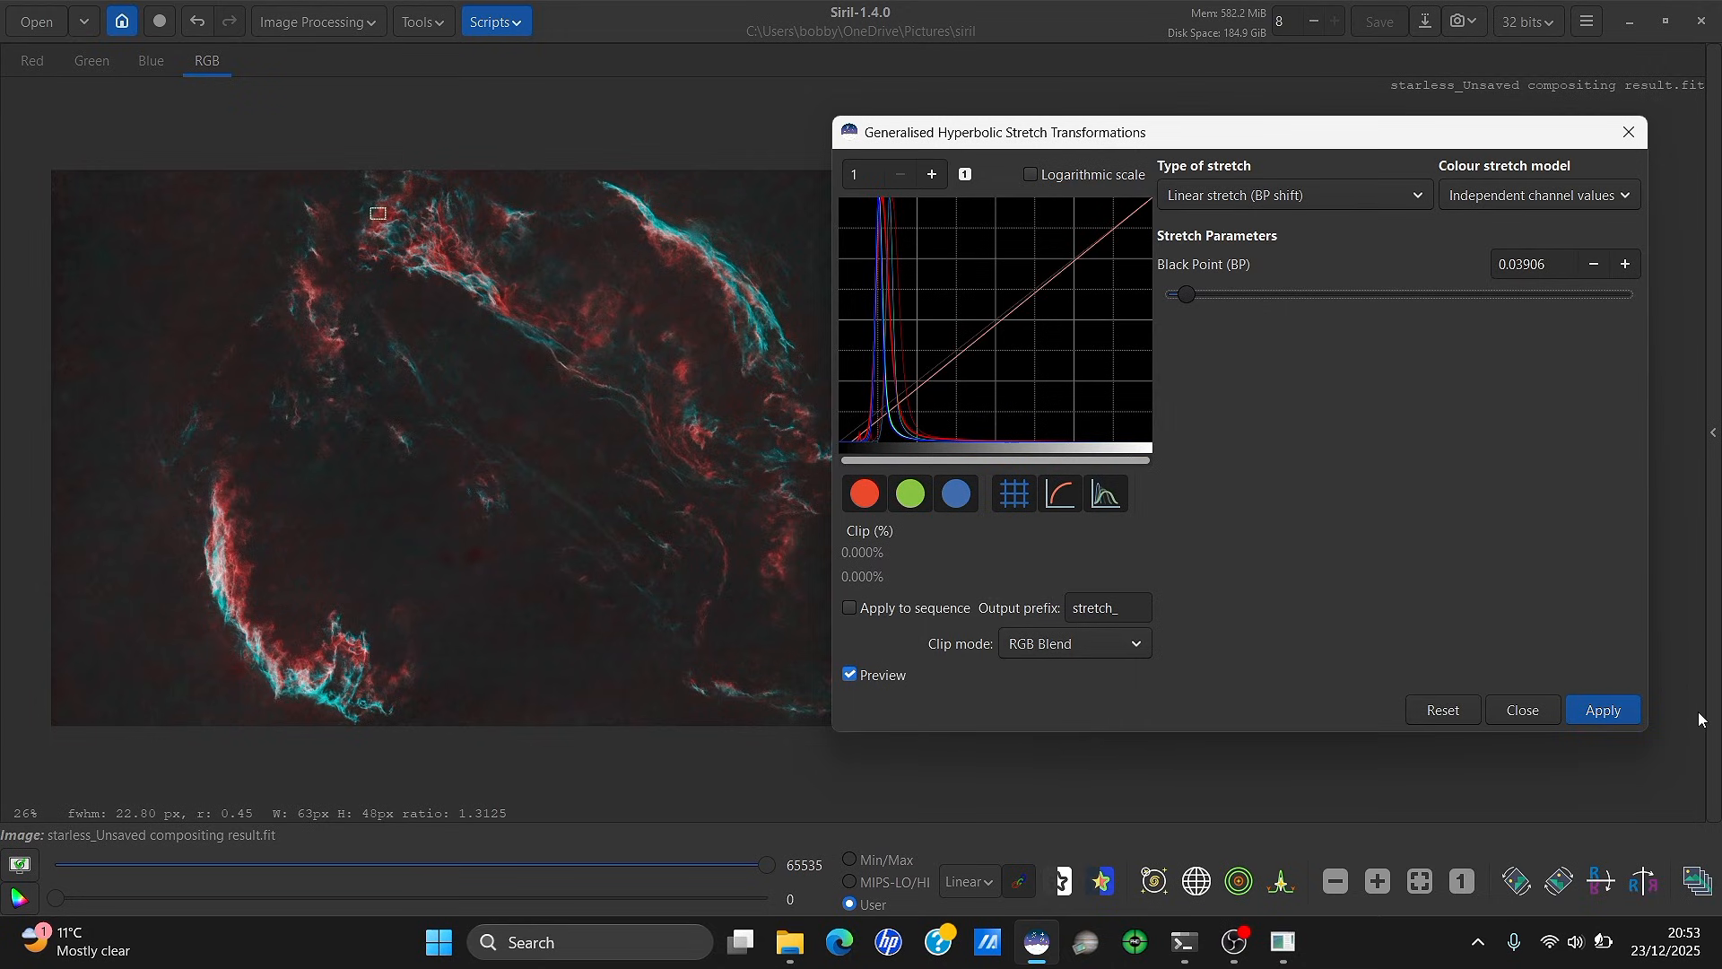
{"action": "left_click", "coordinate": [1610, 708]}
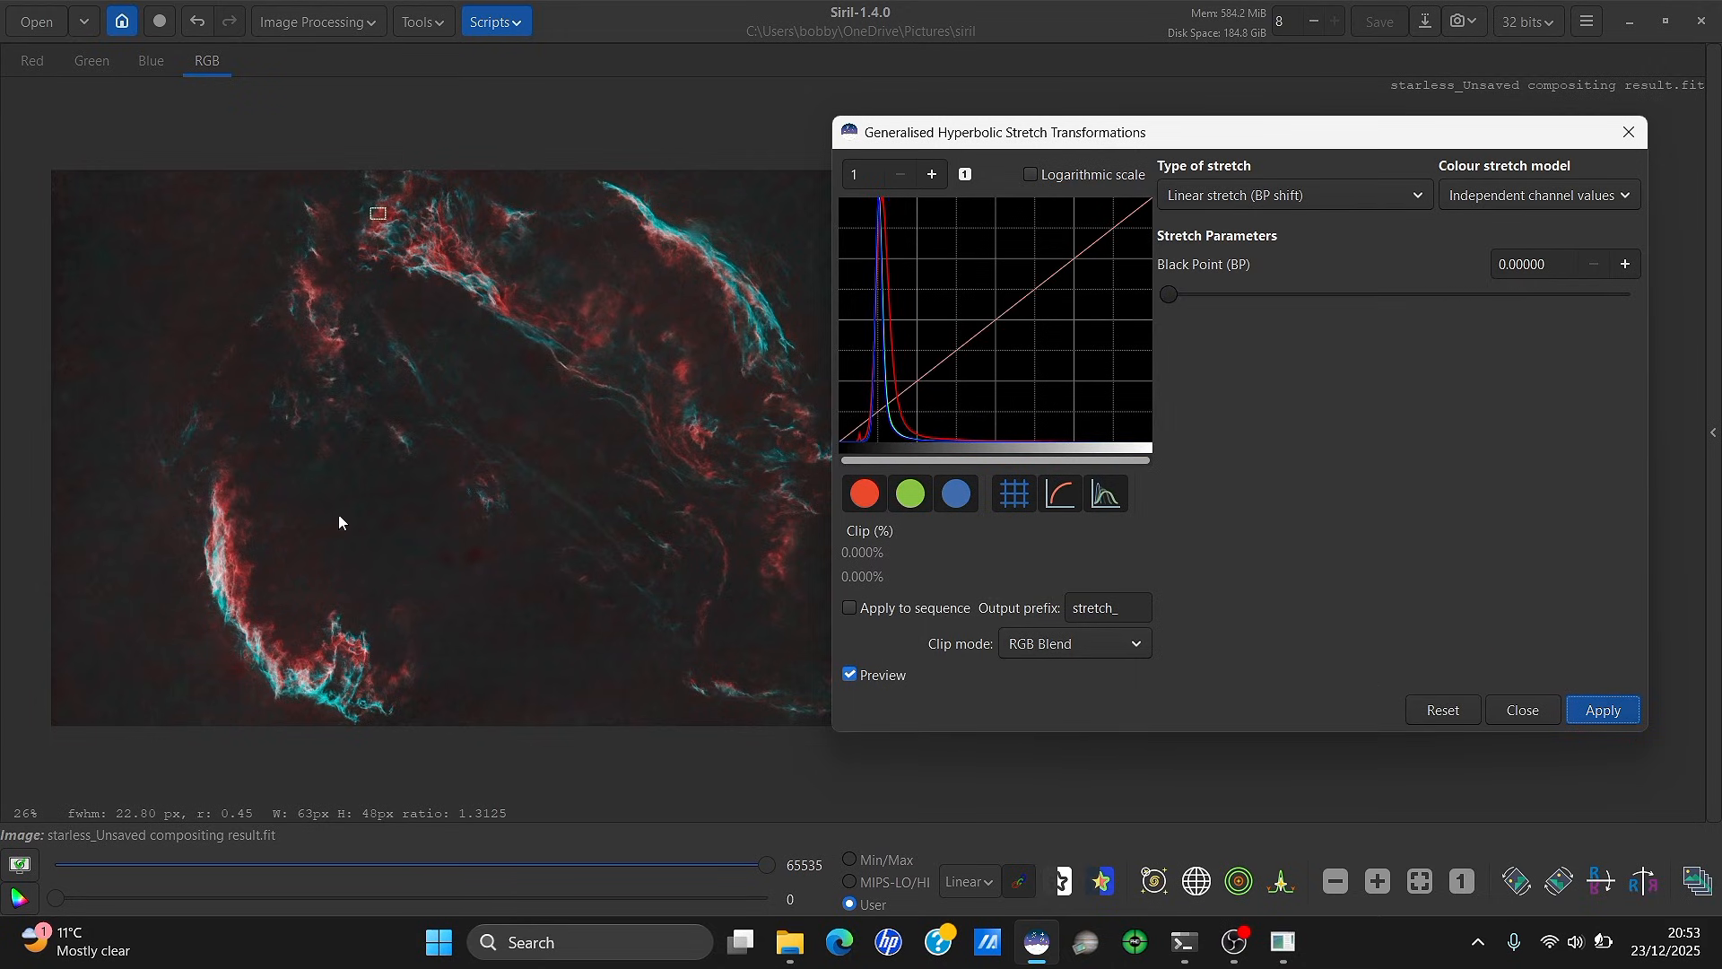
{"action": "scroll", "coordinate": [173, 584], "scroll_direction": "up", "scroll_amount": 3}
{"action": "scroll", "coordinate": [175, 583], "scroll_direction": "down", "scroll_amount": 3}
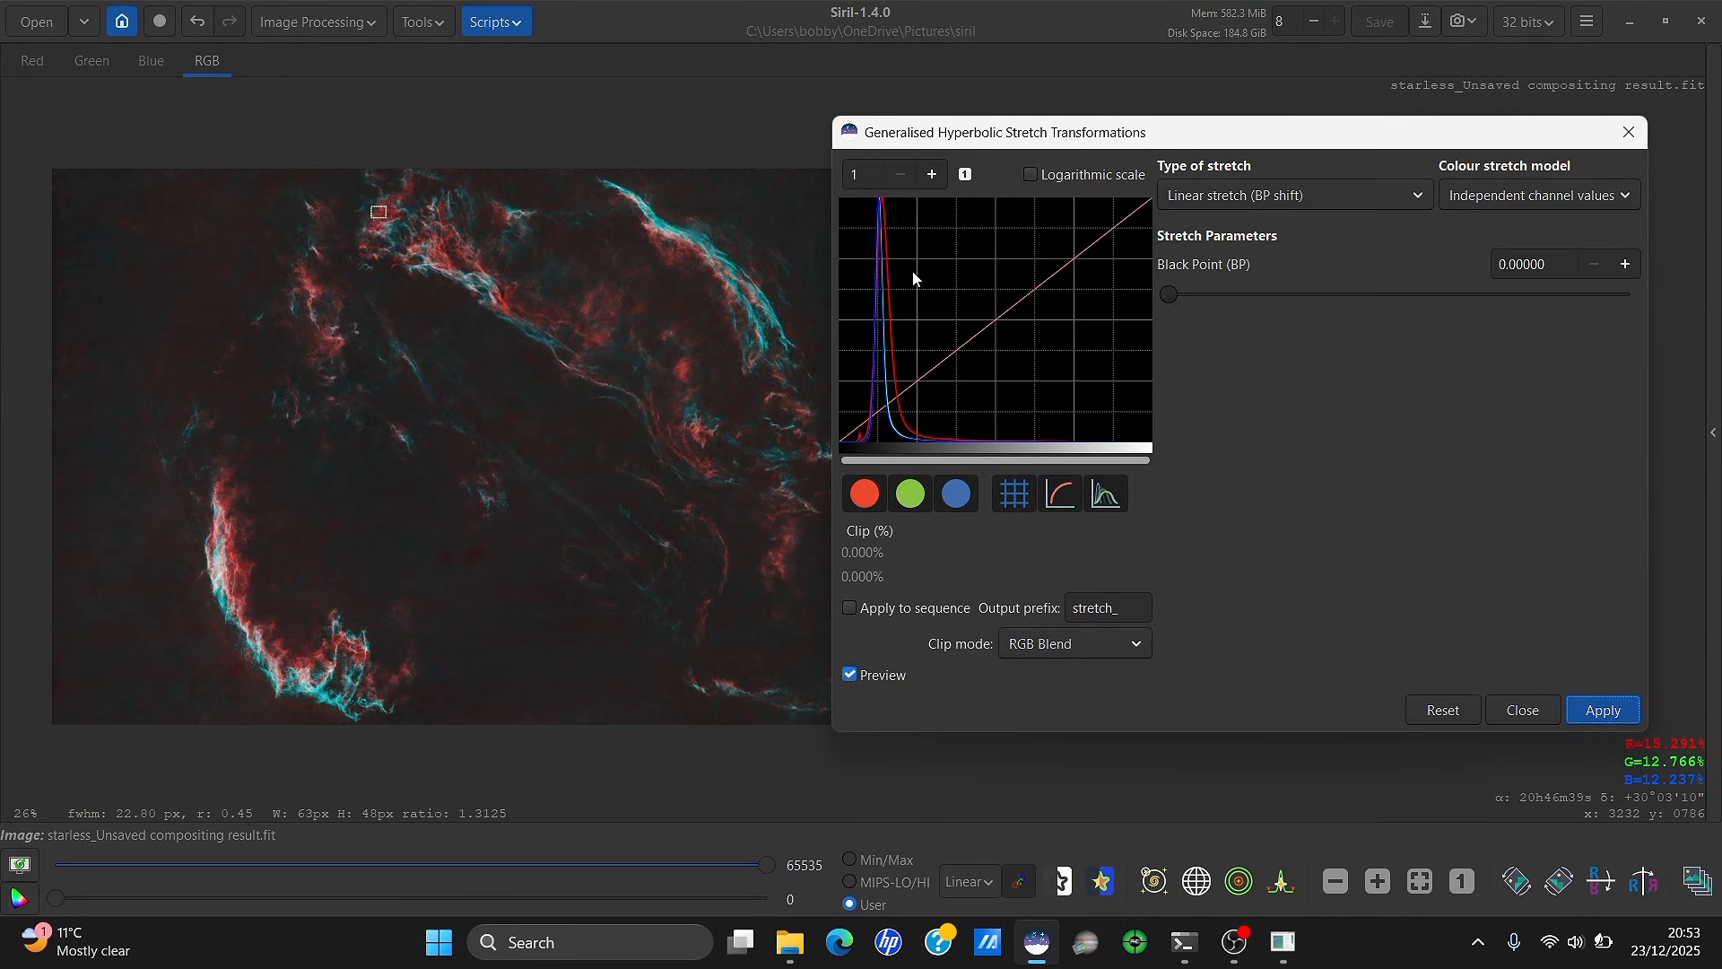
{"action": "left_click", "coordinate": [1260, 191]}
Apply a gentle hyperbolic stretch at factor 0.508, symmetry point 0.27921, then close the window
{"action": "left_click", "coordinate": [1272, 70]}
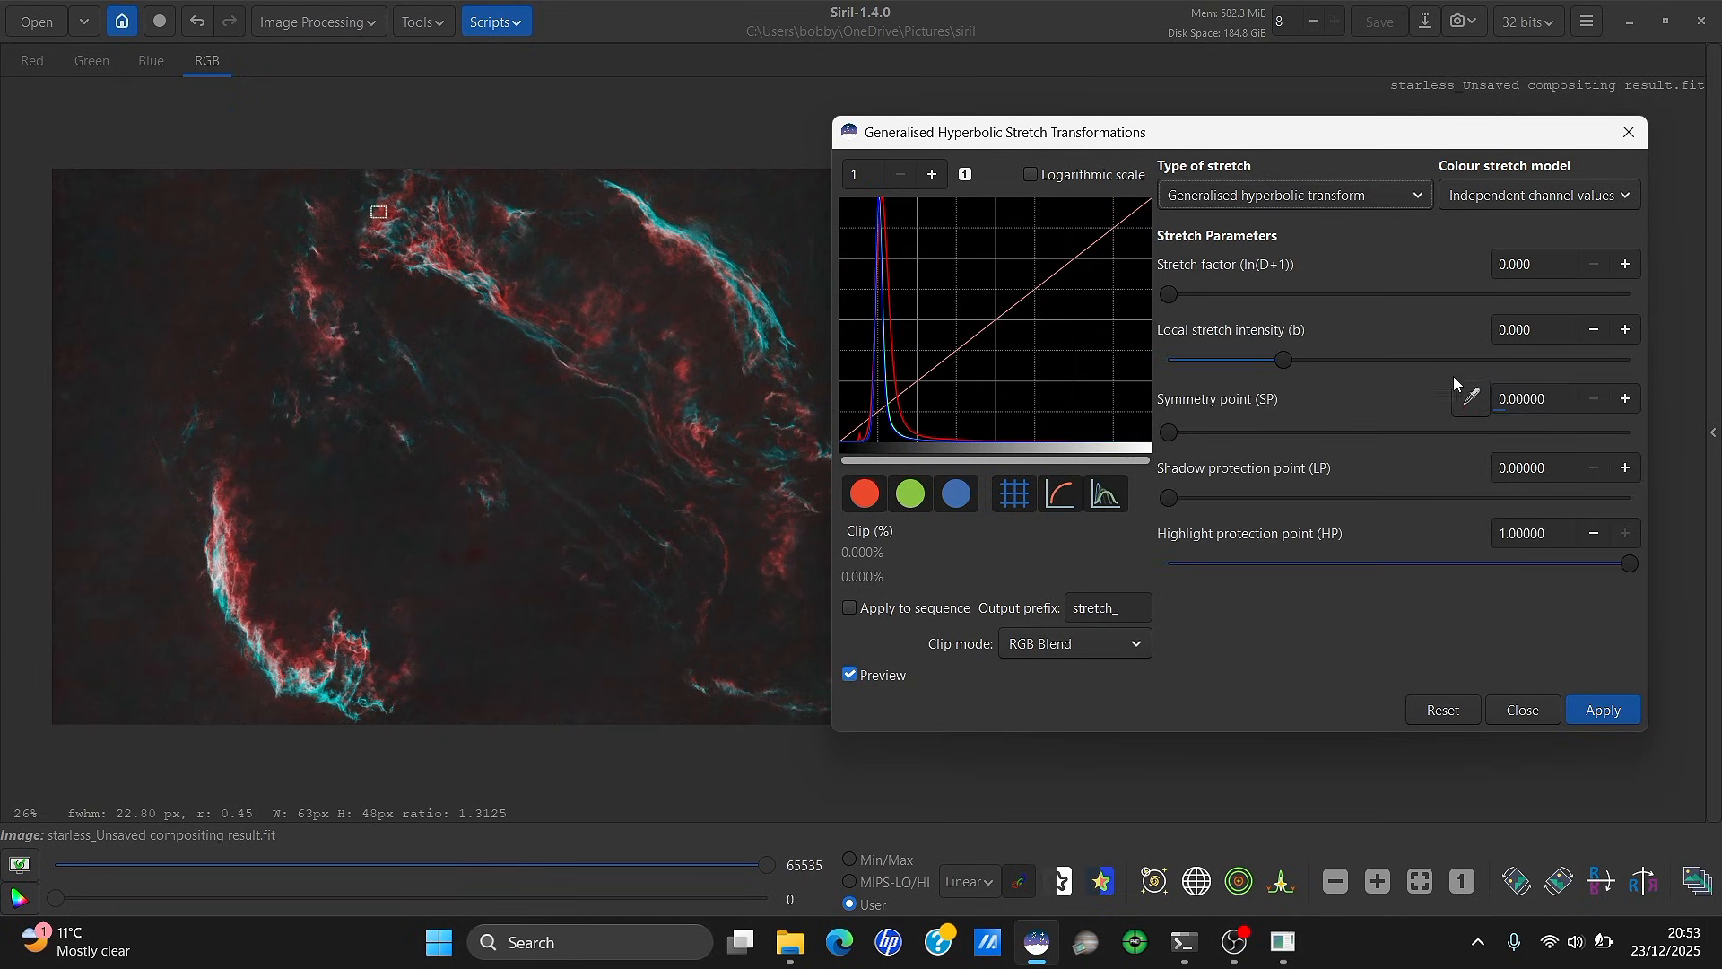
{"action": "left_click", "coordinate": [1470, 398]}
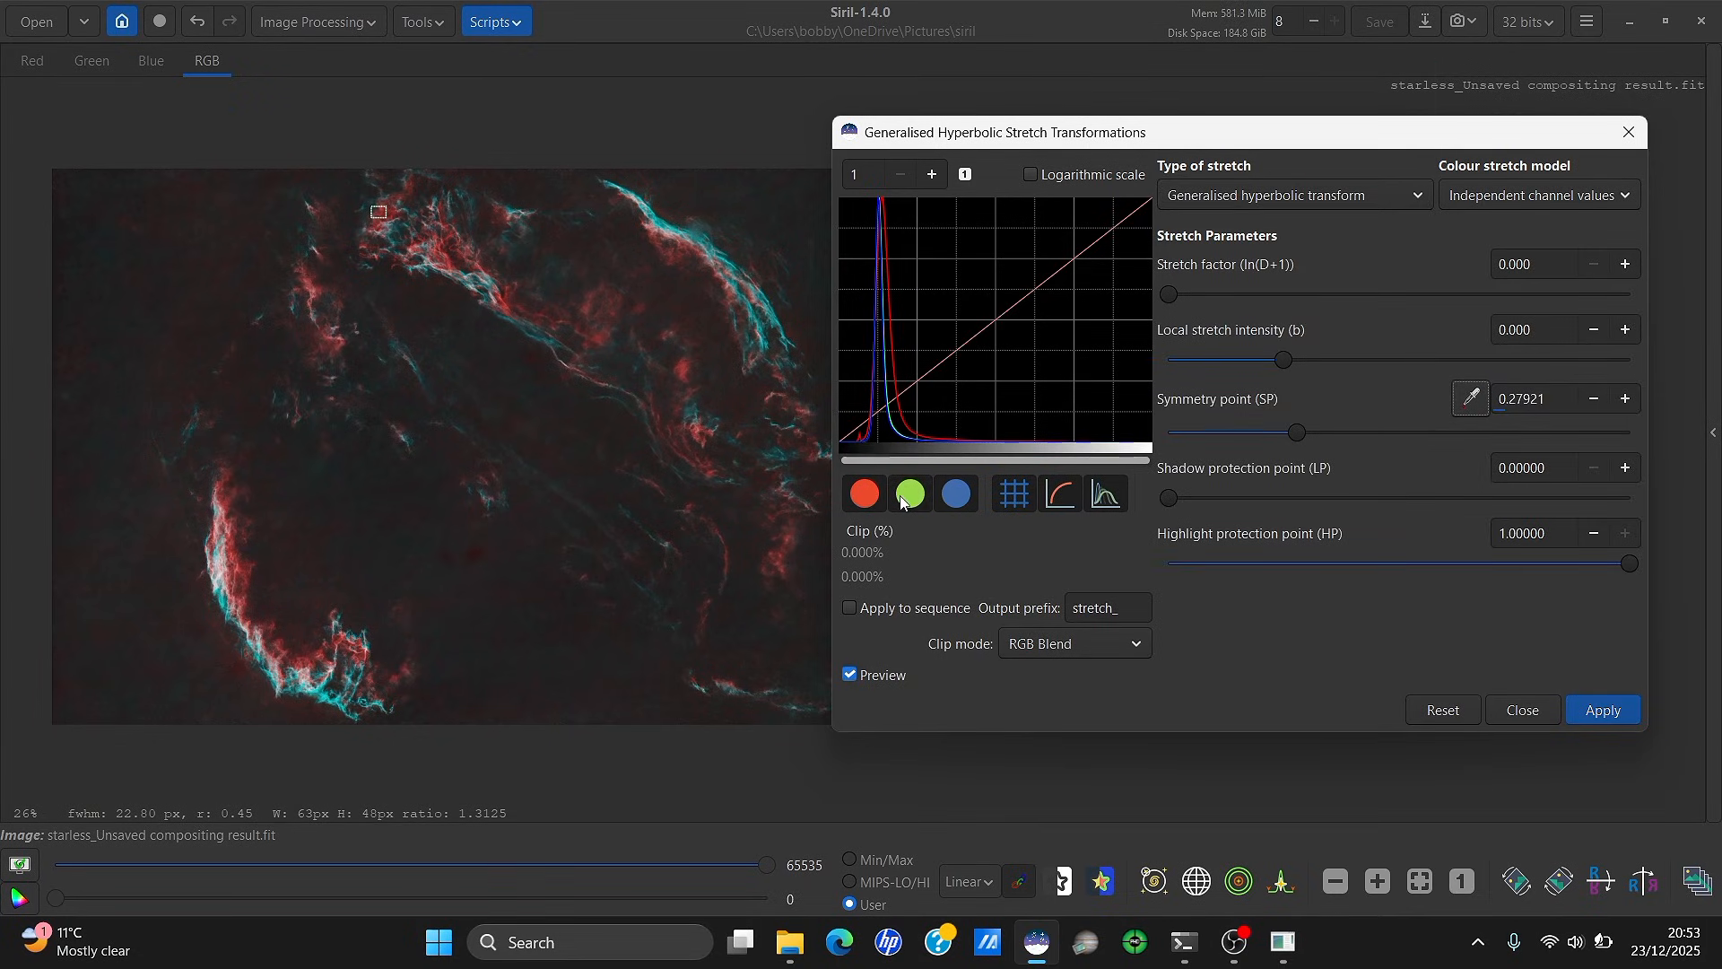
{"action": "left_click_drag", "start_coordinate": [1170, 295], "coordinate": [1216, 293]}
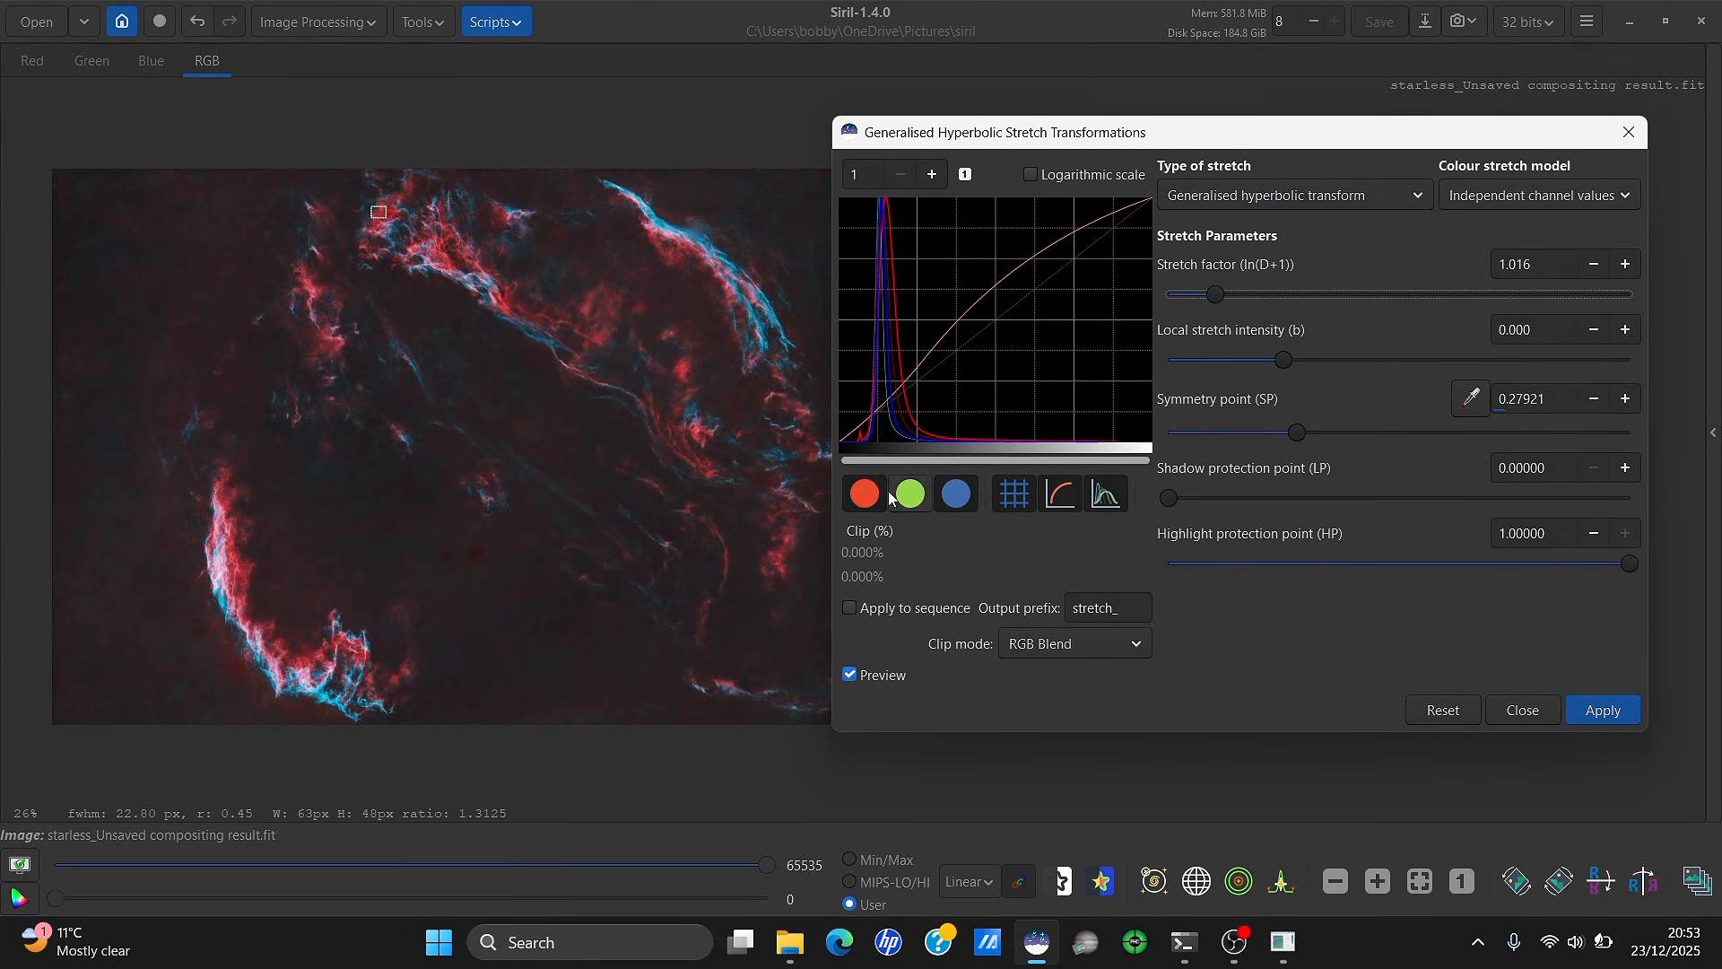
{"action": "mouse_move", "coordinate": [1217, 300]}
{"action": "left_mouse_down"}
{"action": "mouse_move", "coordinate": [1166, 299]}
{"action": "mouse_move", "coordinate": [1191, 294]}
{"action": "left_mouse_up"}
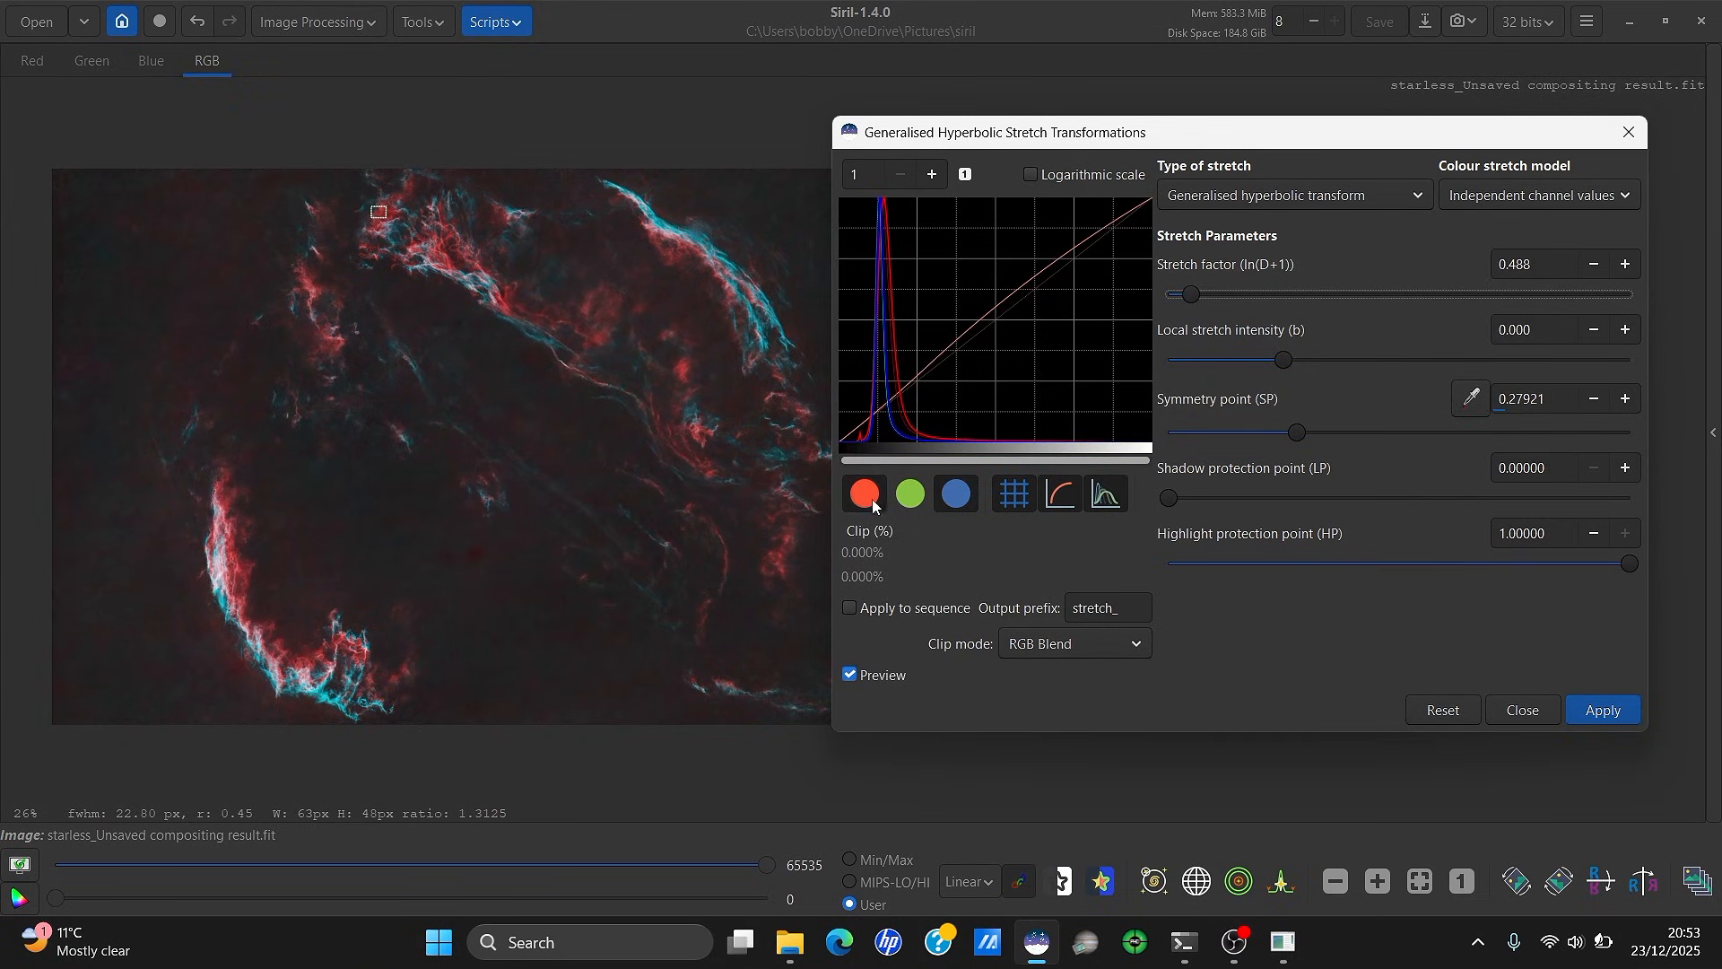
{"action": "left_click", "coordinate": [913, 492]}
{"action": "mouse_move", "coordinate": [1192, 293]}
{"action": "left_mouse_down"}
{"action": "mouse_move", "coordinate": [1214, 298]}
{"action": "mouse_move", "coordinate": [1168, 293]}
{"action": "mouse_move", "coordinate": [1194, 296]}
{"action": "left_mouse_up"}
{"action": "left_click", "coordinate": [850, 674]}
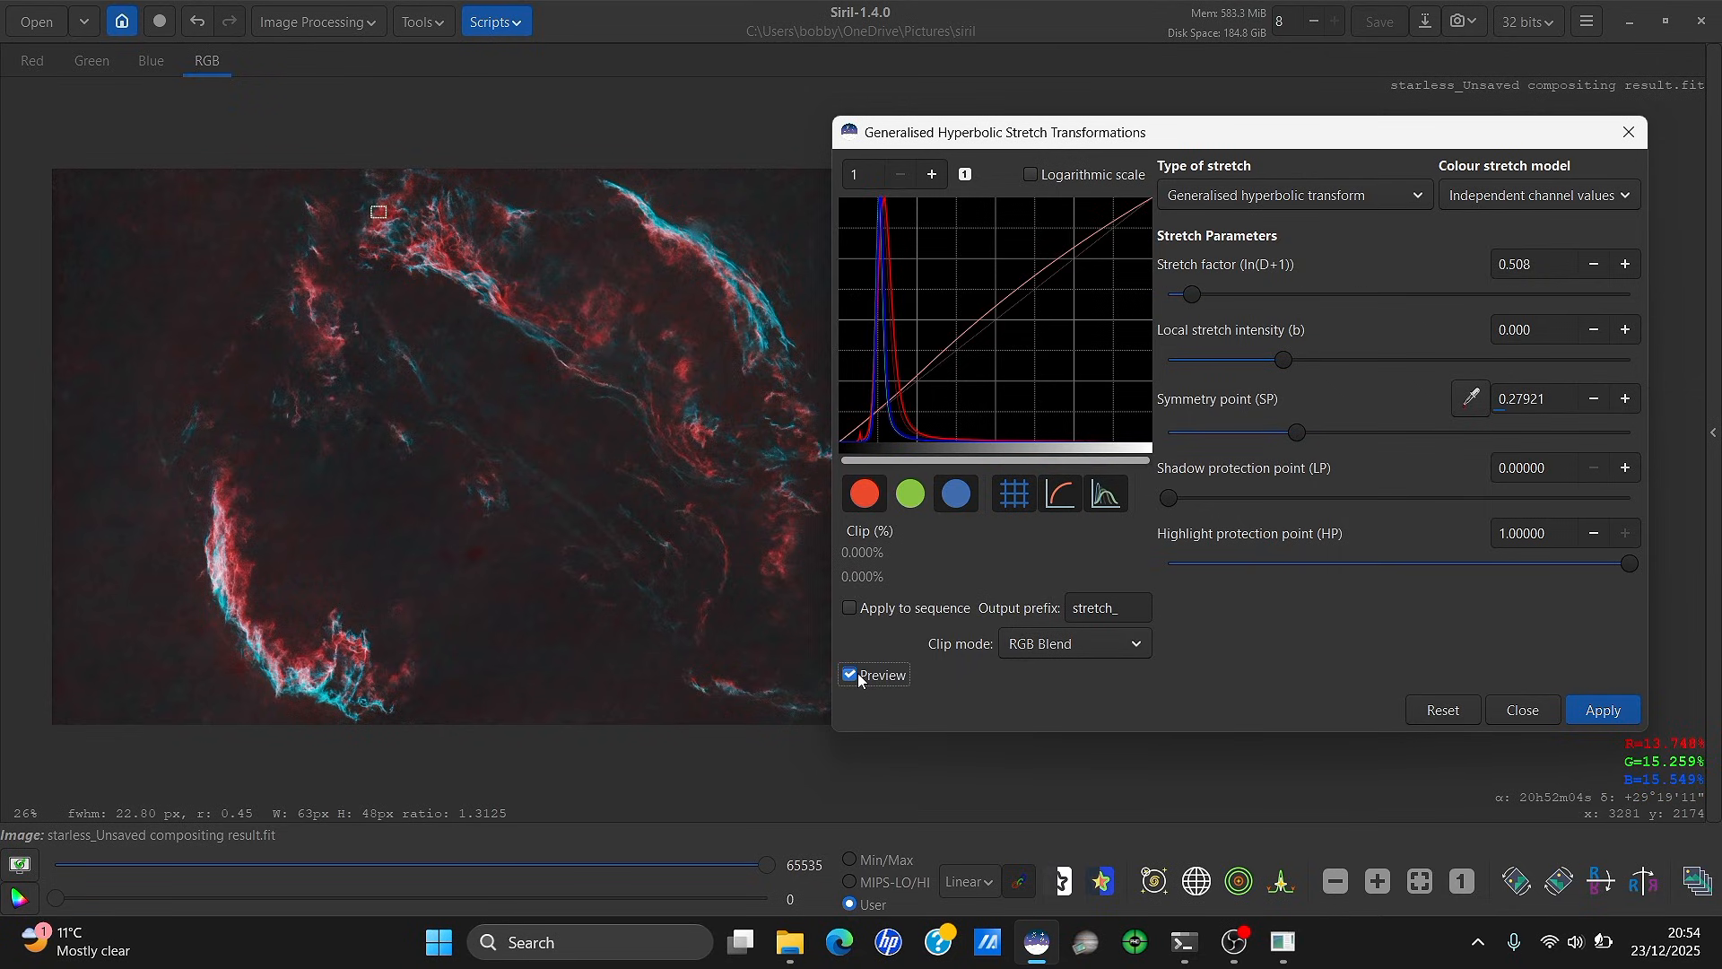
{"action": "left_click", "coordinate": [852, 675]}
{"action": "left_click", "coordinate": [1602, 710]}
{"action": "left_click", "coordinate": [1629, 132]}
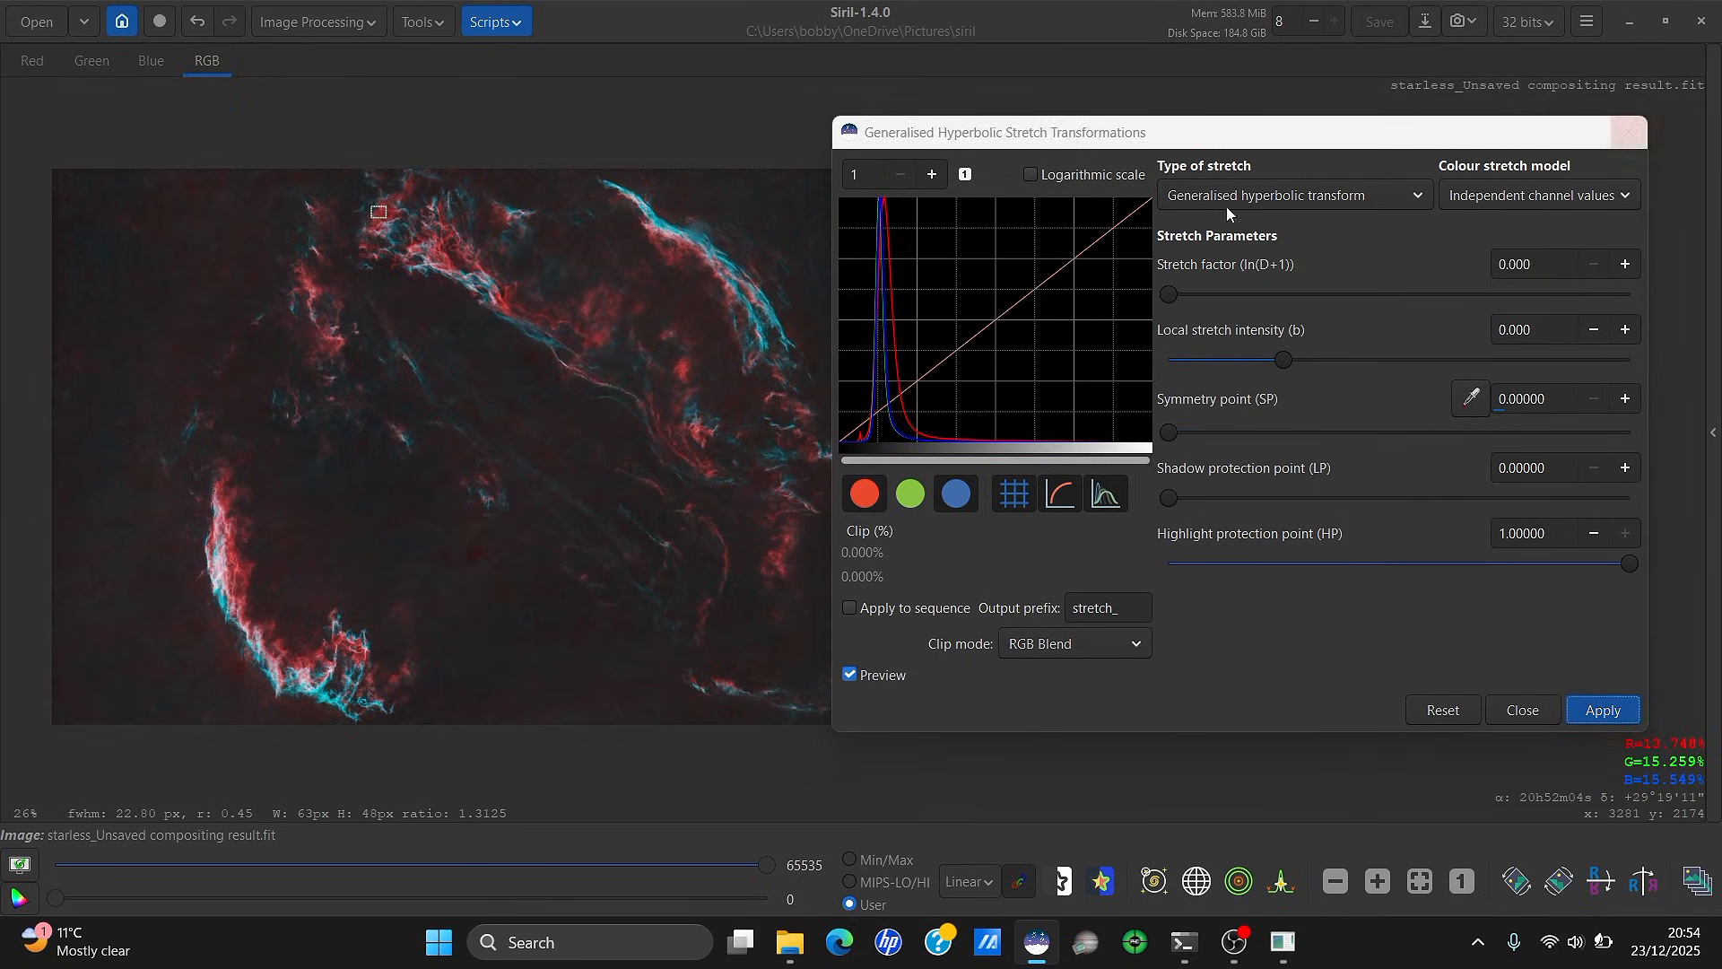
Apply a gentle S-curve in Curves Transformation, lifting upper midtones and lowering the shadows
{"action": "scroll", "coordinate": [718, 302], "scroll_direction": "up", "scroll_amount": 3}
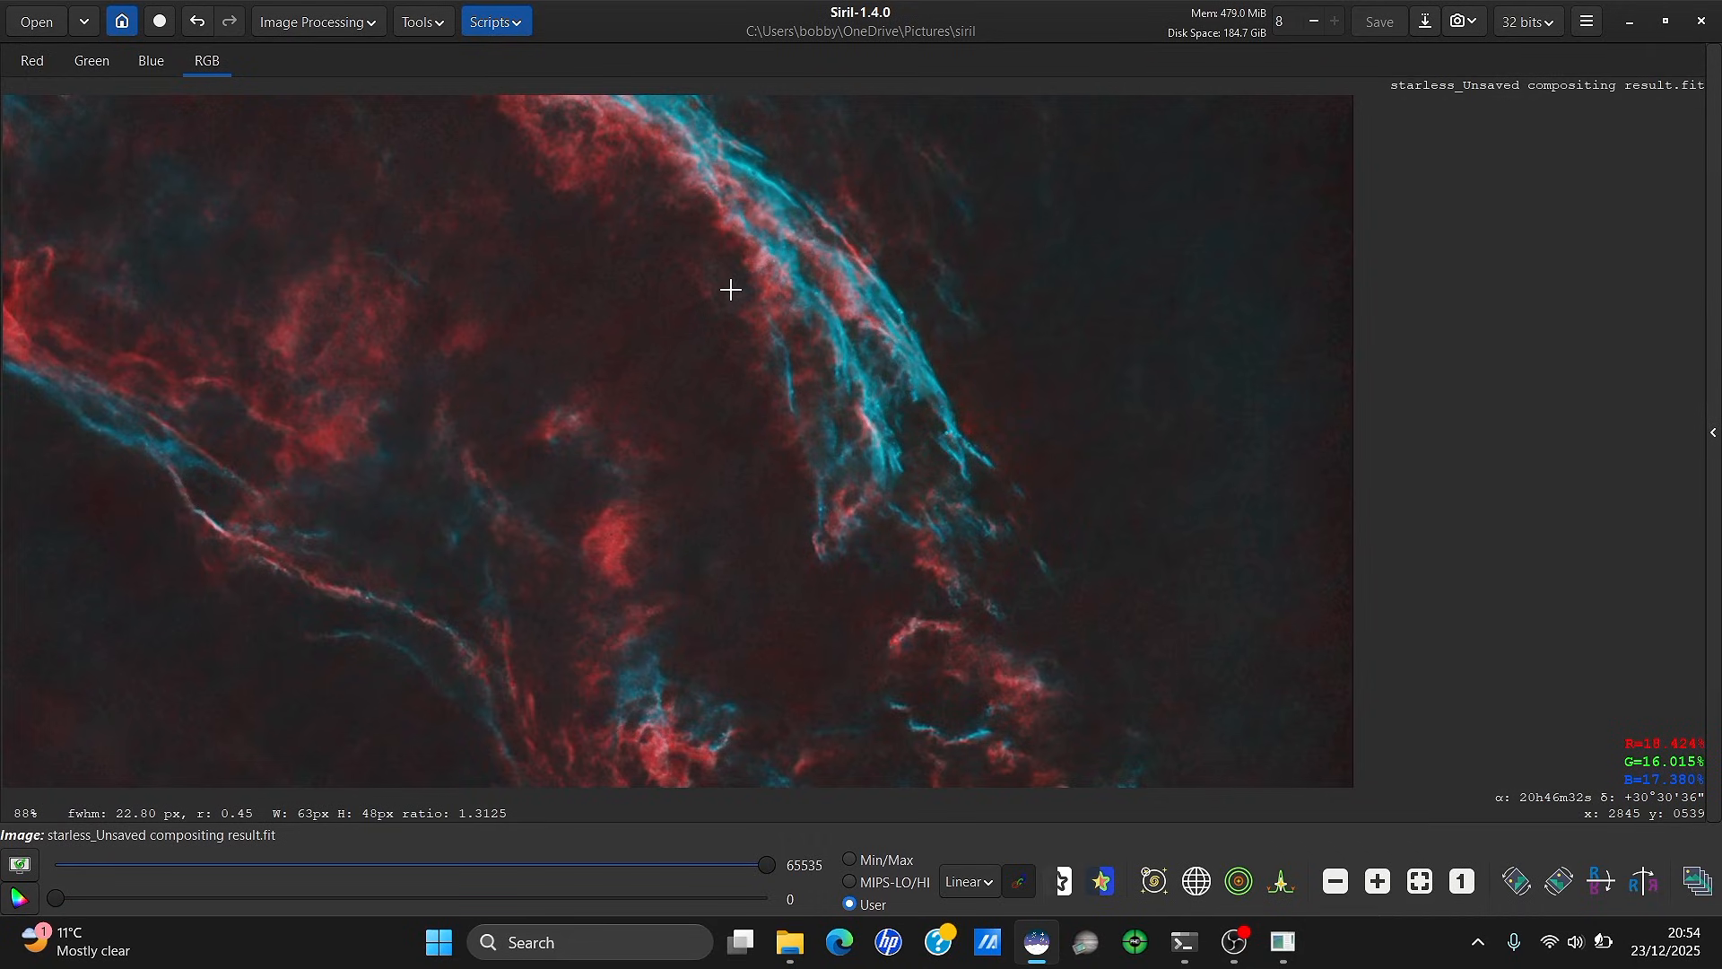
{"action": "scroll", "coordinate": [731, 288], "scroll_direction": "down", "scroll_amount": 3}
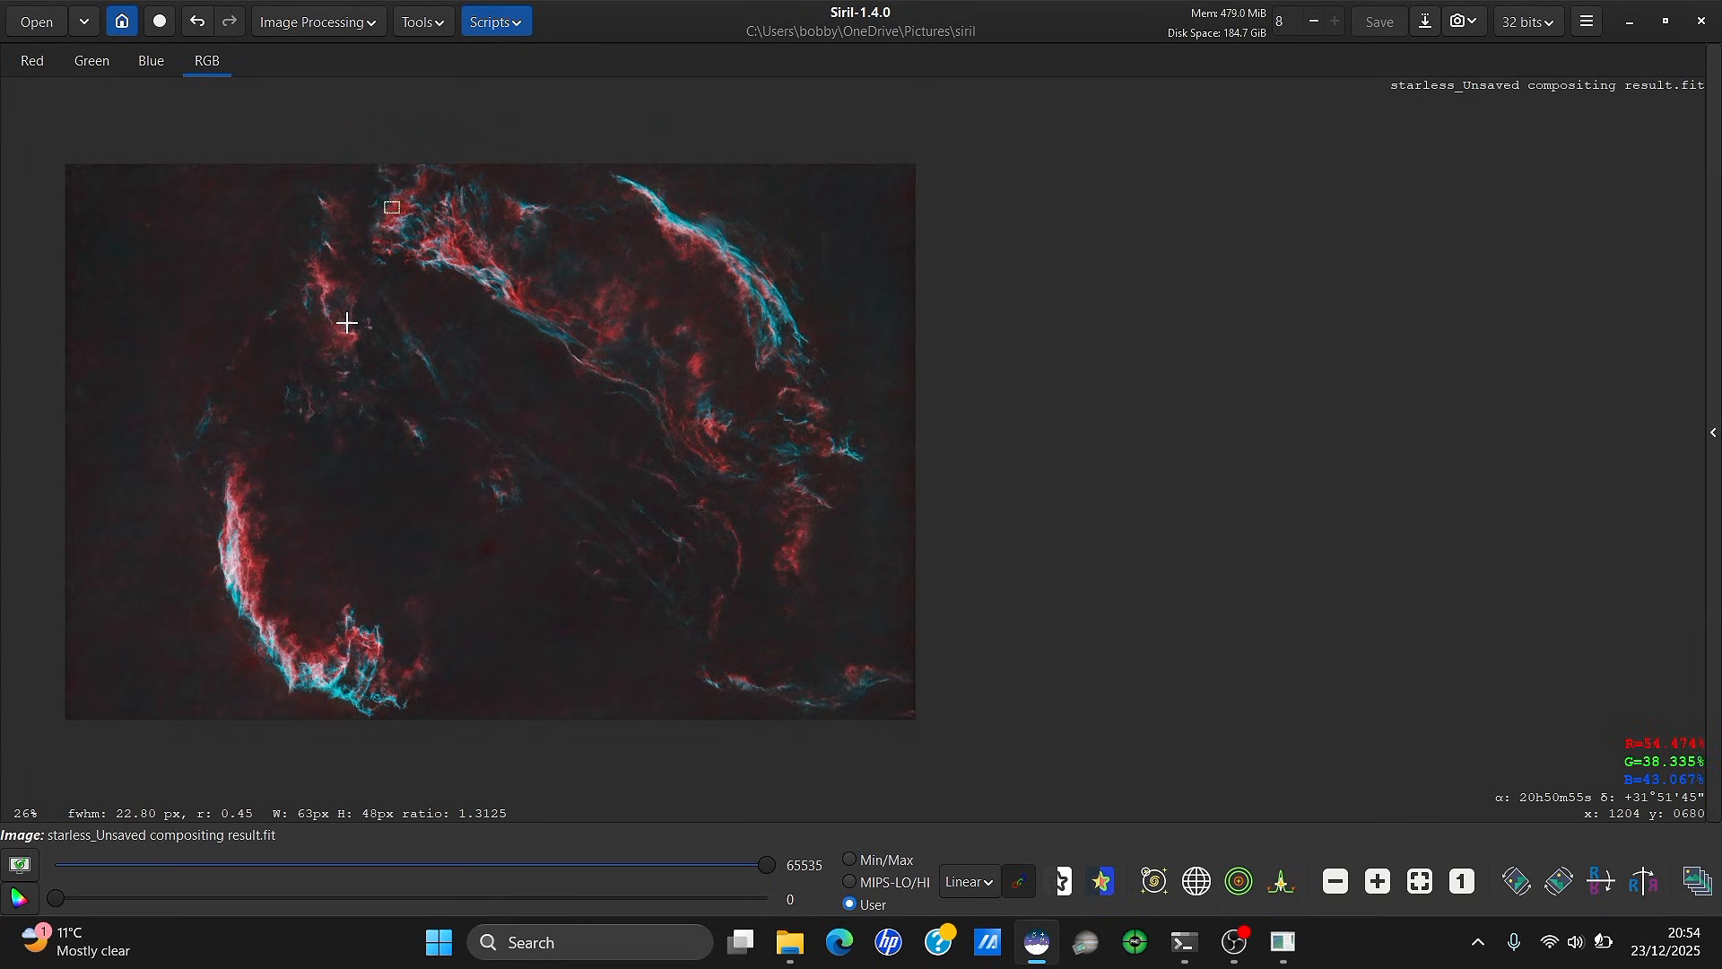
{"action": "left_click", "coordinate": [348, 20]}
{"action": "left_click", "coordinate": [260, 71]}
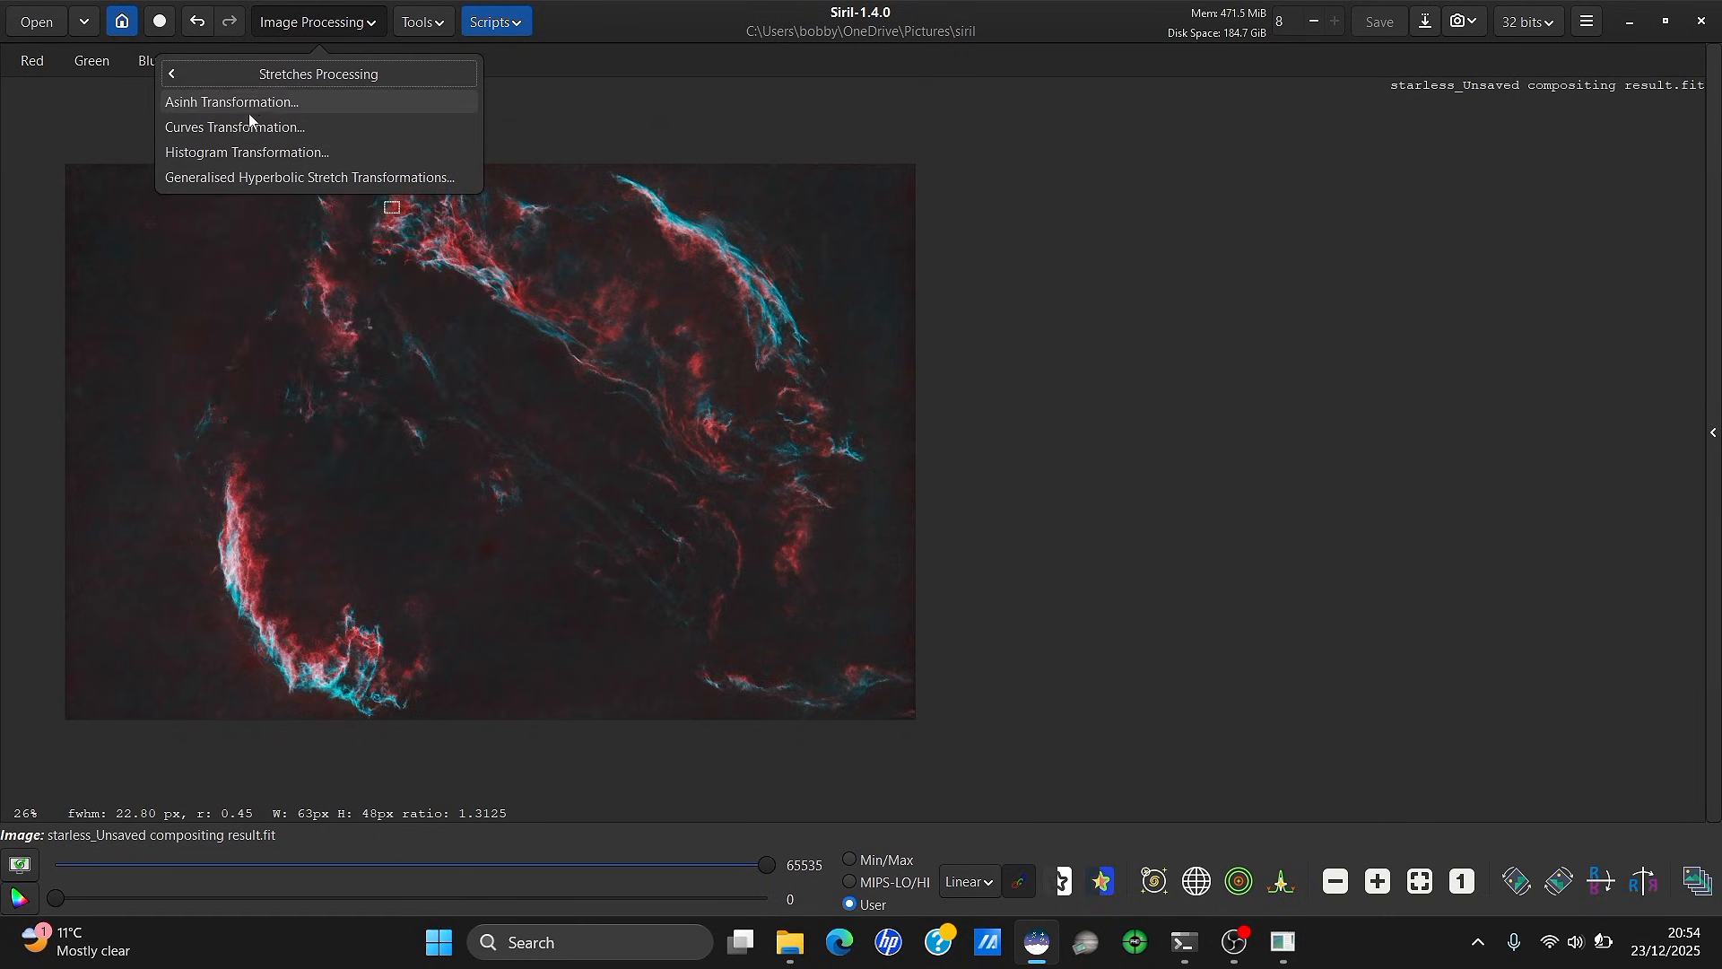
{"action": "left_click", "coordinate": [293, 125]}
{"action": "left_click_drag", "start_coordinate": [894, 157], "coordinate": [1334, 155]}
{"action": "left_click_drag", "start_coordinate": [1363, 317], "coordinate": [1367, 283]}
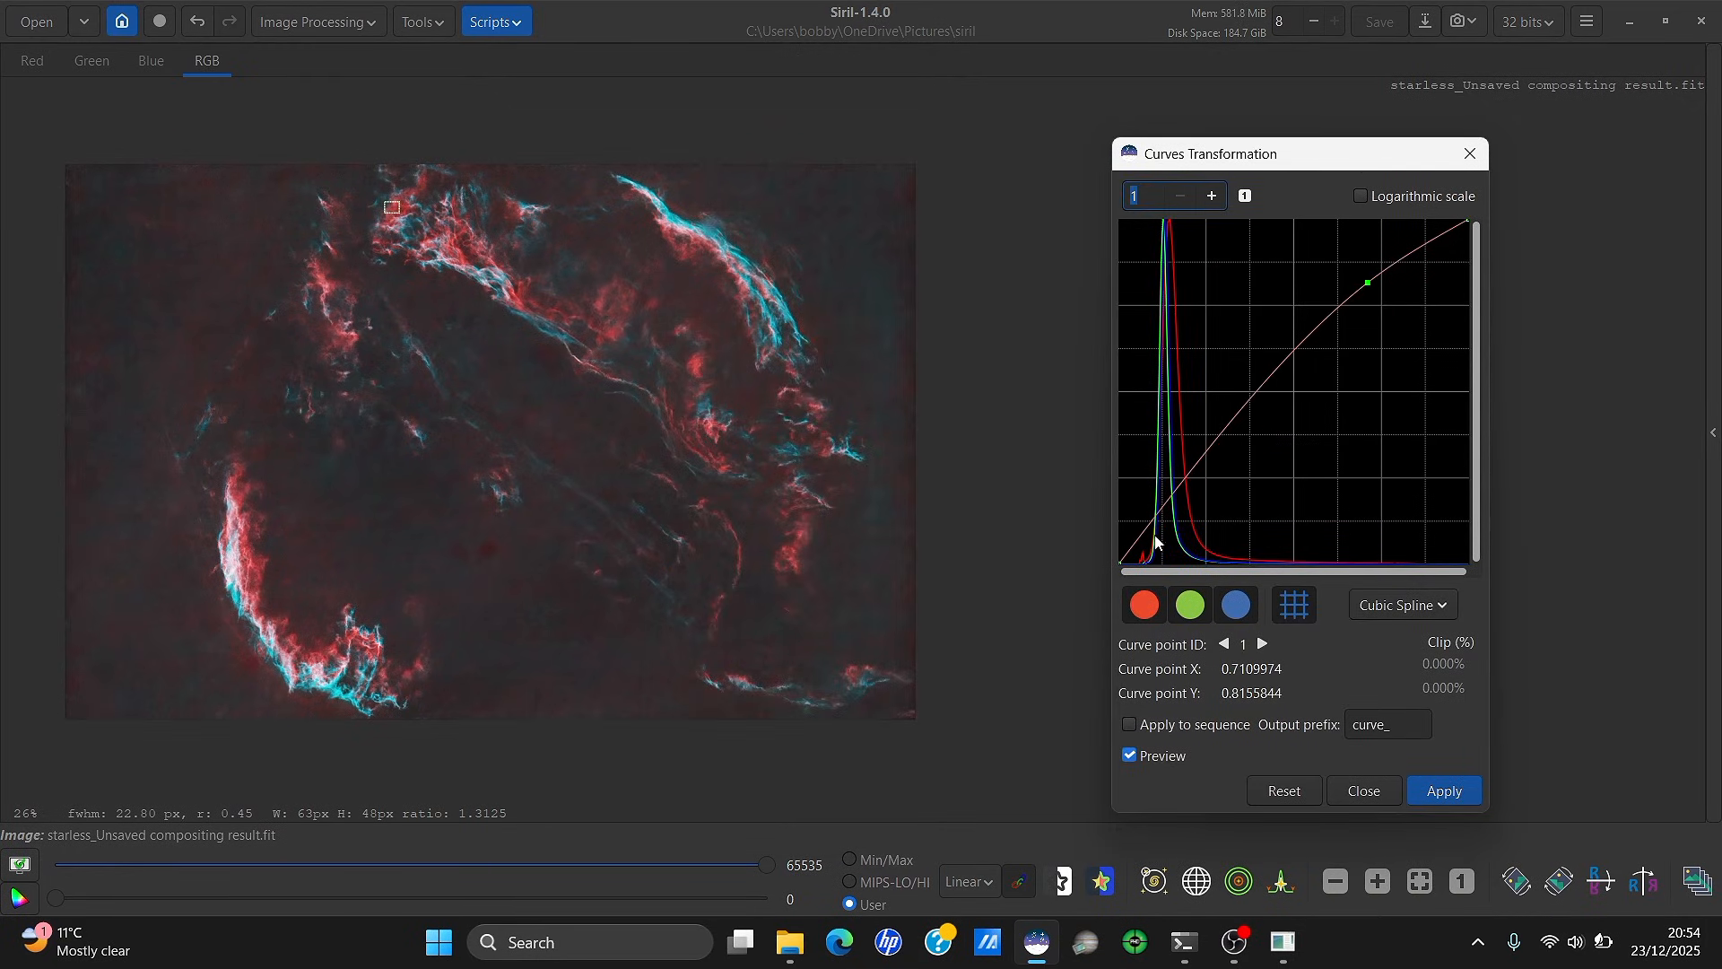
{"action": "left_click_drag", "start_coordinate": [1150, 531], "coordinate": [1146, 541]}
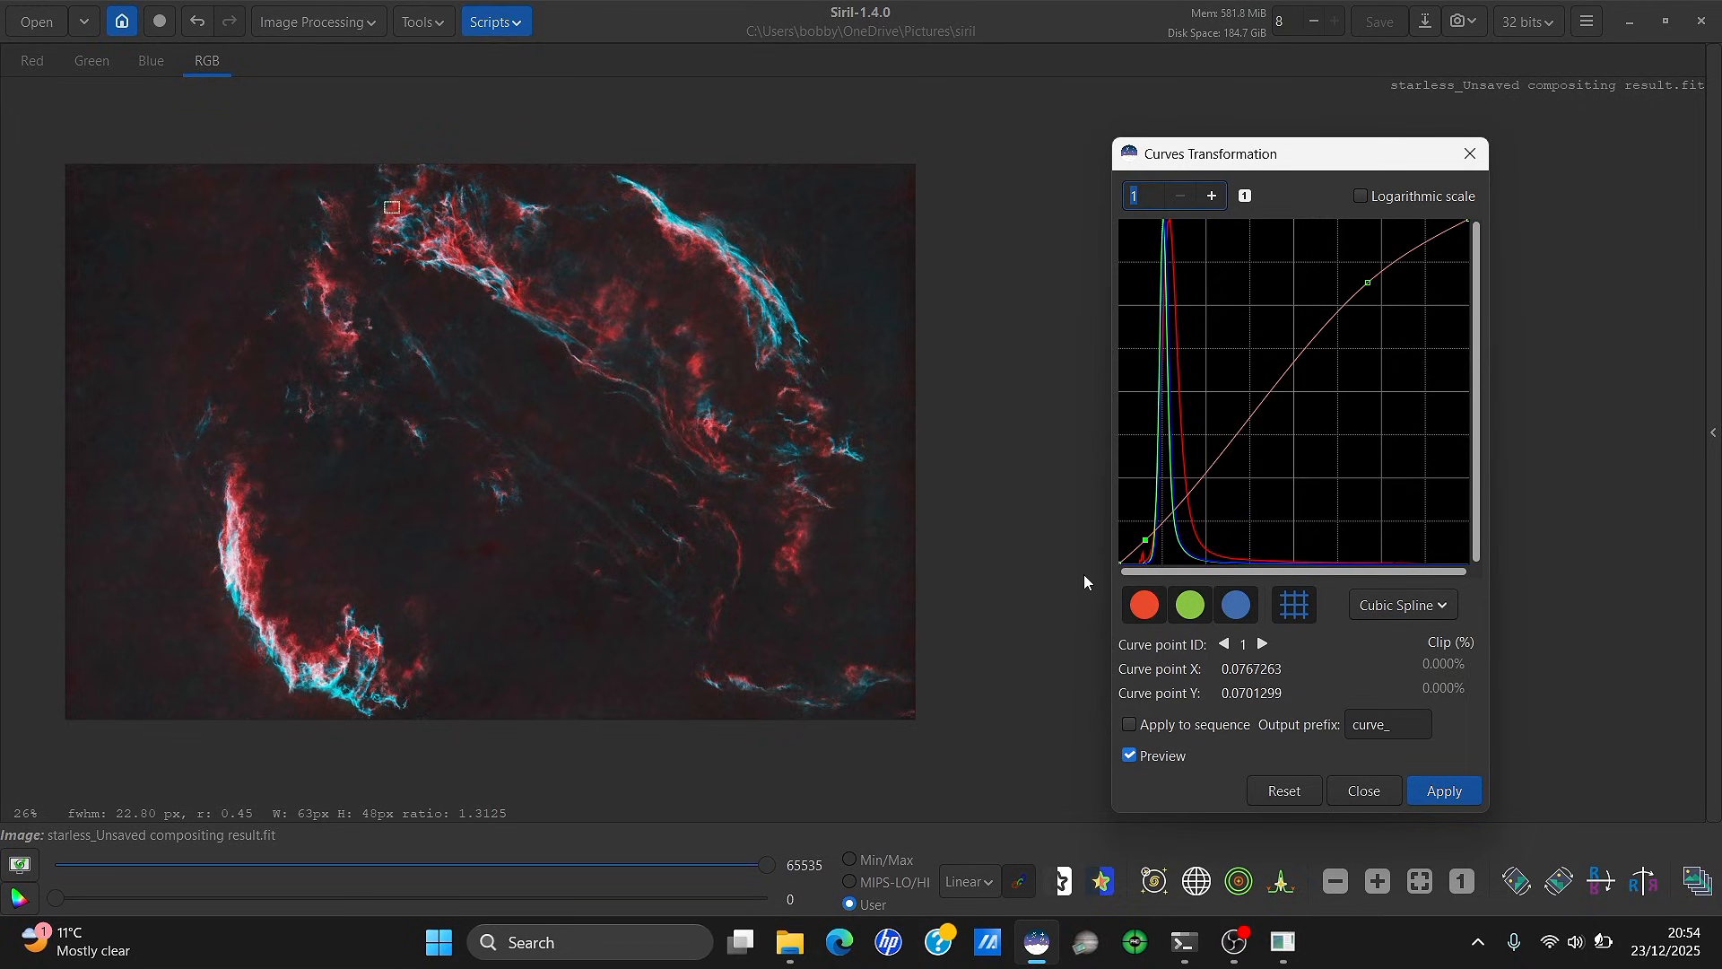
{"action": "left_click", "coordinate": [1129, 755]}
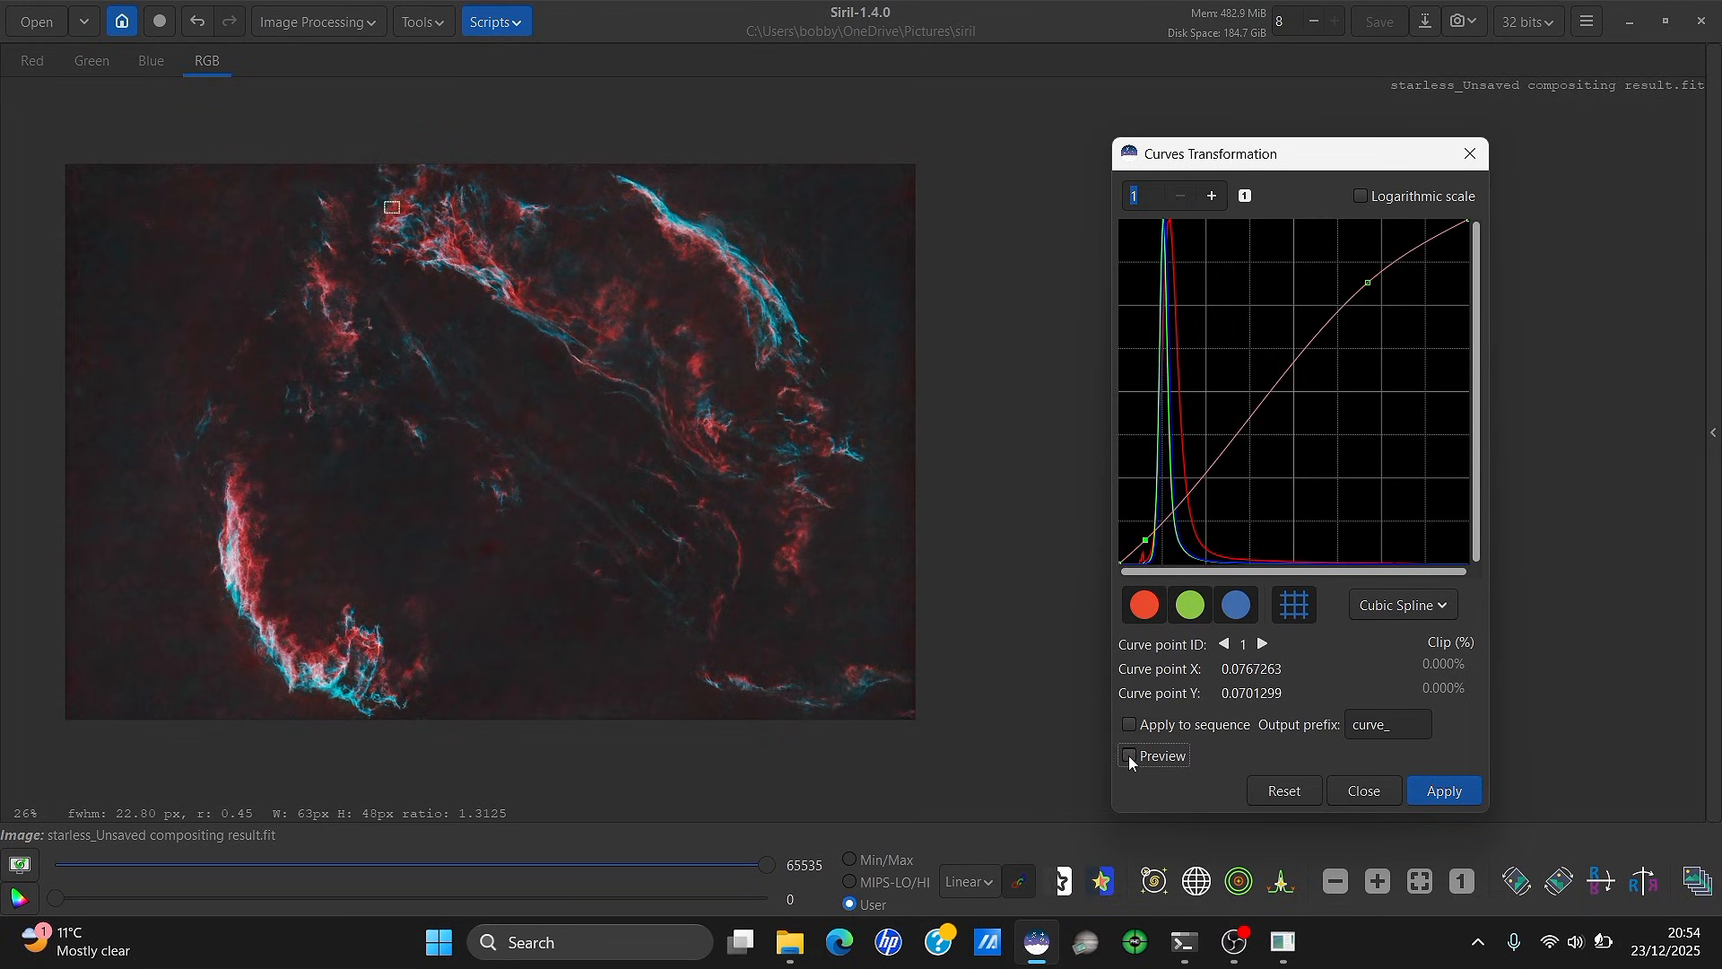
{"action": "left_click", "coordinate": [1129, 755]}
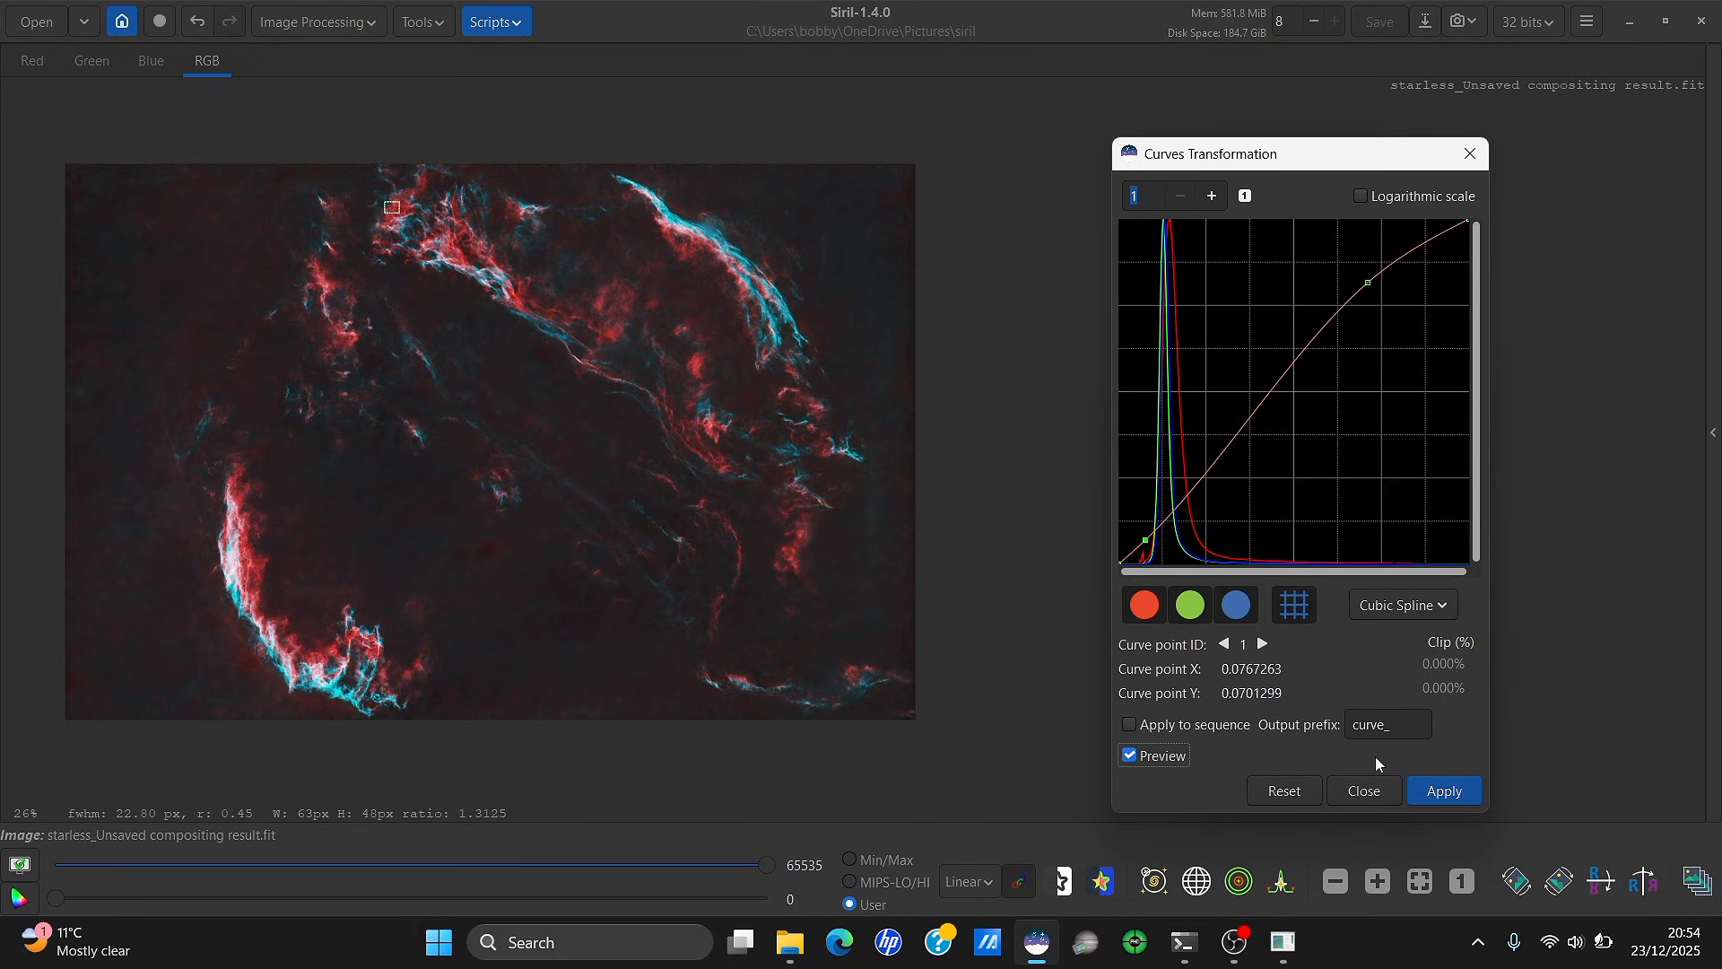
{"action": "left_click", "coordinate": [1440, 796]}
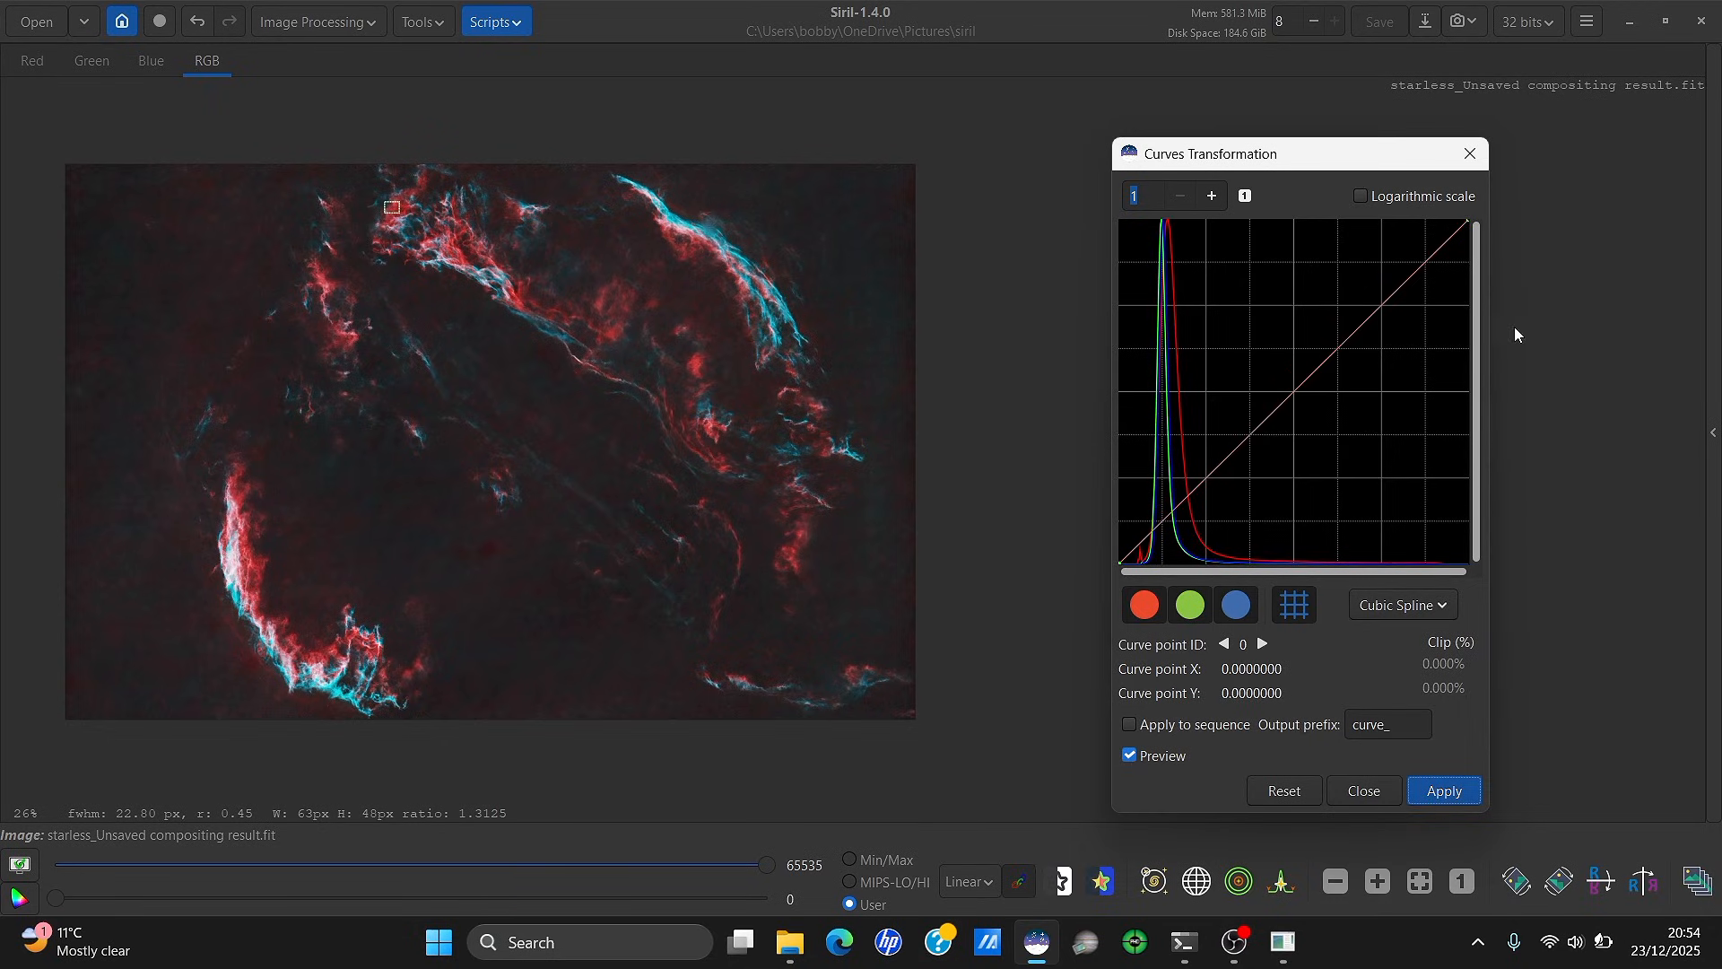
Close the Curves window and clear the small selection box on the image
{"action": "left_click", "coordinate": [1468, 153]}
{"action": "scroll", "coordinate": [180, 602], "scroll_direction": "up", "scroll_amount": 3}
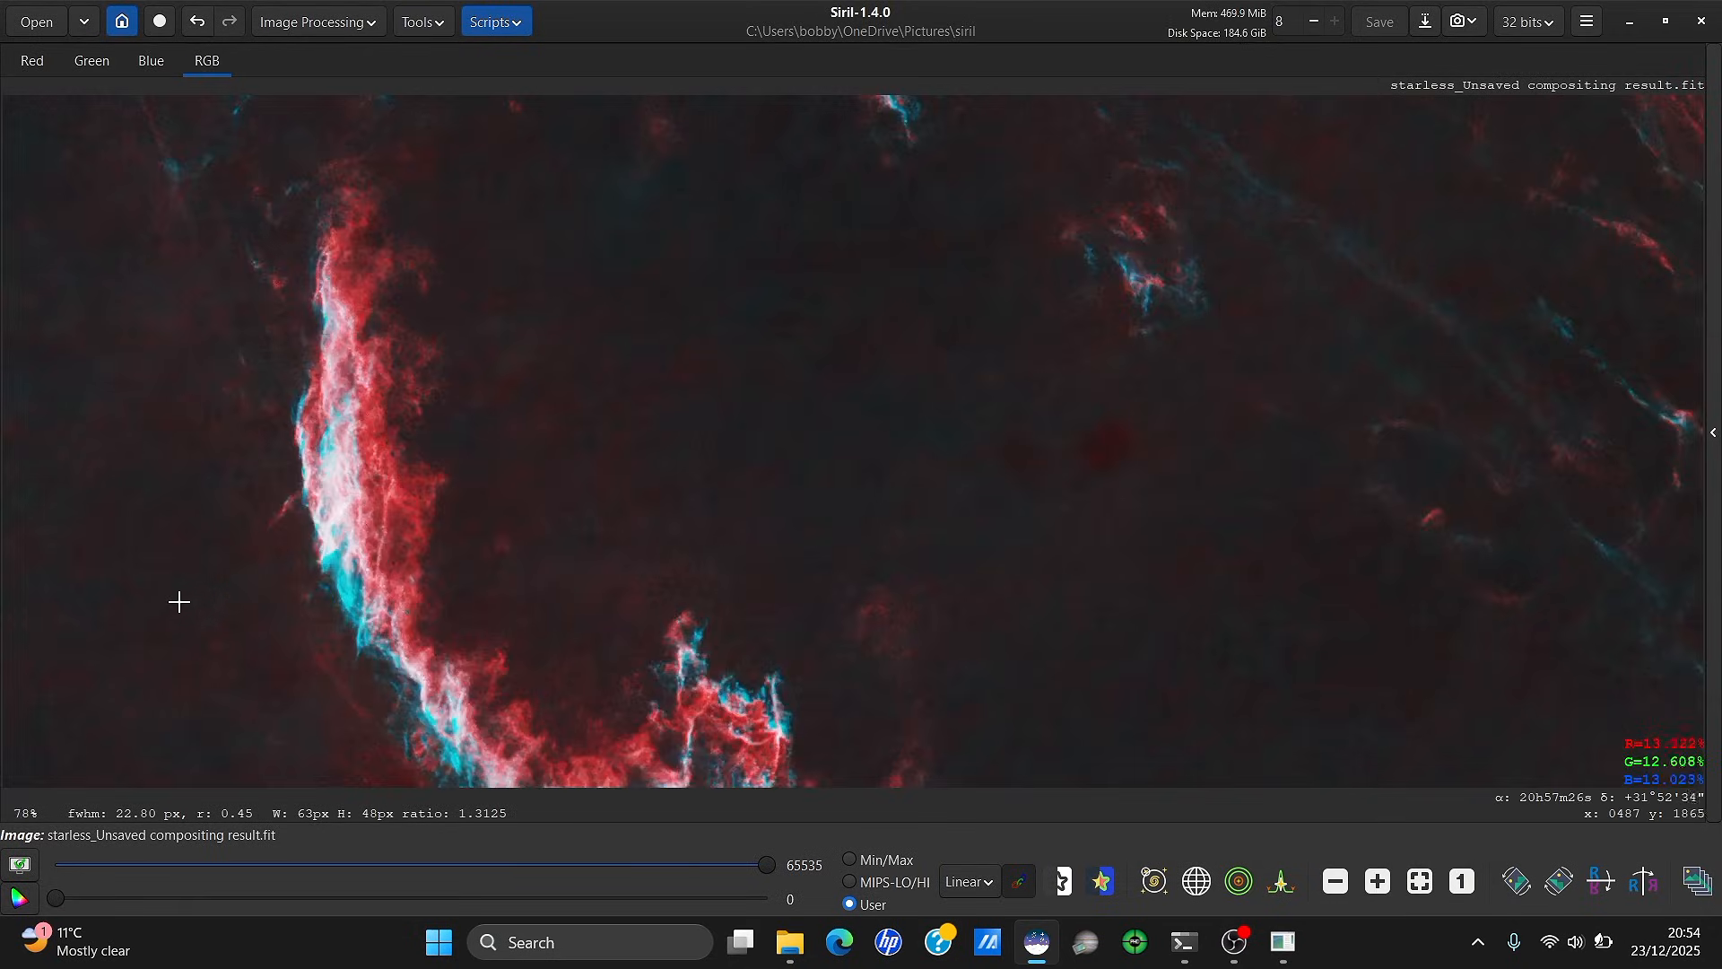
{"action": "scroll", "coordinate": [179, 601], "scroll_direction": "down", "scroll_amount": 3}
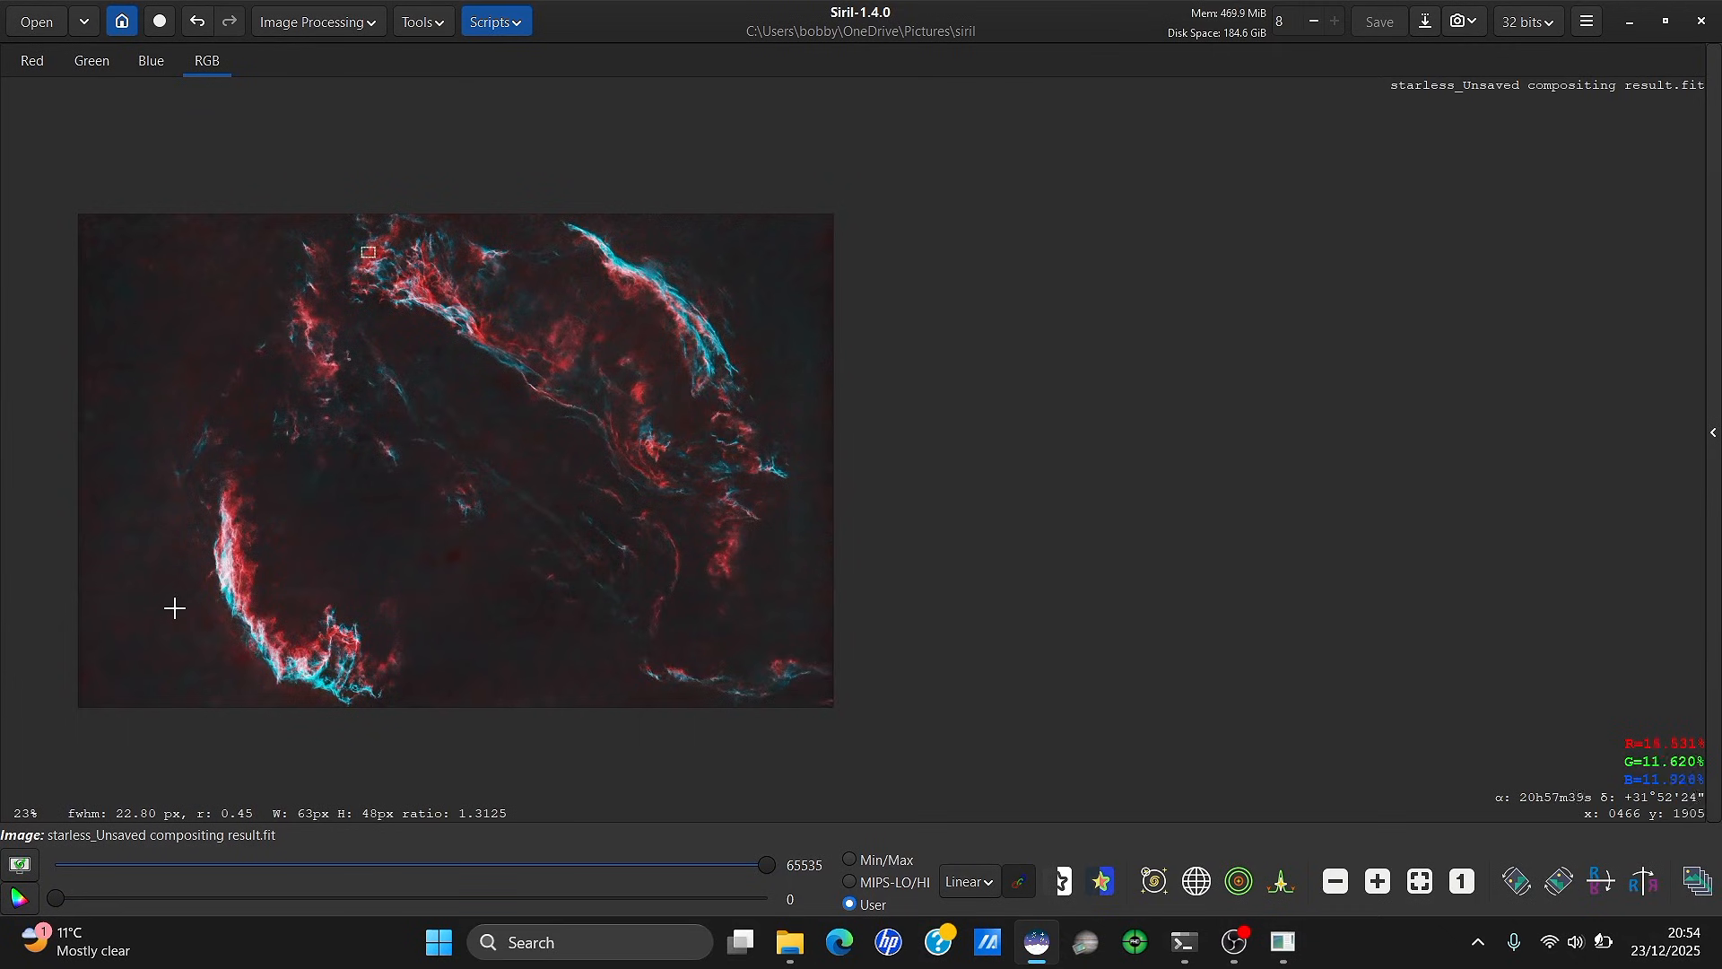
{"action": "scroll", "coordinate": [175, 608], "scroll_direction": "down", "scroll_amount": 1}
{"action": "left_click", "coordinate": [718, 271]}
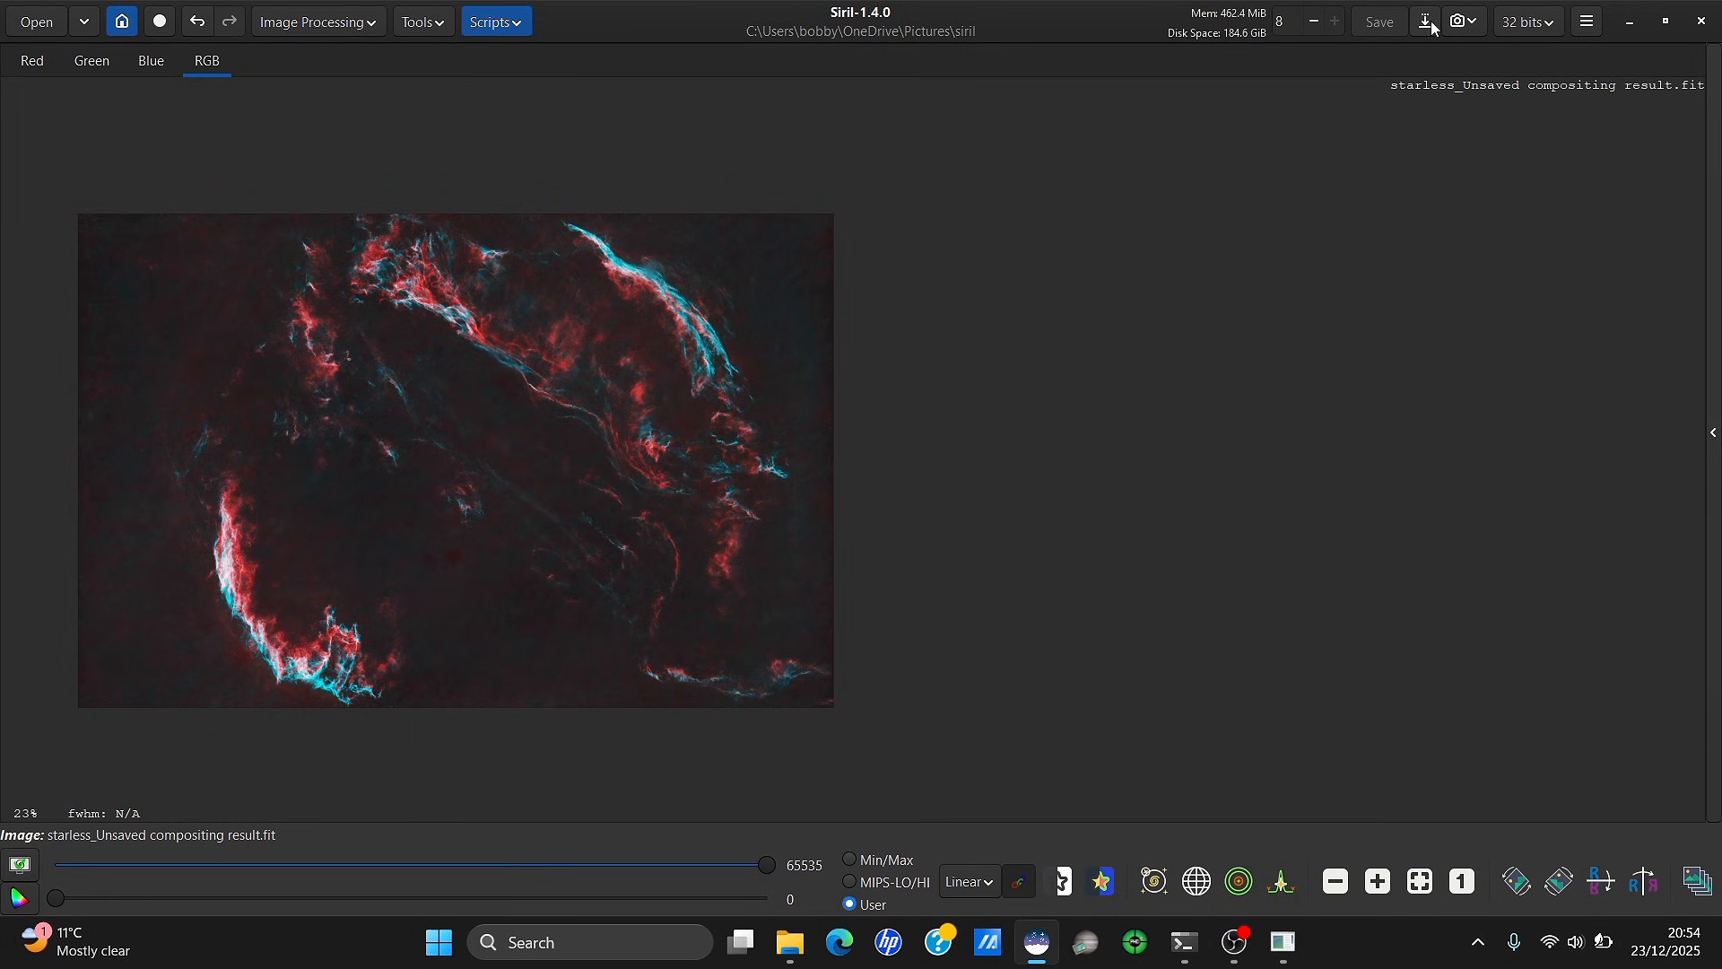
Save as starless.tiff on the Desktop using 16-bit unsigned integer samples
{"action": "left_click_drag", "start_coordinate": [748, 220], "coordinate": [335, 205]}
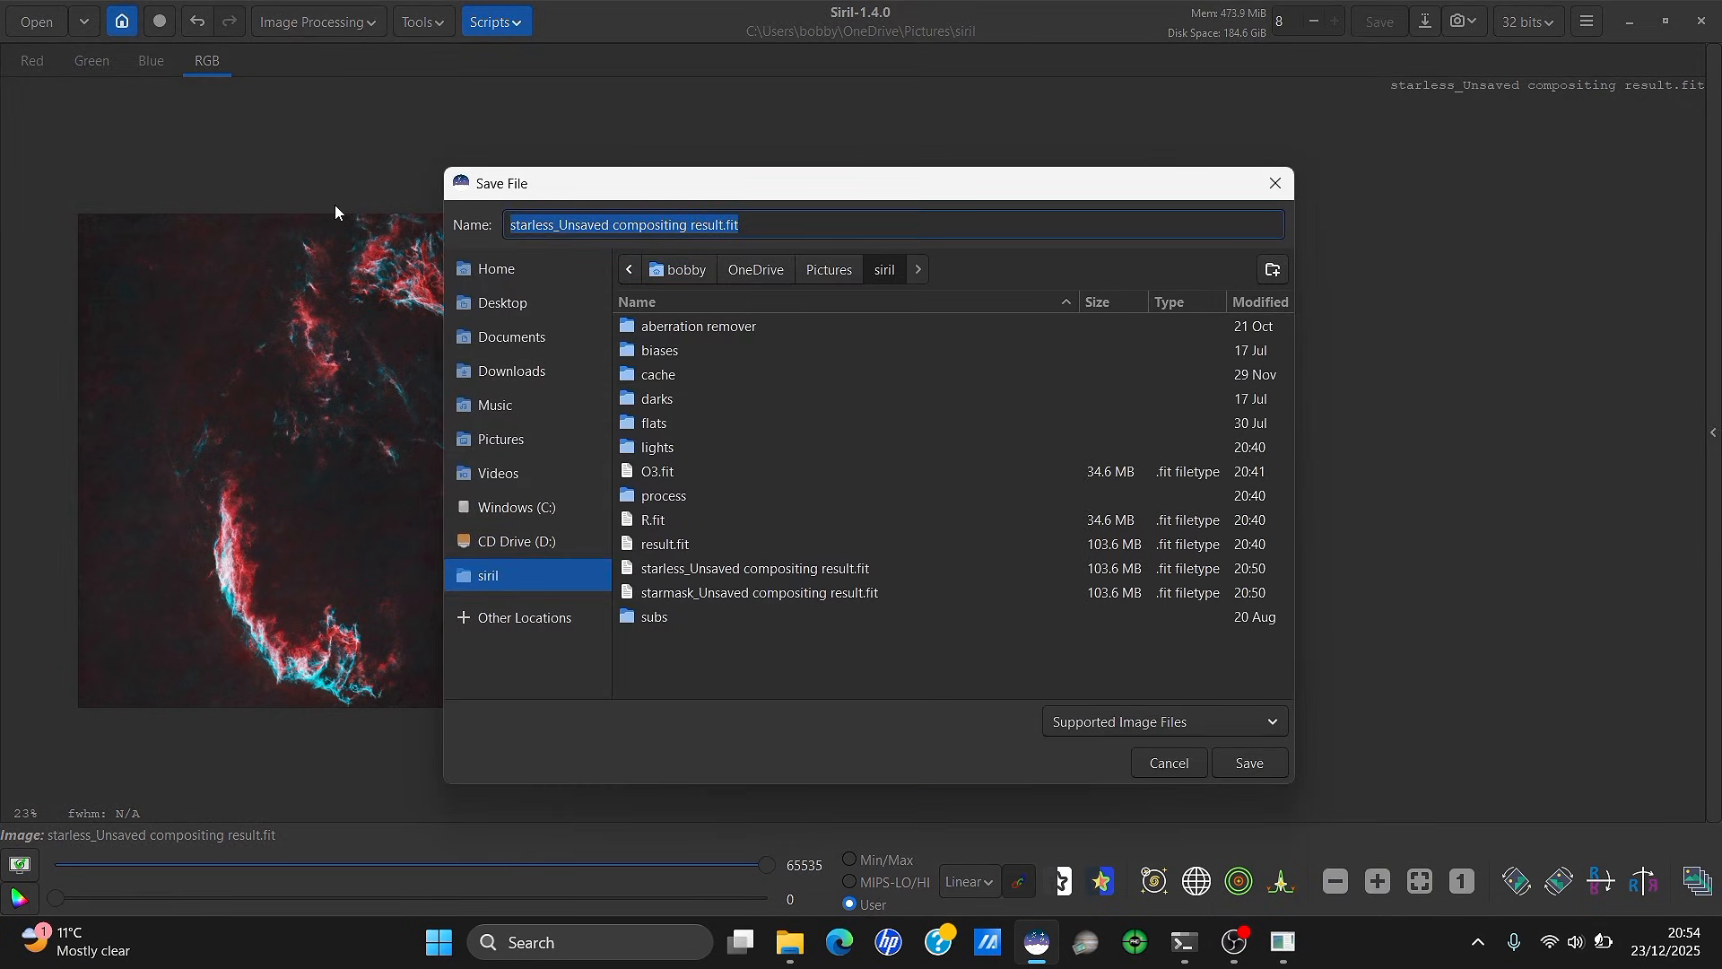
{"action": "type", "text": "starle"}
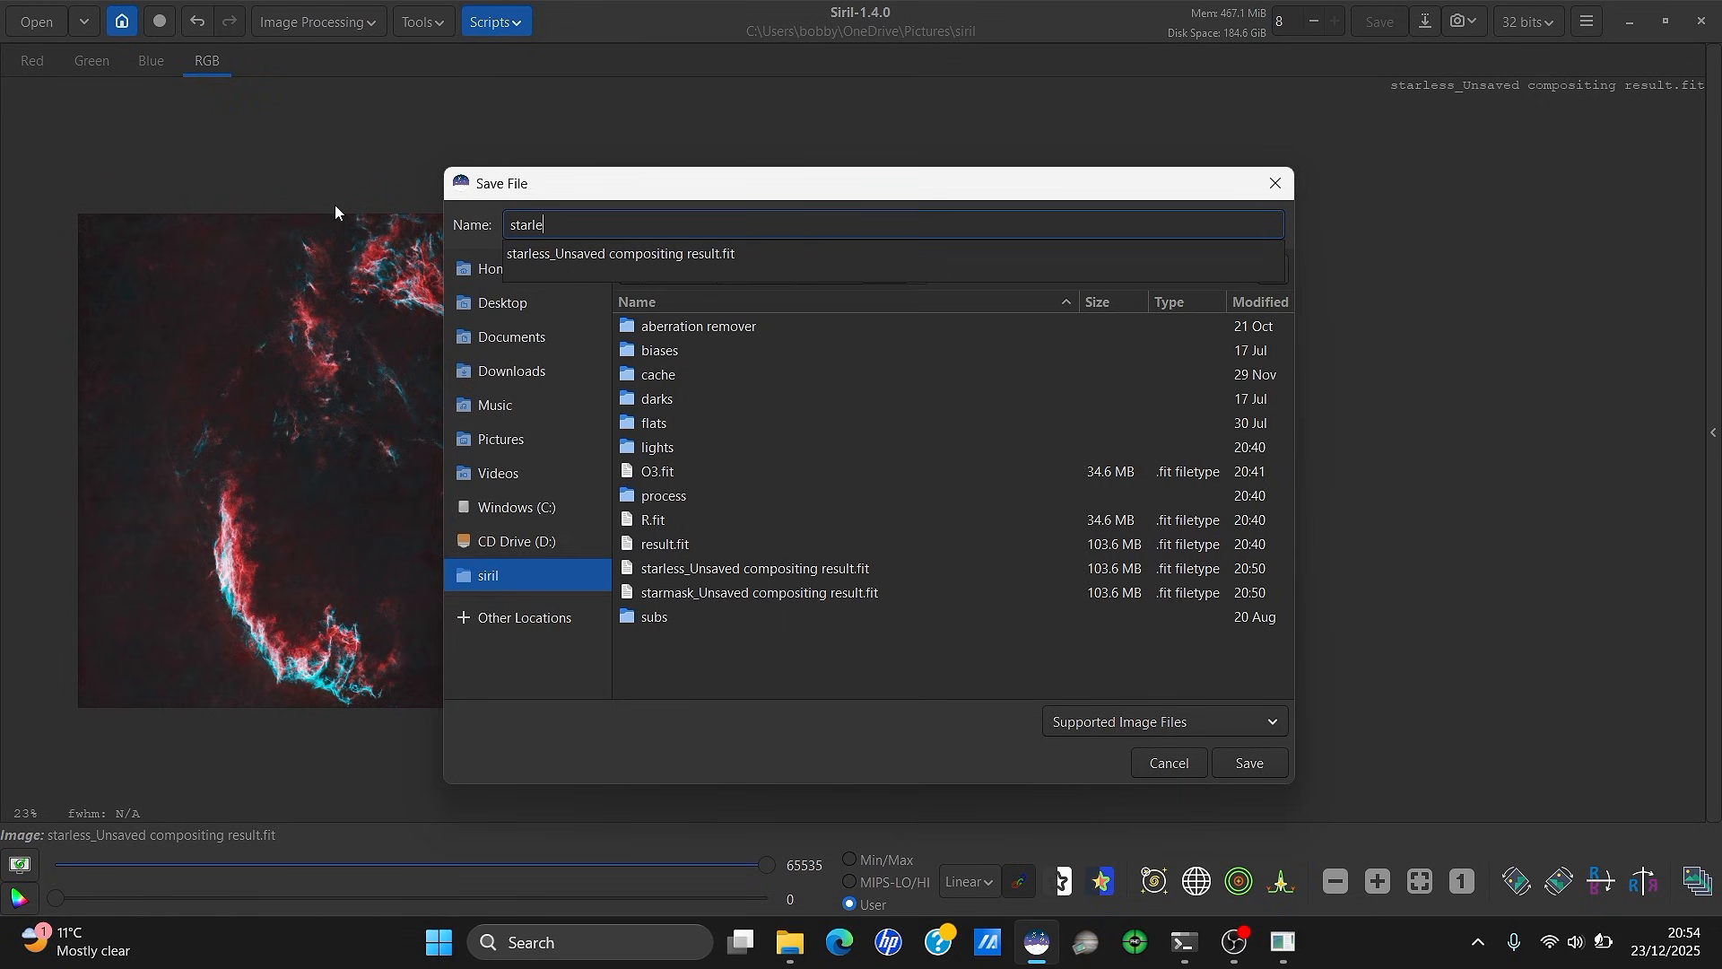
{"action": "type", "text": "ss.tiff"}
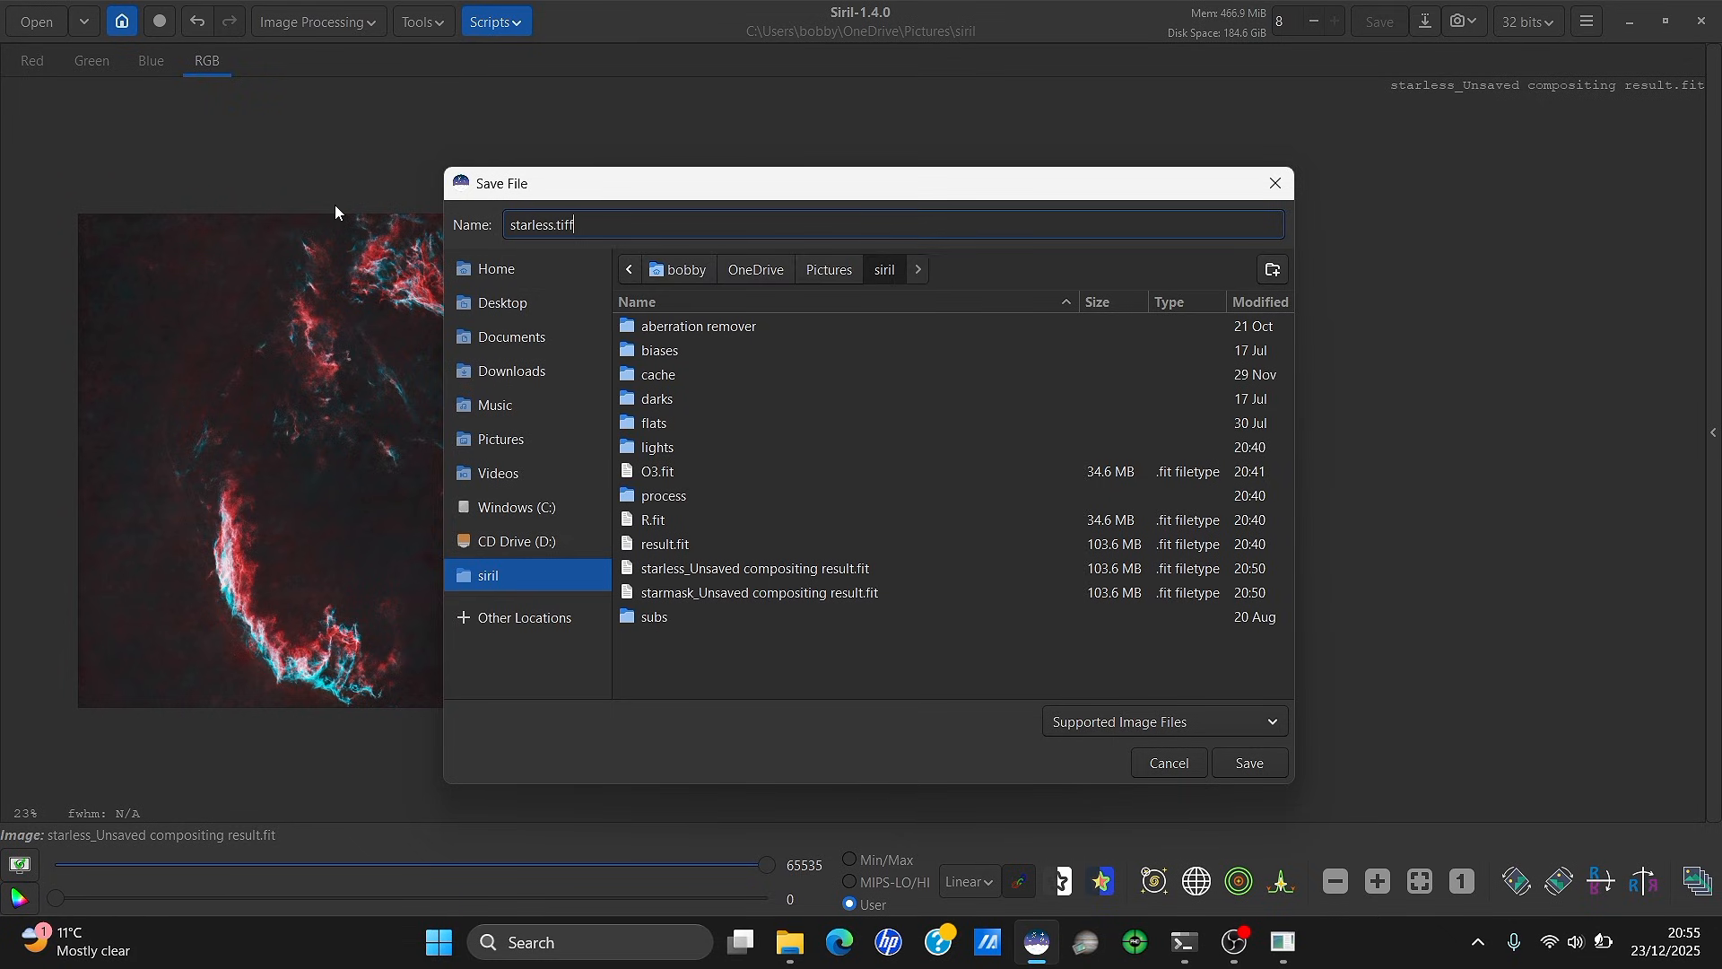
{"action": "left_click", "coordinate": [502, 303]}
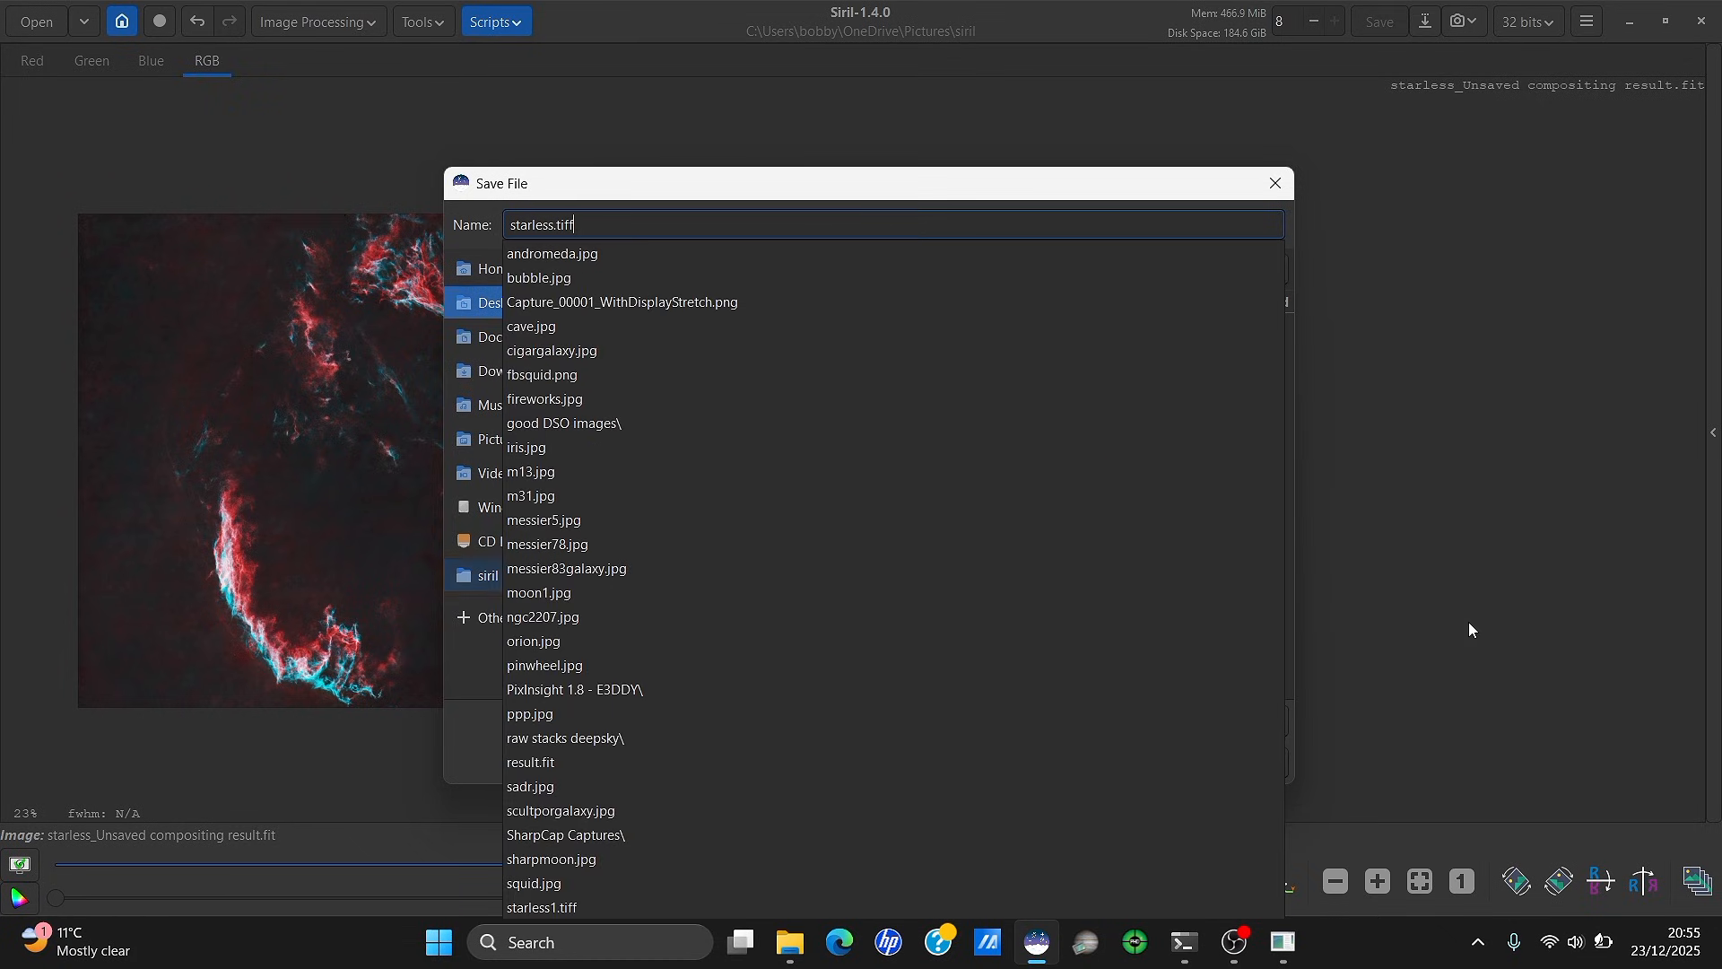
{"action": "left_click", "coordinate": [1250, 764]}
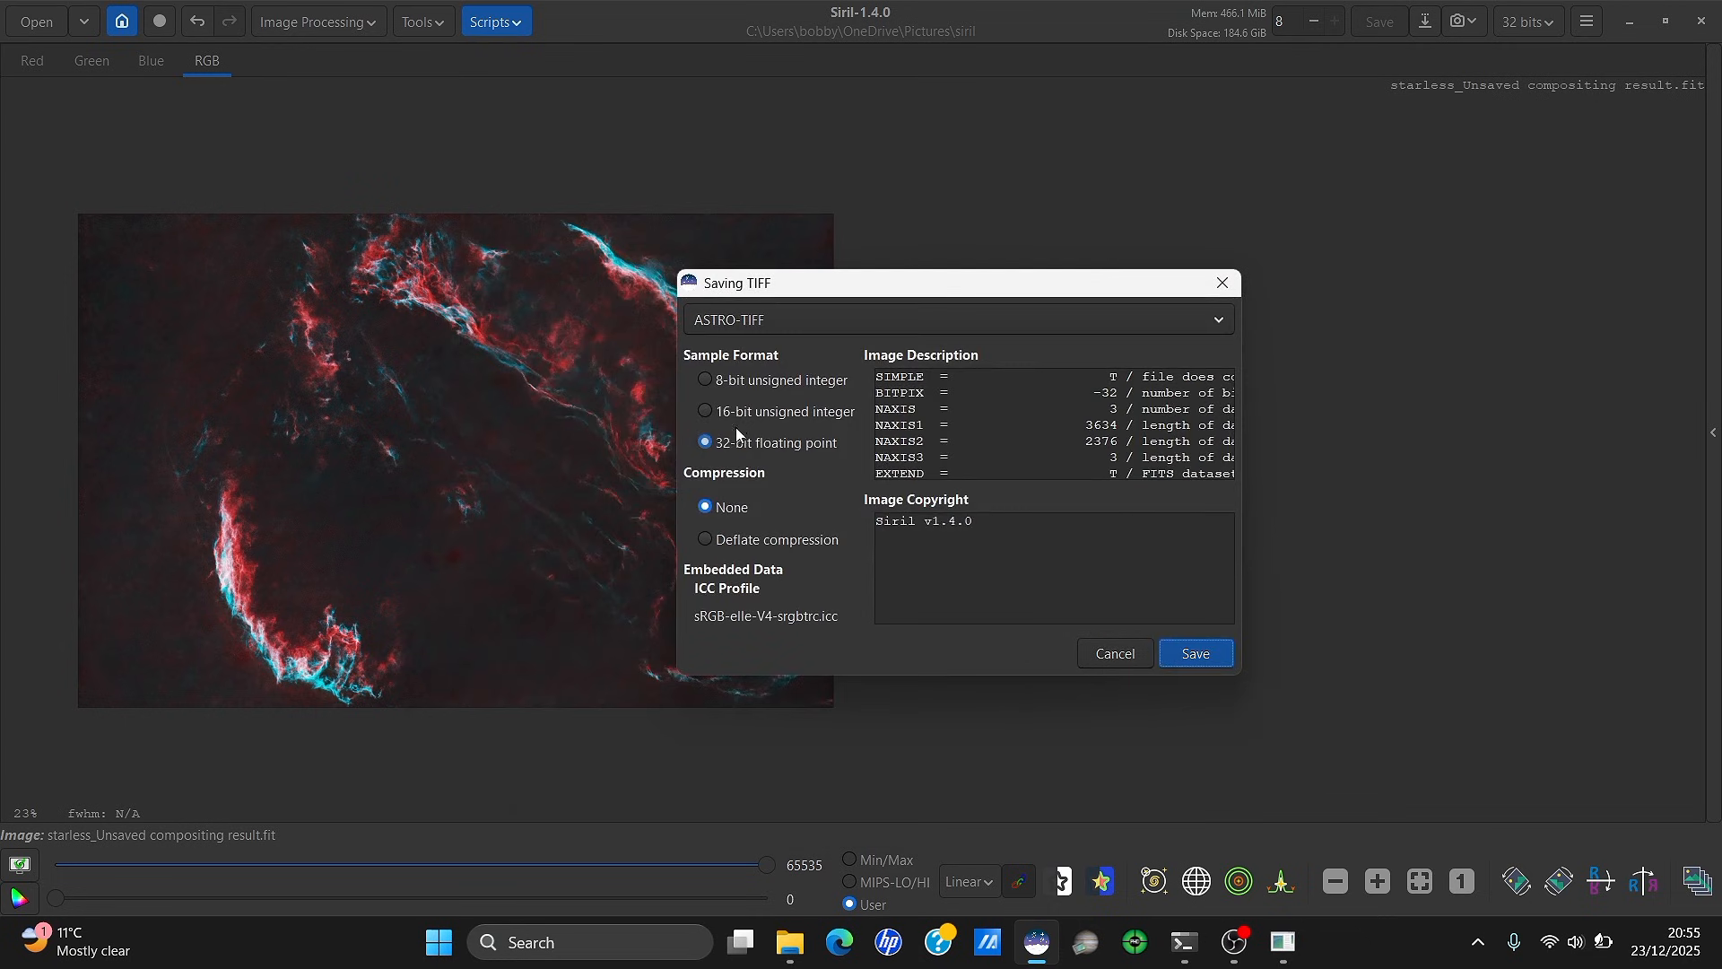
{"action": "left_click", "coordinate": [753, 412]}
{"action": "left_click", "coordinate": [1179, 651]}
Minimize Siril, launch Photoshop 2020 from its desktop shortcut, and close the siril folder window
{"action": "left_click", "coordinate": [1630, 21]}
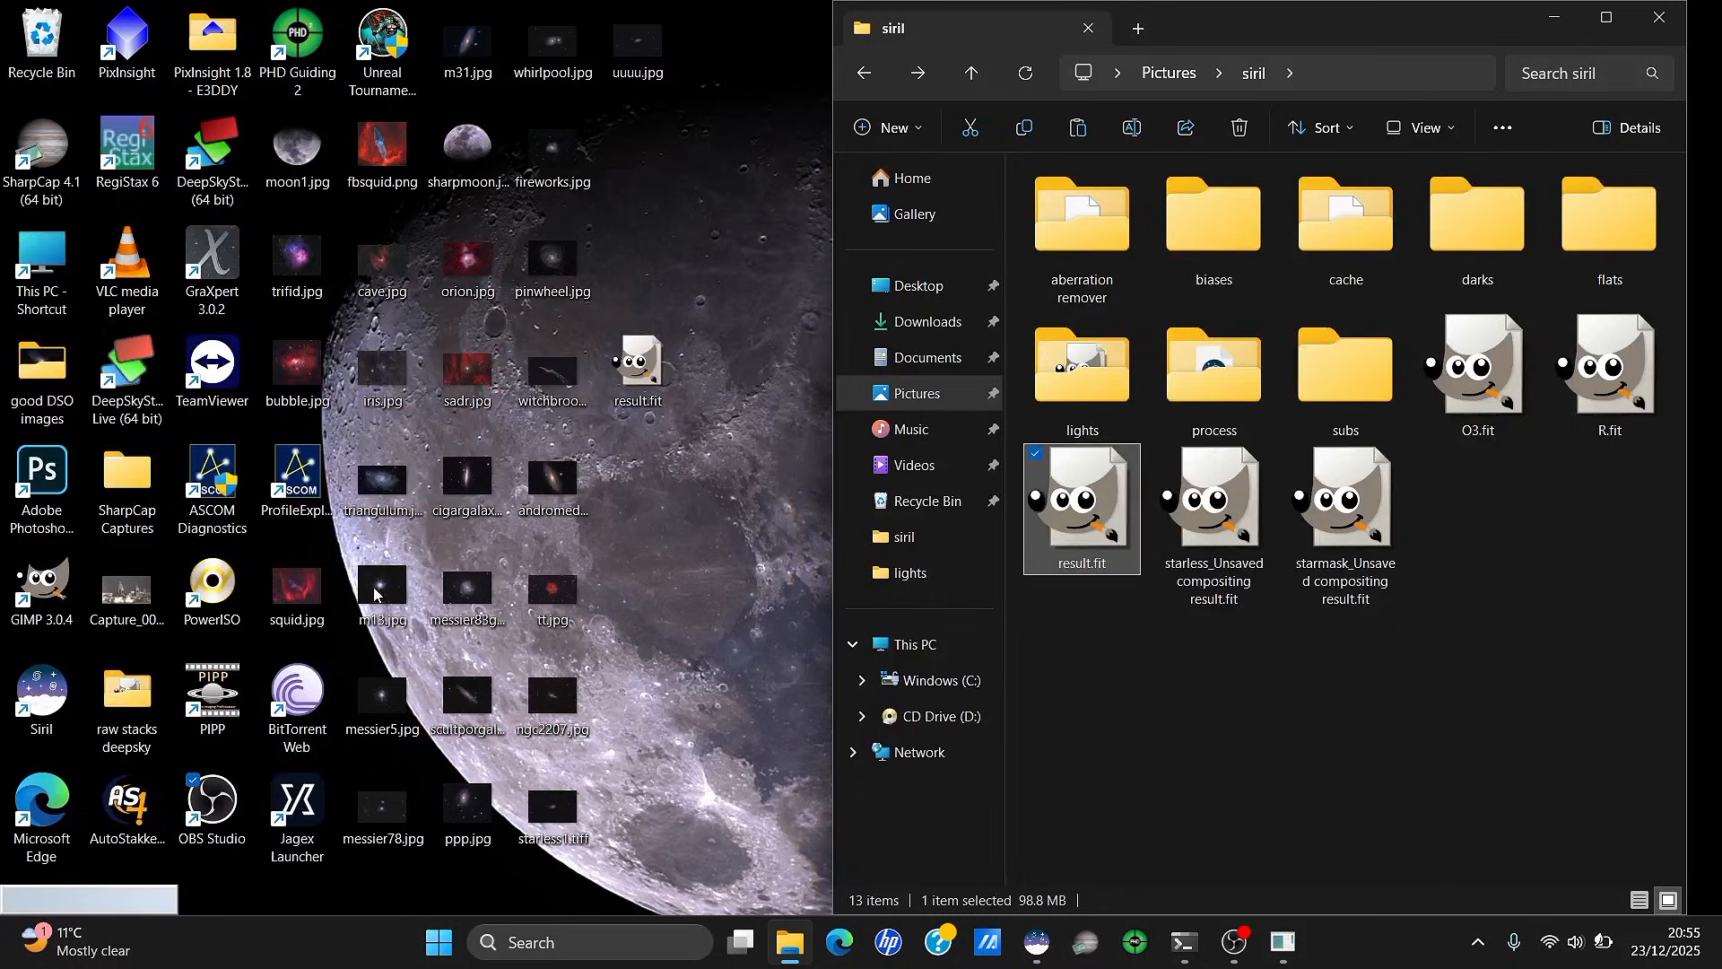
{"action": "double_click", "coordinate": [56, 508]}
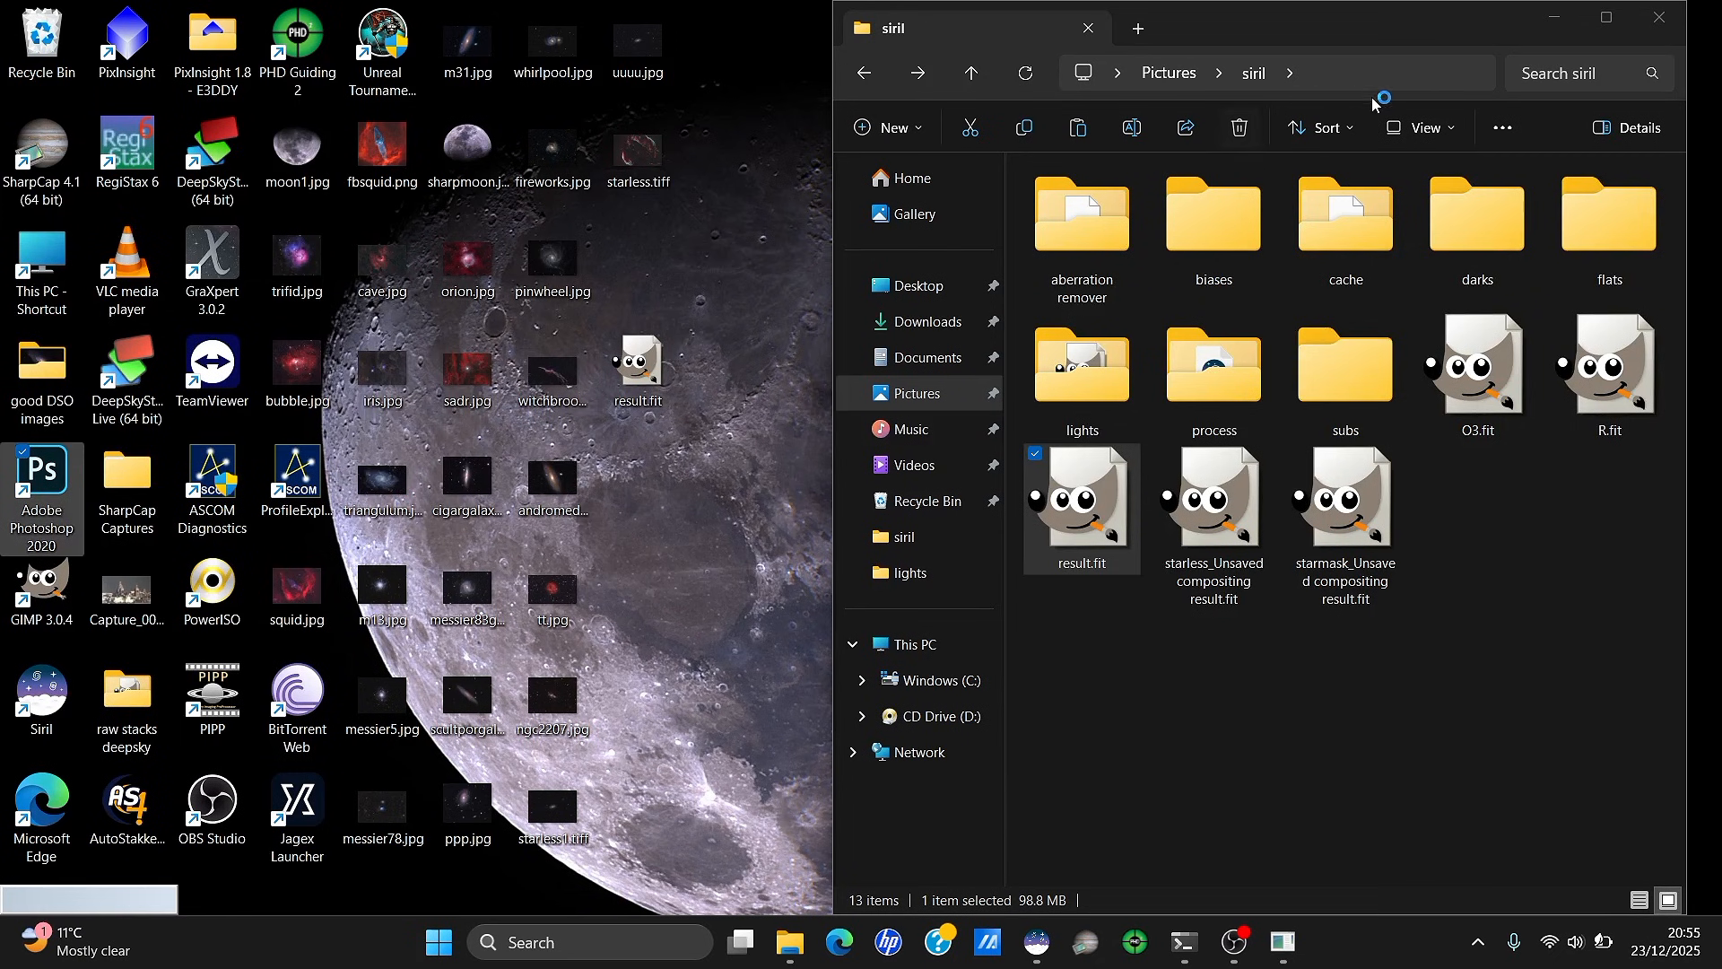
{"action": "left_click", "coordinate": [1659, 18]}
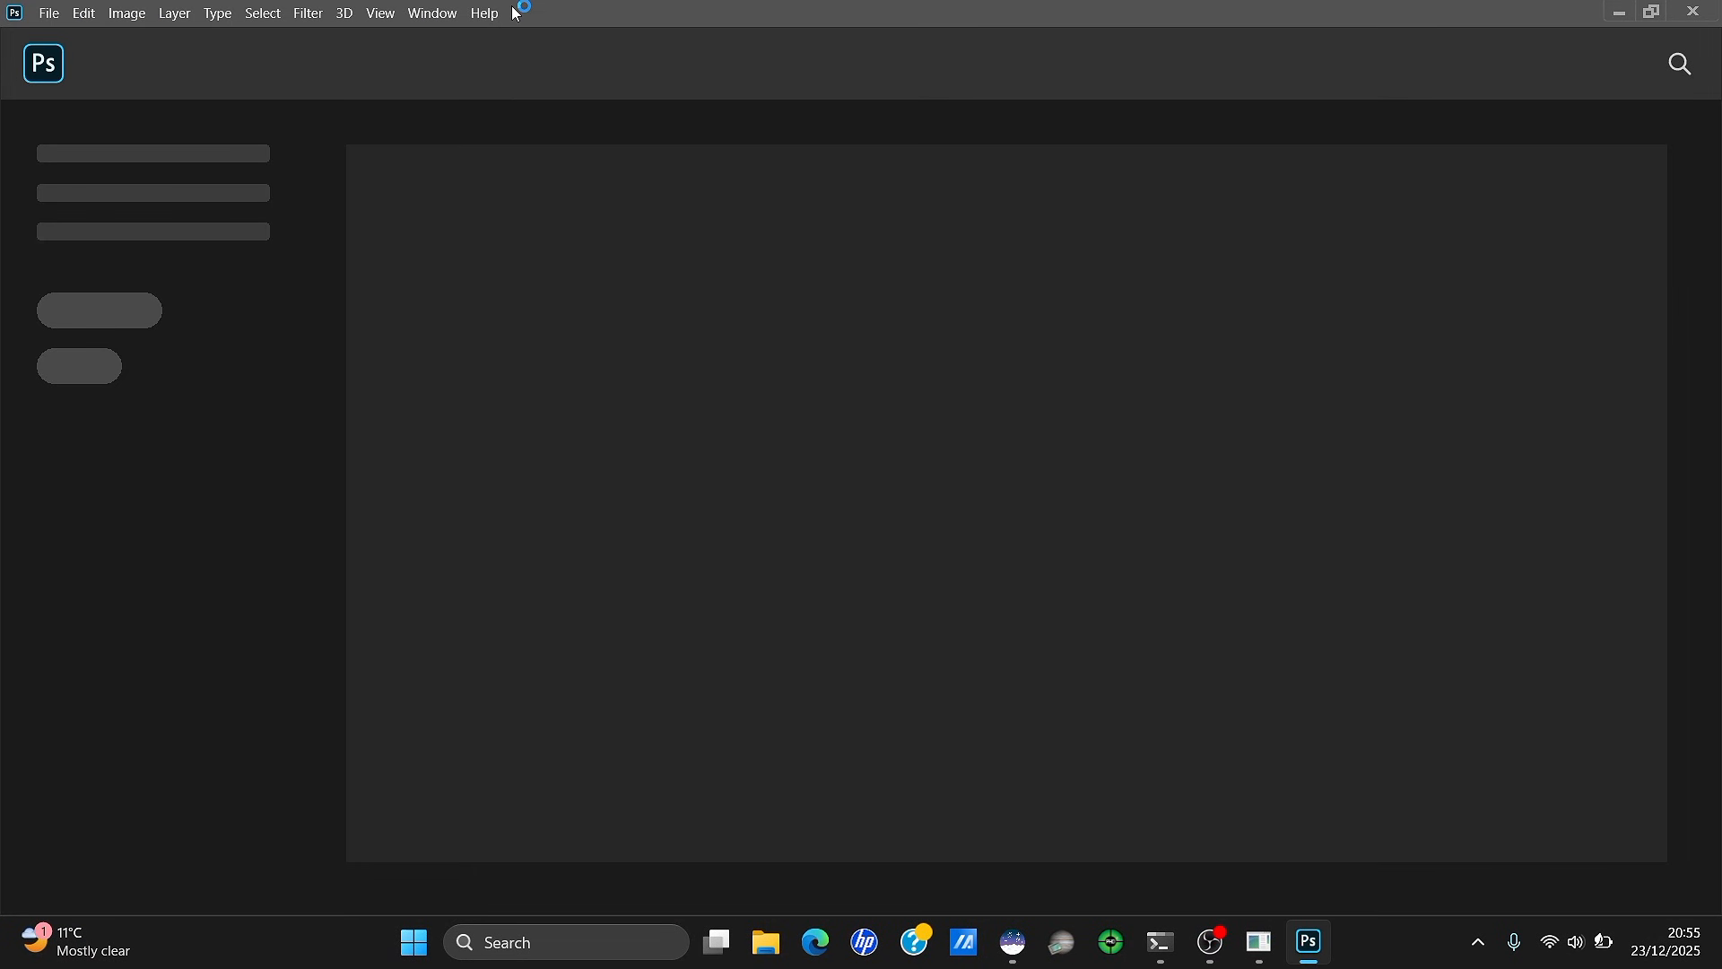
Drag starless.tiff from the desktop into Photoshop and maximize the Photoshop window
{"action": "left_click_drag", "start_coordinate": [512, 11], "coordinate": [769, 58]}
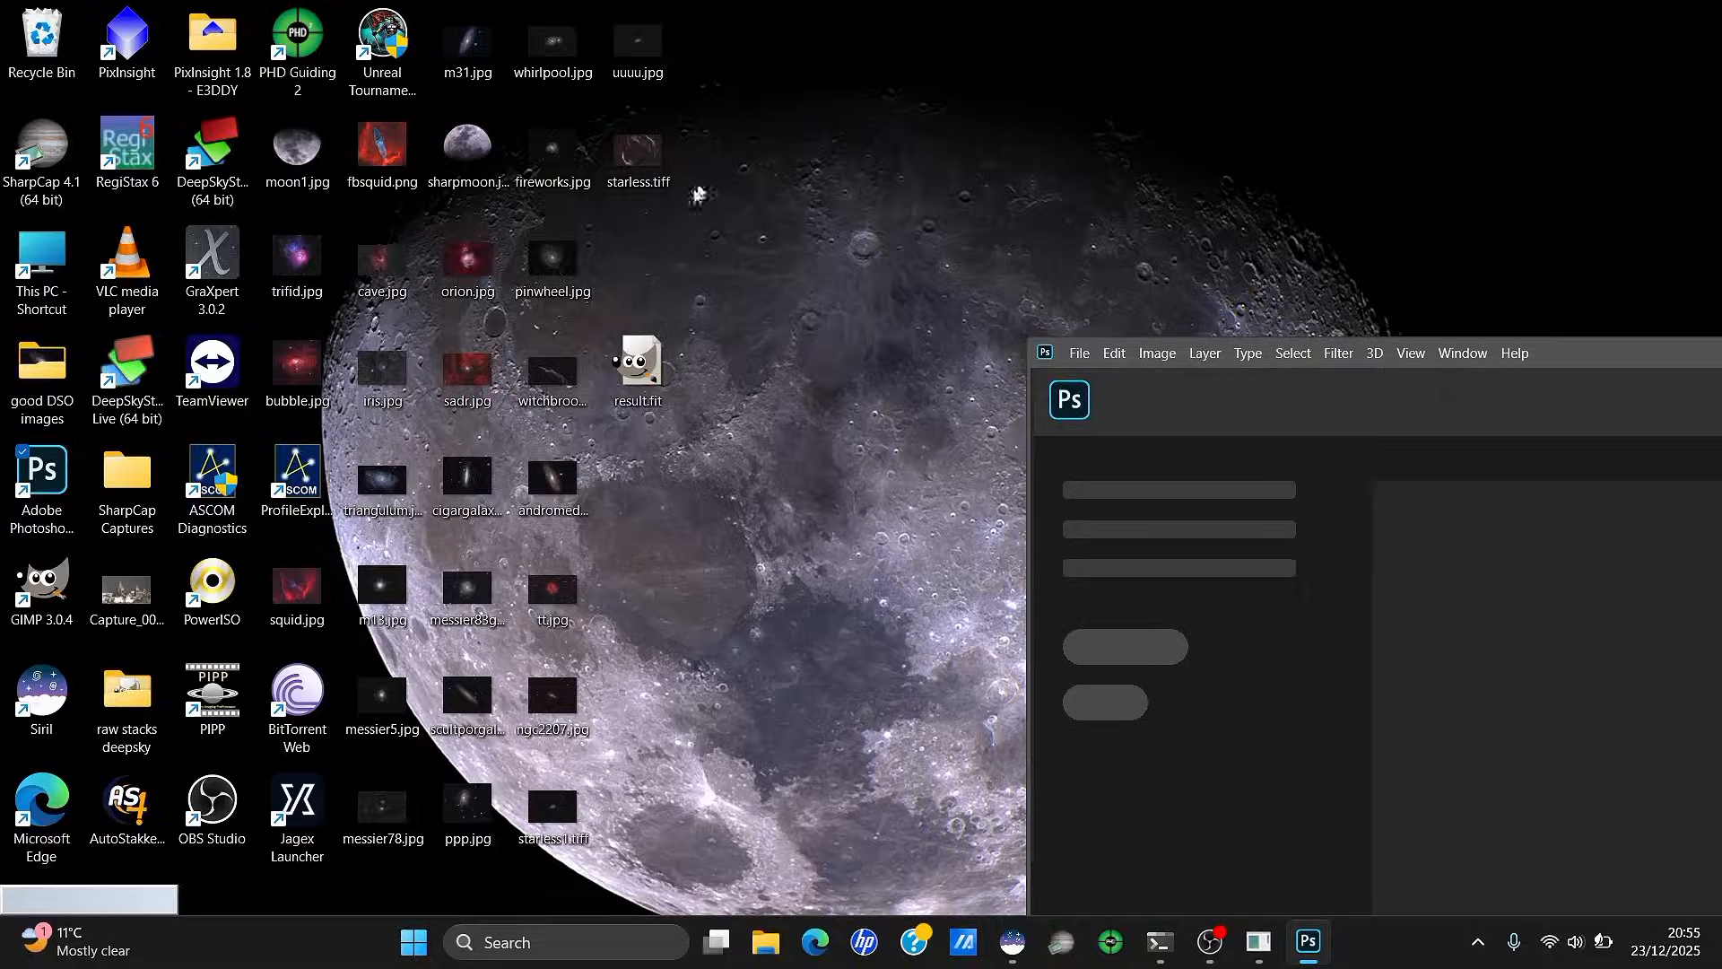
{"action": "left_click_drag", "start_coordinate": [642, 149], "coordinate": [1628, 569]}
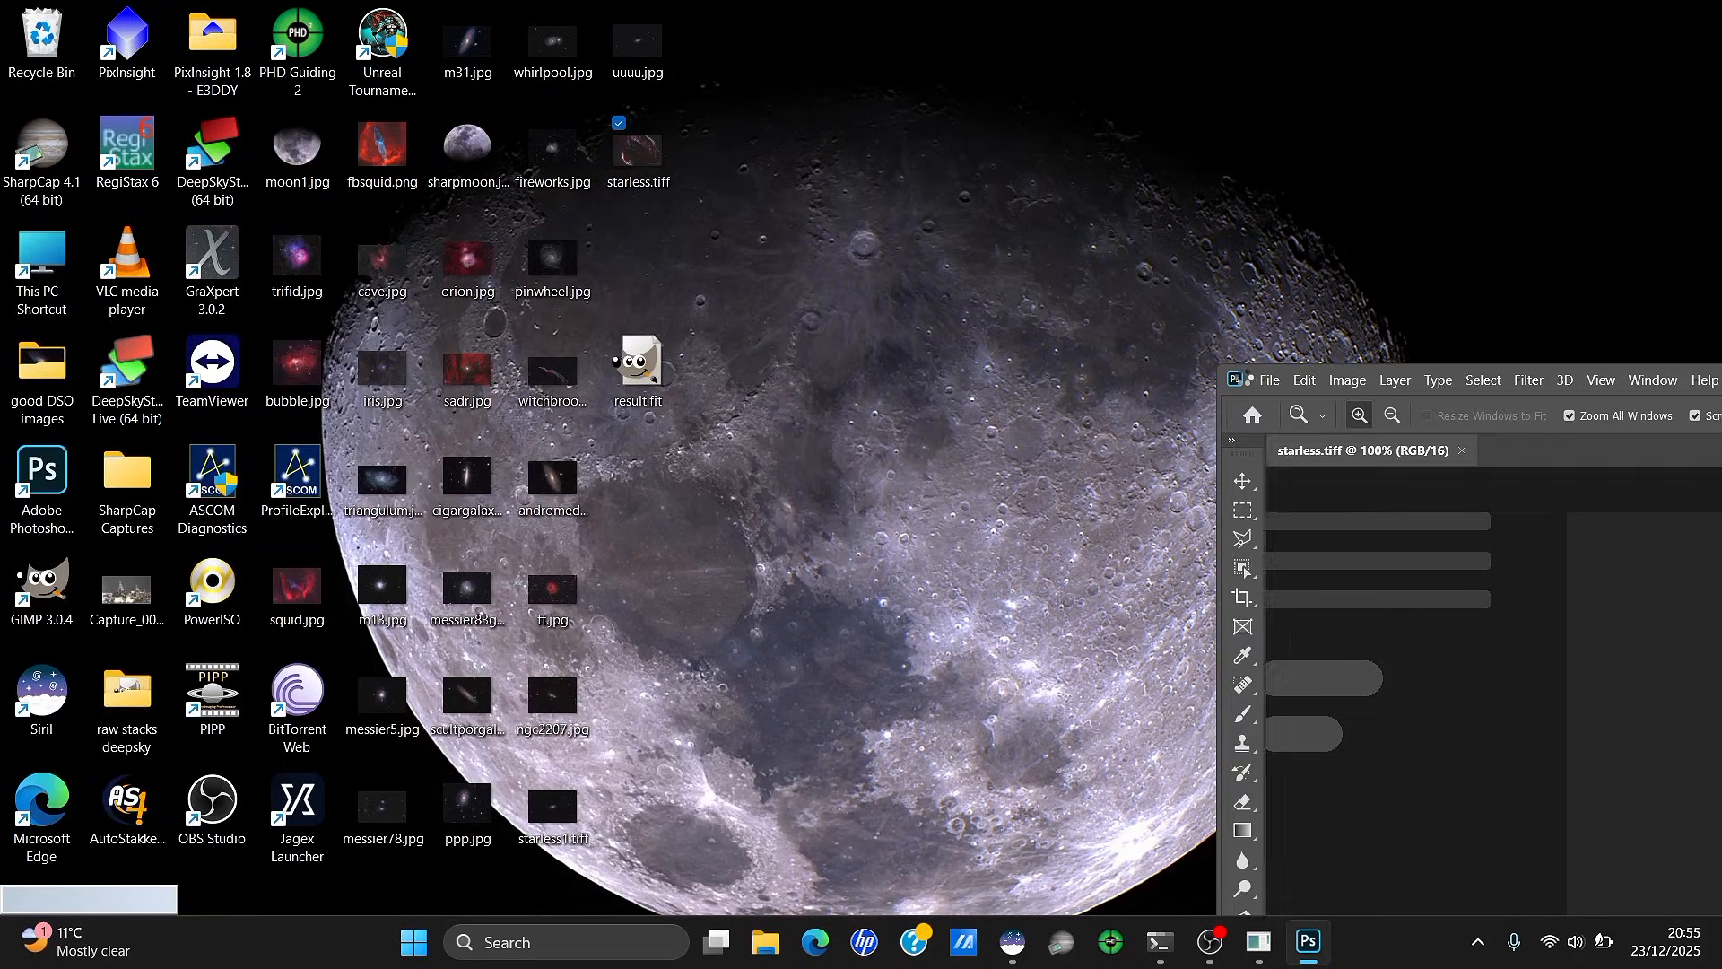
{"action": "double_click", "coordinate": [1250, 382]}
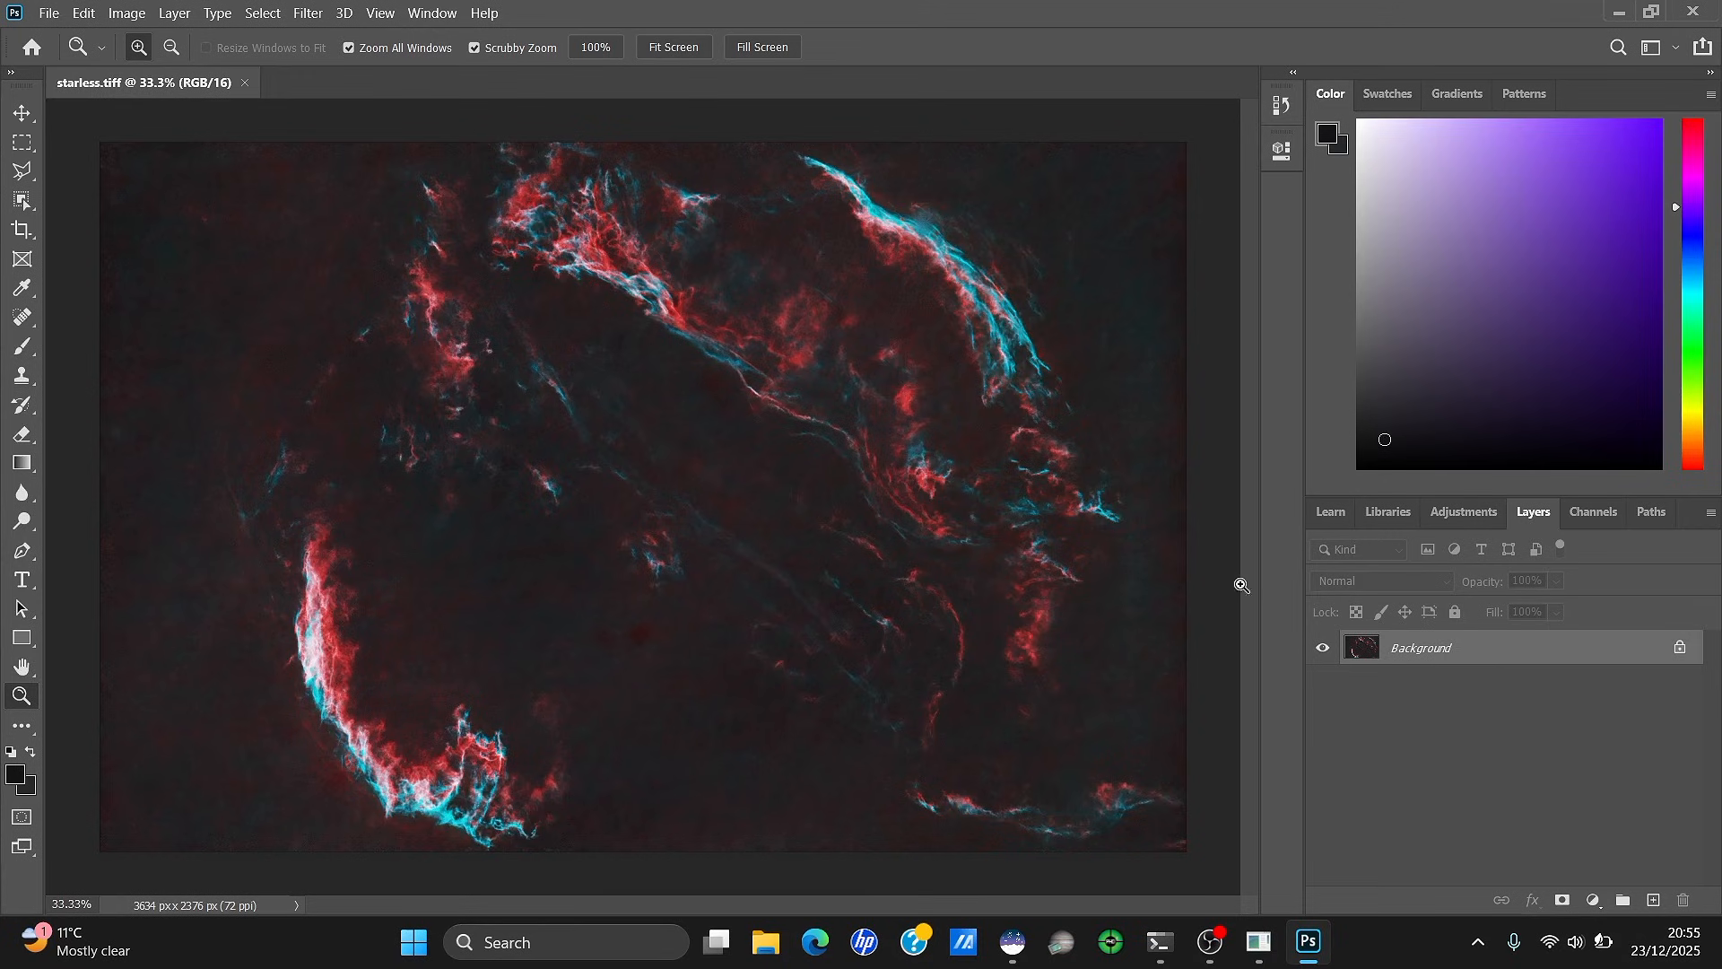
Spot-heal the blemishes in the dark background and the nebula's dark interior
{"action": "left_click", "coordinate": [24, 323]}
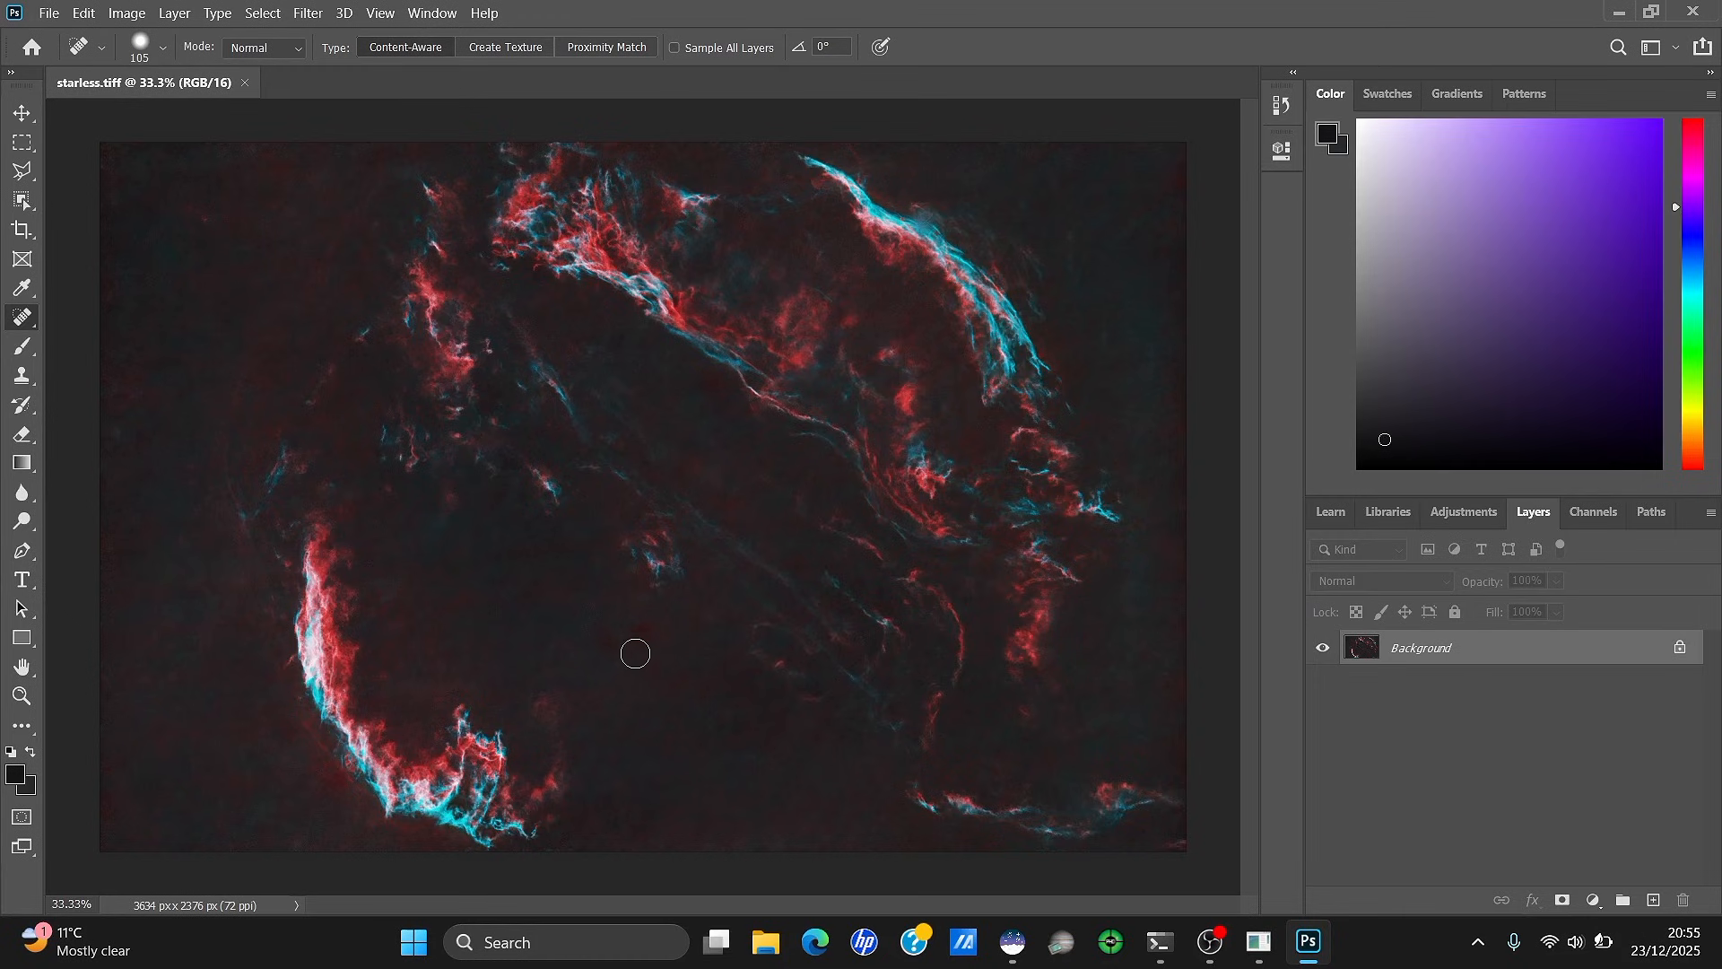
{"action": "left_click_drag", "start_coordinate": [604, 636], "coordinate": [641, 639]}
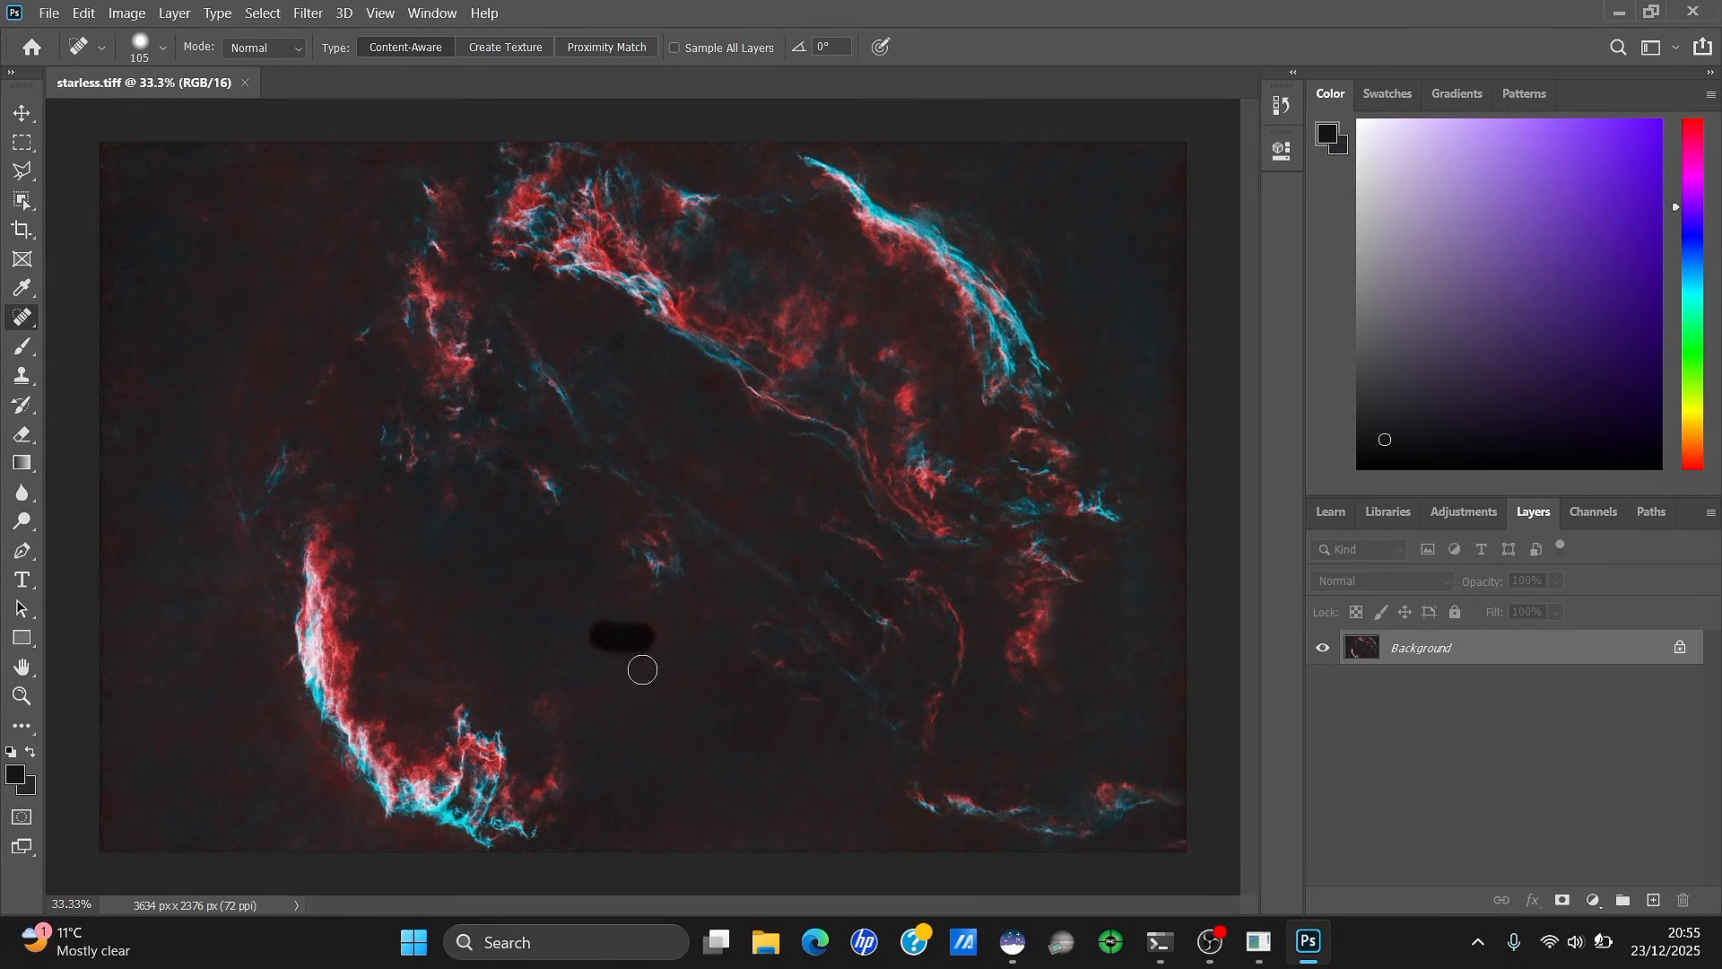
{"action": "left_click", "coordinate": [630, 627]}
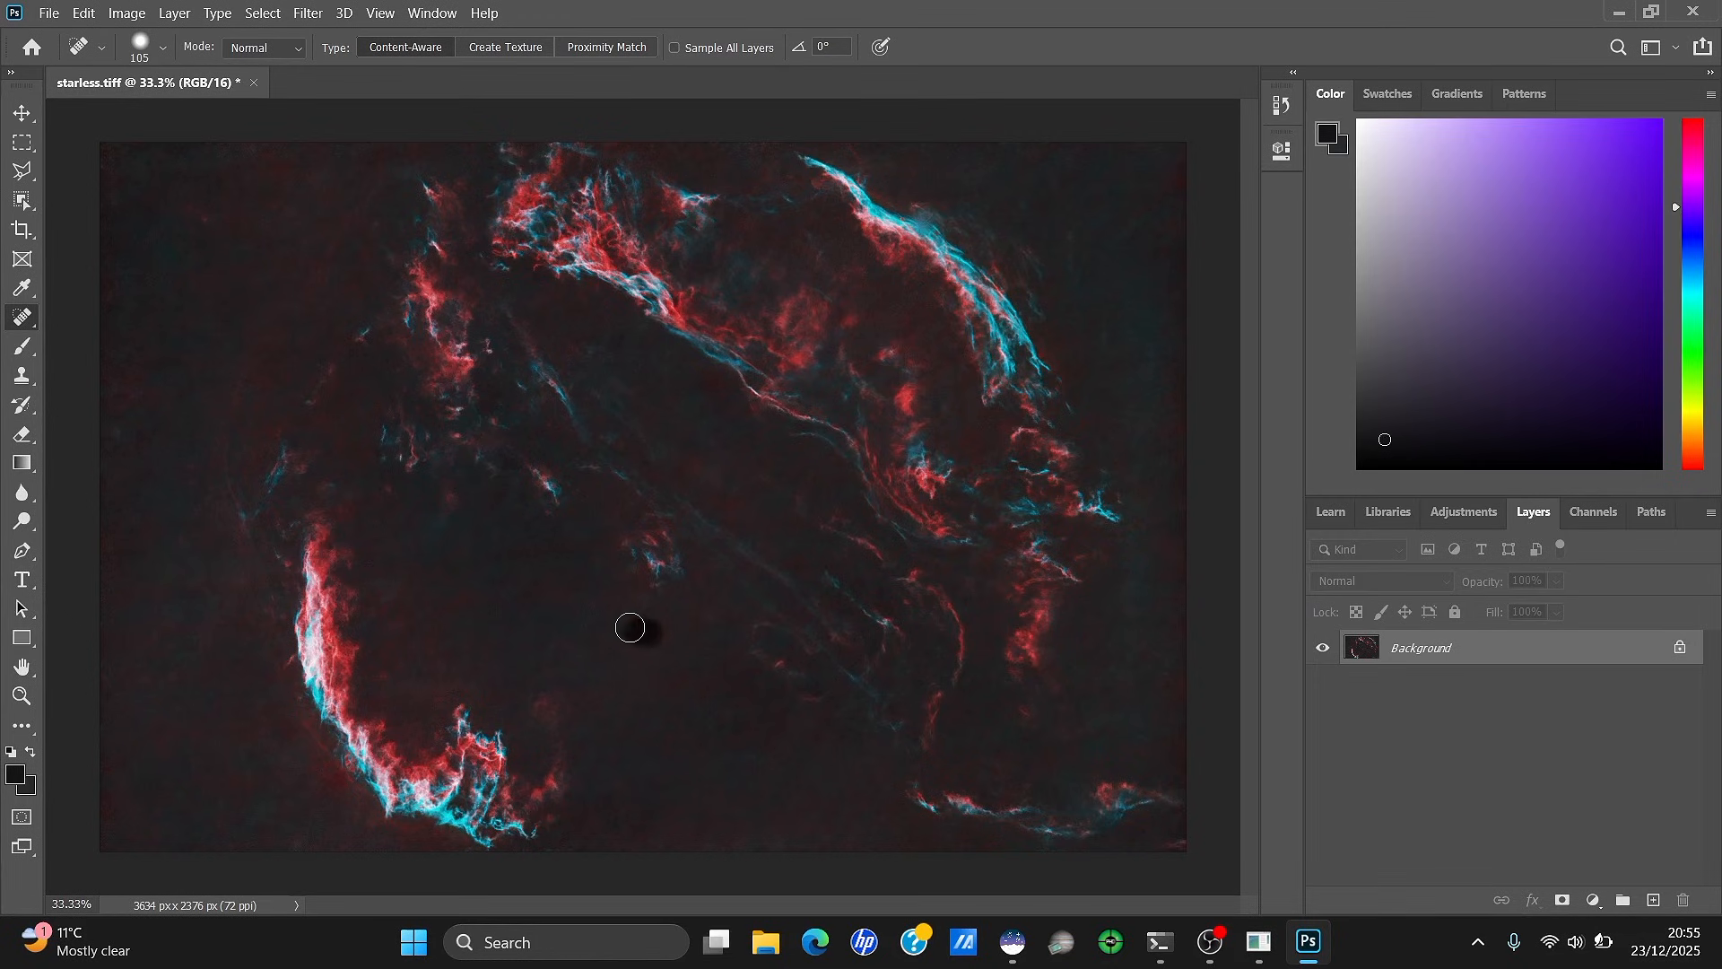
{"action": "left_click", "coordinate": [708, 375]}
{"action": "left_click_drag", "start_coordinate": [707, 375], "coordinate": [737, 409]}
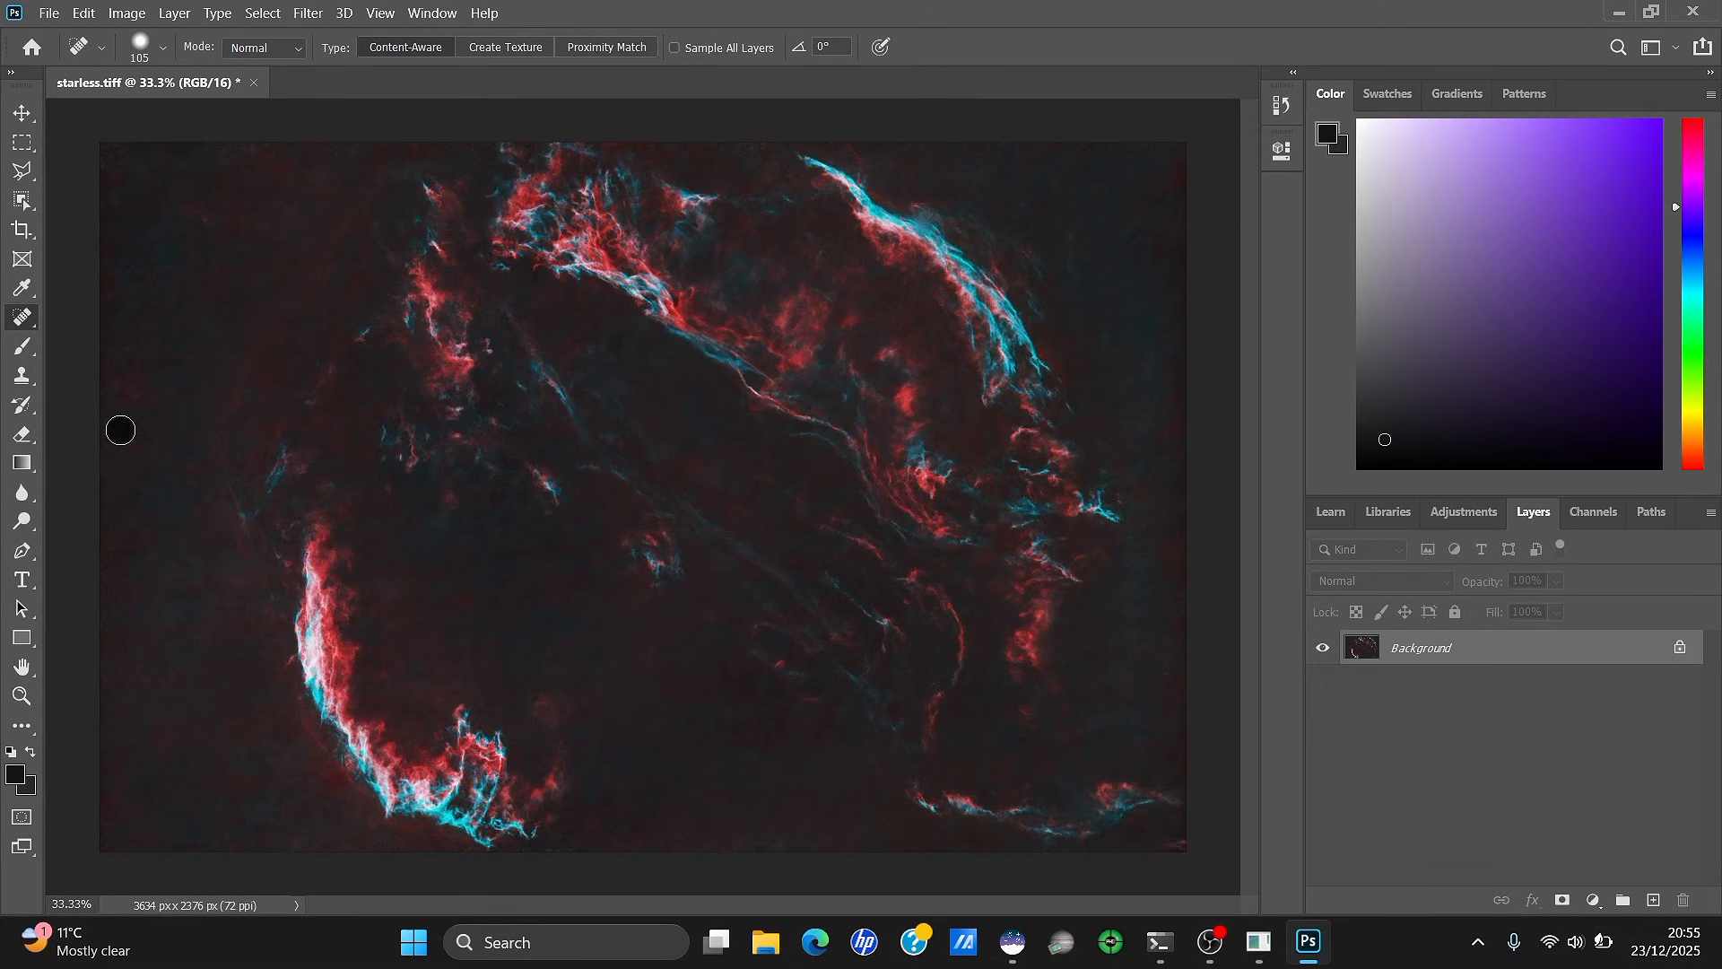
{"action": "mouse_move", "coordinate": [772, 756]}
{"action": "left_mouse_down"}
{"action": "mouse_move", "coordinate": [739, 735]}
{"action": "mouse_move", "coordinate": [785, 719]}
{"action": "mouse_move", "coordinate": [757, 739]}
{"action": "mouse_move", "coordinate": [838, 730]}
{"action": "left_mouse_up"}
{"action": "mouse_move", "coordinate": [461, 611]}
{"action": "left_mouse_down"}
{"action": "mouse_move", "coordinate": [530, 599]}
{"action": "mouse_move", "coordinate": [557, 617]}
{"action": "left_mouse_up"}
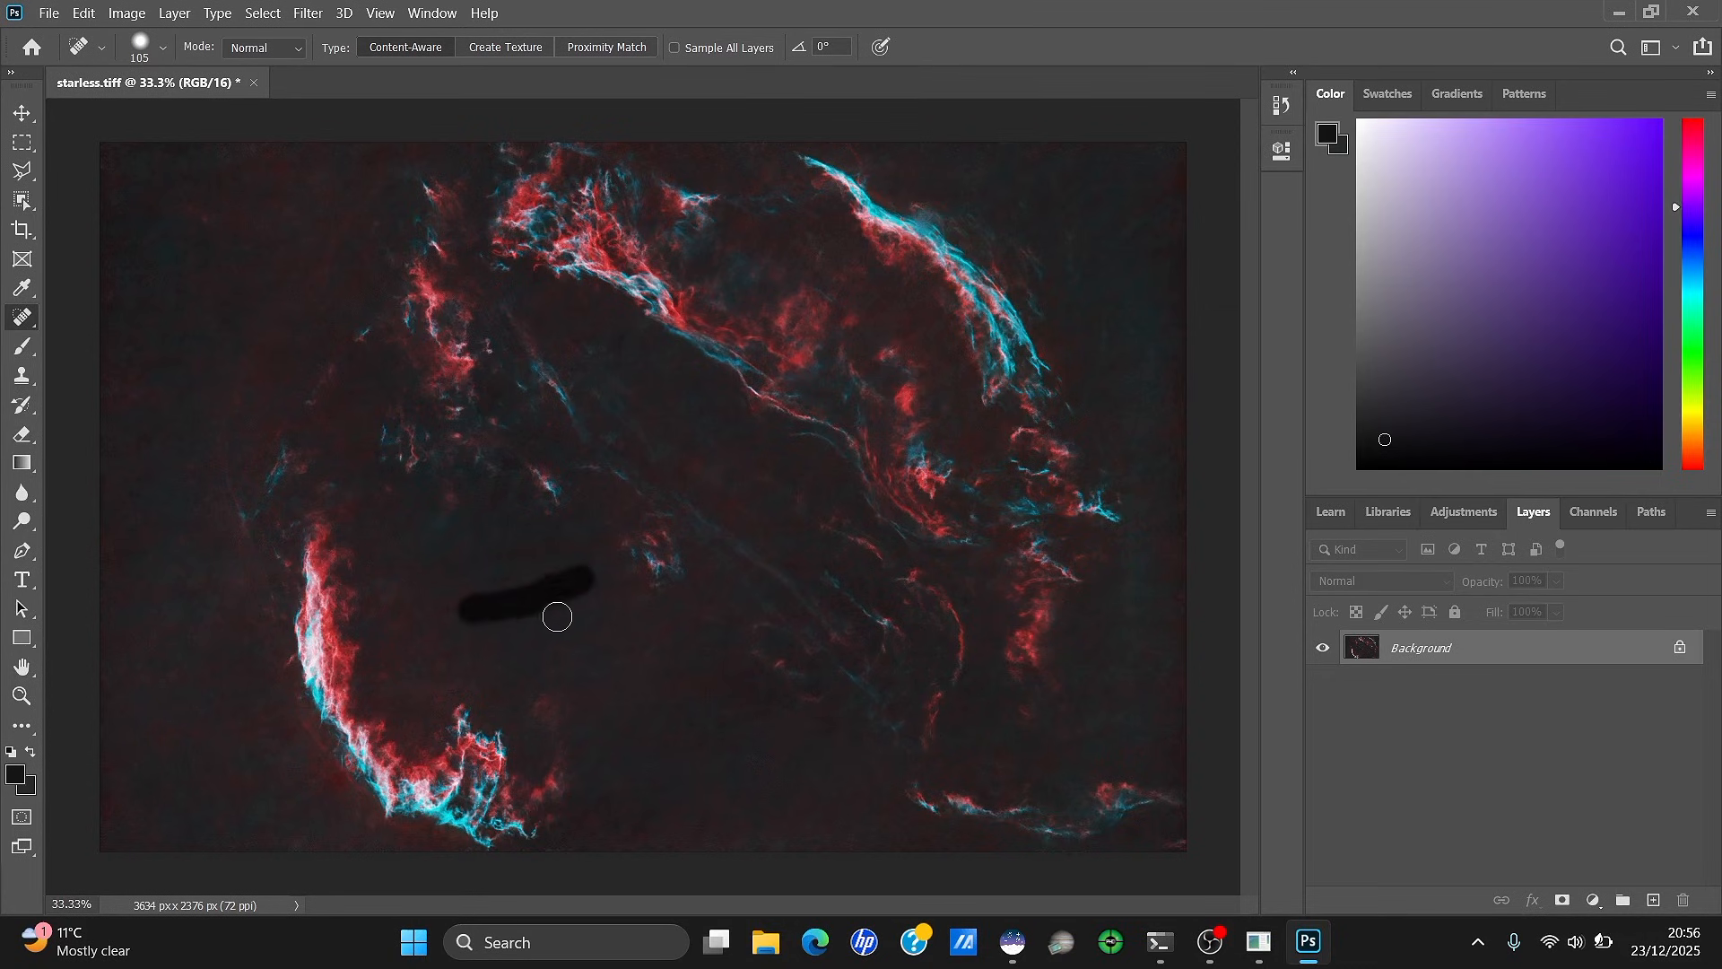
{"action": "left_click_drag", "start_coordinate": [498, 565], "coordinate": [574, 549]}
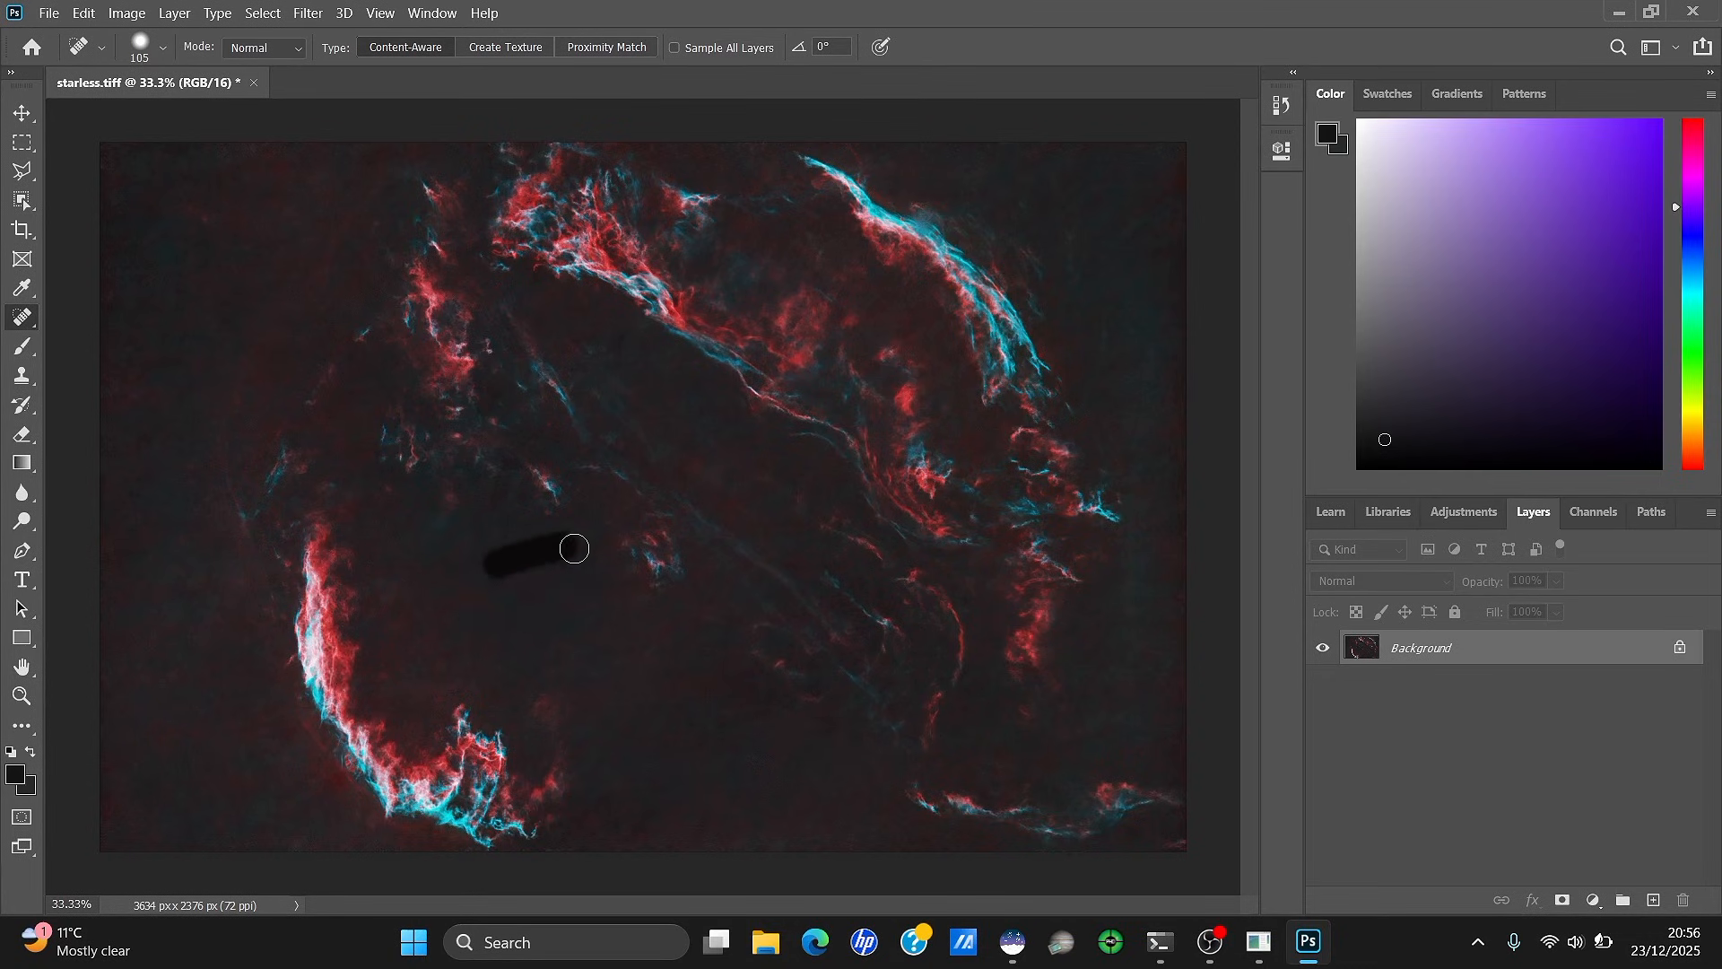
{"action": "left_click_drag", "start_coordinate": [679, 448], "coordinate": [700, 455]}
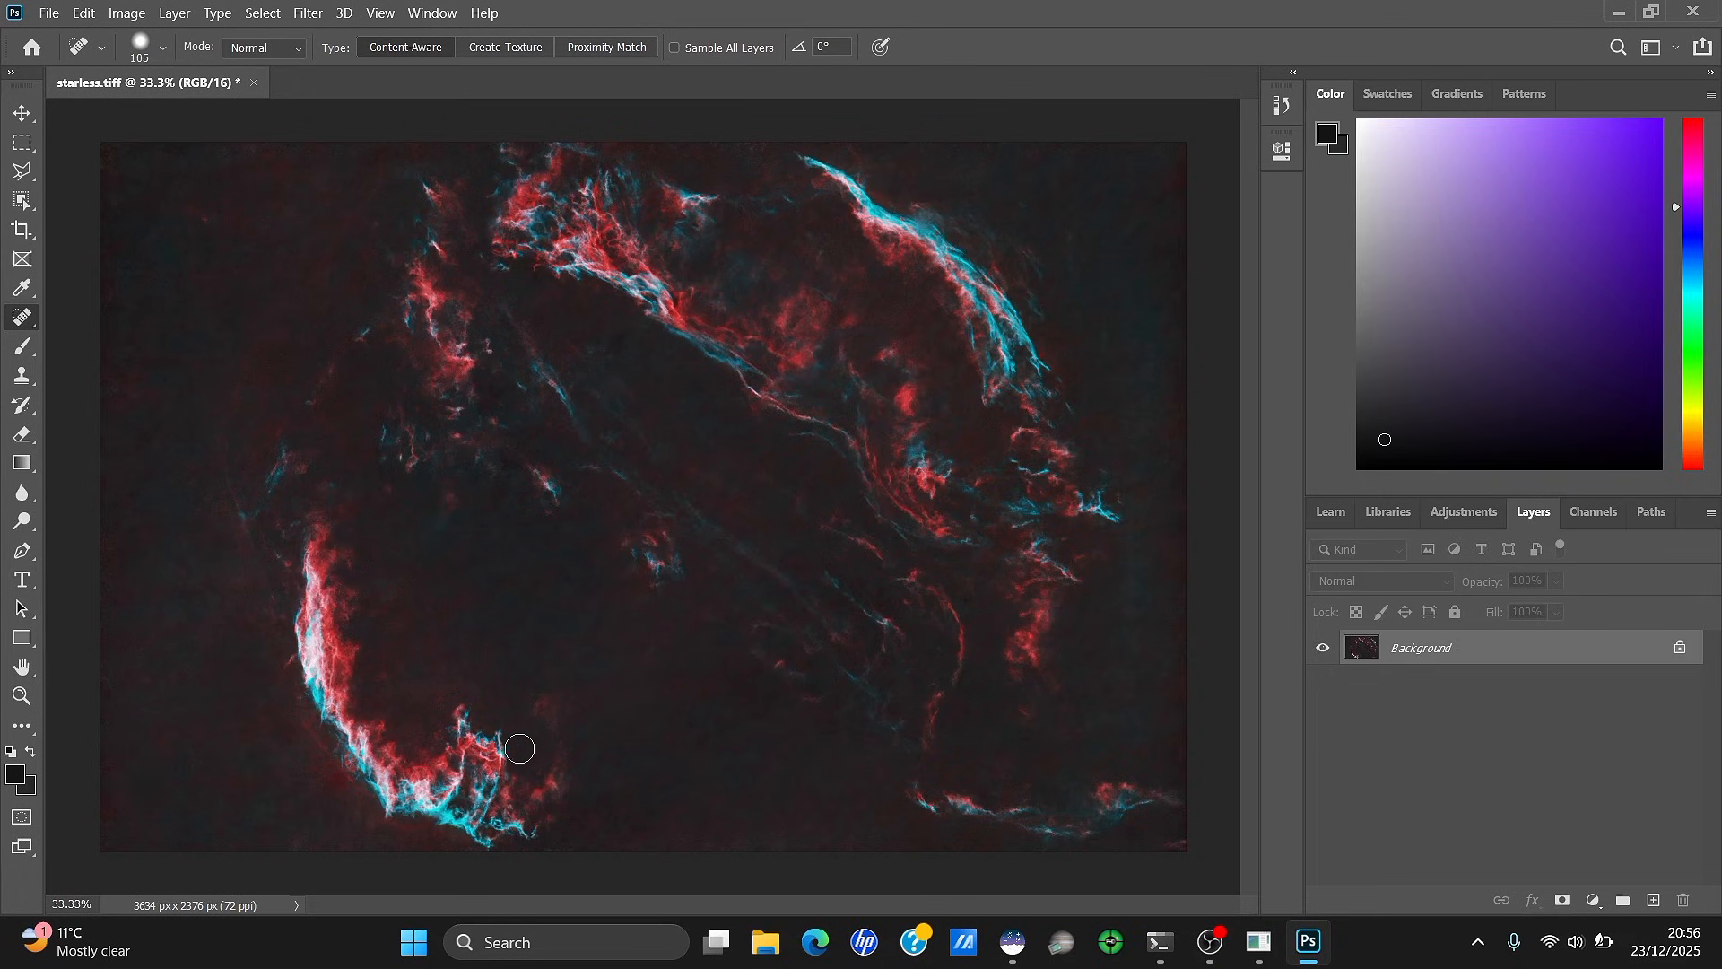
Heal the left-edge artefacts and the right-edge dark strip with a 180 px brush
{"action": "mouse_move", "coordinate": [120, 699]}
{"action": "left_mouse_down"}
{"action": "mouse_move", "coordinate": [104, 826]}
{"action": "mouse_move", "coordinate": [129, 805]}
{"action": "mouse_move", "coordinate": [109, 674]}
{"action": "left_mouse_up"}
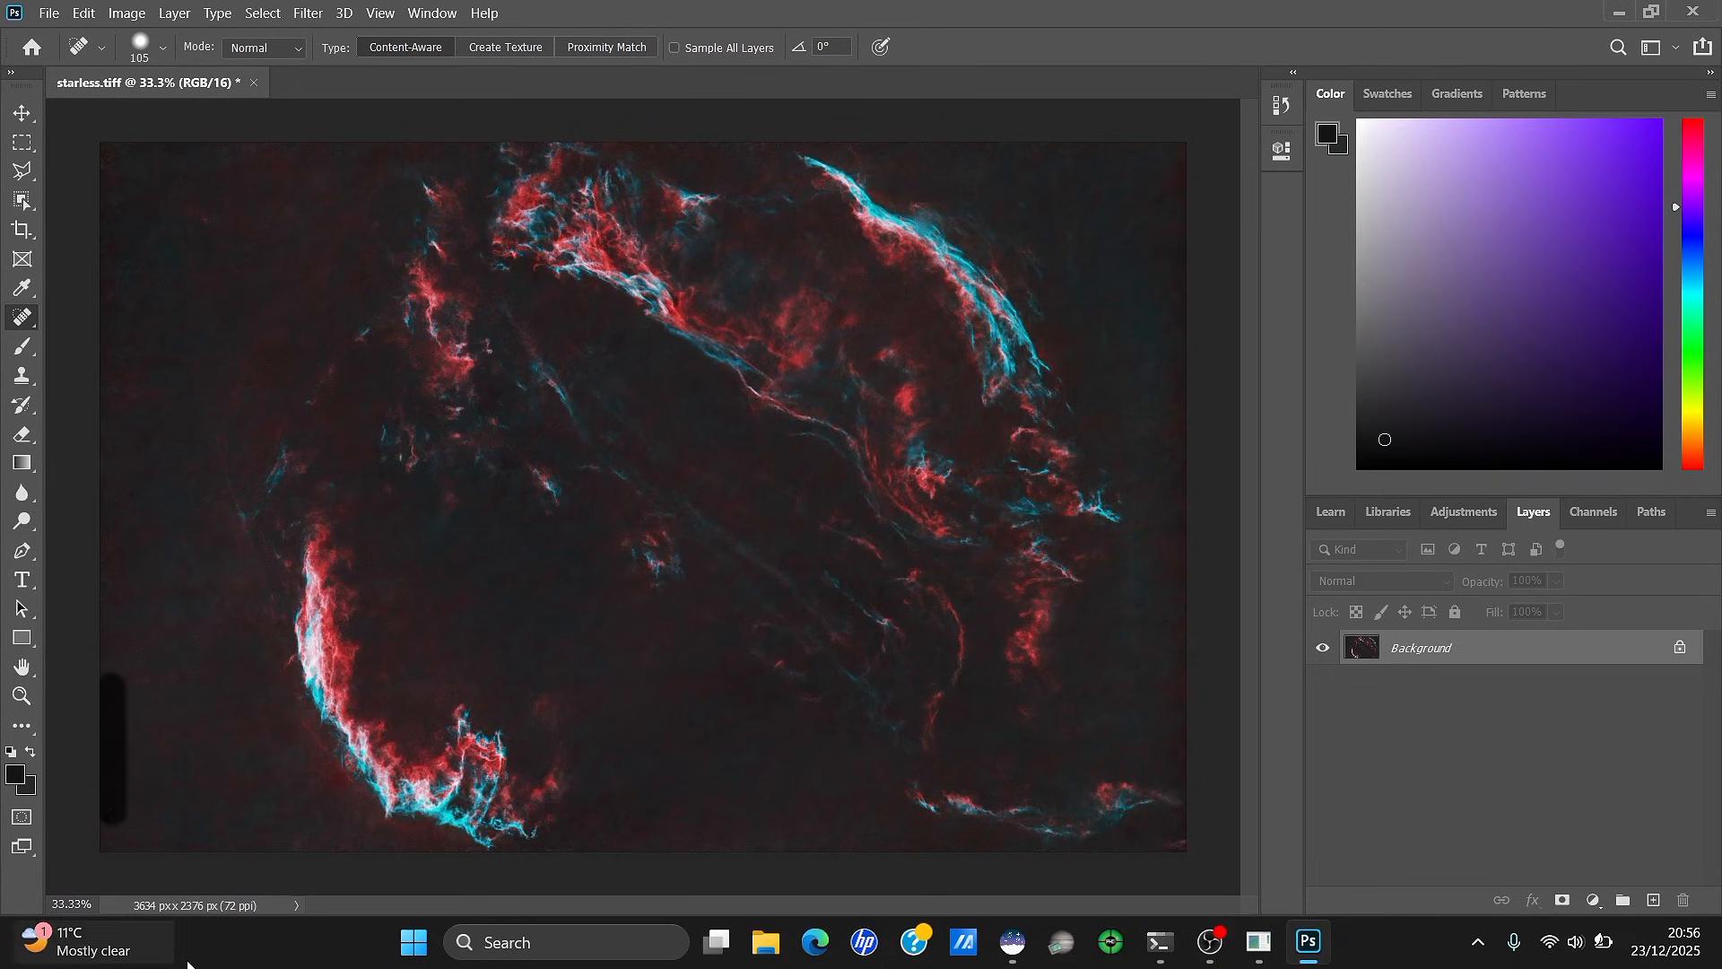
{"action": "mouse_move", "coordinate": [1169, 166]}
{"action": "left_mouse_down"}
{"action": "mouse_move", "coordinate": [1193, 417]}
{"action": "mouse_move", "coordinate": [1208, 383]}
{"action": "mouse_move", "coordinate": [1190, 348]}
{"action": "mouse_move", "coordinate": [1182, 494]}
{"action": "left_mouse_up"}
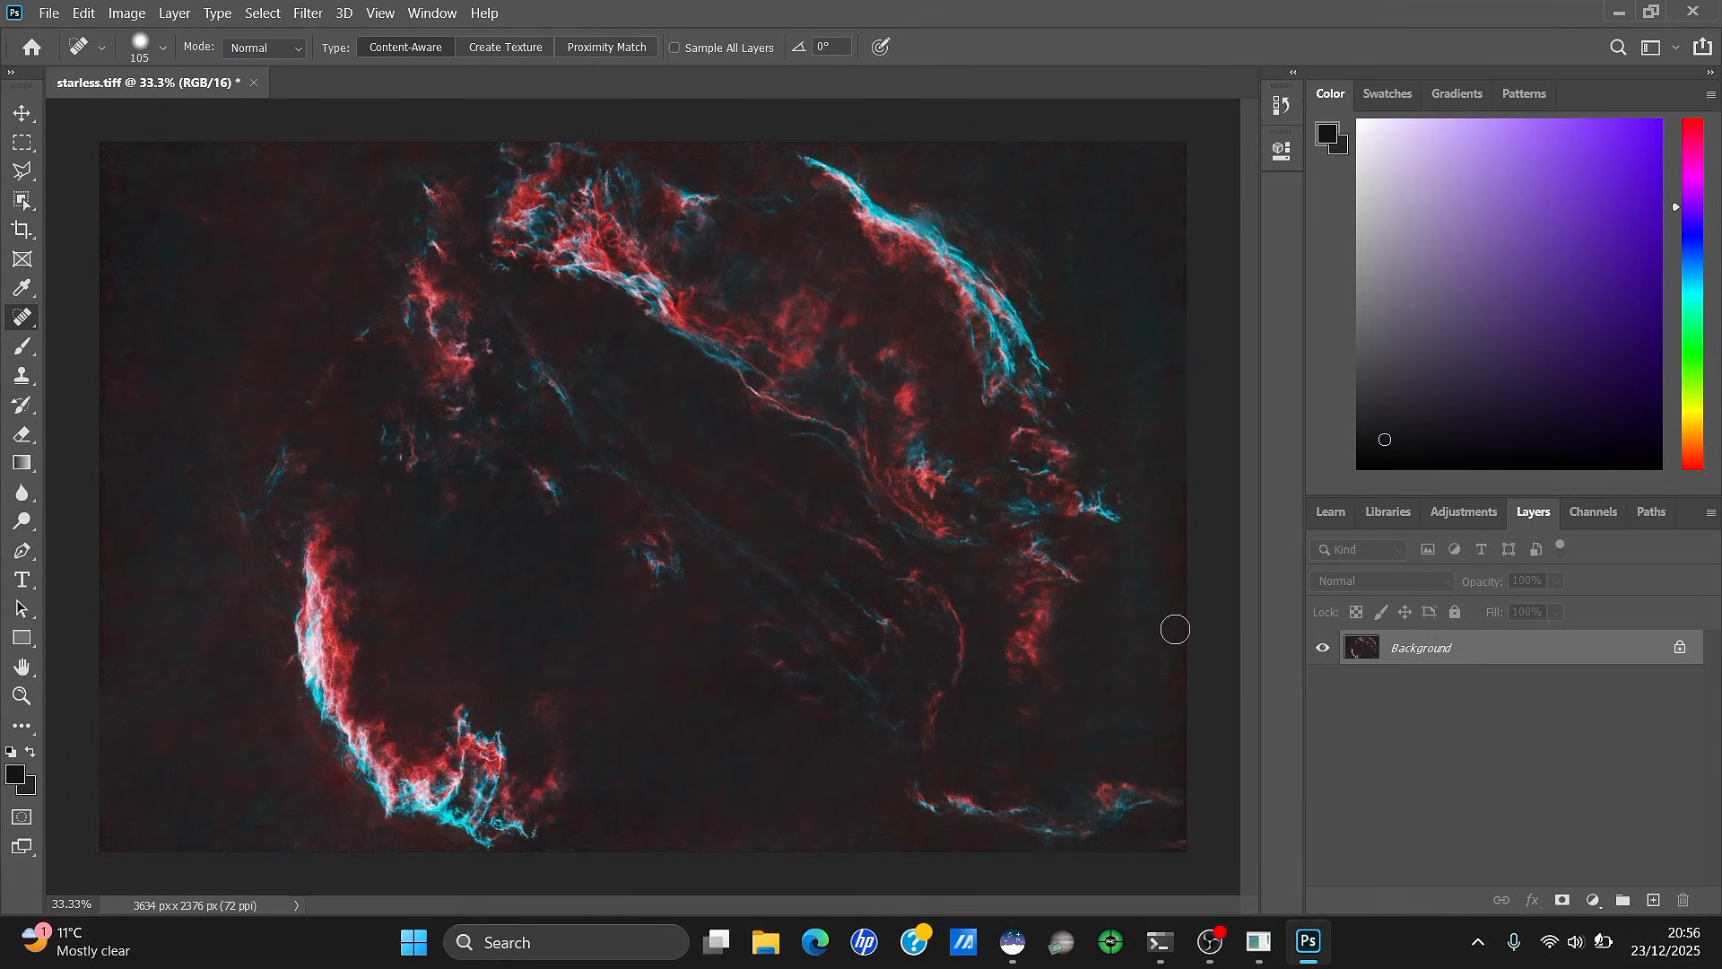
{"action": "right_click", "coordinate": [775, 460]}
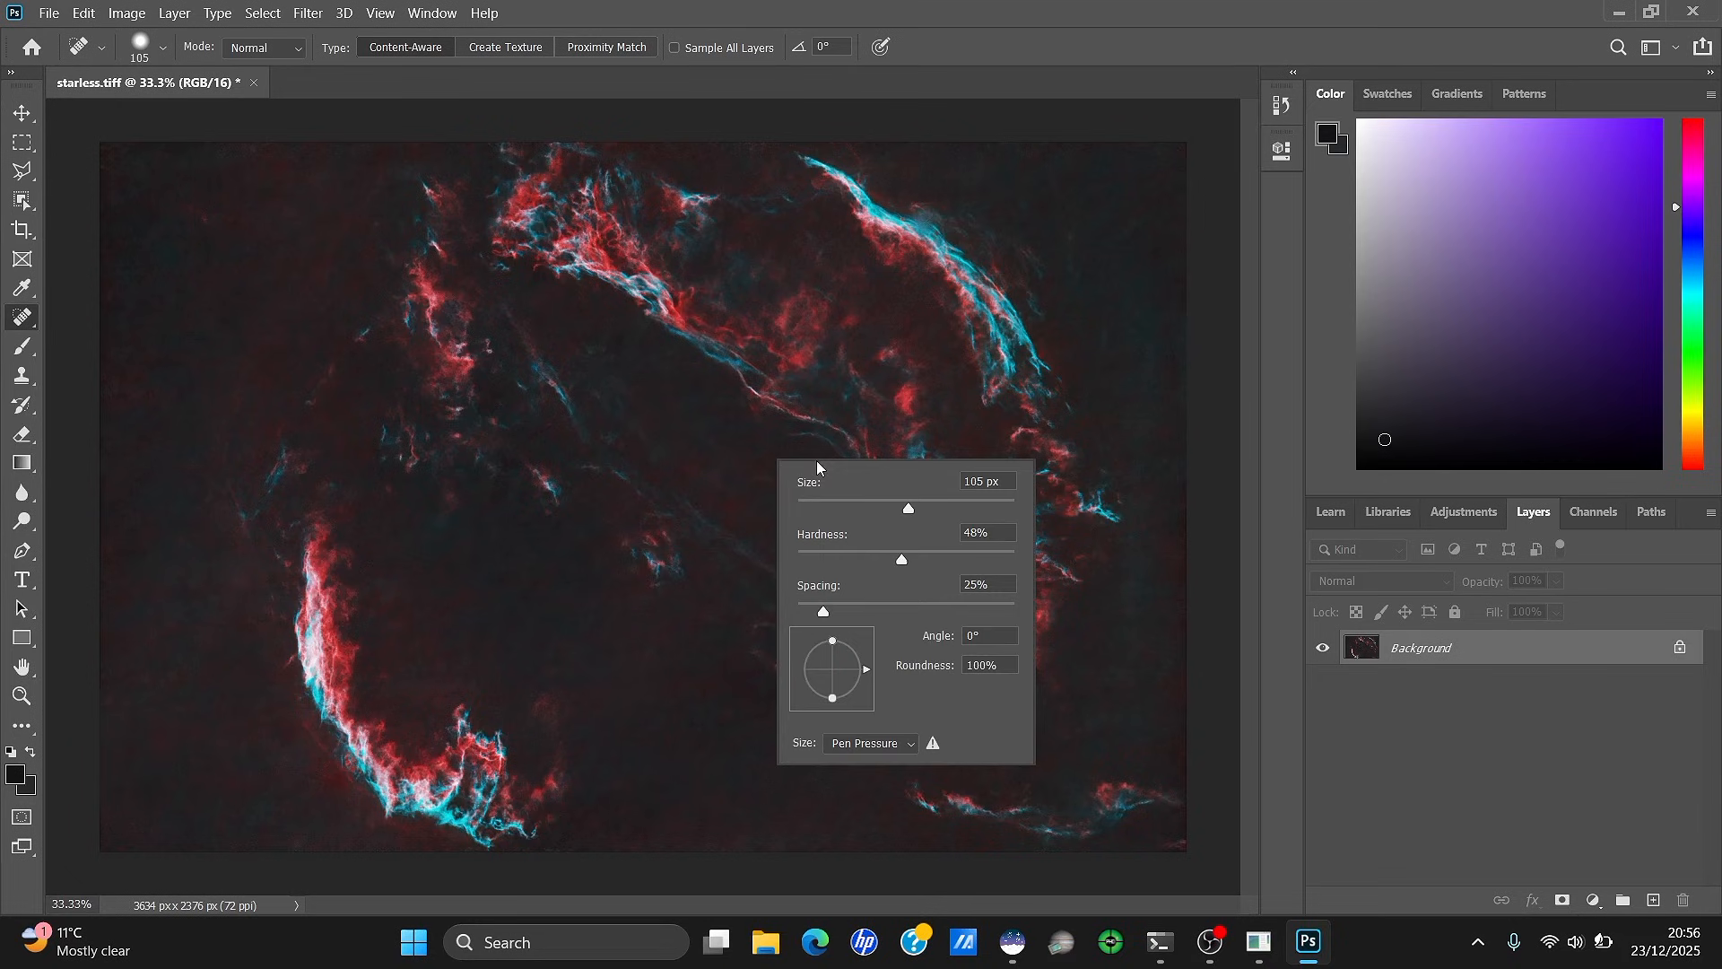
{"action": "left_click_drag", "start_coordinate": [908, 509], "coordinate": [952, 508]}
{"action": "mouse_move", "coordinate": [1166, 502]}
{"action": "left_mouse_down"}
{"action": "mouse_move", "coordinate": [1168, 757]}
{"action": "mouse_move", "coordinate": [1199, 784]}
{"action": "mouse_move", "coordinate": [1214, 853]}
{"action": "left_mouse_up"}
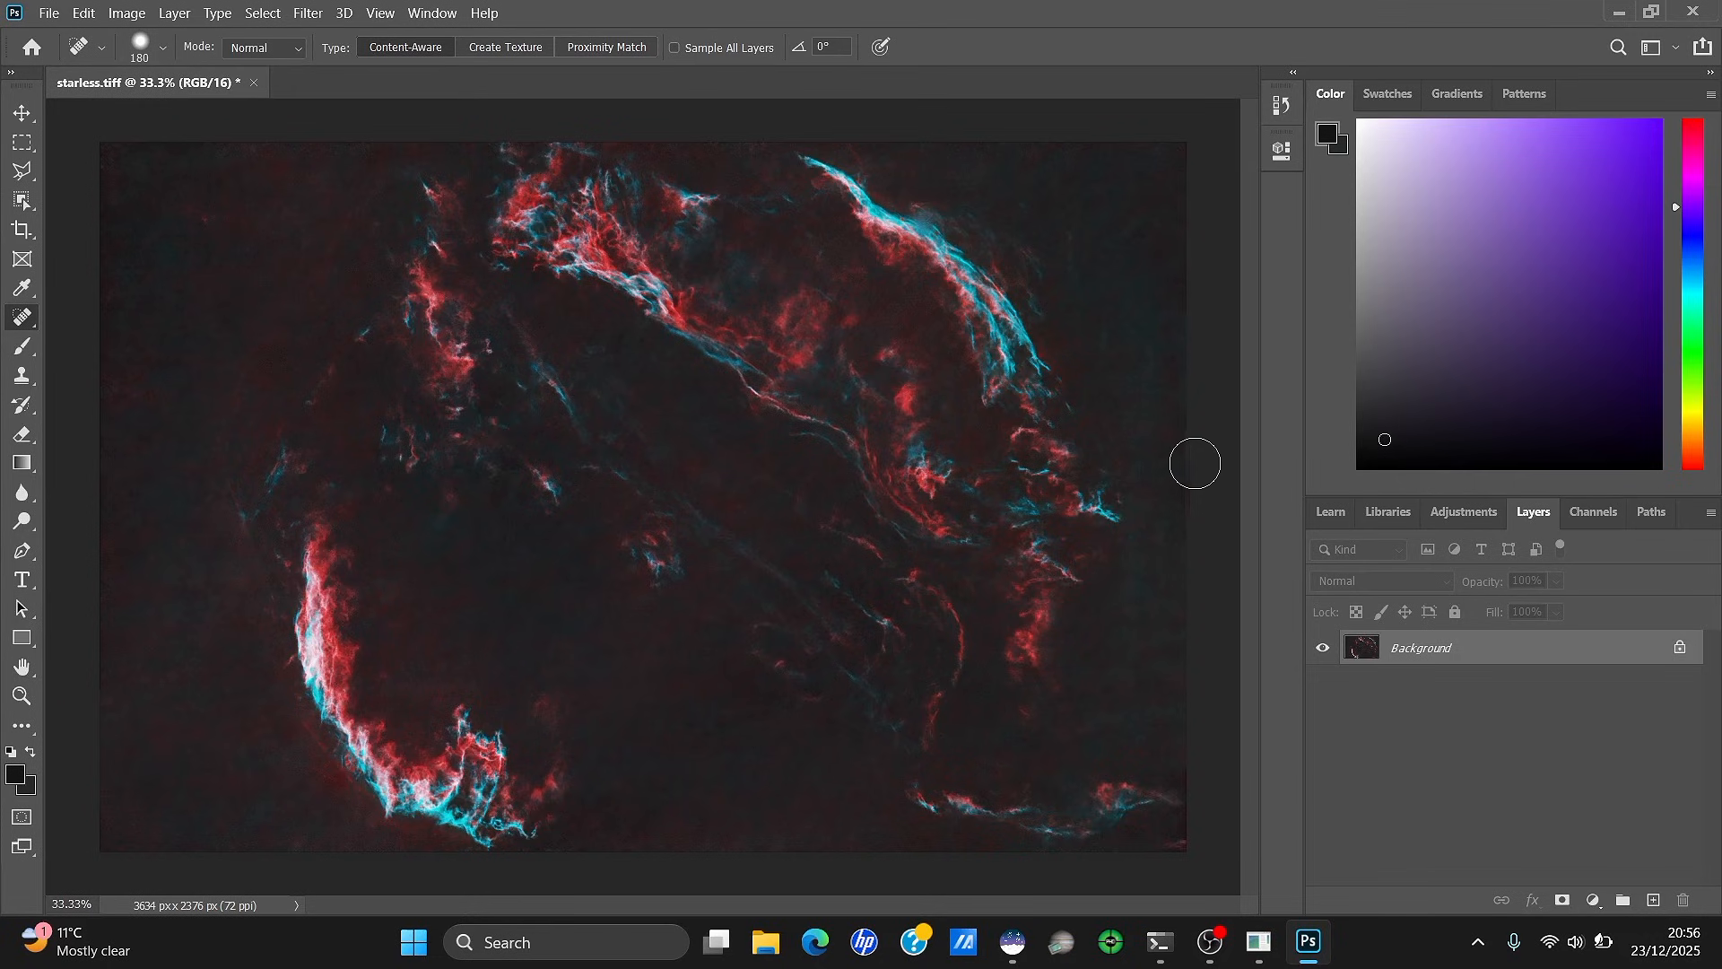
{"action": "left_click_drag", "start_coordinate": [1196, 461], "coordinate": [1195, 545]}
Duplicate the Background layer as Background copy and add a white layer mask
{"action": "right_click", "coordinate": [1394, 648]}
{"action": "left_click", "coordinate": [1426, 414]}
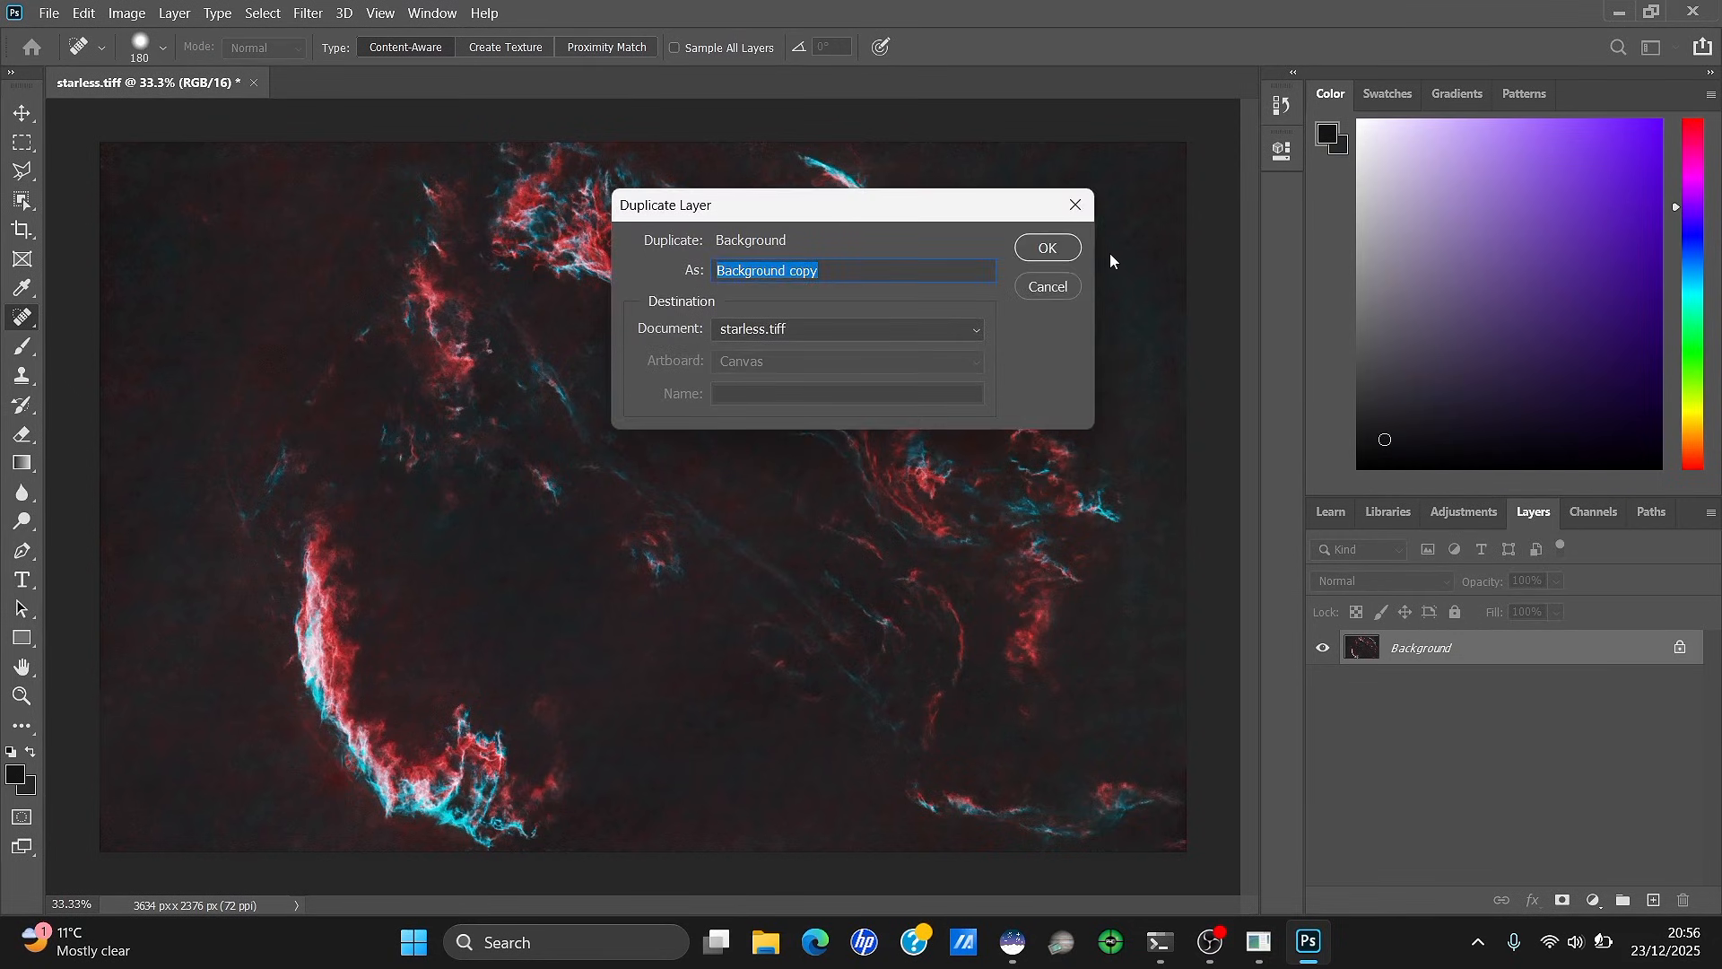
{"action": "left_click", "coordinate": [1048, 248]}
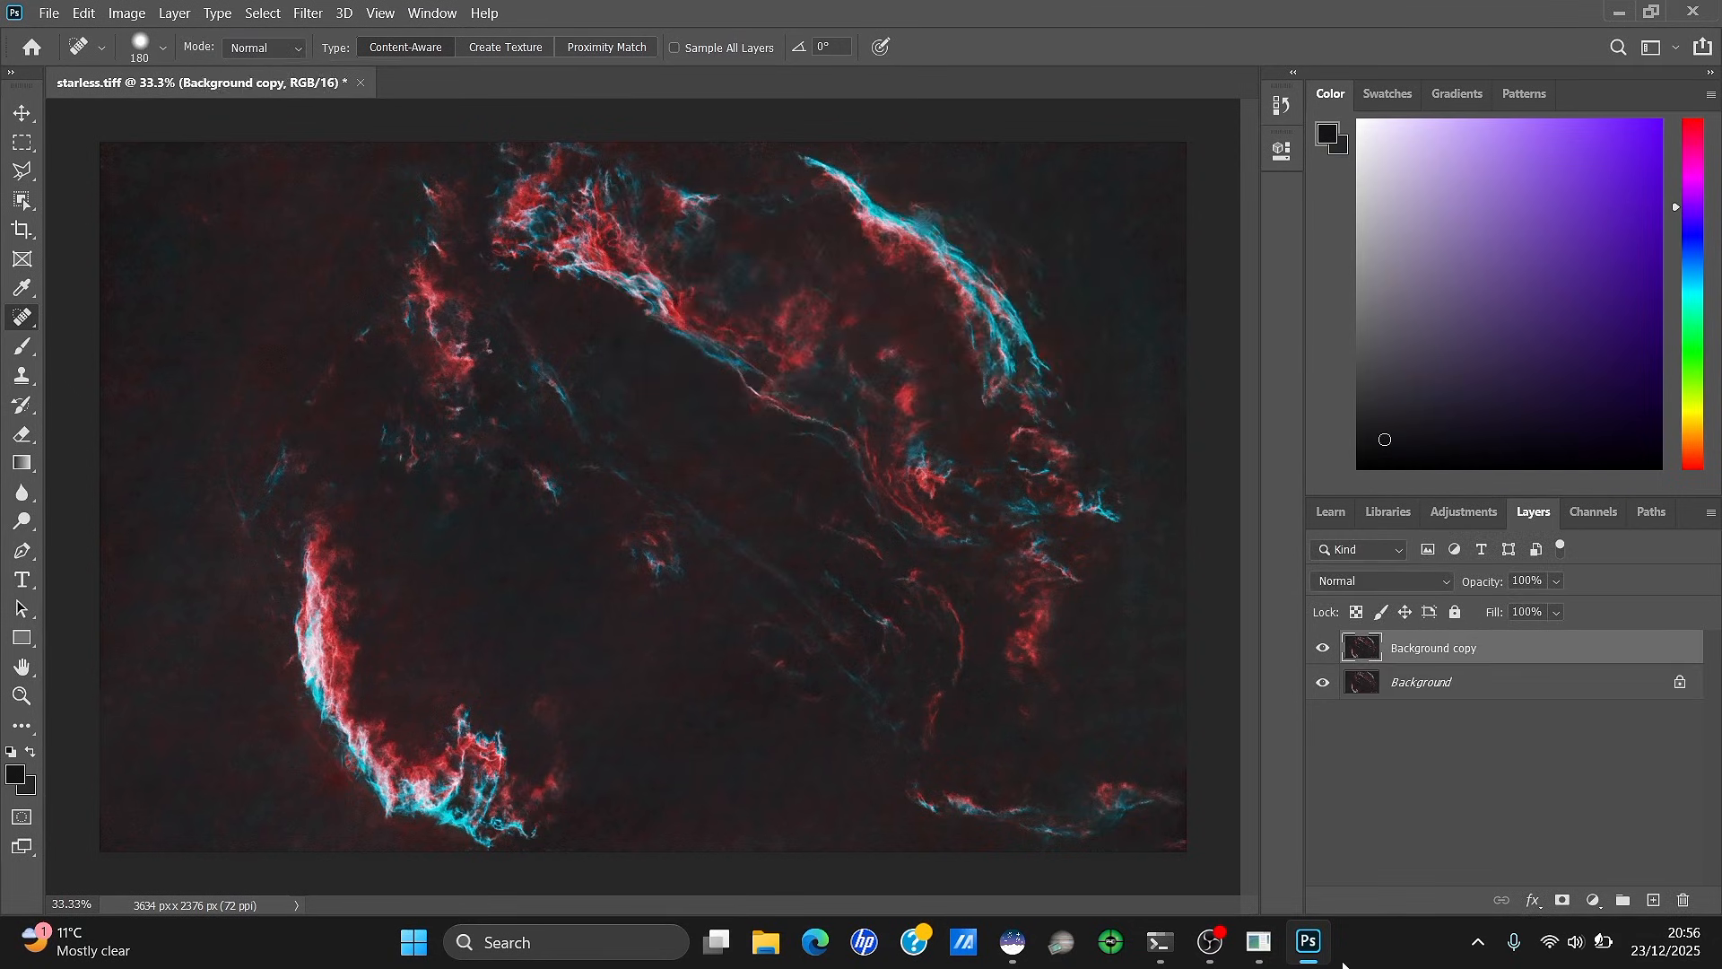
{"action": "left_click", "coordinate": [1564, 900]}
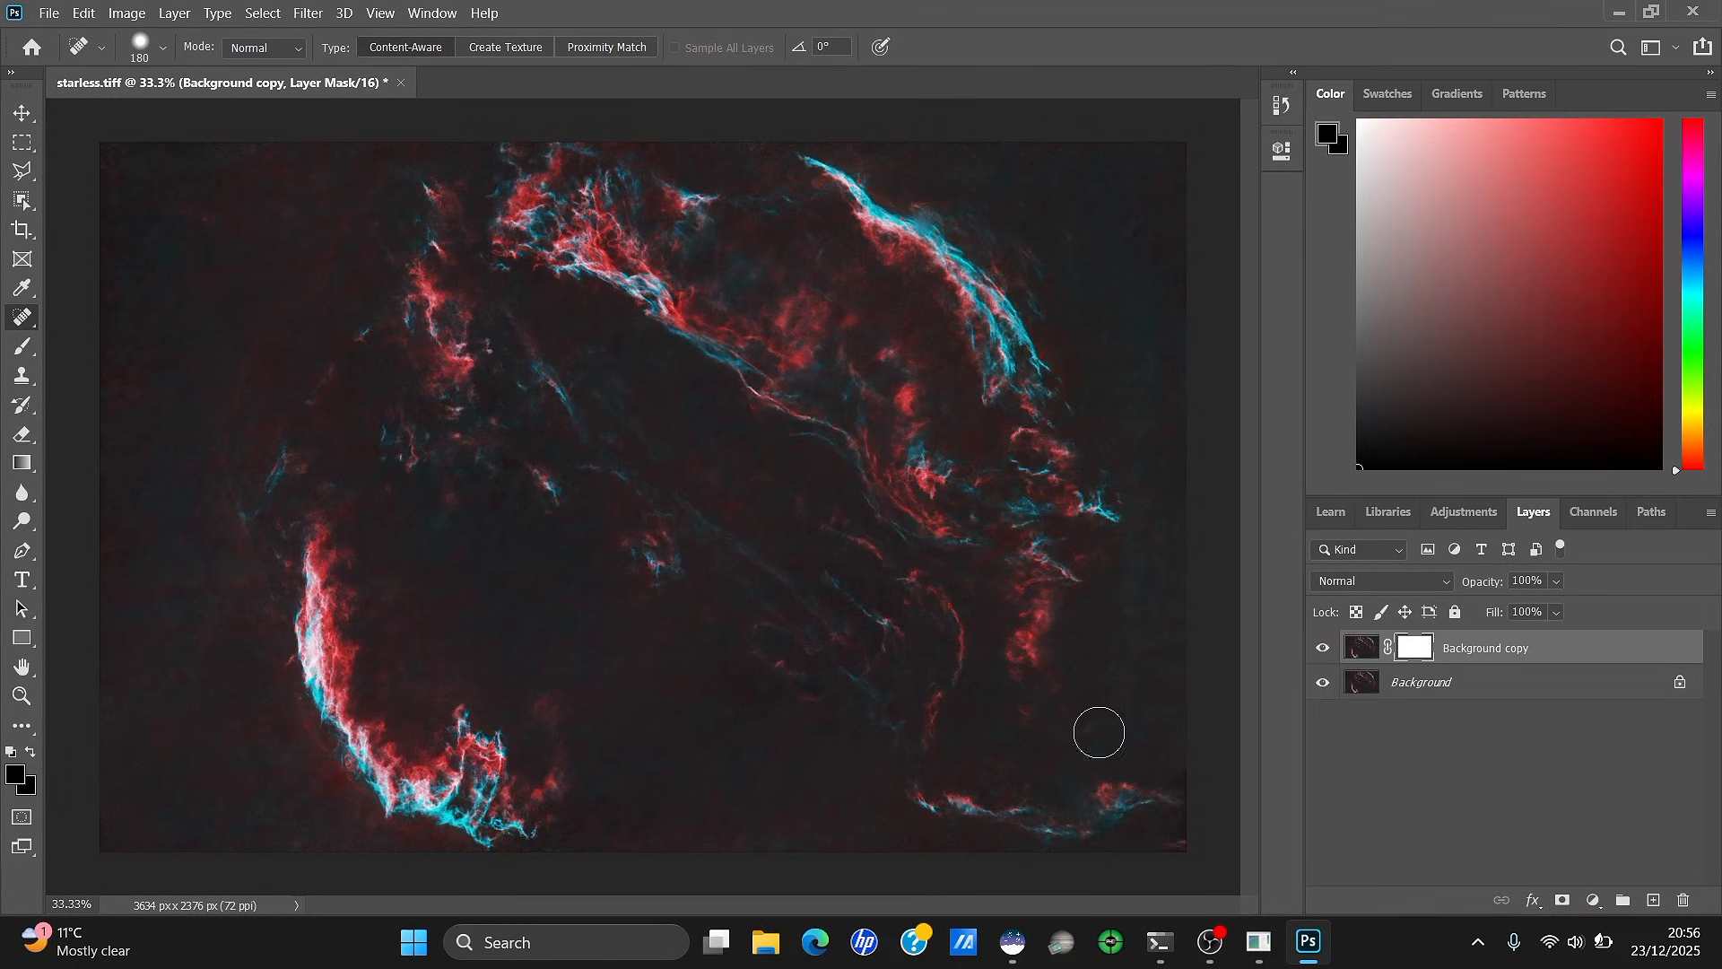
Build the mask from a Color Range selection of the cyan filaments, fuzziness around 132
{"action": "left_click", "coordinate": [263, 13]}
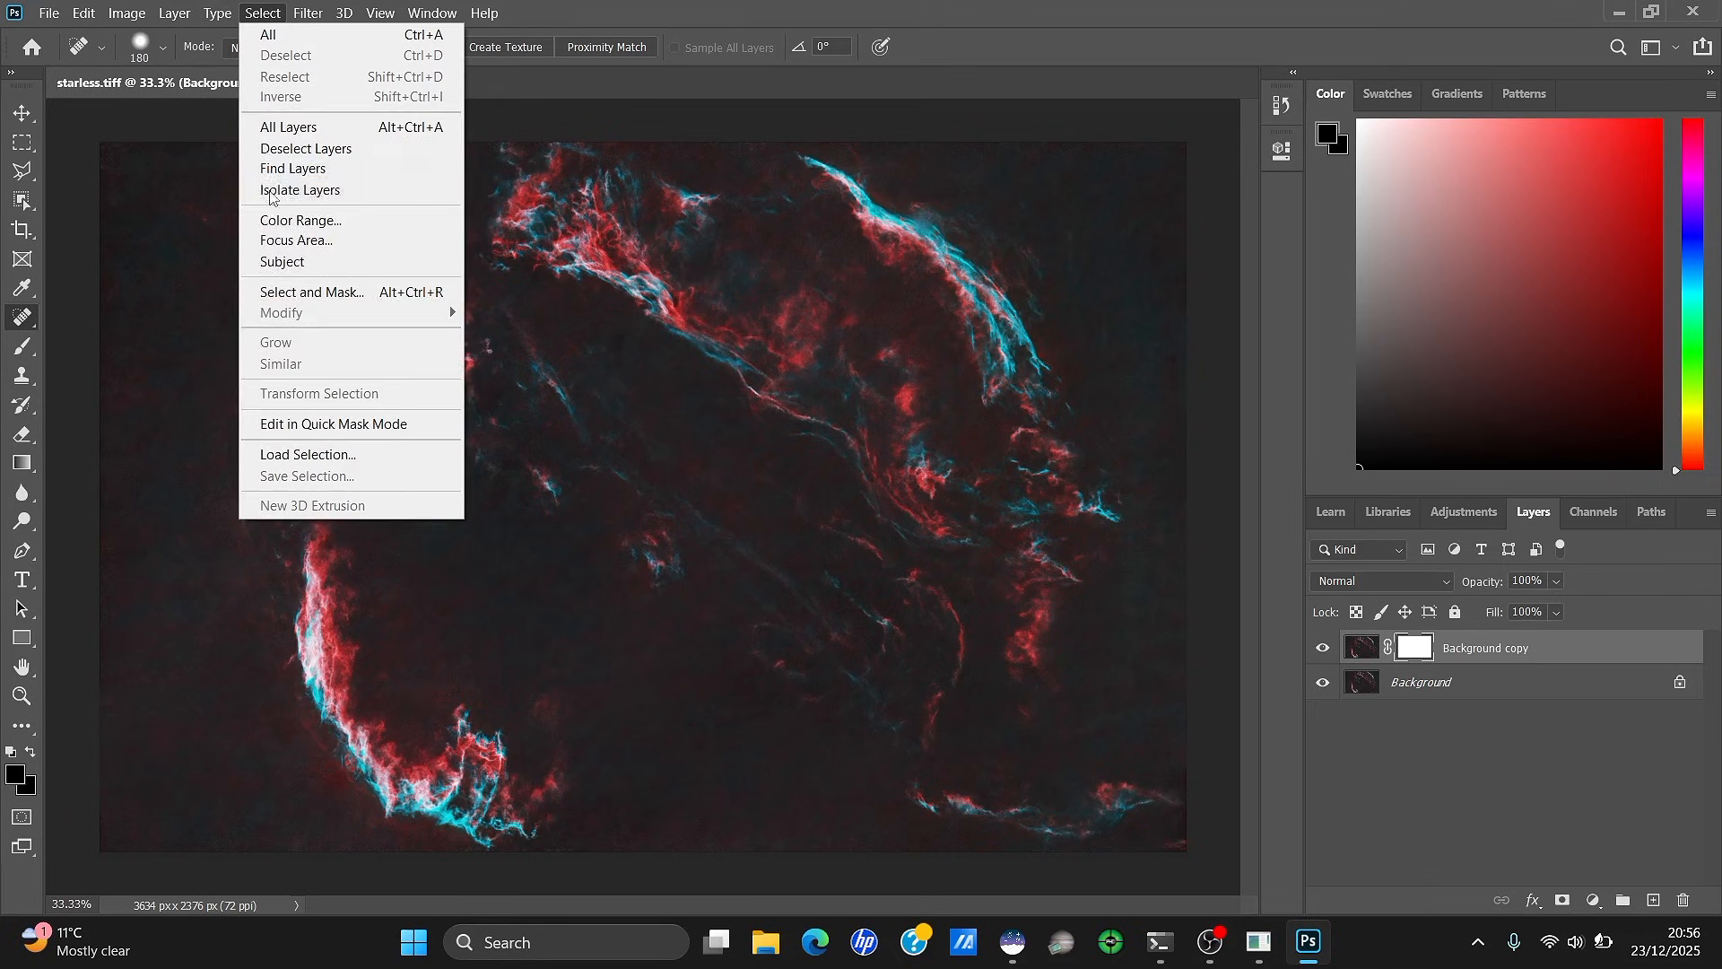
{"action": "left_click", "coordinate": [301, 220]}
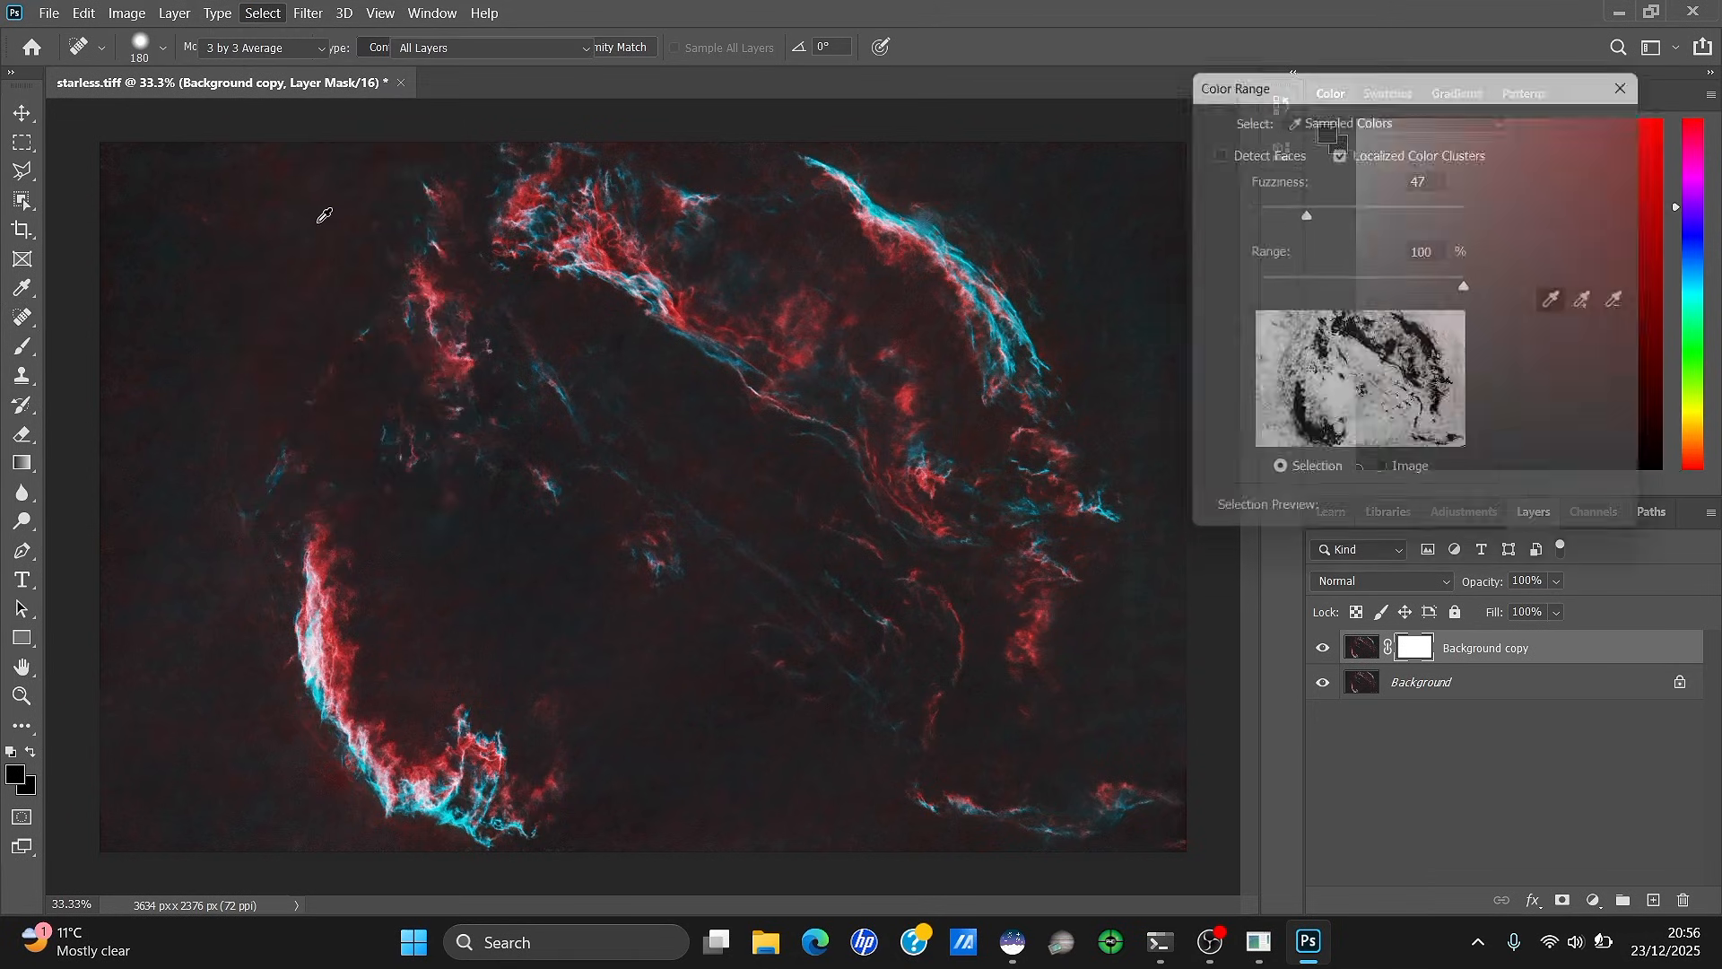
{"action": "left_click", "coordinate": [588, 241]}
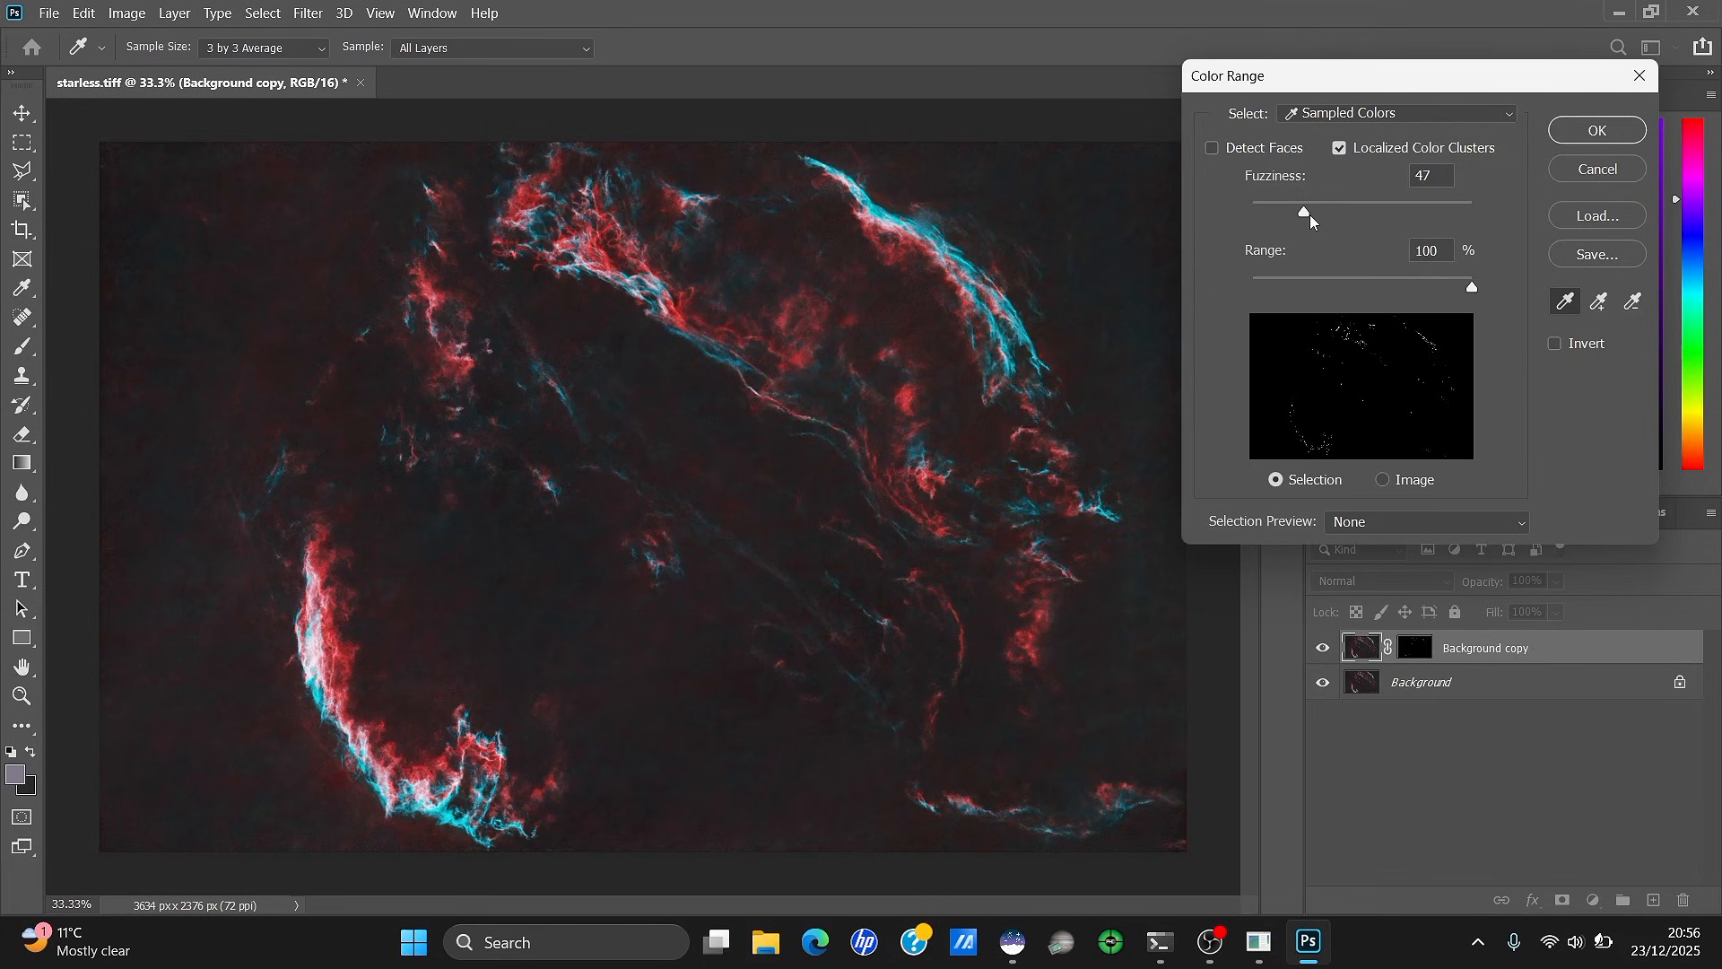
{"action": "left_click_drag", "start_coordinate": [1298, 213], "coordinate": [1396, 213]}
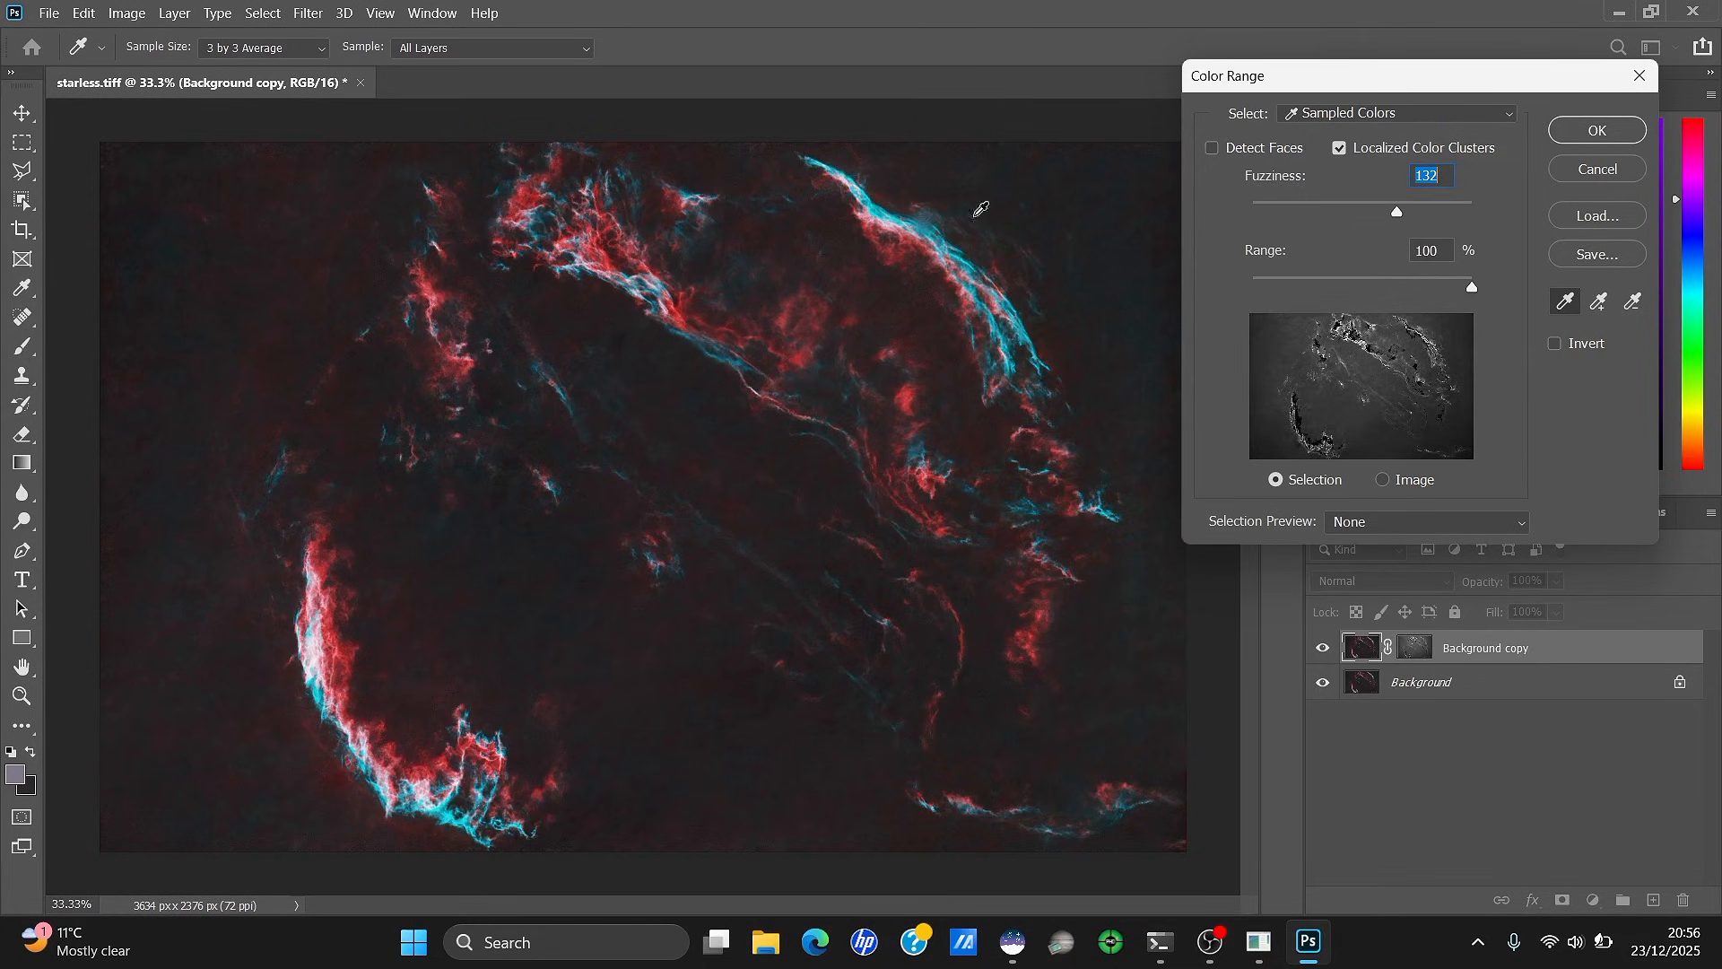
{"action": "left_click", "coordinate": [858, 188]}
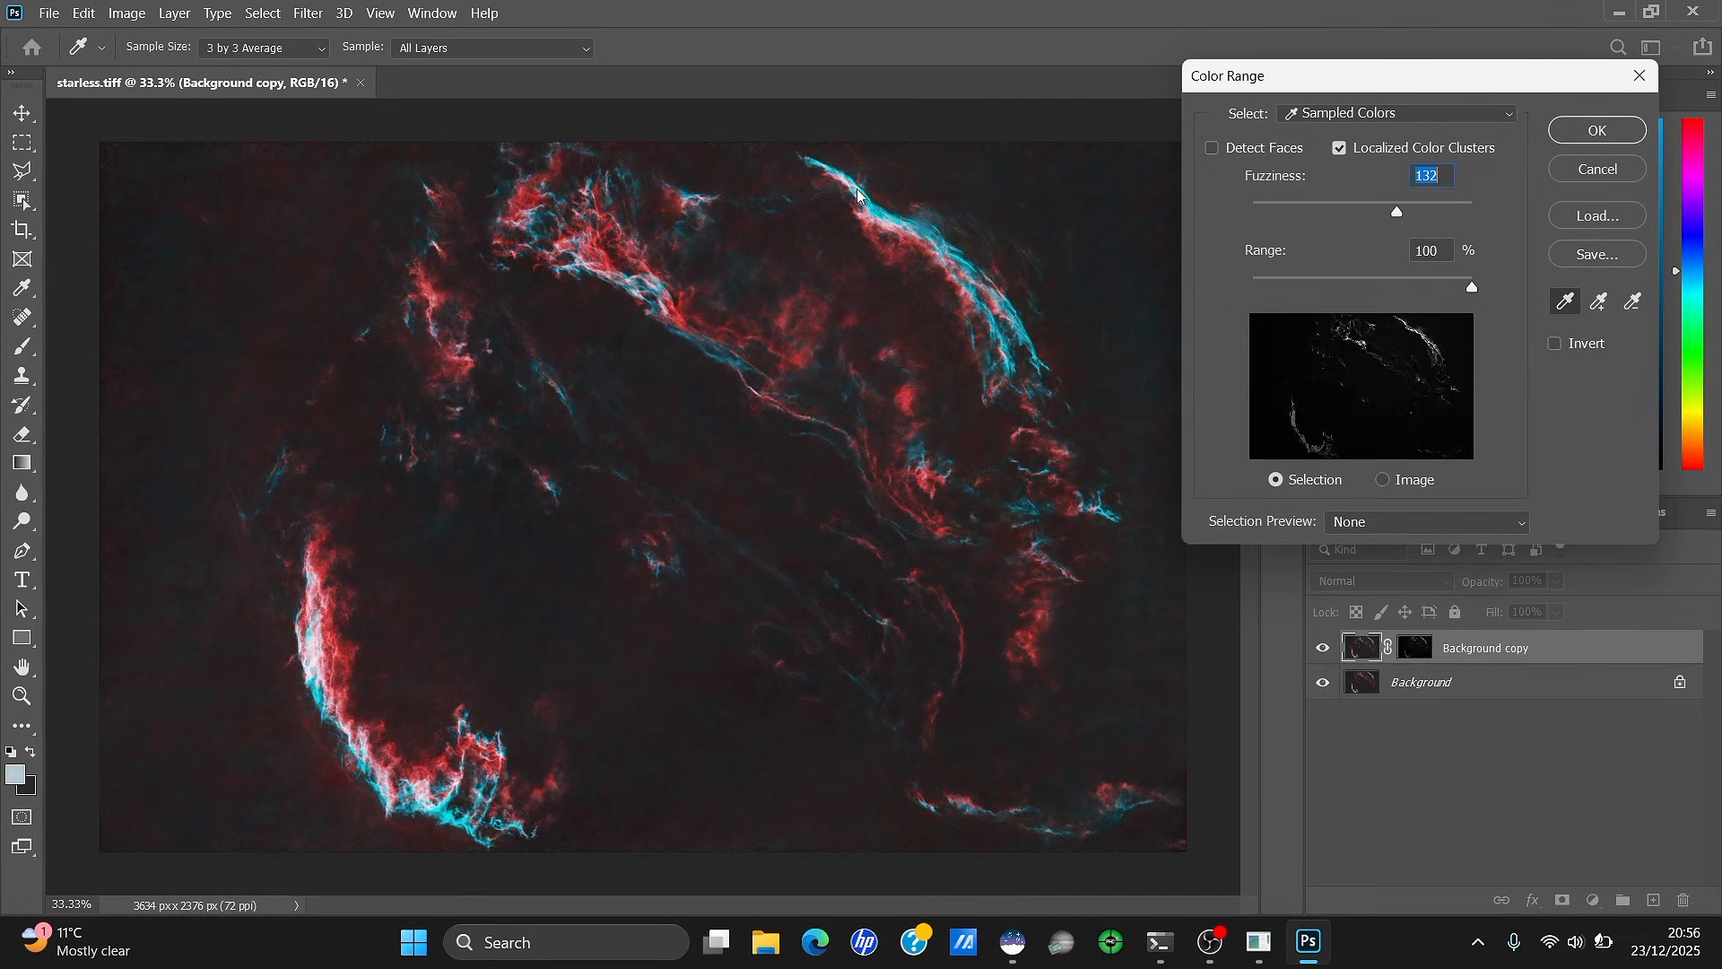
{"action": "left_click", "coordinate": [878, 230]}
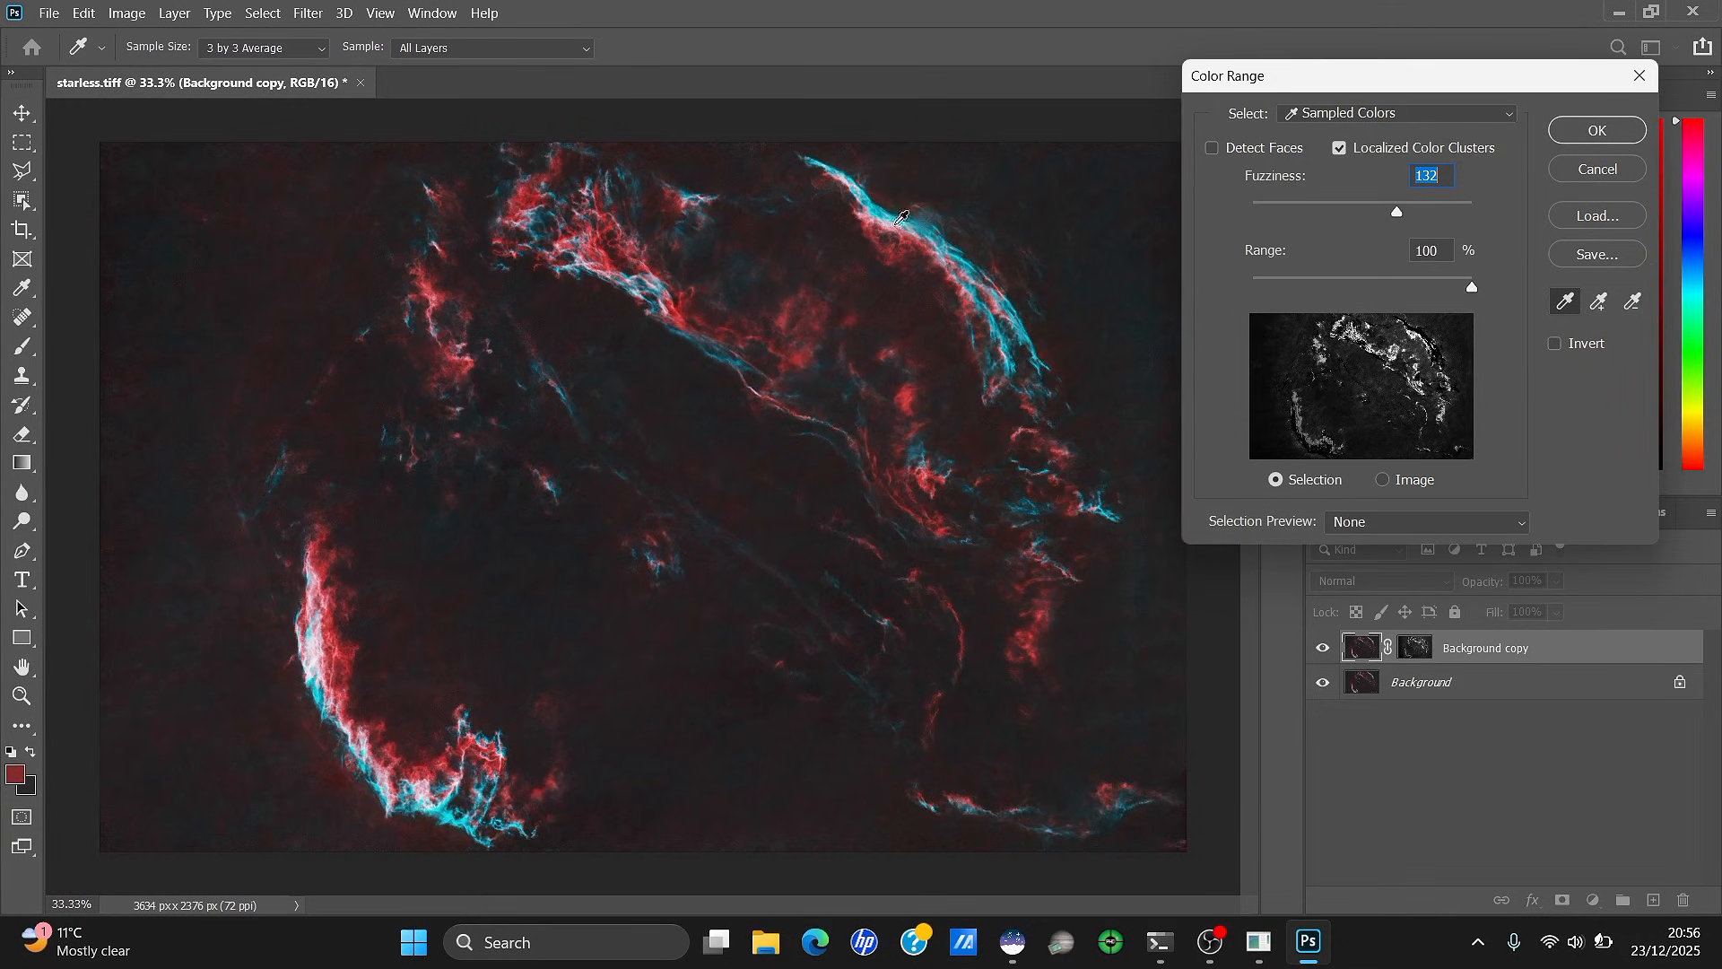
{"action": "left_click", "coordinate": [879, 205]}
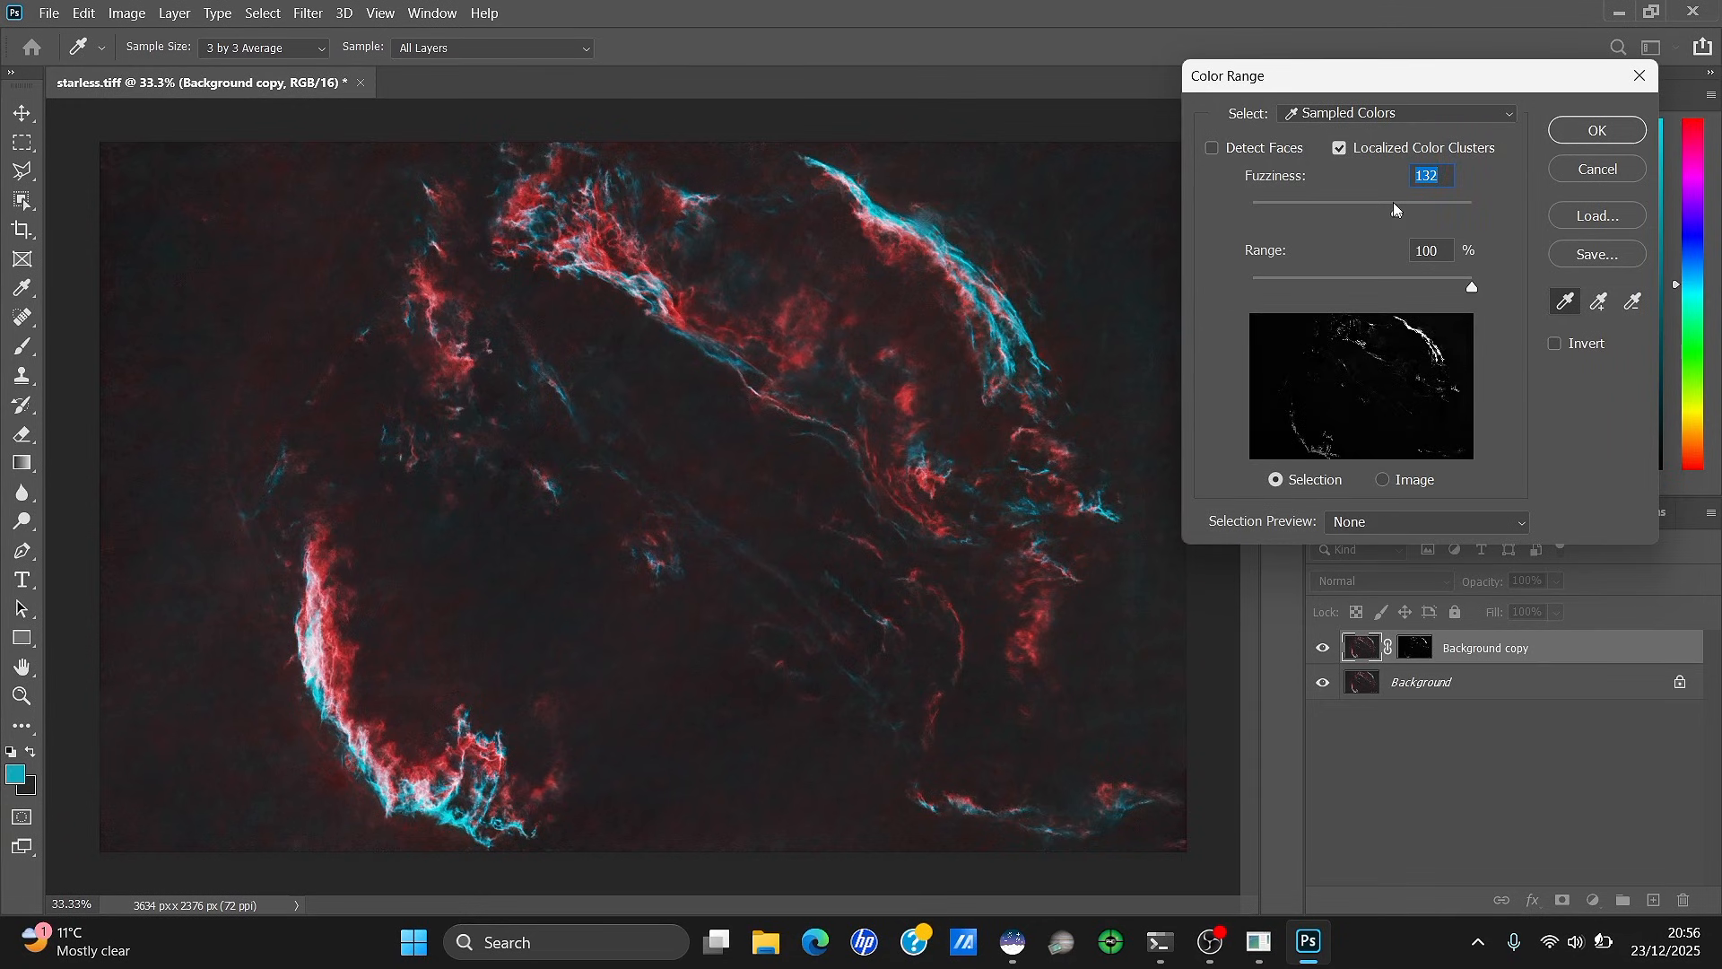
{"action": "left_click_drag", "start_coordinate": [1432, 212], "coordinate": [1399, 212]}
{"action": "left_click", "coordinate": [1597, 130]}
{"action": "left_click", "coordinate": [1425, 645]}
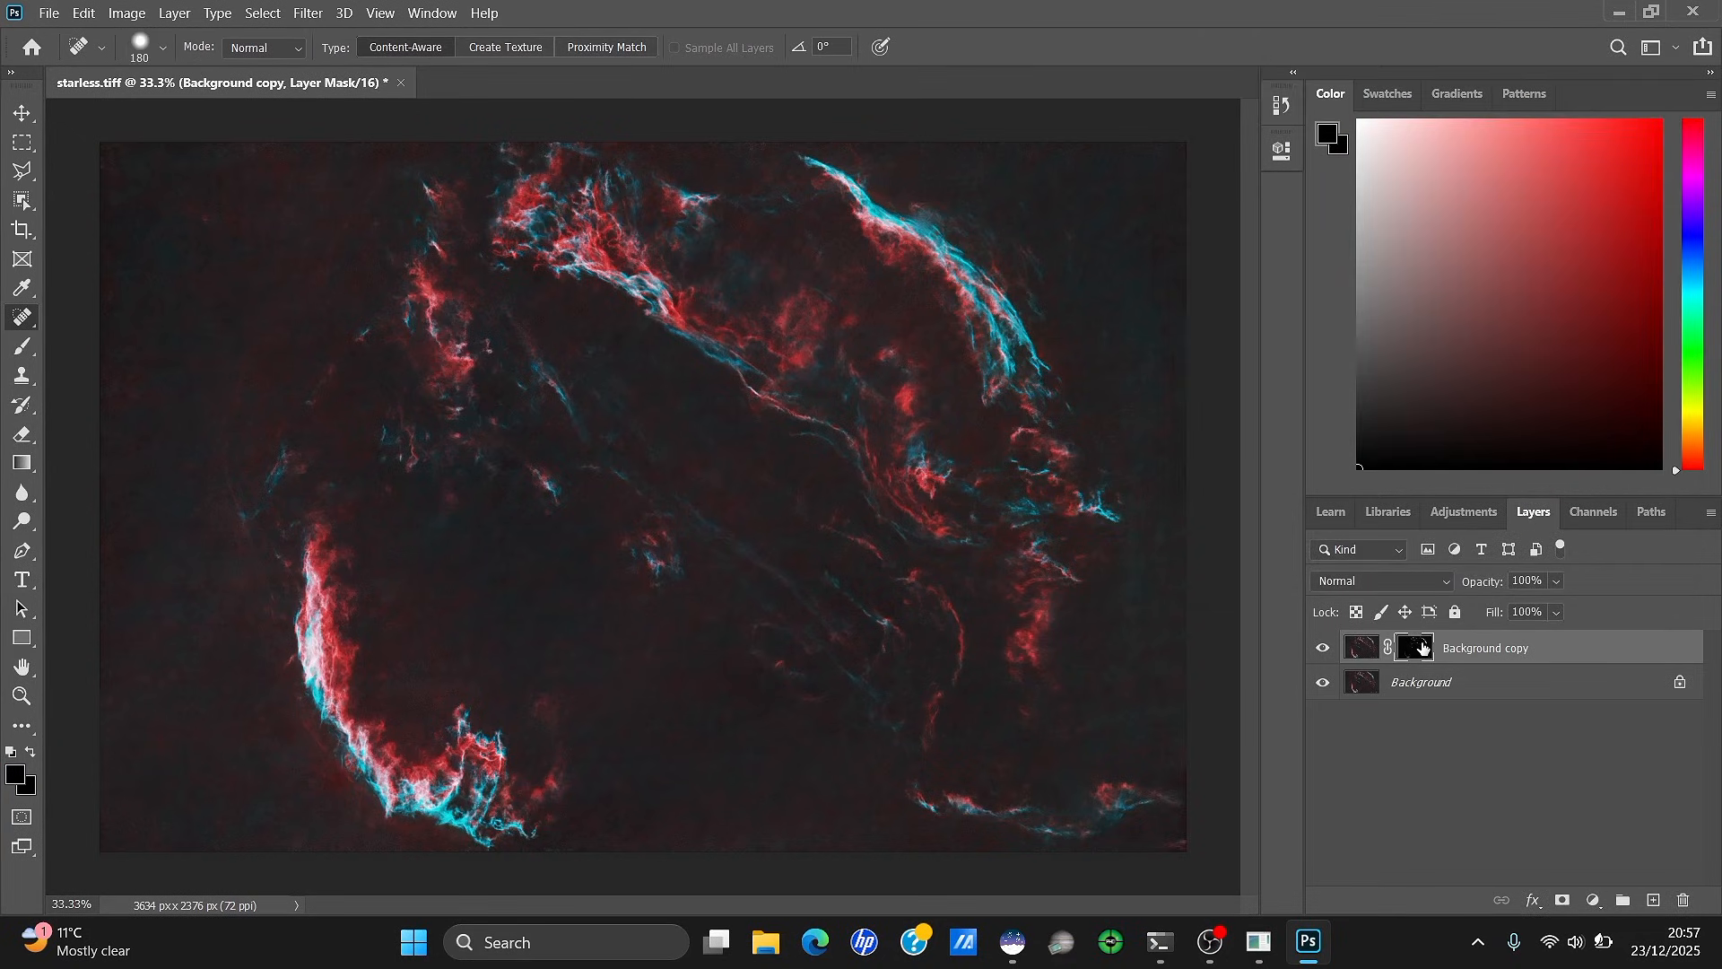
Blur the Background copy mask with a 9.7 px Gaussian Blur, then reselect the colour layer
{"action": "left_click", "coordinate": [1423, 648], "text": "alt"}
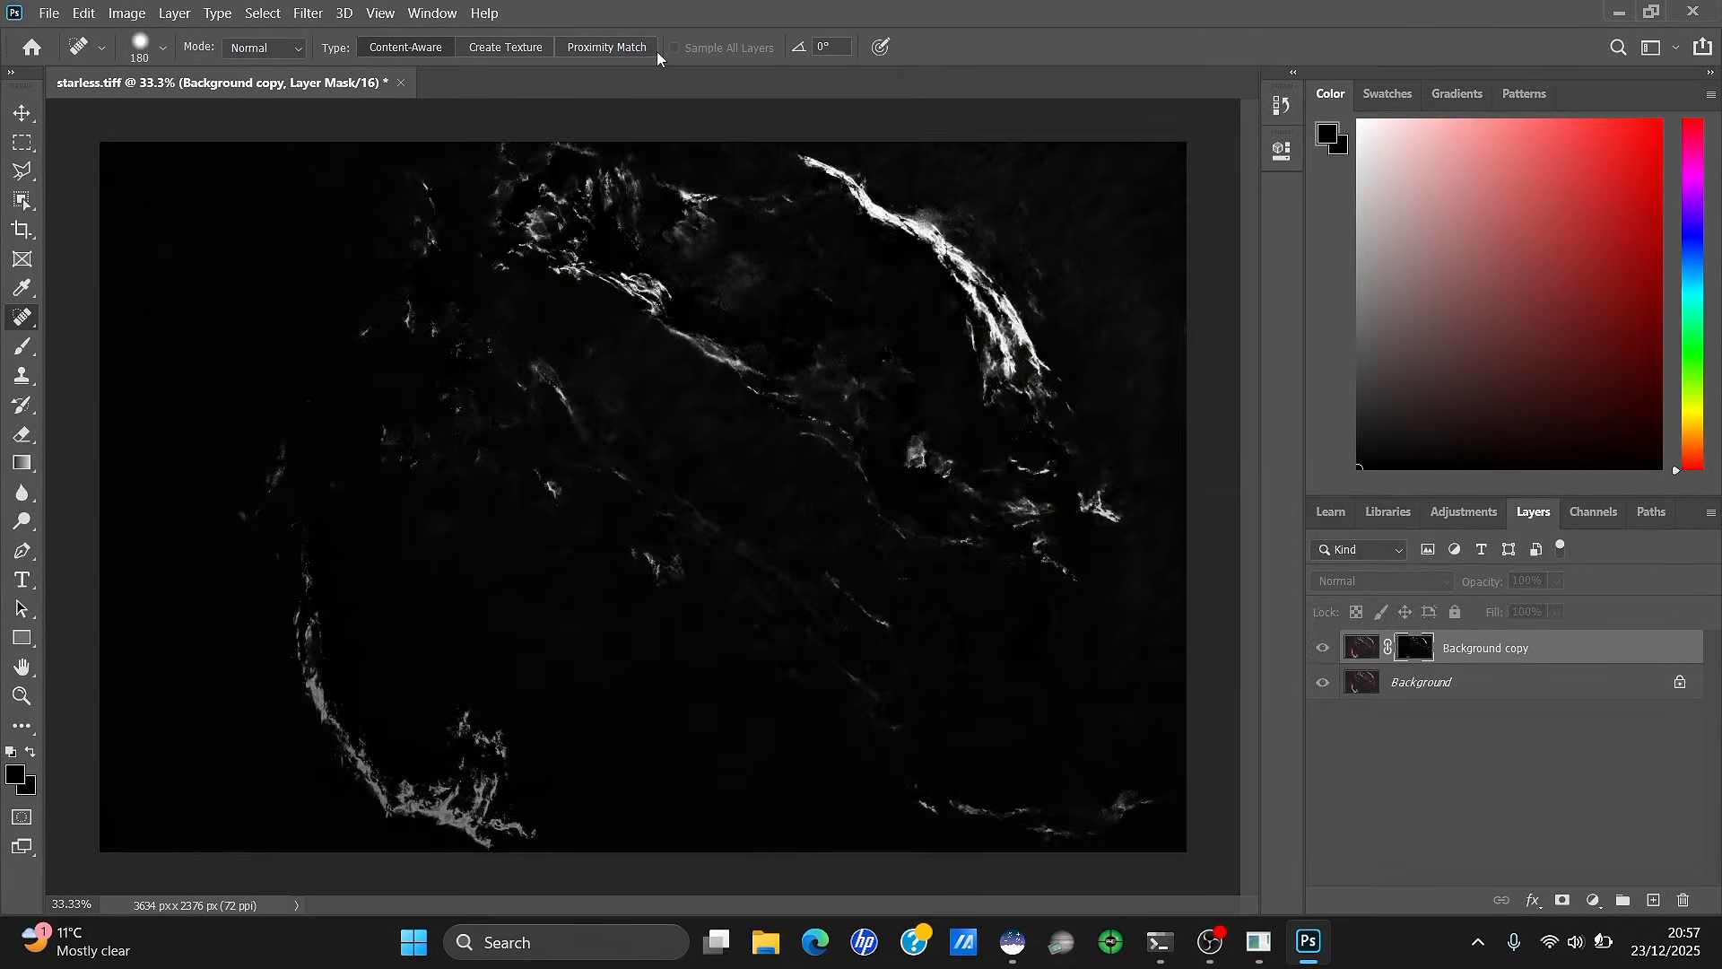
{"action": "left_click", "coordinate": [308, 12]}
{"action": "mouse_move", "coordinate": [422, 251]}
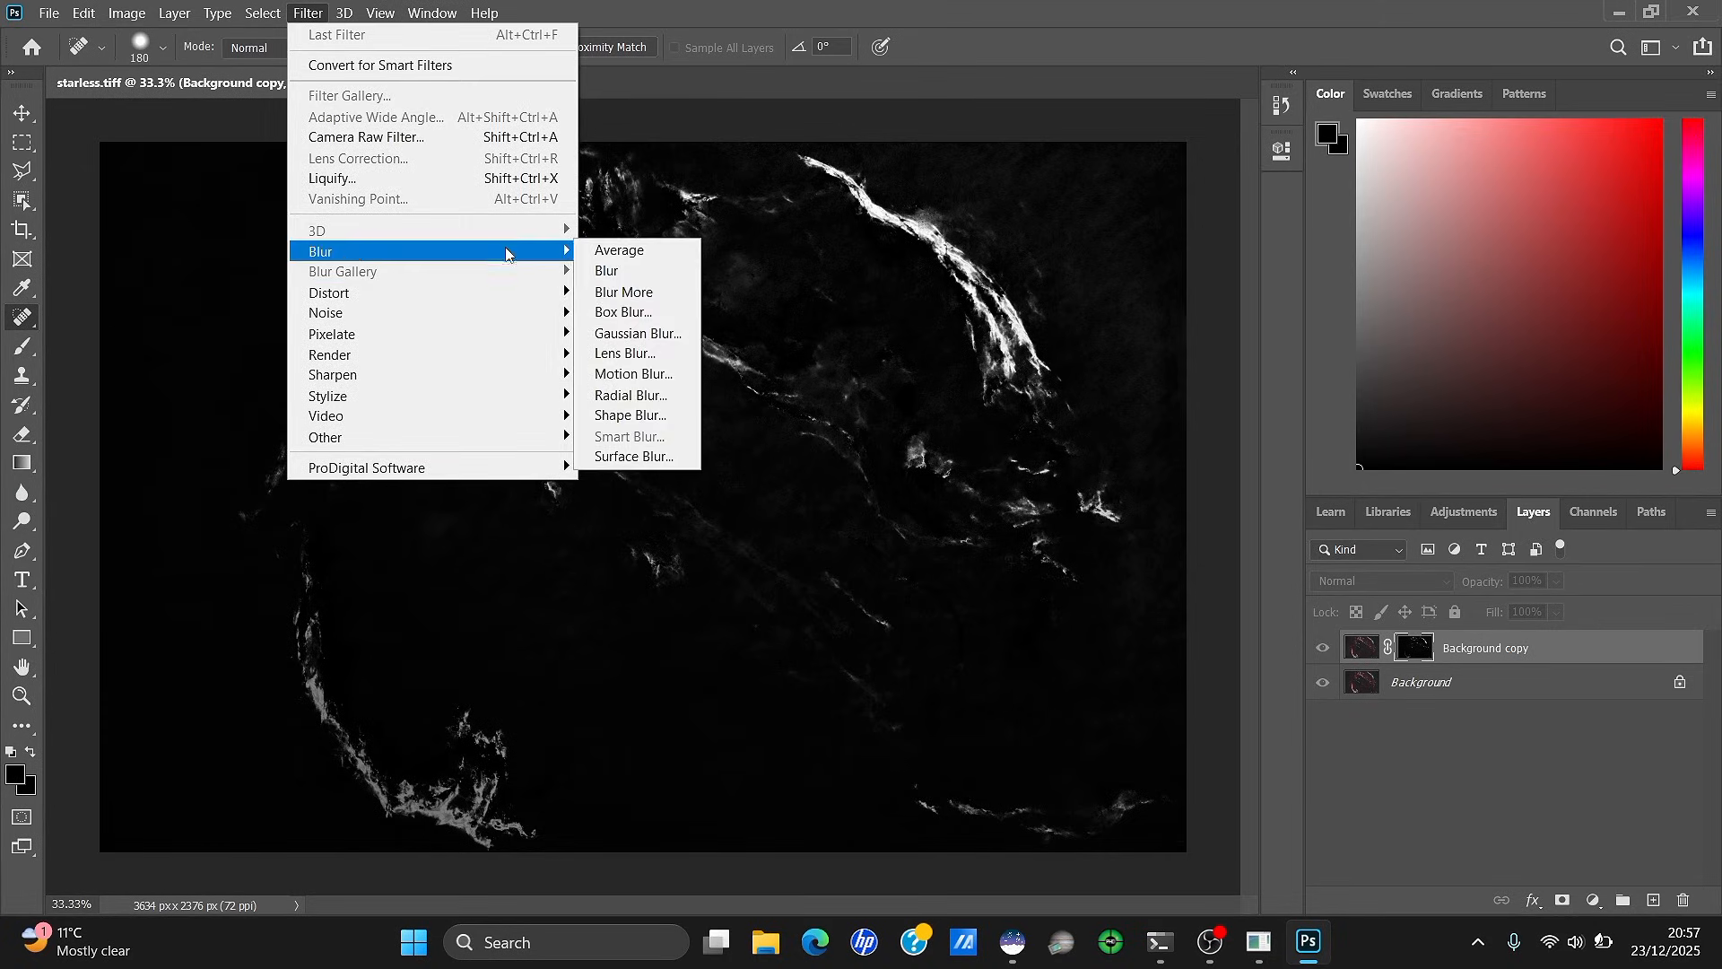
{"action": "left_click", "coordinate": [638, 331]}
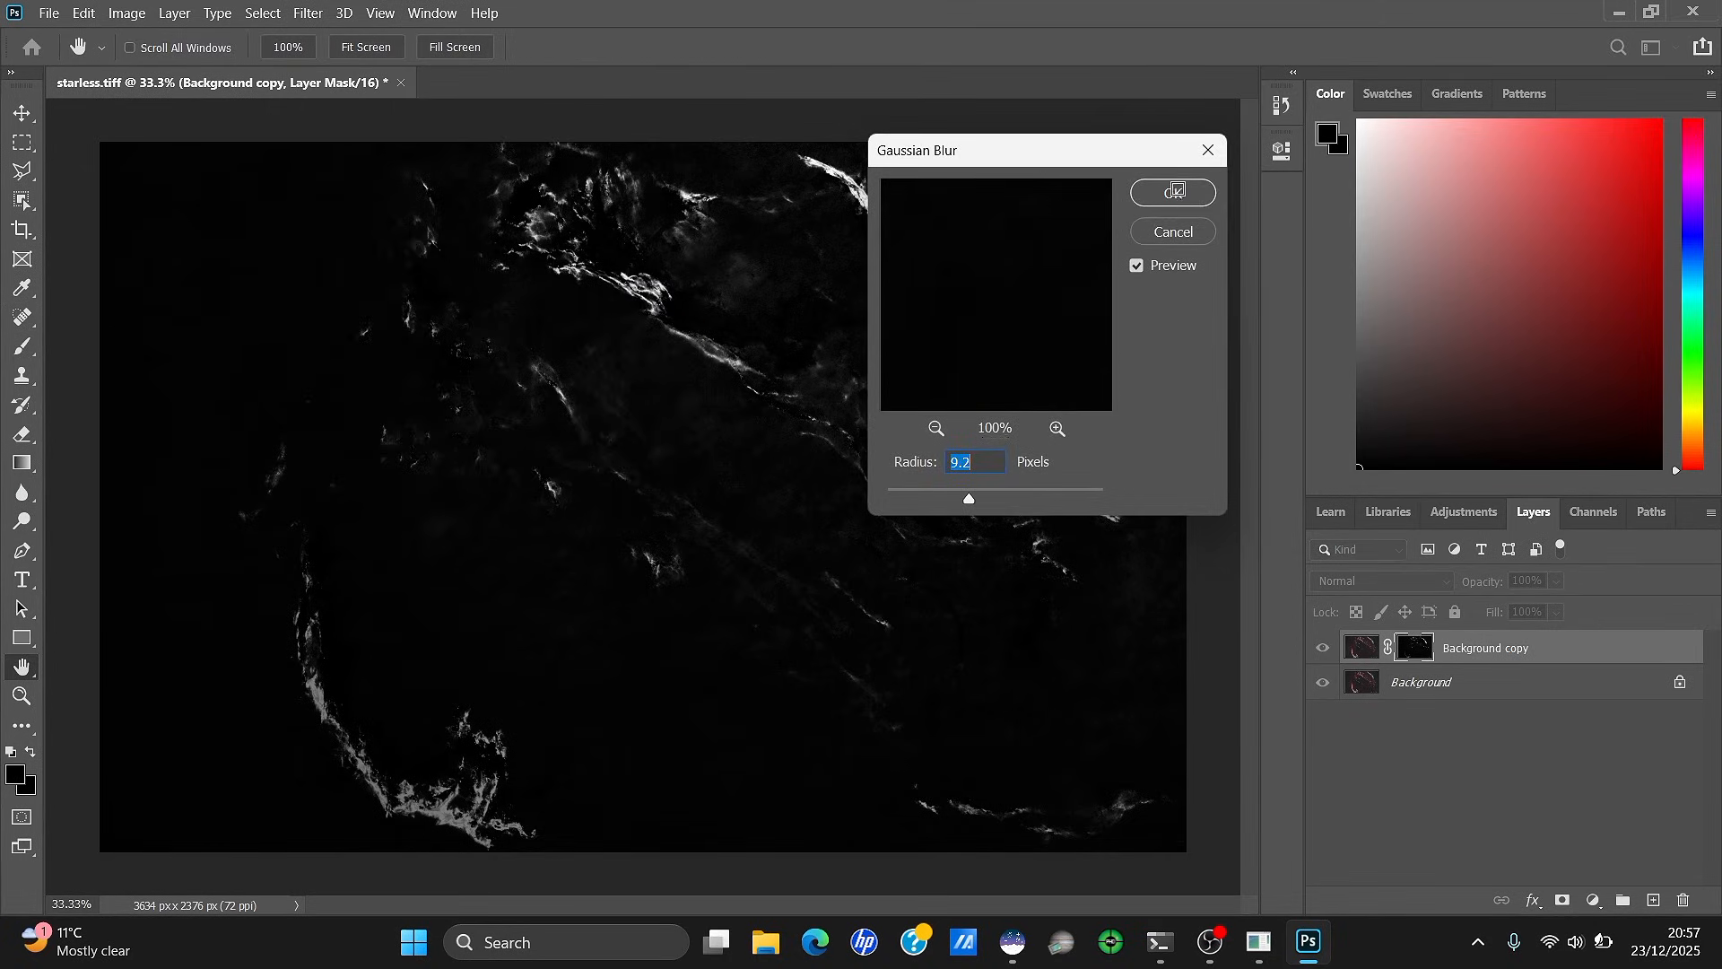
{"action": "left_click", "coordinate": [1175, 189]}
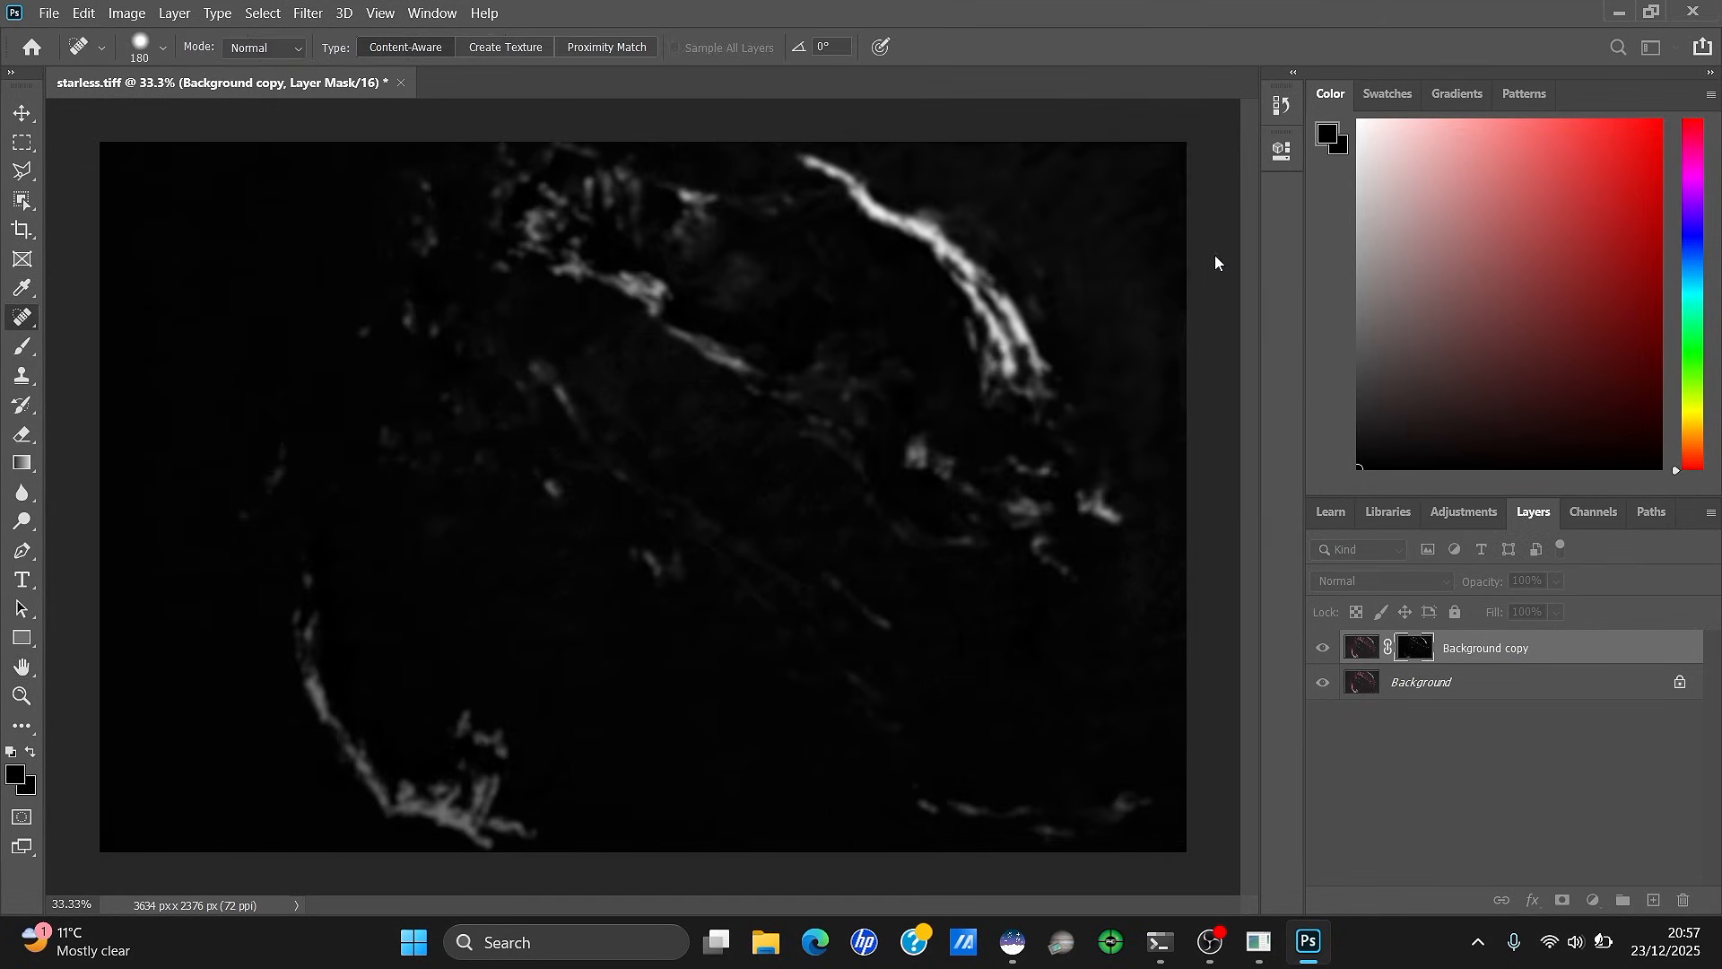
{"action": "left_click", "coordinate": [1365, 651]}
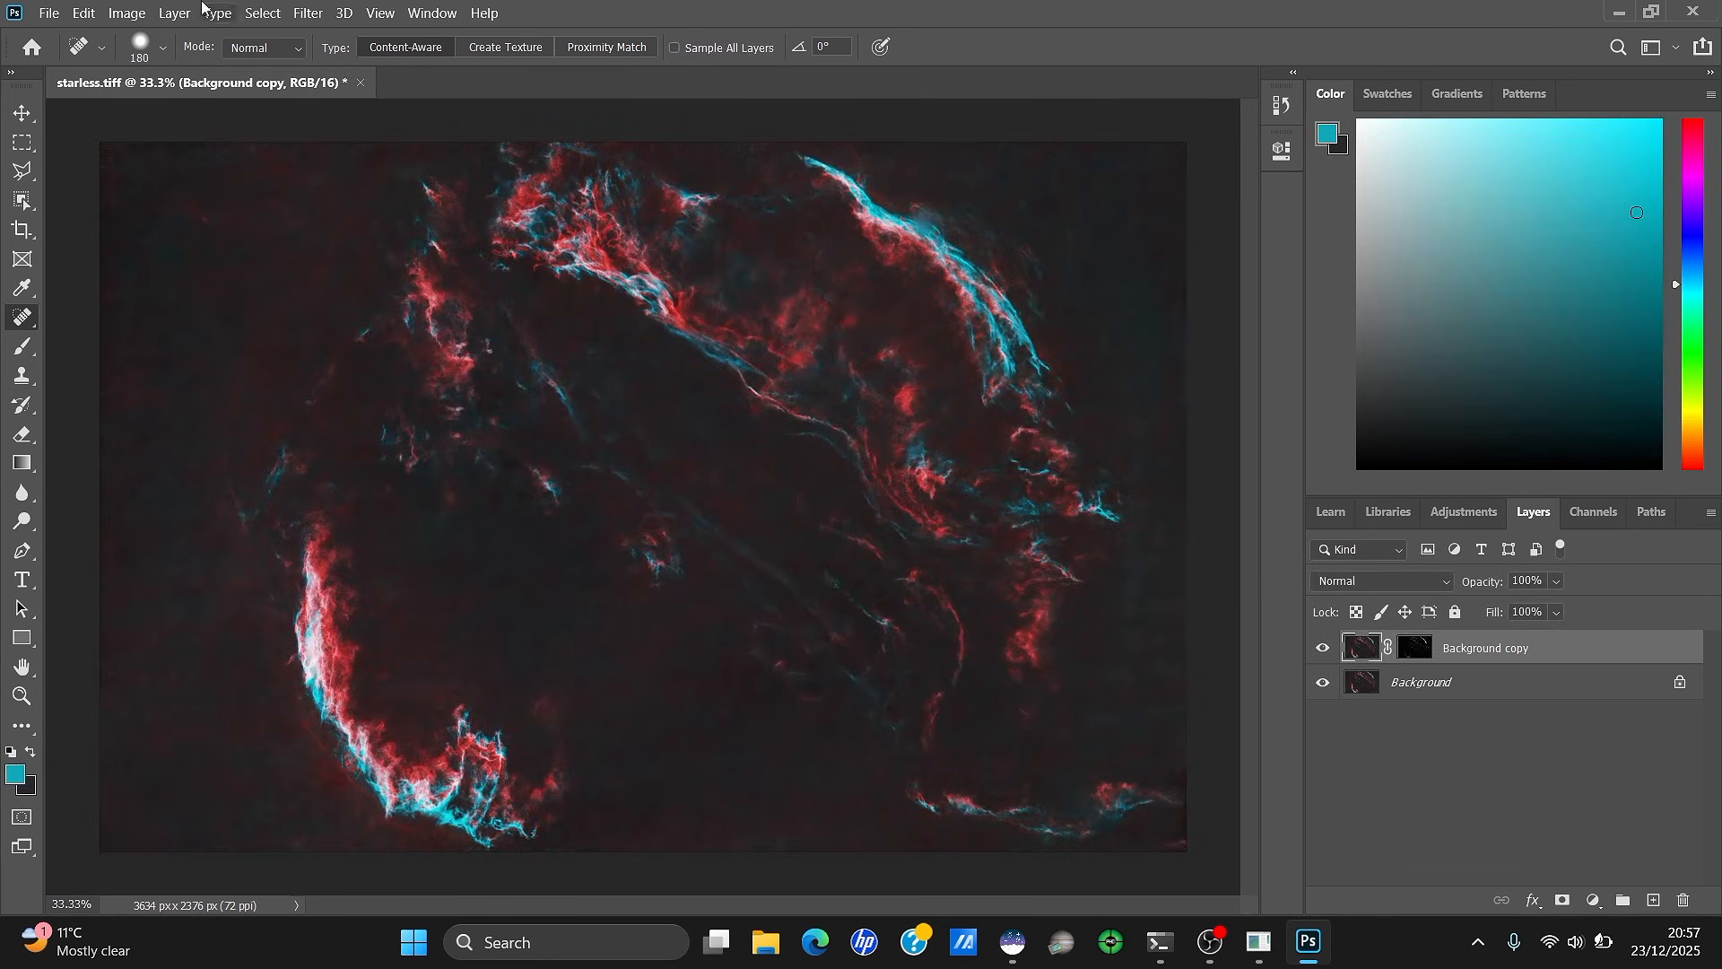
{"action": "left_click", "coordinate": [126, 12]}
Raise the RGB, Blue and Green curves on Background copy to brighten the teal filaments
{"action": "mouse_move", "coordinate": [148, 67]}
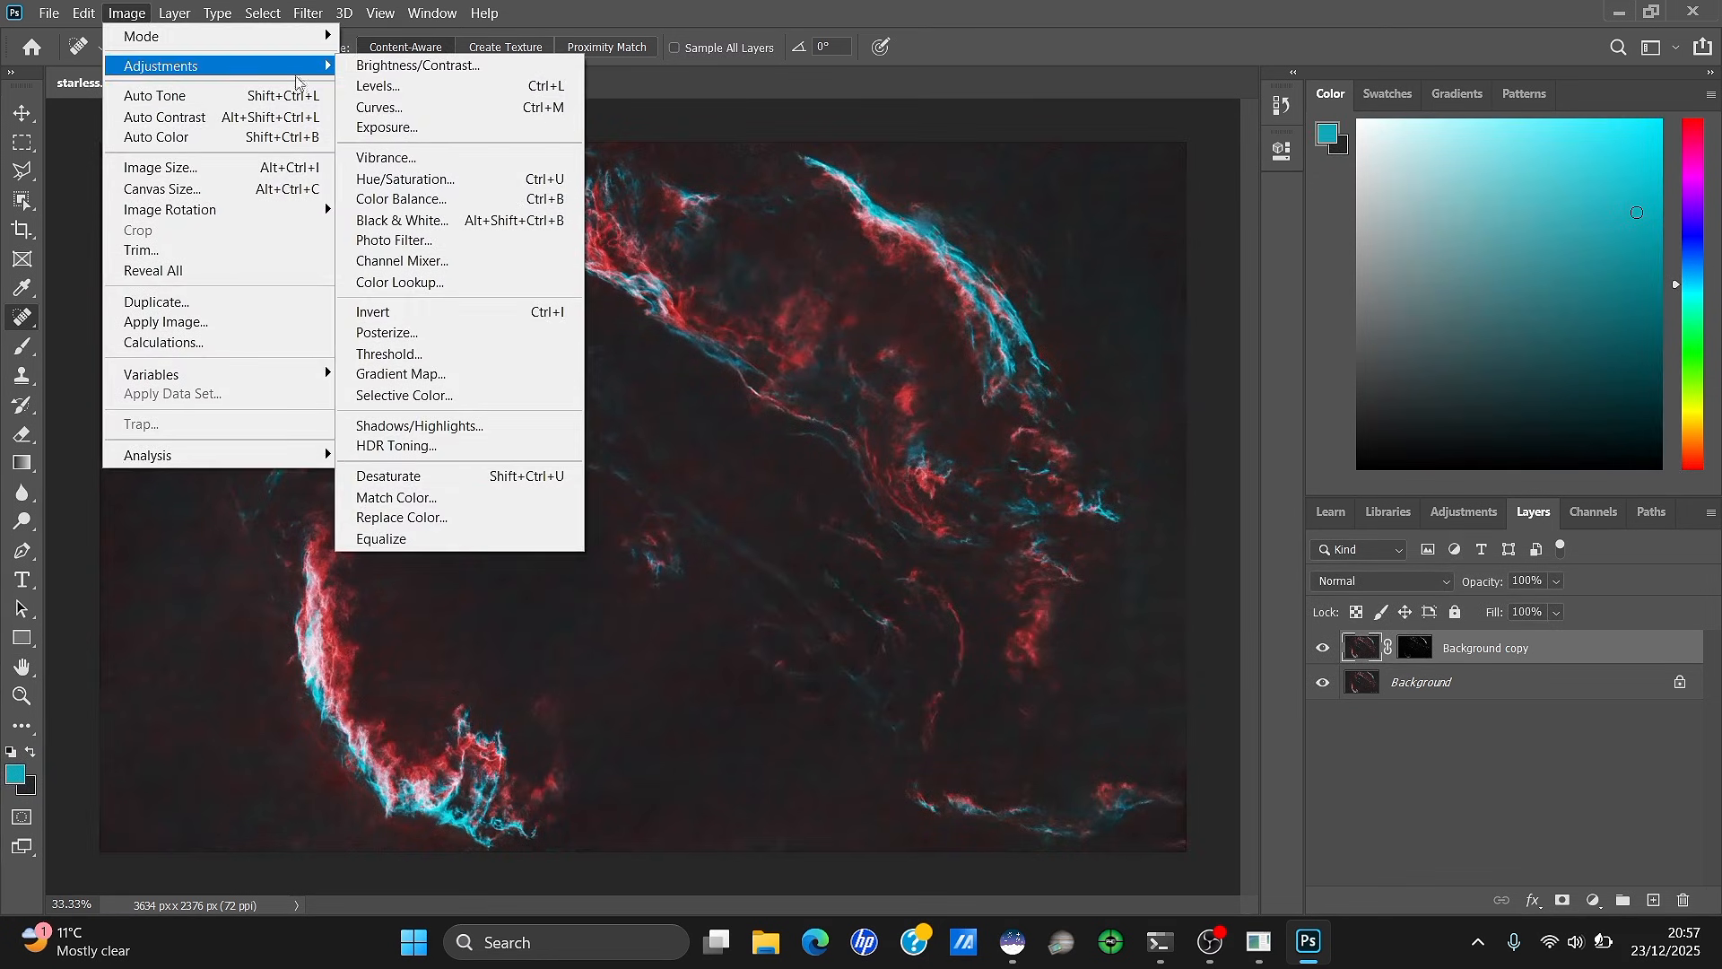
{"action": "left_click", "coordinate": [381, 106]}
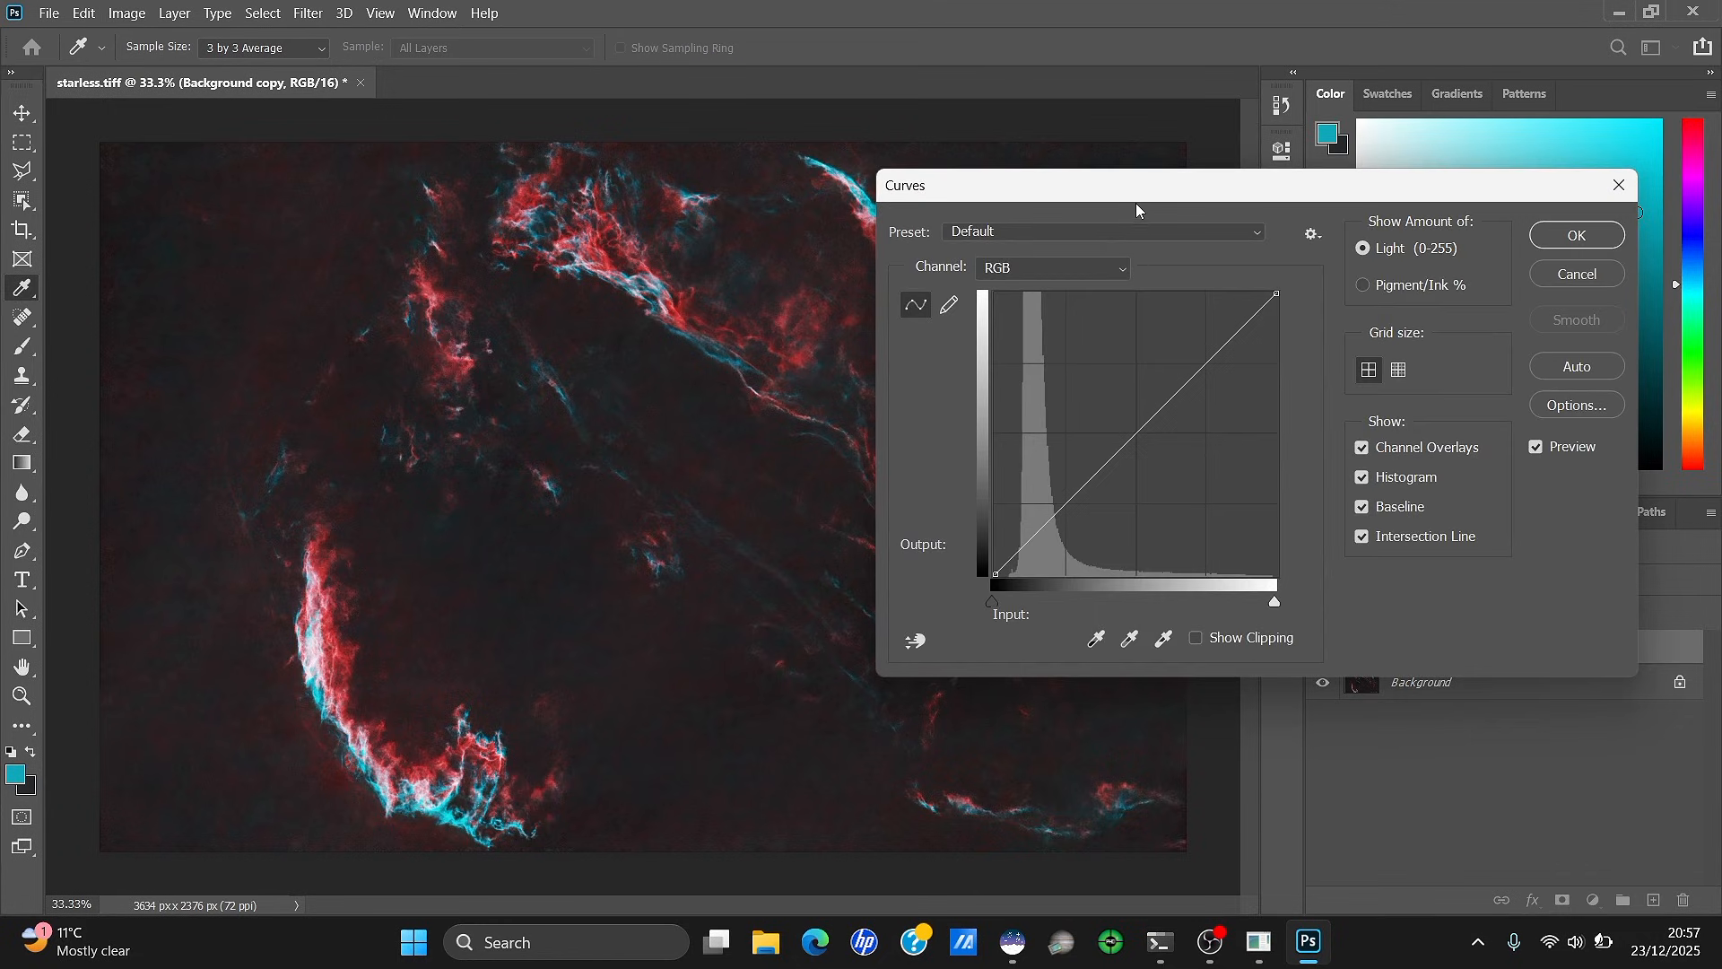
{"action": "left_click_drag", "start_coordinate": [1136, 203], "coordinate": [1367, 144]}
{"action": "mouse_move", "coordinate": [1426, 299]}
{"action": "left_mouse_down"}
{"action": "mouse_move", "coordinate": [1422, 281]}
{"action": "mouse_move", "coordinate": [1429, 314]}
{"action": "mouse_move", "coordinate": [1430, 296]}
{"action": "mouse_move", "coordinate": [1452, 302]}
{"action": "mouse_move", "coordinate": [1426, 288]}
{"action": "left_mouse_up"}
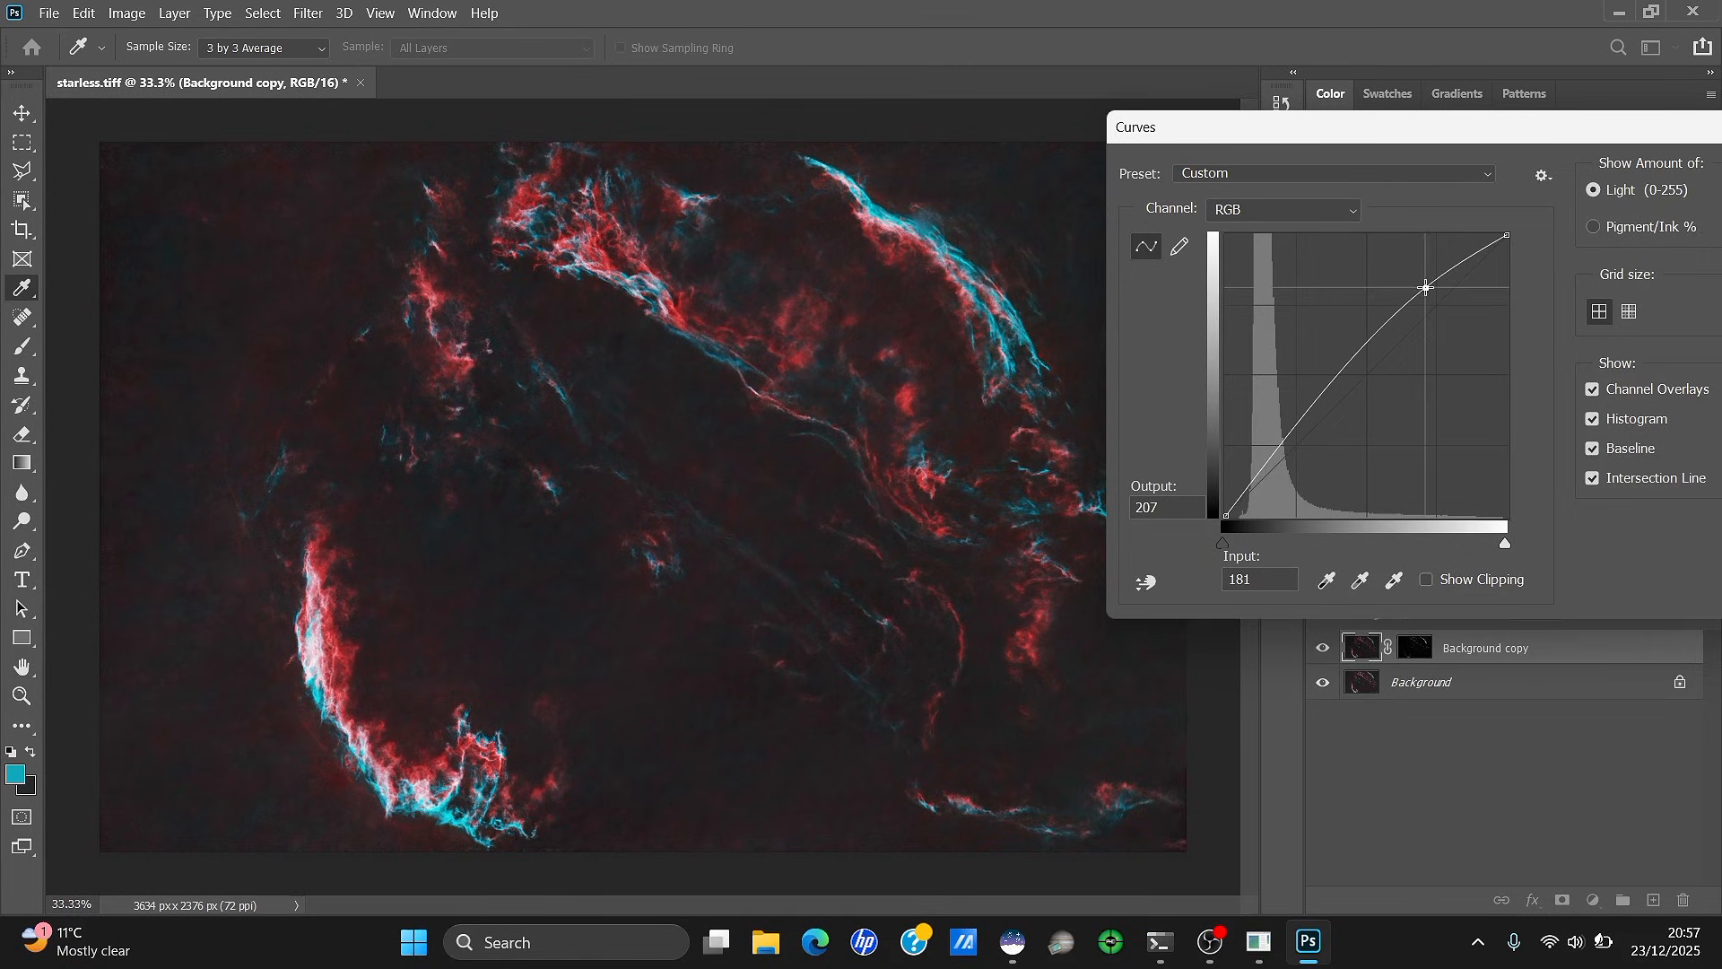
{"action": "left_click", "coordinate": [1320, 215]}
{"action": "left_click", "coordinate": [1301, 269]}
{"action": "left_click_drag", "start_coordinate": [1436, 295], "coordinate": [1378, 346]}
{"action": "left_click", "coordinate": [1306, 217]}
{"action": "left_click", "coordinate": [1318, 262]}
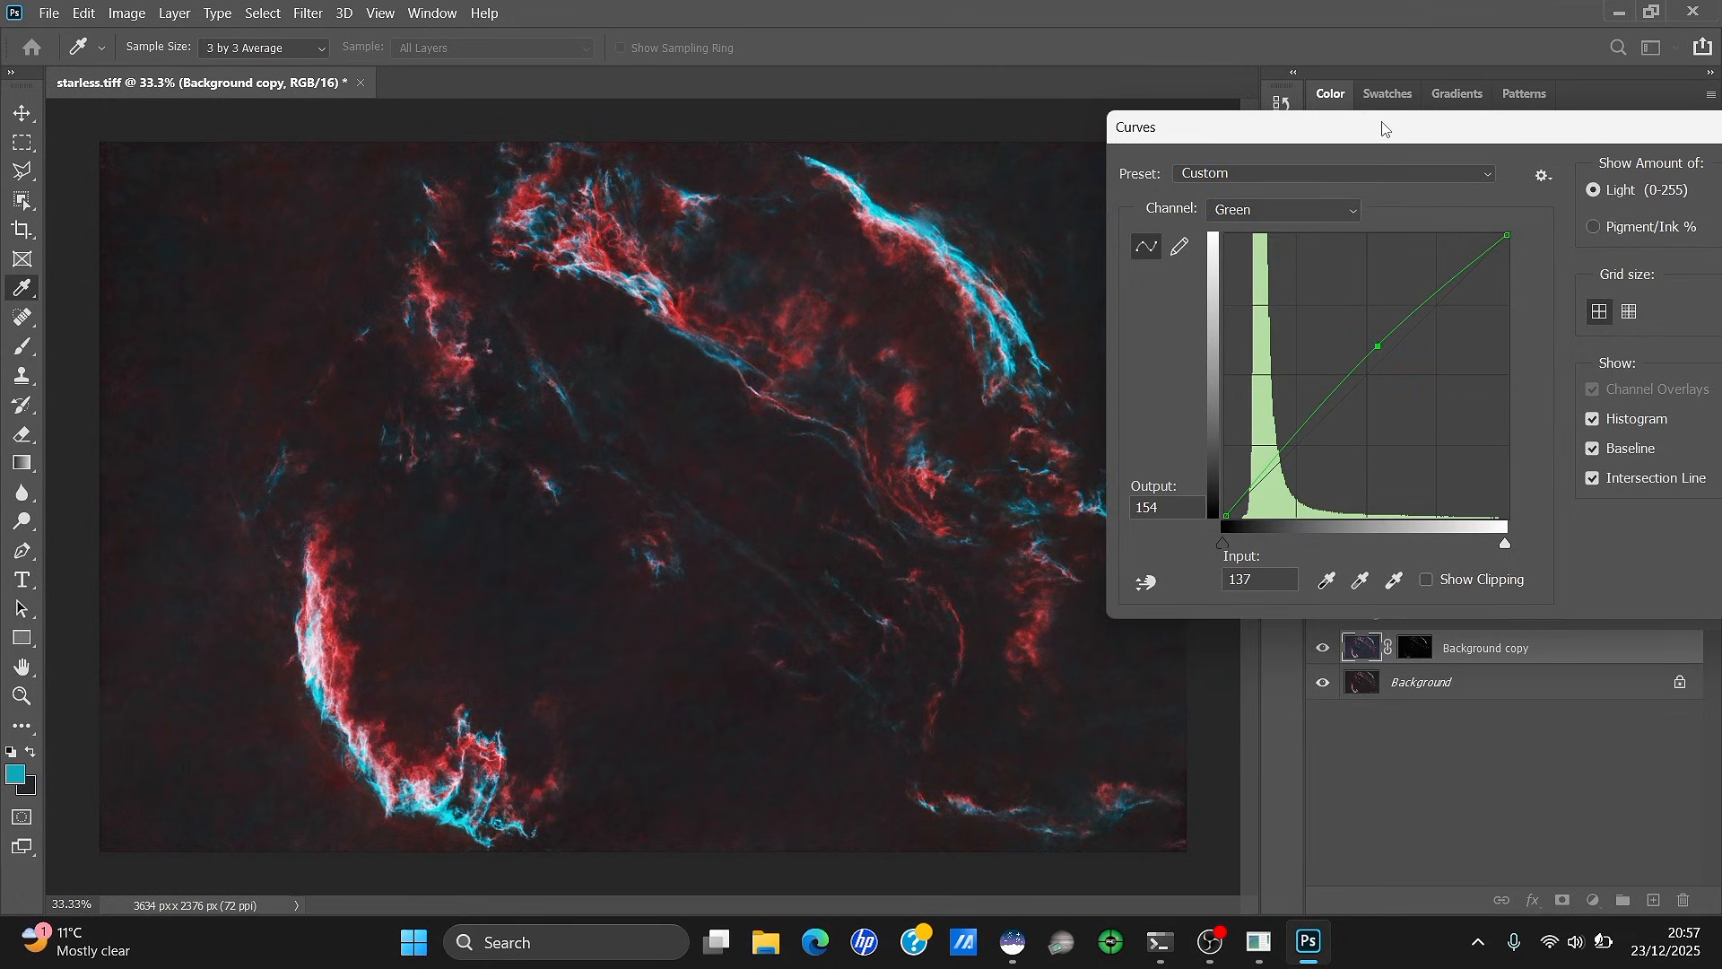
{"action": "left_click_drag", "start_coordinate": [1382, 129], "coordinate": [967, 129]}
Apply the Curves adjustment and compare before and after with Undo/Redo
{"action": "left_click", "coordinate": [1417, 176]}
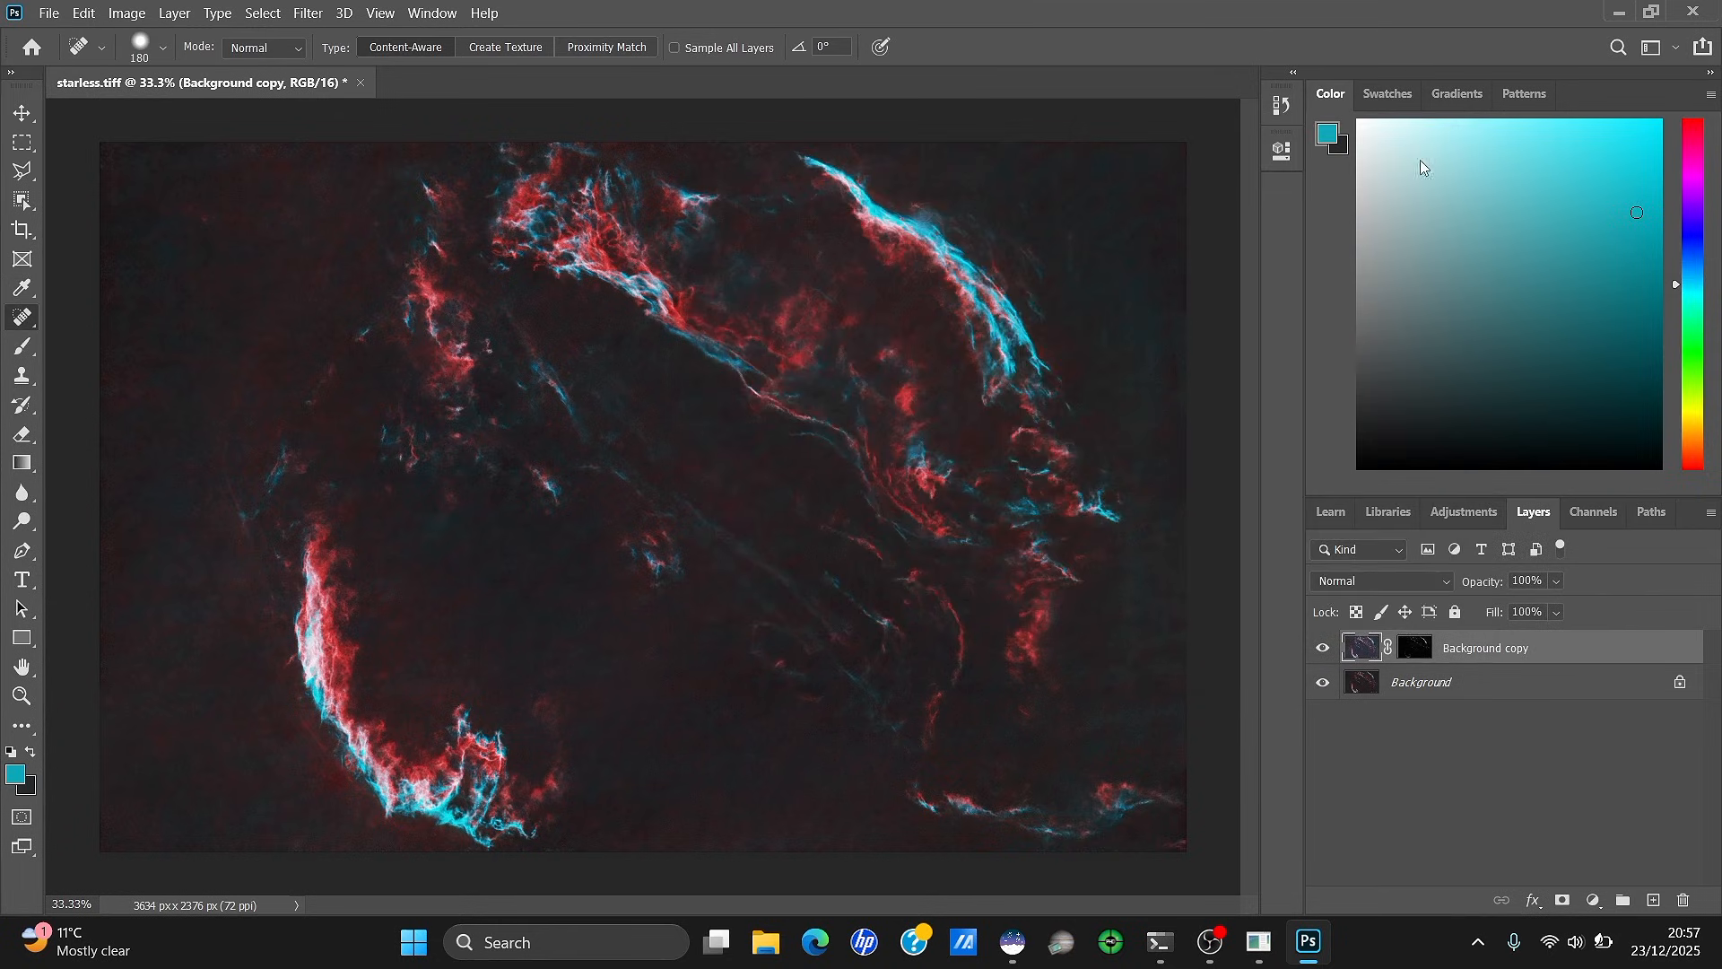
{"action": "left_click", "coordinate": [83, 13]}
{"action": "left_click", "coordinate": [94, 35]}
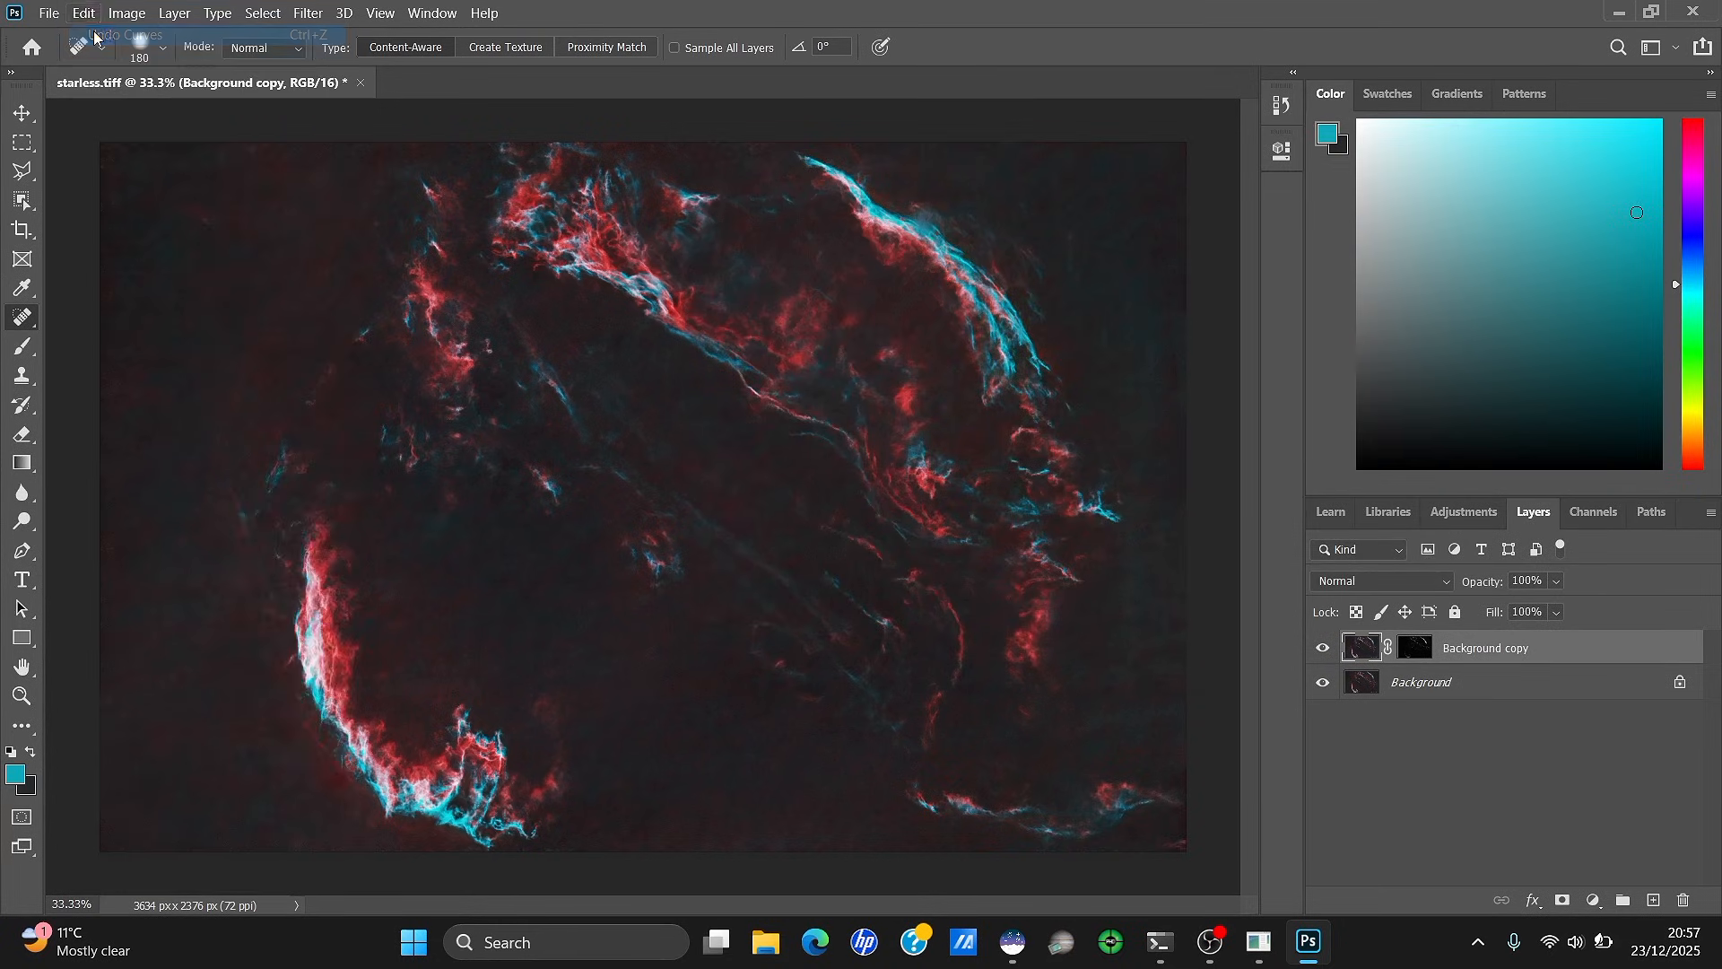
{"action": "left_click", "coordinate": [83, 12]}
{"action": "left_click", "coordinate": [113, 51]}
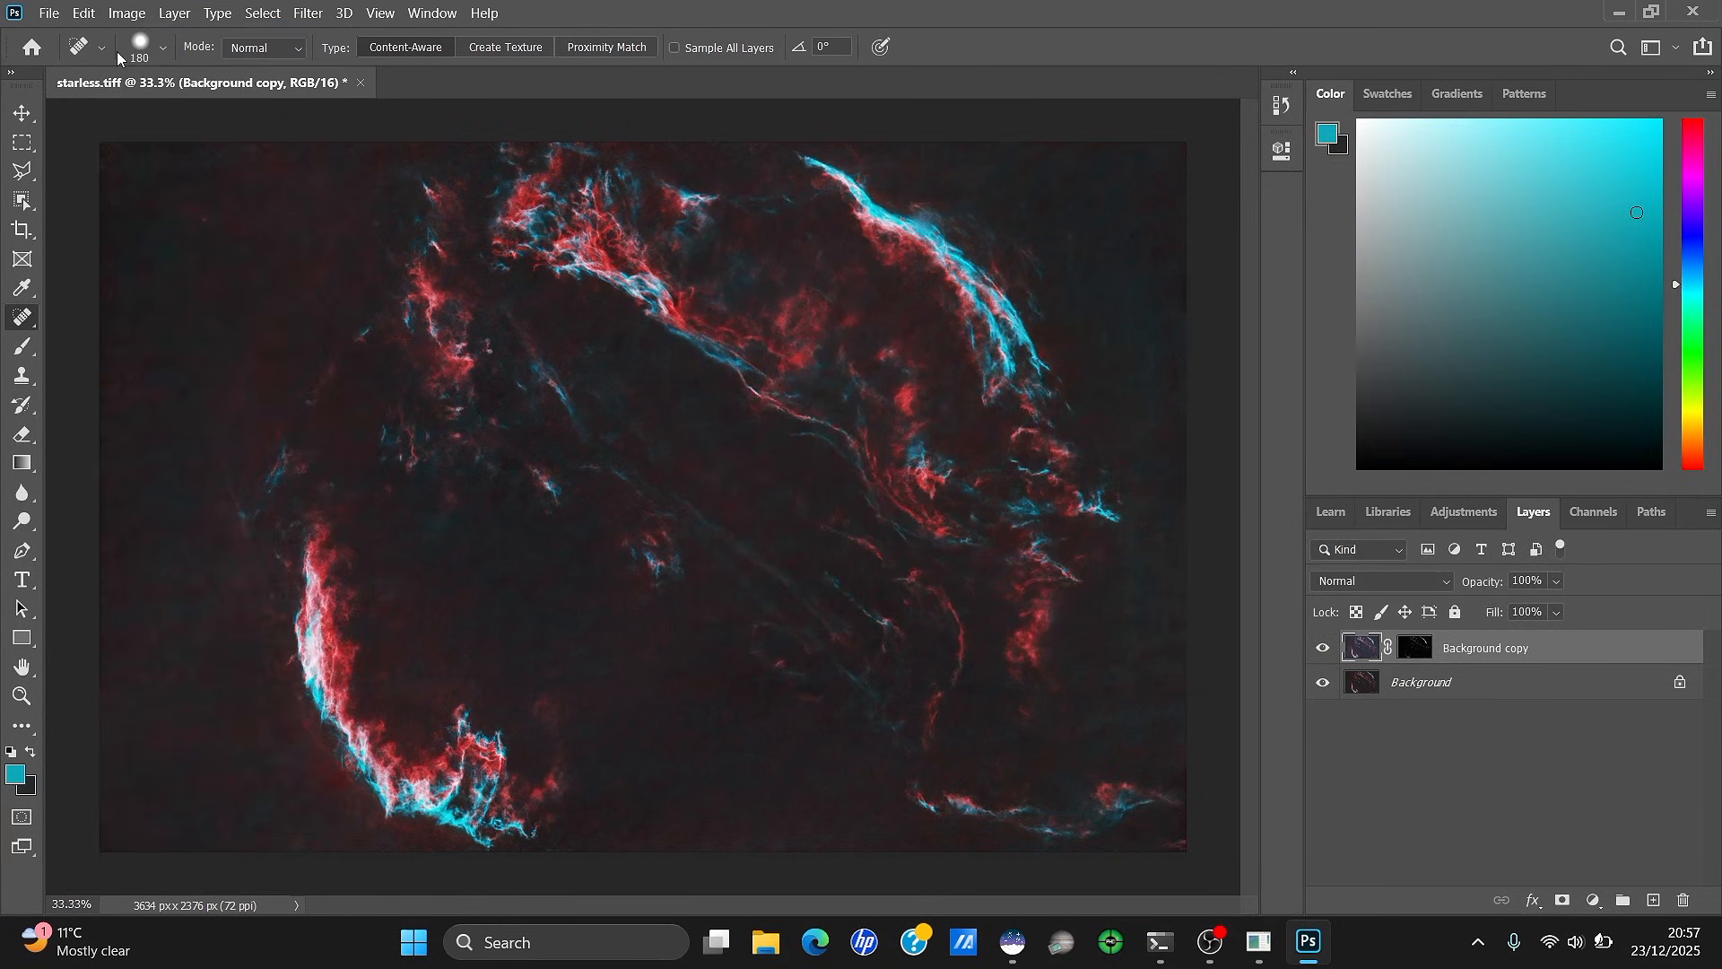
Try shifting the hue in Hue/Saturation toward green and blue, then cancel it
{"action": "left_click", "coordinate": [127, 12]}
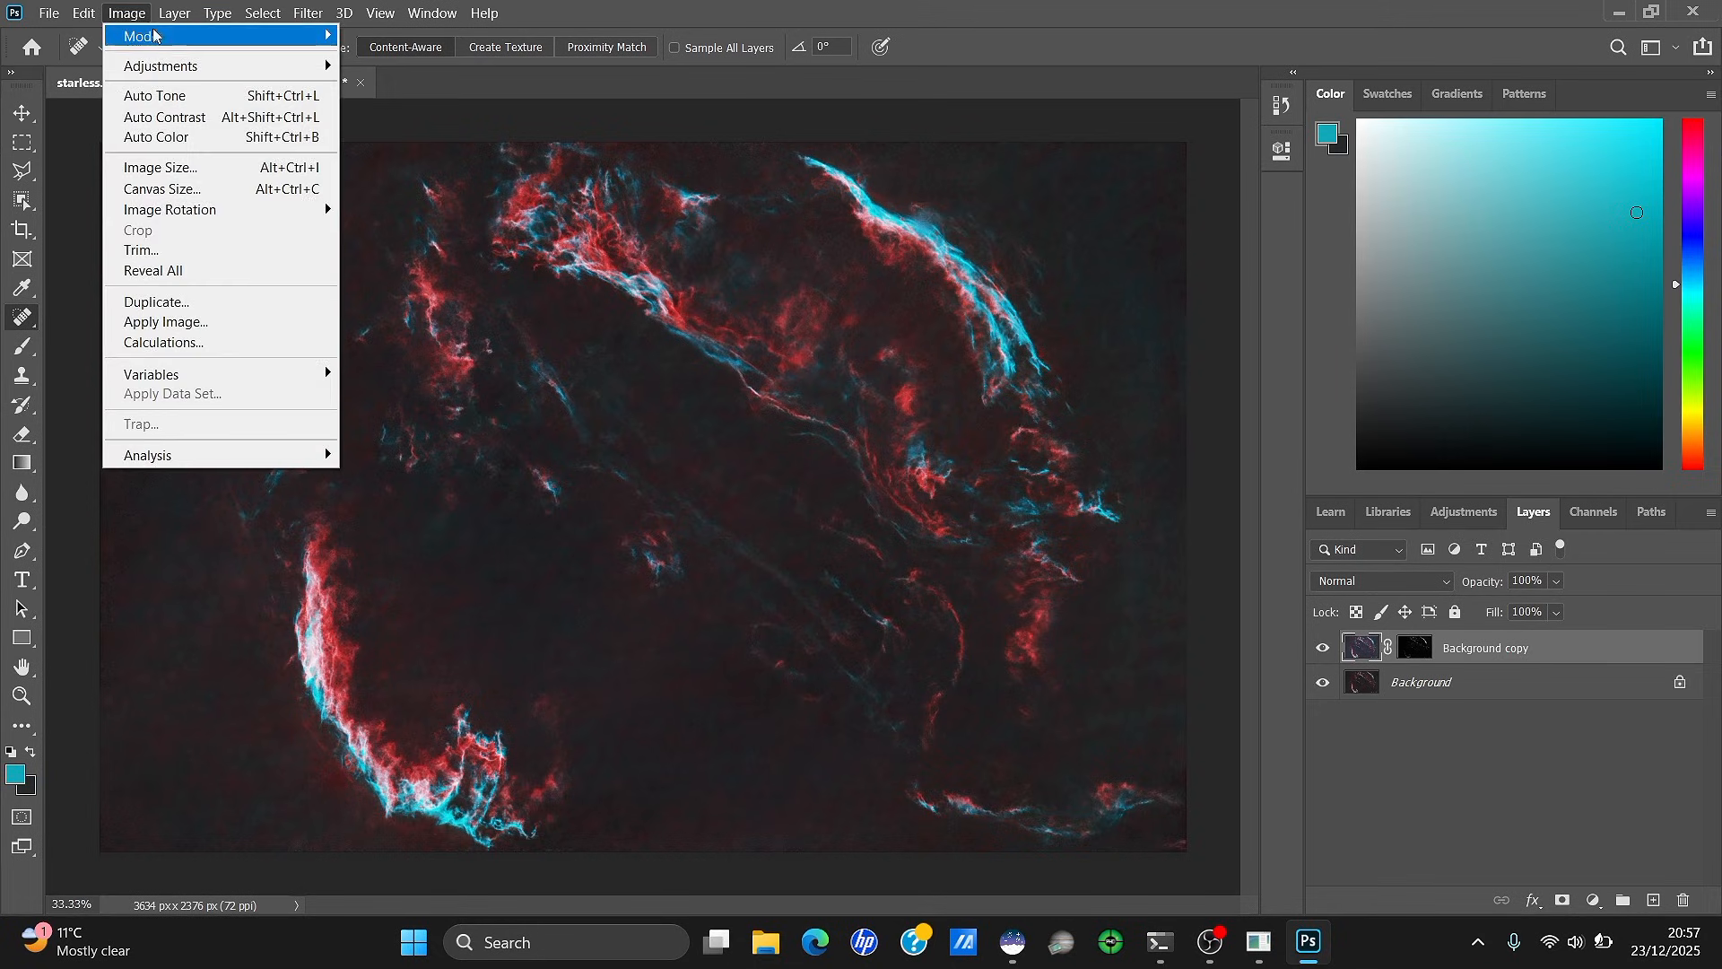
{"action": "mouse_move", "coordinate": [167, 65]}
{"action": "left_click", "coordinate": [404, 180]}
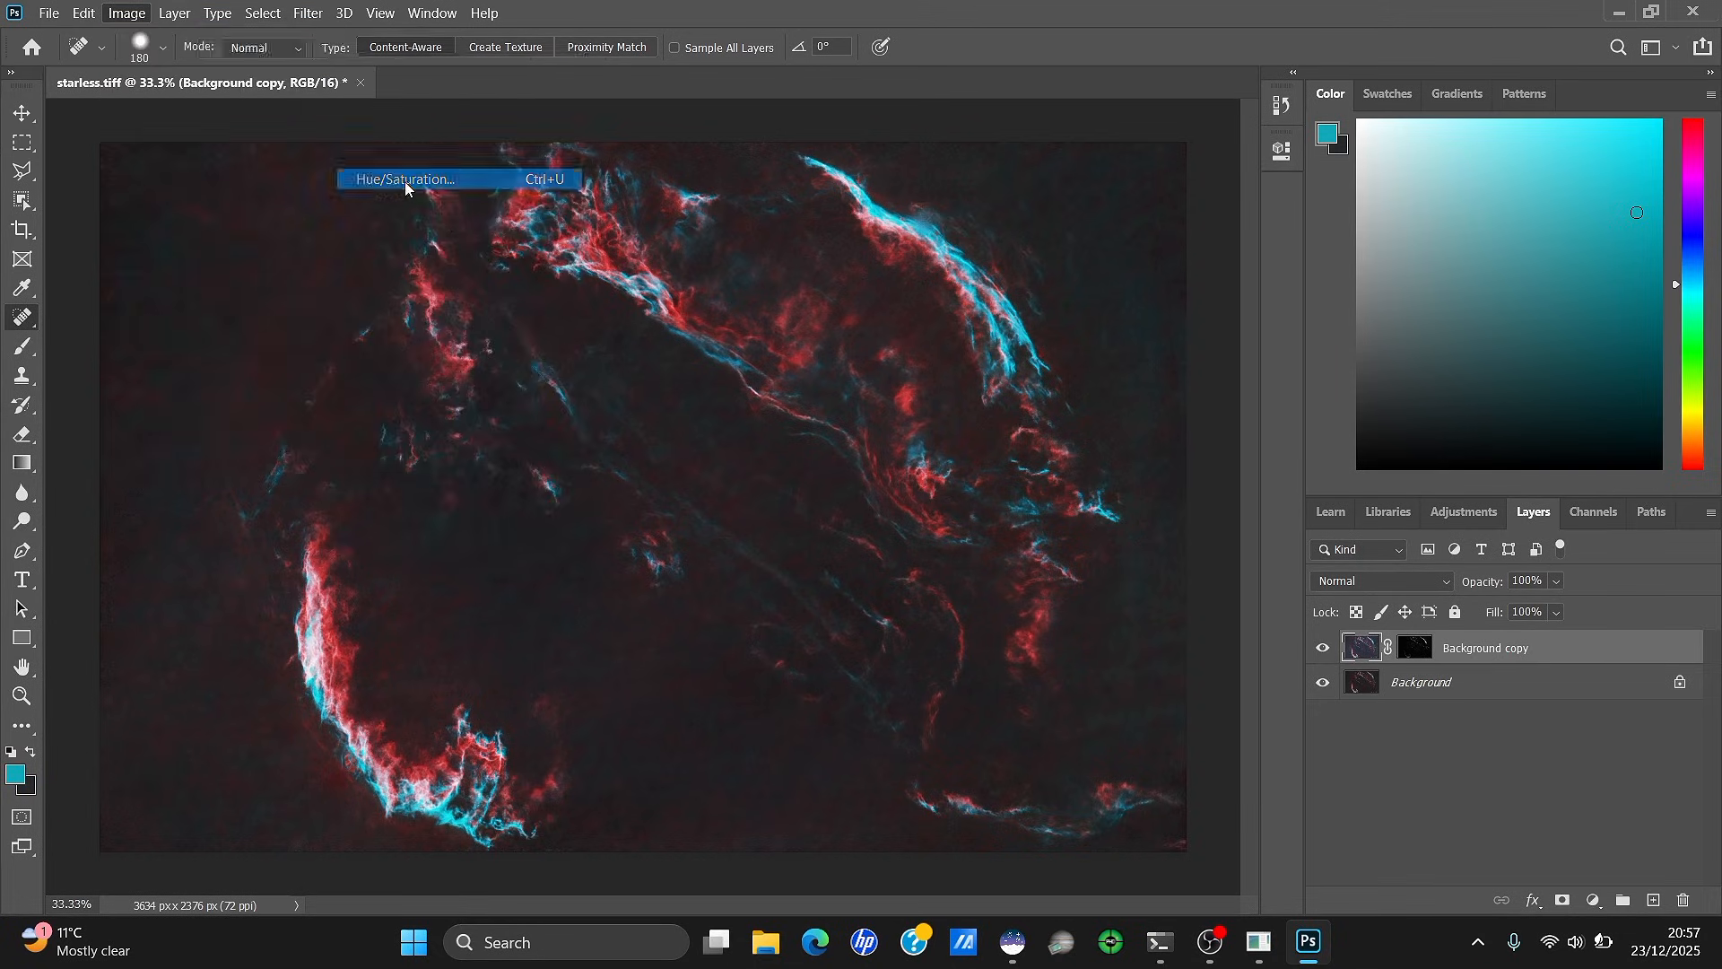
{"action": "left_click_drag", "start_coordinate": [1363, 279], "coordinate": [1348, 282]}
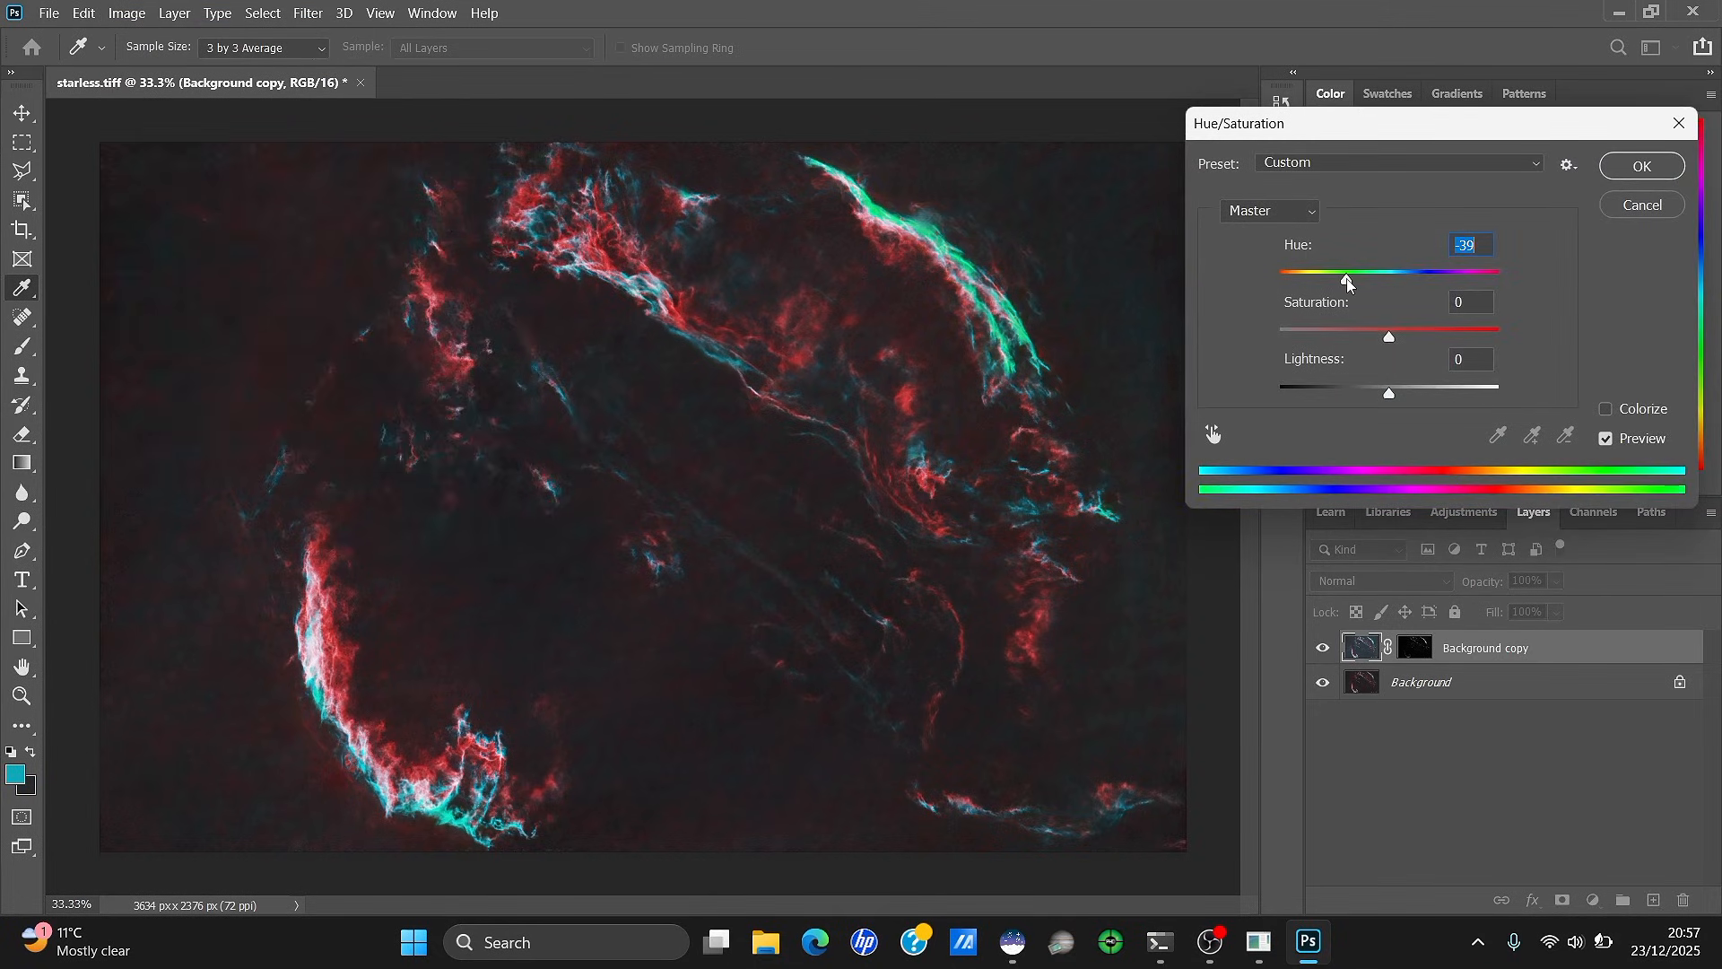
{"action": "left_click", "coordinate": [1423, 283]}
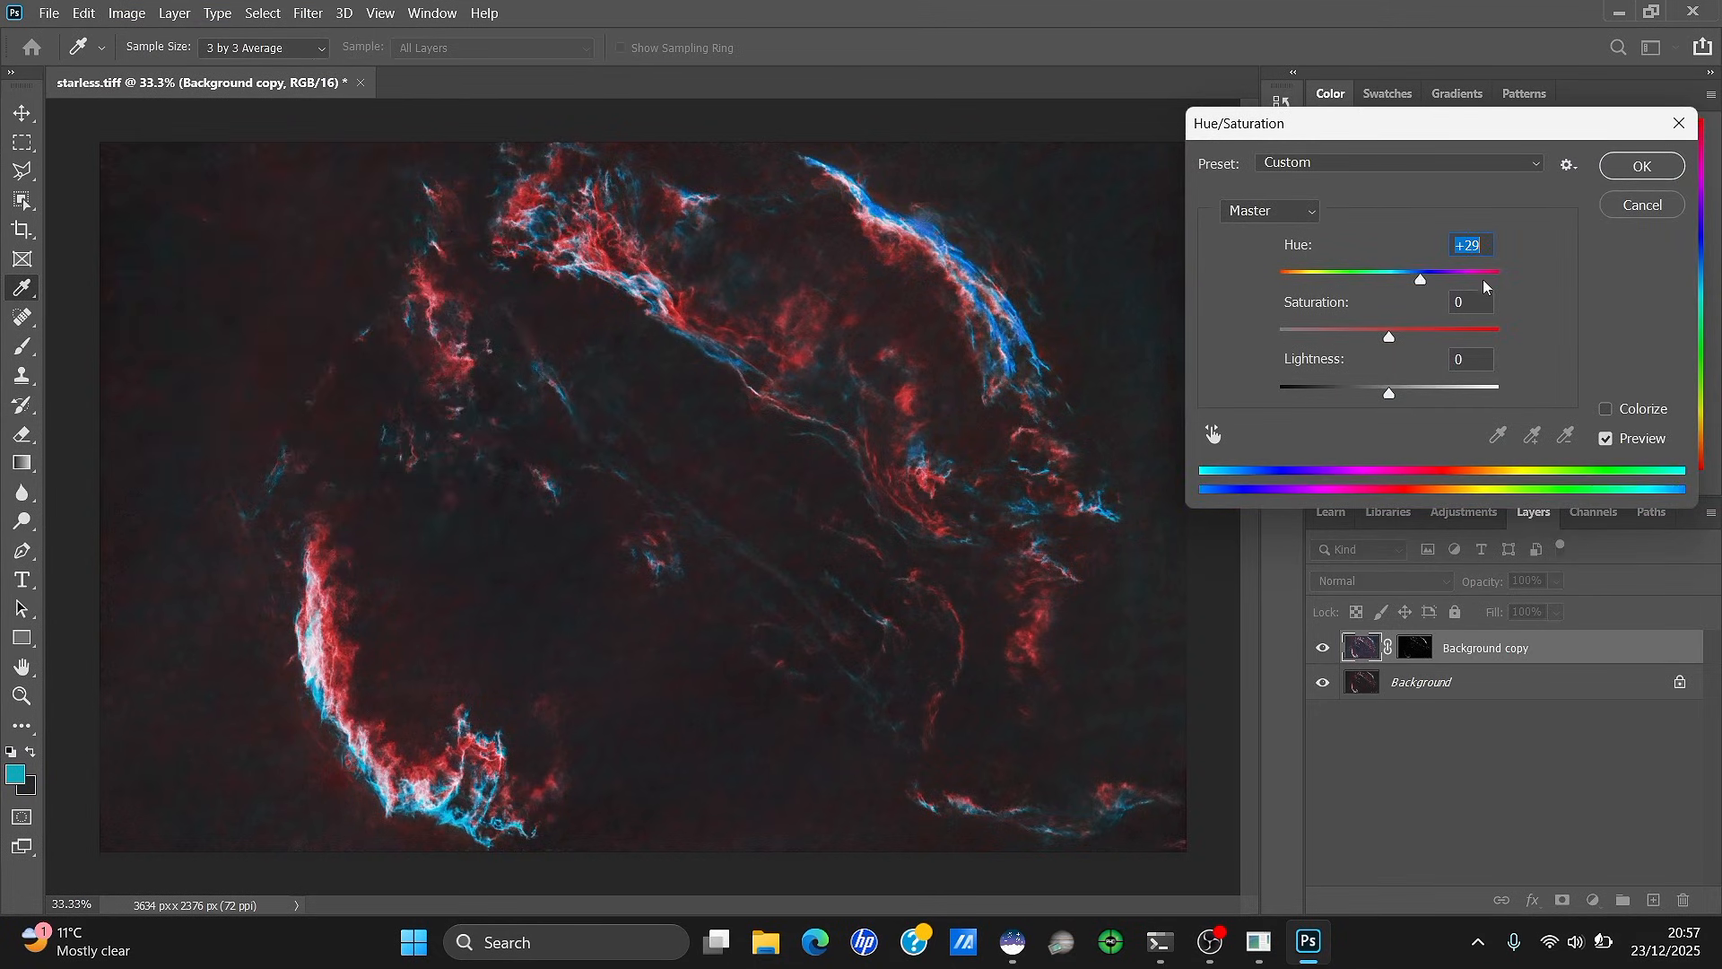
{"action": "left_click", "coordinate": [1640, 202]}
Apply a Vibrance adjustment with Saturation +42 to Background copy
{"action": "left_click", "coordinate": [135, 12]}
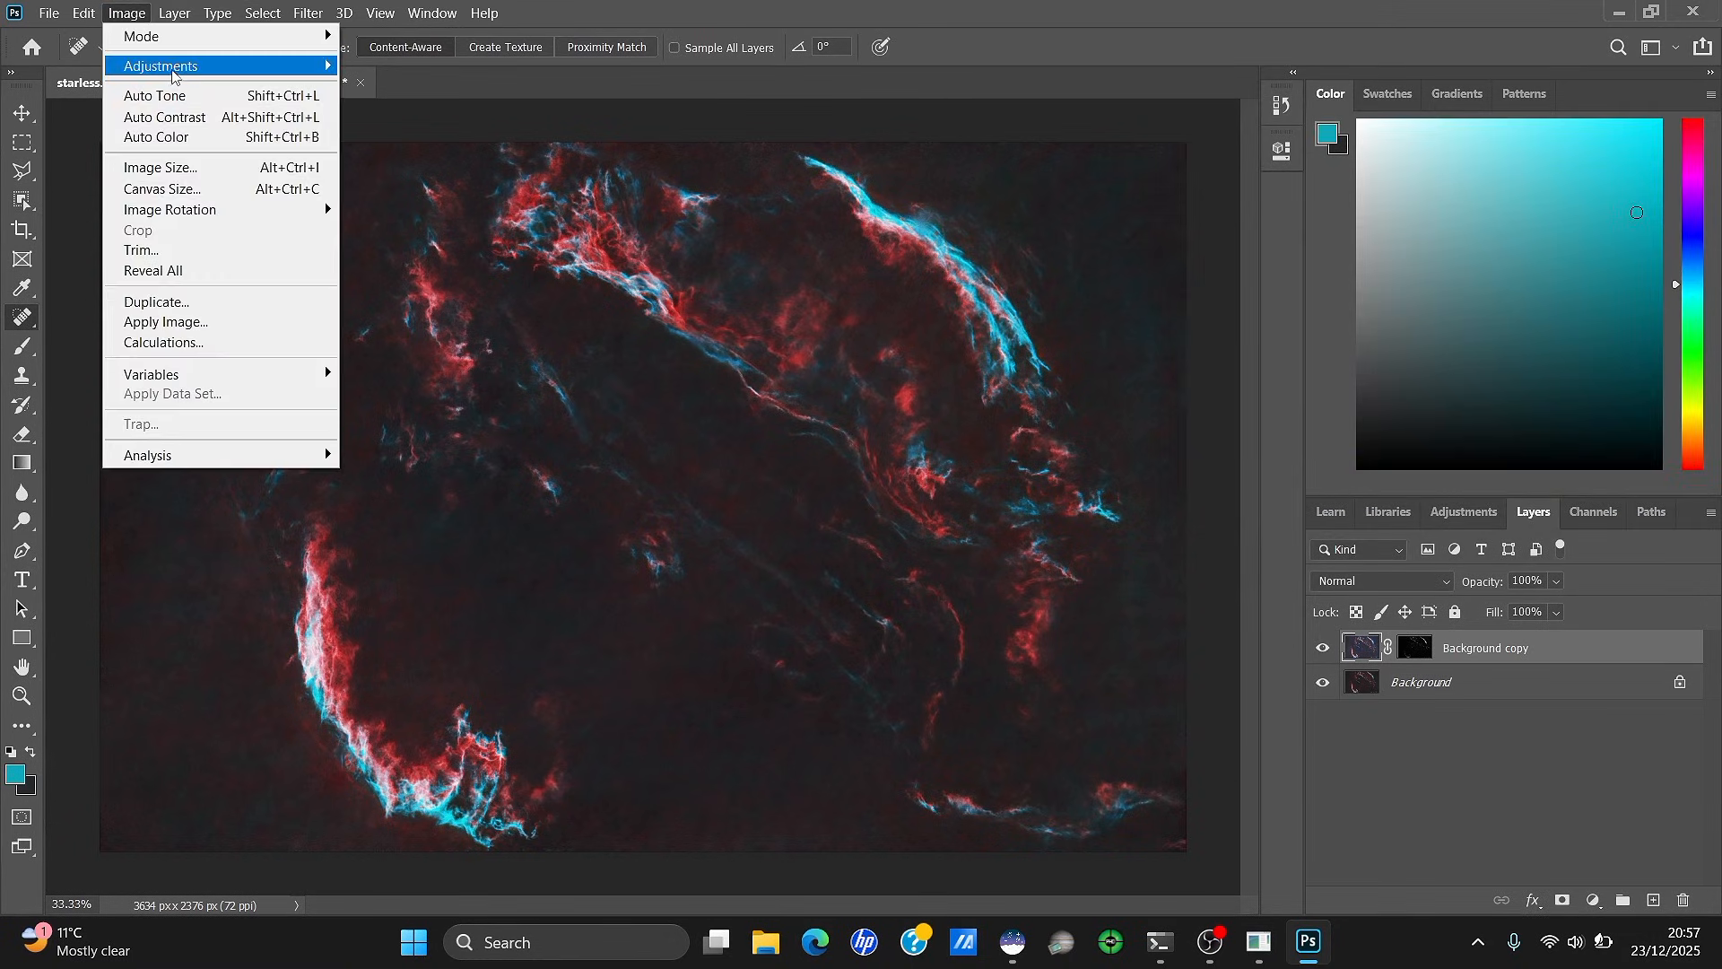
{"action": "mouse_move", "coordinate": [184, 70]}
{"action": "left_click", "coordinate": [395, 157]}
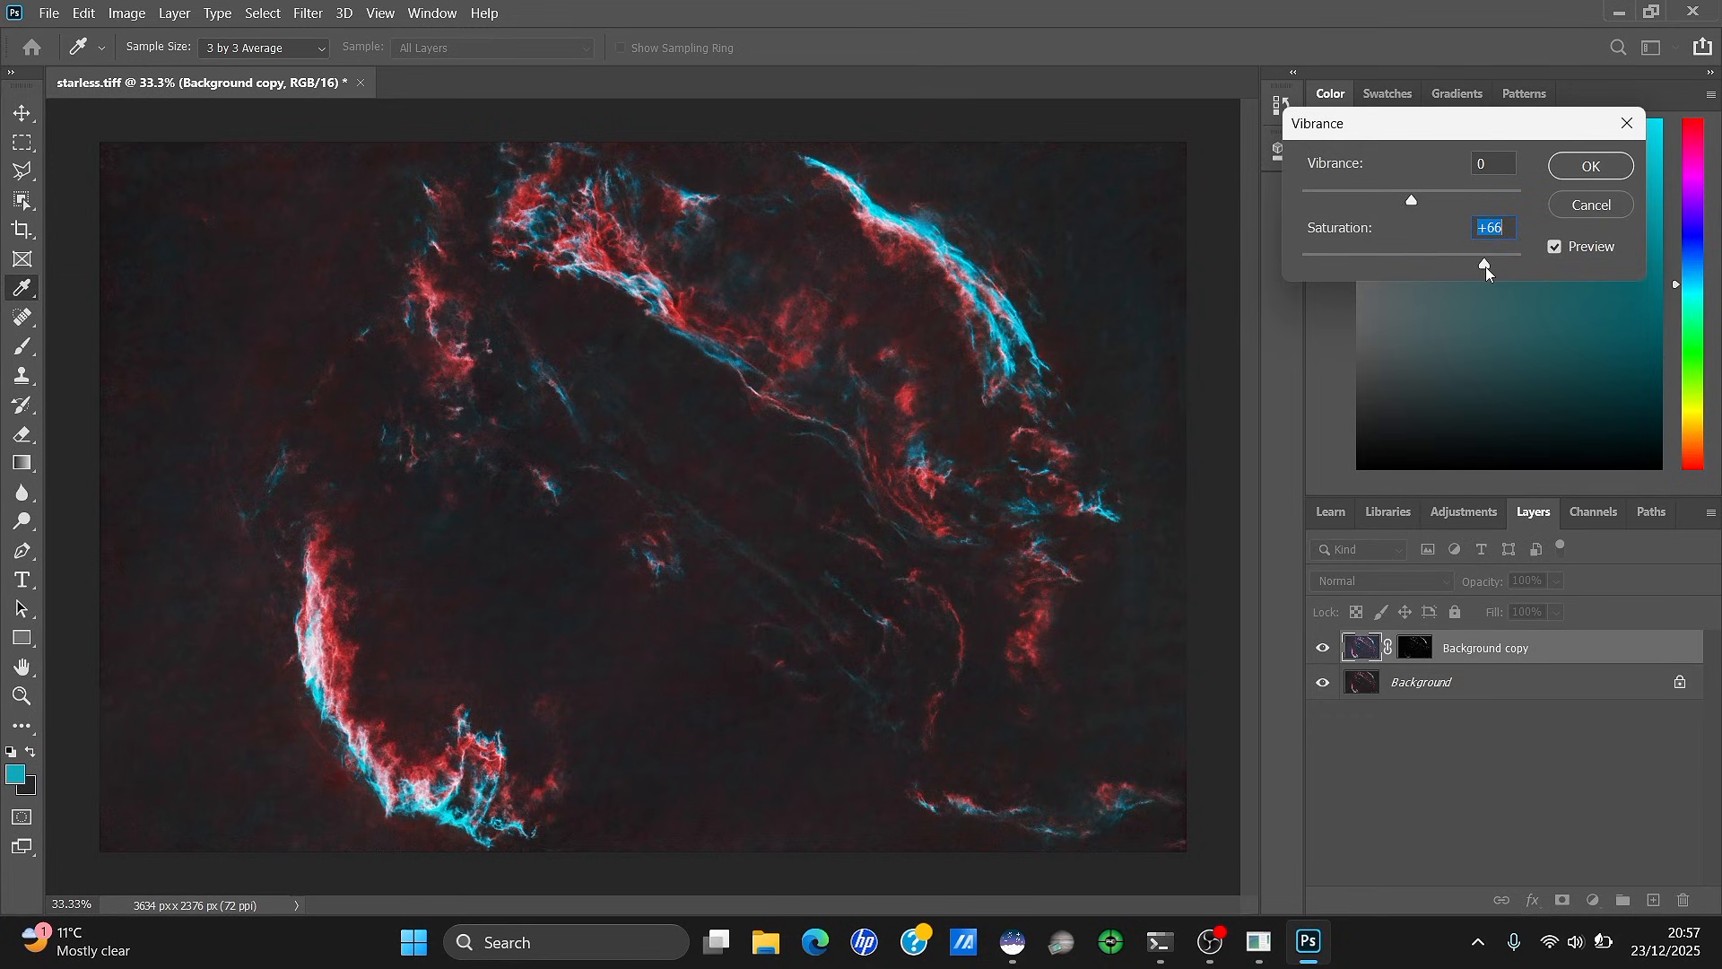
{"action": "left_click", "coordinate": [1412, 258]}
{"action": "left_click", "coordinate": [1589, 166]}
{"action": "key", "text": "j"}
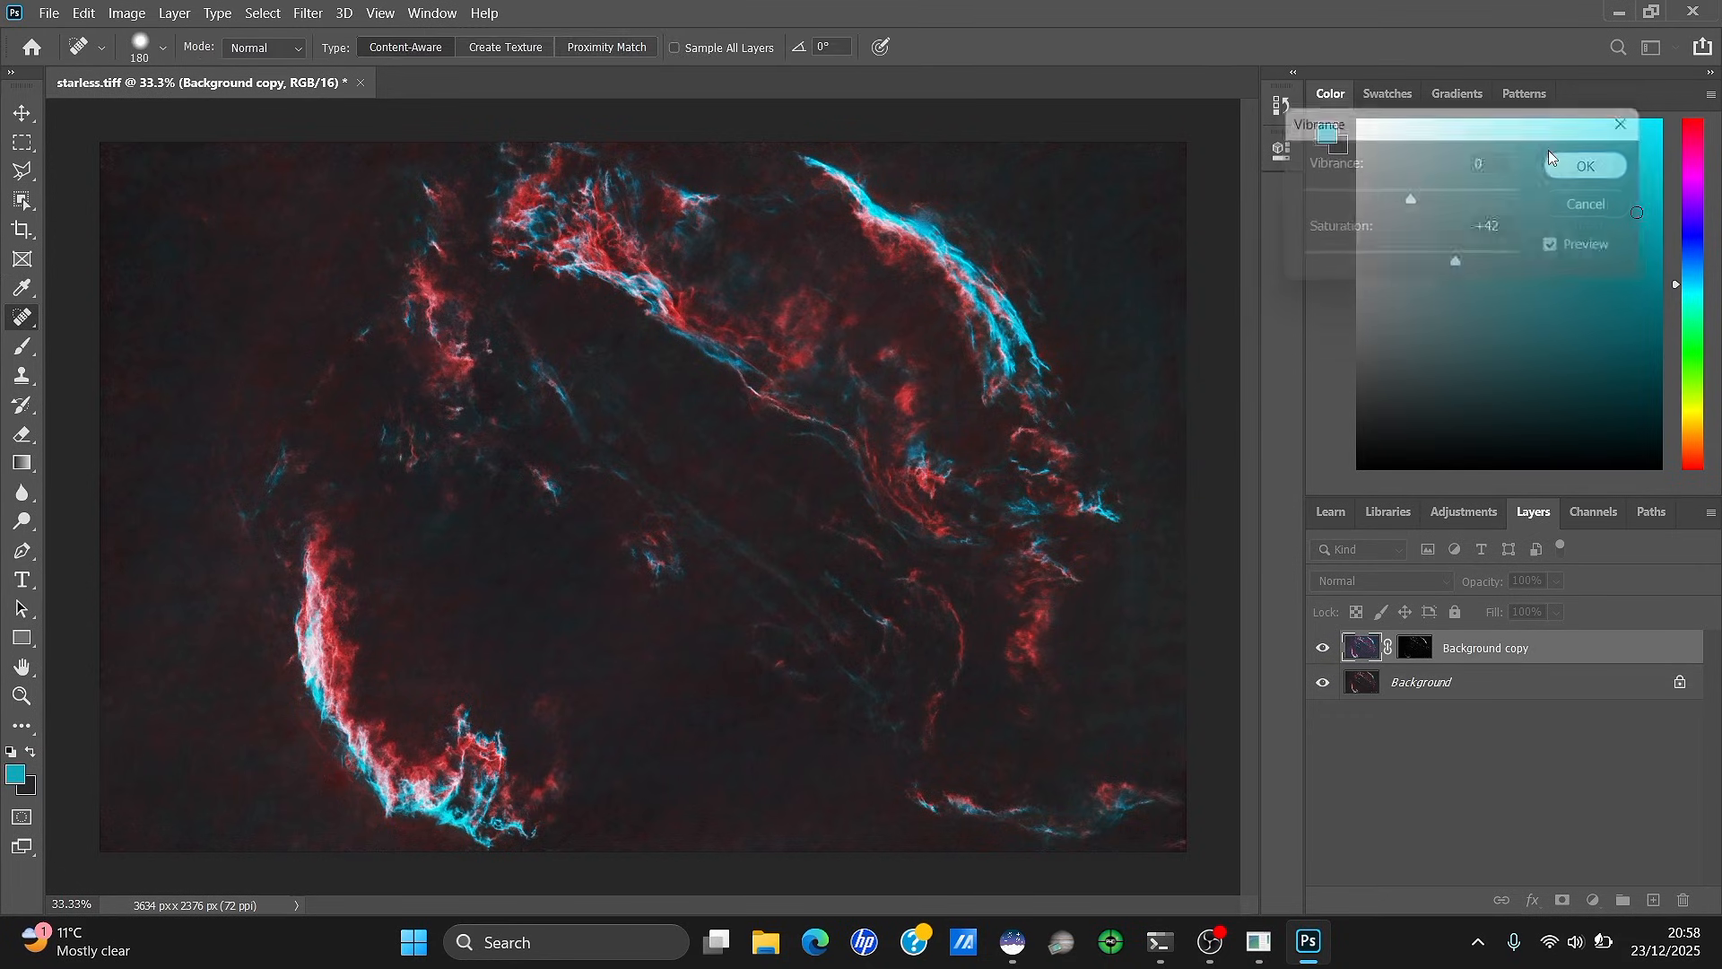
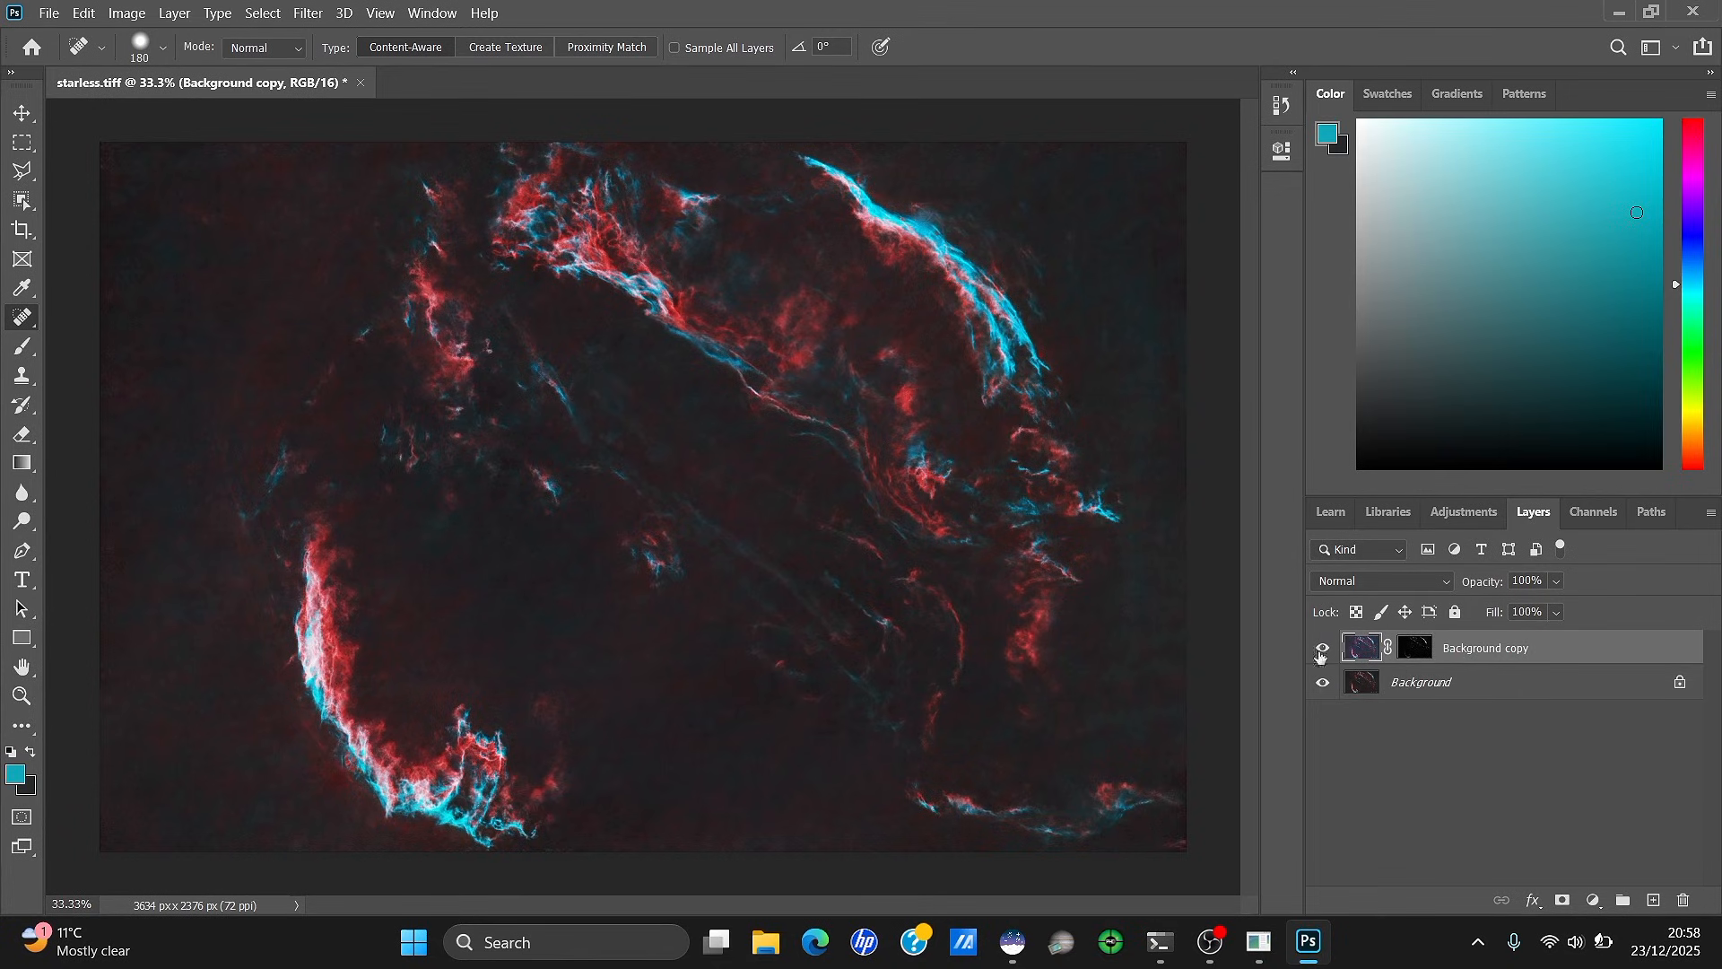
Apply the copy layer's mask and merge the visible layers into a single Background
{"action": "right_click", "coordinate": [1416, 656]}
{"action": "left_click", "coordinate": [1454, 715]}
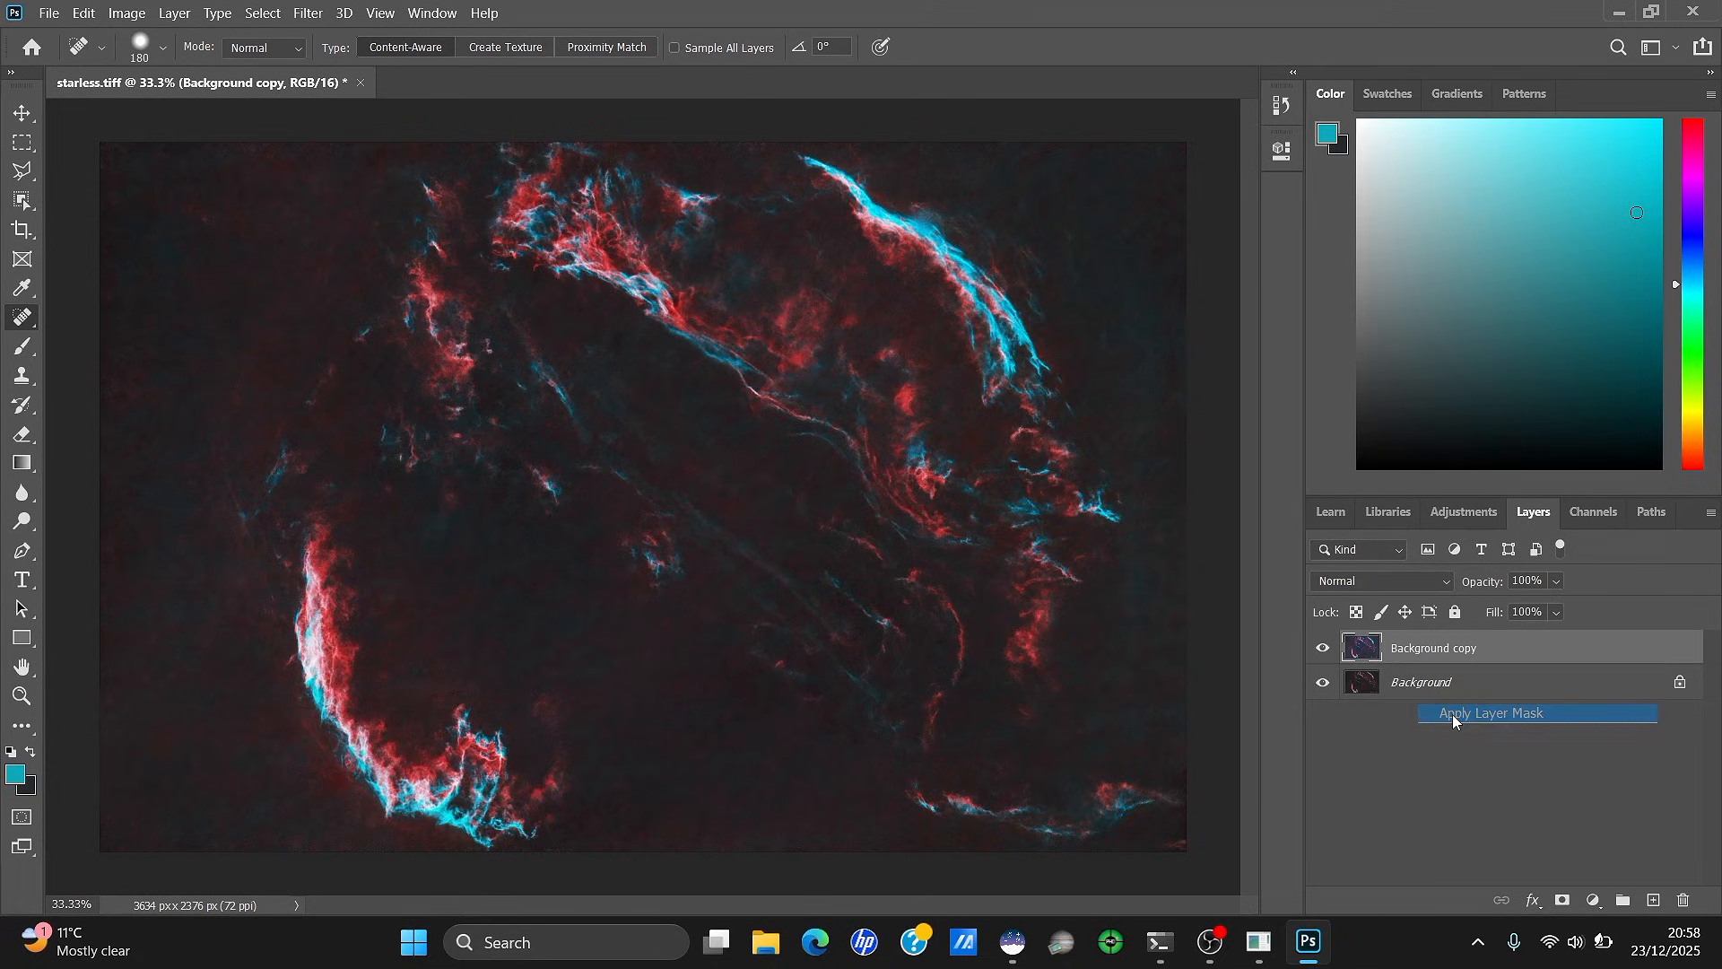
{"action": "right_click", "coordinate": [1428, 650]}
{"action": "left_click", "coordinate": [1403, 662]}
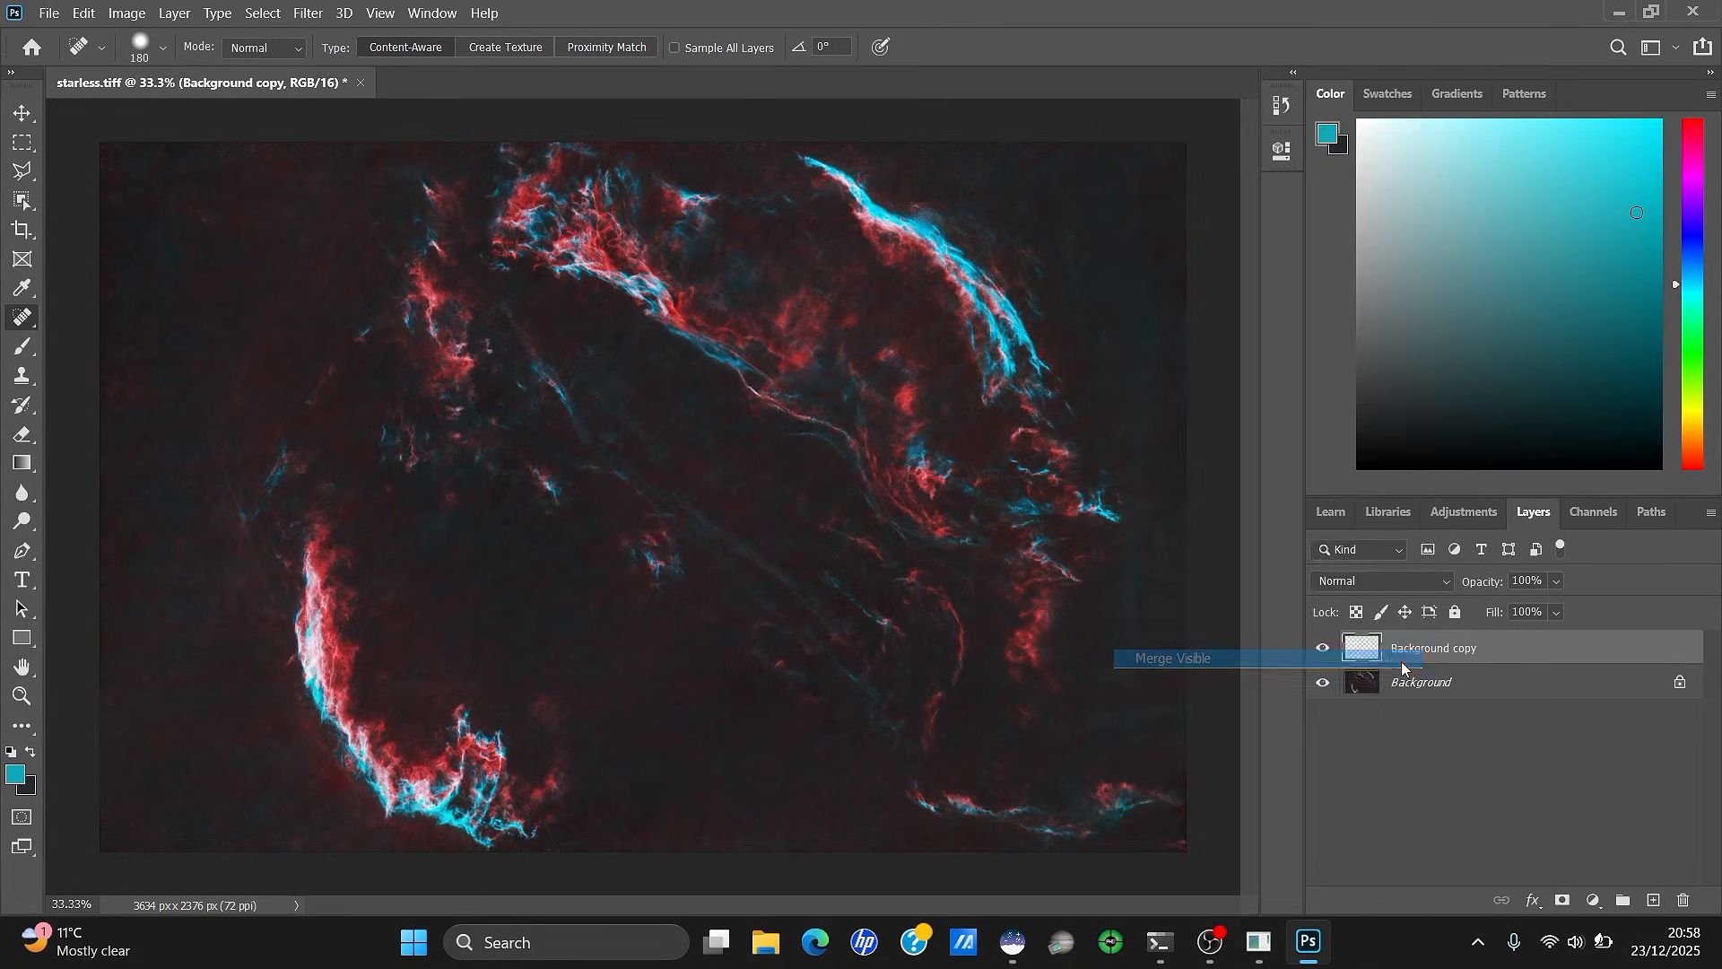
{"action": "right_click", "coordinate": [1428, 652]}
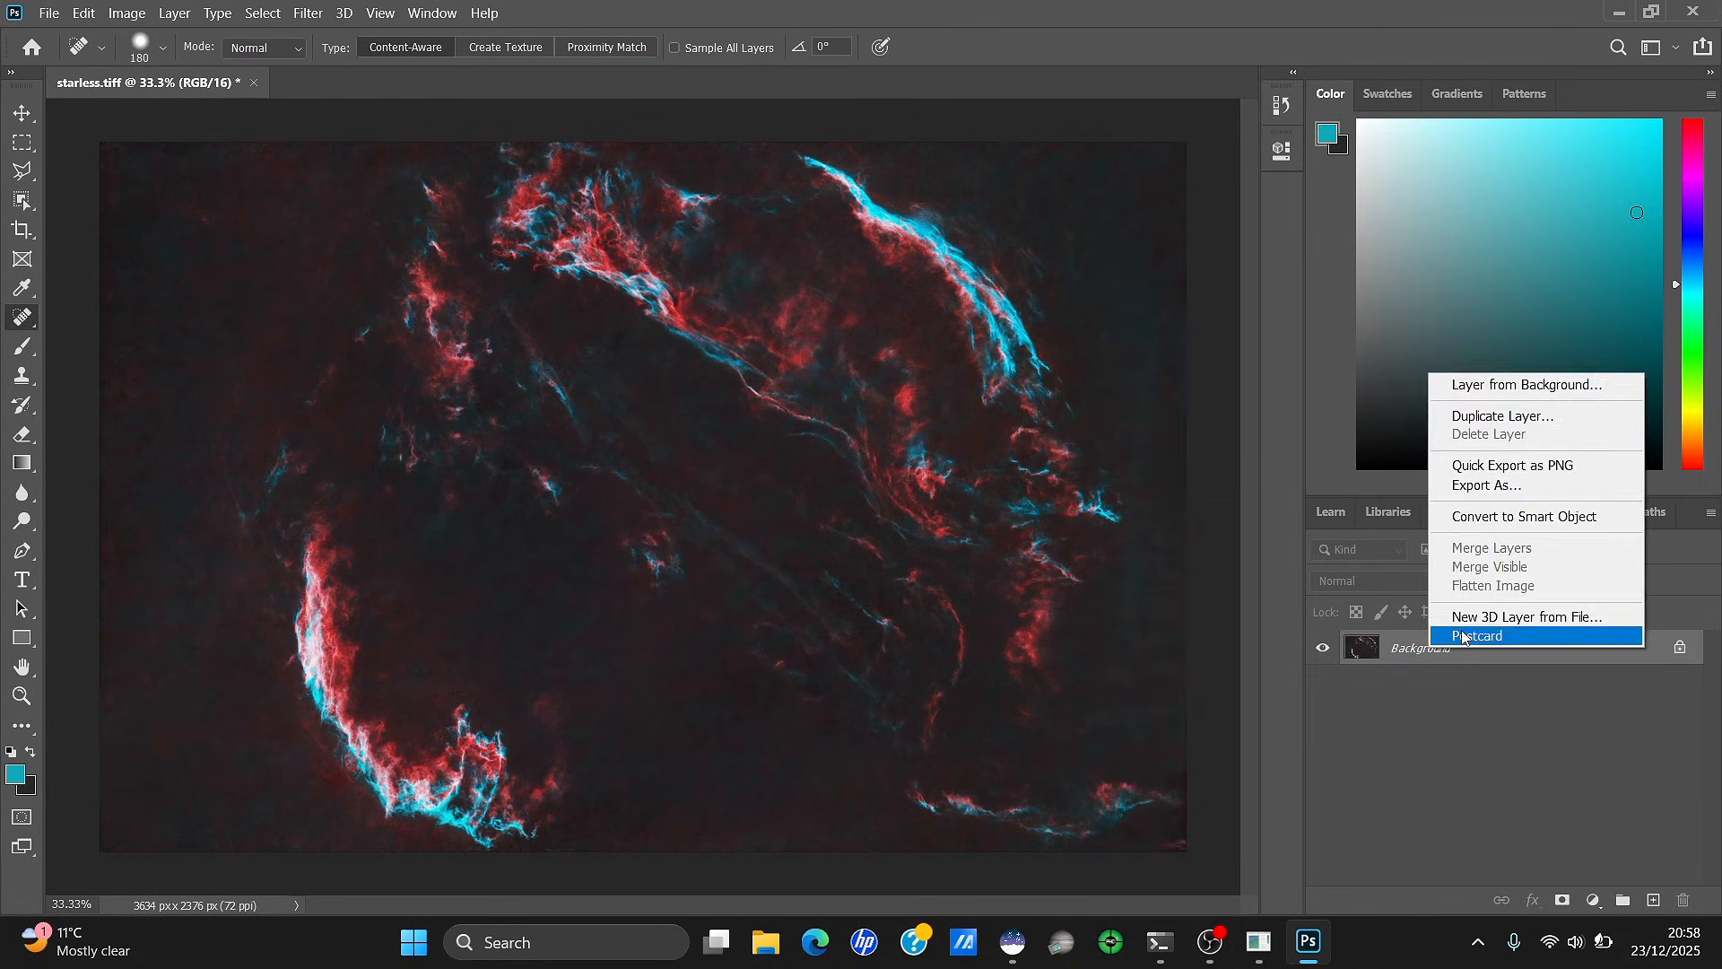
Duplicate Background and mask the copy with a Color Range selection (Fuzziness 180) of the red and cyan filaments
{"action": "left_click", "coordinate": [1535, 417]}
{"action": "left_click", "coordinate": [1047, 247]}
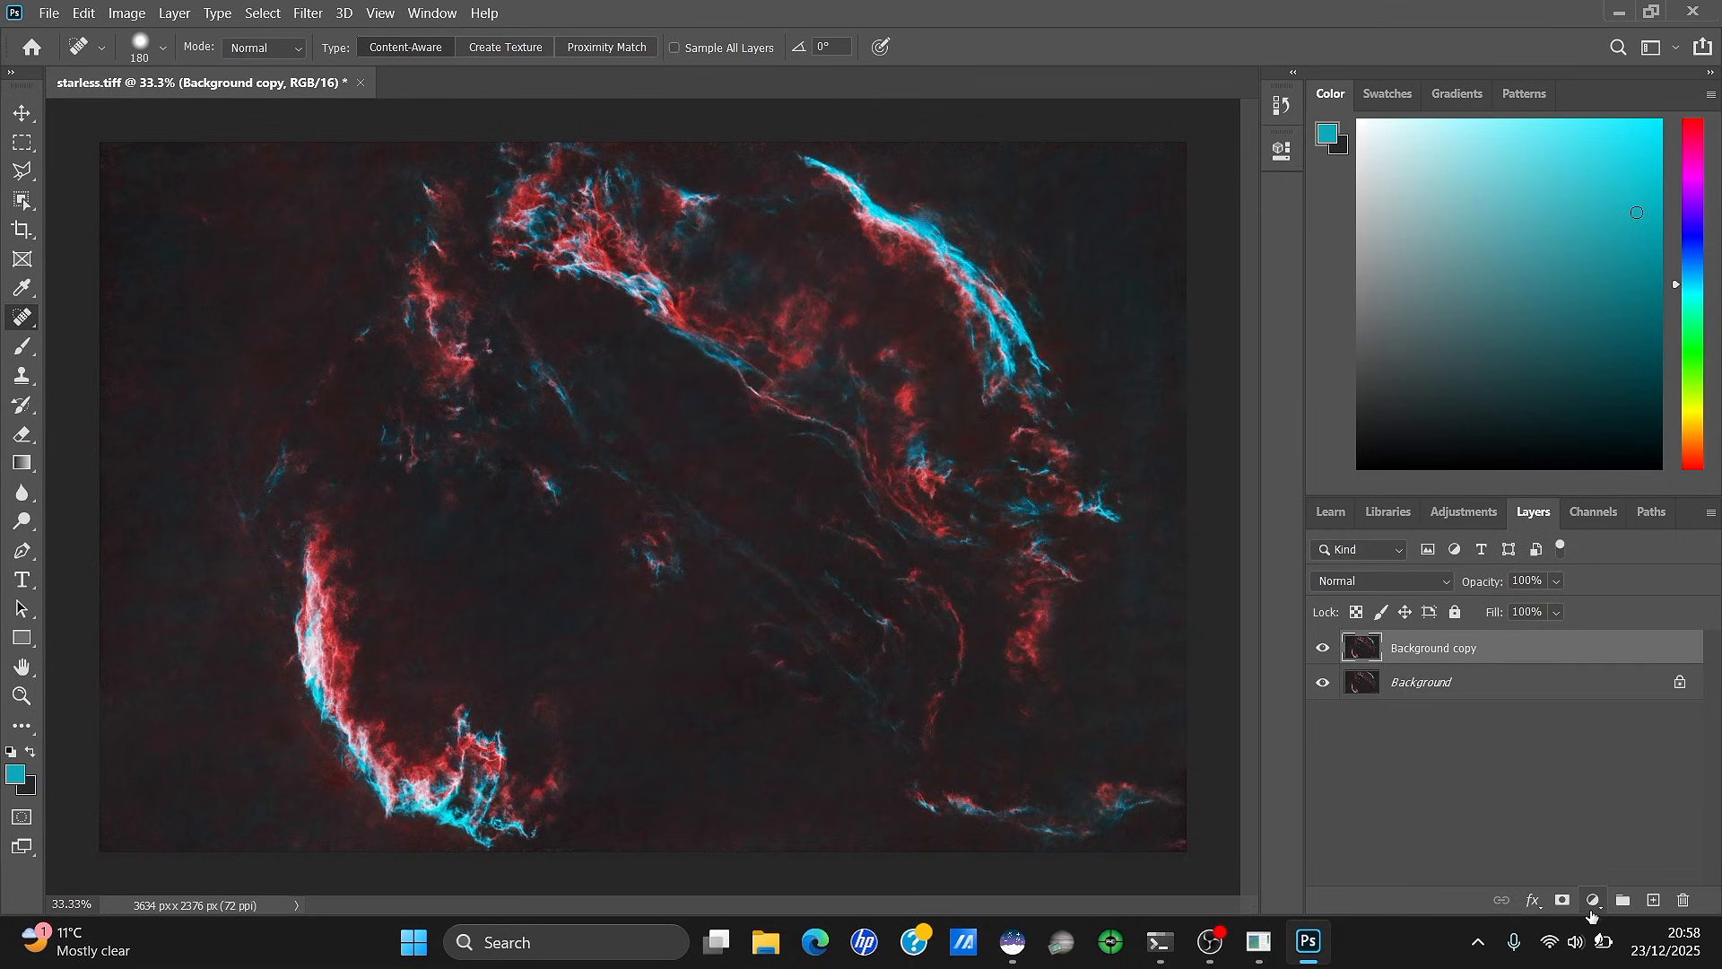
{"action": "left_click", "coordinate": [1563, 899]}
{"action": "left_click", "coordinate": [127, 13]}
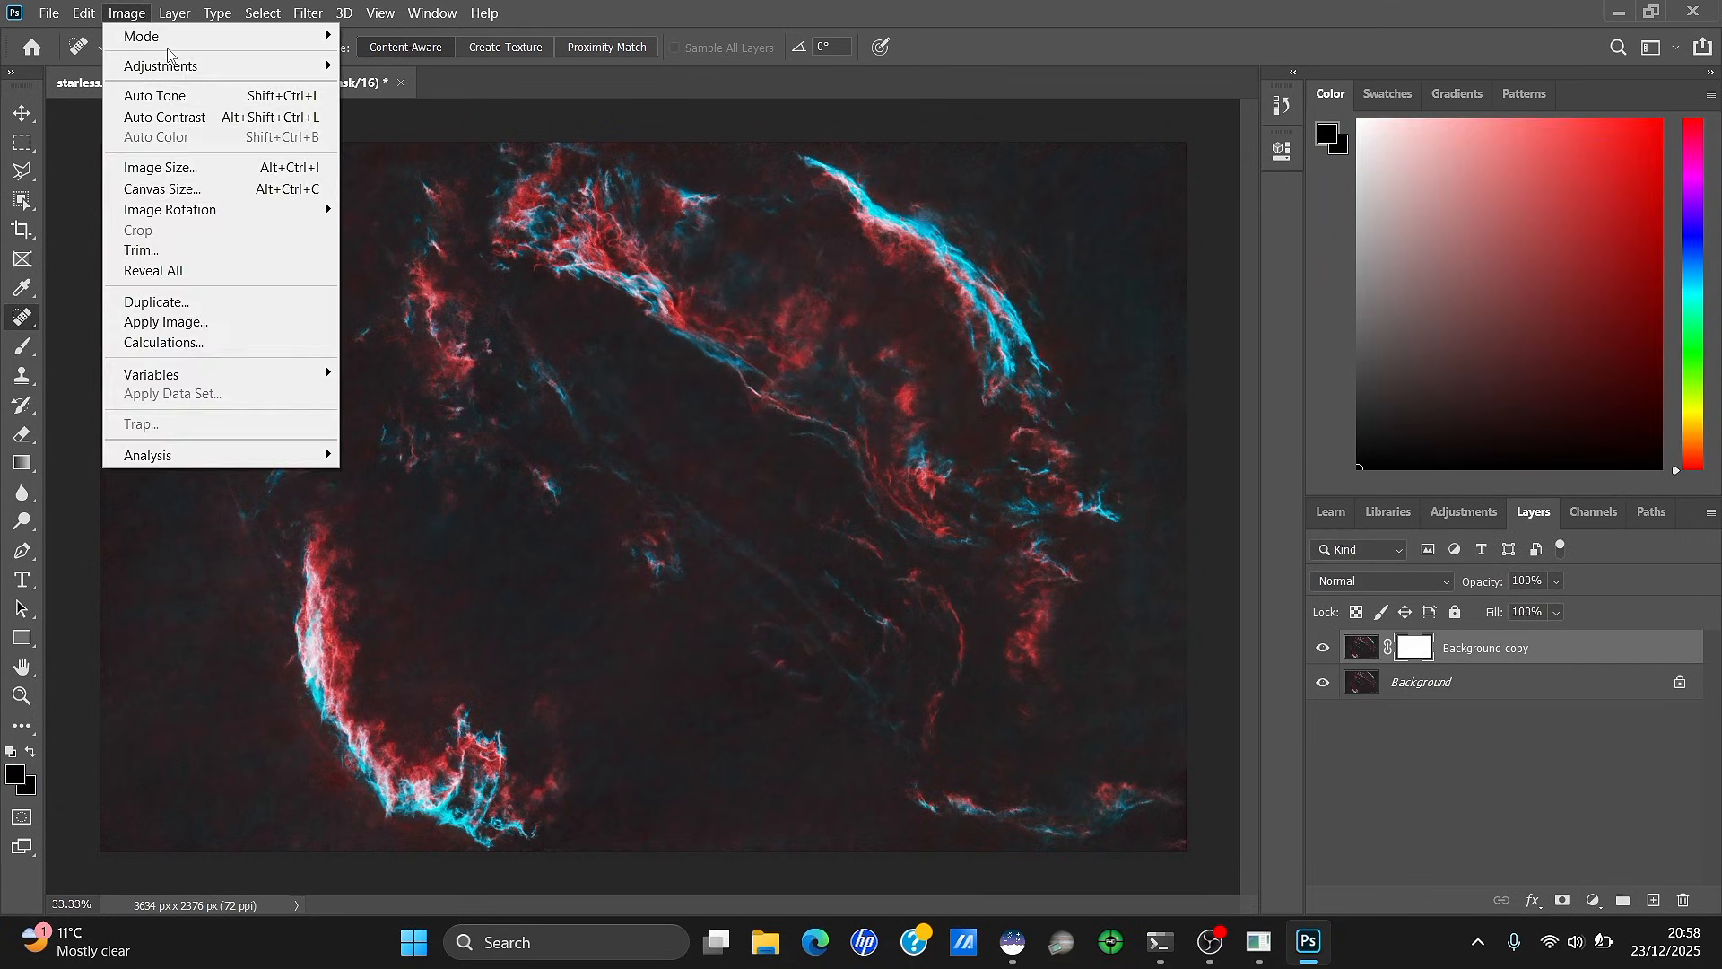
{"action": "mouse_move", "coordinate": [259, 16]}
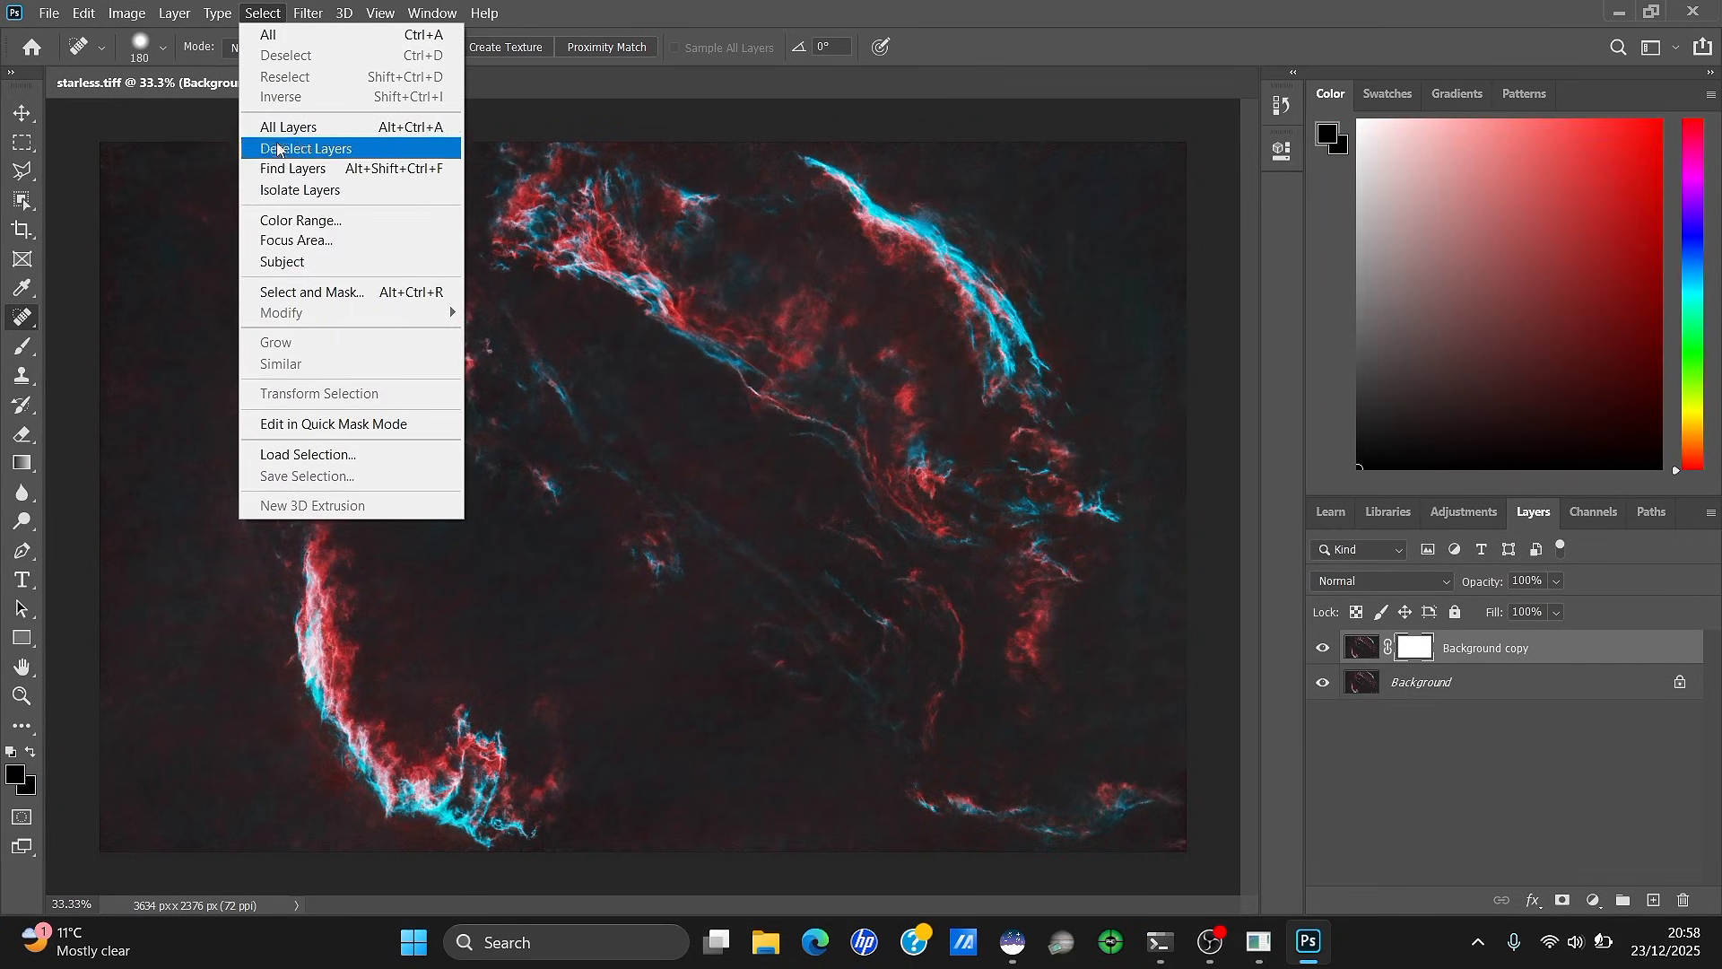
{"action": "left_click", "coordinate": [301, 221]}
{"action": "left_click", "coordinate": [596, 235]}
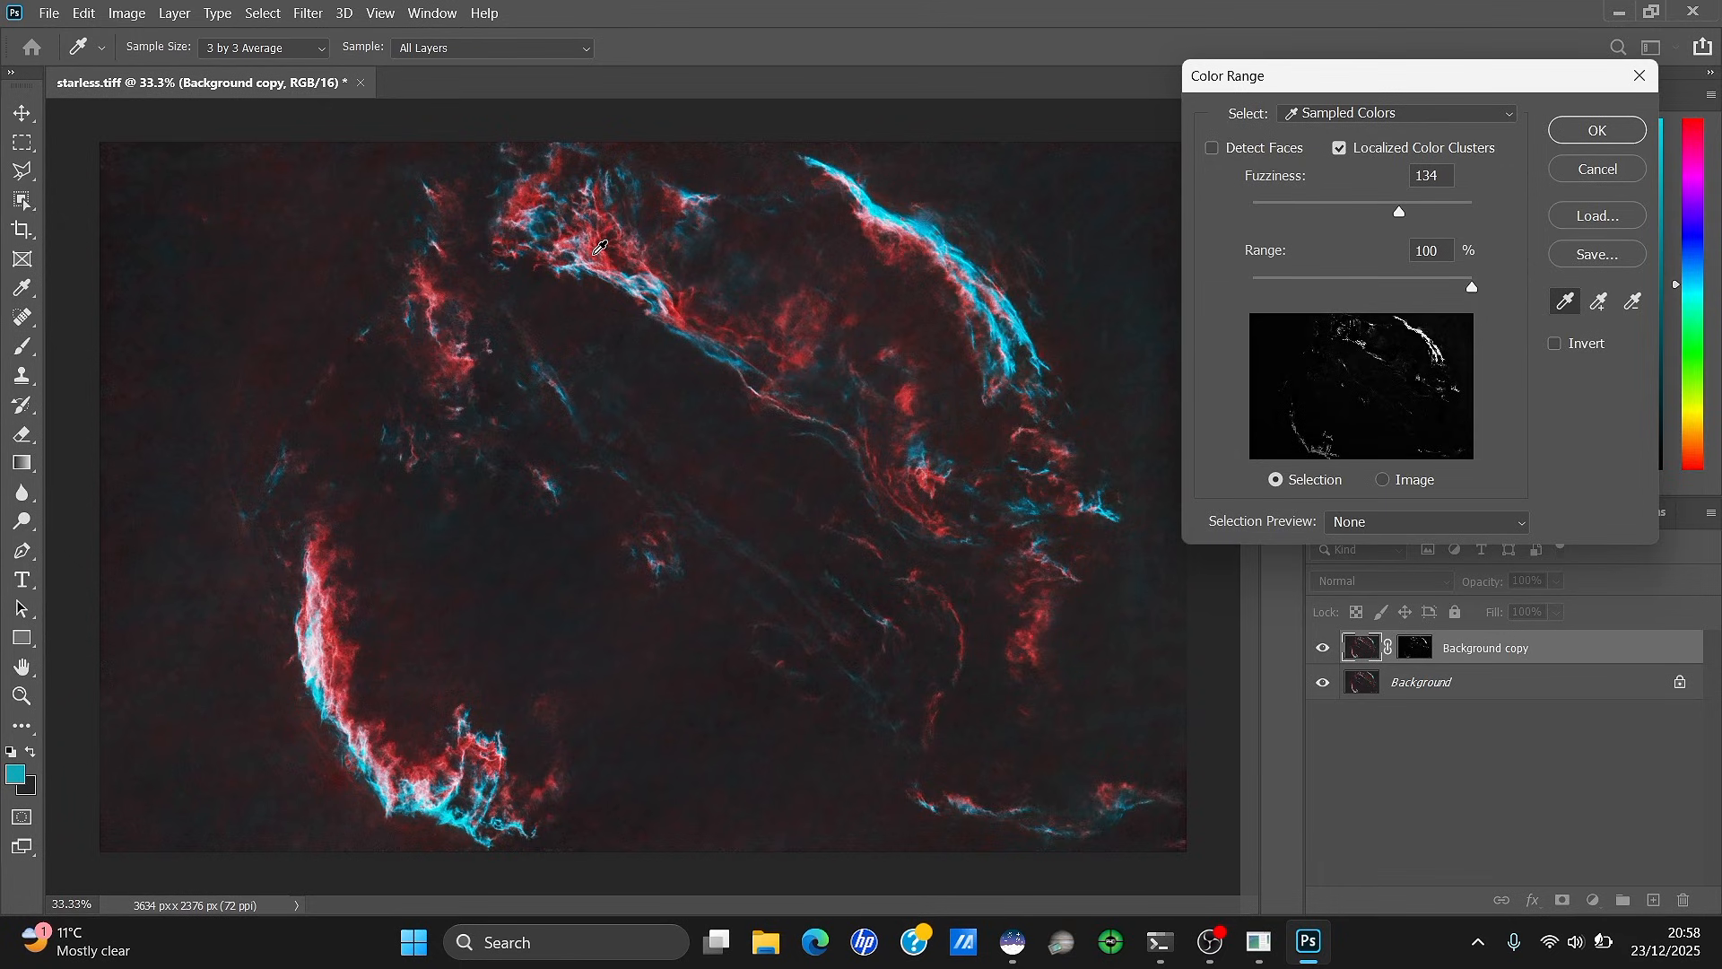
{"action": "left_click", "coordinate": [597, 252]}
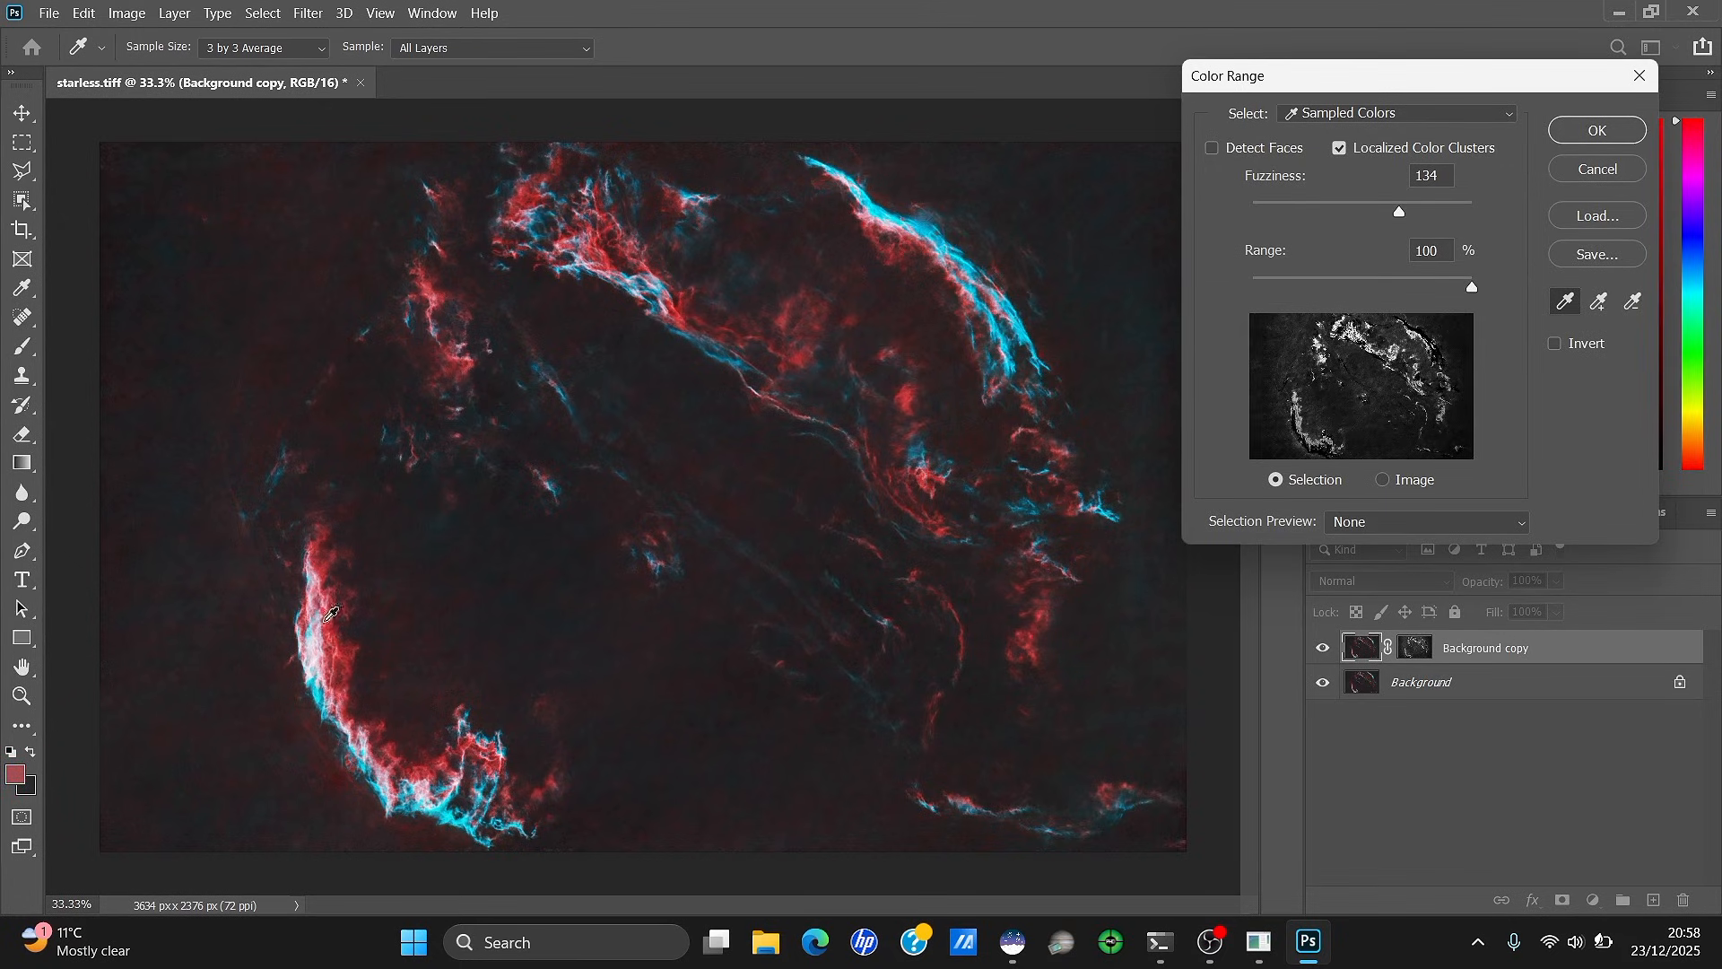
{"action": "left_click", "coordinate": [348, 641]}
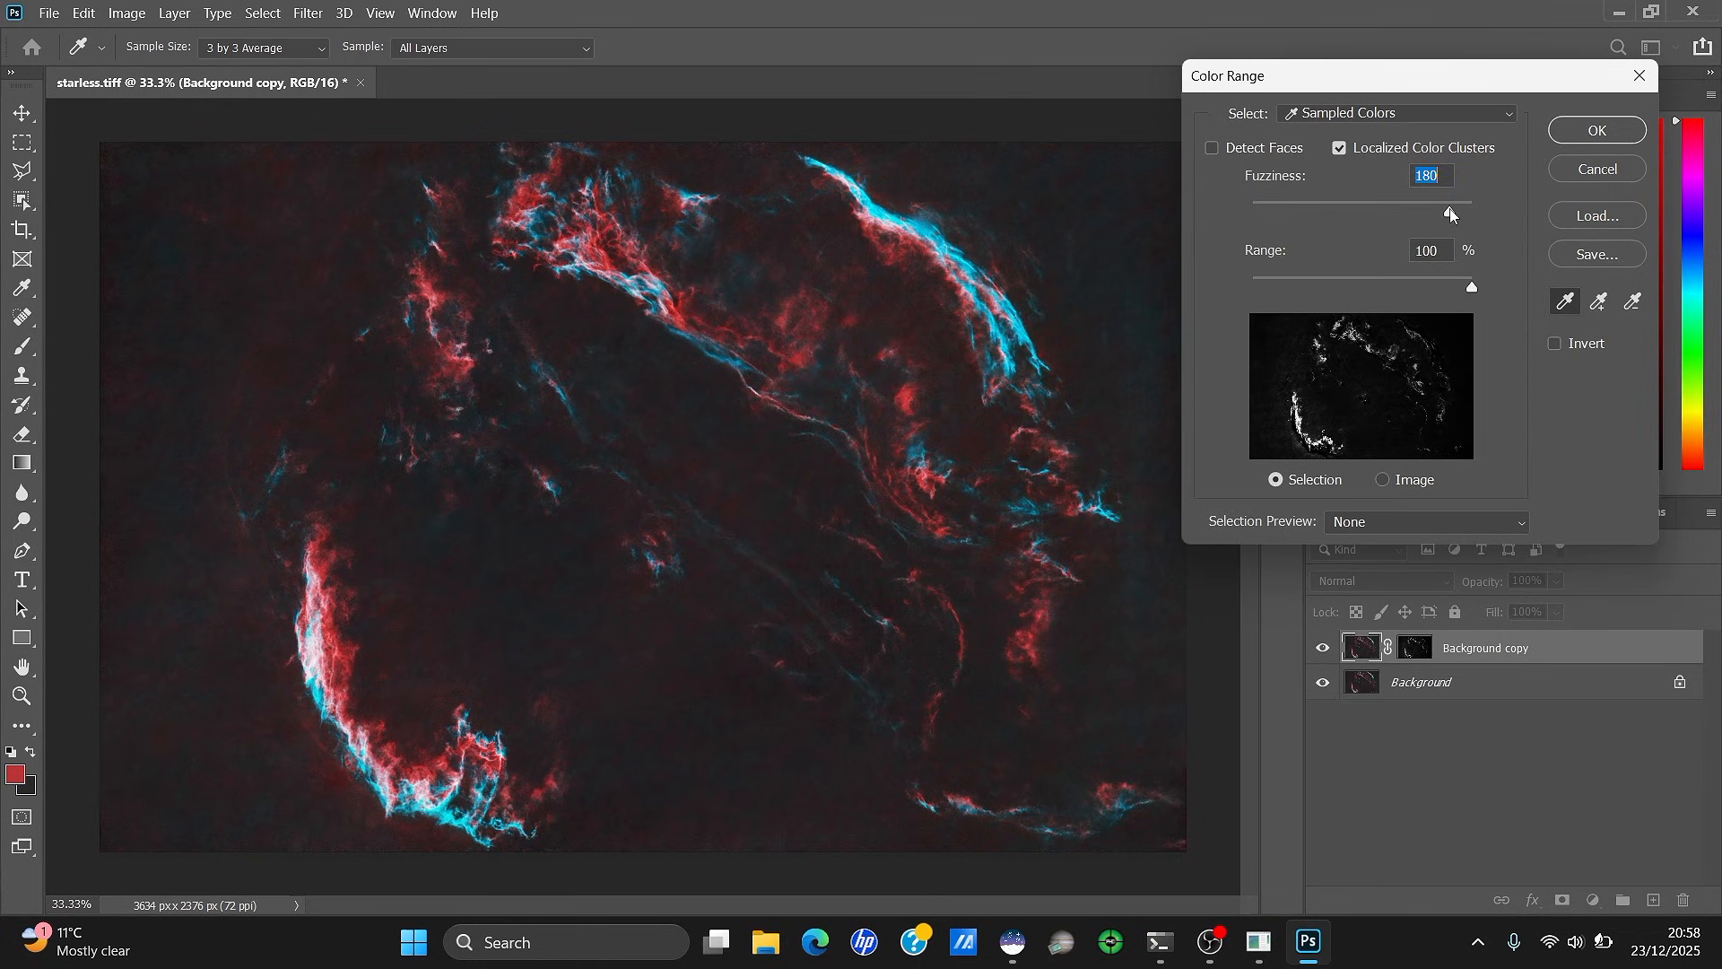
{"action": "left_click", "coordinate": [1574, 130]}
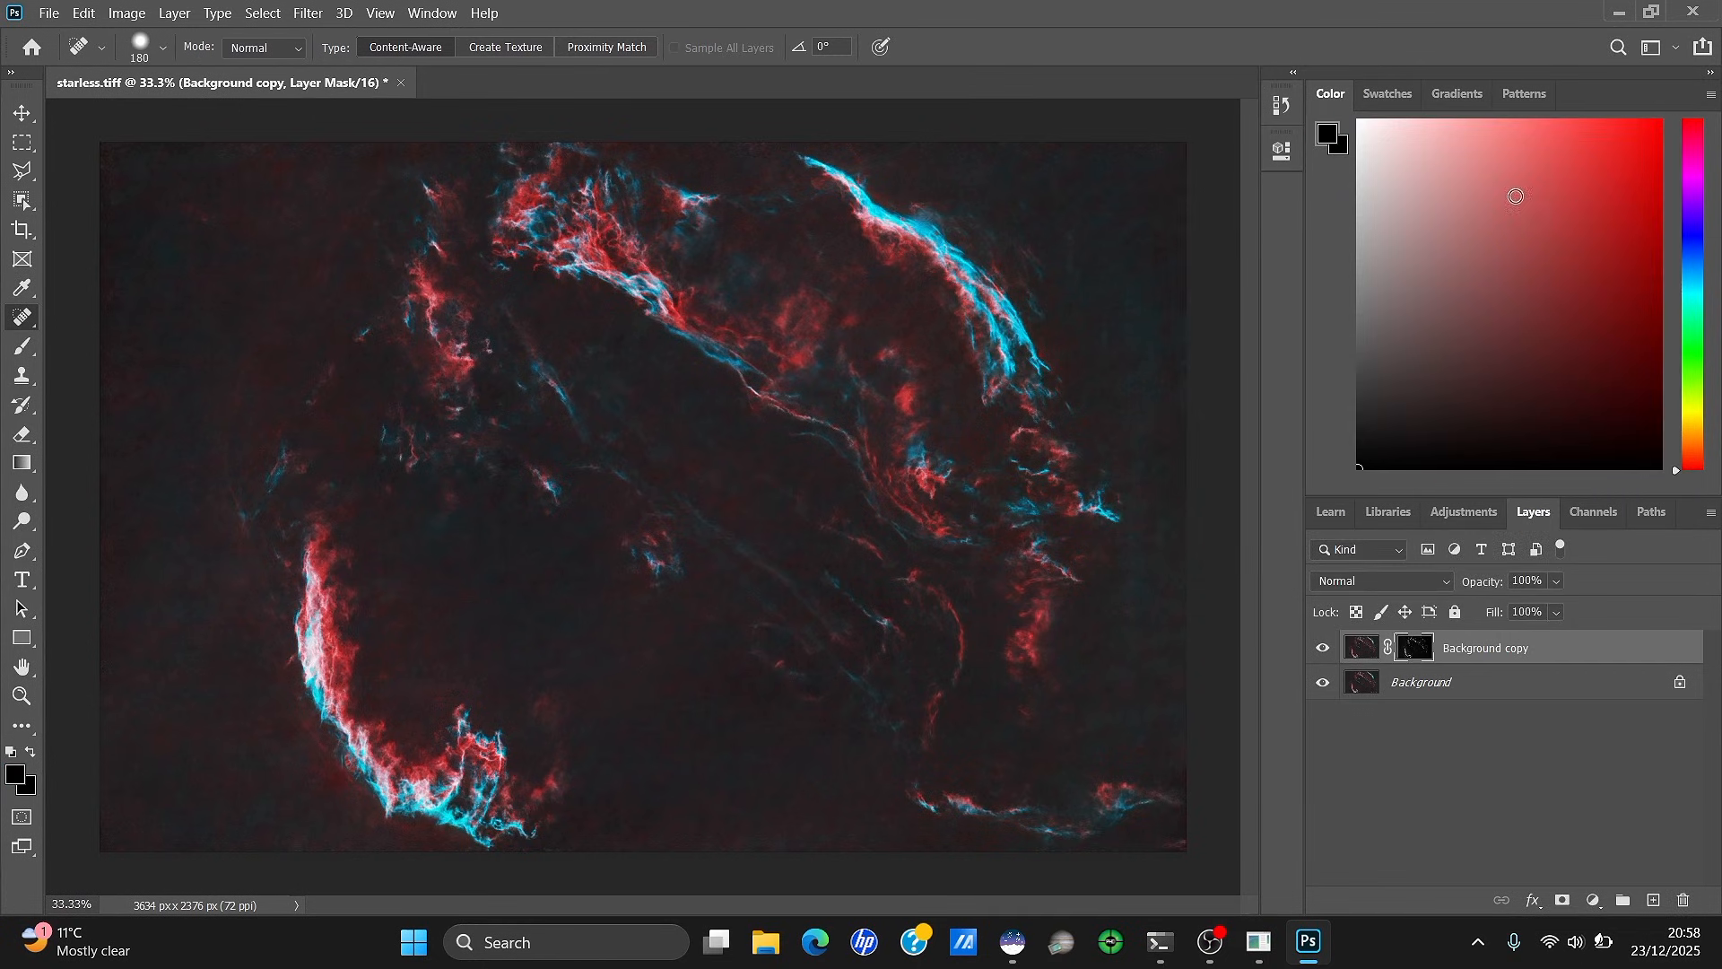
Soften the filament mask with a Gaussian Blur
{"action": "left_click", "coordinate": [1417, 645], "text": "alt"}
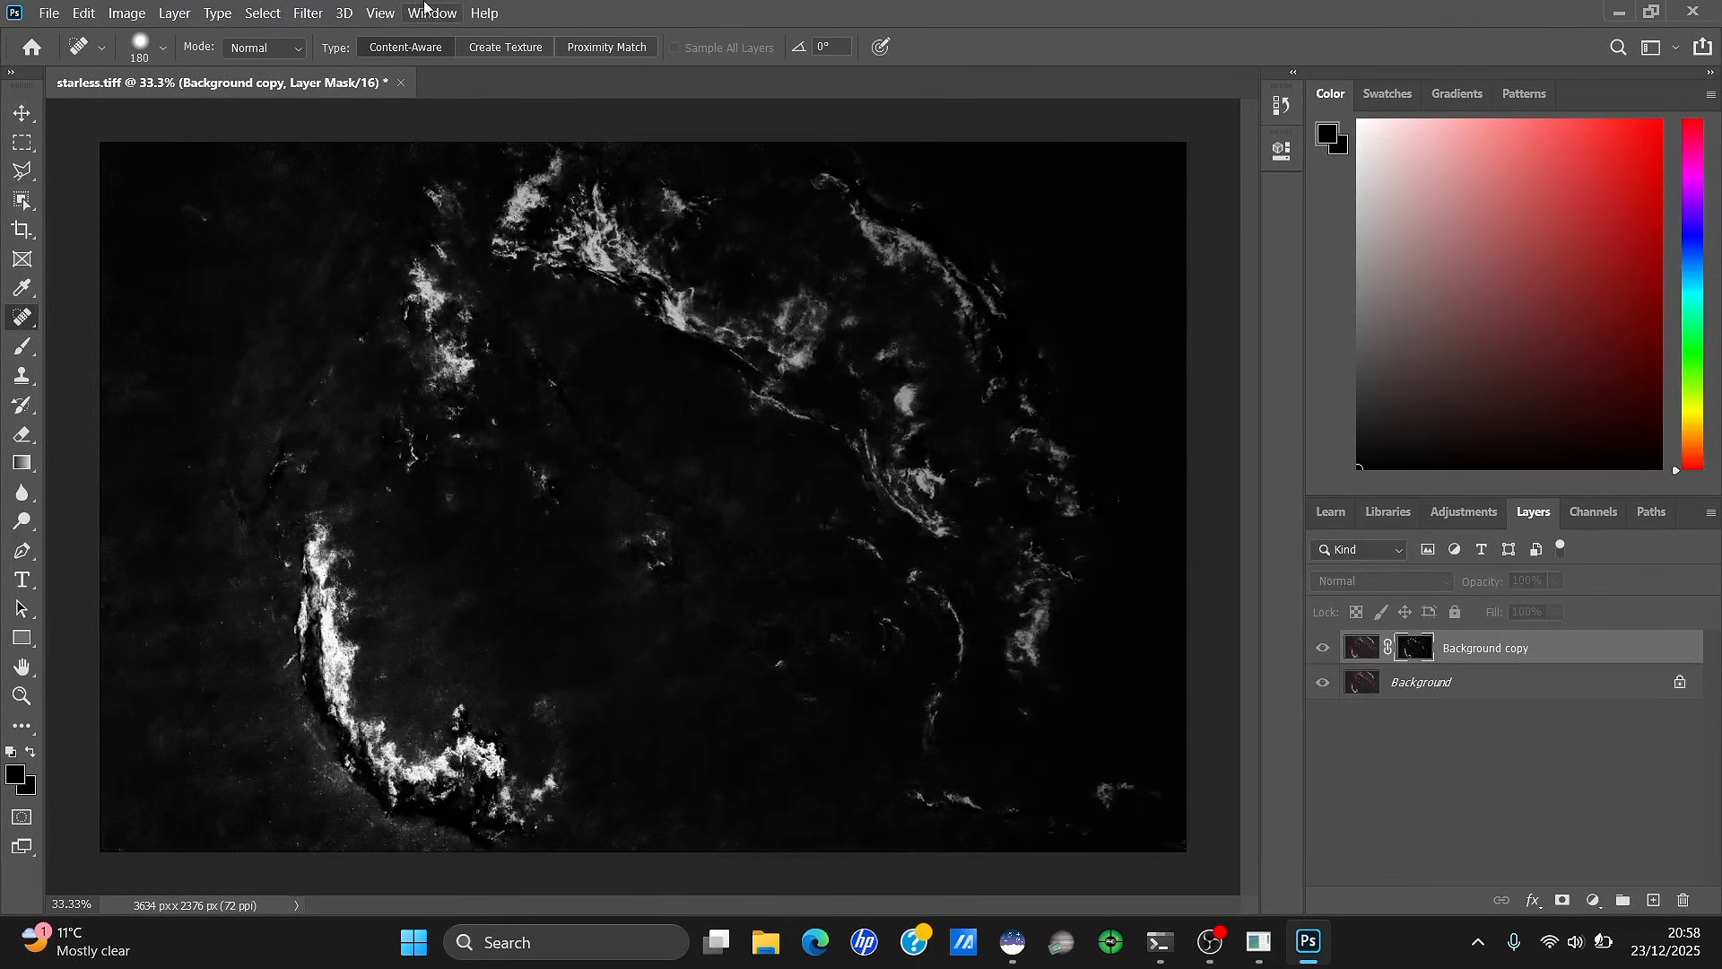
{"action": "left_click", "coordinate": [308, 13]}
{"action": "left_click", "coordinate": [628, 334]}
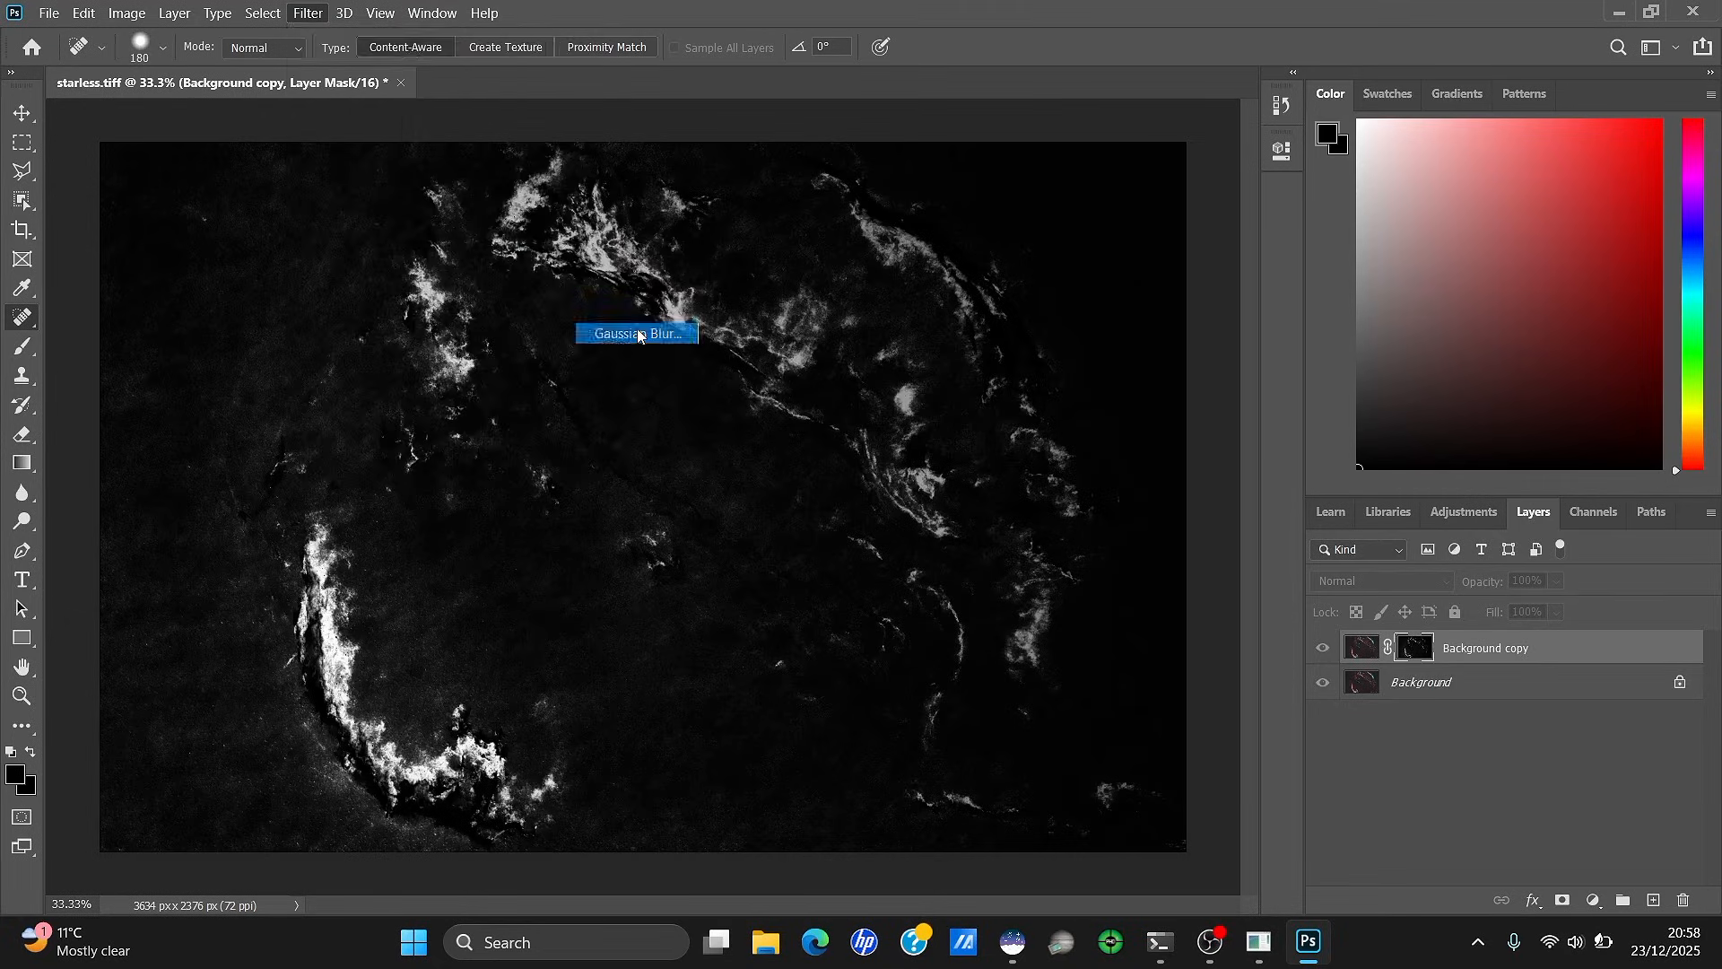
{"action": "left_click", "coordinate": [1173, 192]}
{"action": "left_click", "coordinate": [1362, 647]}
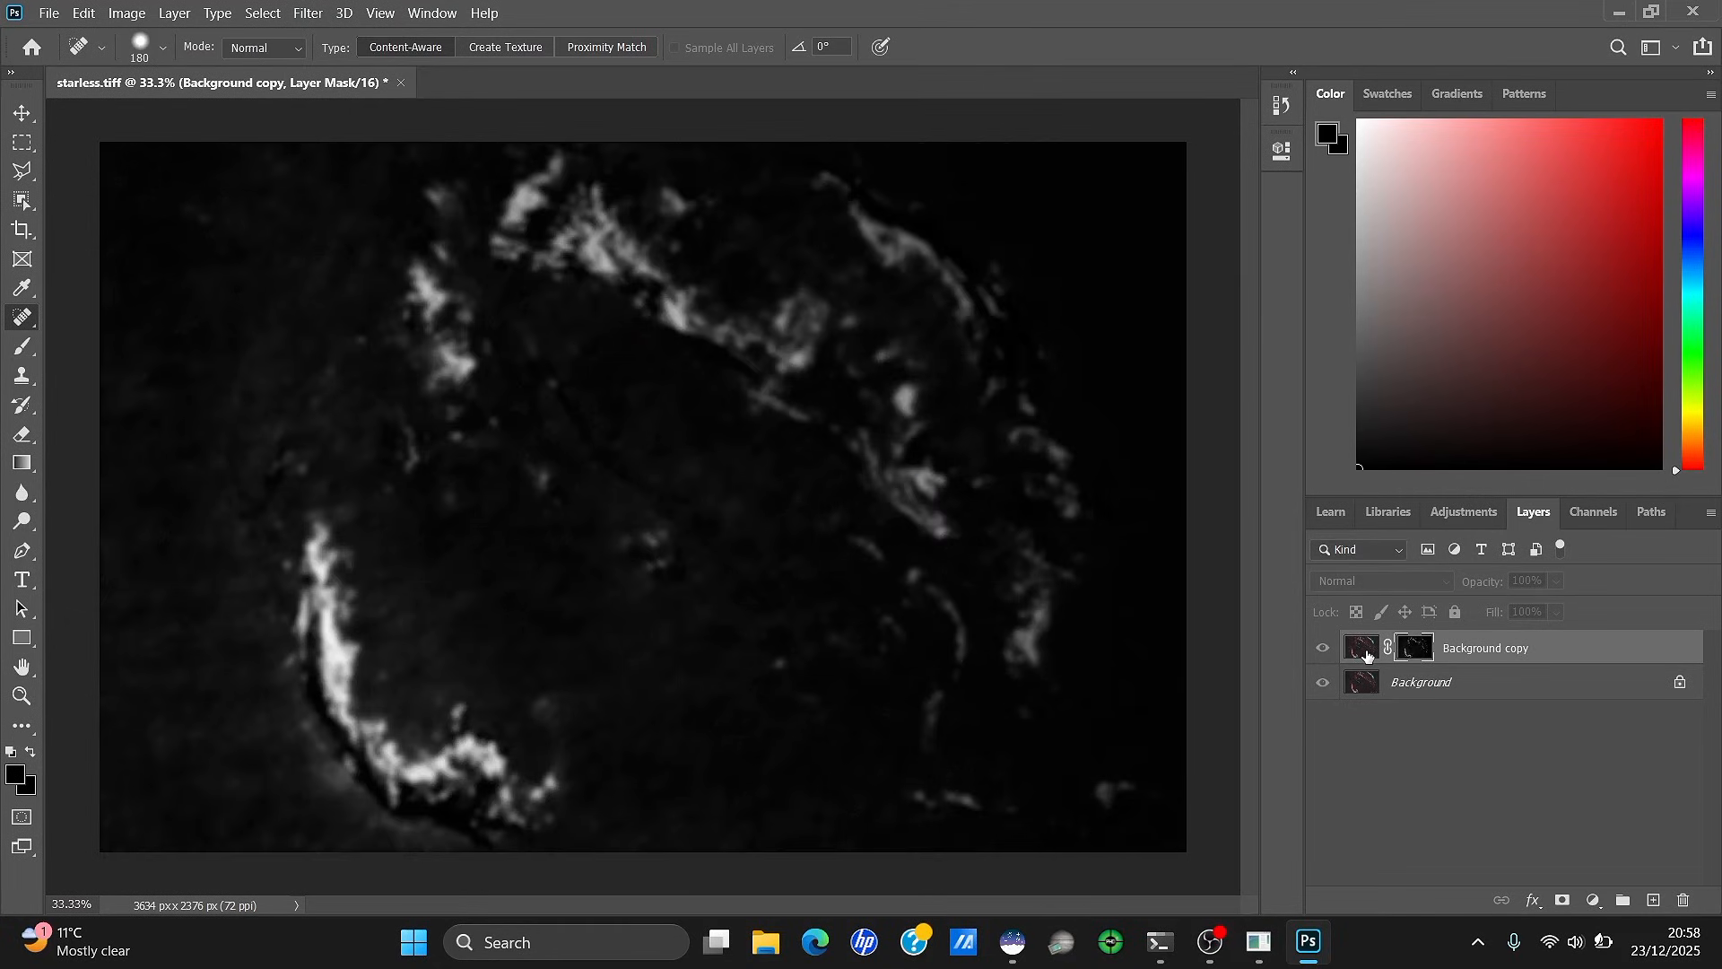
{"action": "left_click", "coordinate": [126, 13]}
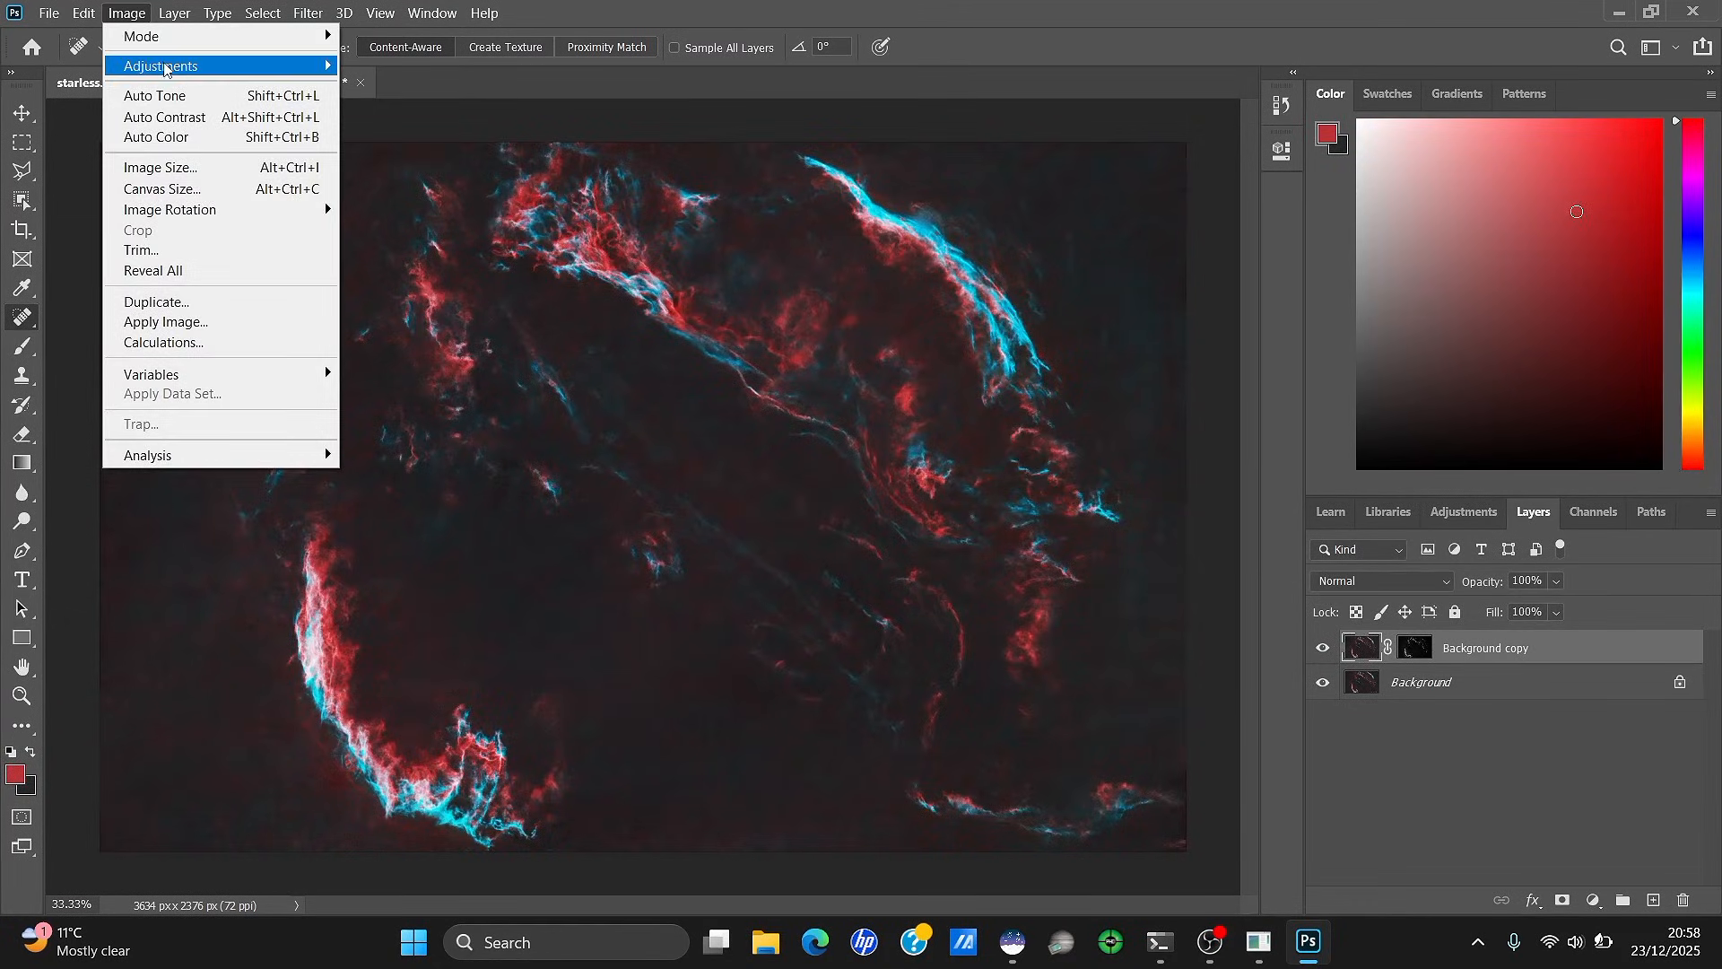
Lift the Red channel curve (point near 204/199, shadows toward 102) and apply it
{"action": "mouse_move", "coordinate": [152, 64]}
{"action": "left_click", "coordinate": [381, 106]}
{"action": "left_click", "coordinate": [850, 214]}
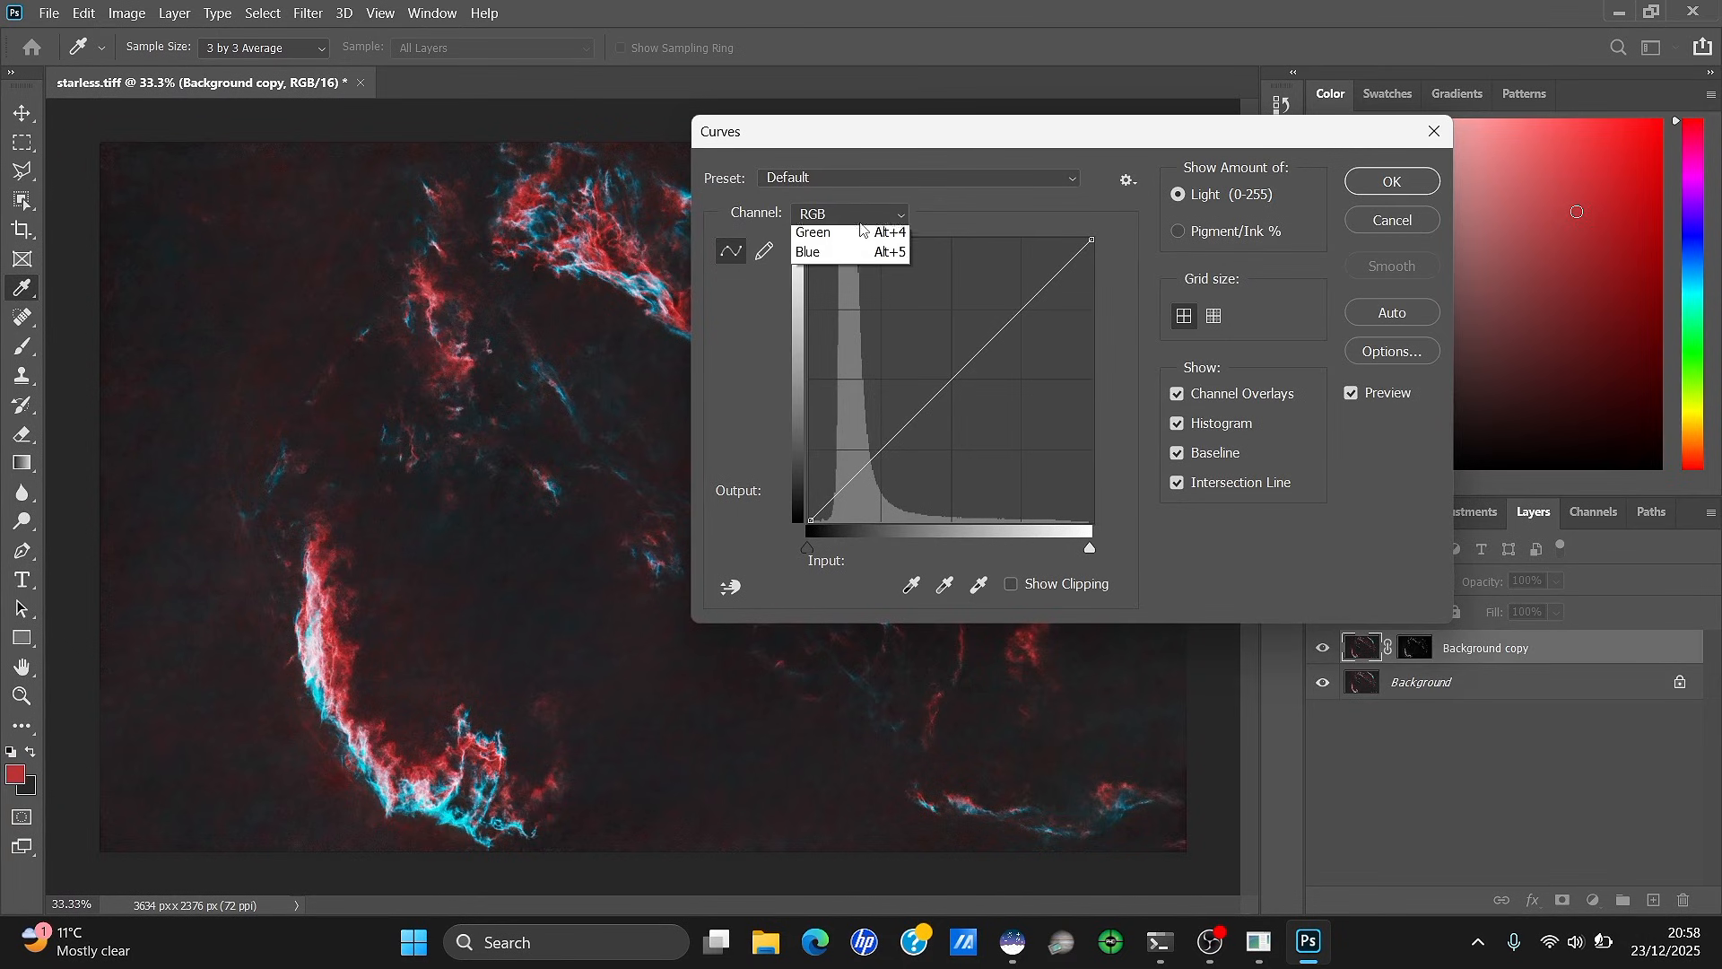
{"action": "left_click", "coordinate": [832, 238]}
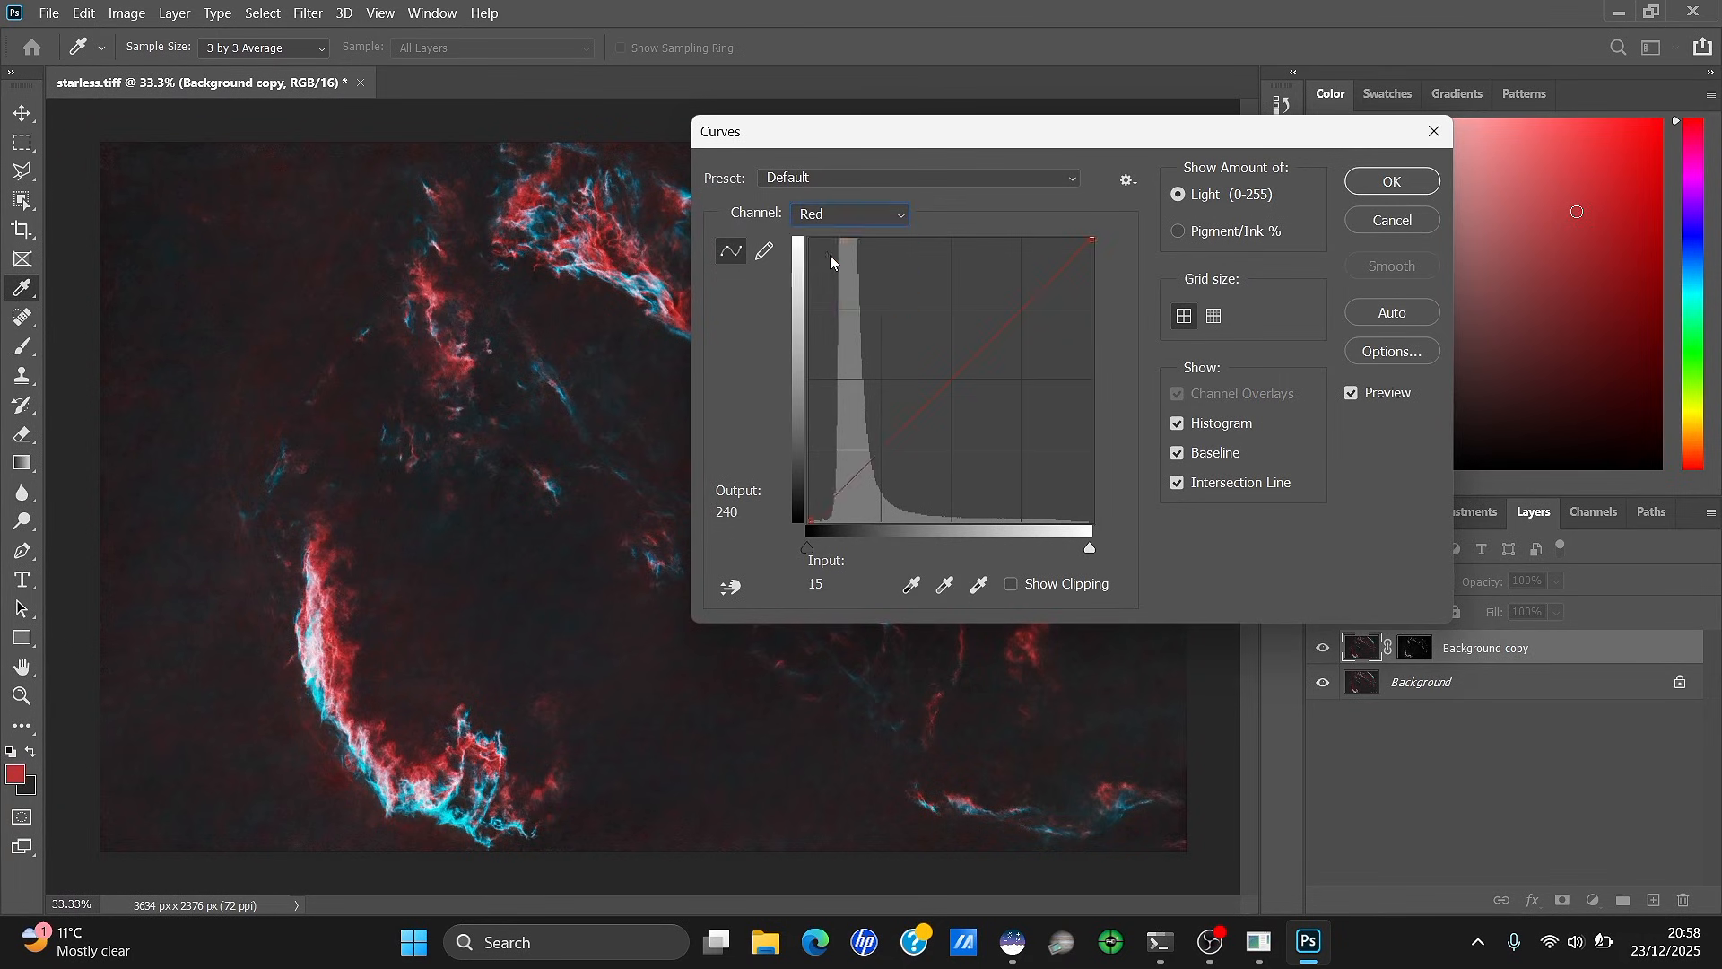
{"action": "left_click", "coordinate": [1000, 296]}
{"action": "left_click_drag", "start_coordinate": [986, 132], "coordinate": [1347, 130]}
{"action": "left_click_drag", "start_coordinate": [1357, 300], "coordinate": [1392, 307]}
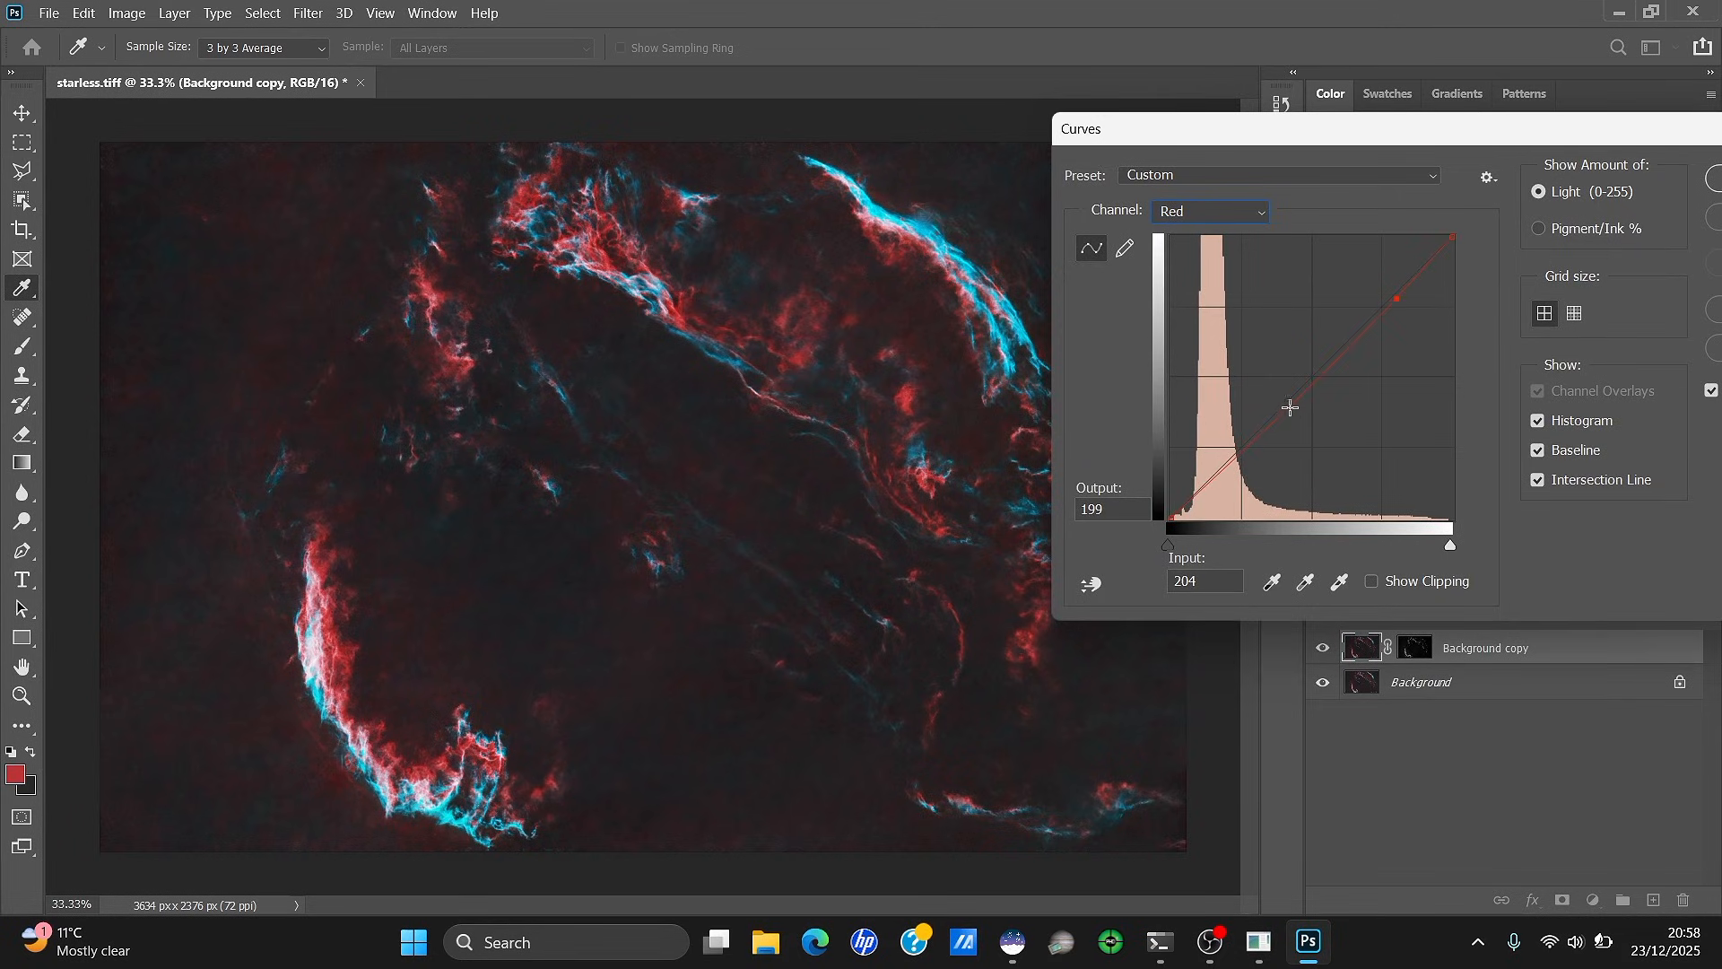
{"action": "mouse_move", "coordinate": [1238, 432]}
{"action": "left_mouse_down"}
{"action": "mouse_move", "coordinate": [1243, 382]}
{"action": "mouse_move", "coordinate": [1258, 443]}
{"action": "mouse_move", "coordinate": [1235, 410]}
{"action": "mouse_move", "coordinate": [1238, 468]}
{"action": "mouse_move", "coordinate": [1237, 432]}
{"action": "left_mouse_up"}
{"action": "left_click_drag", "start_coordinate": [1408, 126], "coordinate": [1203, 233]}
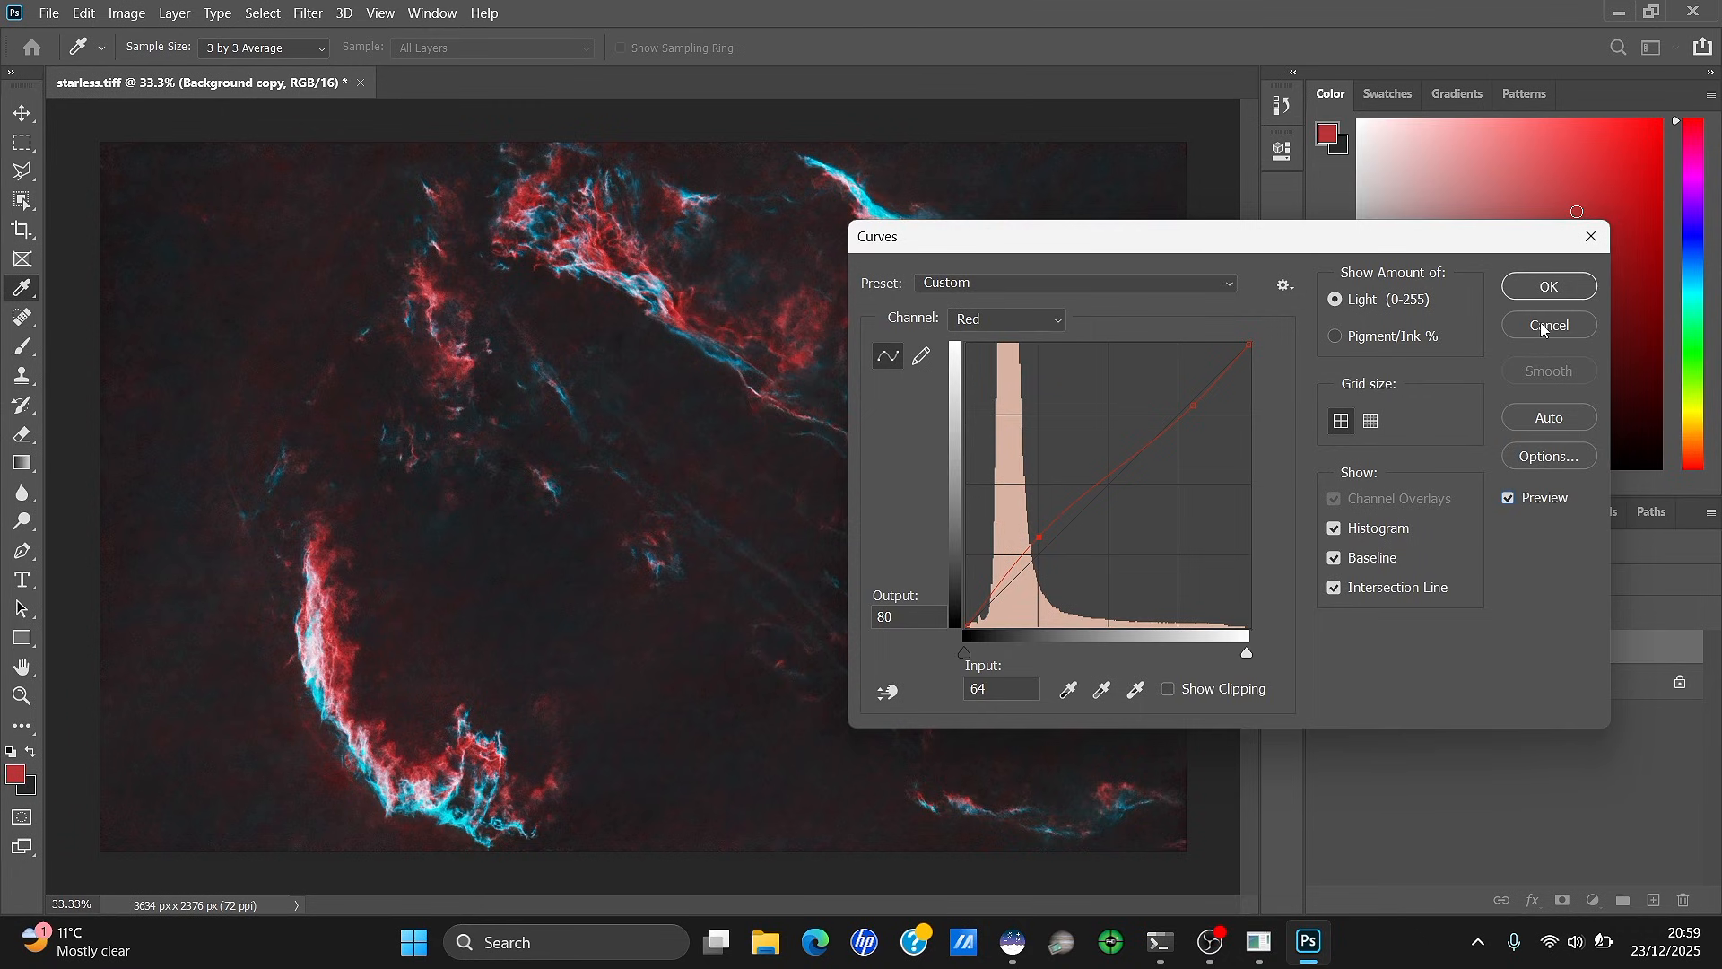
{"action": "left_click", "coordinate": [1546, 293]}
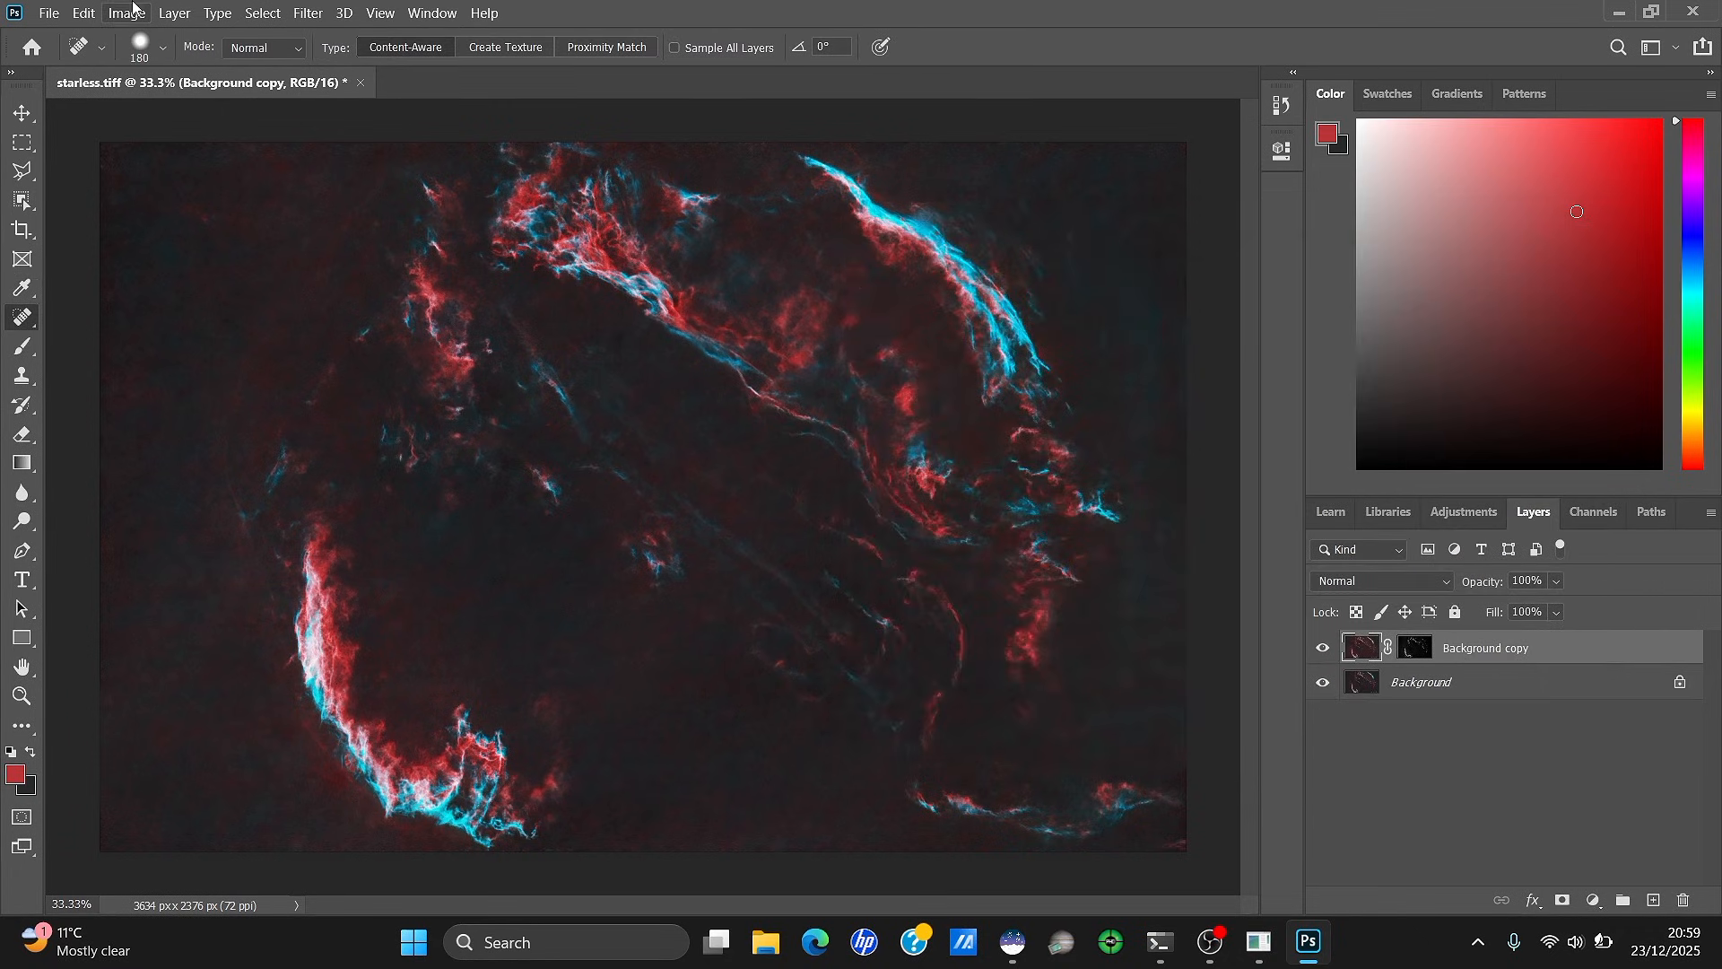
Compare the Red curve before and after with Undo and Redo
{"action": "left_click", "coordinate": [130, 11]}
{"action": "left_click", "coordinate": [107, 38]}
{"action": "left_click", "coordinate": [126, 12]}
{"action": "left_click", "coordinate": [114, 55]}
Apply a Vibrance adjustment with Saturation +9 to the masked copy
{"action": "left_click", "coordinate": [127, 13]}
{"action": "mouse_move", "coordinate": [180, 66]}
{"action": "left_click", "coordinate": [395, 158]}
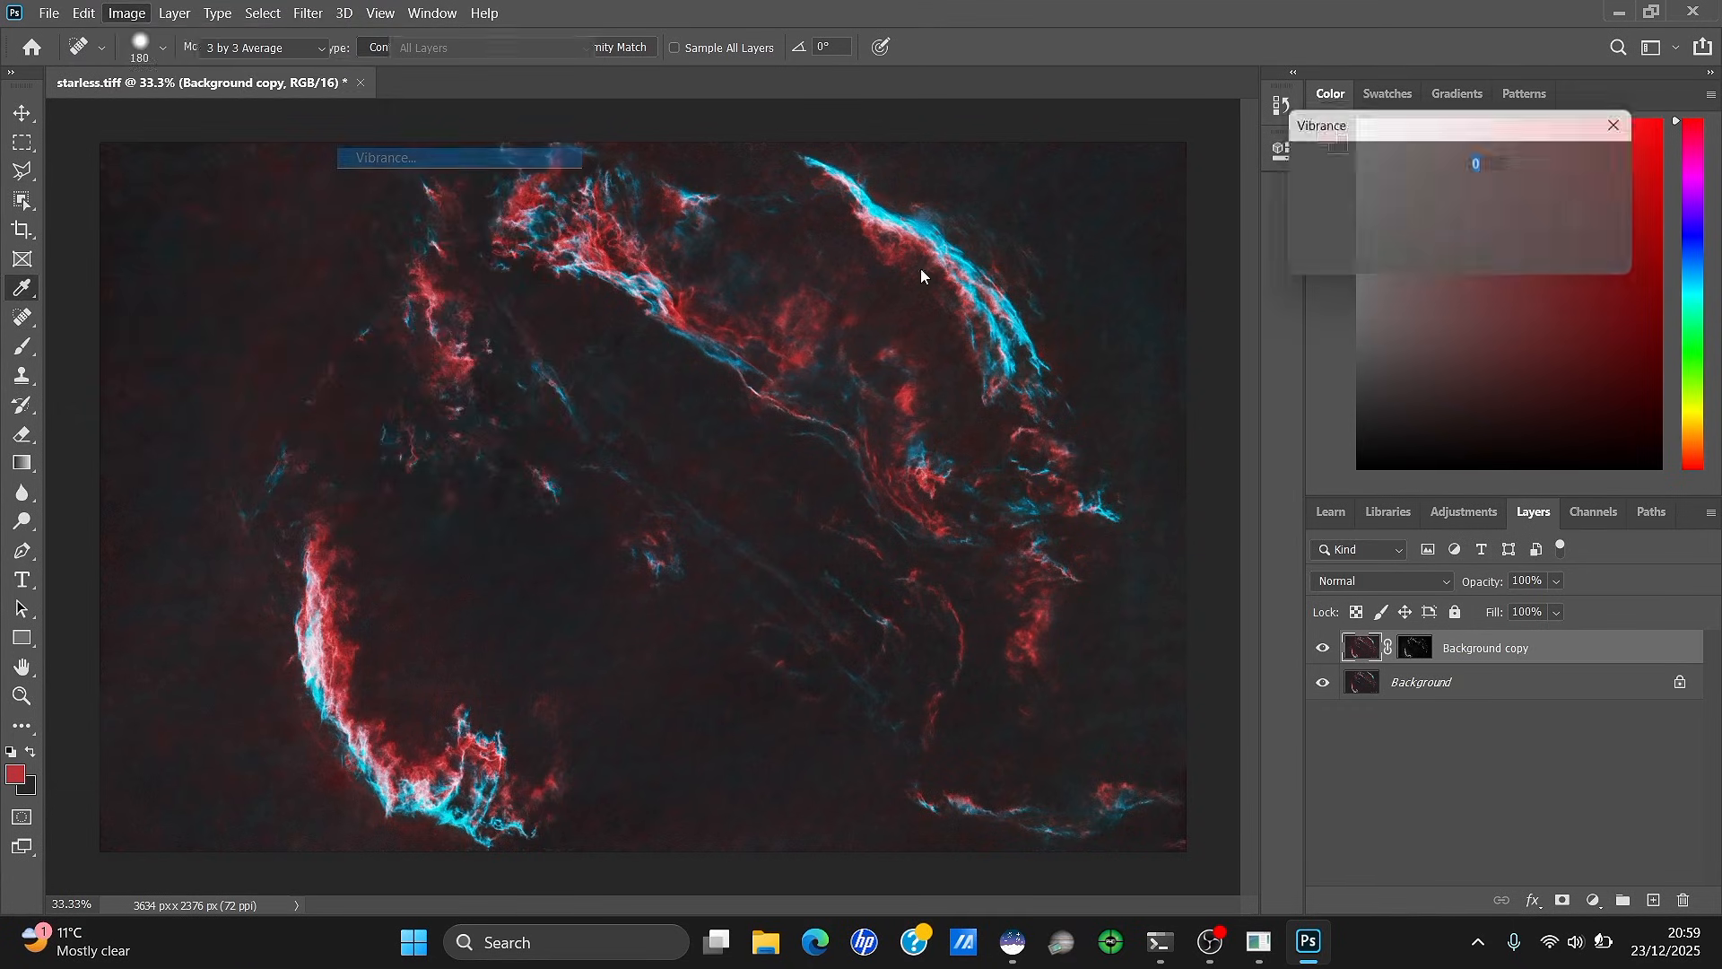
{"action": "left_click", "coordinate": [1464, 260]}
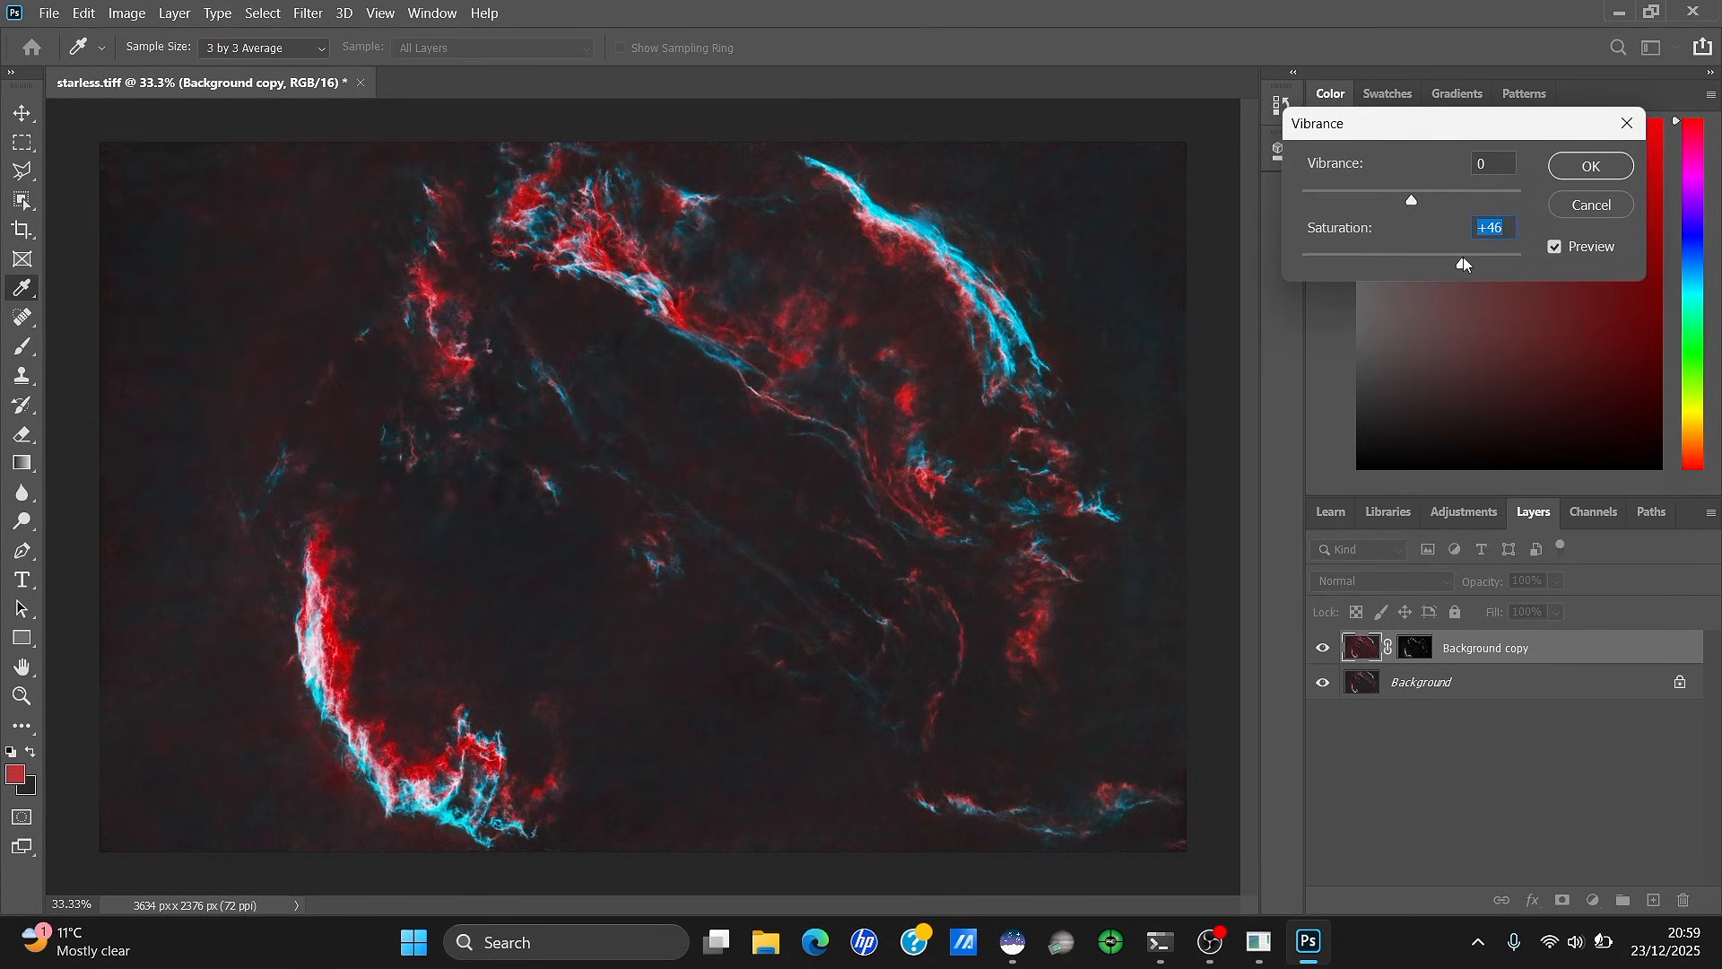
{"action": "left_click_drag", "start_coordinate": [1464, 261], "coordinate": [1422, 257]}
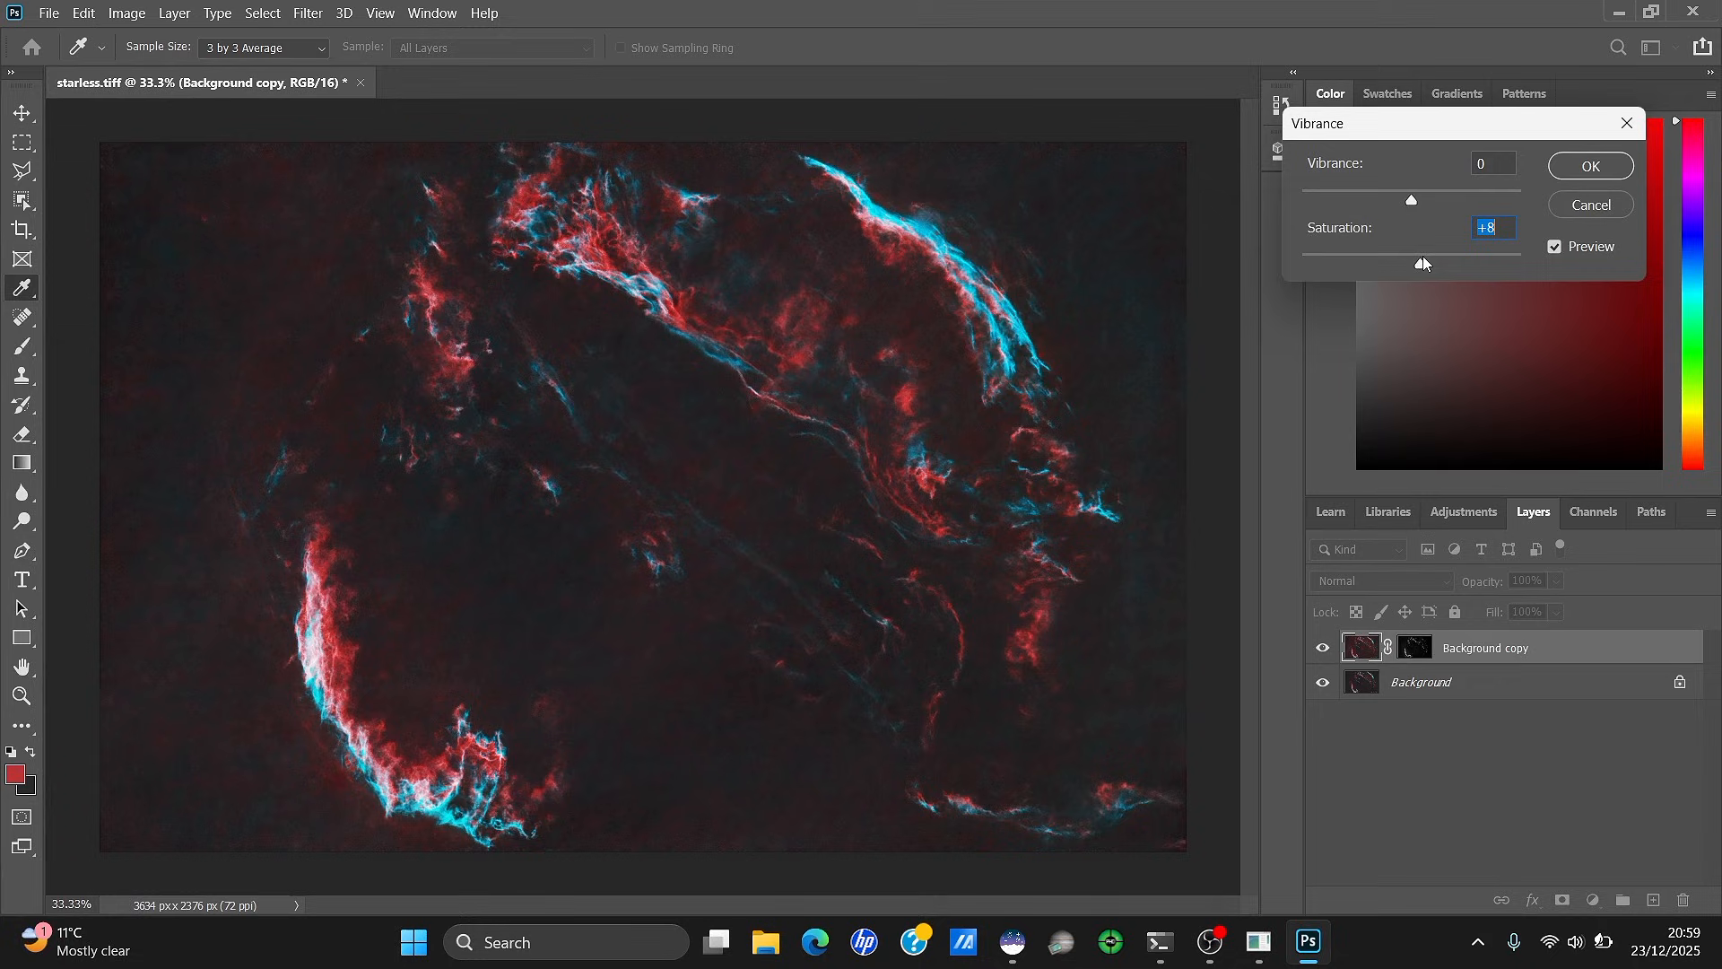
{"action": "left_click", "coordinate": [1605, 163]}
{"action": "key", "text": "j"}
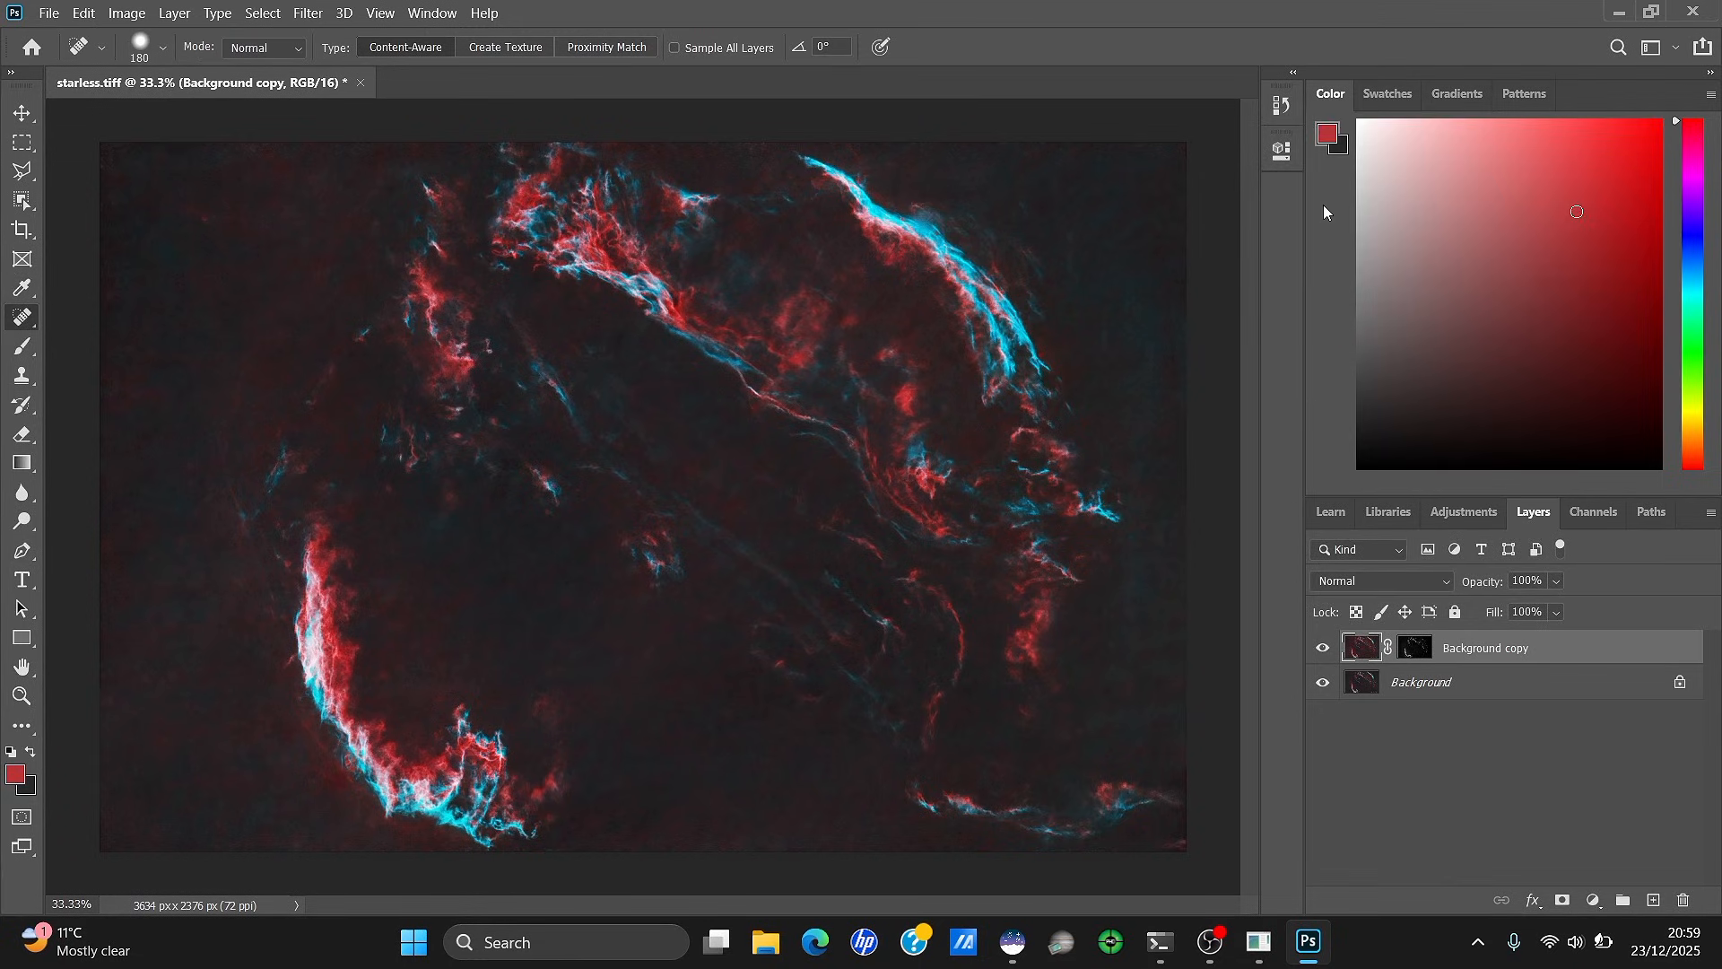
Apply the copy's mask and merge everything back into one Background layer
{"action": "right_click", "coordinate": [1425, 654]}
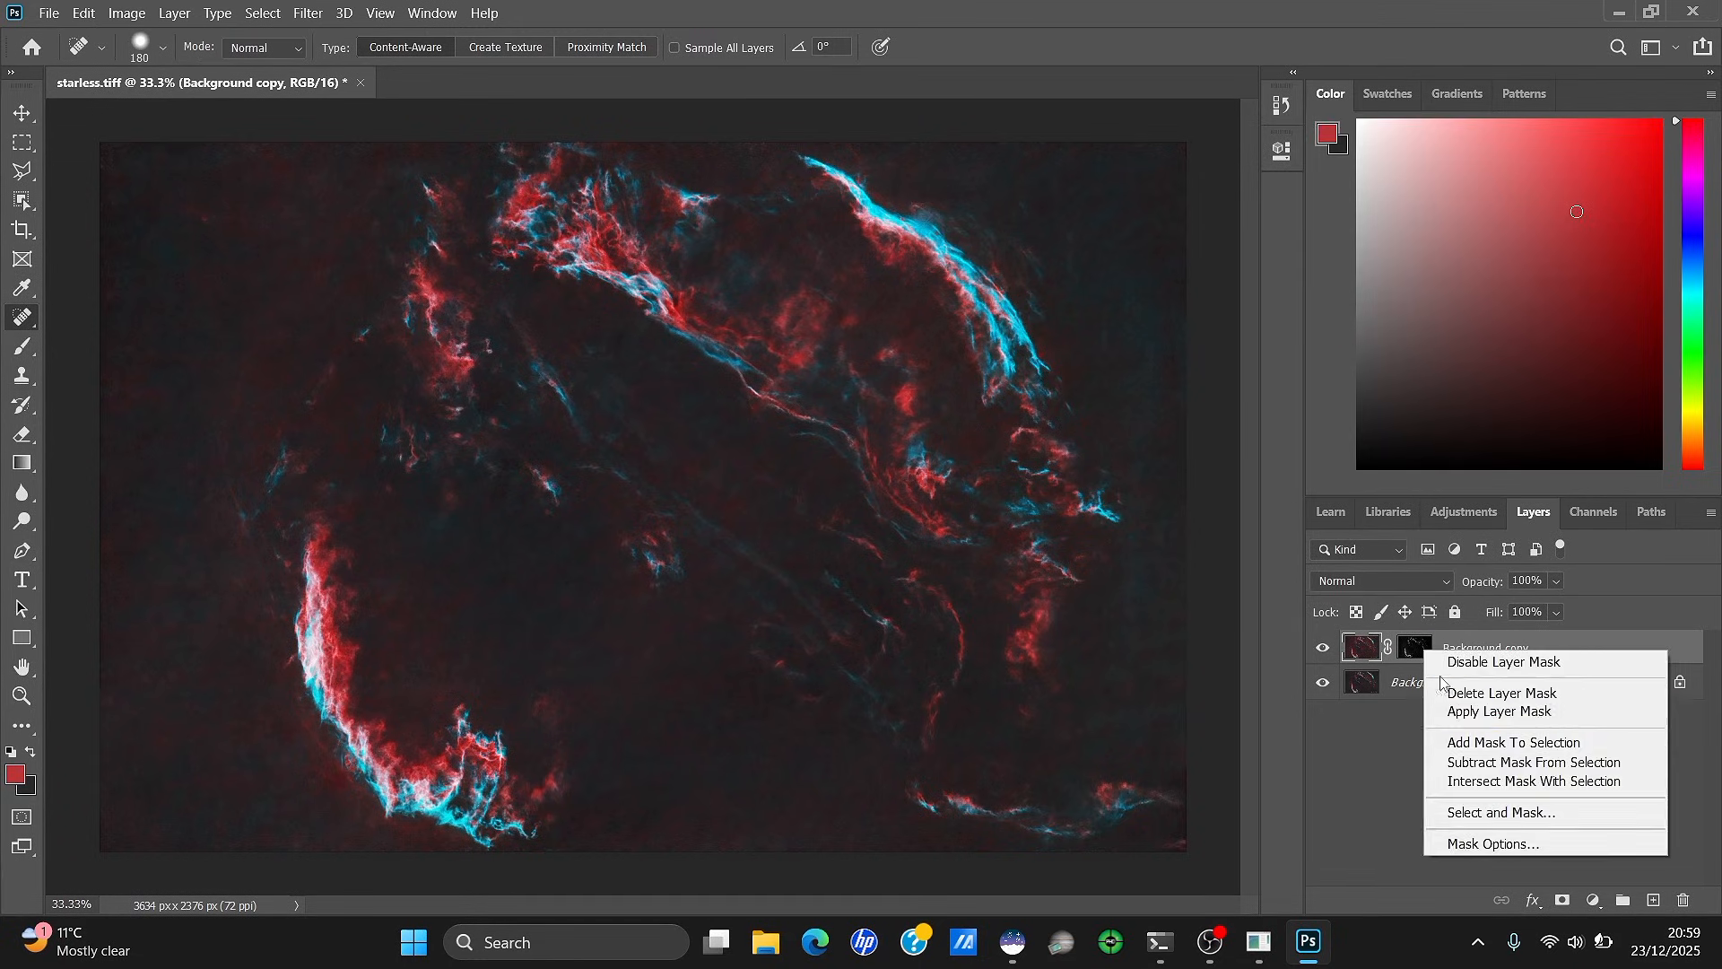
{"action": "left_click", "coordinate": [1499, 707]}
{"action": "right_click", "coordinate": [1426, 650]}
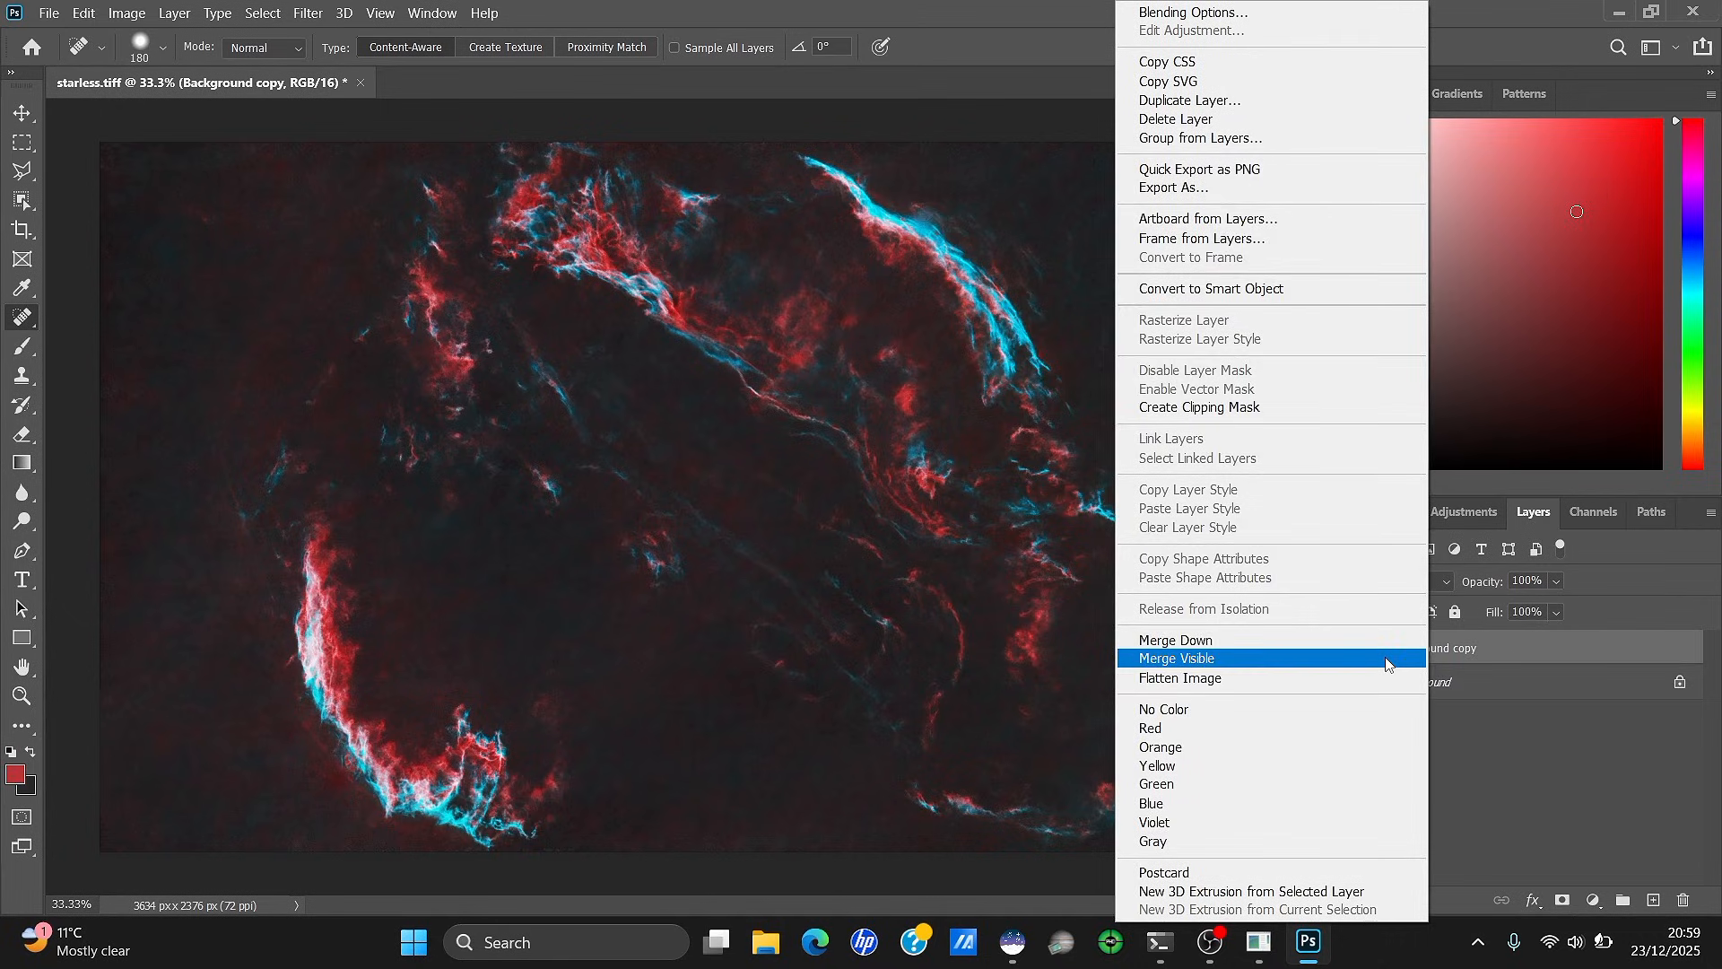
{"action": "left_click", "coordinate": [1390, 658]}
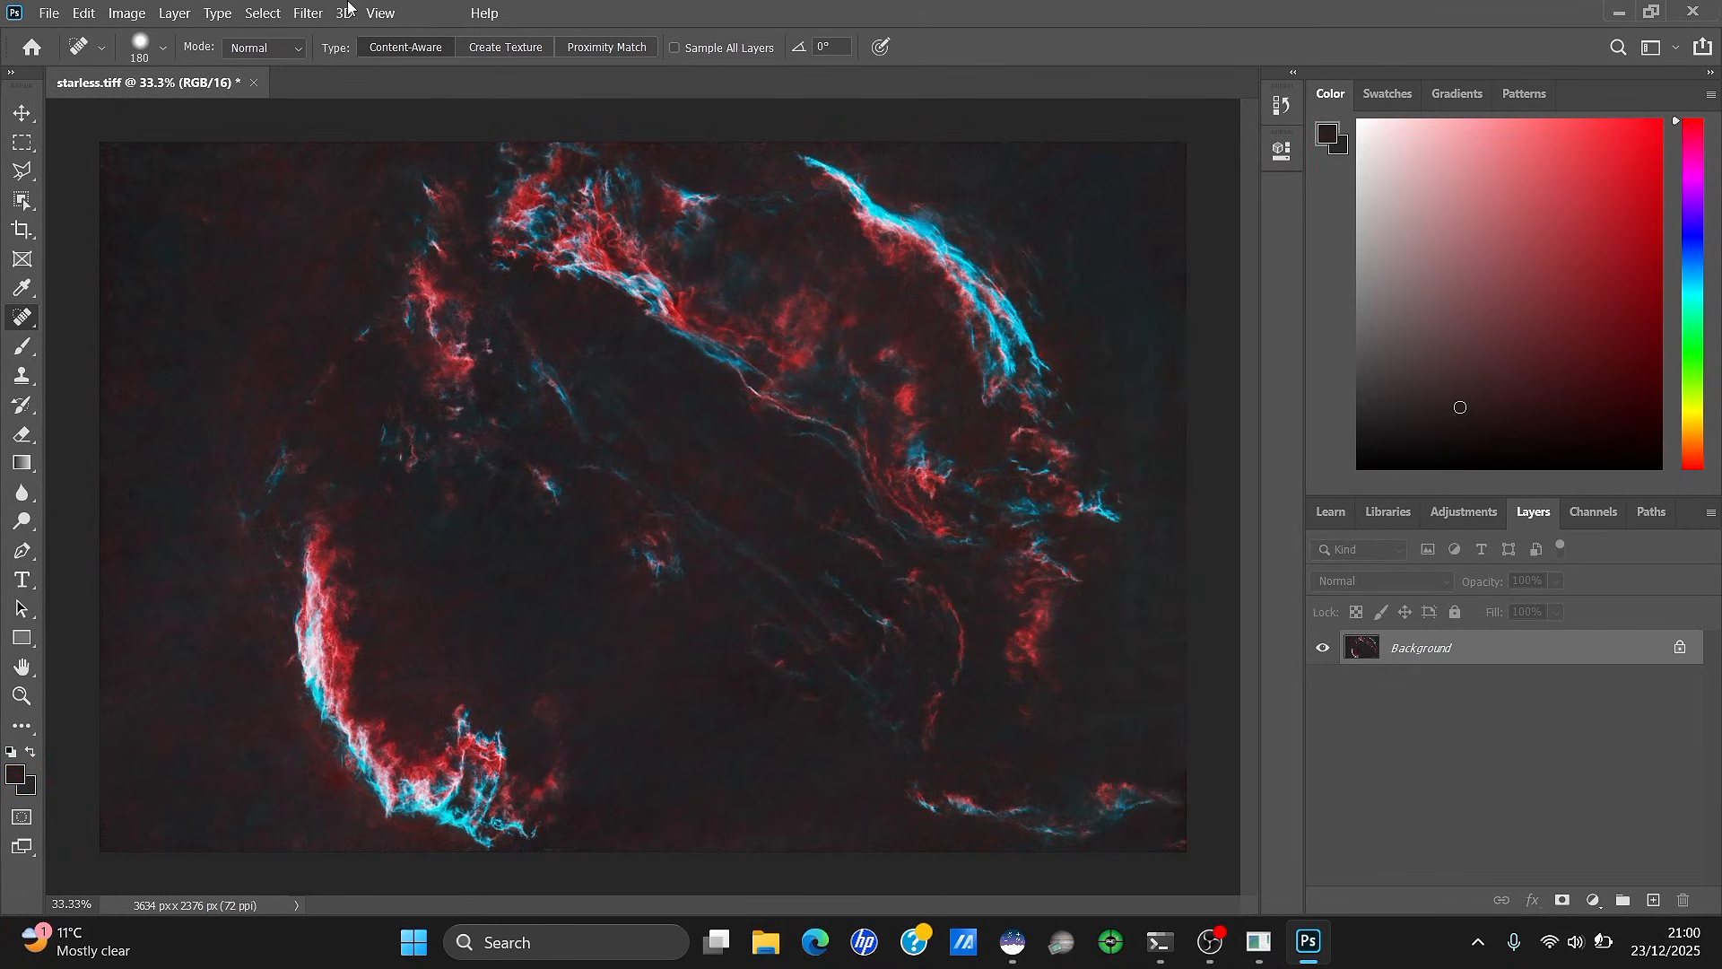
Raise the Levels black point to 15 to darken the background
{"action": "left_click", "coordinate": [126, 12]}
{"action": "mouse_move", "coordinate": [180, 66]}
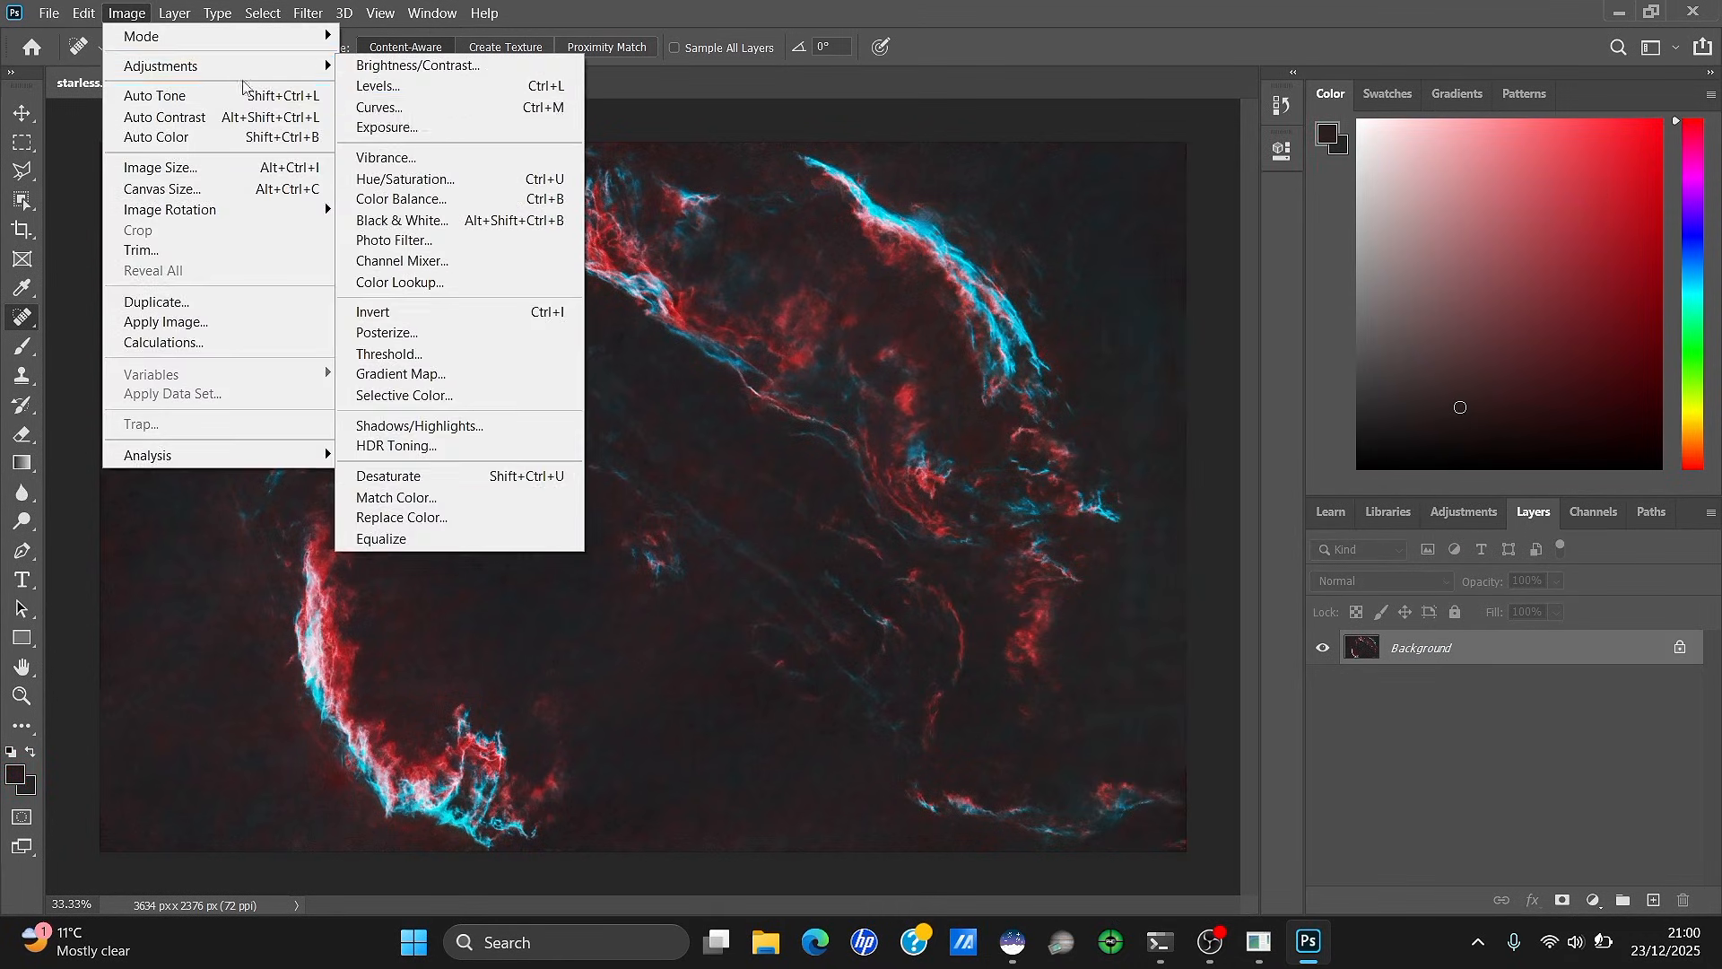
{"action": "left_click", "coordinate": [475, 100]}
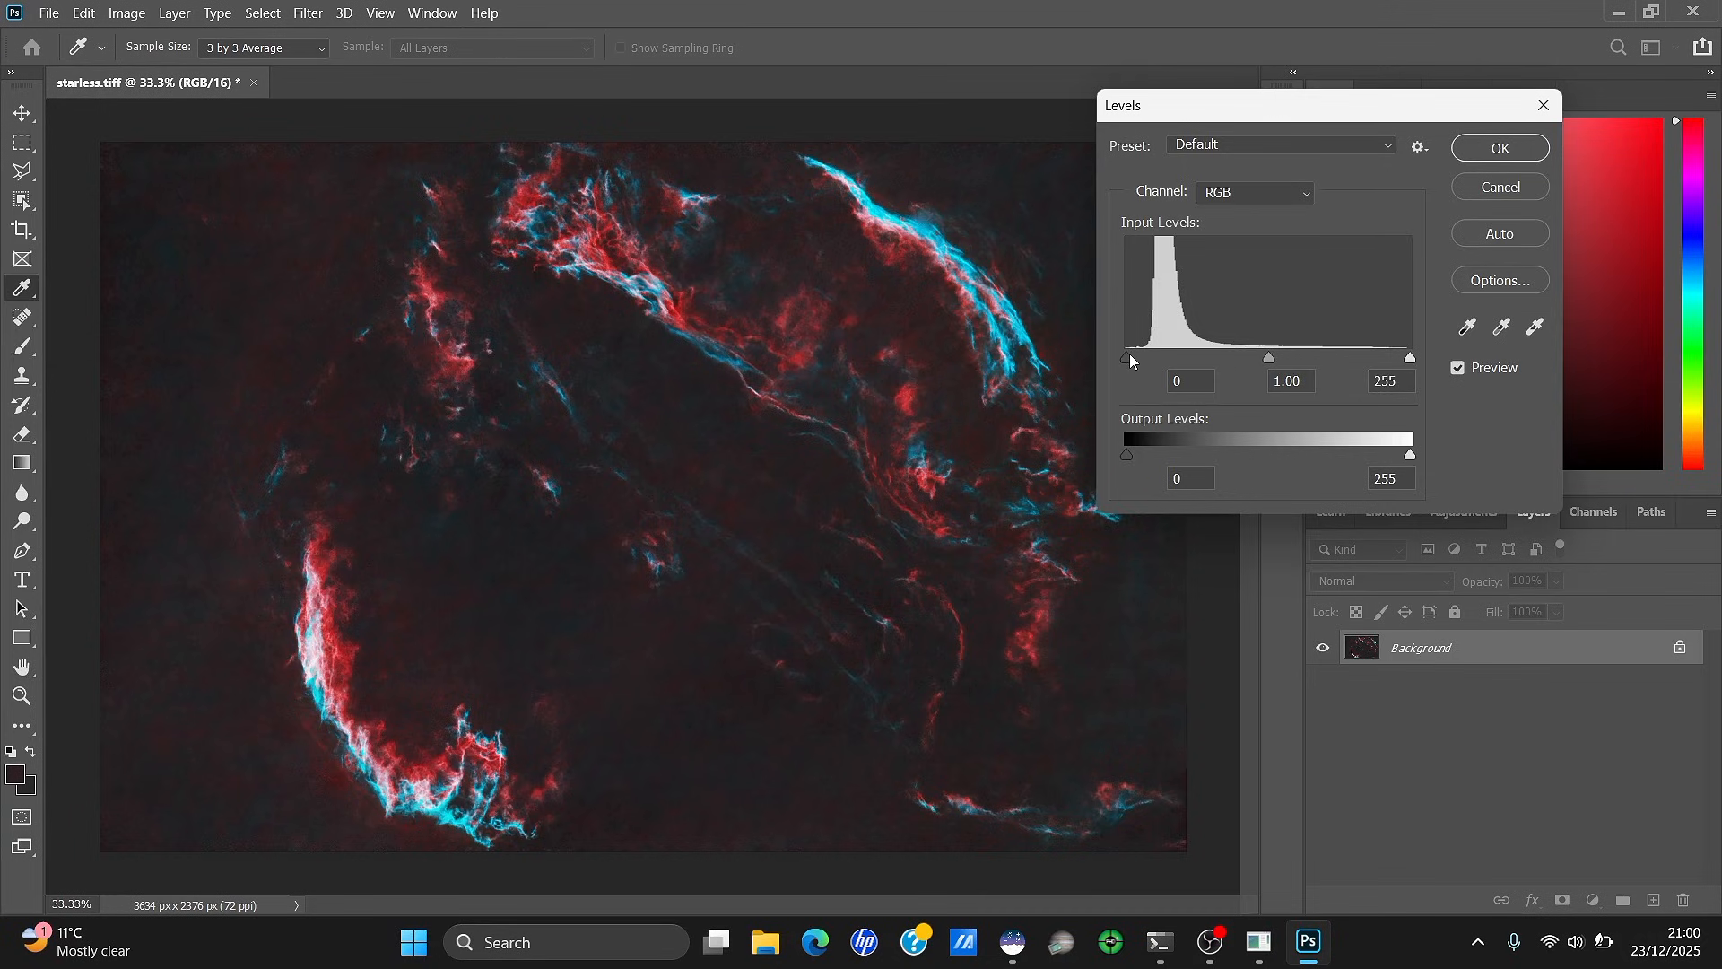
{"action": "left_click_drag", "start_coordinate": [1126, 357], "coordinate": [1134, 359]}
{"action": "left_click", "coordinate": [1512, 147]}
{"action": "key", "text": "j"}
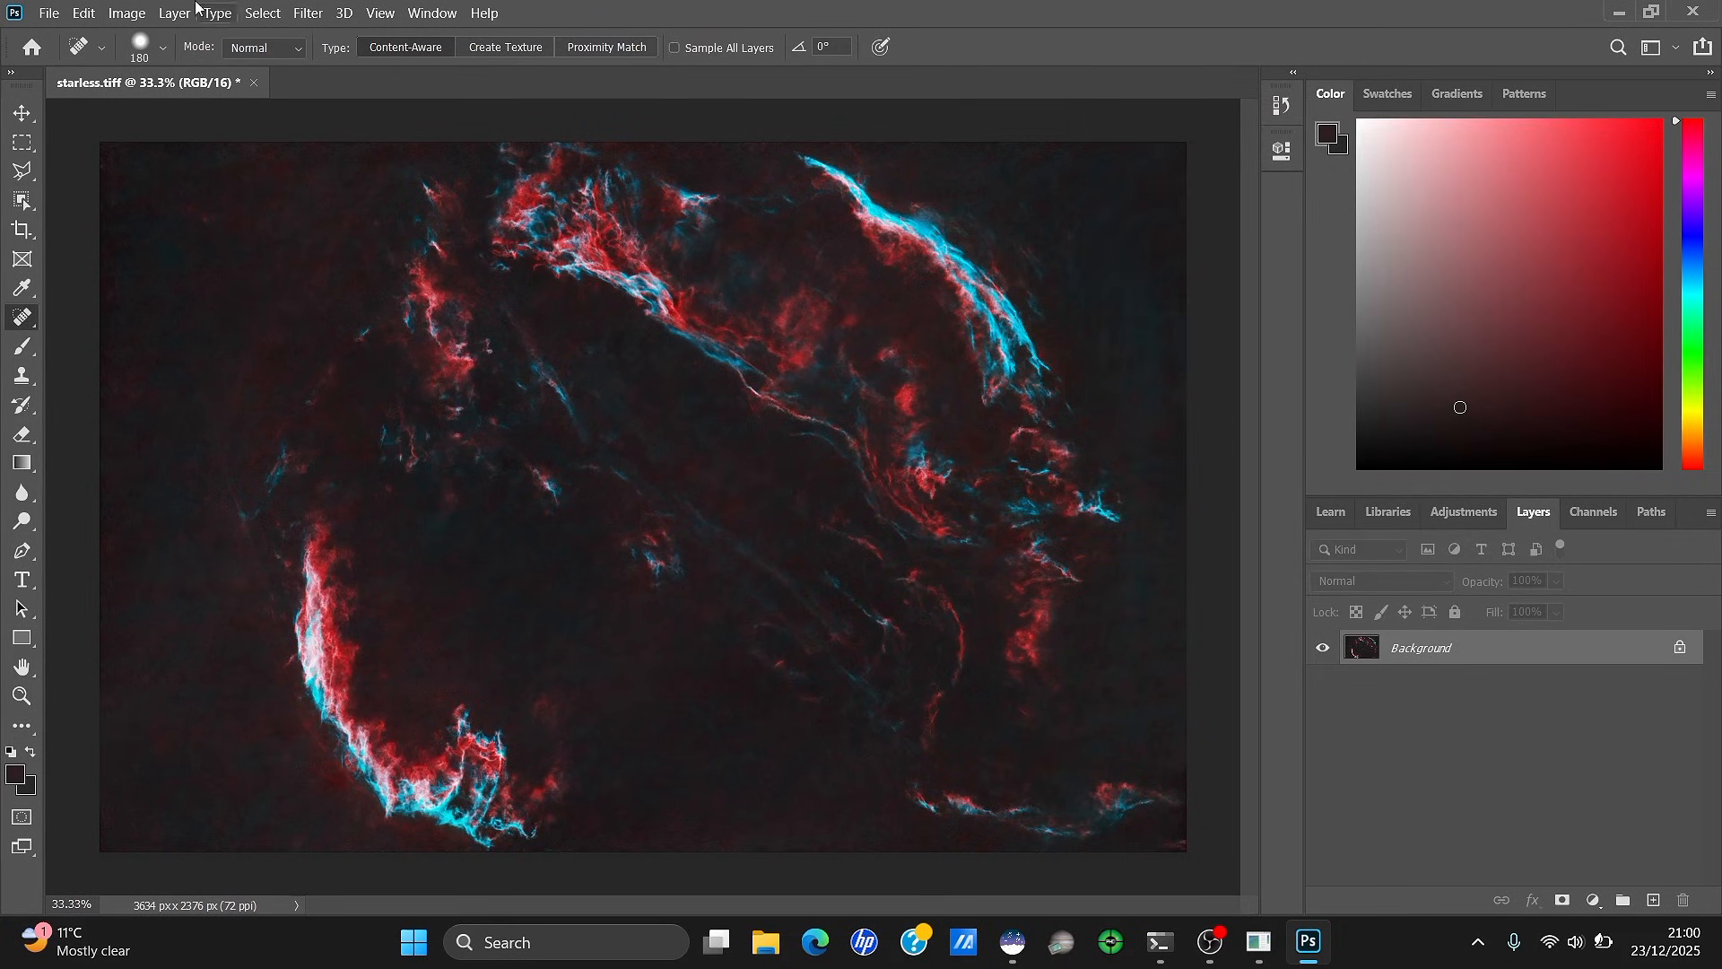
Apply Vibrance with Saturation +34 to the starless nebula
{"action": "left_click", "coordinate": [126, 12]}
{"action": "mouse_move", "coordinate": [164, 65]}
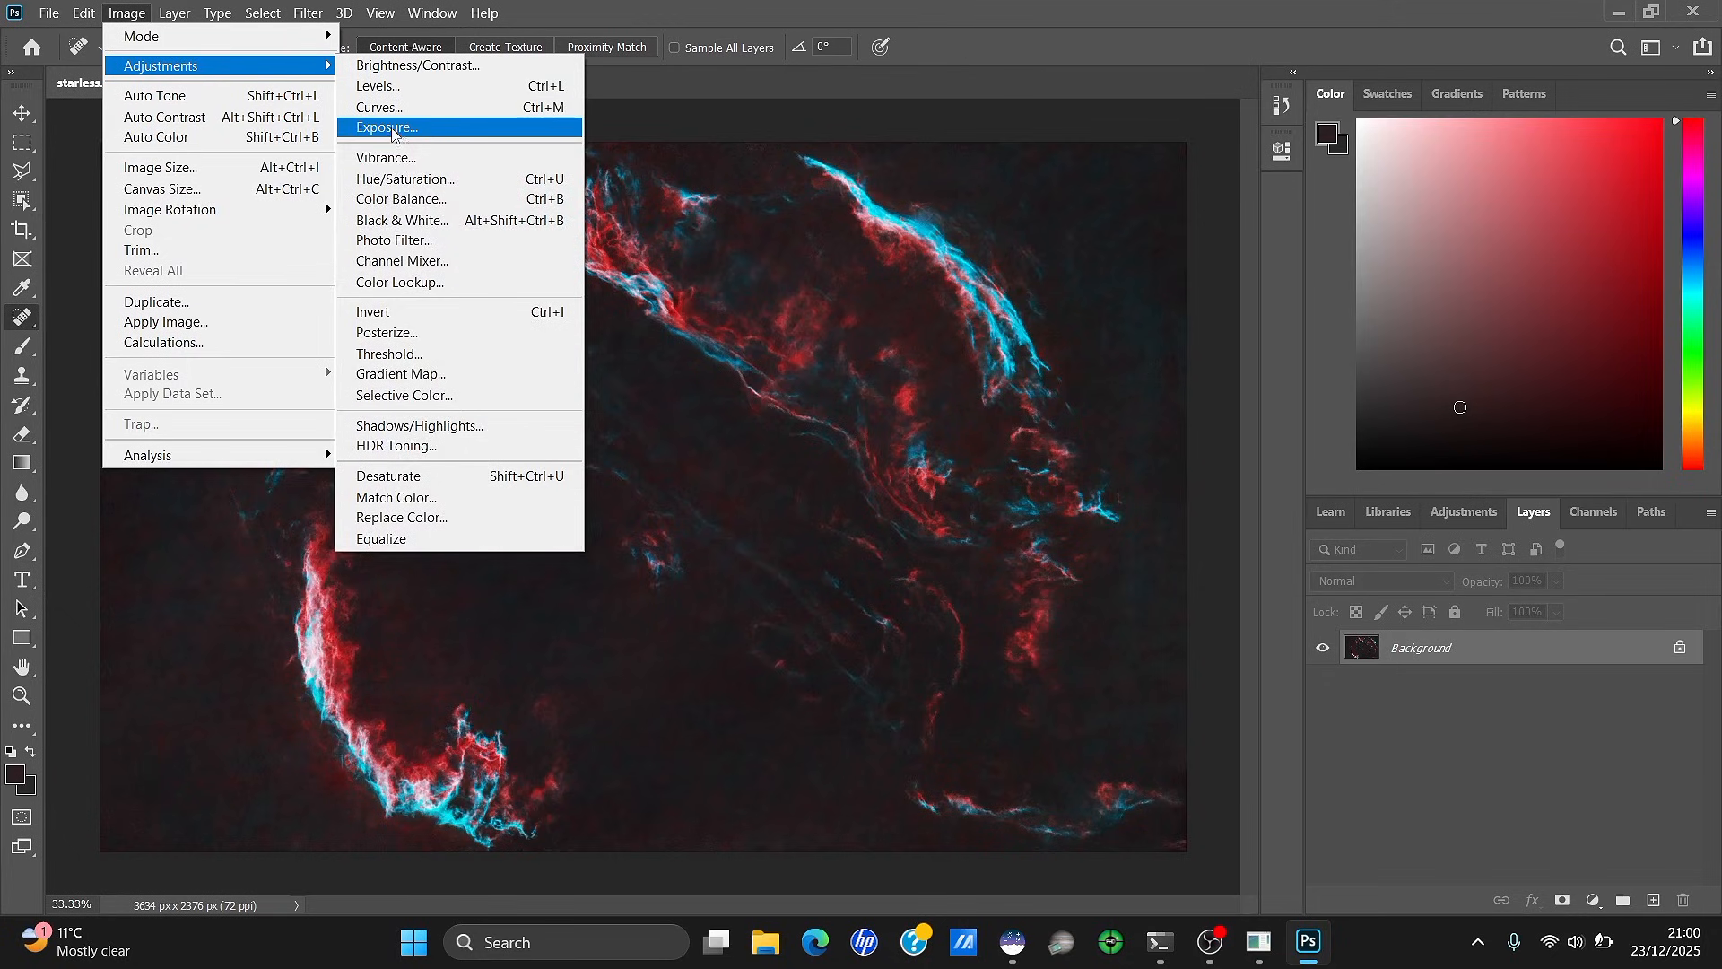
{"action": "left_click", "coordinate": [386, 158]}
{"action": "left_click_drag", "start_coordinate": [1411, 258], "coordinate": [1450, 251]}
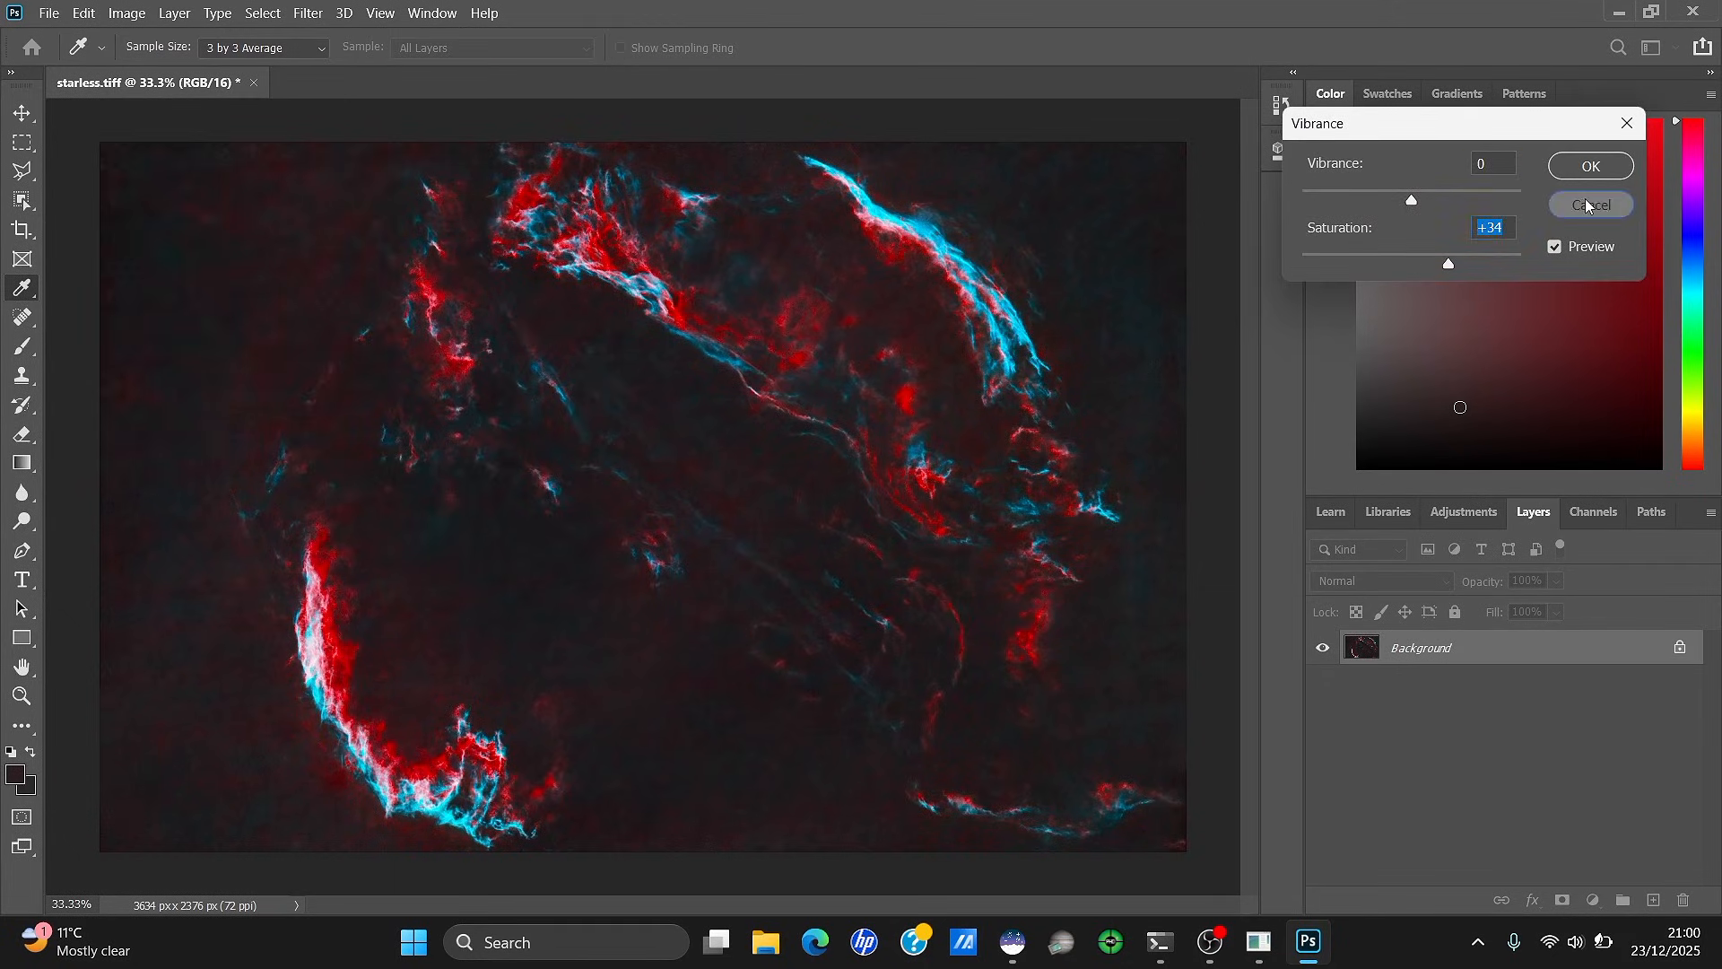
{"action": "key", "text": "Return"}
{"action": "key", "text": "j"}
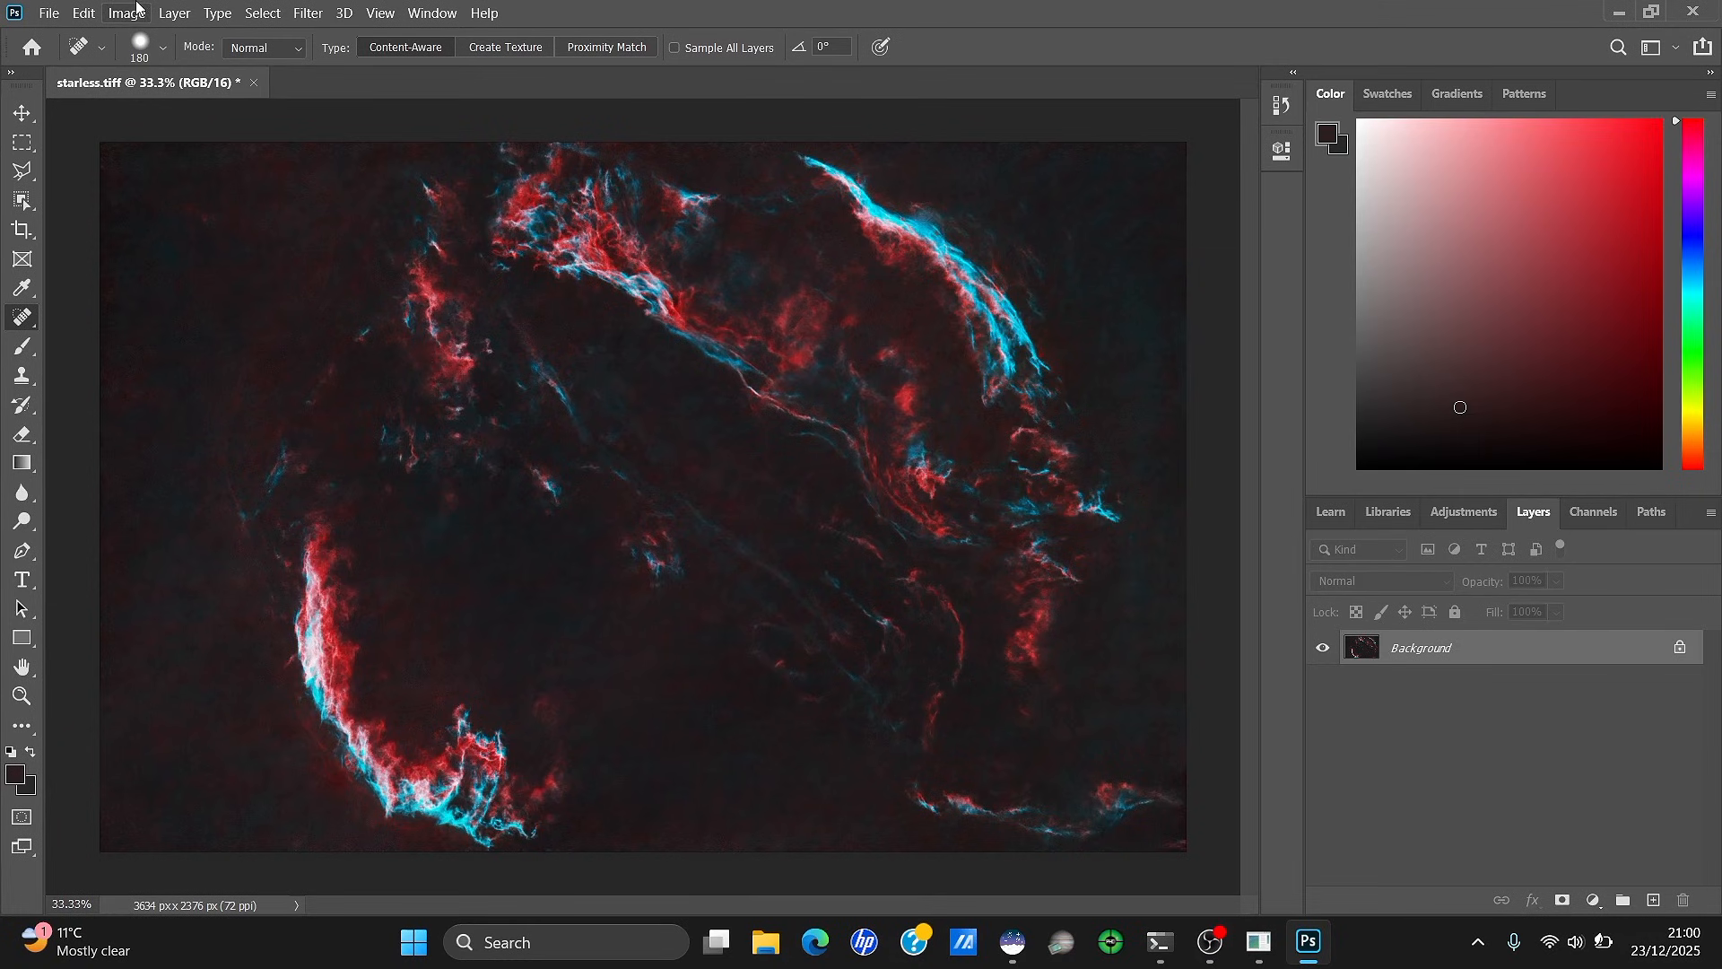
Save starless.tiff and isolate the Red channel by hiding Green and Blue
{"action": "left_click", "coordinate": [49, 12]}
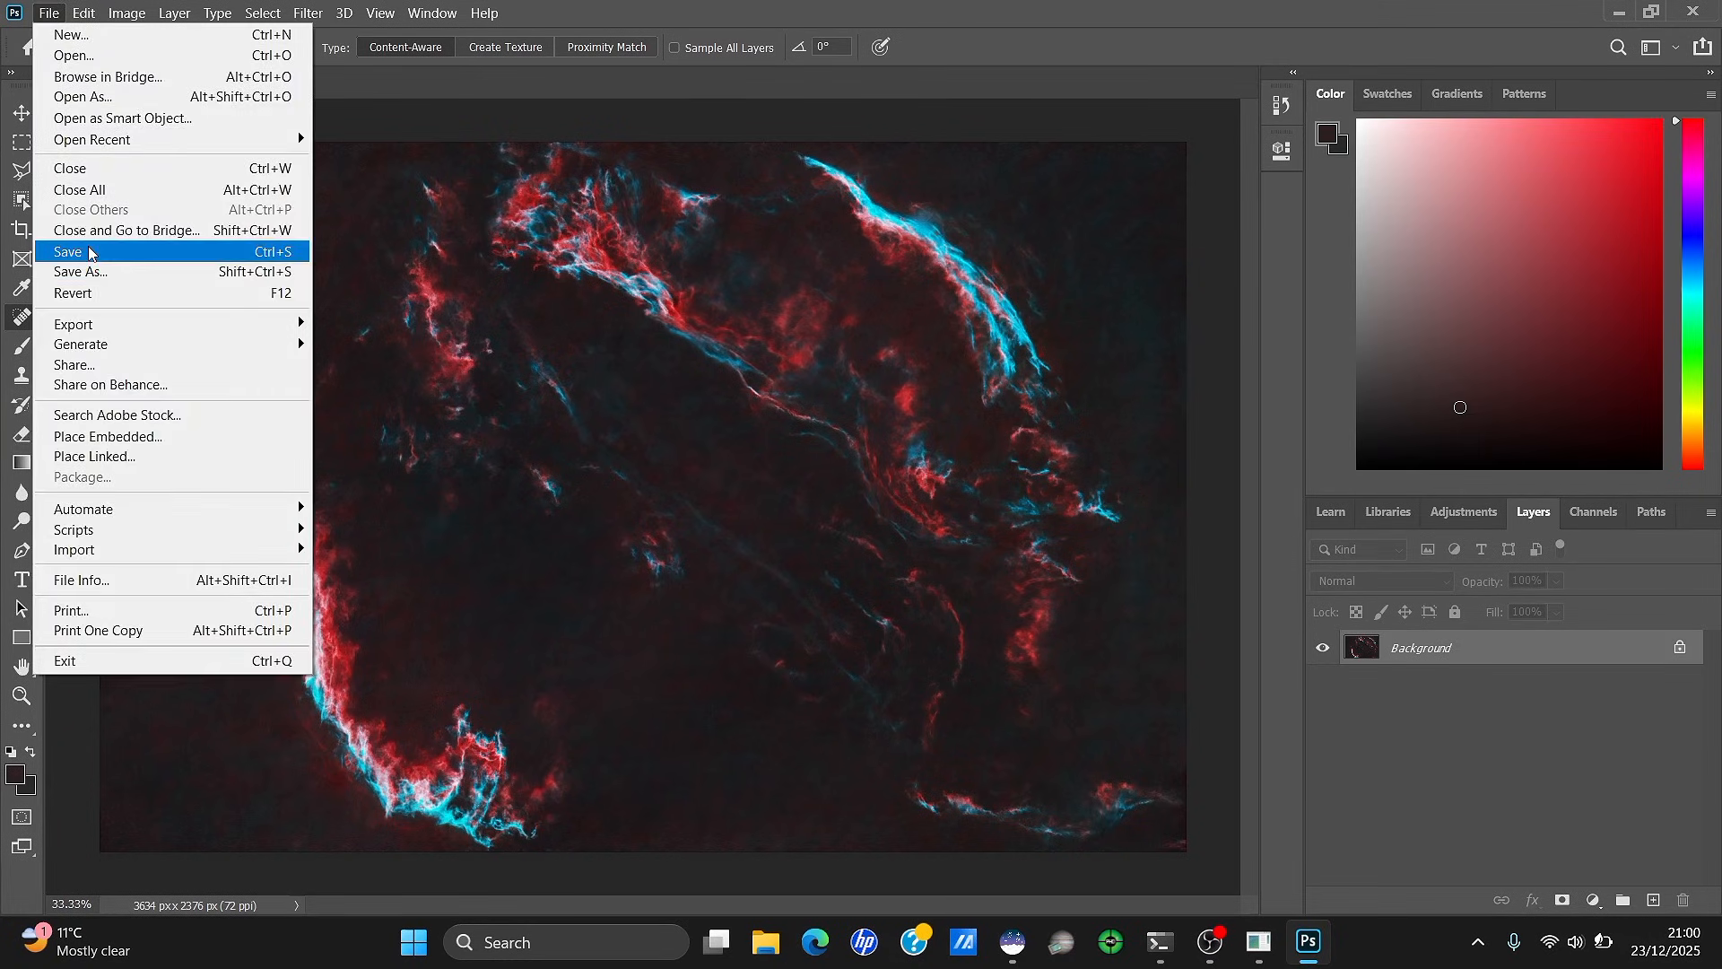
{"action": "left_click", "coordinate": [89, 239]}
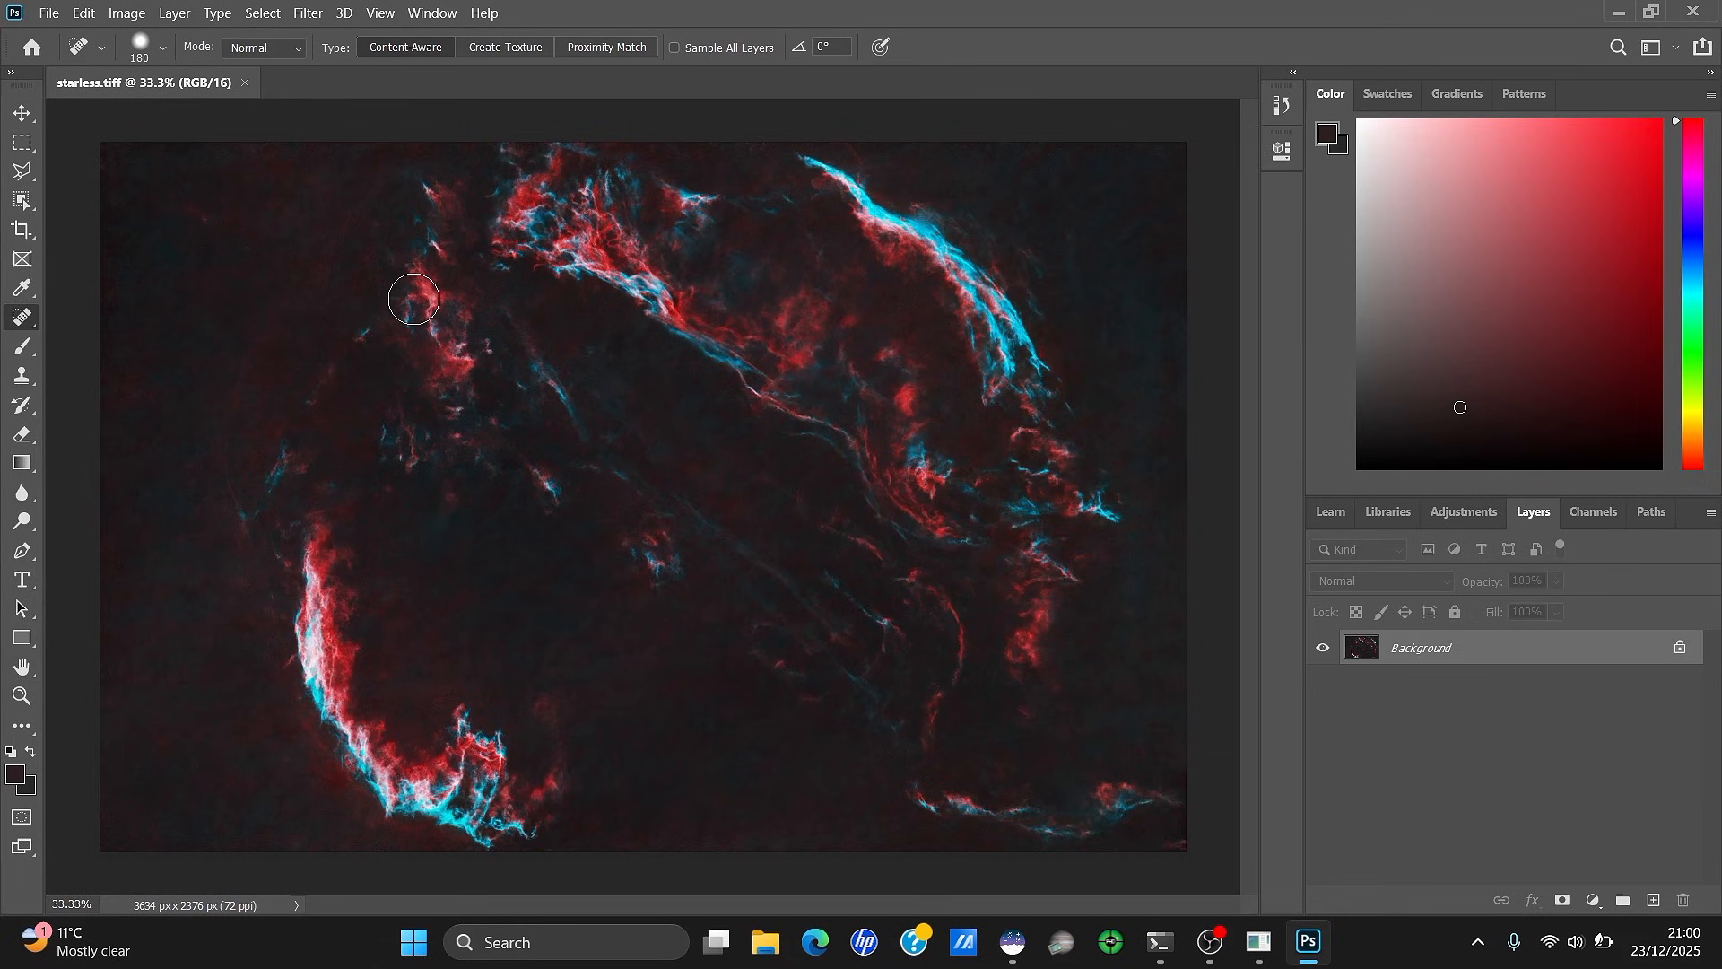
{"action": "left_click", "coordinate": [1594, 511]}
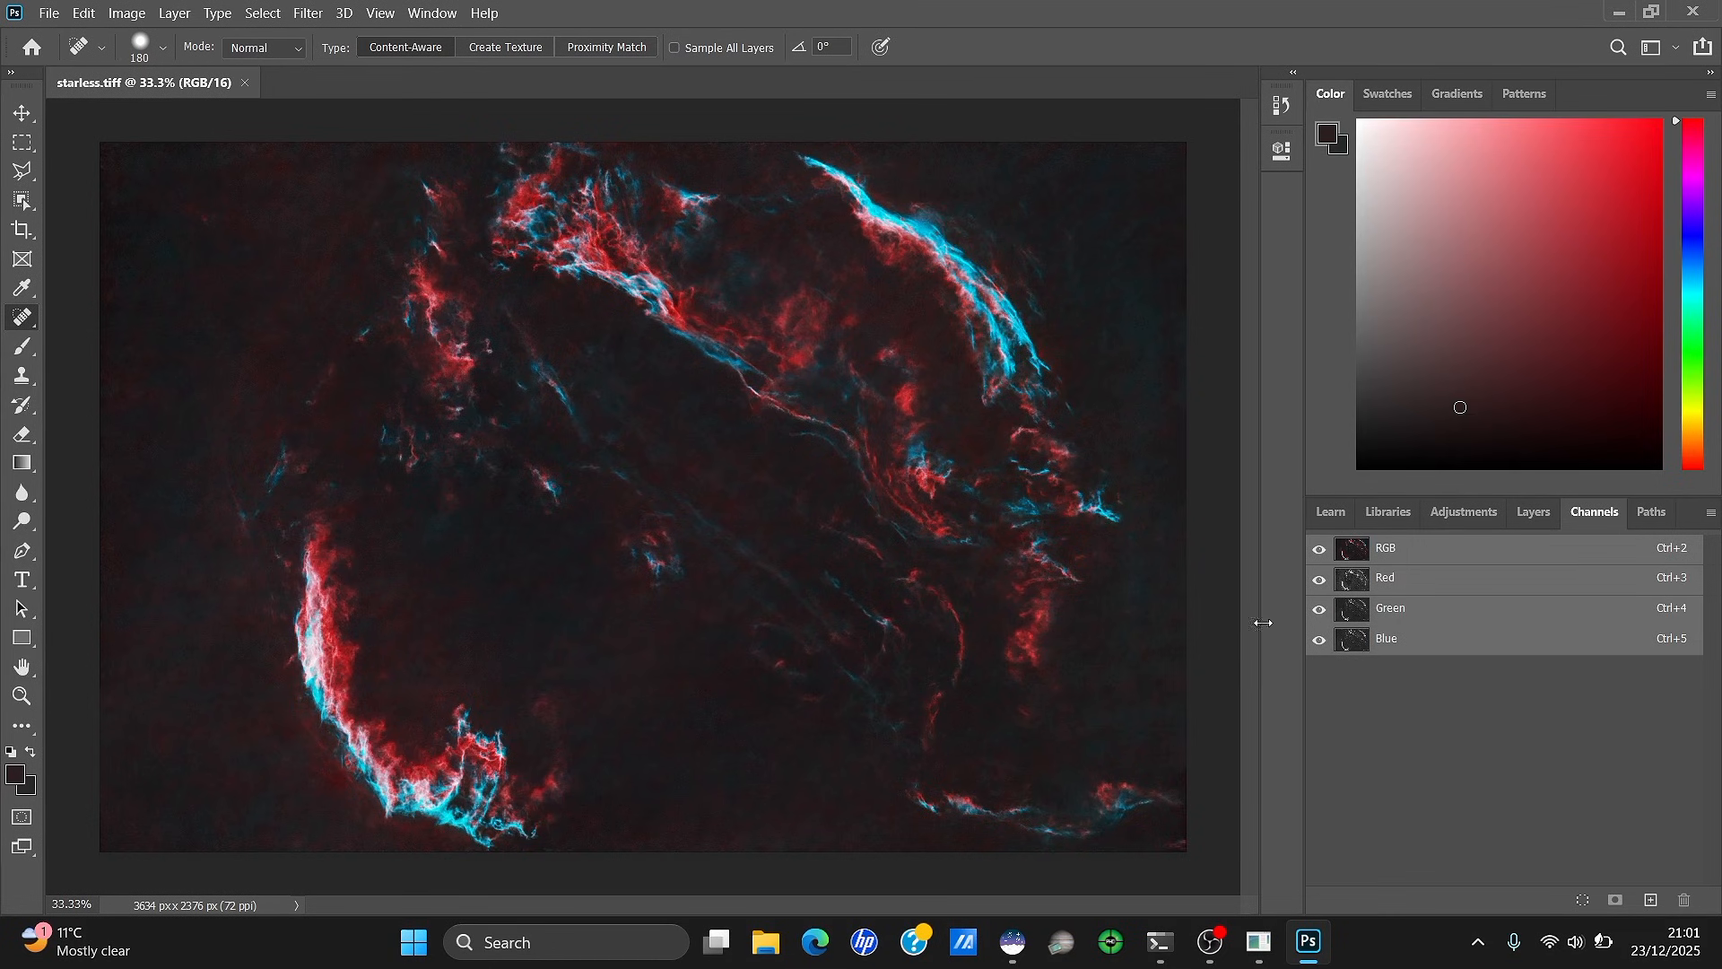
{"action": "left_click", "coordinate": [1319, 610]}
{"action": "left_click", "coordinate": [1320, 640]}
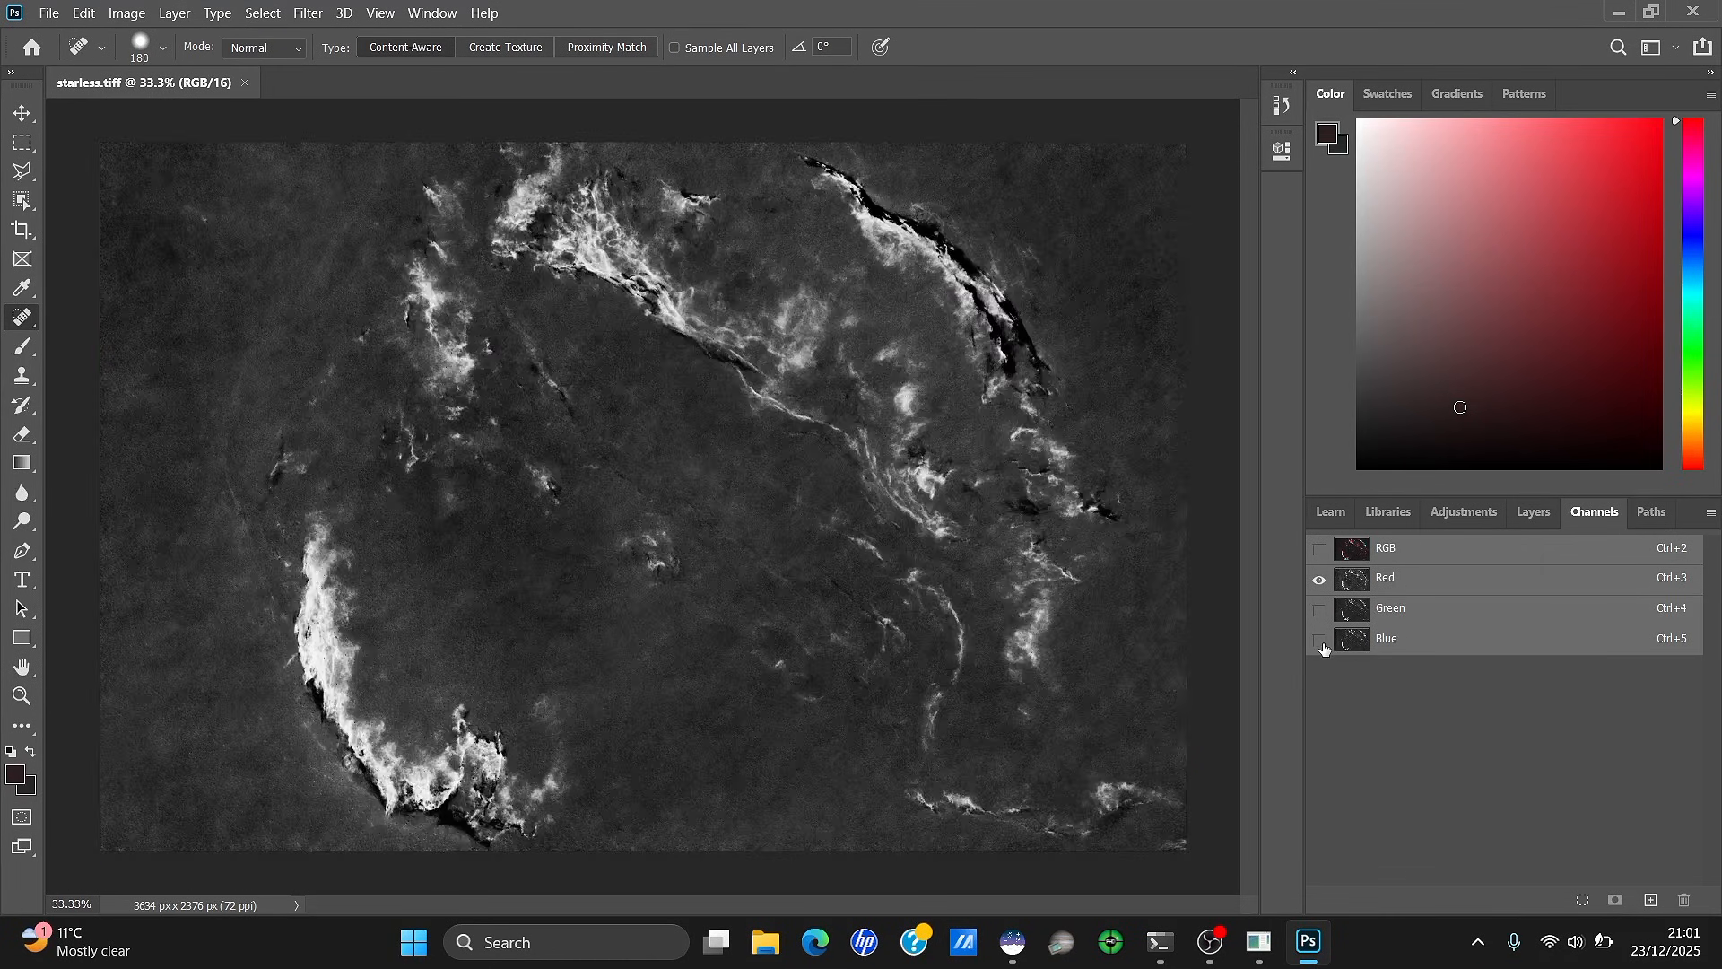
Sharpen the Red channel with Unsharp Mask 46%, radius 17.1 px, threshold 2, then restore RGB
{"action": "left_click", "coordinate": [308, 12]}
{"action": "mouse_move", "coordinate": [502, 374]}
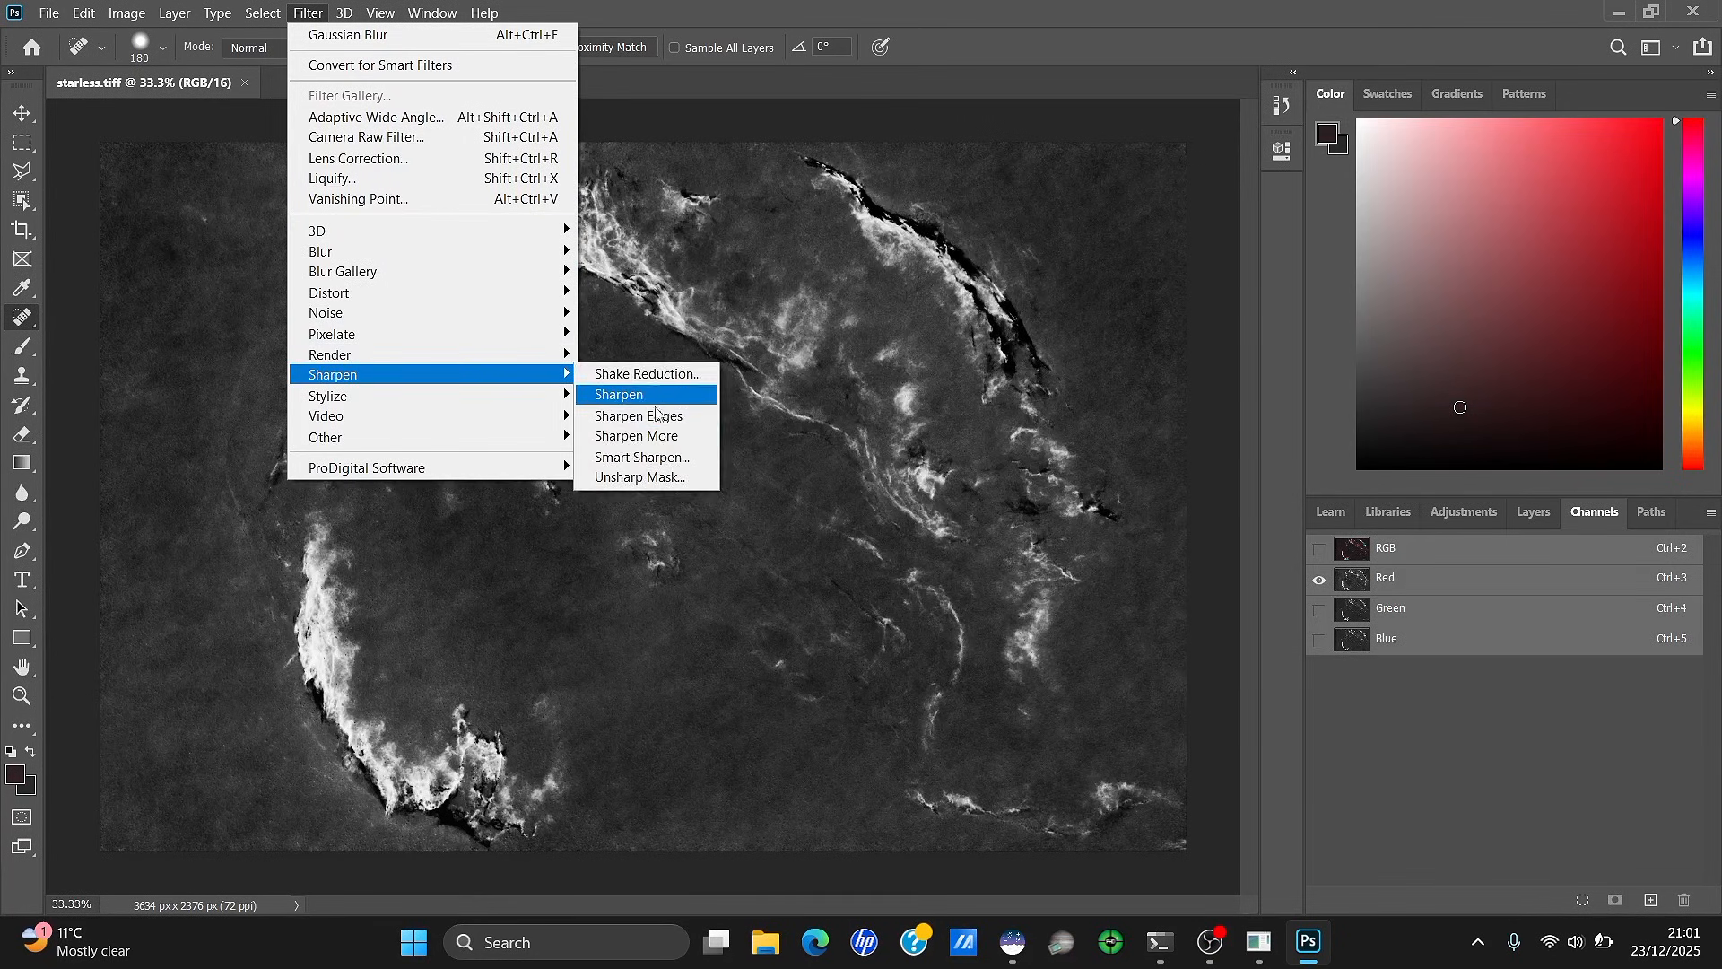
{"action": "left_click", "coordinate": [661, 481]}
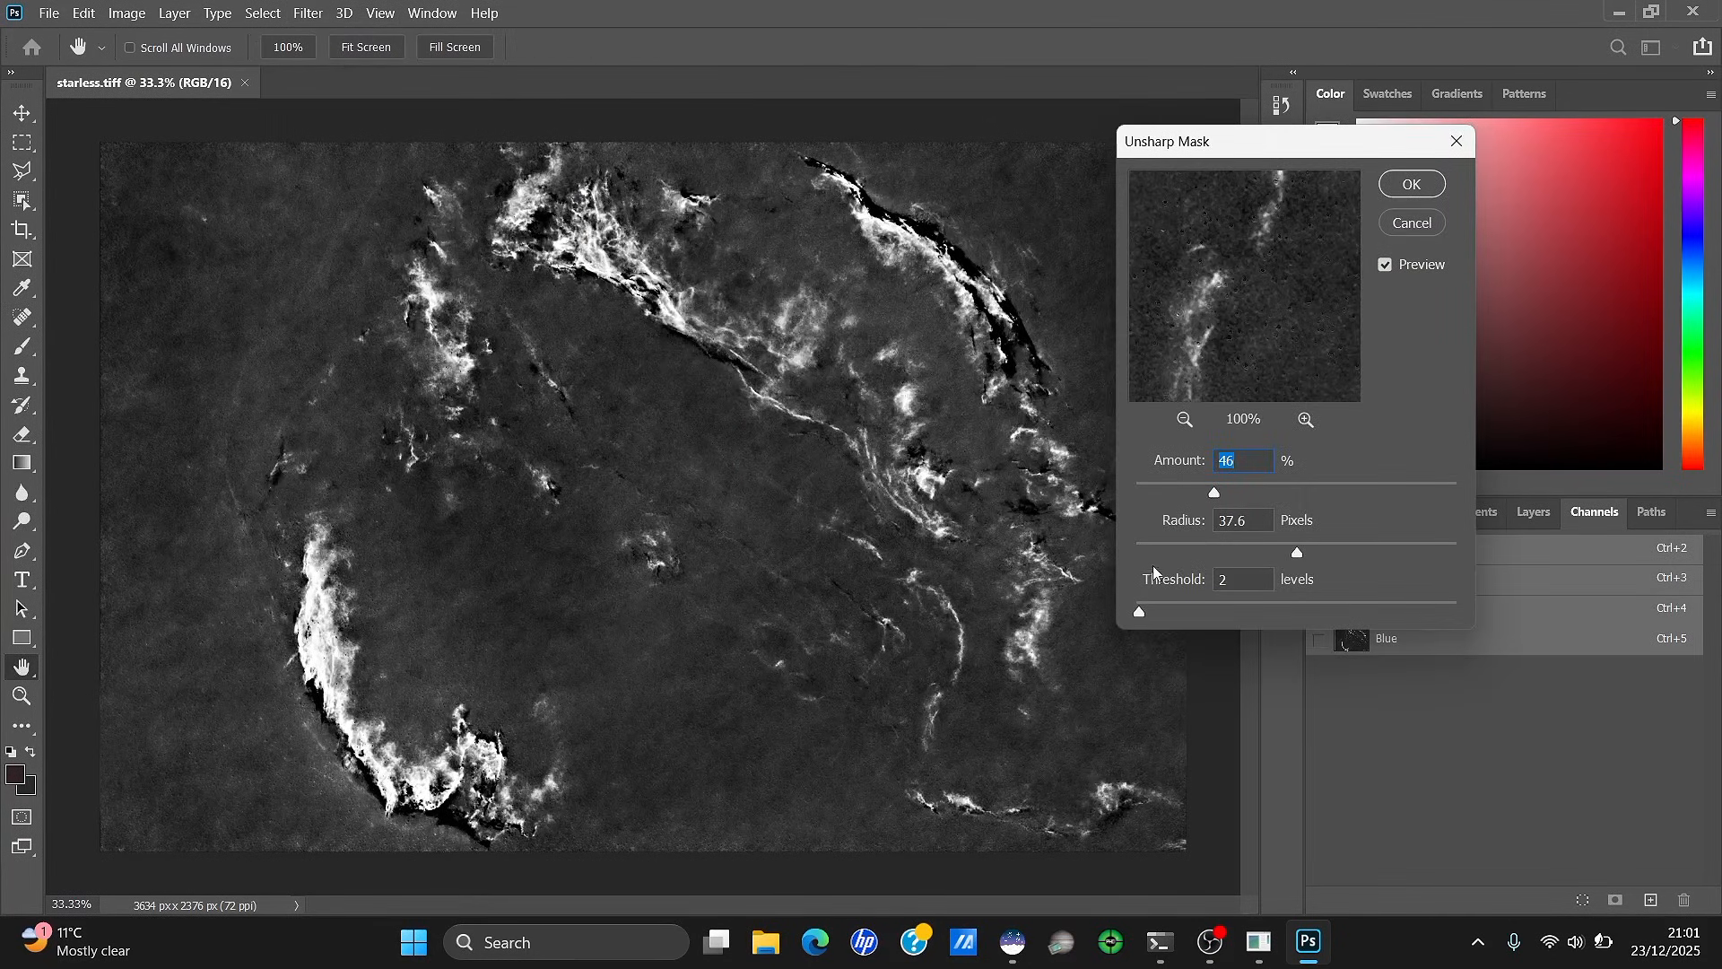
{"action": "key", "text": "Tab"}
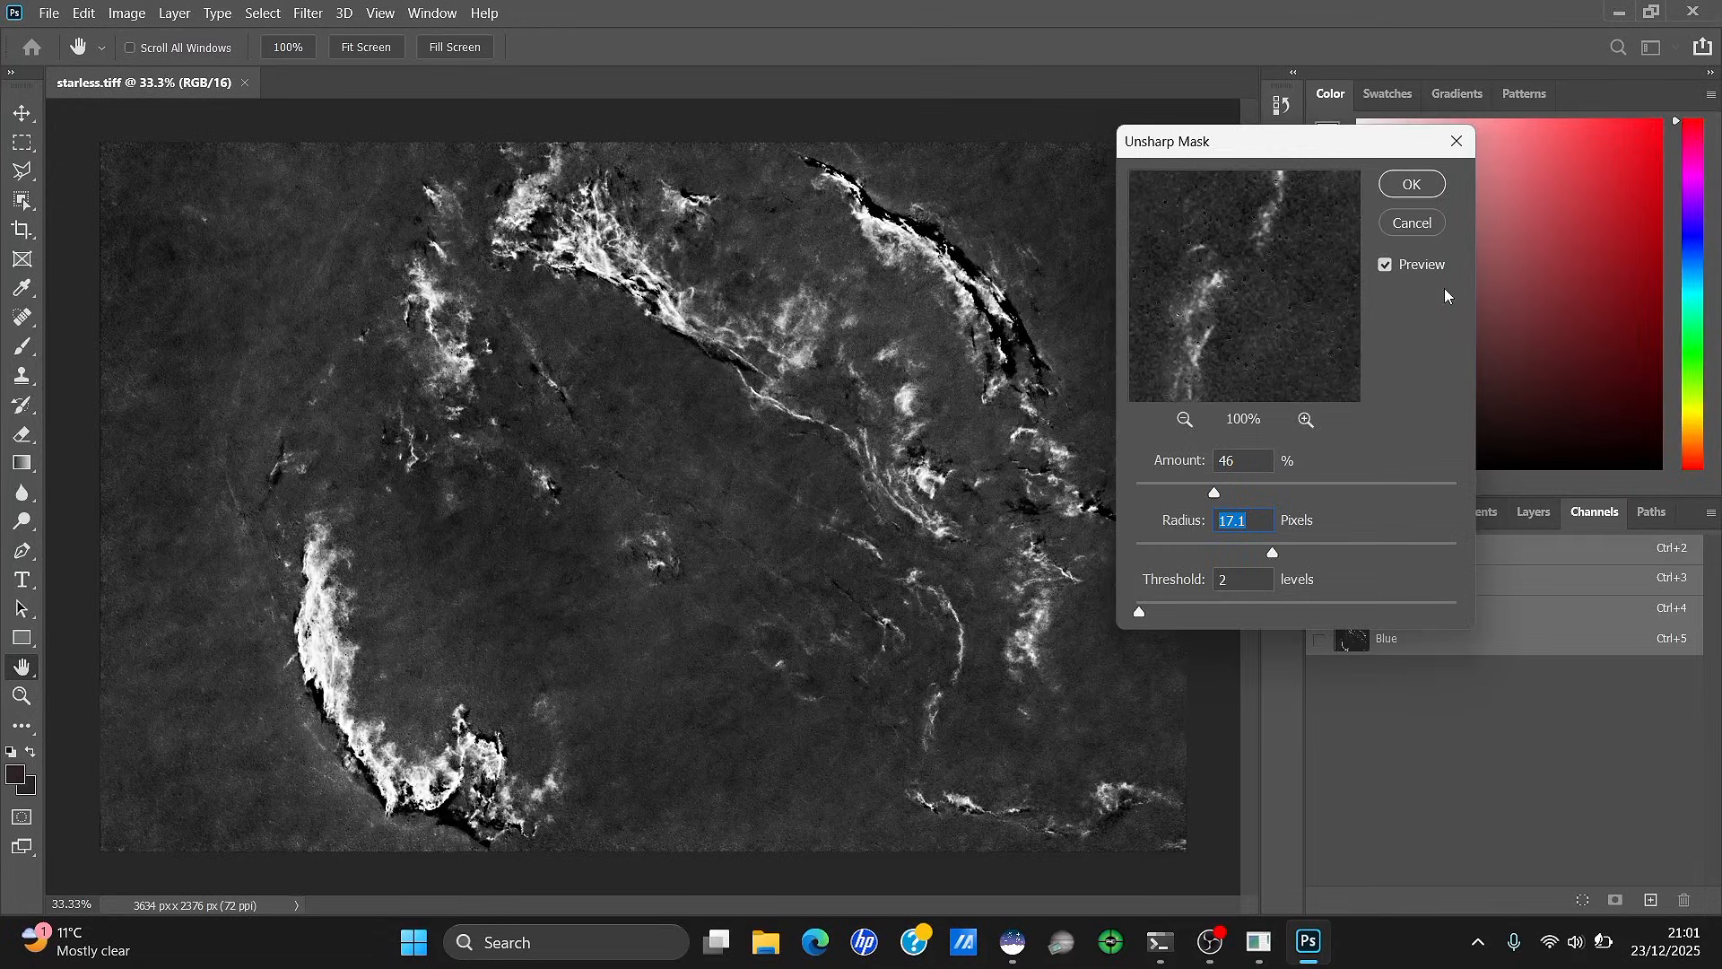
{"action": "left_click", "coordinate": [1432, 185]}
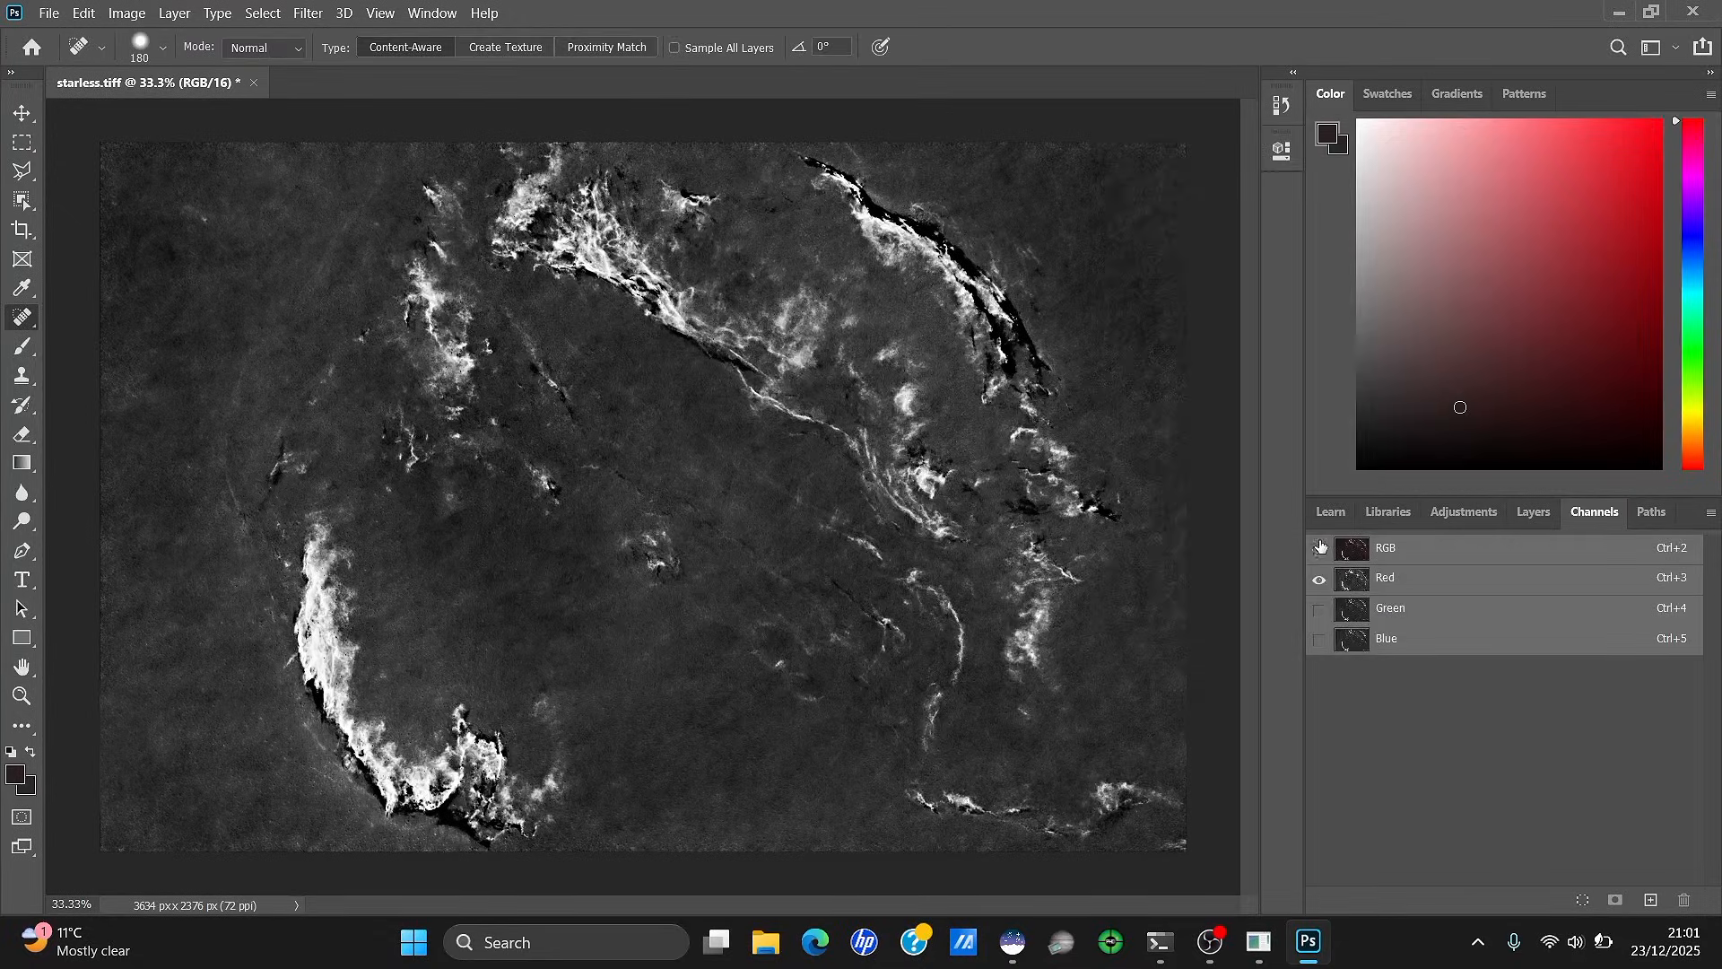
{"action": "left_click", "coordinate": [1318, 547]}
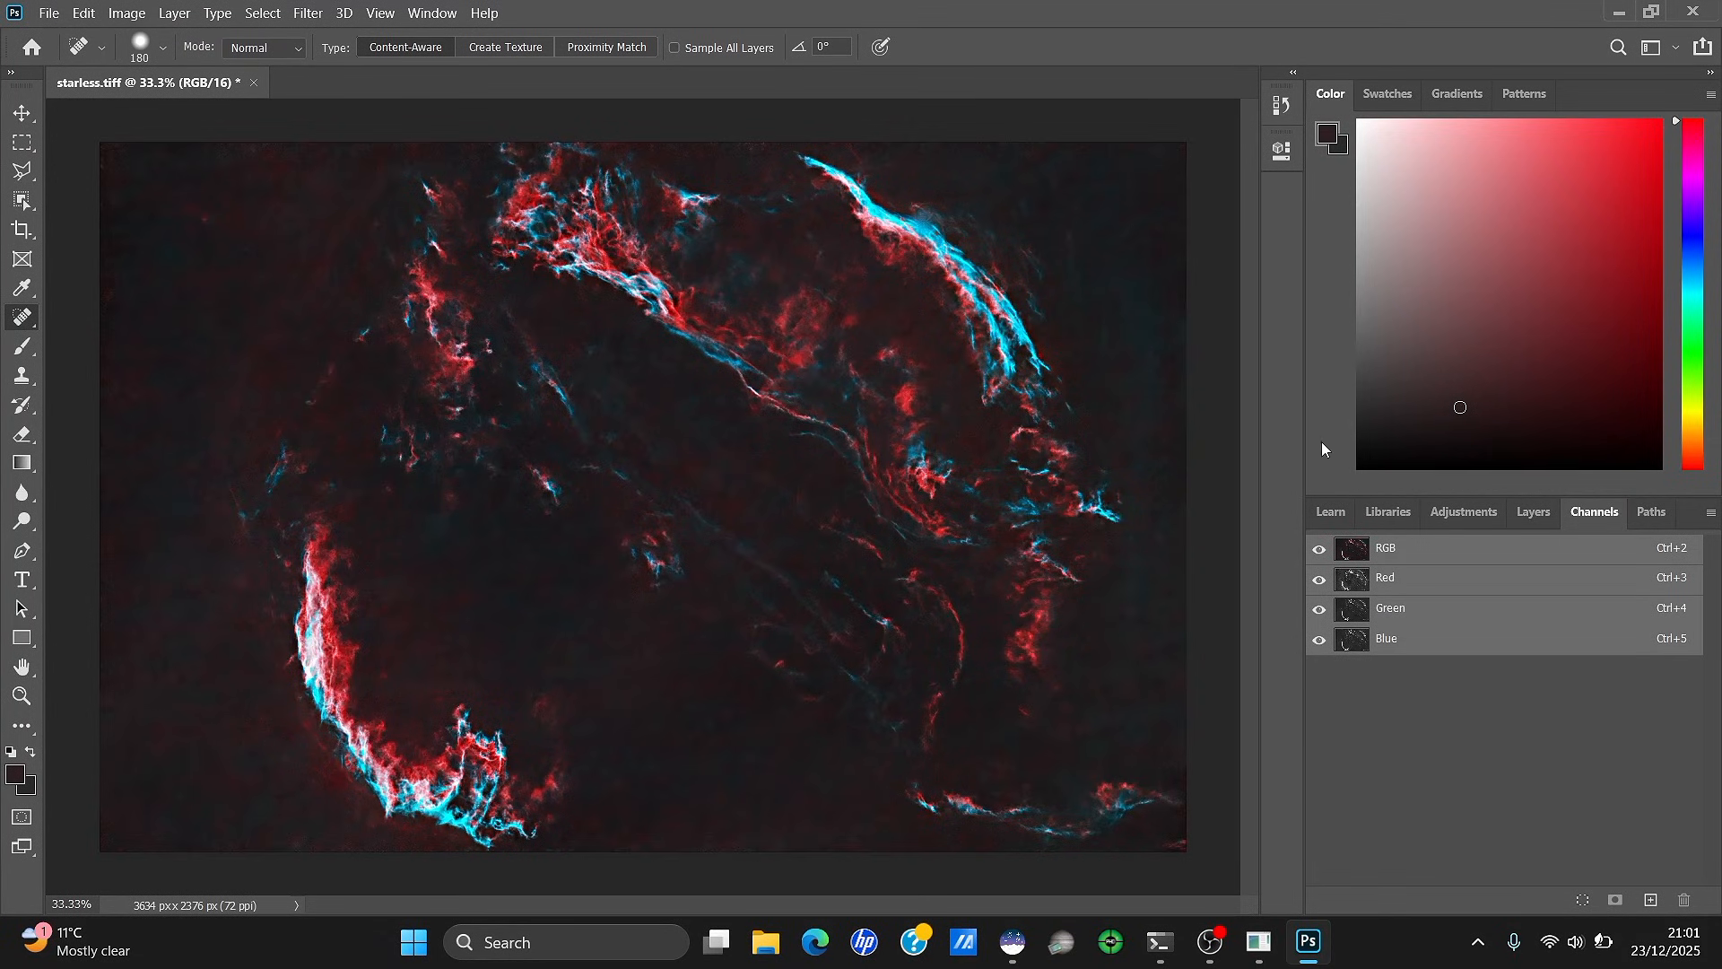
Zoom in on the western filament and compare the sharpening with Undo and Redo
{"action": "left_click", "coordinate": [1514, 520]}
{"action": "left_click", "coordinate": [22, 695]}
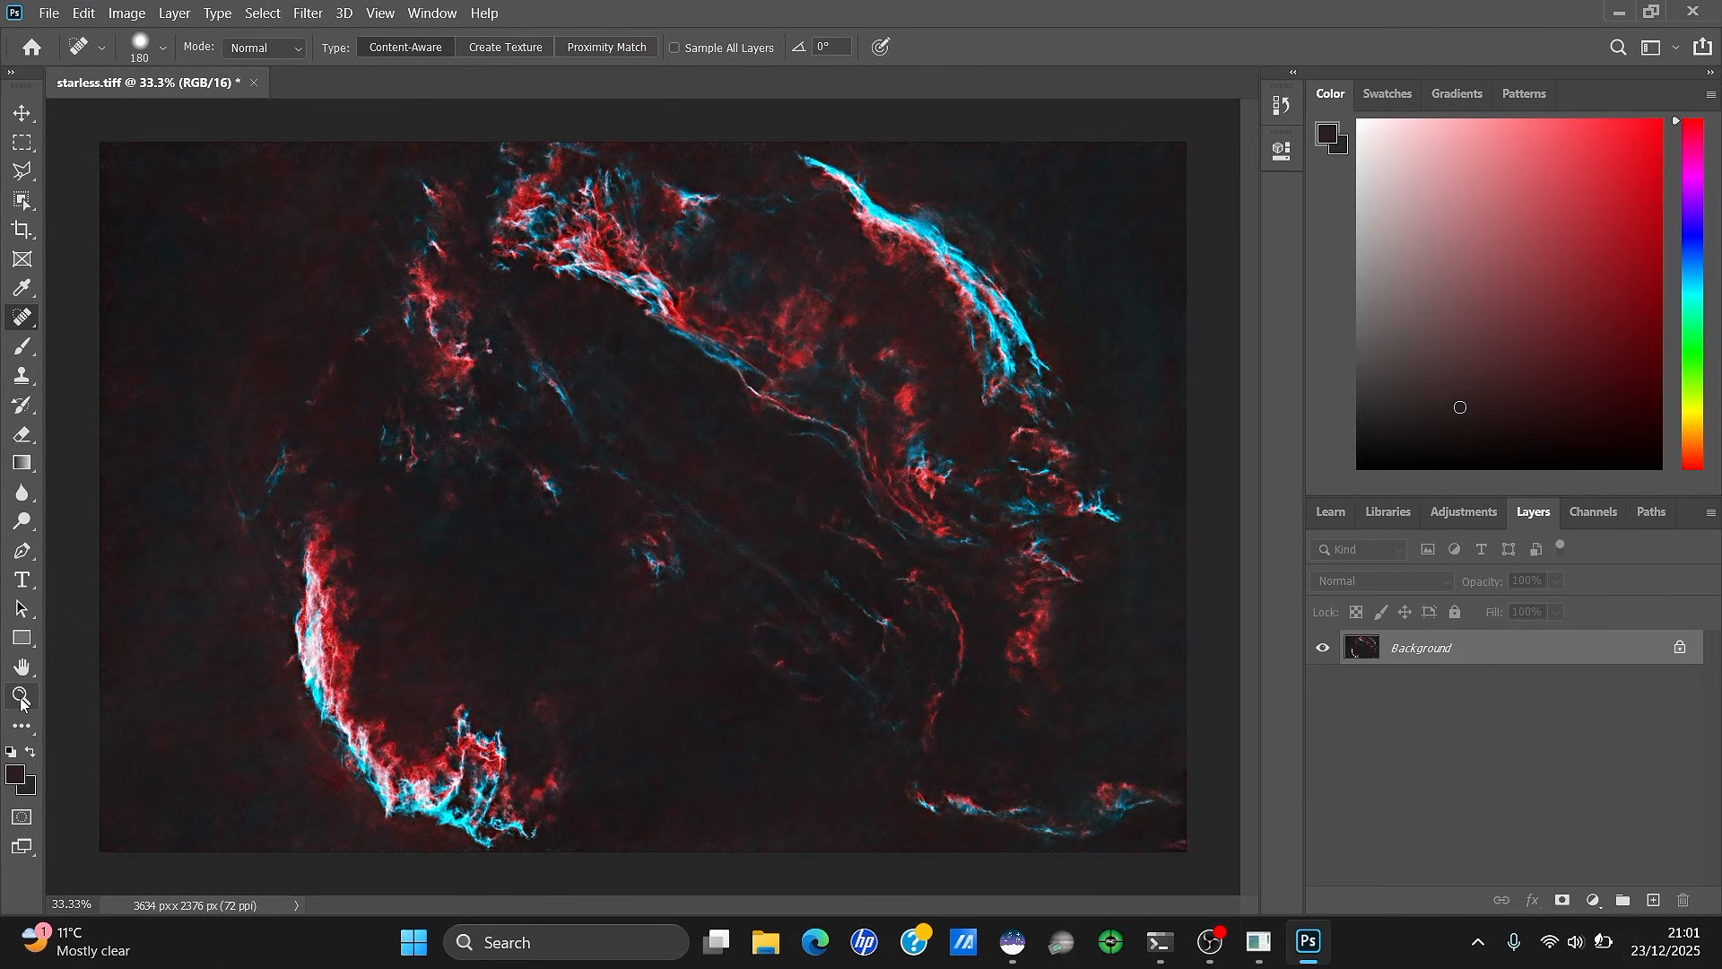
{"action": "left_click", "coordinate": [337, 667]}
{"action": "left_click", "coordinate": [84, 12]}
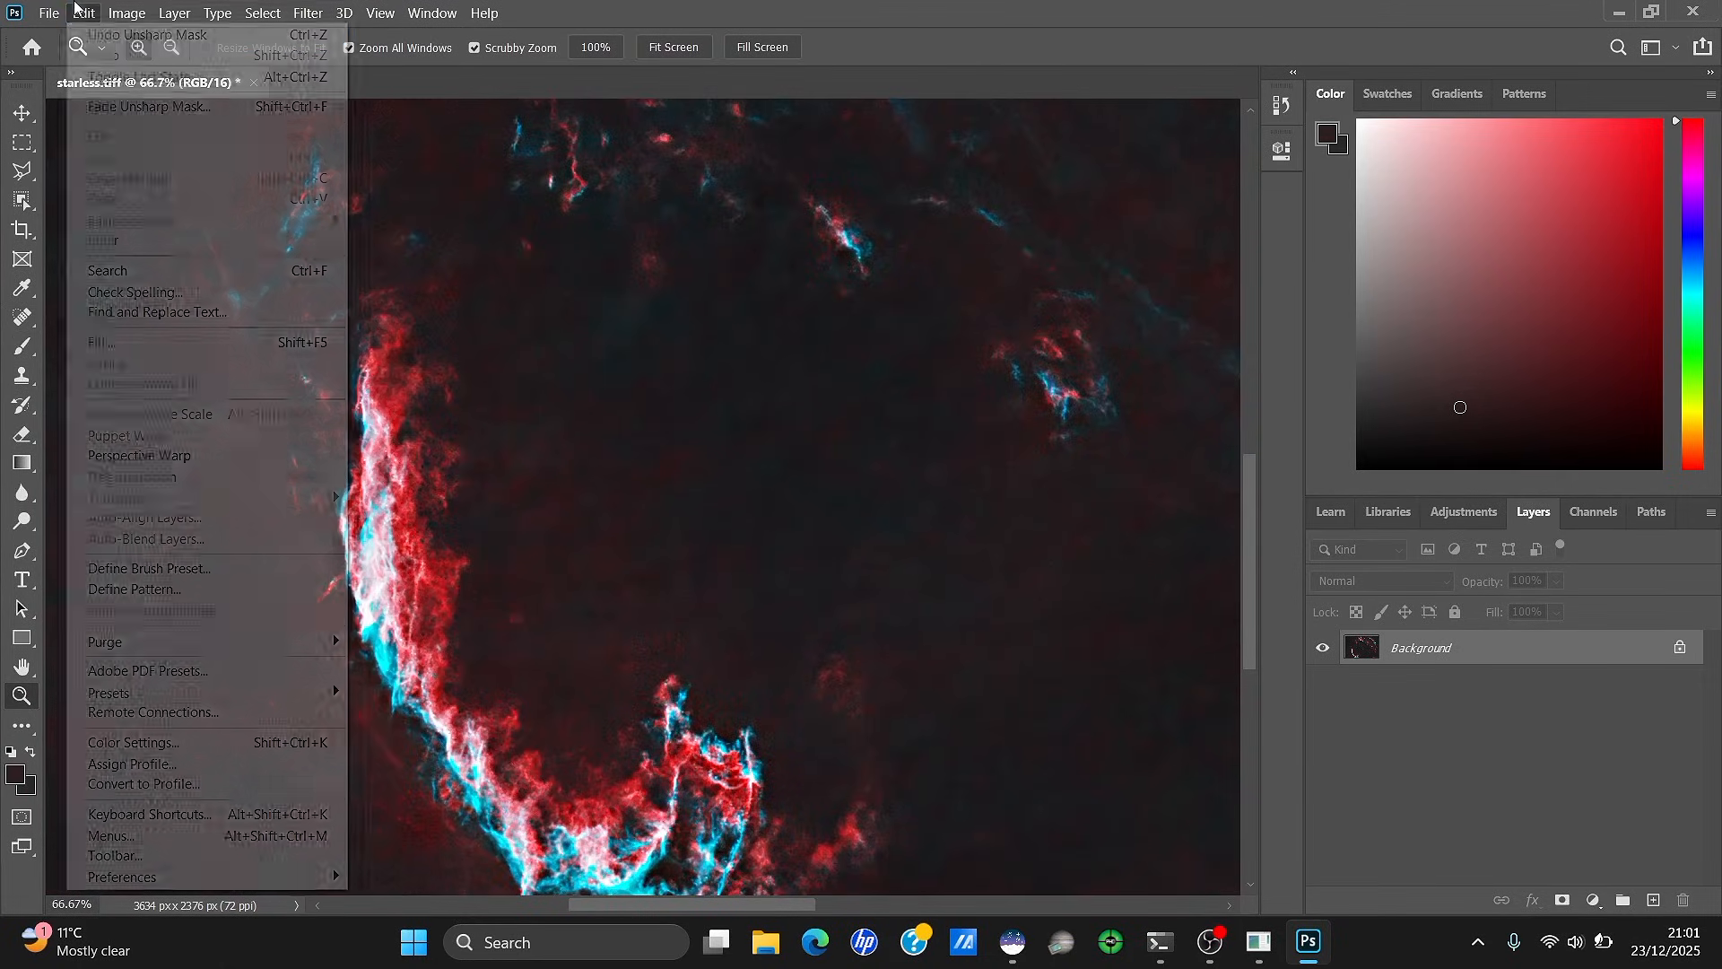
{"action": "left_click", "coordinate": [93, 35]}
{"action": "left_click", "coordinate": [84, 13]}
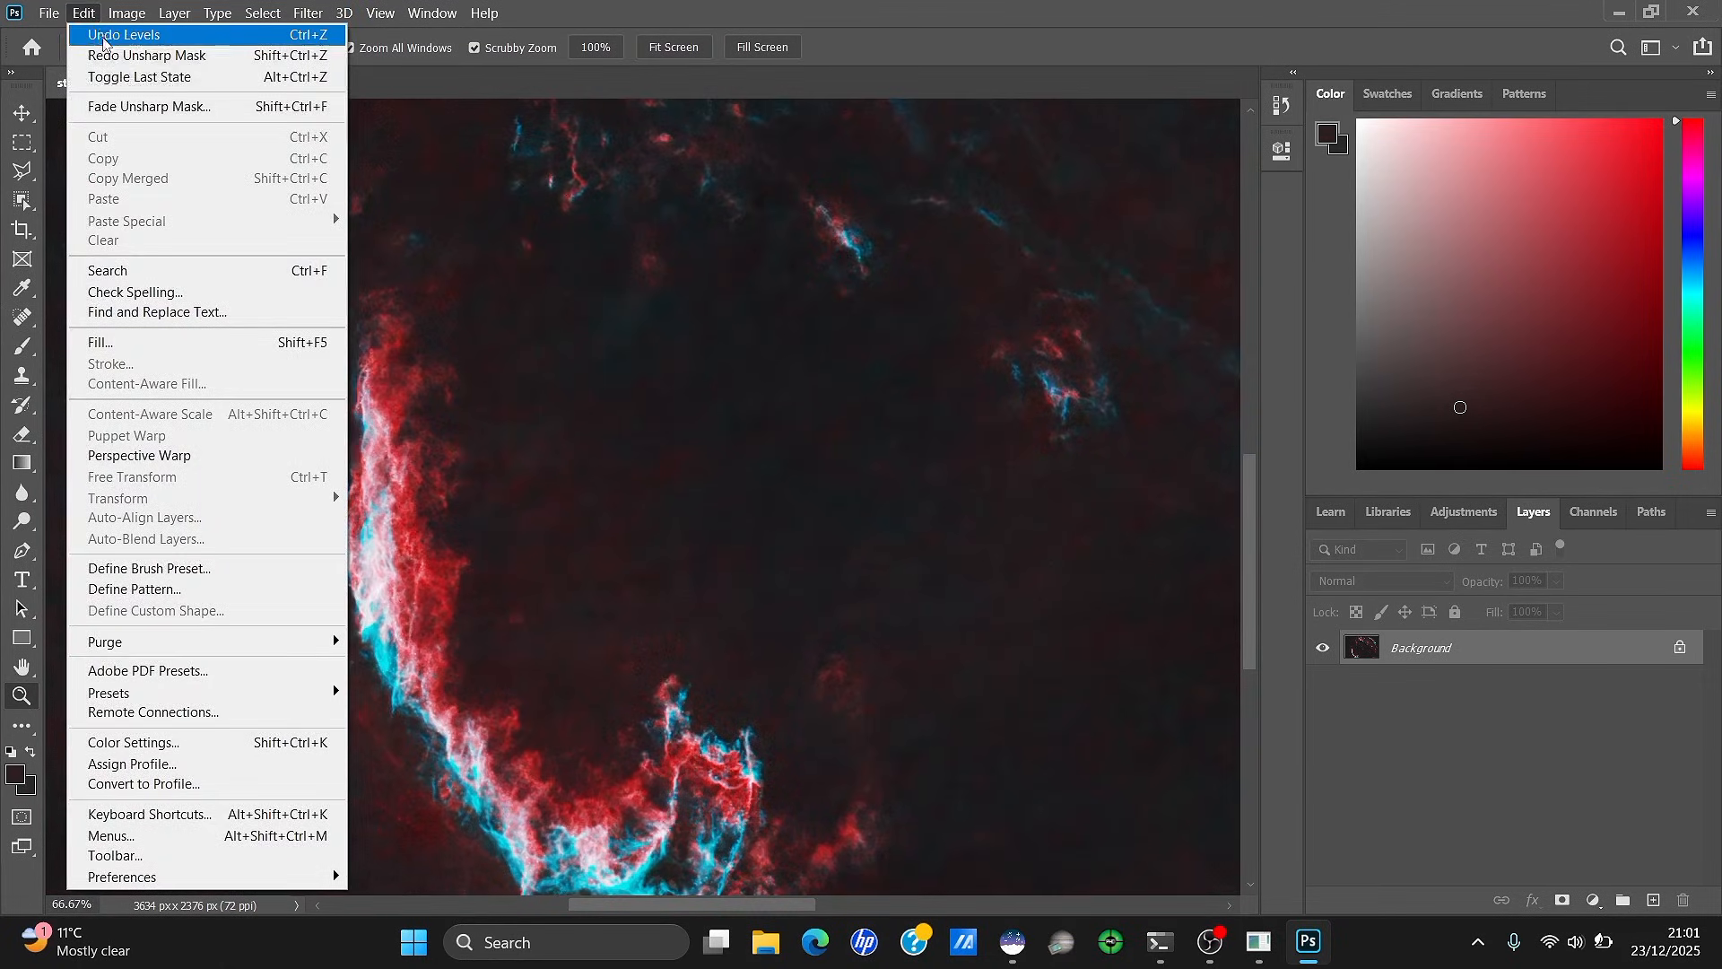
{"action": "left_click", "coordinate": [99, 52]}
{"action": "right_click", "coordinate": [574, 177]}
Fit the image on screen and undo the Unsharp Mask sharpening
{"action": "left_click", "coordinate": [592, 204]}
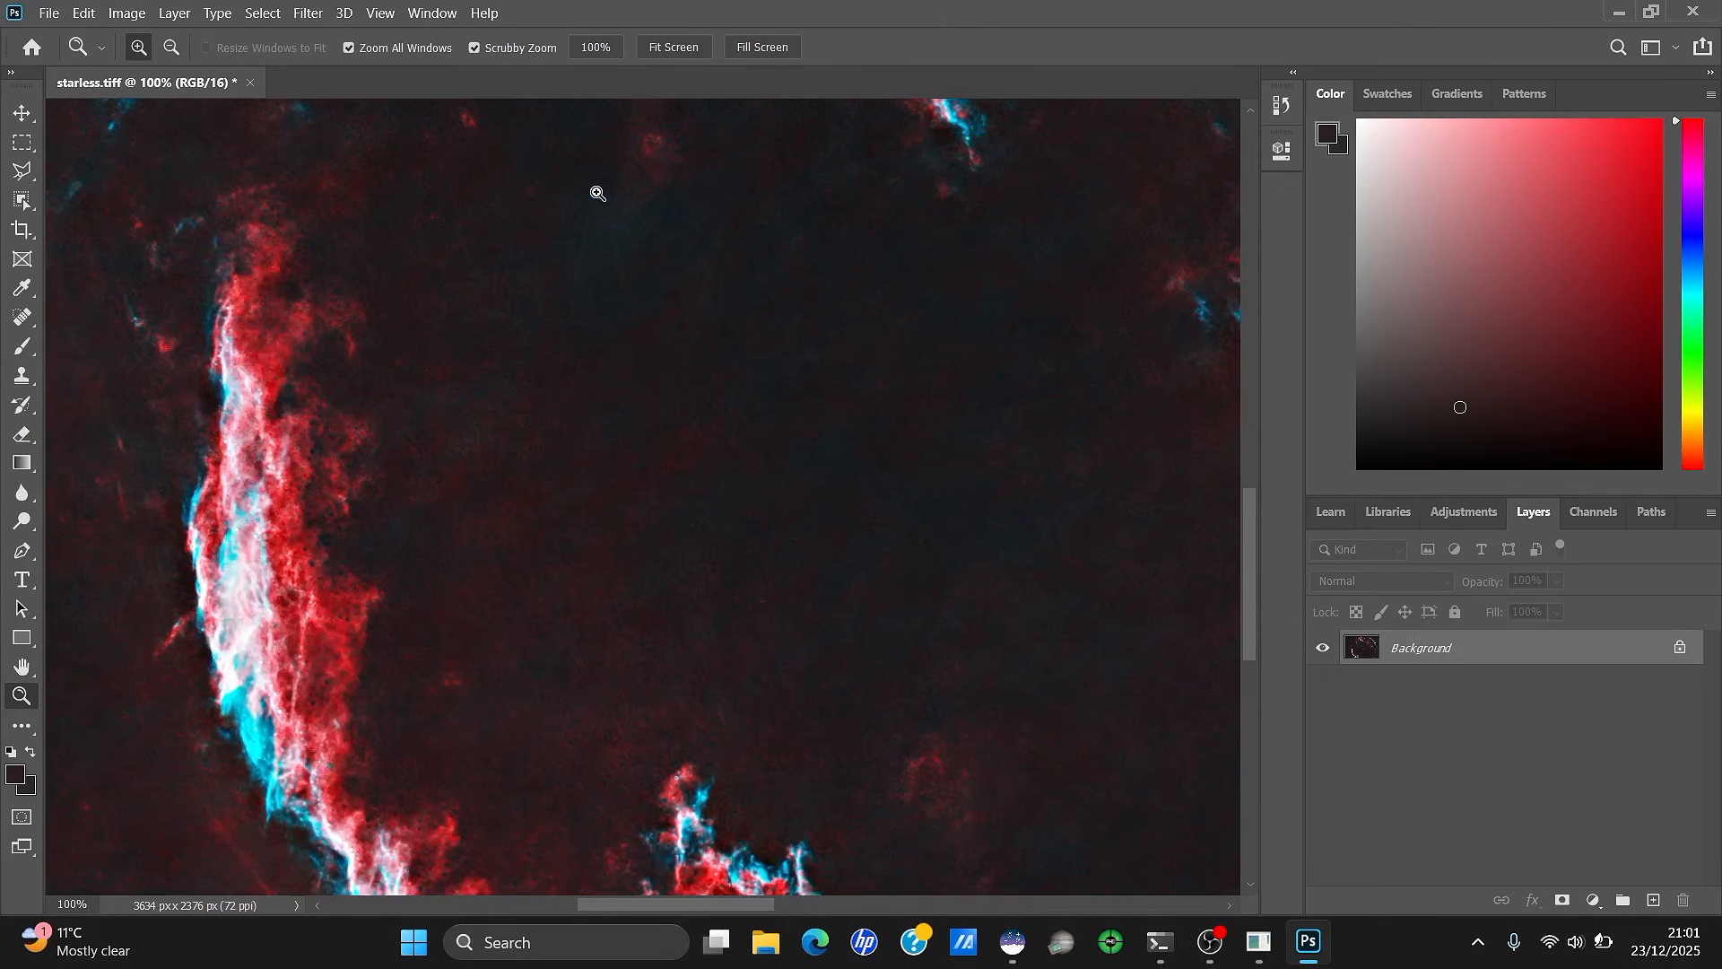
{"action": "right_click", "coordinate": [596, 190]}
{"action": "left_click", "coordinate": [610, 202]}
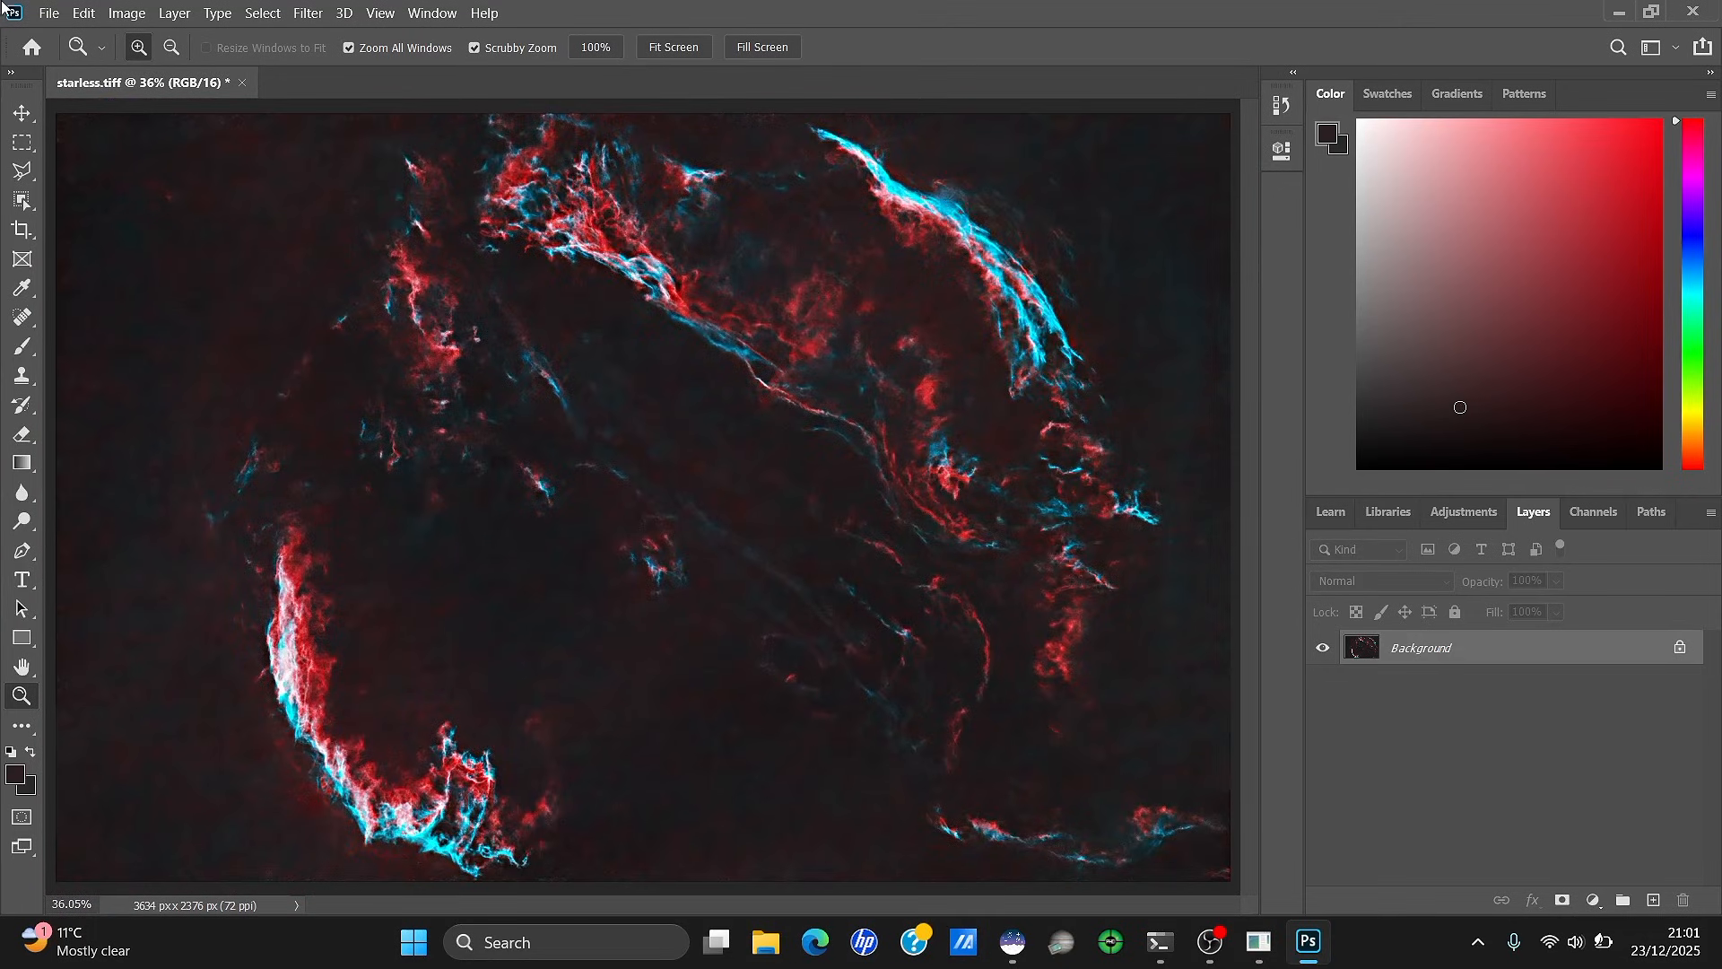
{"action": "left_click", "coordinate": [84, 13]}
{"action": "left_click", "coordinate": [97, 34]}
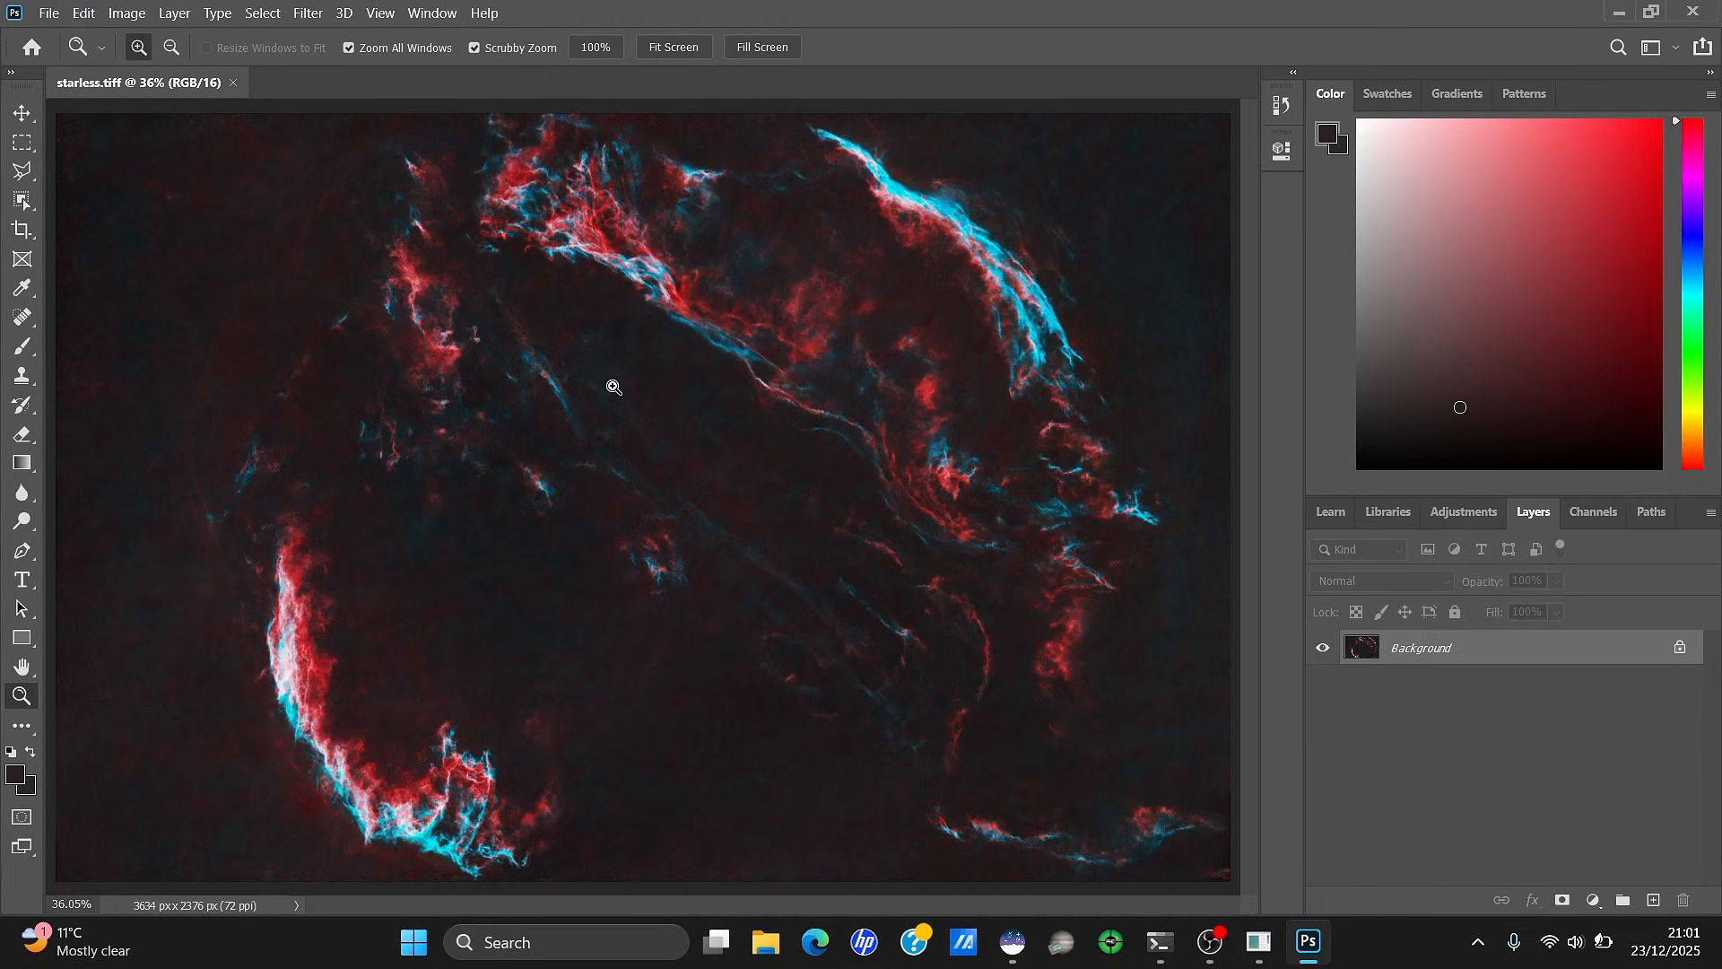
Inspect the unsharpened filaments at 33.33% and 100% zoom, then minimise Photoshop
{"action": "right_click", "coordinate": [630, 413]}
{"action": "left_click", "coordinate": [694, 531]}
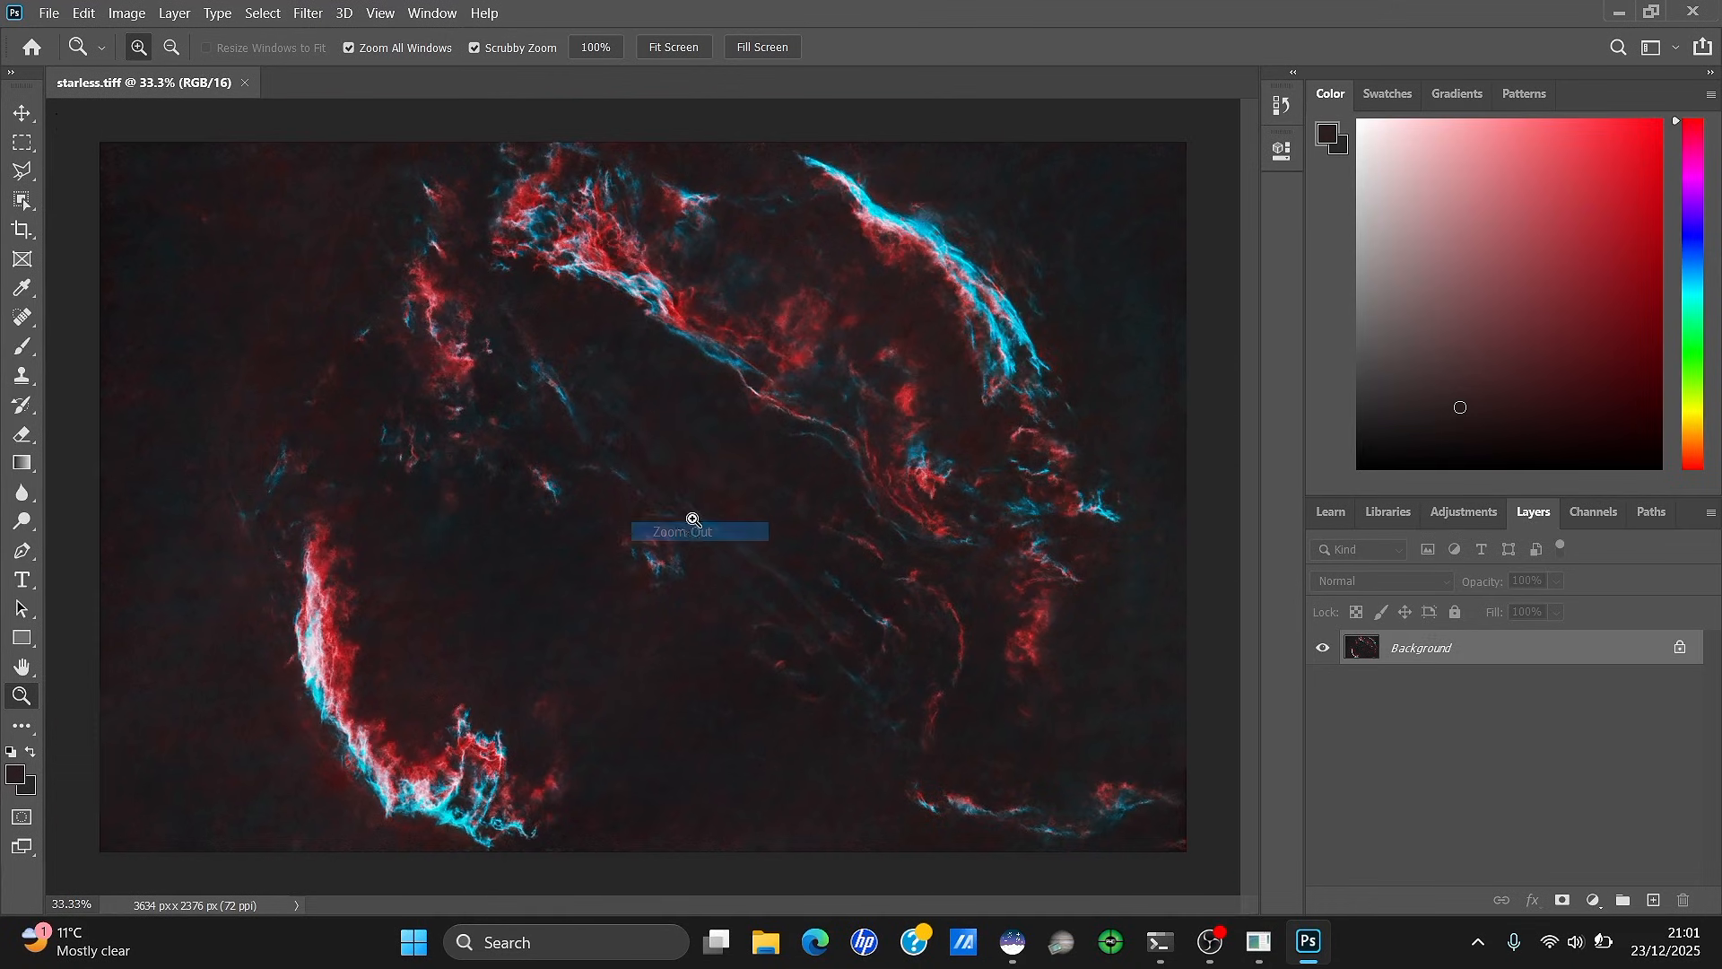
{"action": "left_click", "coordinate": [695, 219]}
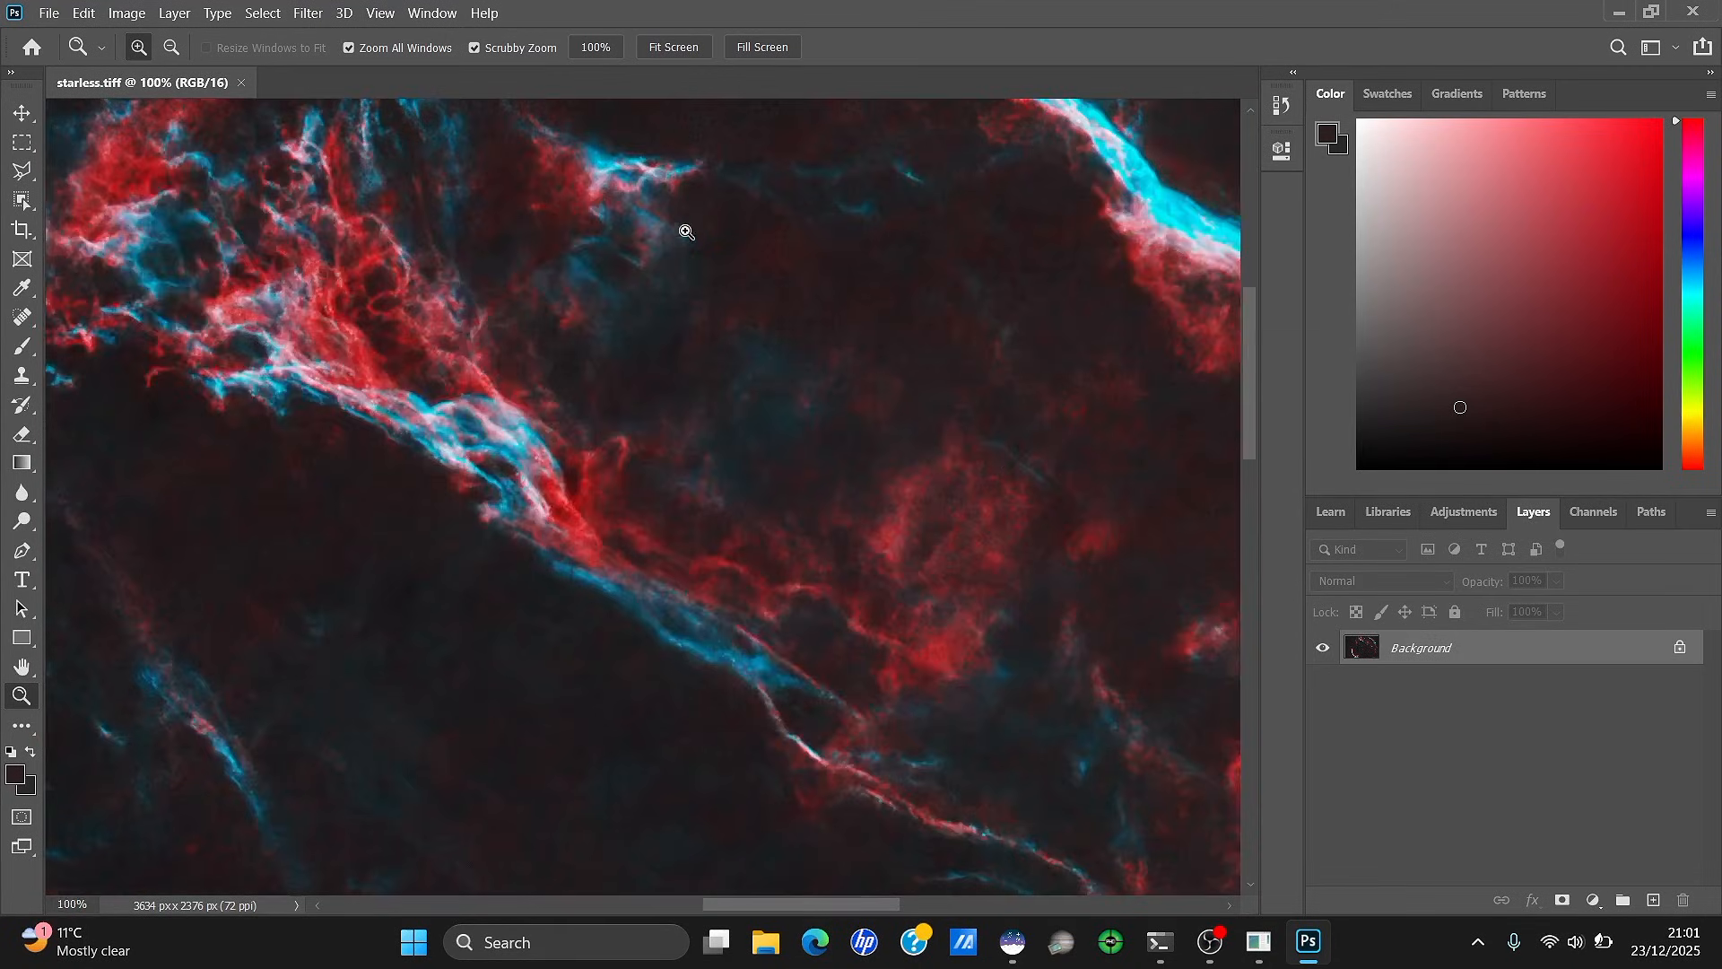
{"action": "right_click", "coordinate": [688, 240]}
{"action": "left_click", "coordinate": [713, 252]}
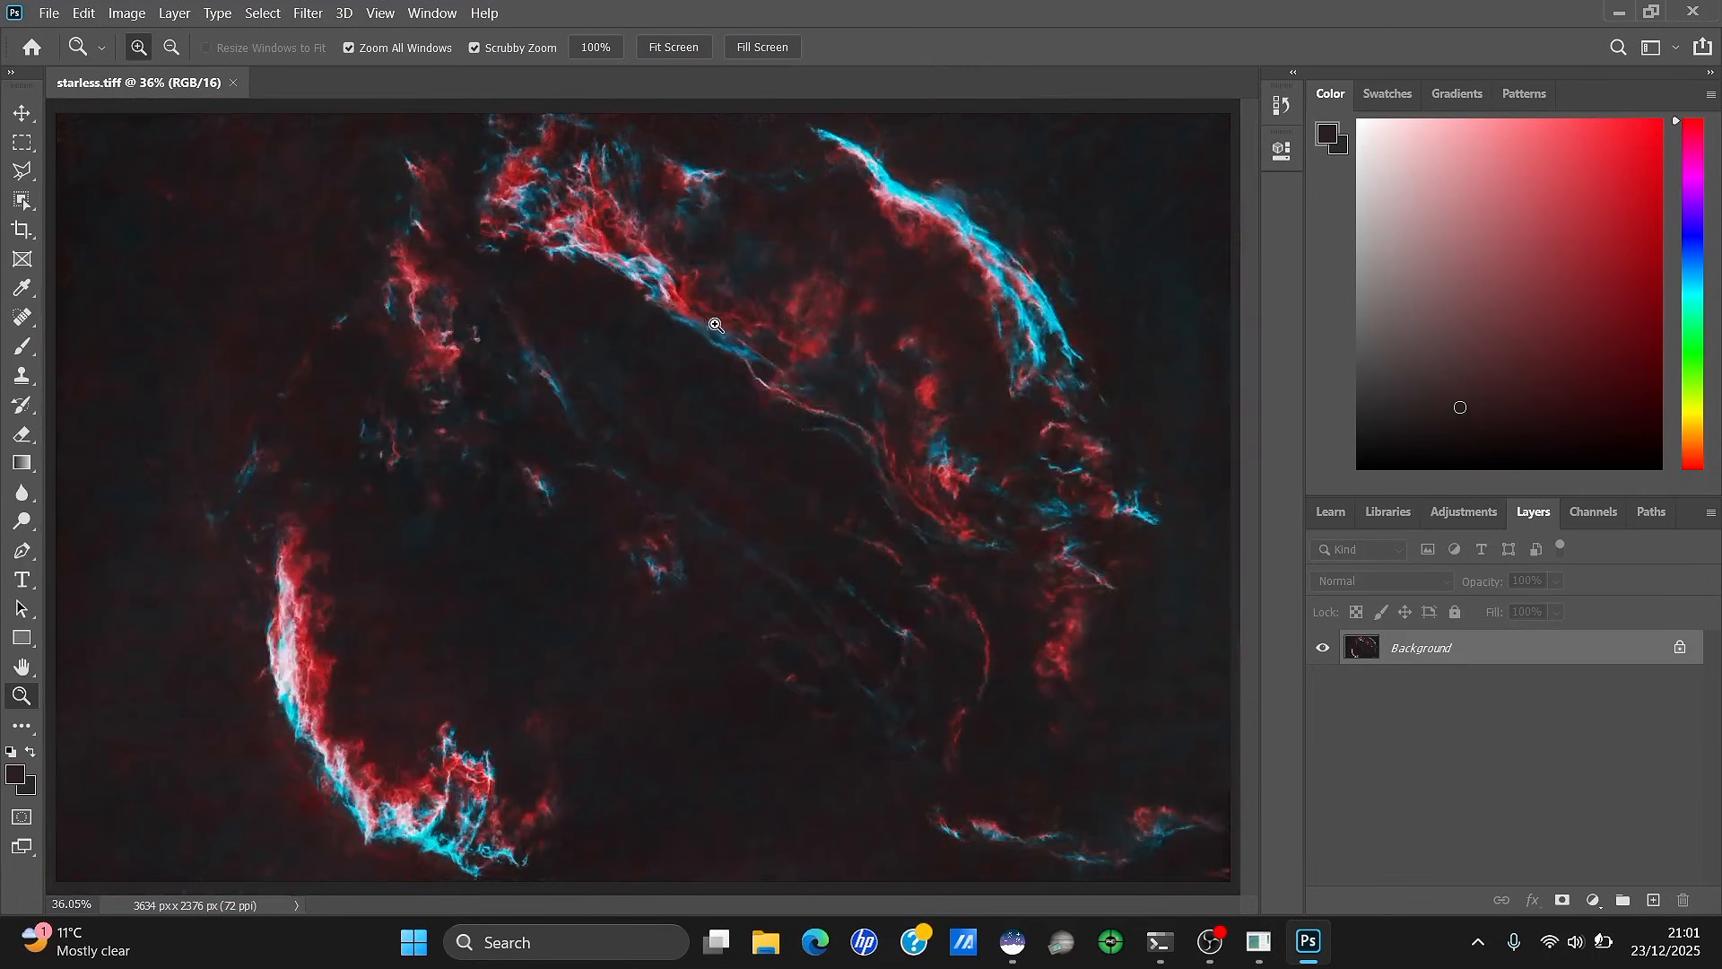
{"action": "left_click", "coordinate": [992, 265]}
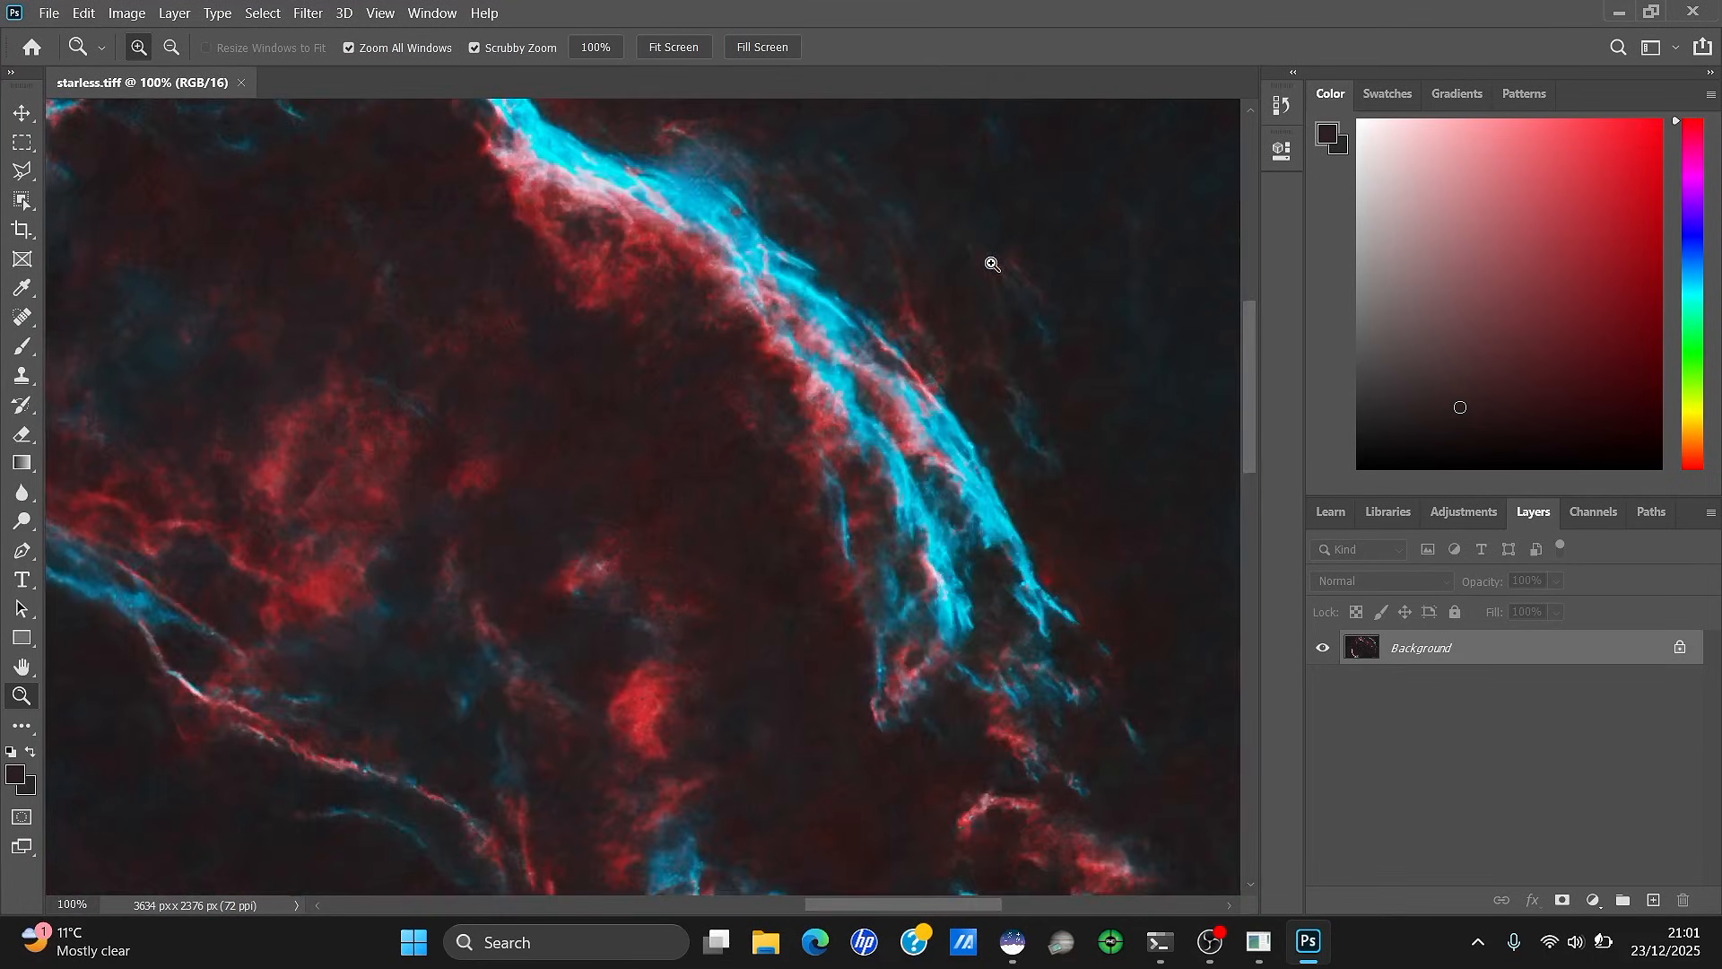
{"action": "right_click", "coordinate": [909, 329]}
{"action": "left_click", "coordinate": [924, 346]}
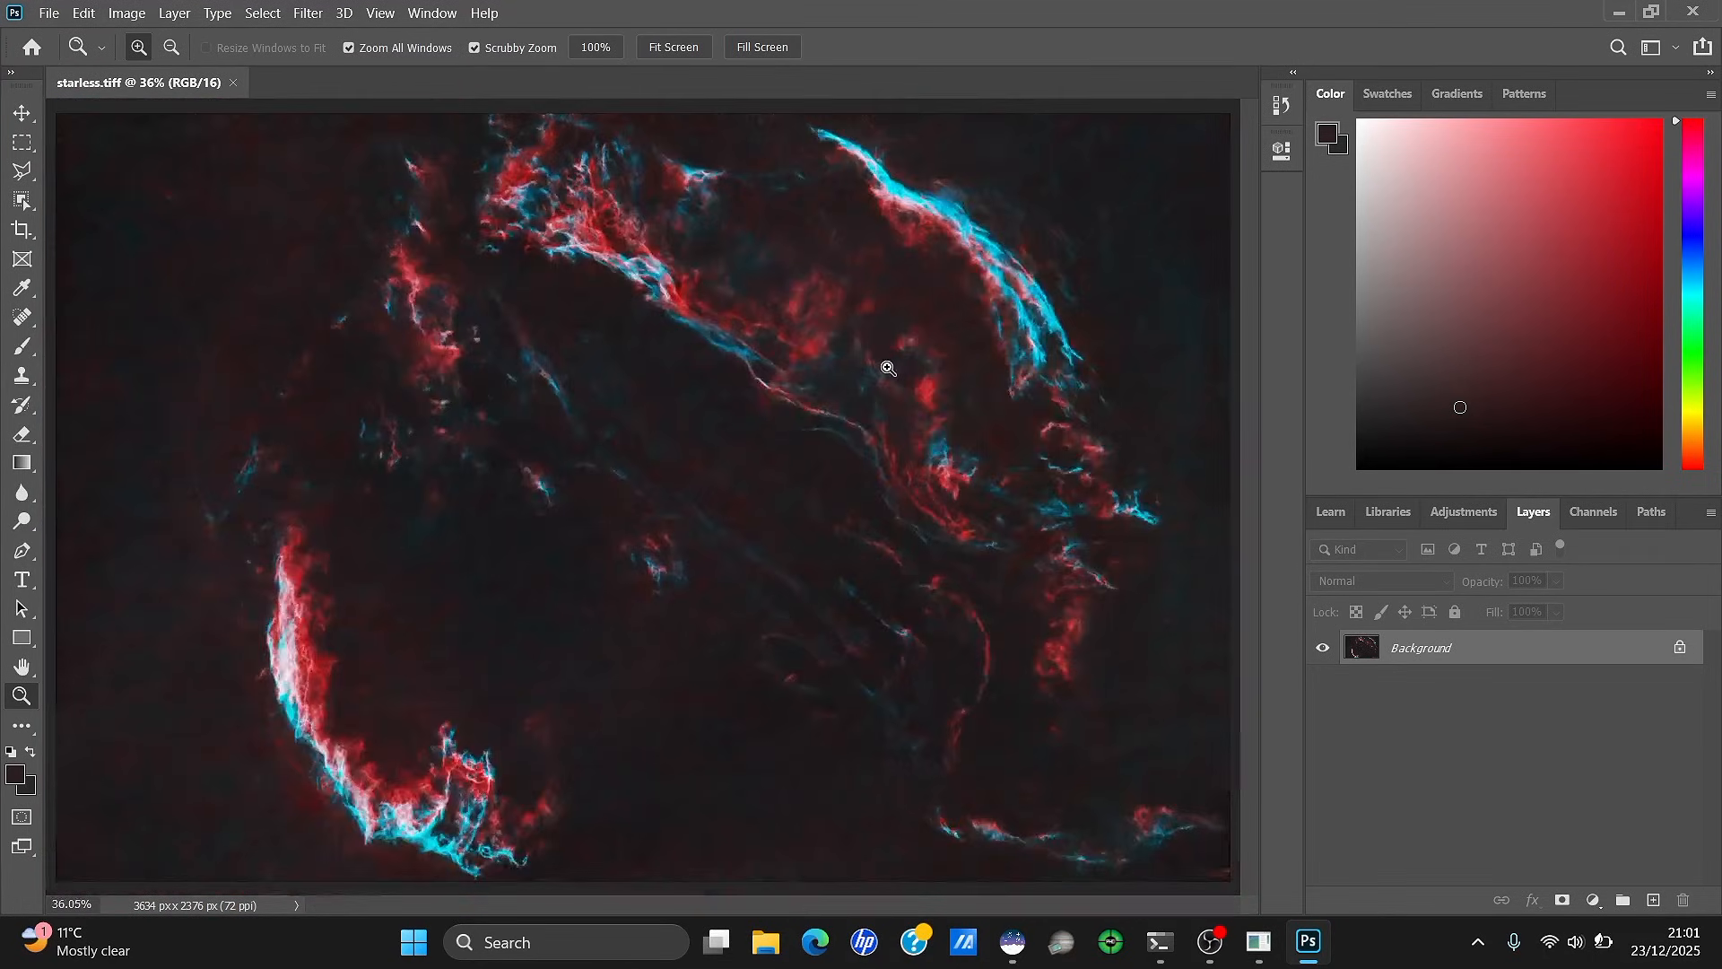
{"action": "right_click", "coordinate": [900, 377]}
{"action": "left_click", "coordinate": [970, 496]}
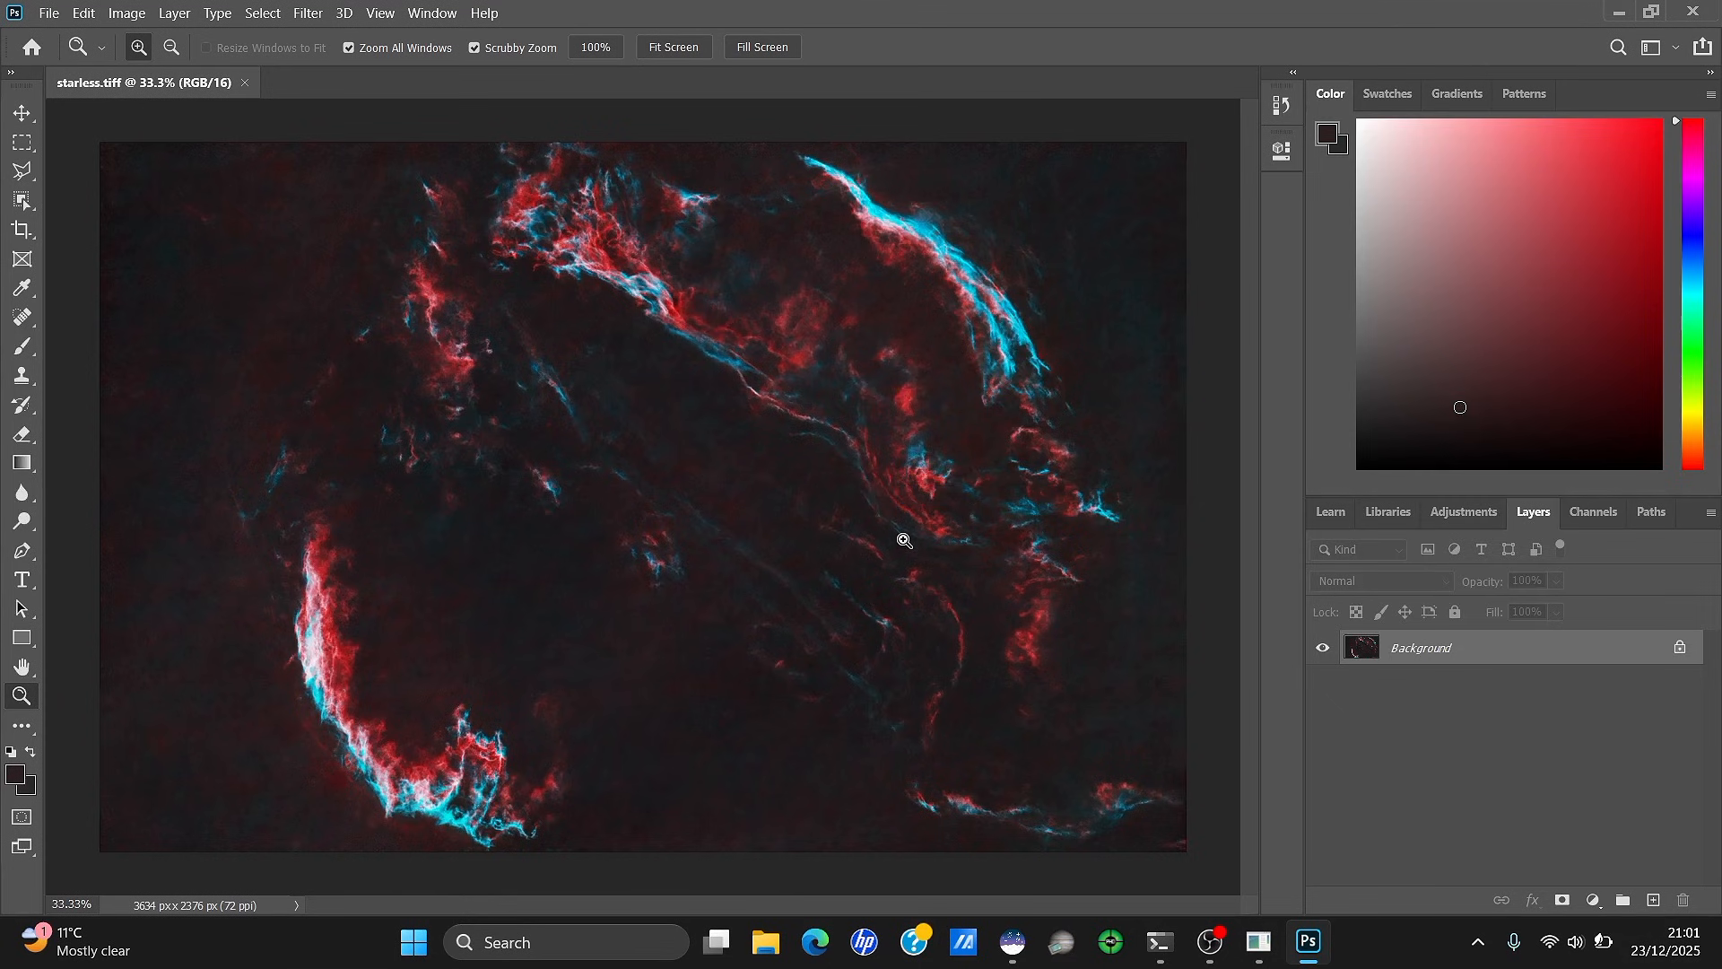
{"action": "left_click", "coordinate": [1627, 11]}
Load starless.tiff into Siril by dropping it onto the window, then maximise Siril
{"action": "left_click", "coordinate": [1013, 942]}
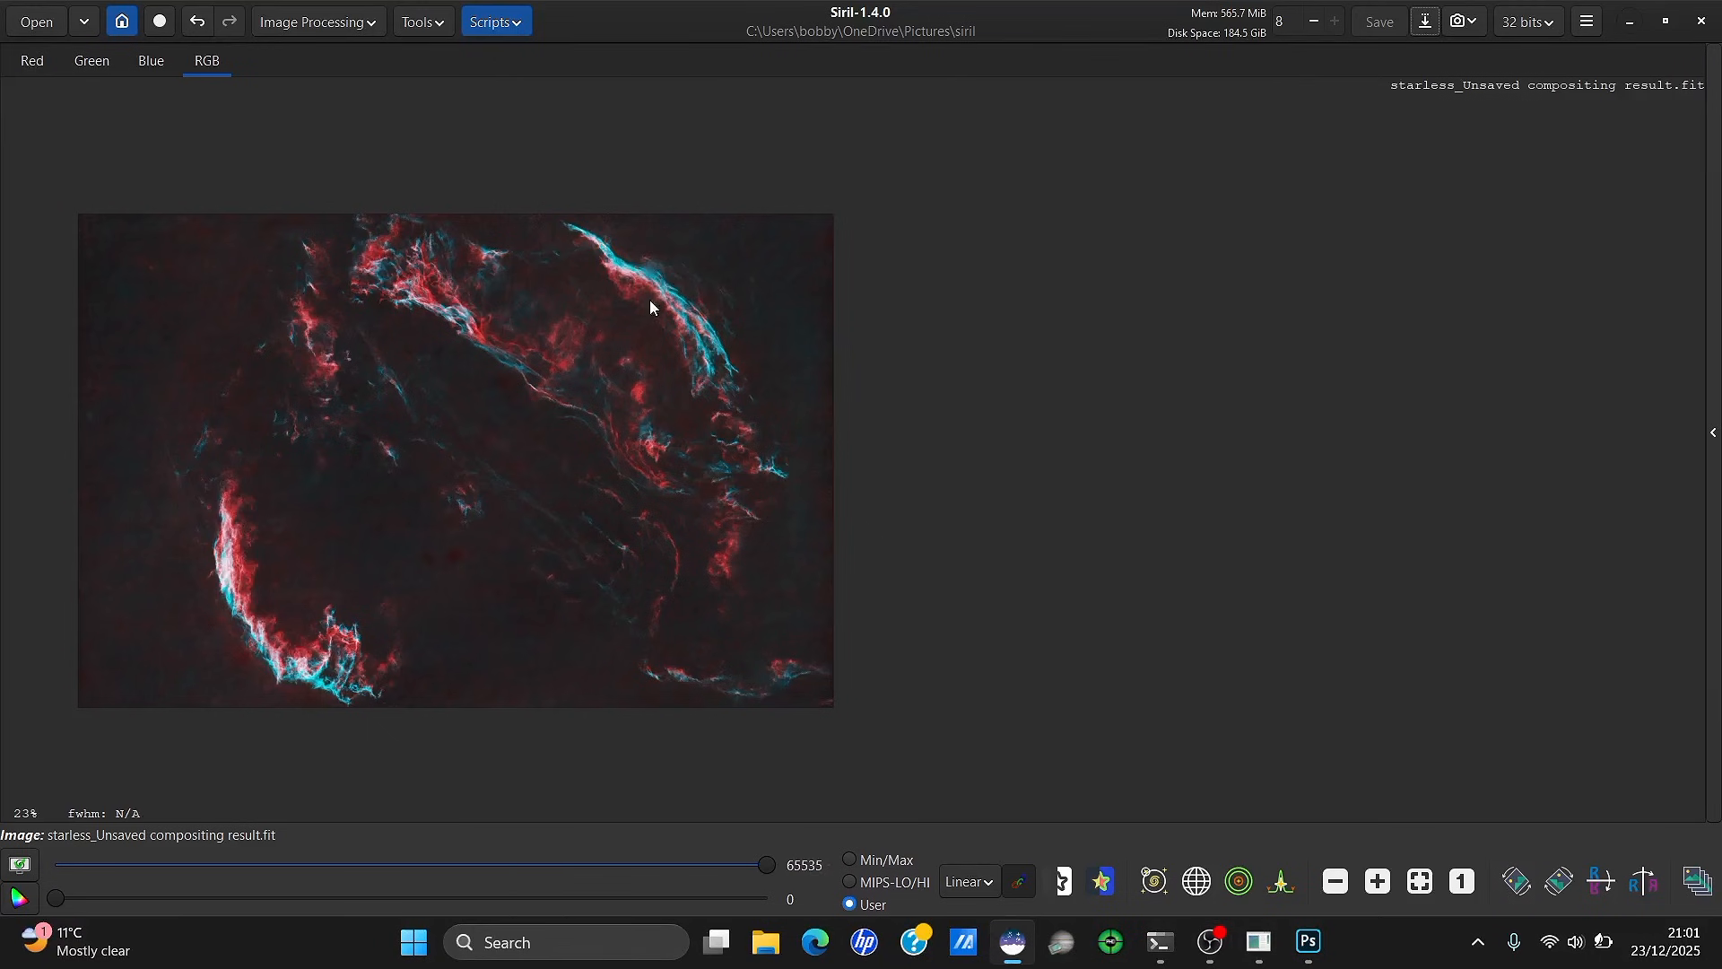
{"action": "left_click_drag", "start_coordinate": [651, 25], "coordinate": [1225, 52]}
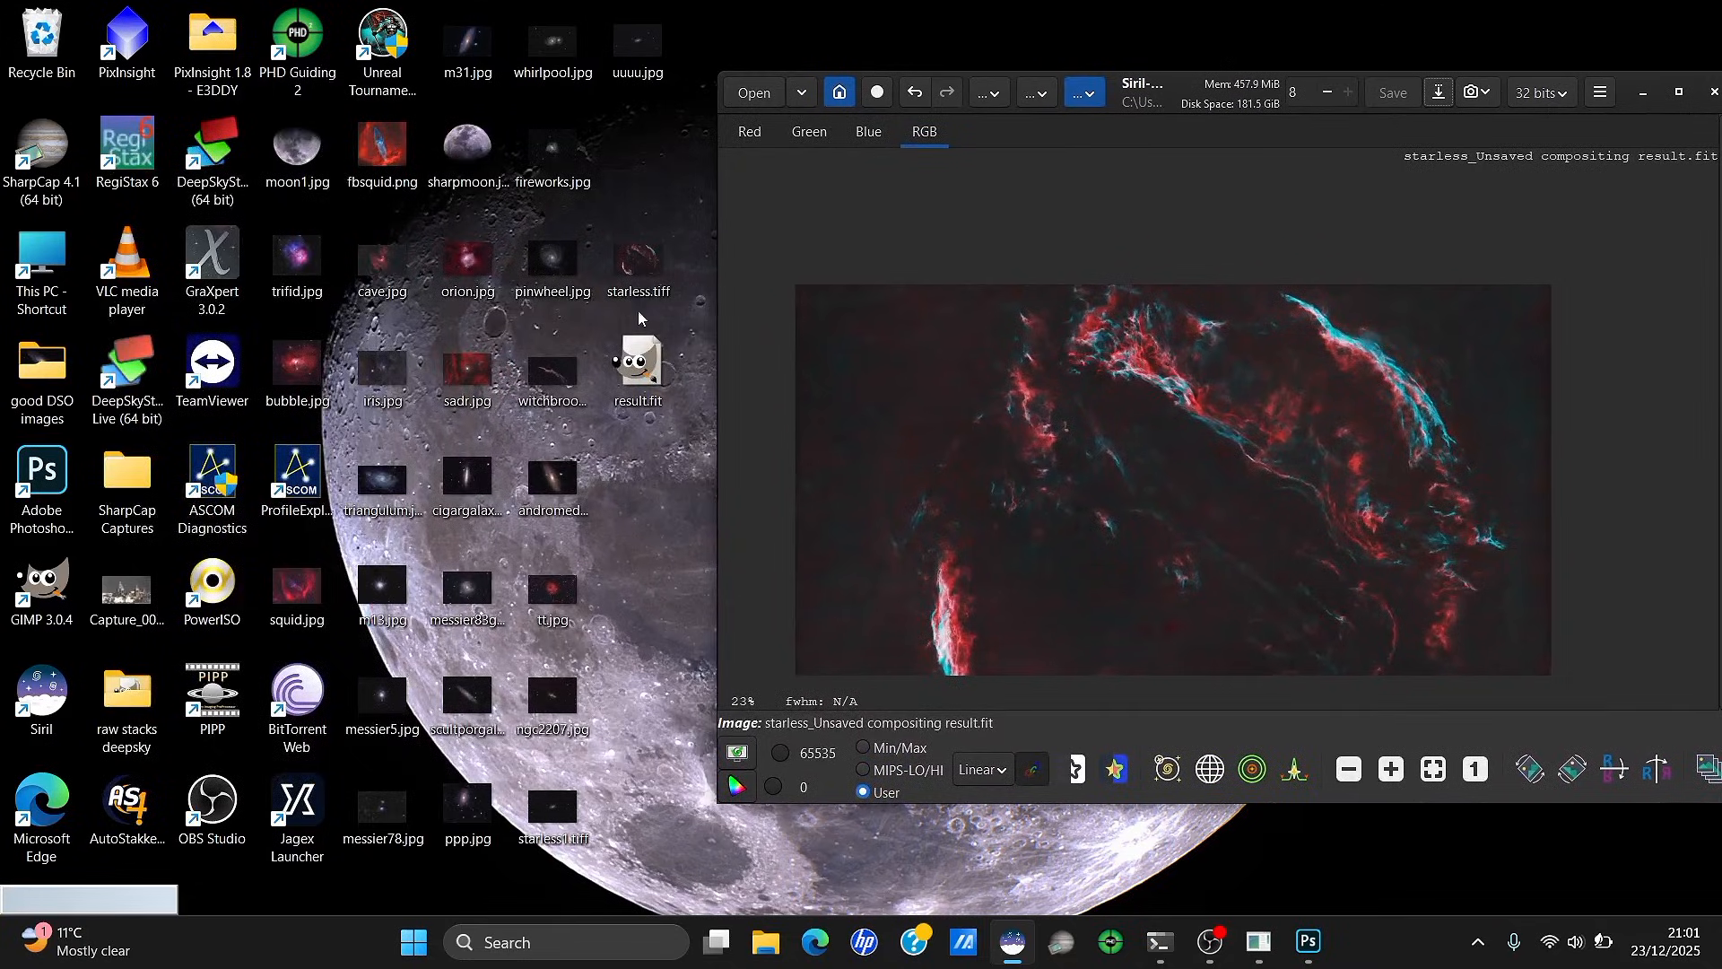
{"action": "left_click_drag", "start_coordinate": [650, 270], "coordinate": [1169, 427]}
{"action": "left_click", "coordinate": [1300, 503]}
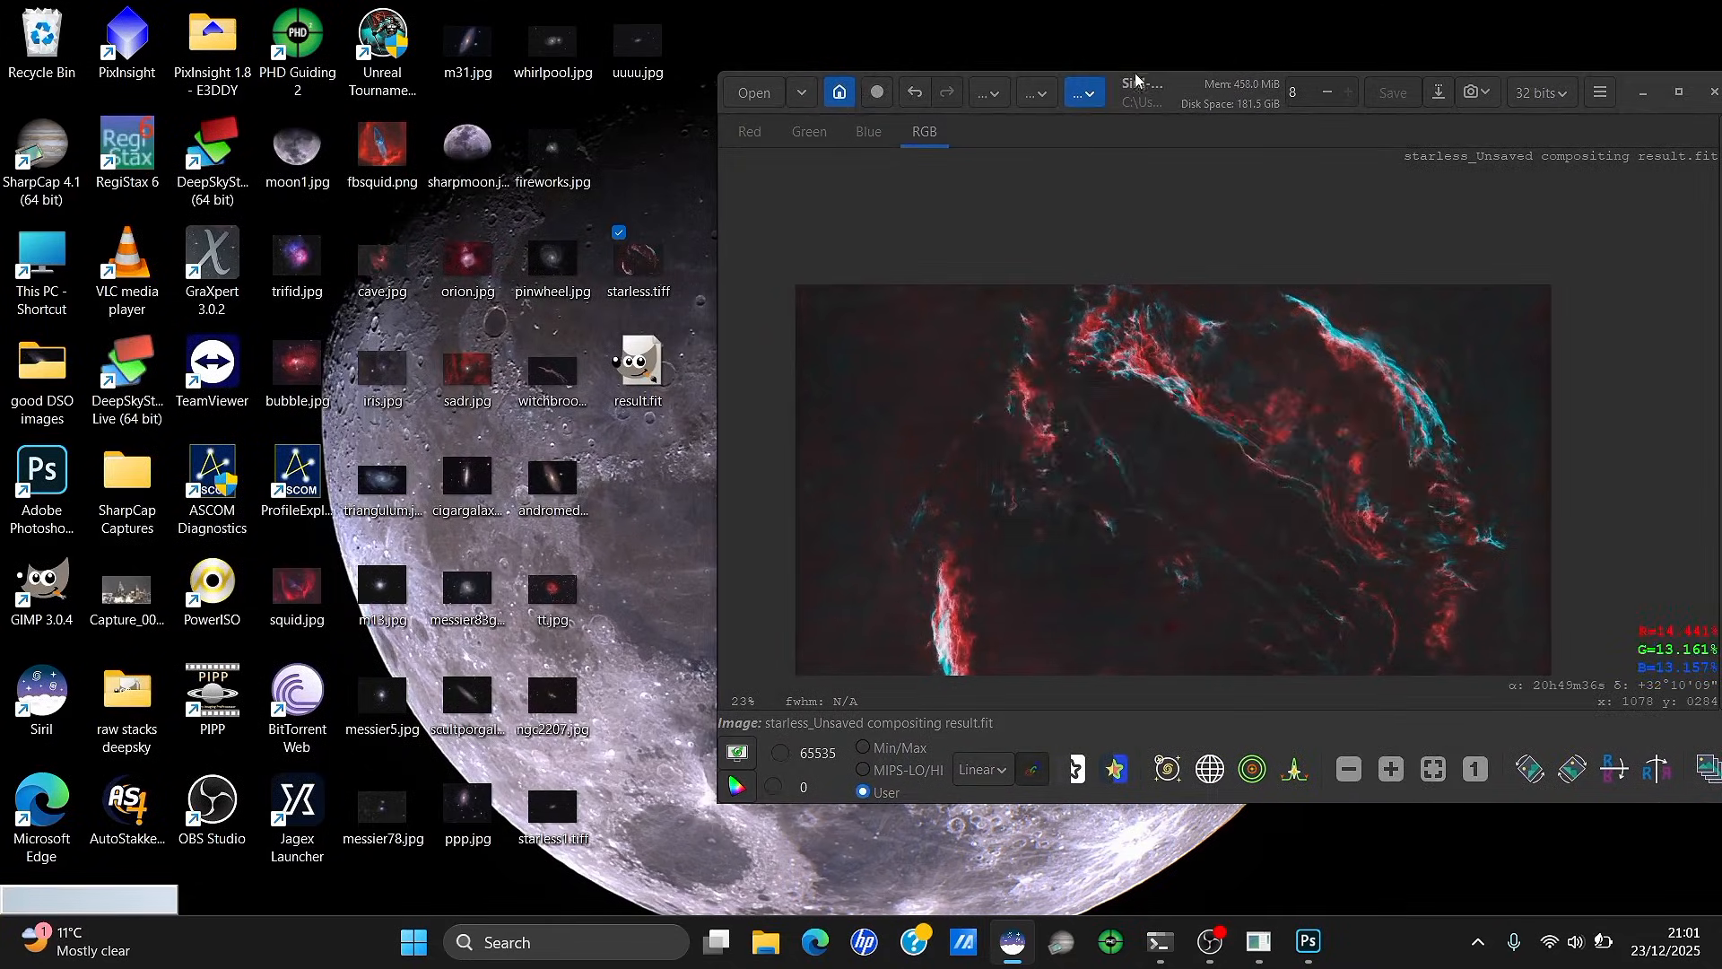
{"action": "double_click", "coordinate": [1137, 90]}
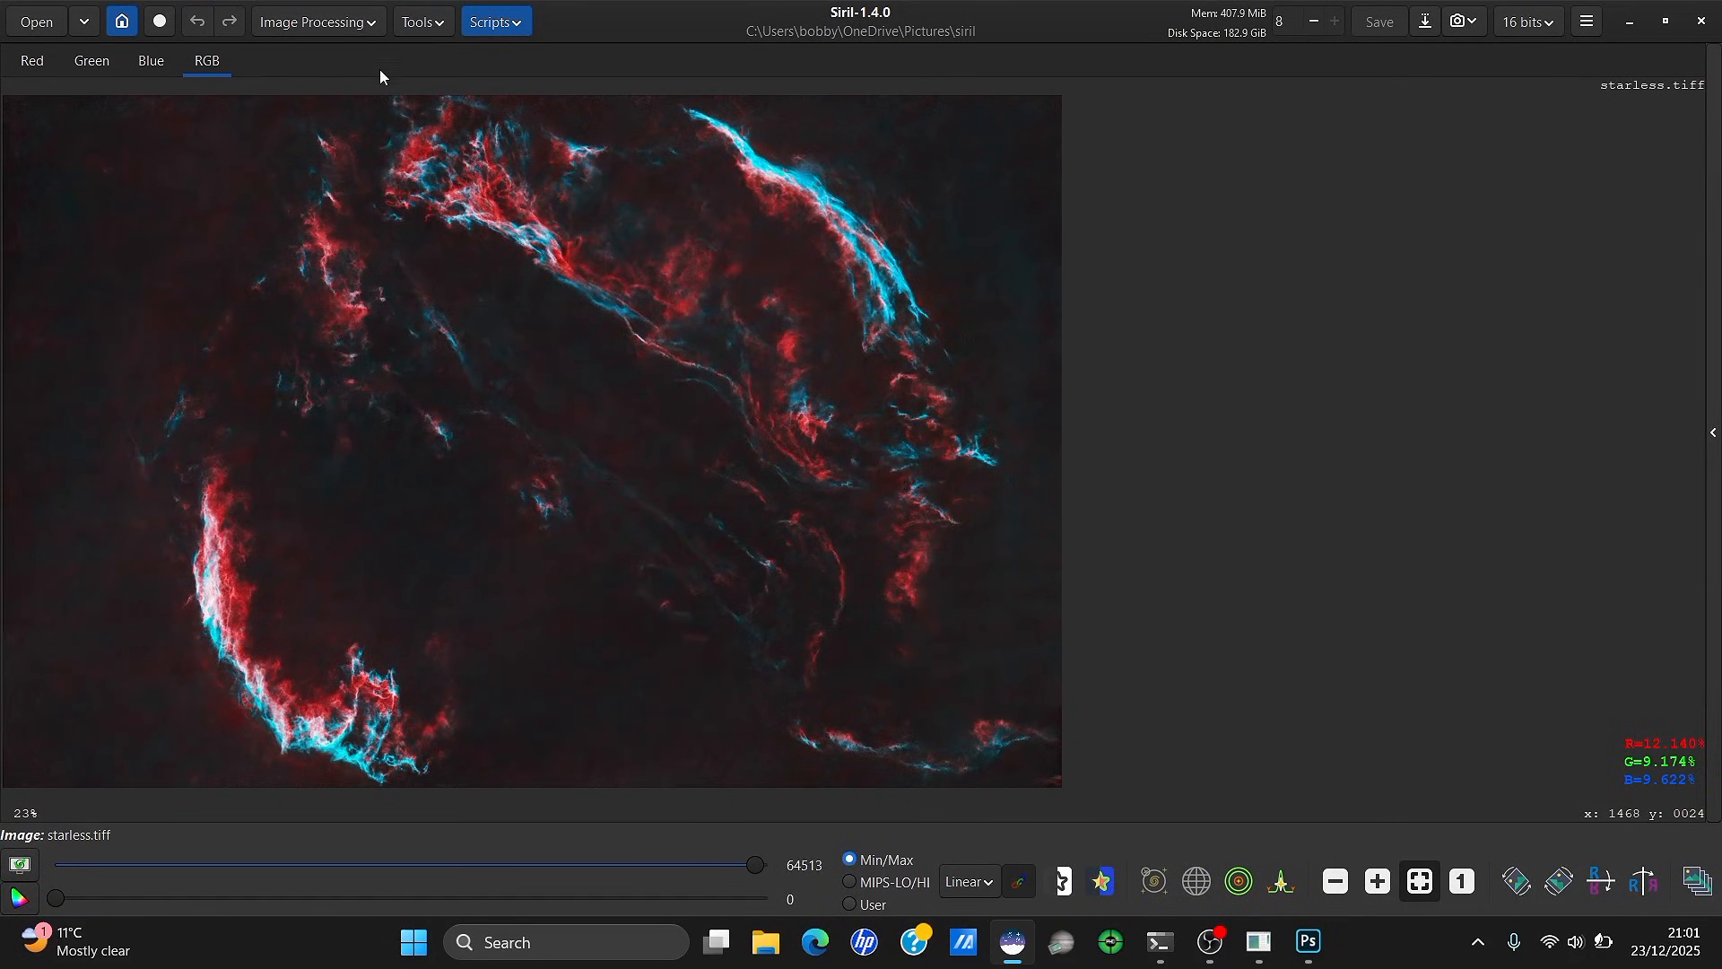
Apply an Asinh transformation with black point about 0.022 and stretch 0
{"action": "left_click", "coordinate": [352, 30]}
{"action": "left_click", "coordinate": [321, 63]}
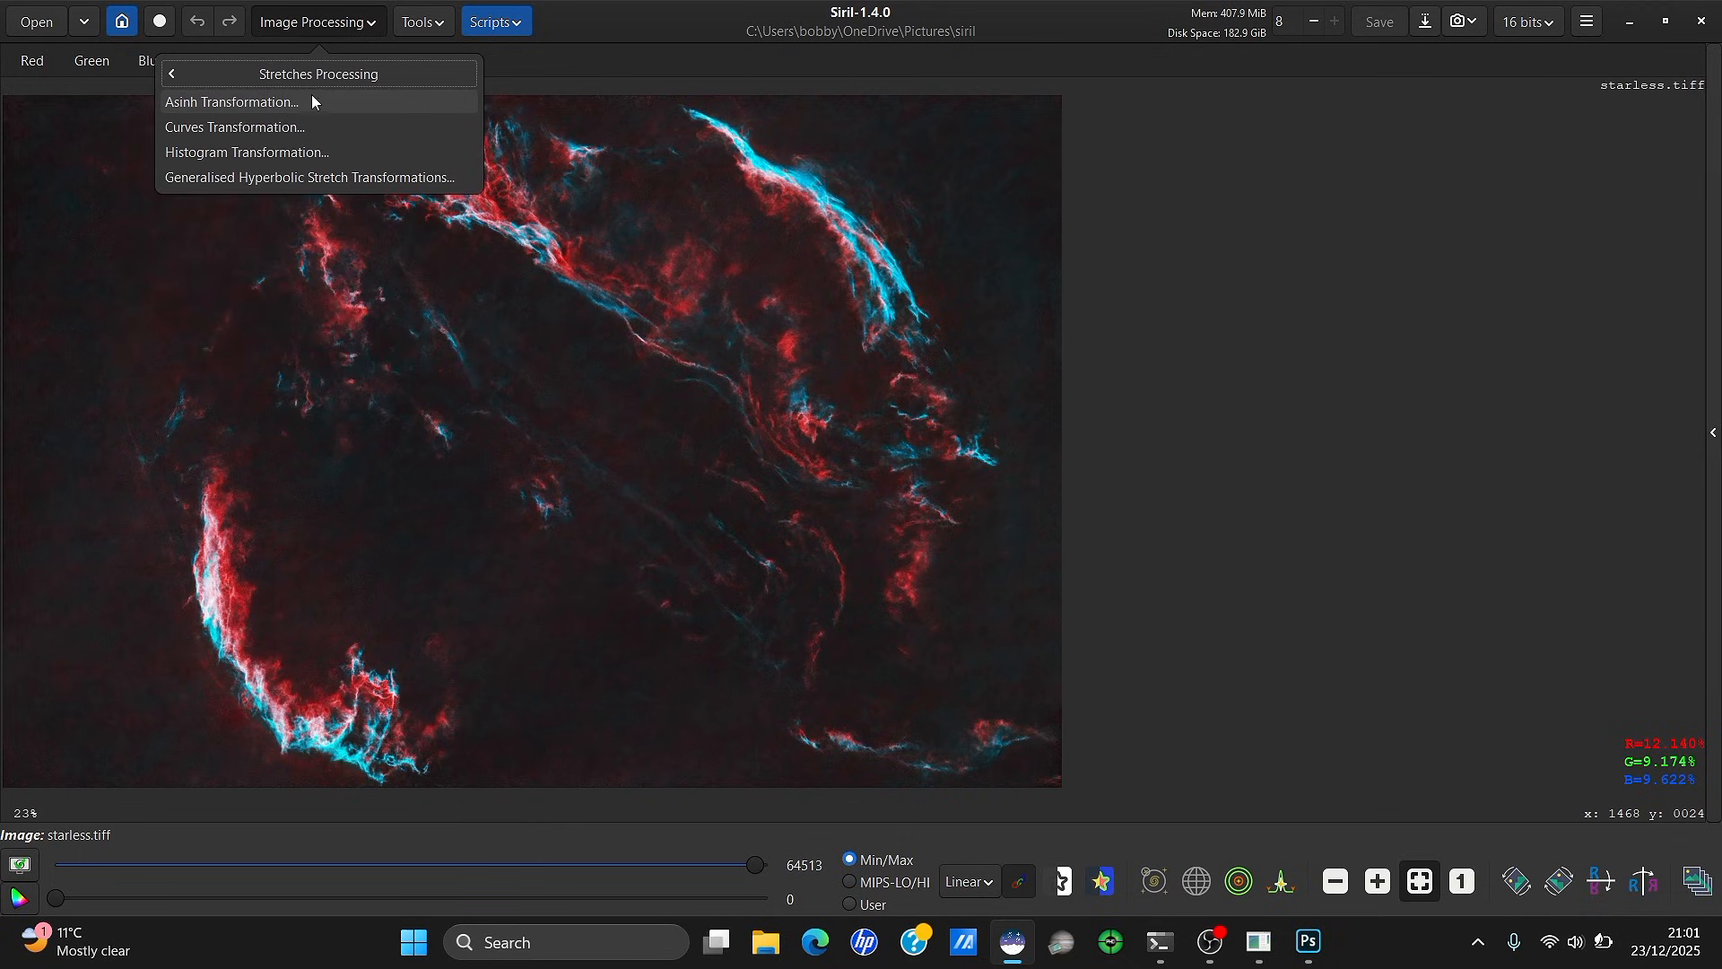
{"action": "left_click", "coordinate": [284, 104]}
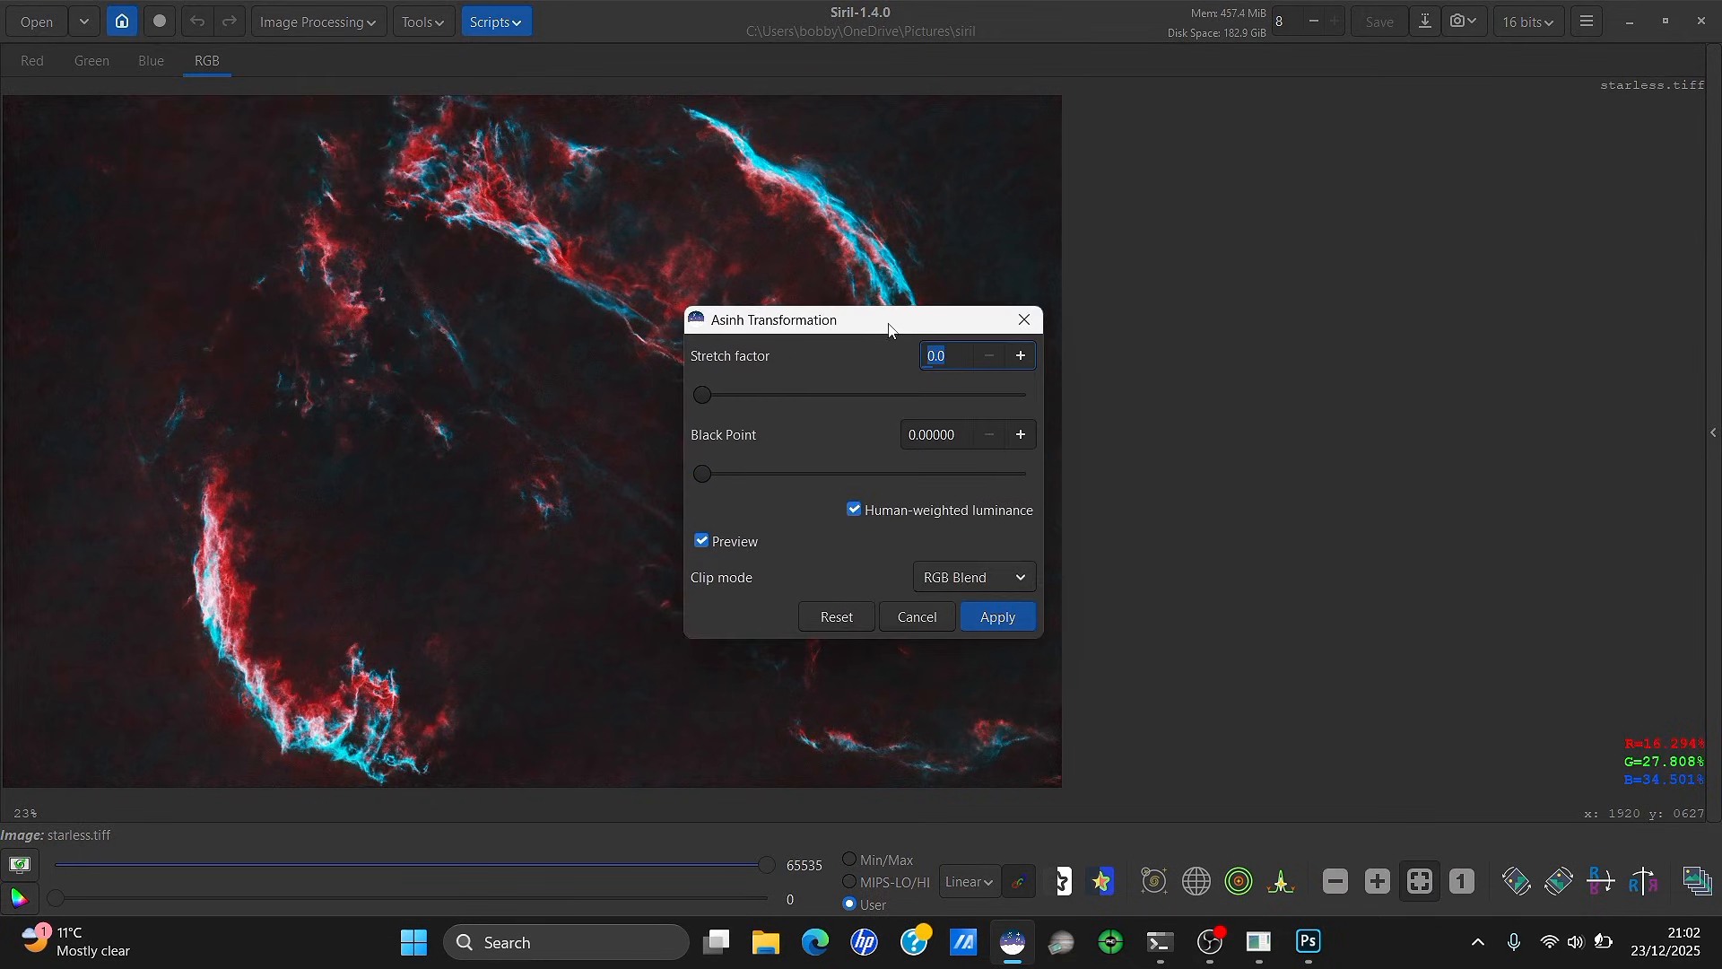
{"action": "left_click_drag", "start_coordinate": [890, 328], "coordinate": [1318, 204]}
{"action": "left_click", "coordinate": [1165, 349]}
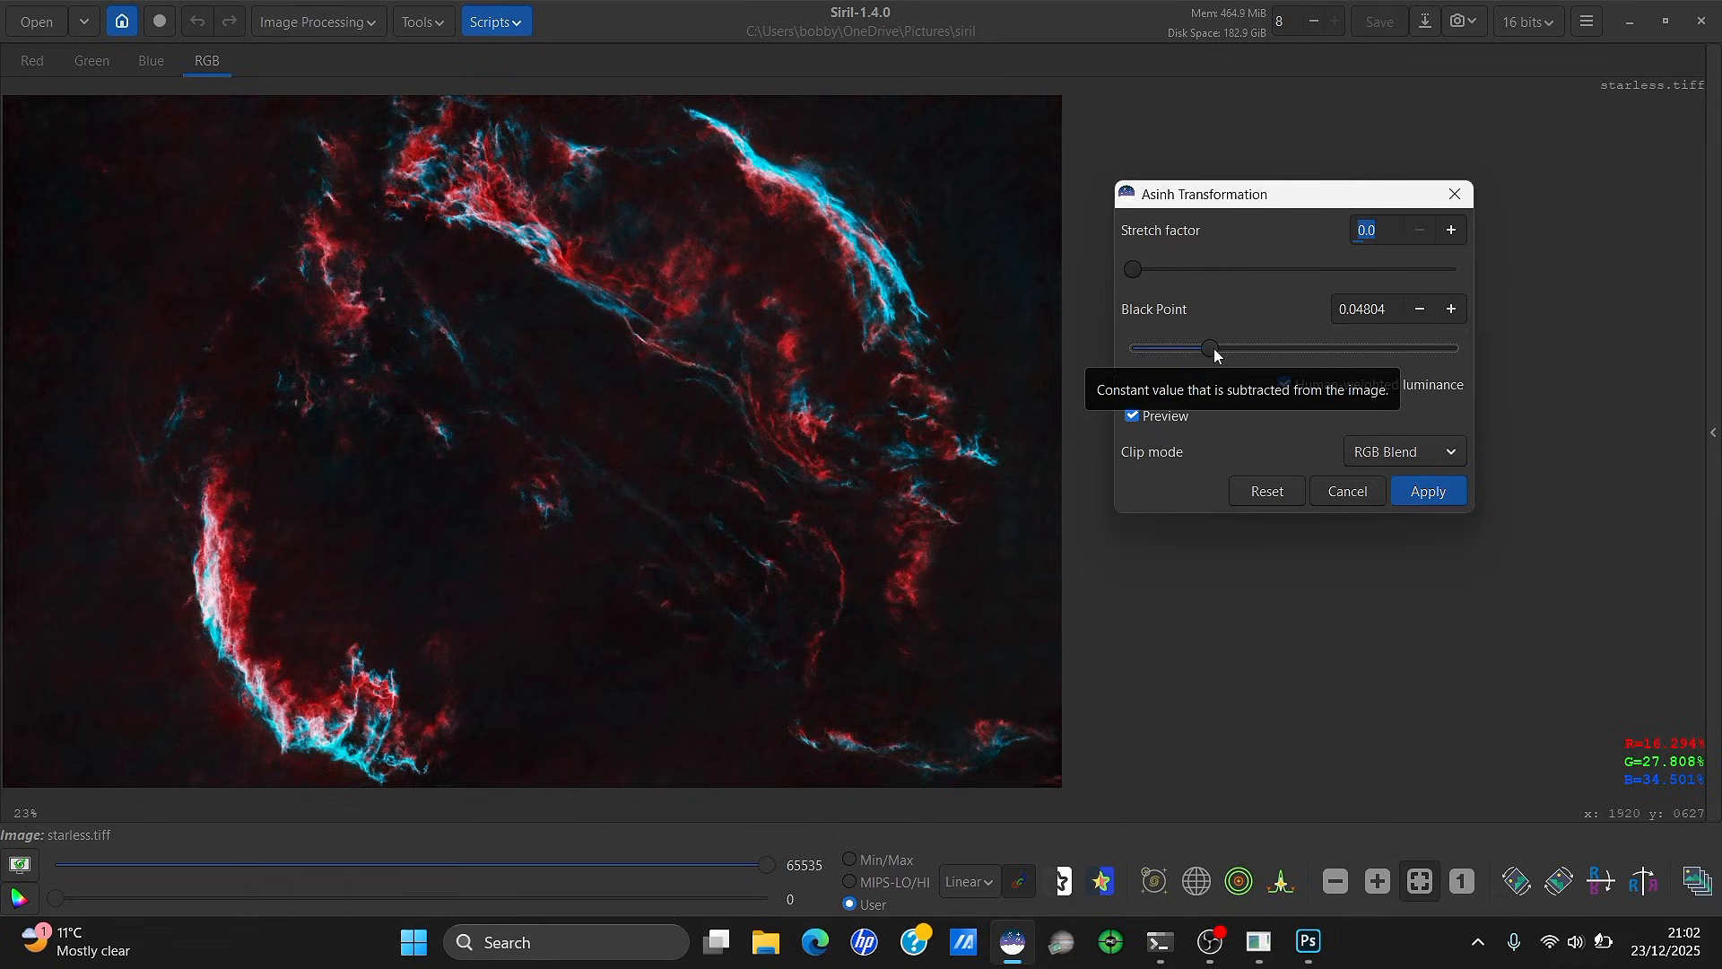
{"action": "left_click_drag", "start_coordinate": [1213, 348], "coordinate": [1168, 353]}
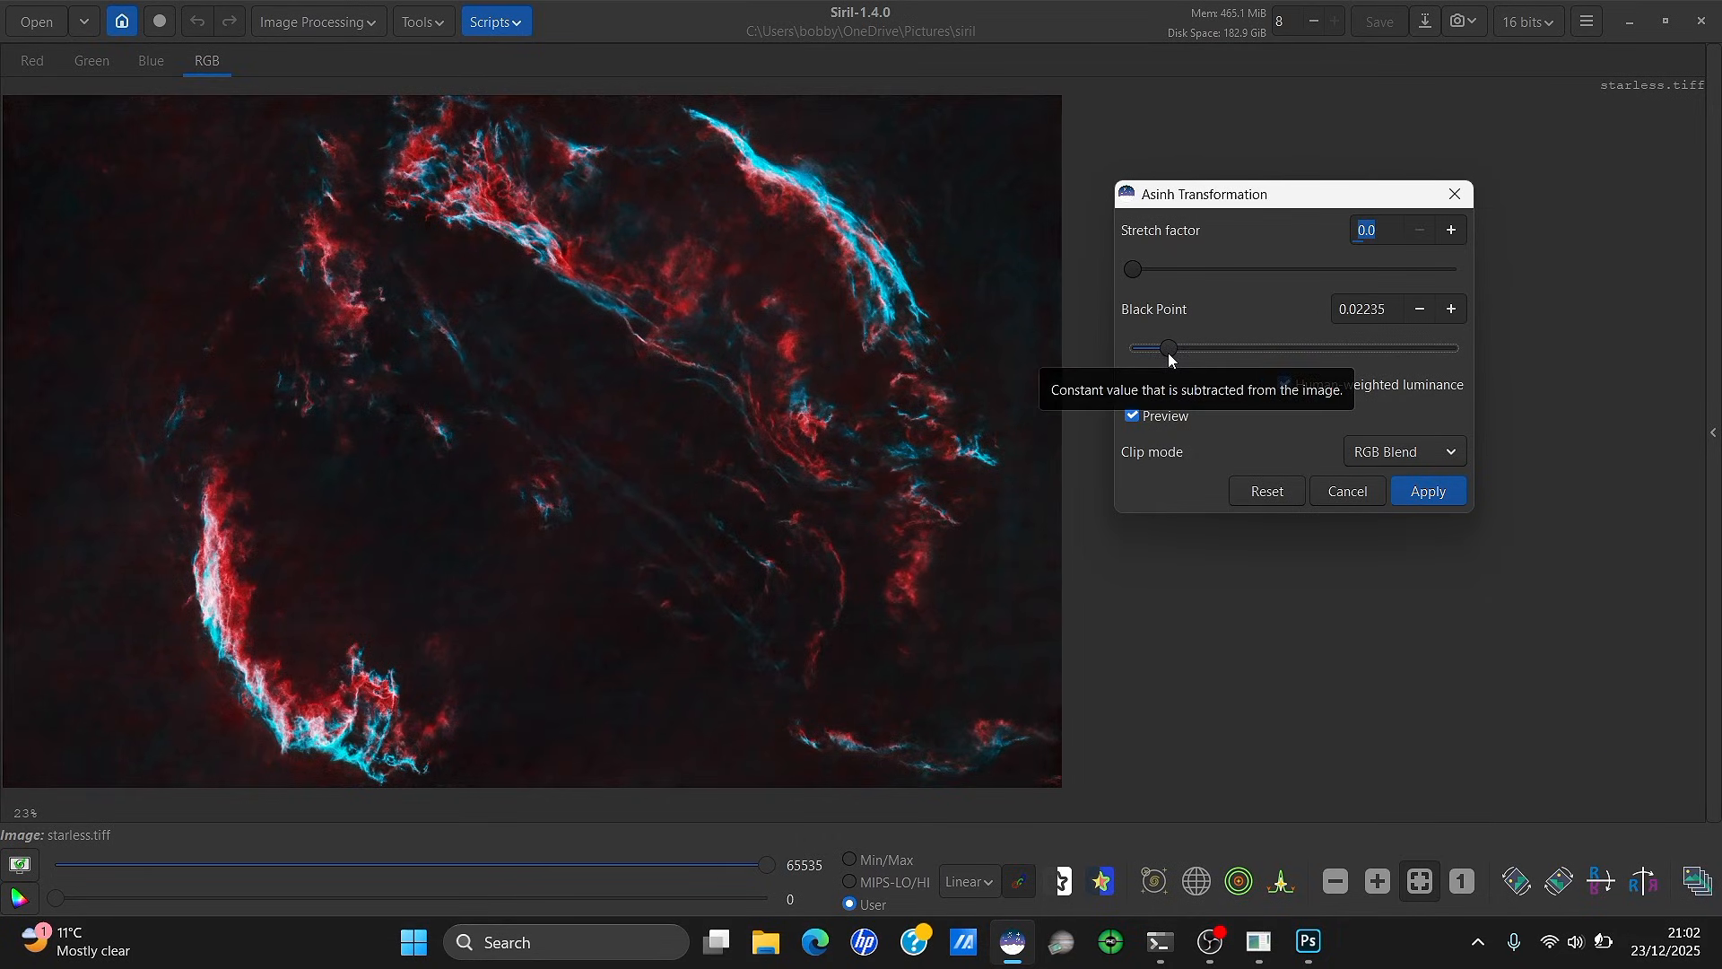
{"action": "left_click", "coordinate": [1426, 492]}
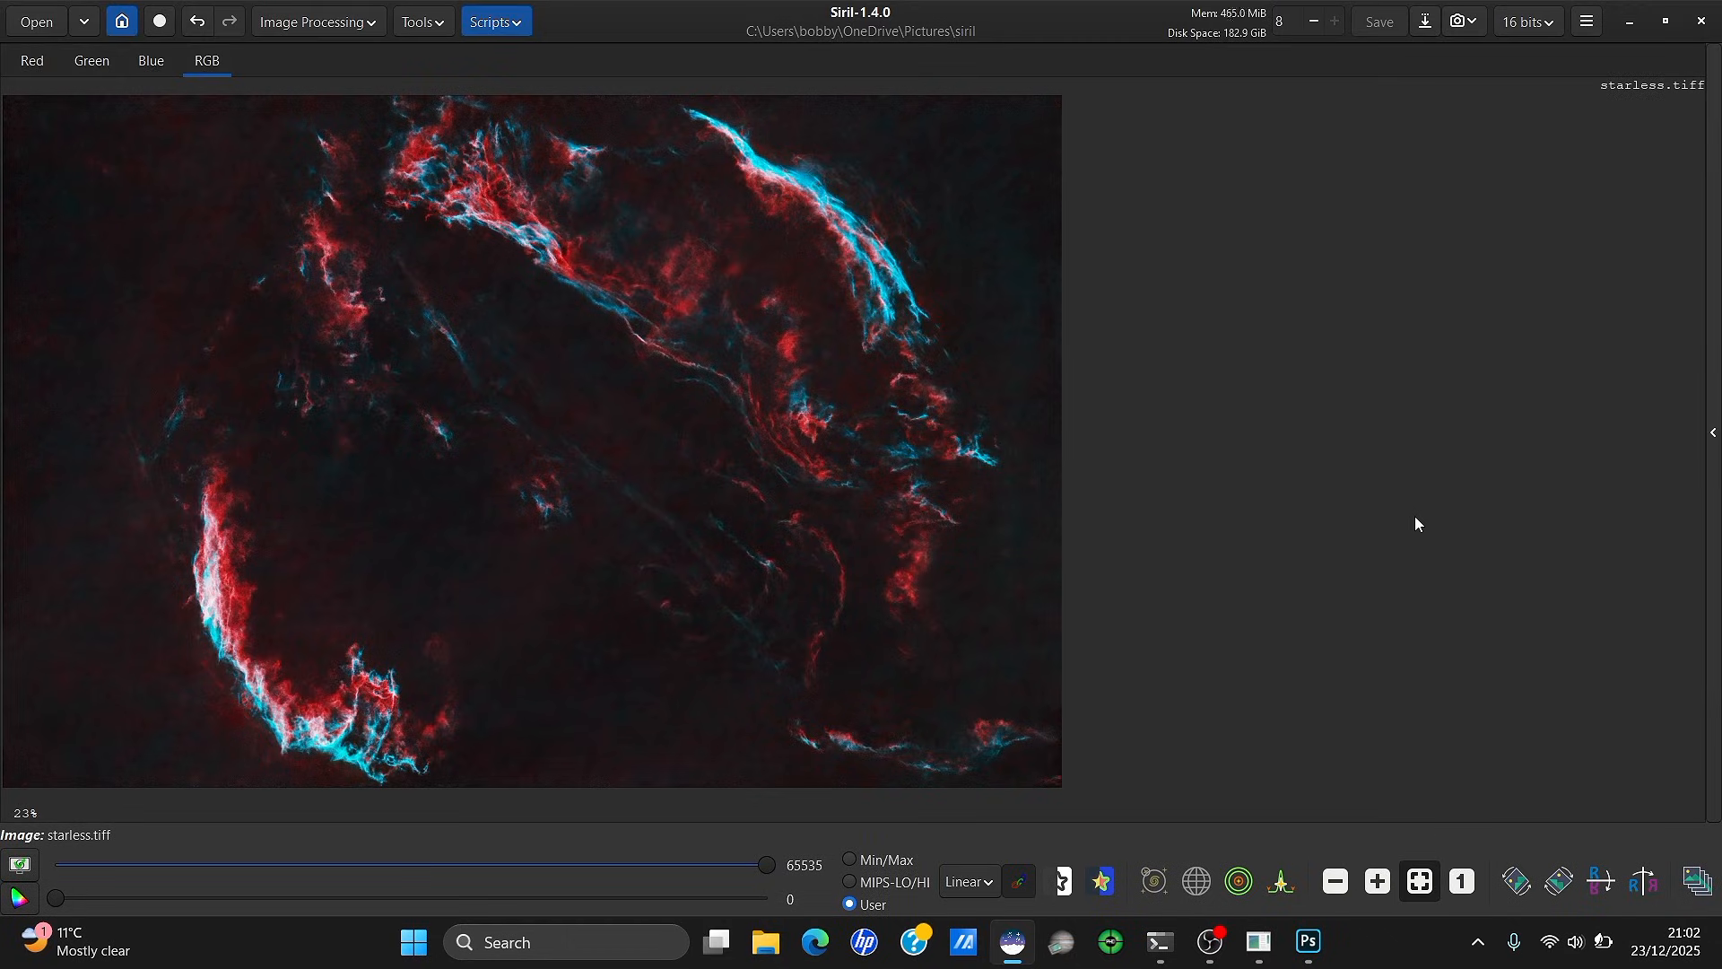
Overwrite starless_Unsaved compositing result.fit with the image as 32-bit floating-point FITS
{"action": "left_click", "coordinate": [1426, 25]}
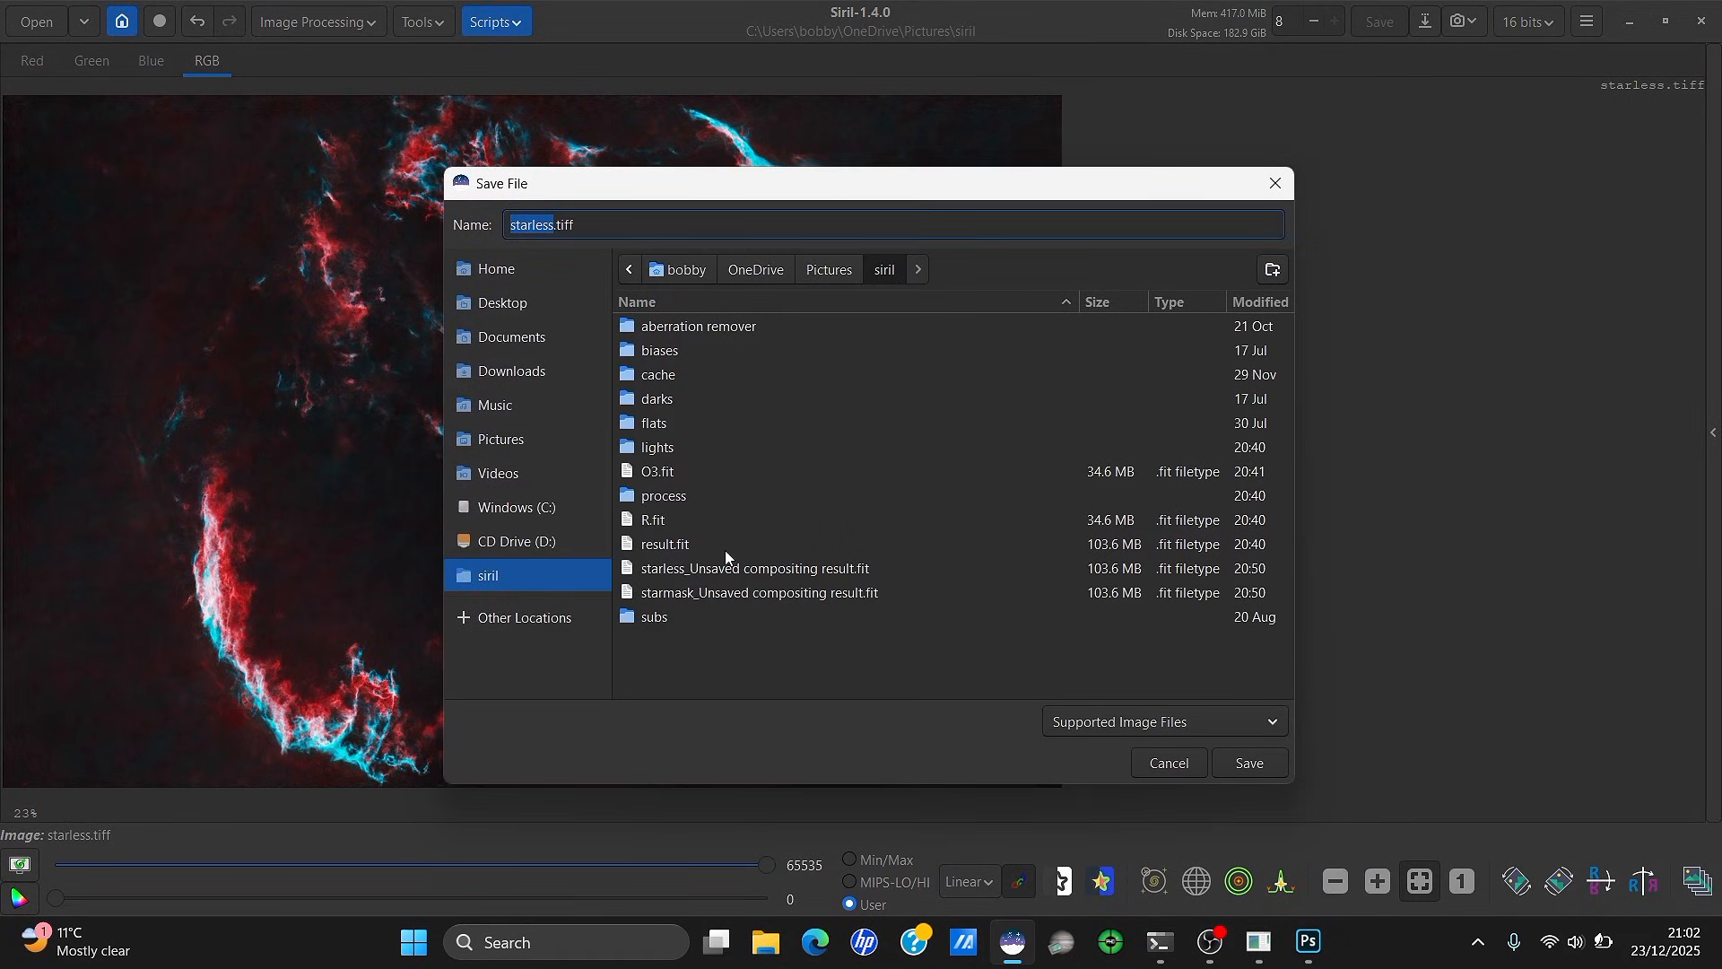
{"action": "left_click", "coordinate": [719, 570]}
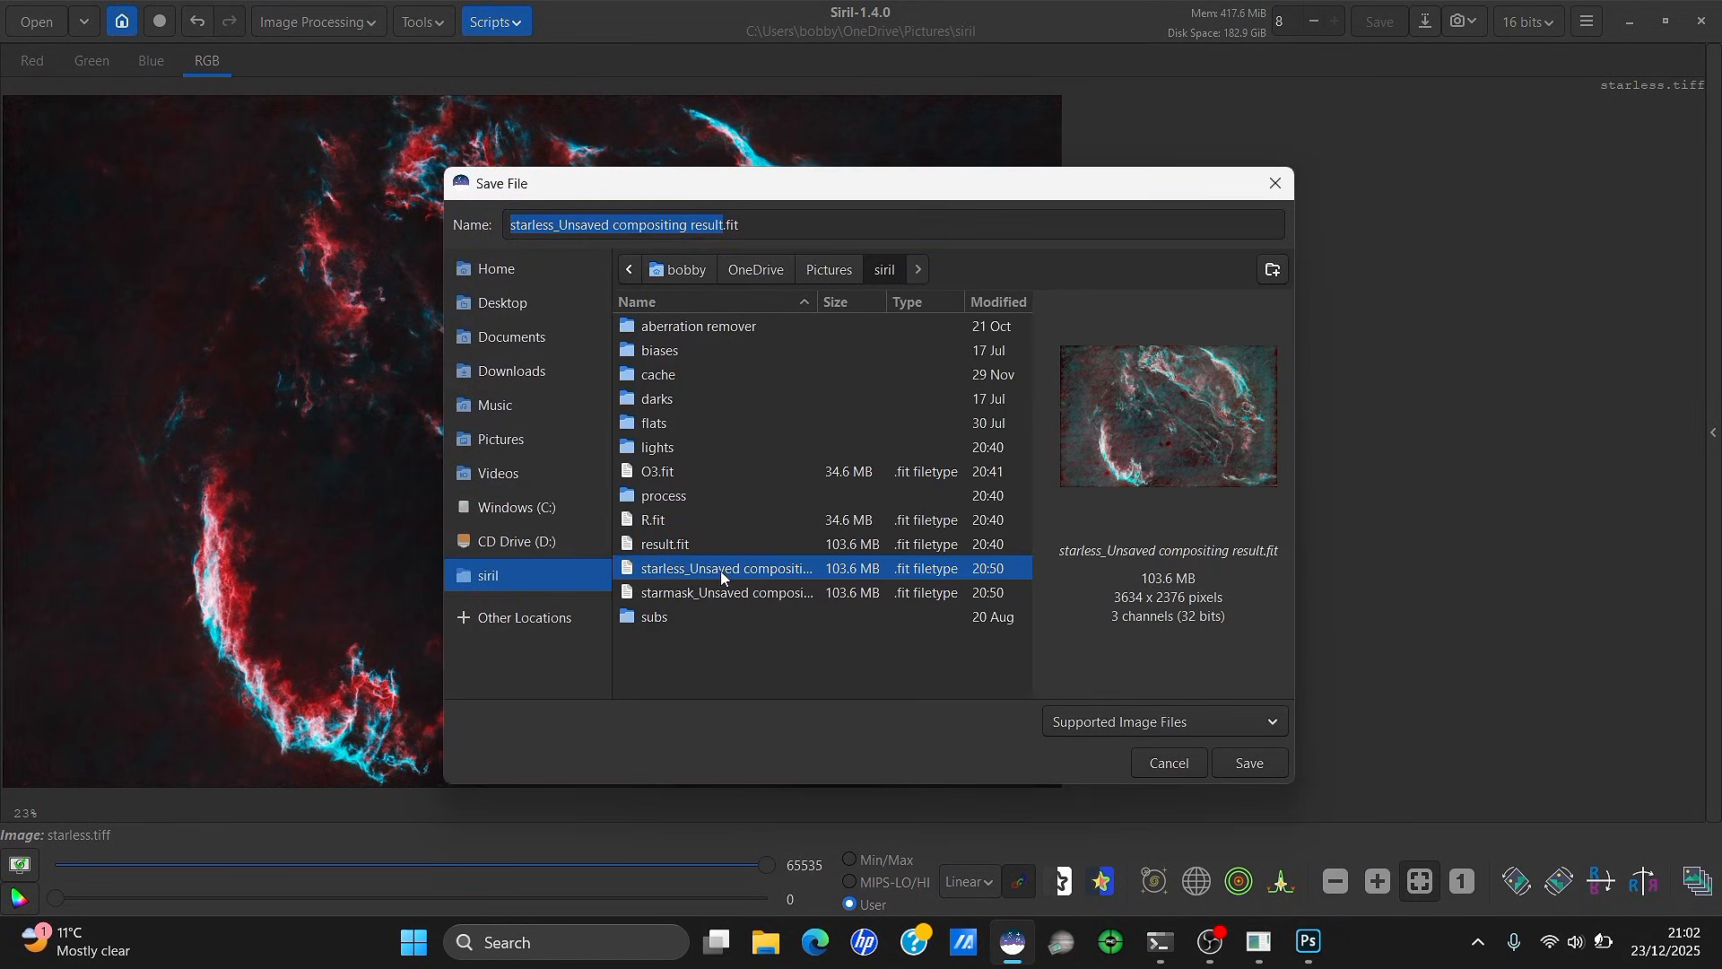
{"action": "left_click", "coordinate": [1231, 766]}
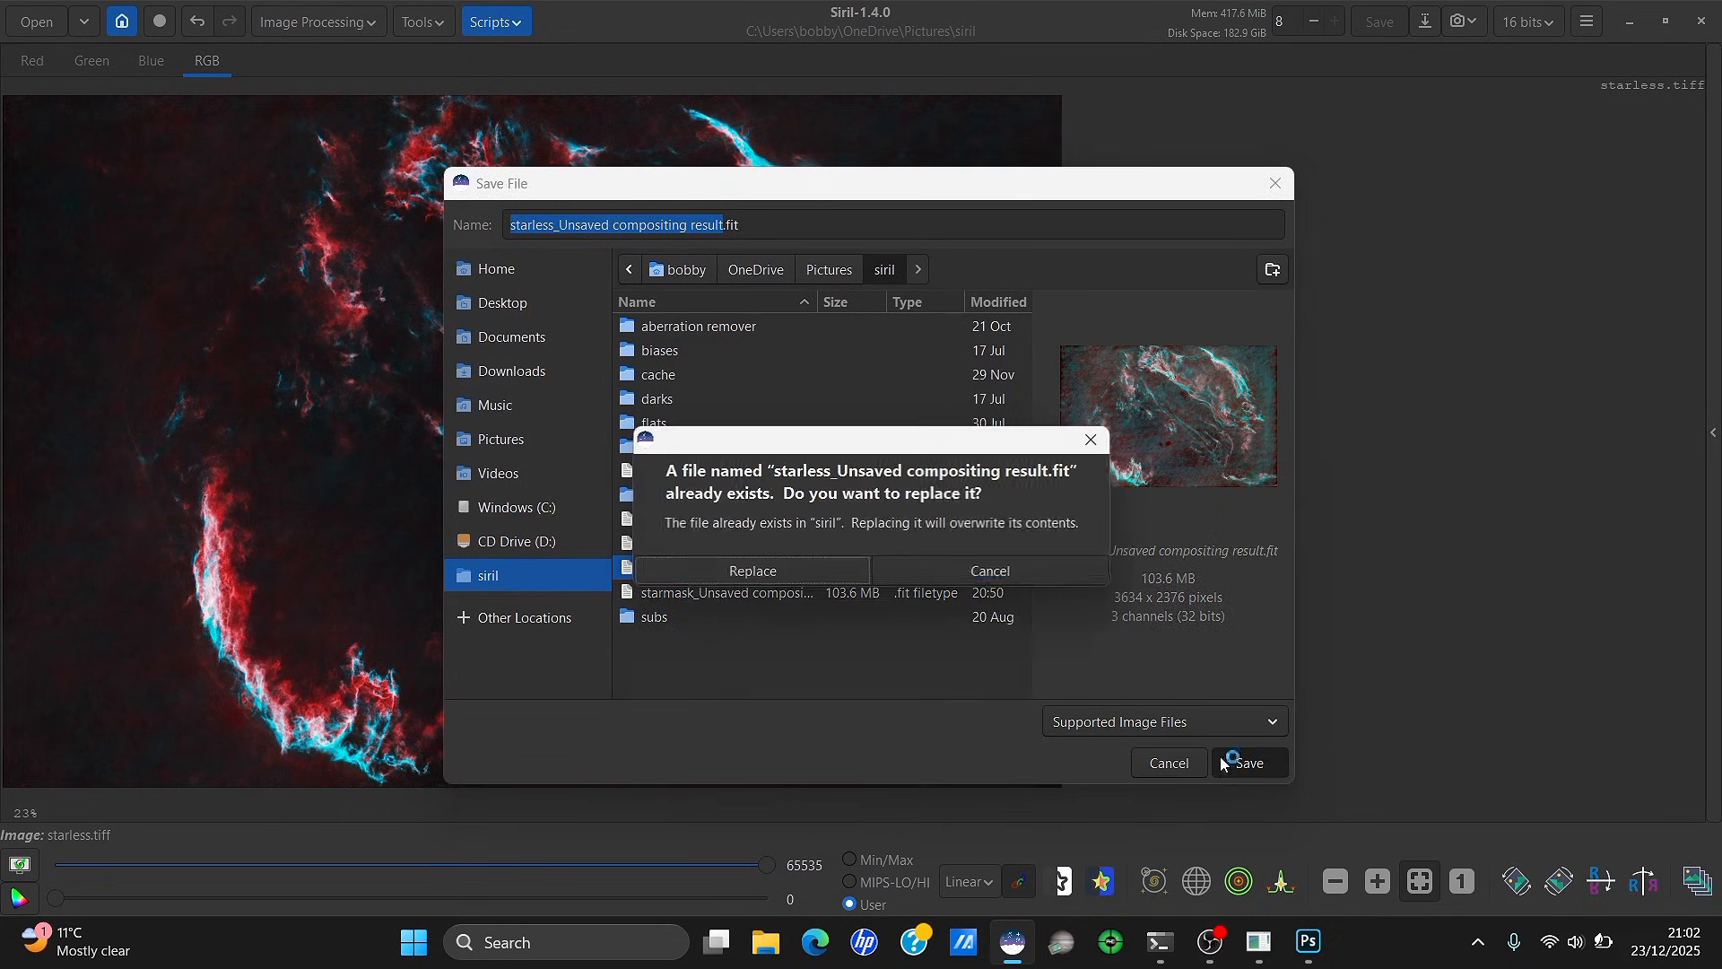
{"action": "left_click", "coordinate": [804, 565]}
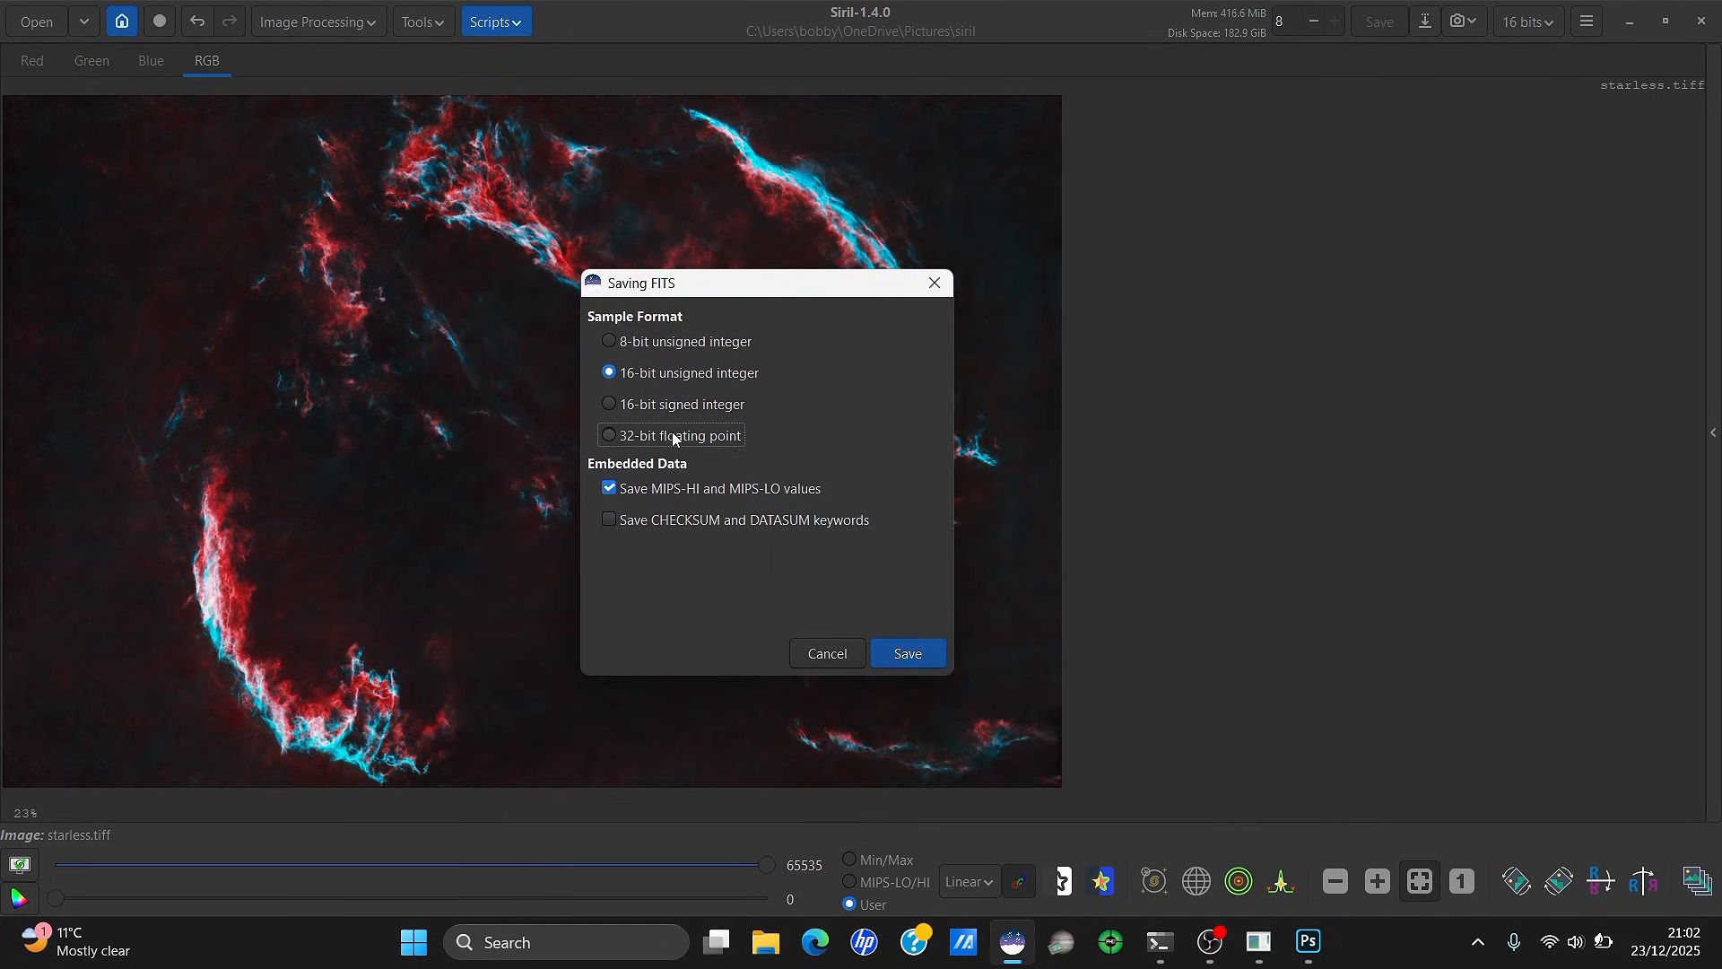
{"action": "left_click", "coordinate": [672, 435]}
{"action": "left_click", "coordinate": [908, 649]}
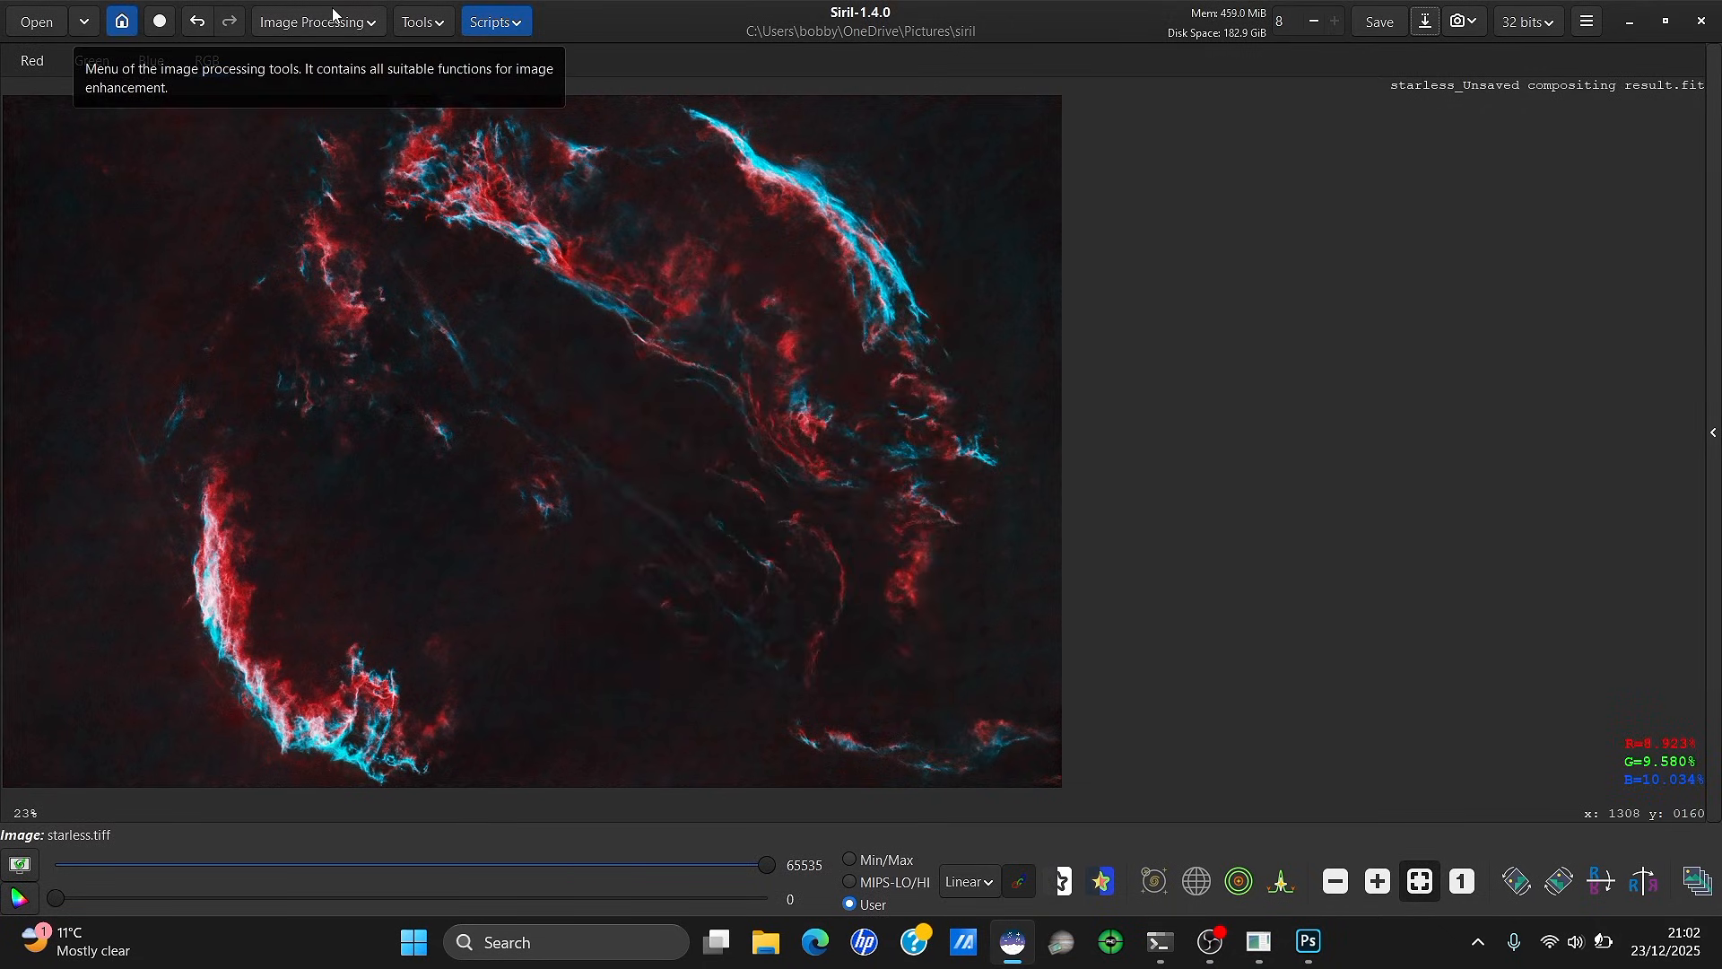
Launch Star Recomposition, agreeing to close the current image
{"action": "left_click", "coordinate": [333, 14]}
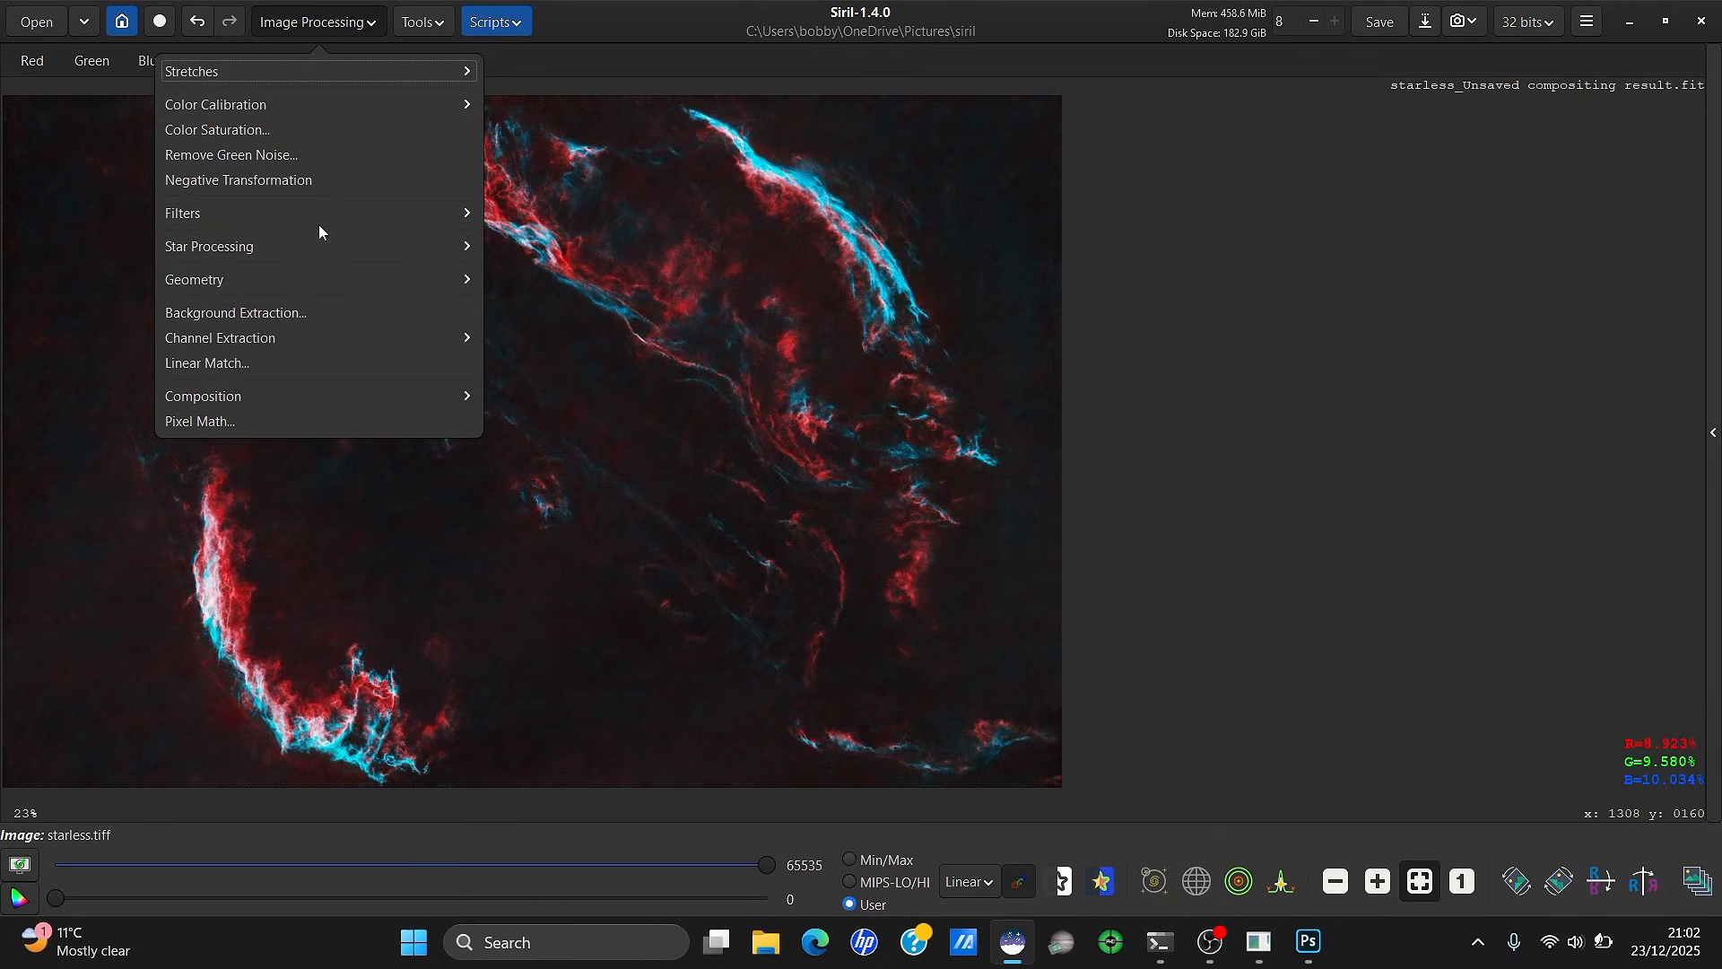
{"action": "left_click", "coordinate": [314, 246]}
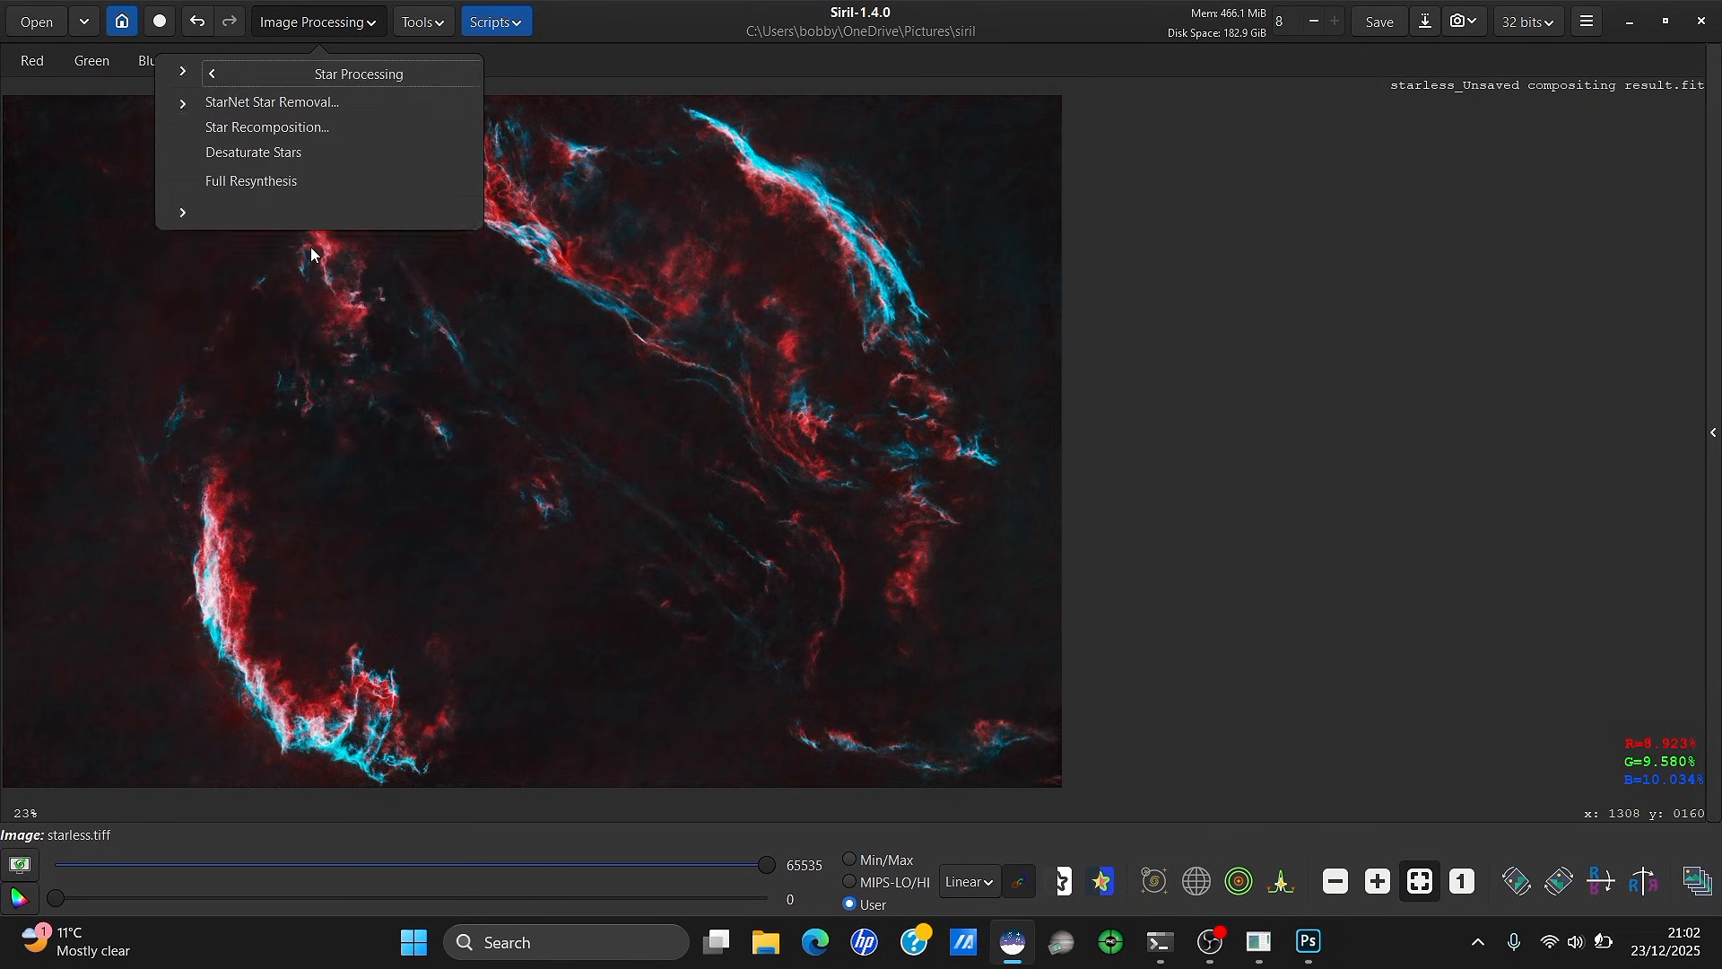
{"action": "left_click", "coordinate": [316, 126]}
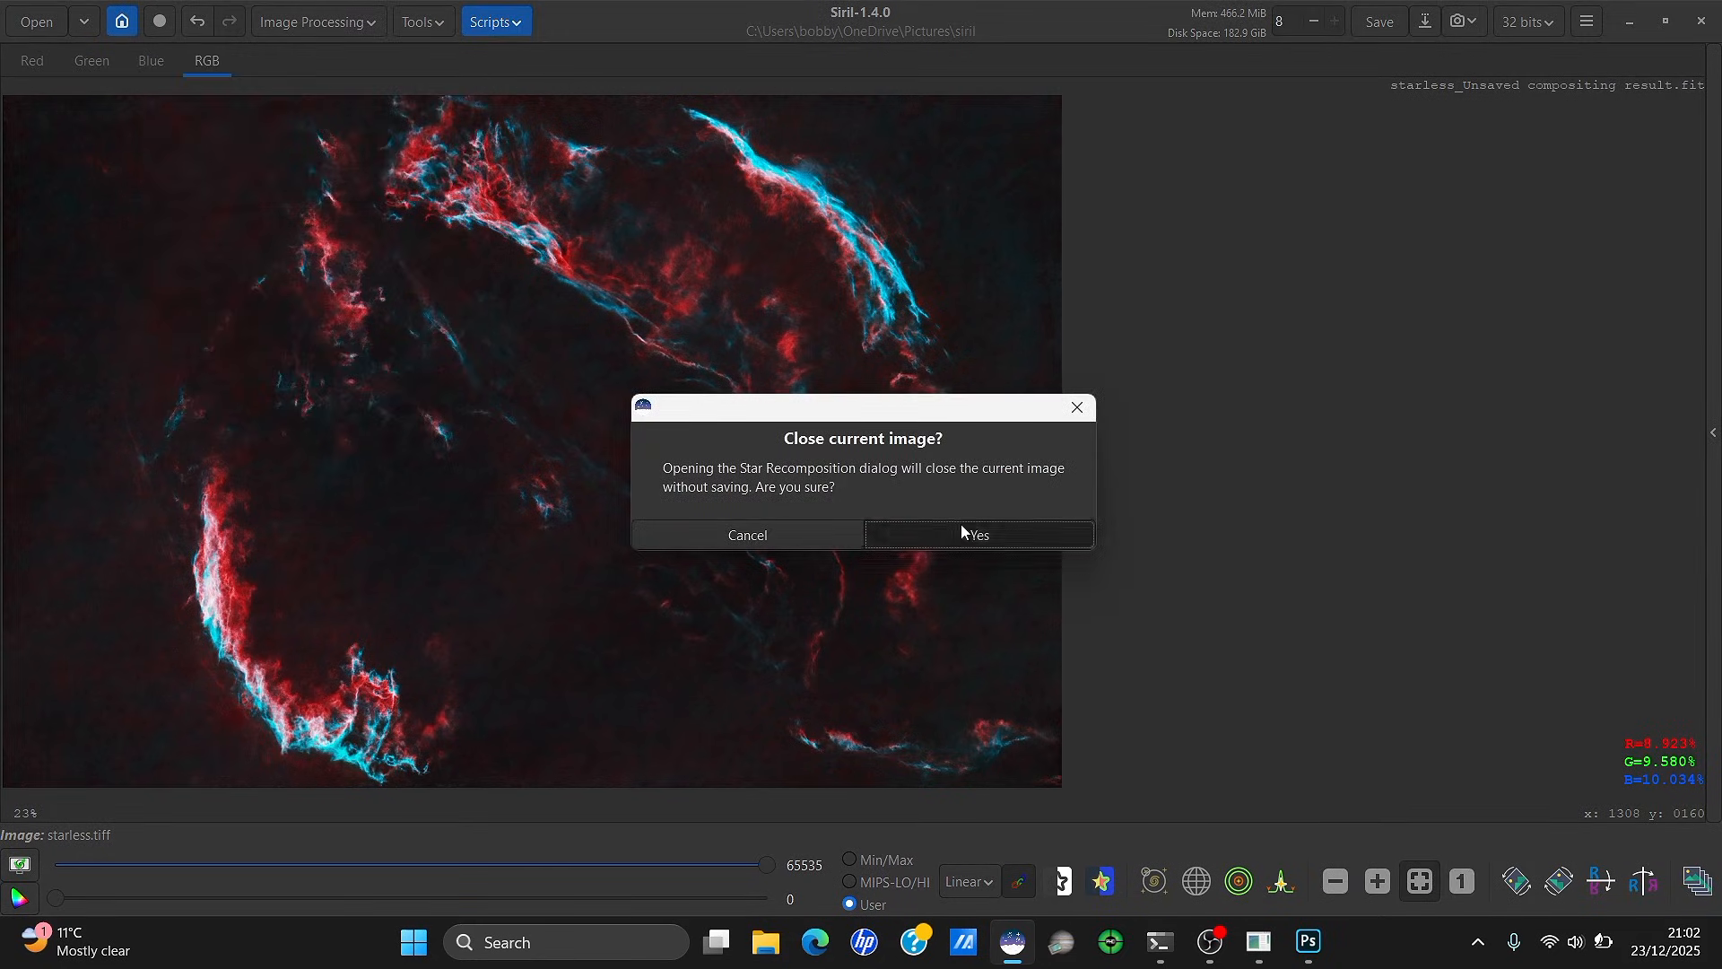
{"action": "left_click", "coordinate": [960, 524]}
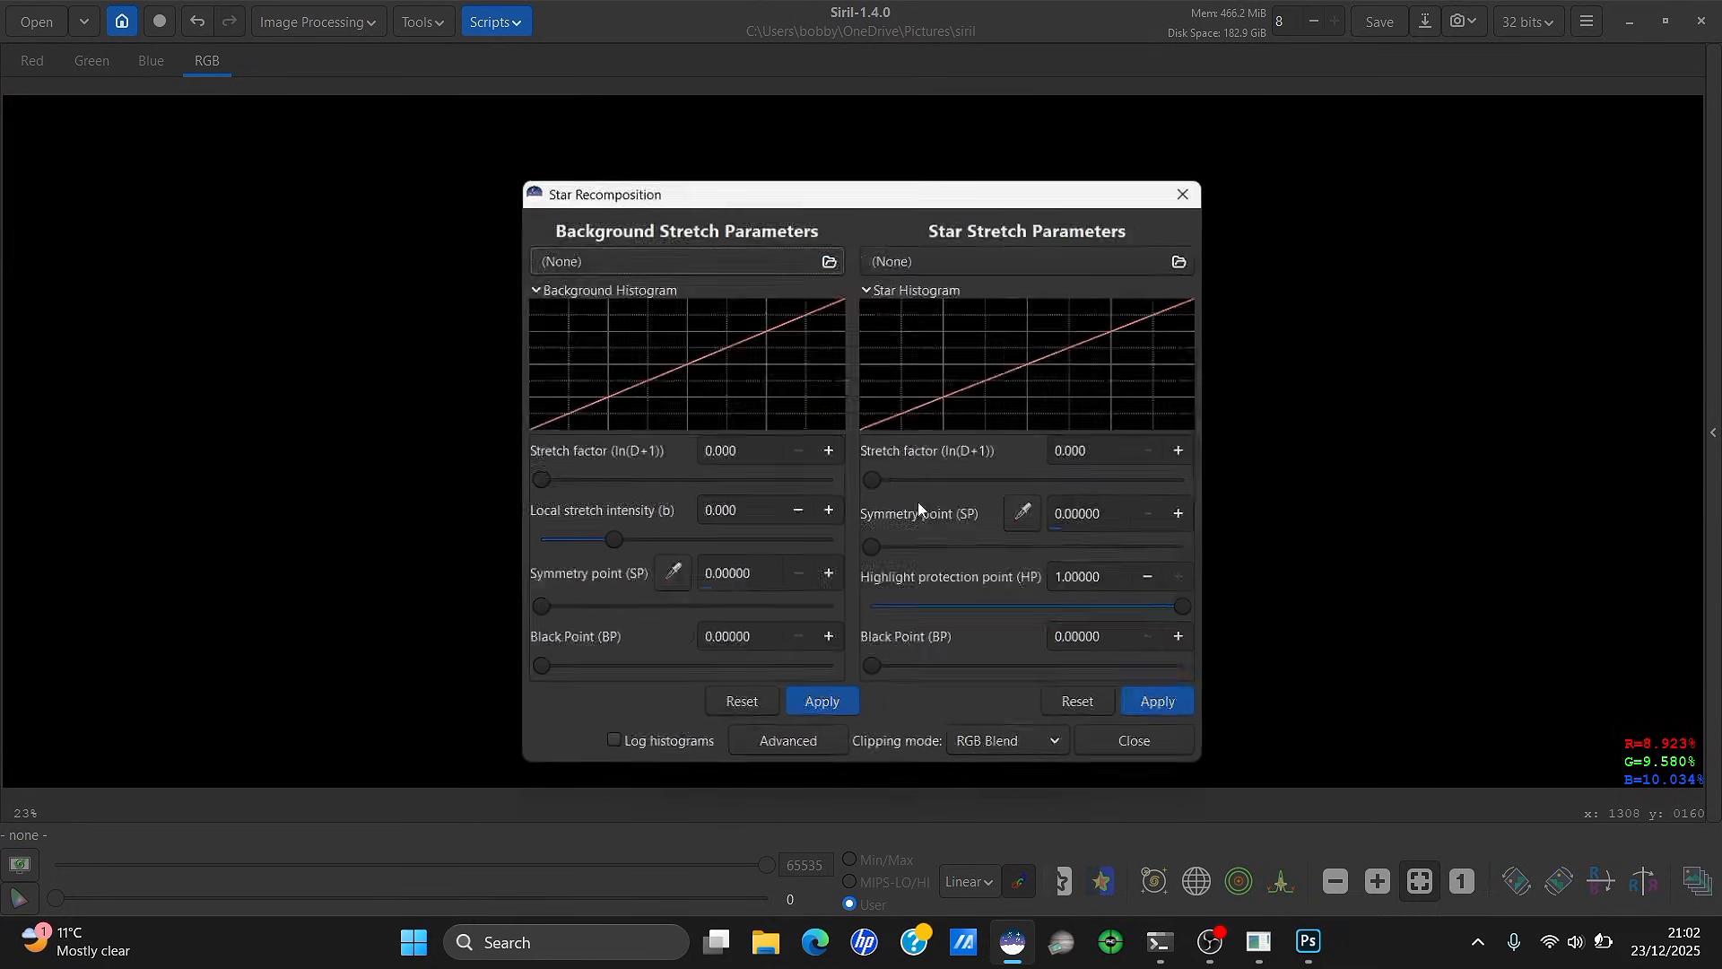
Load starless_Unsaved compositing result.fit as background and starmask_Unsaved compositing result.fit as stars
{"action": "left_click", "coordinate": [748, 255]}
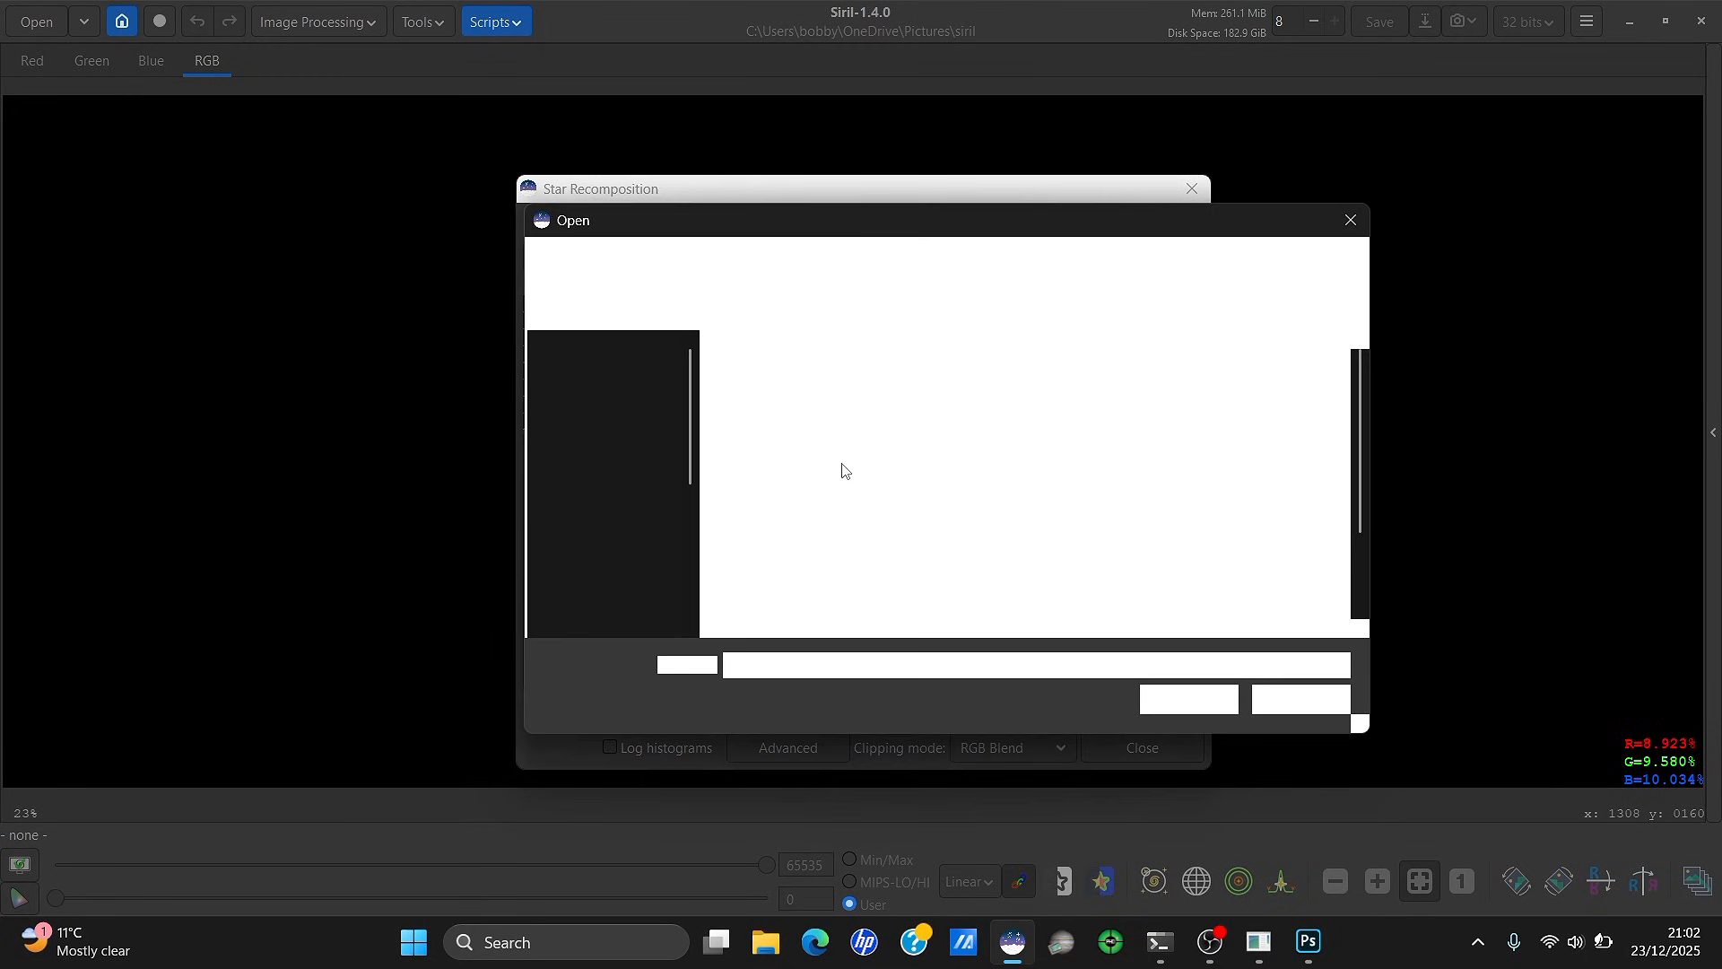
{"action": "double_click", "coordinate": [900, 547]}
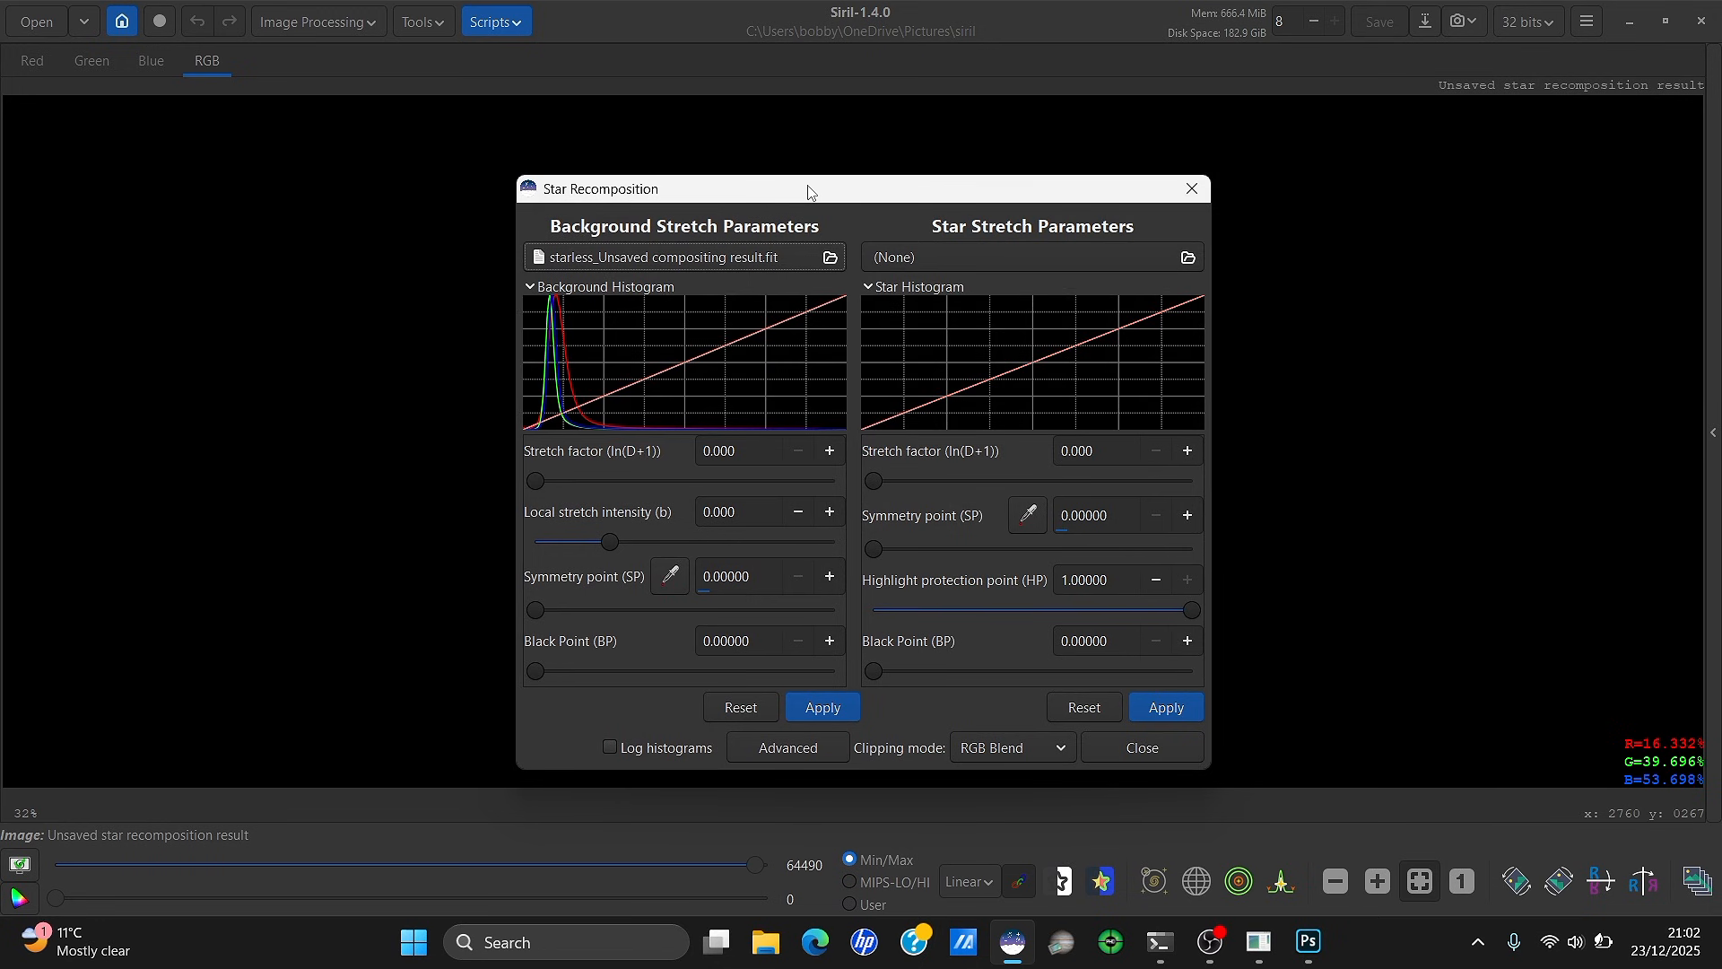
{"action": "left_click_drag", "start_coordinate": [808, 185], "coordinate": [943, 139]}
{"action": "left_click", "coordinate": [1159, 222]}
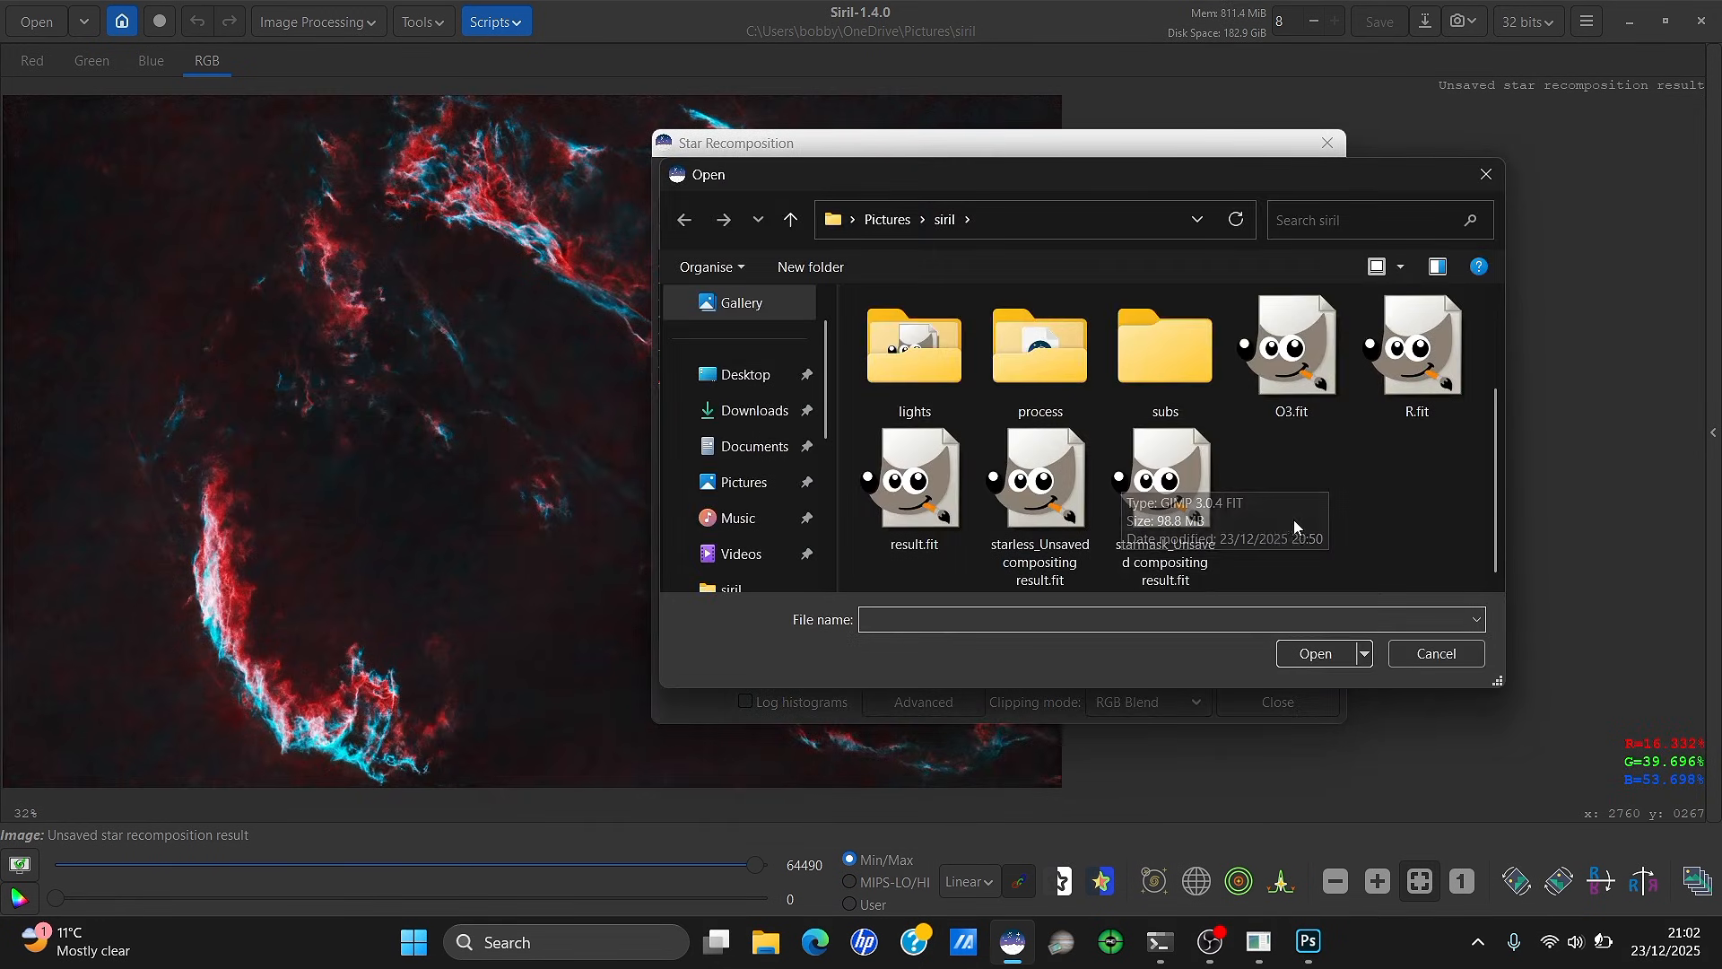
{"action": "double_click", "coordinate": [1184, 502]}
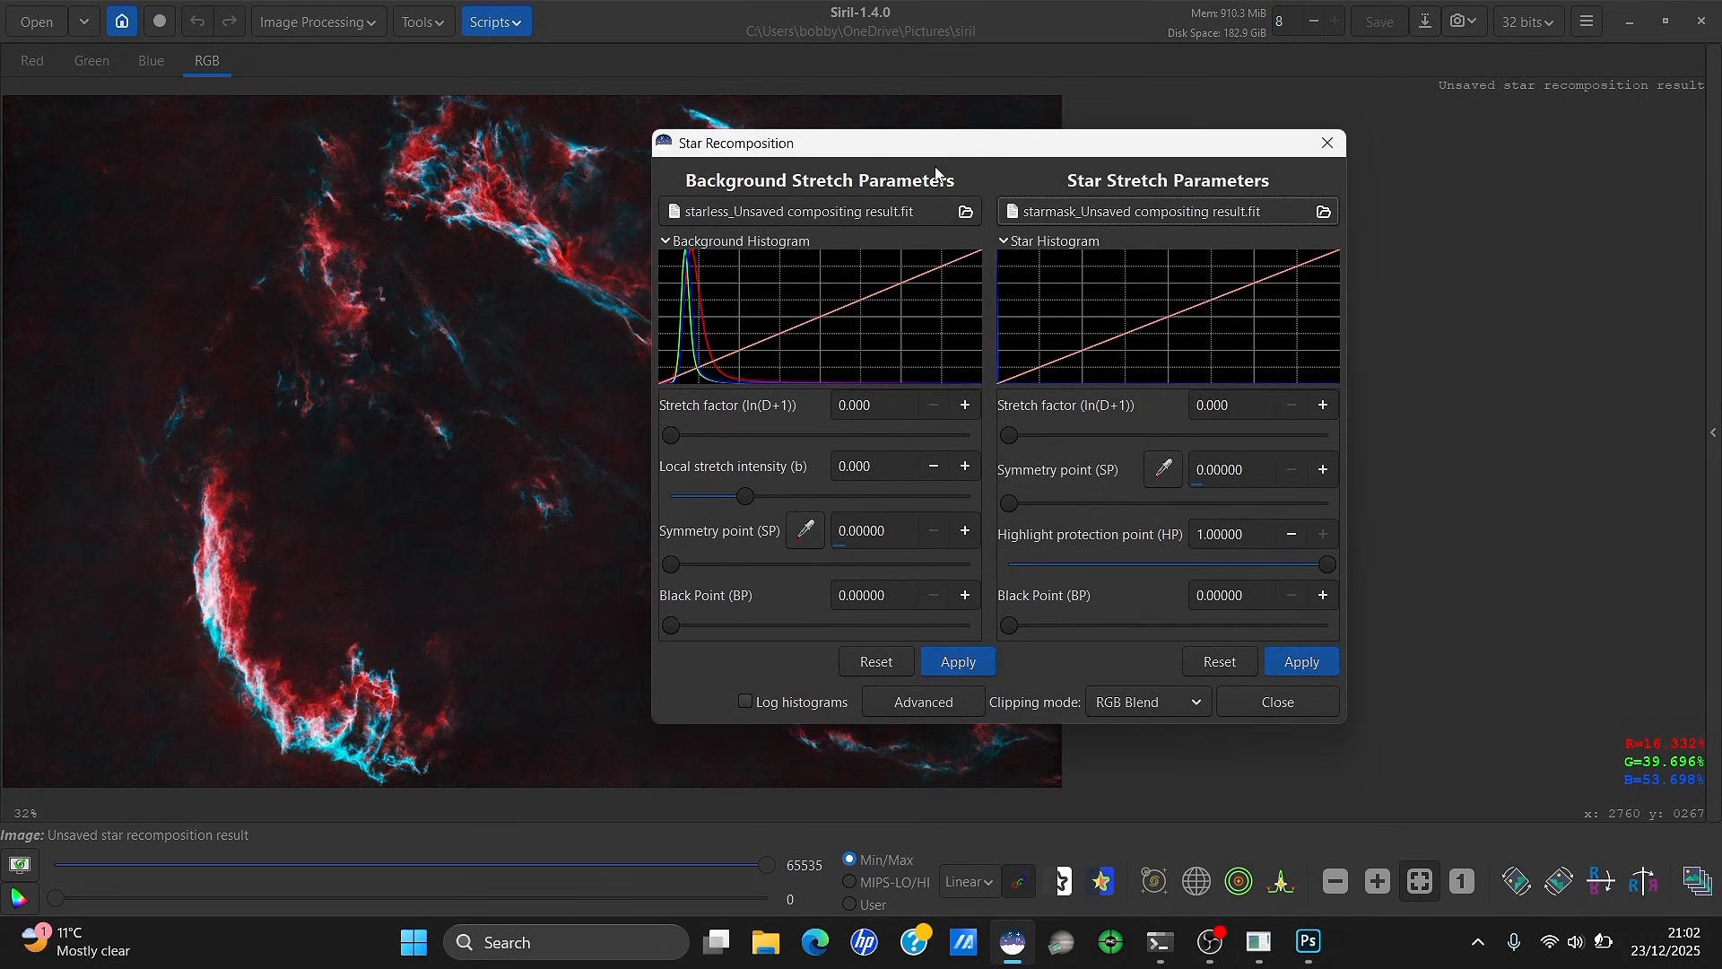
Try several star Stretch factors, settle on 1.530, and apply it
{"action": "left_click_drag", "start_coordinate": [941, 150], "coordinate": [1164, 146]}
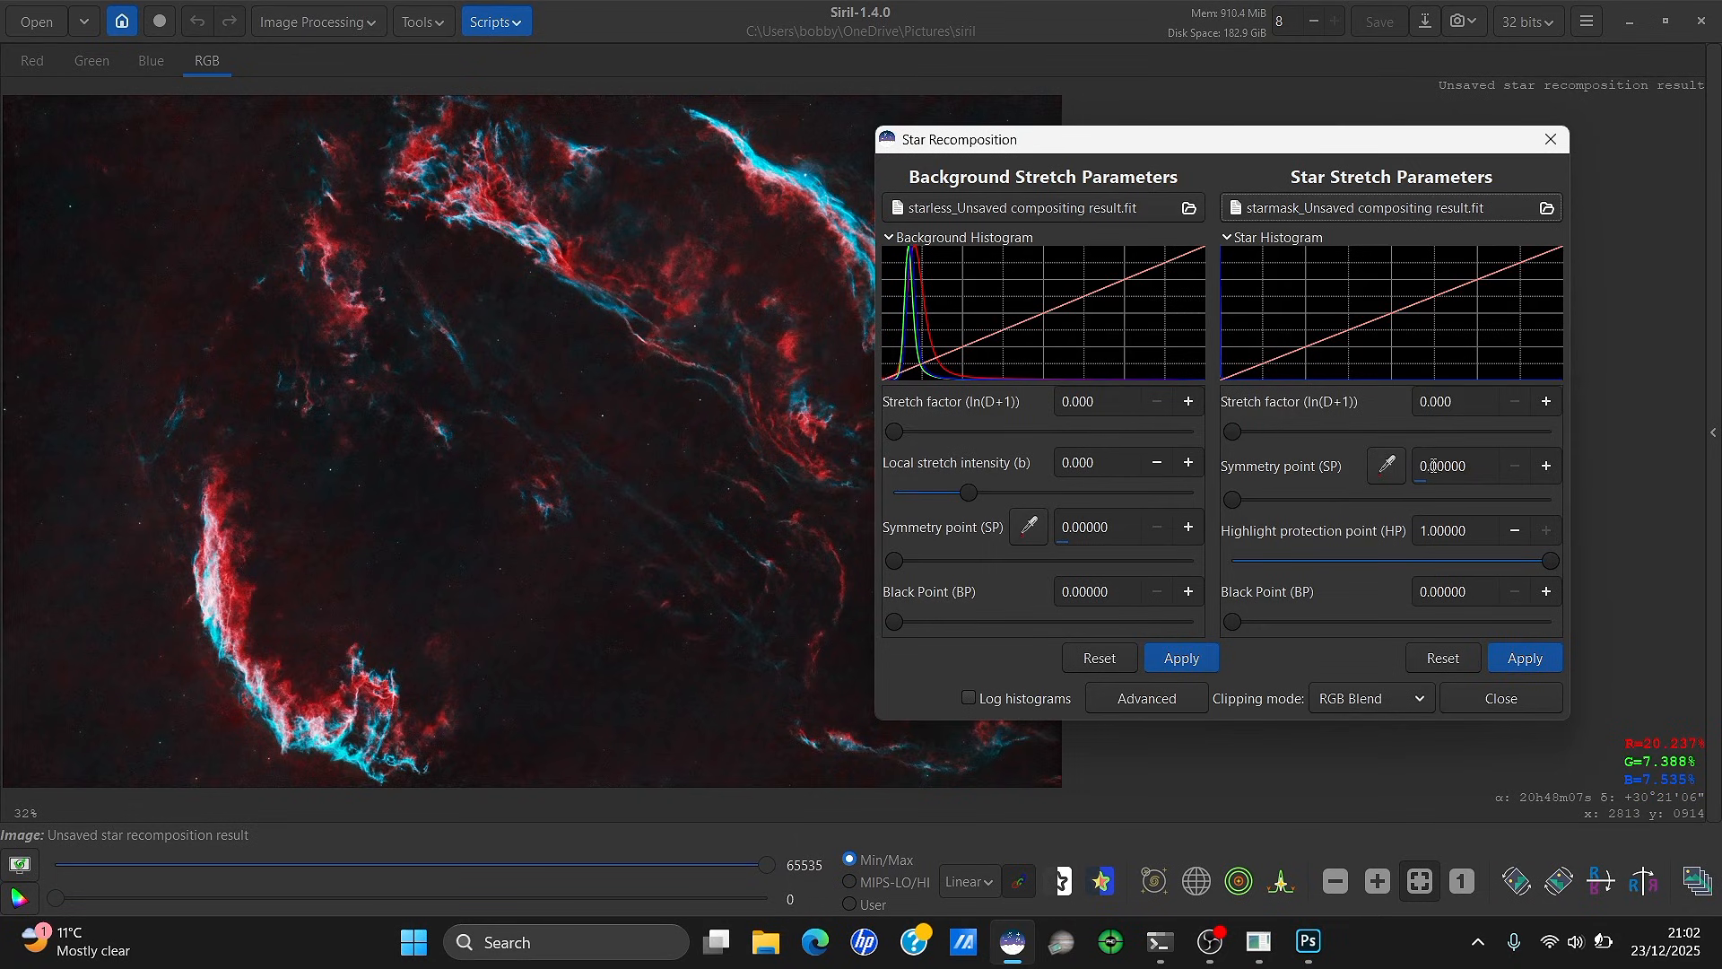
{"action": "left_click_drag", "start_coordinate": [1234, 439], "coordinate": [1316, 438]}
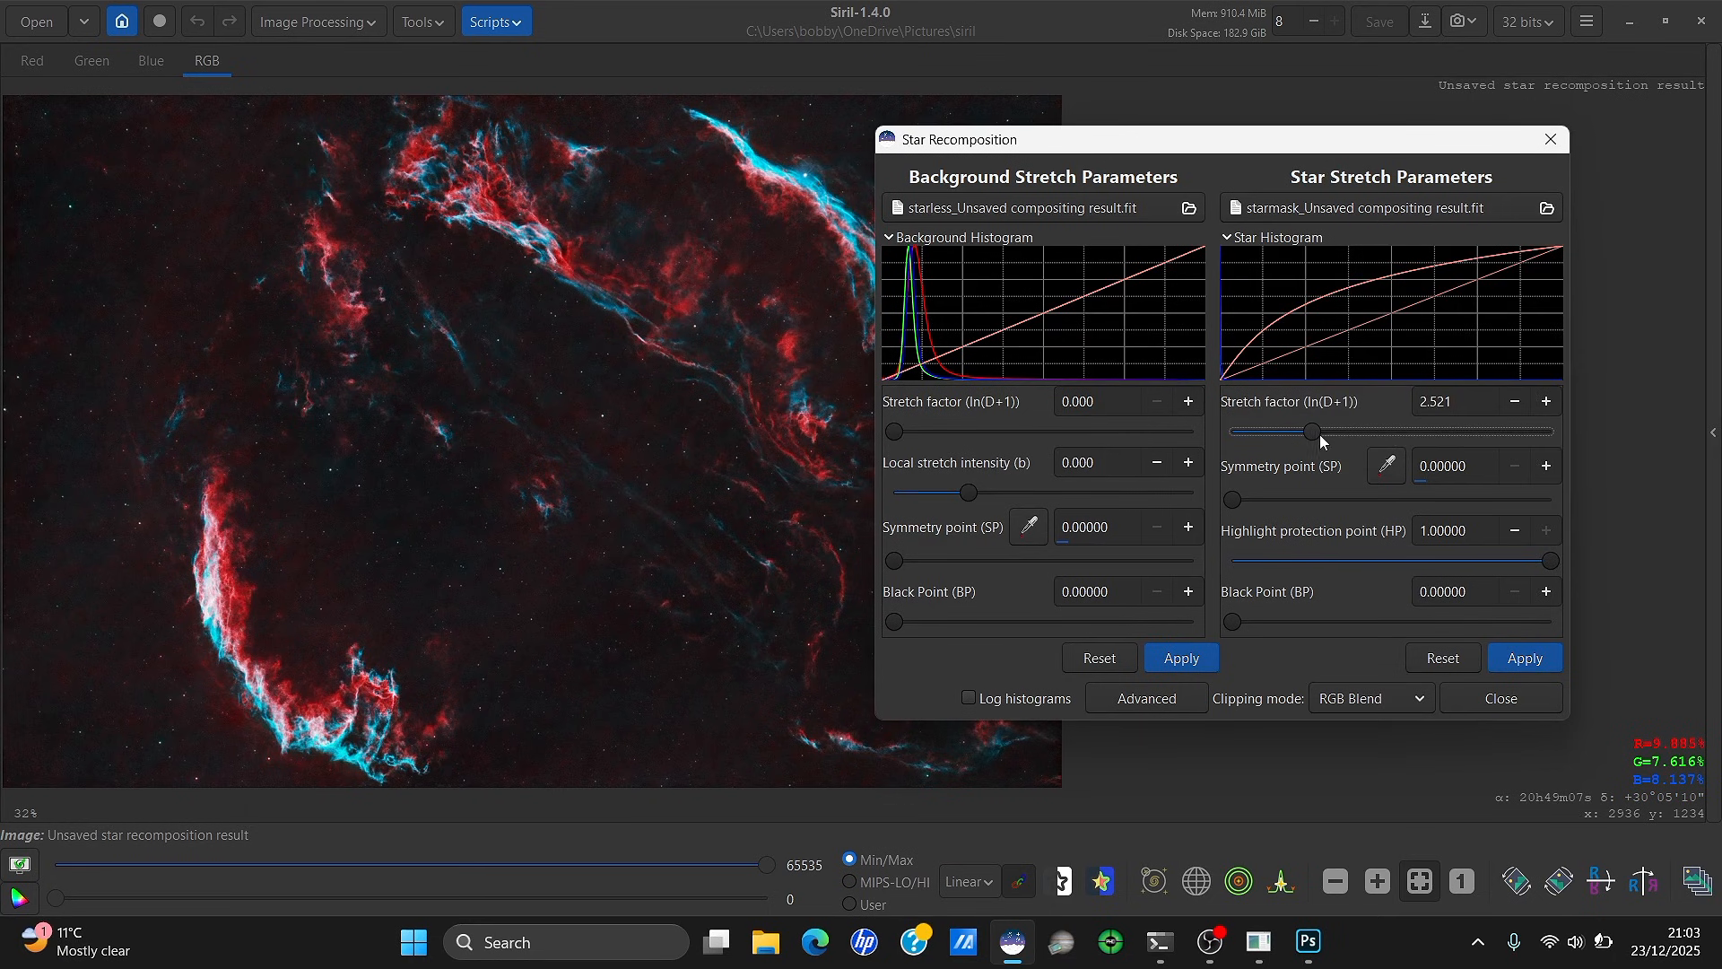
{"action": "mouse_move", "coordinate": [1314, 433]}
{"action": "left_mouse_down"}
{"action": "mouse_move", "coordinate": [1519, 449]}
{"action": "mouse_move", "coordinate": [1277, 438]}
{"action": "mouse_move", "coordinate": [1311, 439]}
{"action": "left_mouse_up"}
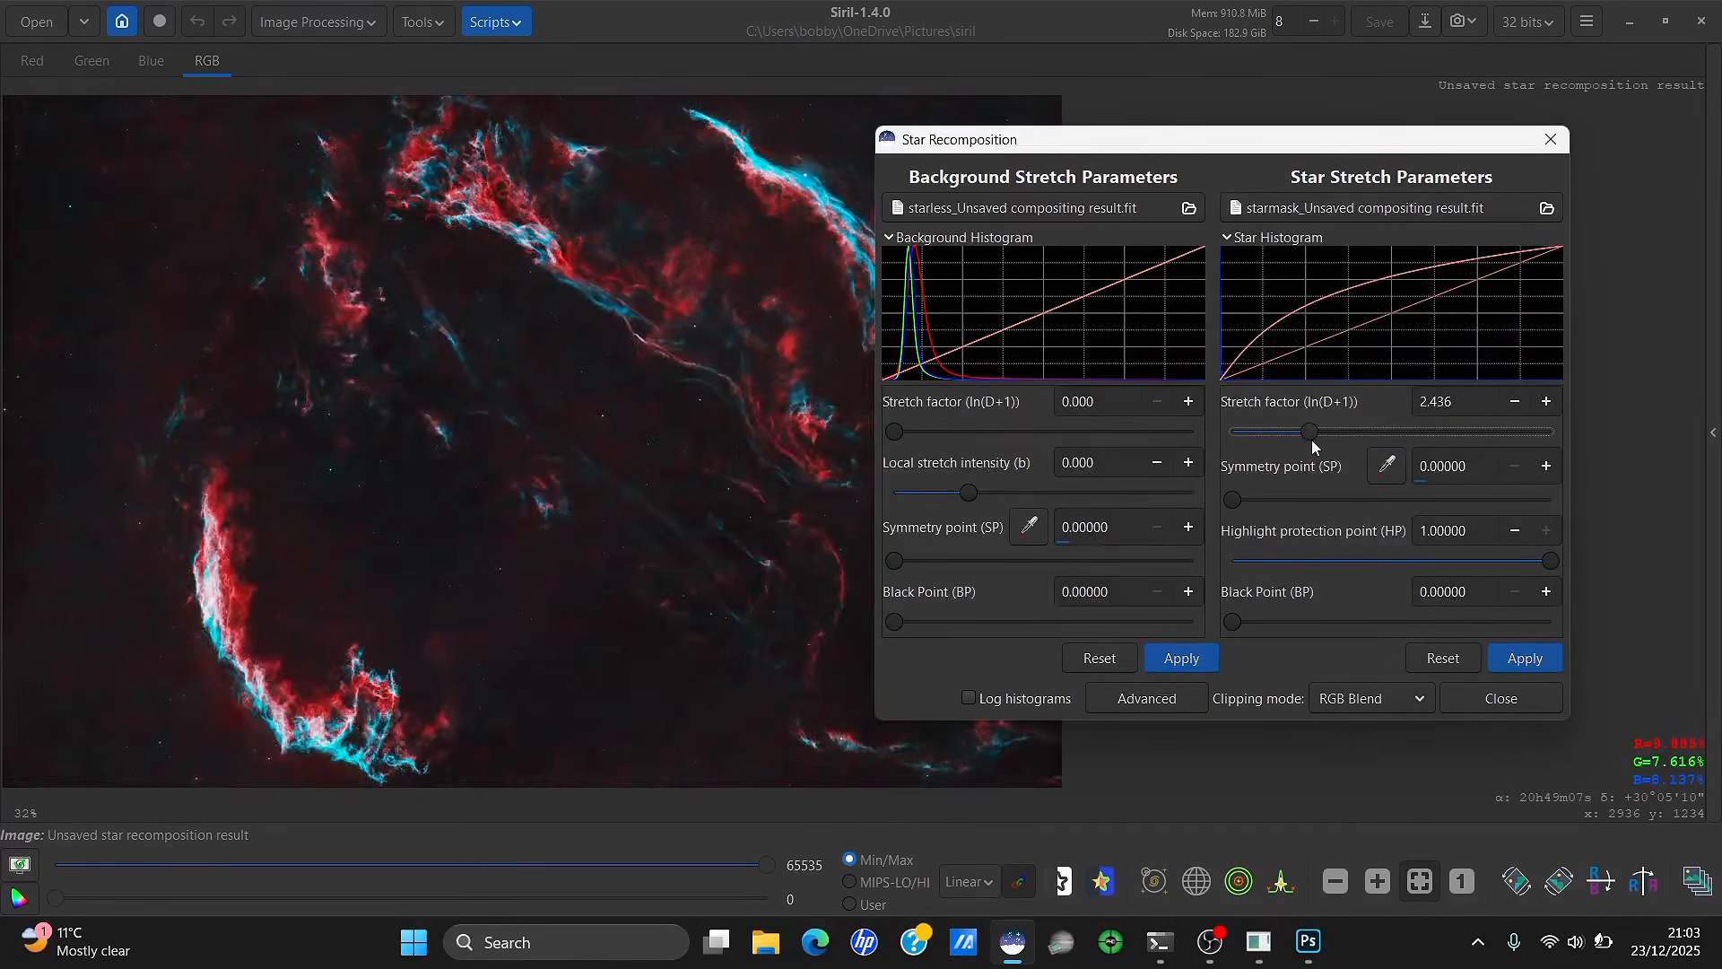
{"action": "left_click", "coordinate": [1525, 659]}
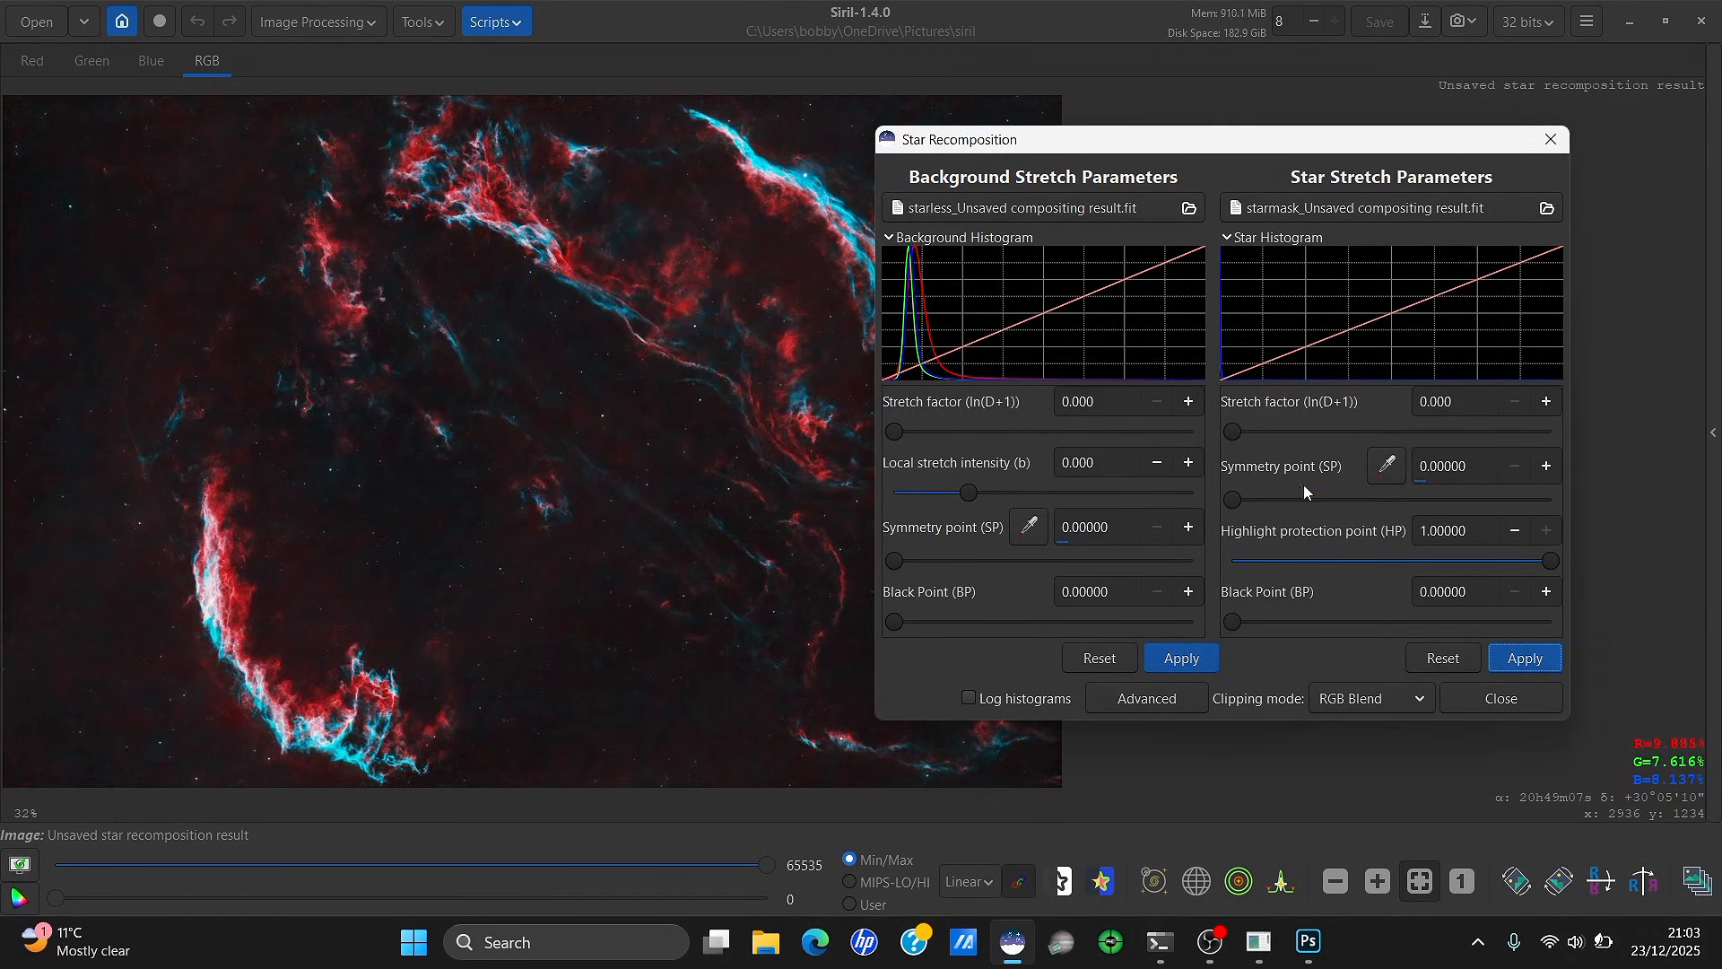
{"action": "left_click_drag", "start_coordinate": [1245, 434], "coordinate": [1328, 434]}
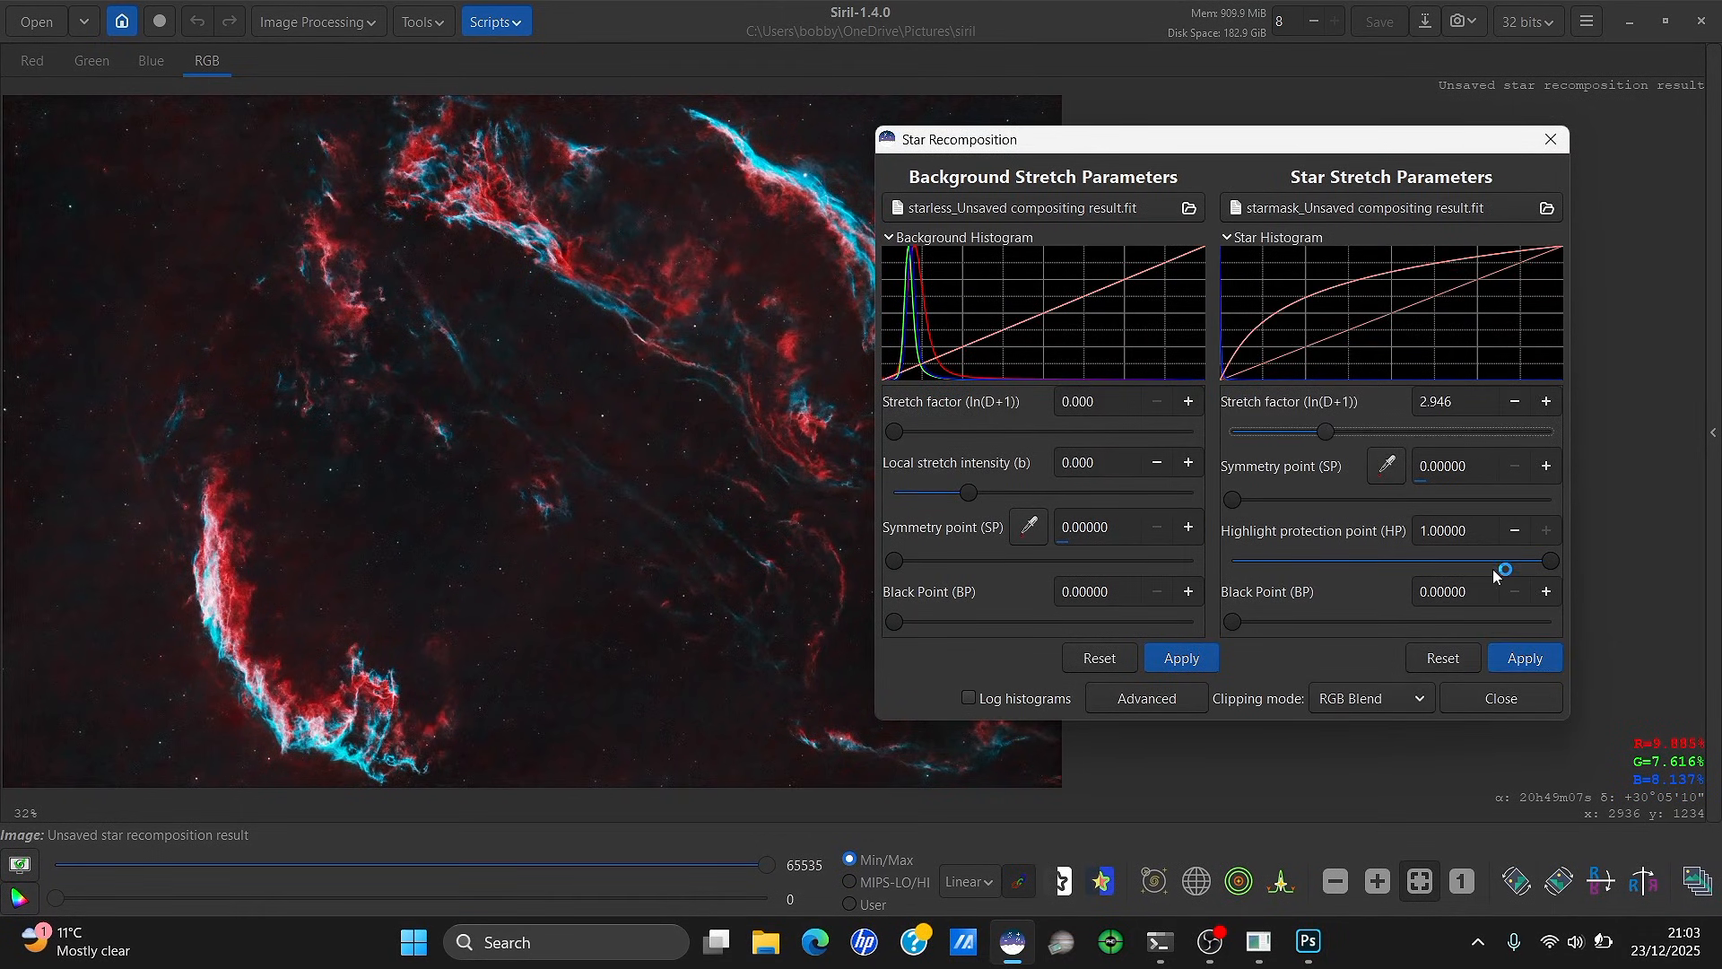
{"action": "left_click", "coordinate": [1527, 657]}
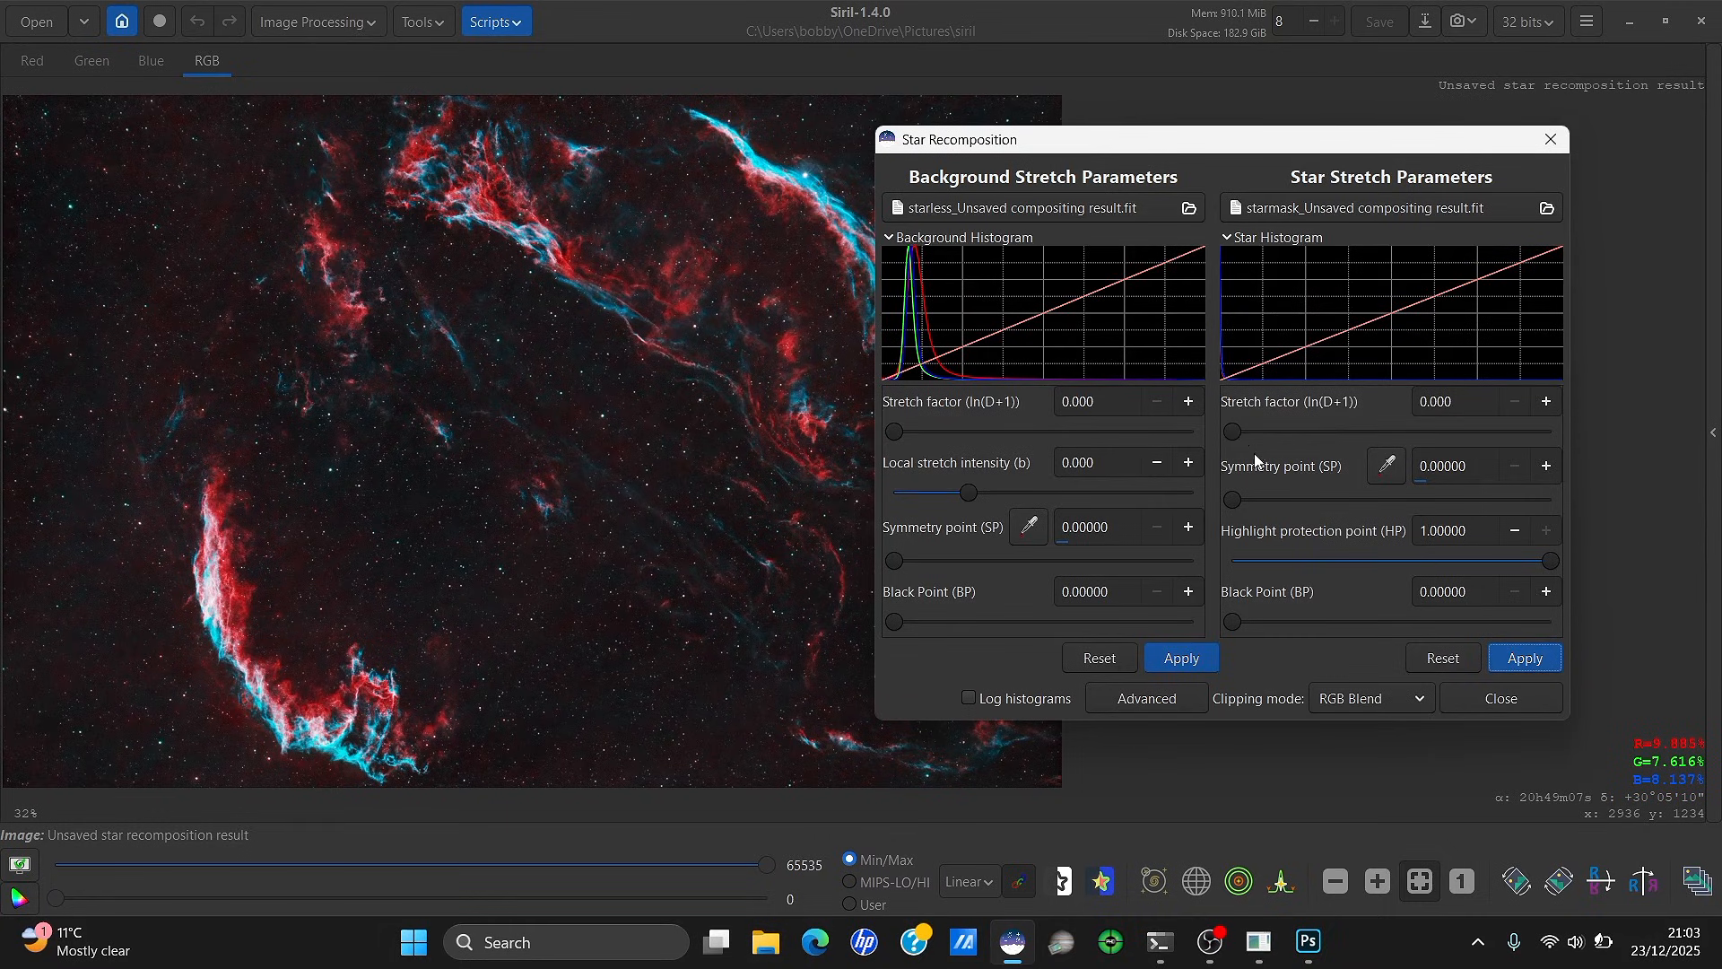
{"action": "left_click_drag", "start_coordinate": [1173, 157], "coordinate": [1094, 135]}
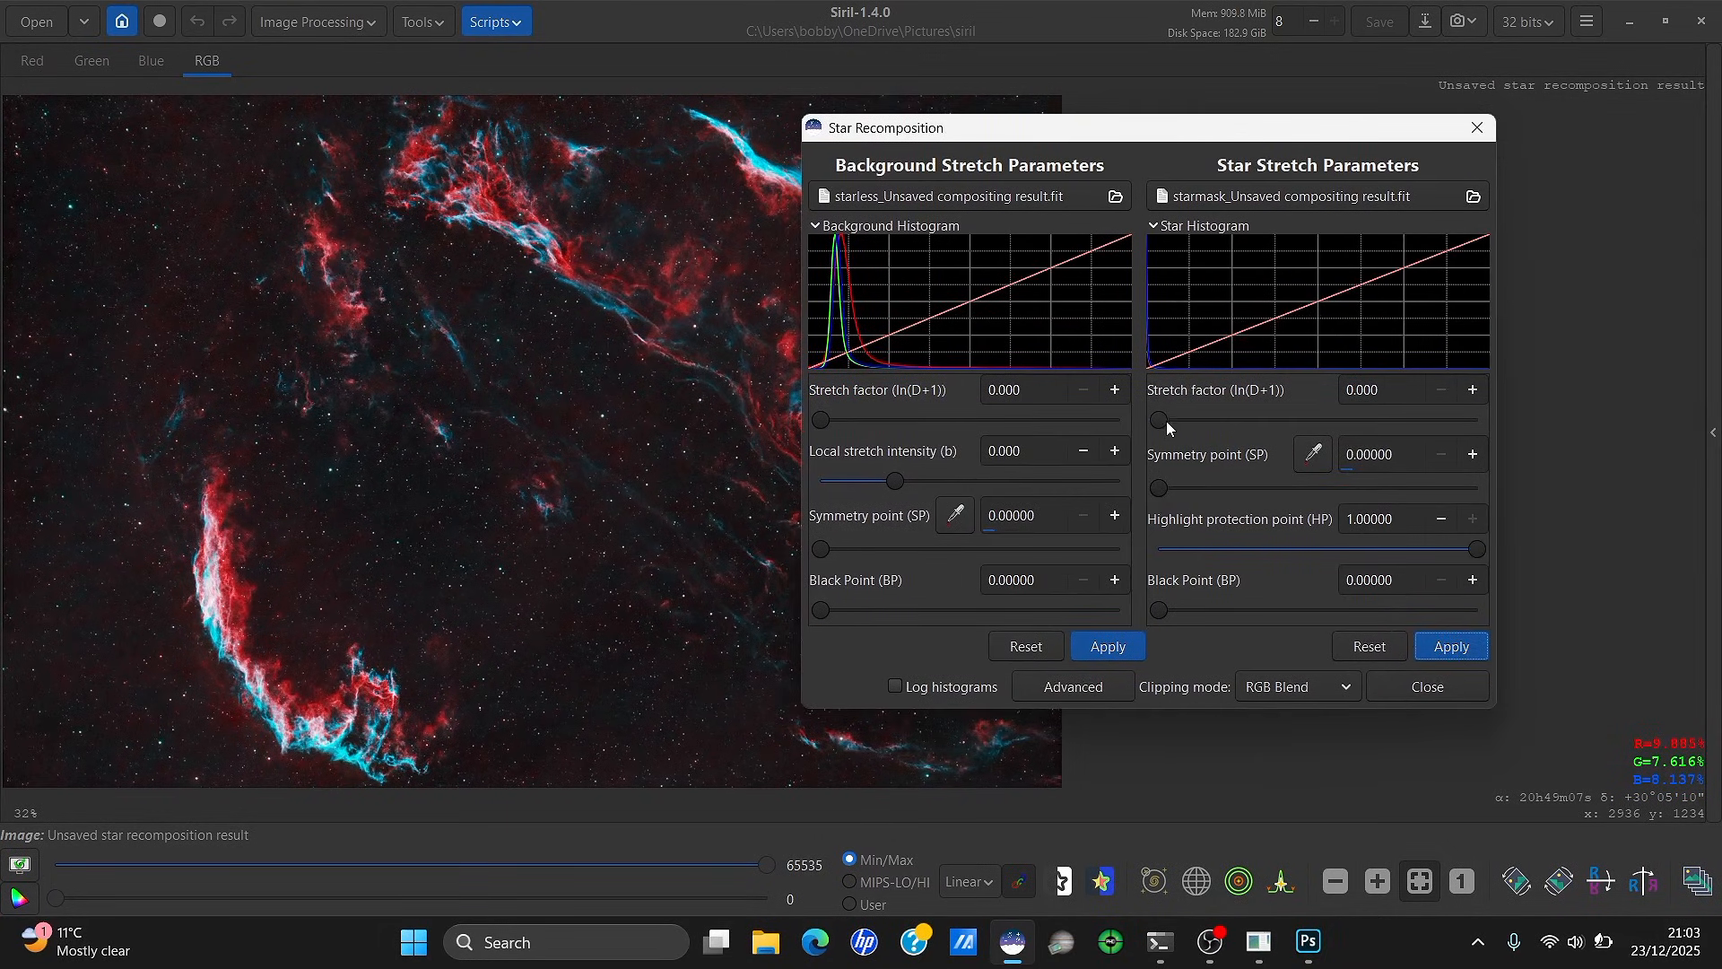
{"action": "left_click_drag", "start_coordinate": [1166, 421], "coordinate": [1228, 426]}
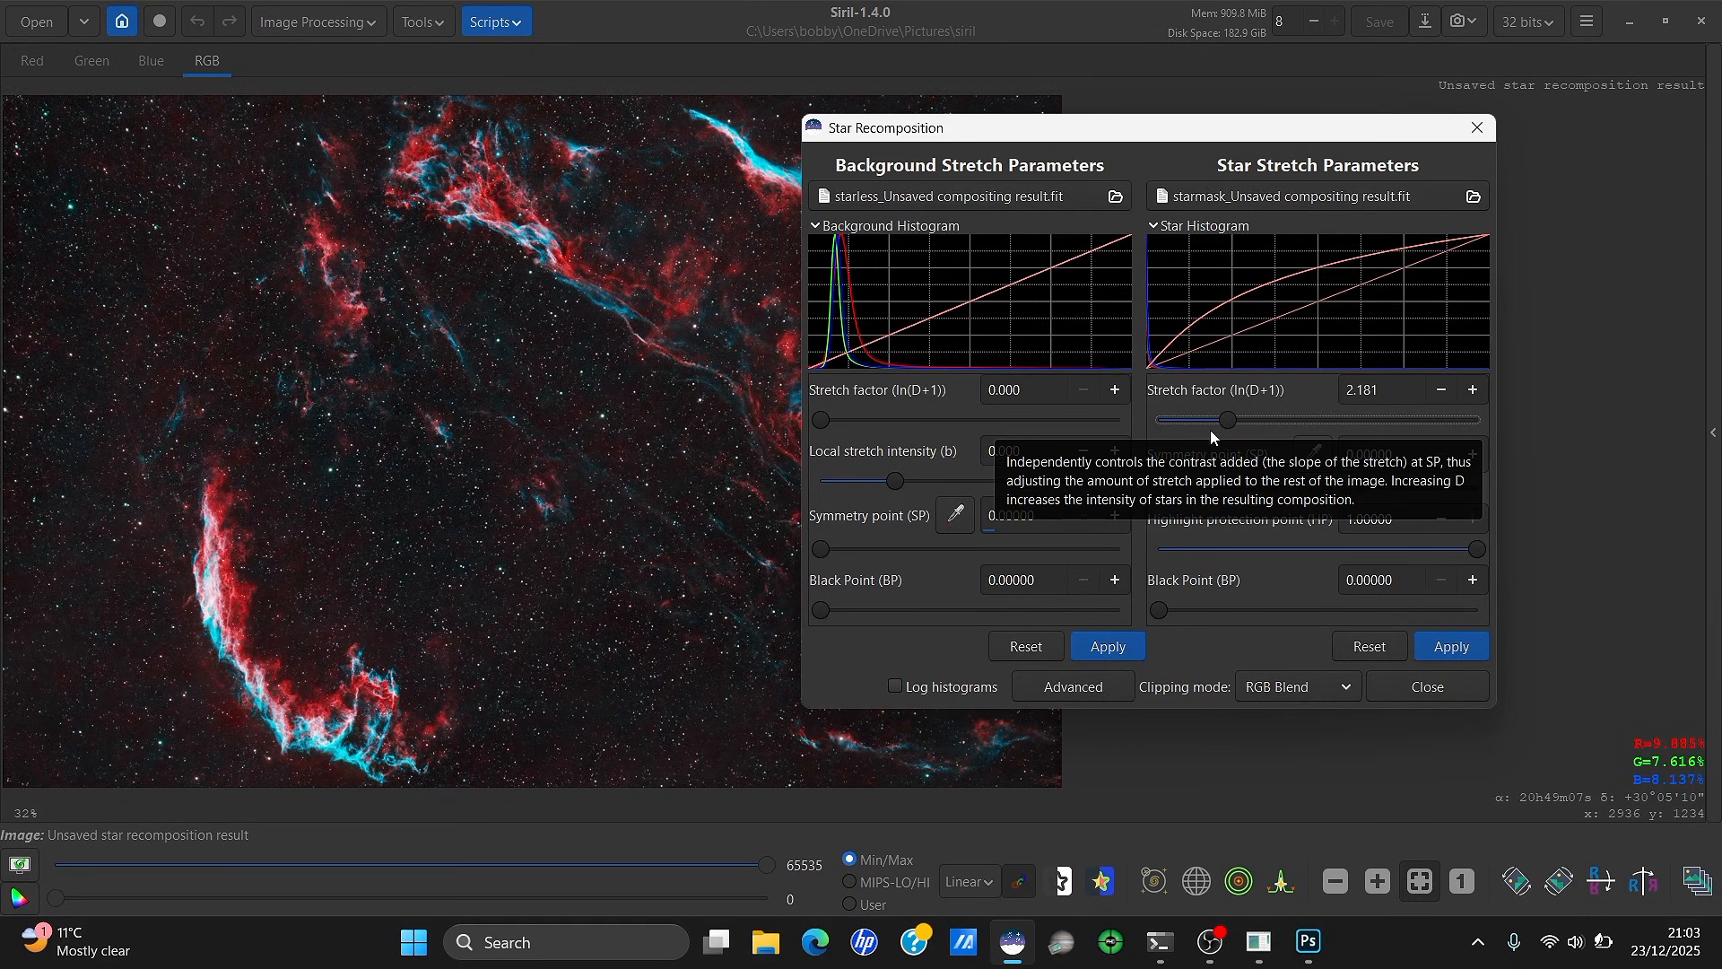
{"action": "left_click_drag", "start_coordinate": [1223, 421], "coordinate": [1208, 420]}
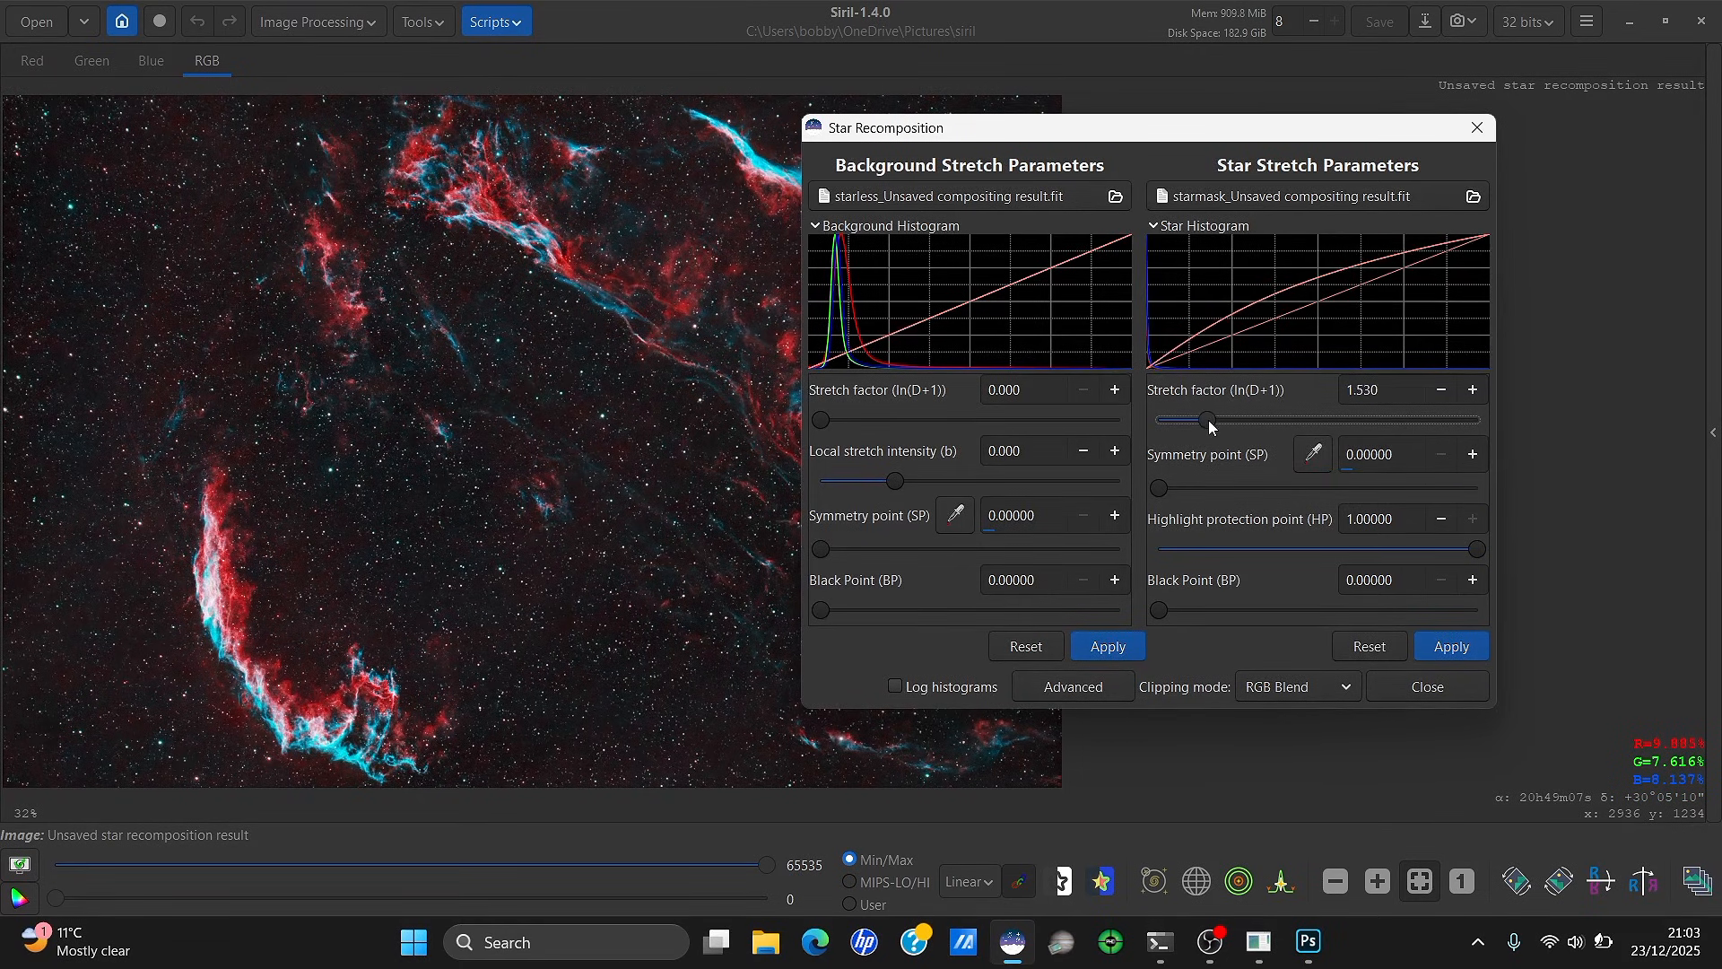
{"action": "left_click", "coordinate": [1440, 643]}
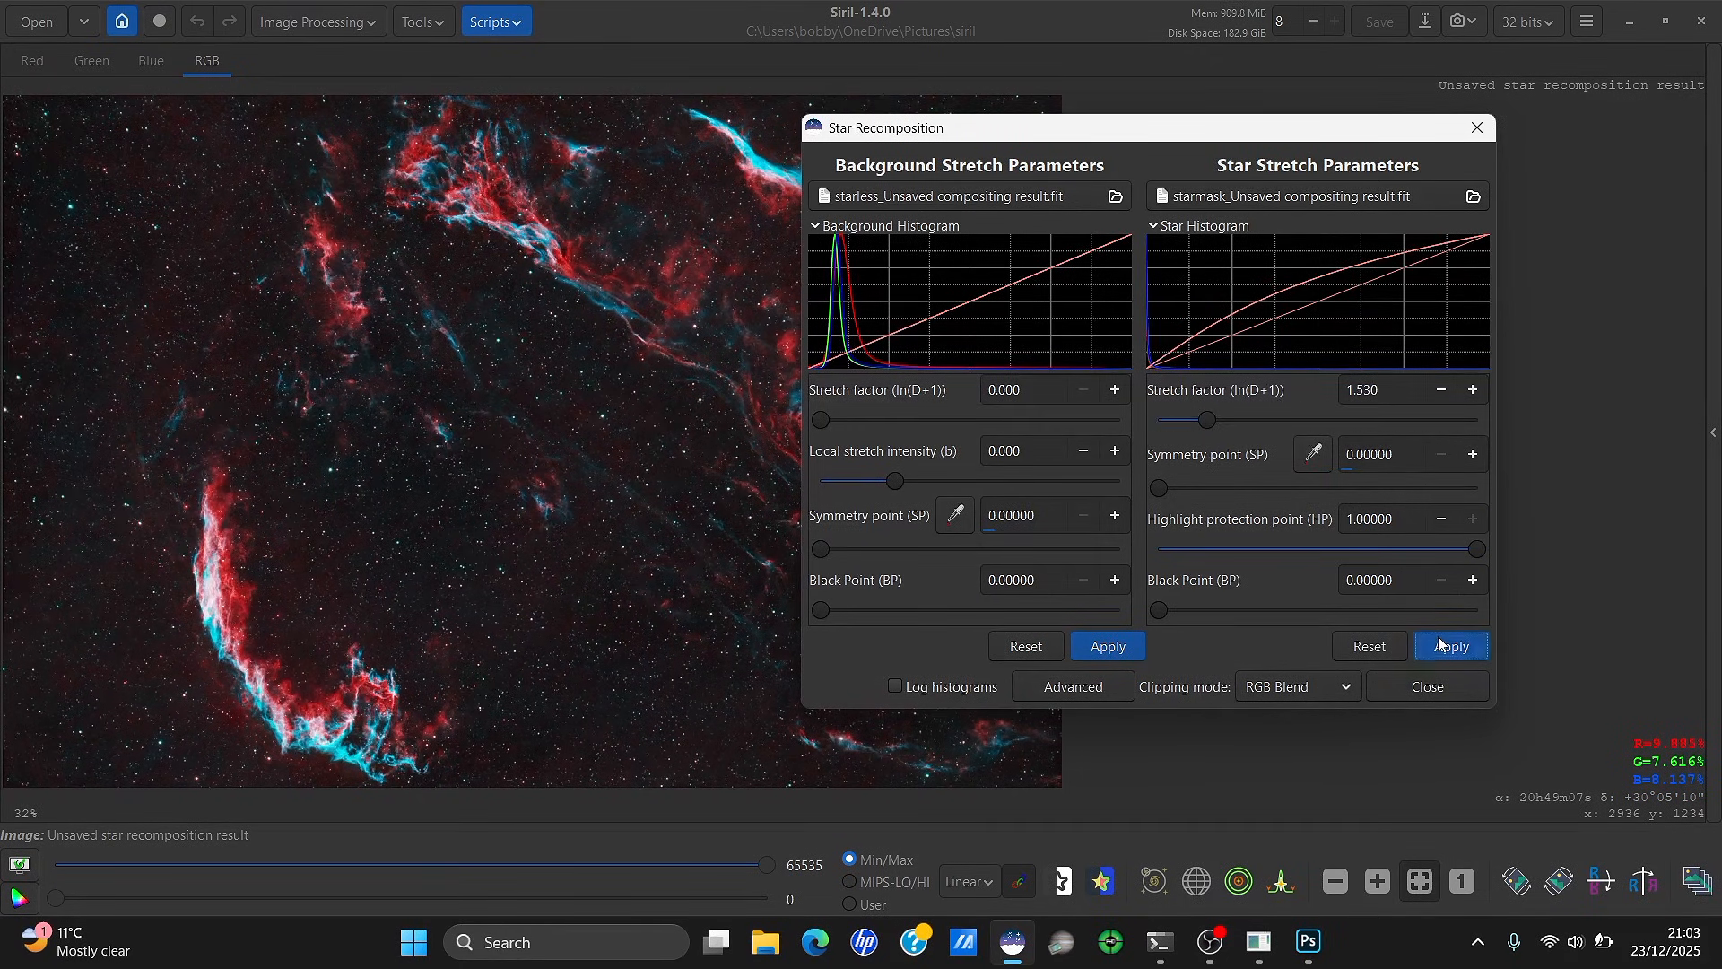
Close Star Recomposition and zoom in and out to inspect the restored stars over the Veil Nebula
{"action": "left_click", "coordinate": [1475, 130]}
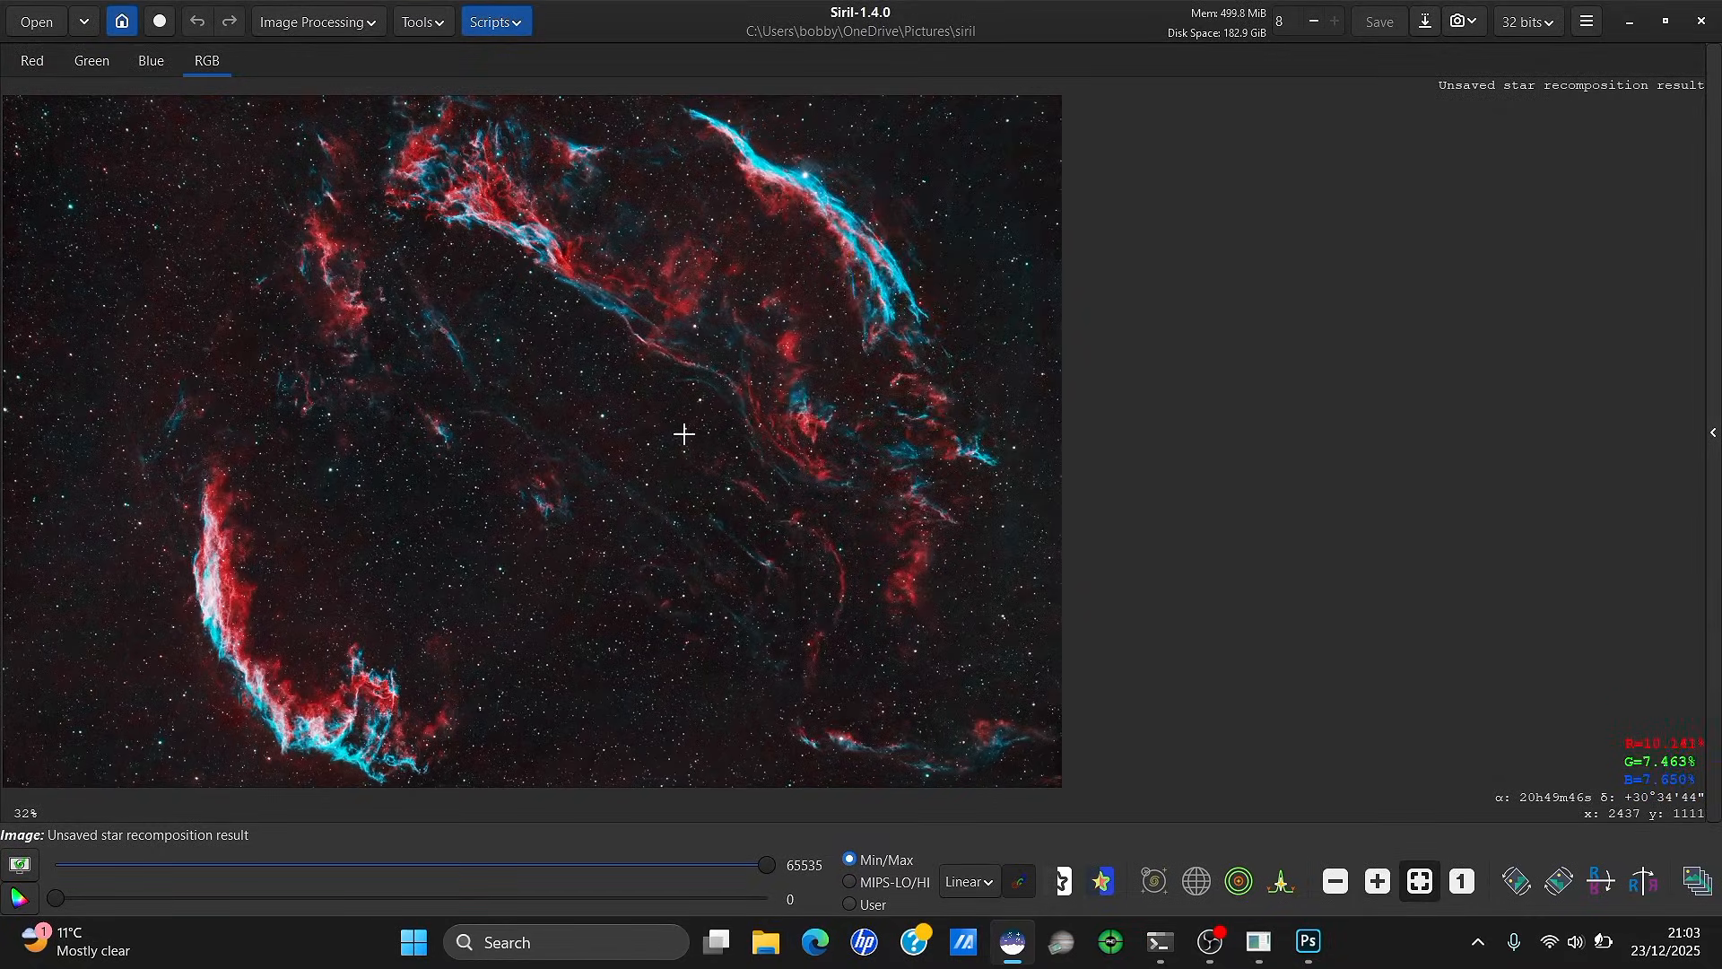
{"action": "scroll", "coordinate": [374, 504], "scroll_direction": "up", "scroll_amount": 2}
{"action": "scroll", "coordinate": [373, 504], "scroll_direction": "up", "scroll_amount": 2}
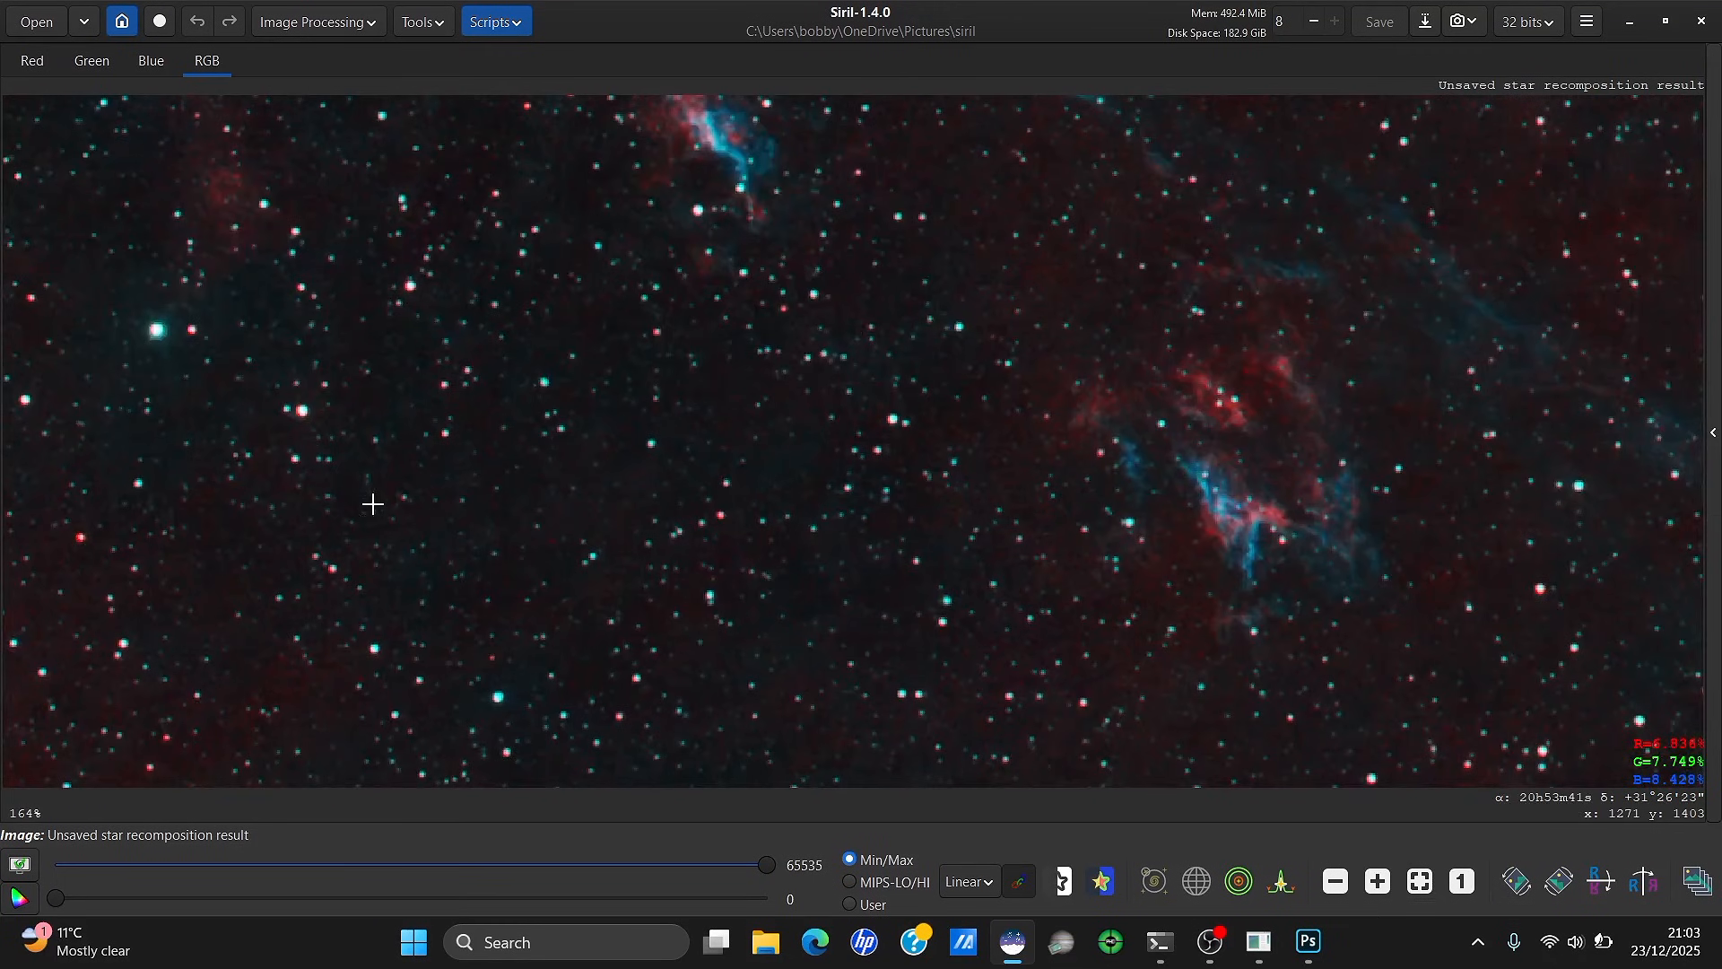
{"action": "scroll", "coordinate": [373, 504], "scroll_direction": "down", "scroll_amount": 5}
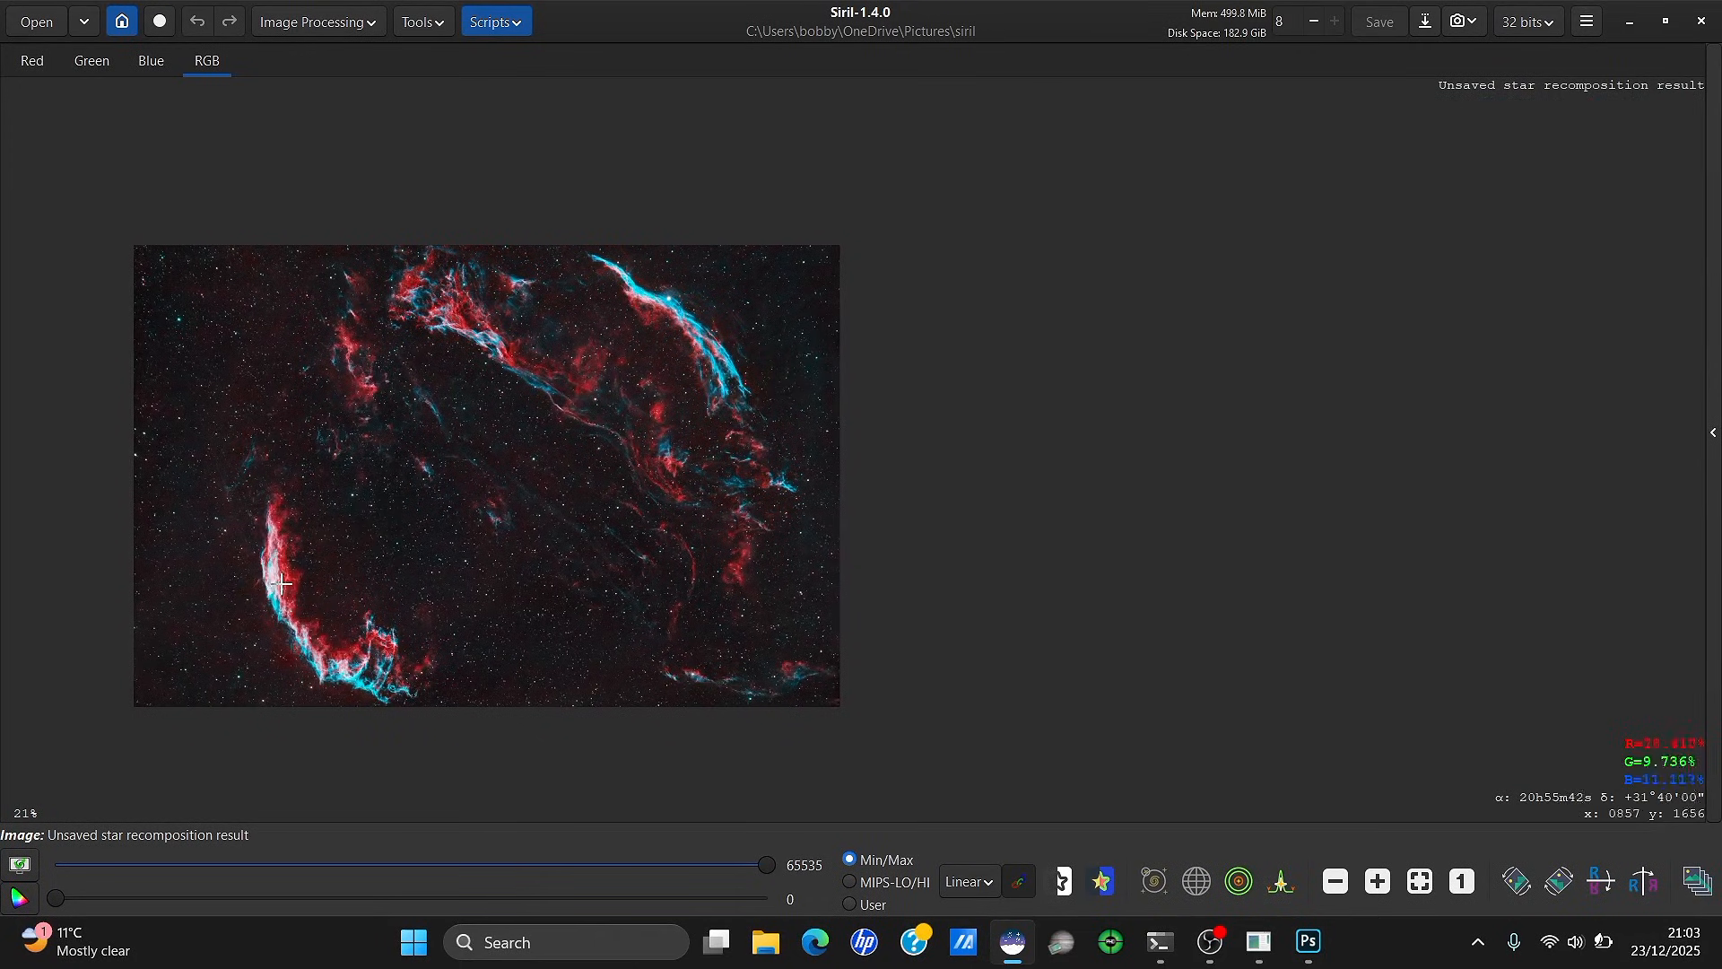
{"action": "scroll", "coordinate": [215, 622], "scroll_direction": "up", "scroll_amount": 1}
{"action": "scroll", "coordinate": [226, 630], "scroll_direction": "down", "scroll_amount": 1}
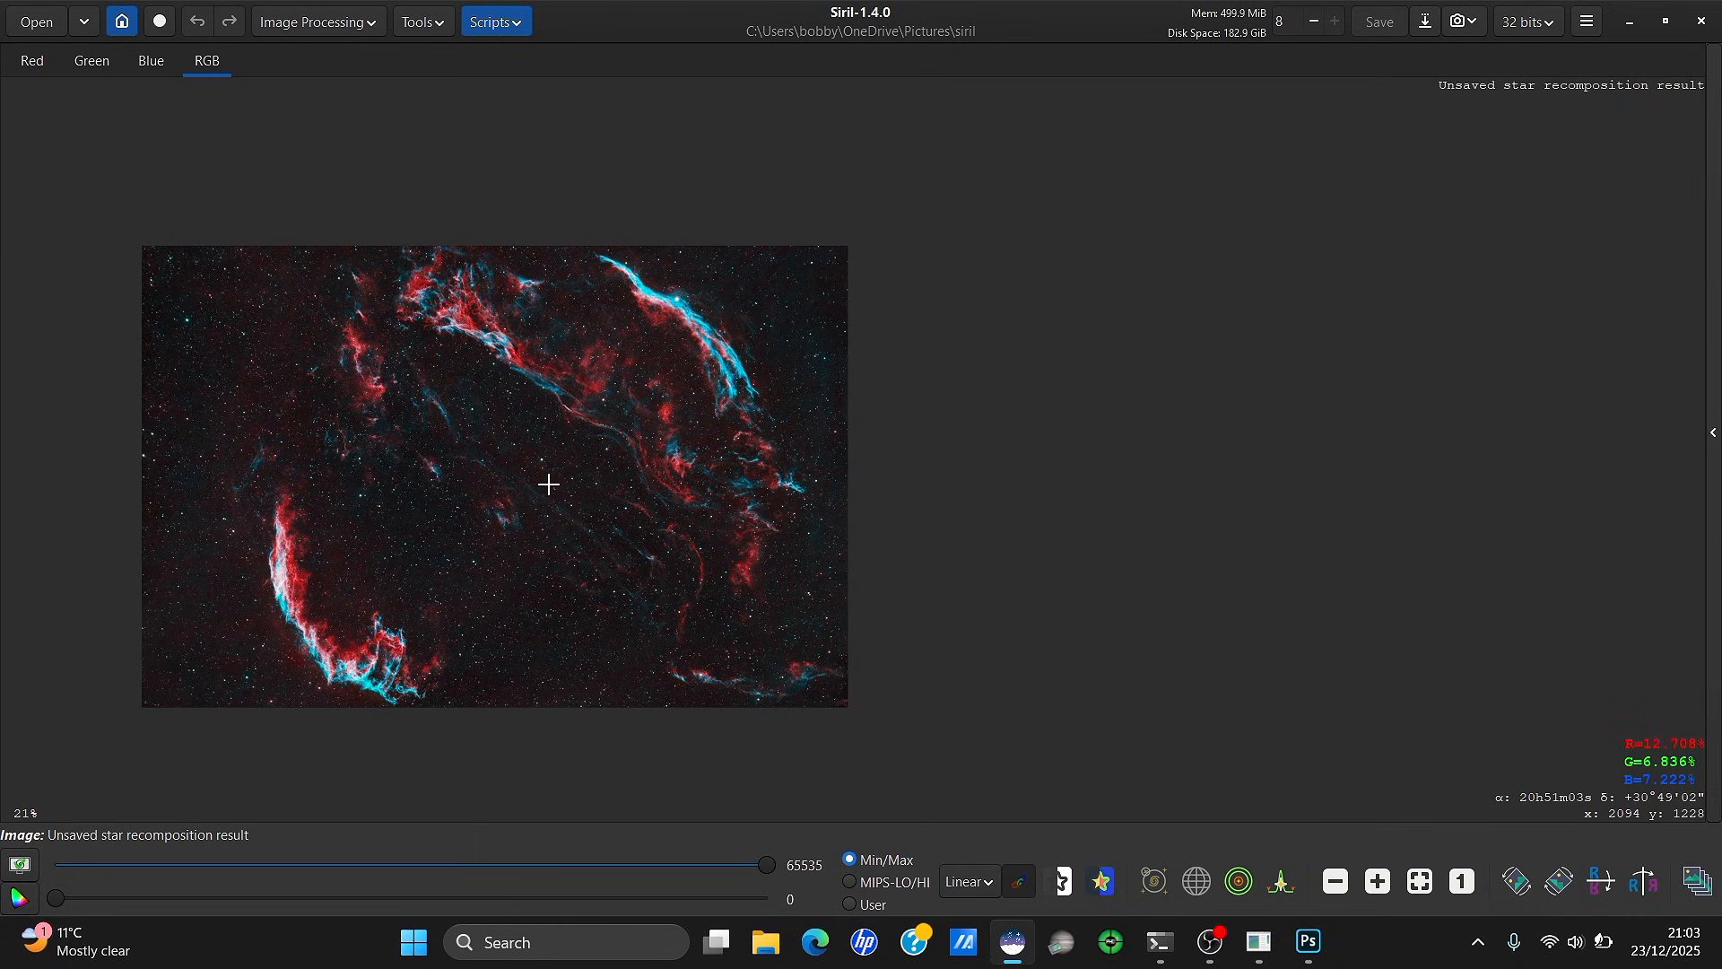
{"action": "scroll", "coordinate": [182, 548], "scroll_direction": "up", "scroll_amount": 1}
{"action": "scroll", "coordinate": [159, 570], "scroll_direction": "down", "scroll_amount": 1}
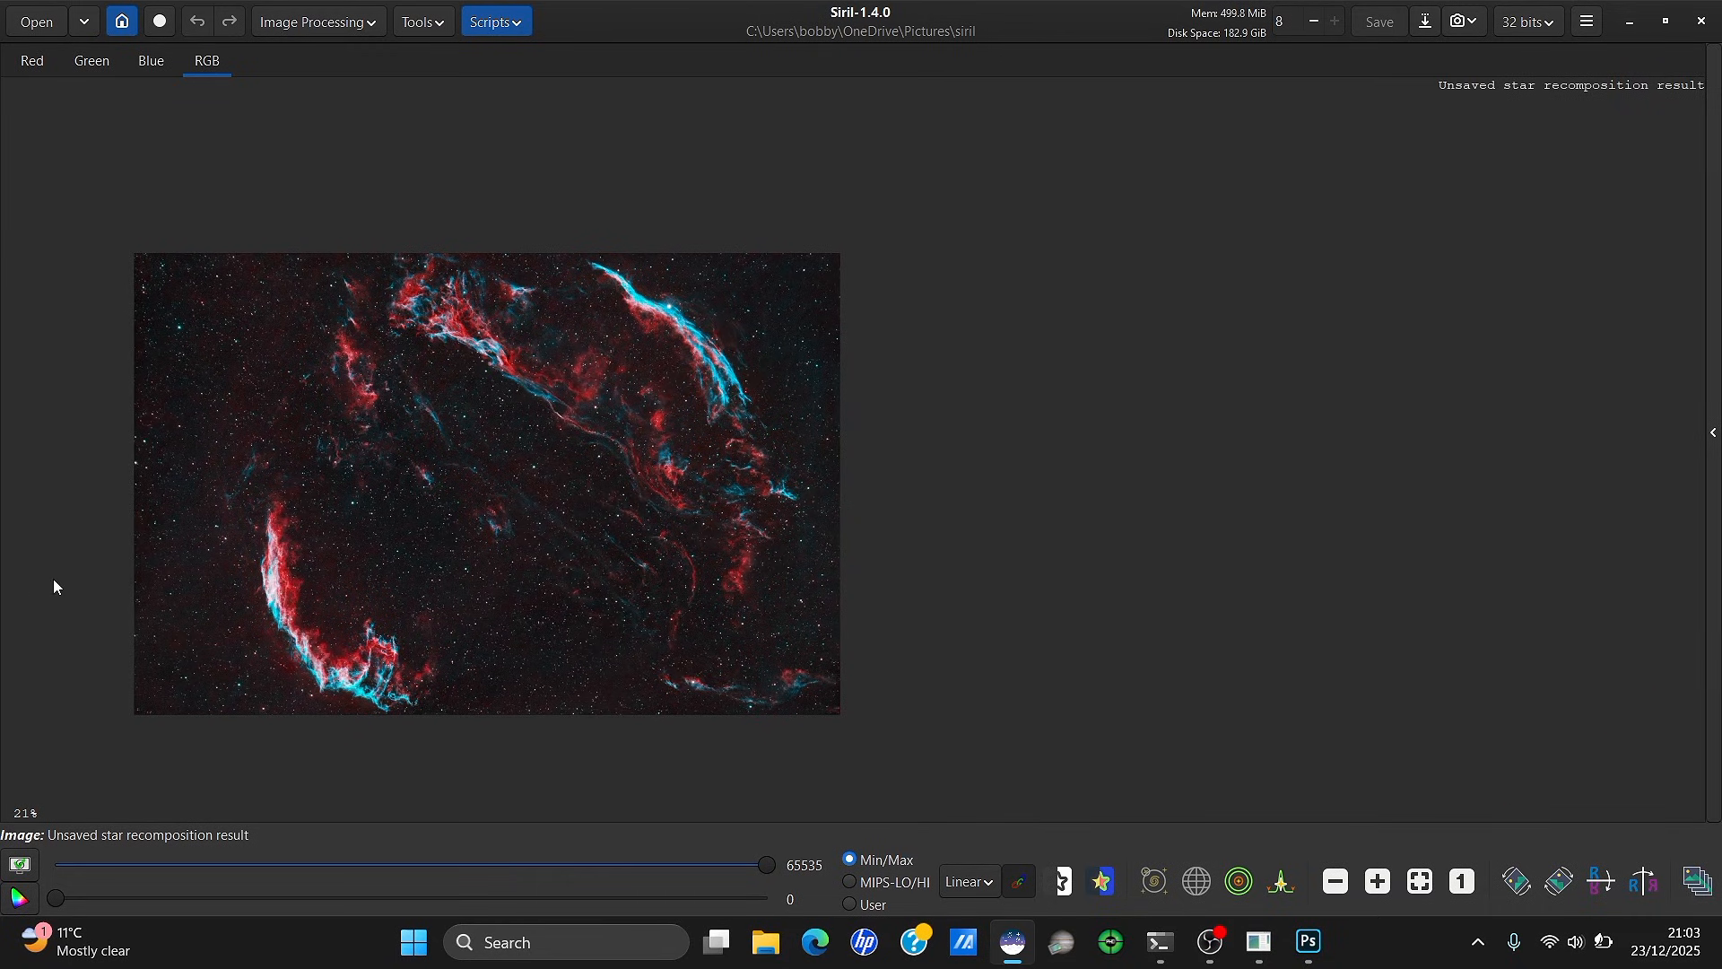